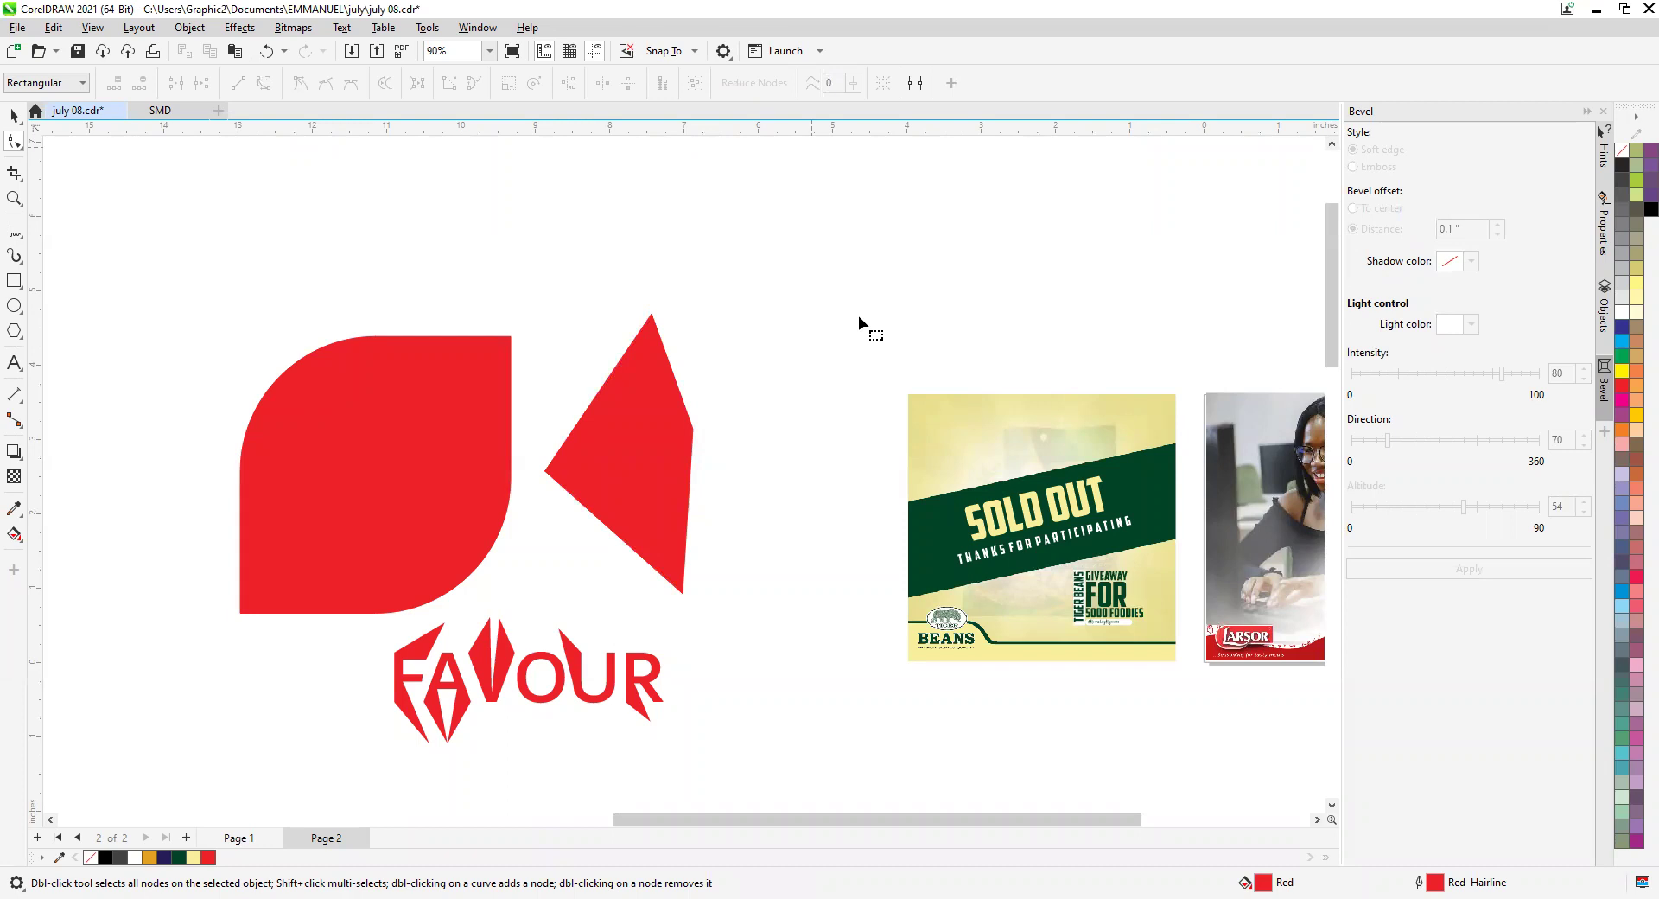
click(926, 77)
scroll(812, 303, down, 1)
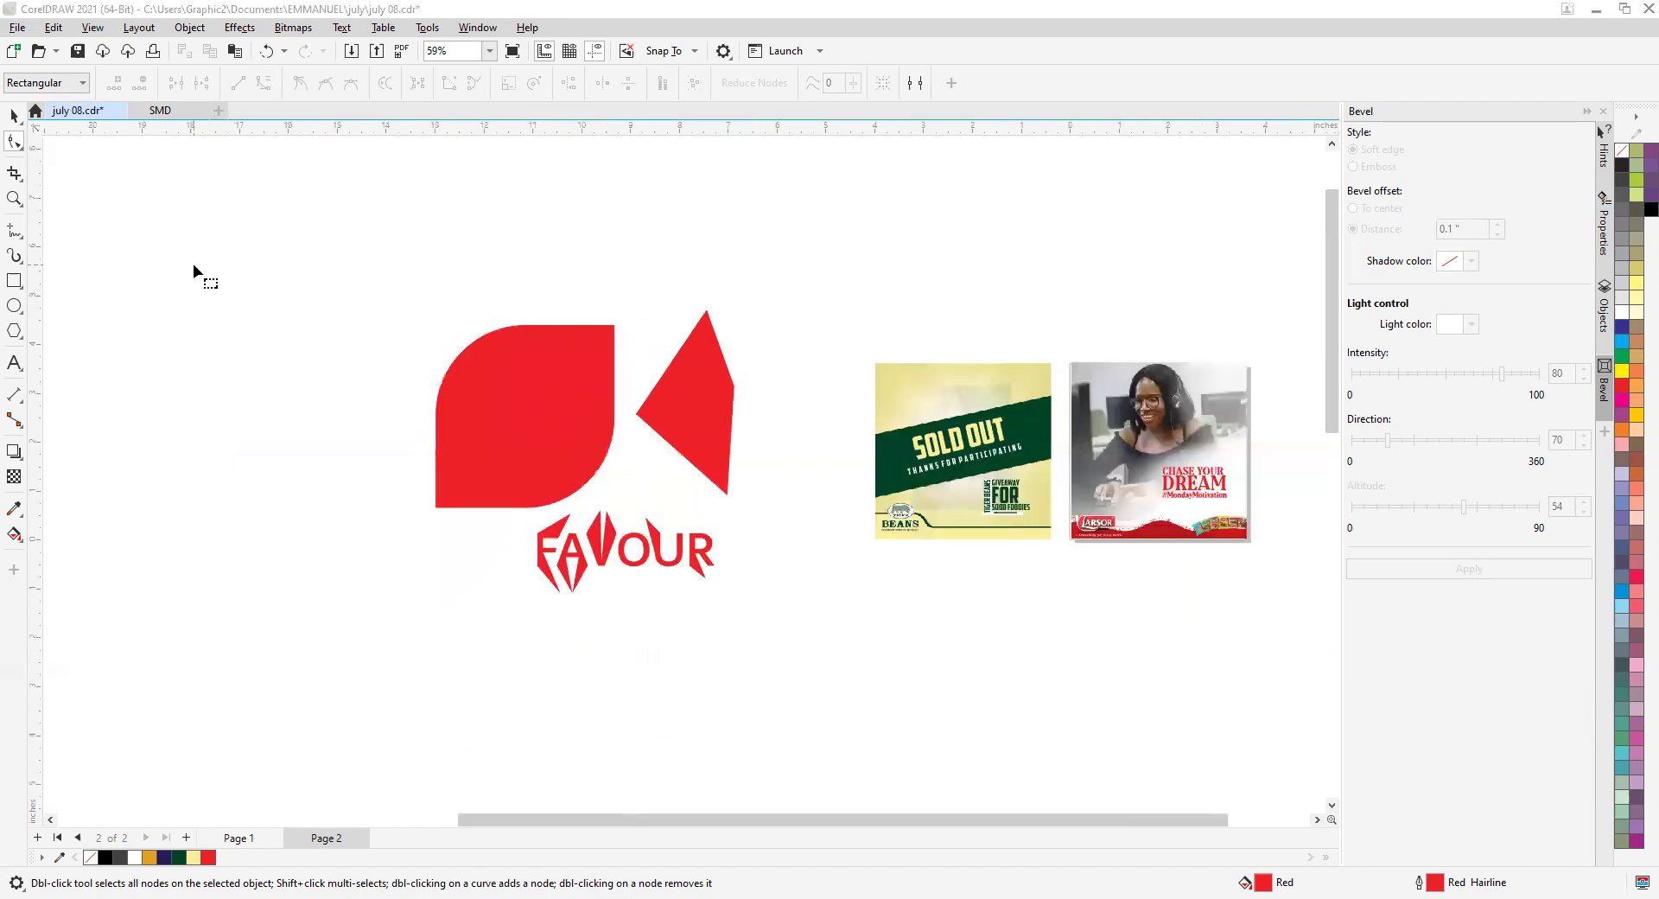
Paste the copied meeting link as artistic text above the red shapes.
click(12, 117)
click(14, 363)
click(411, 259)
key(ctrl+v)
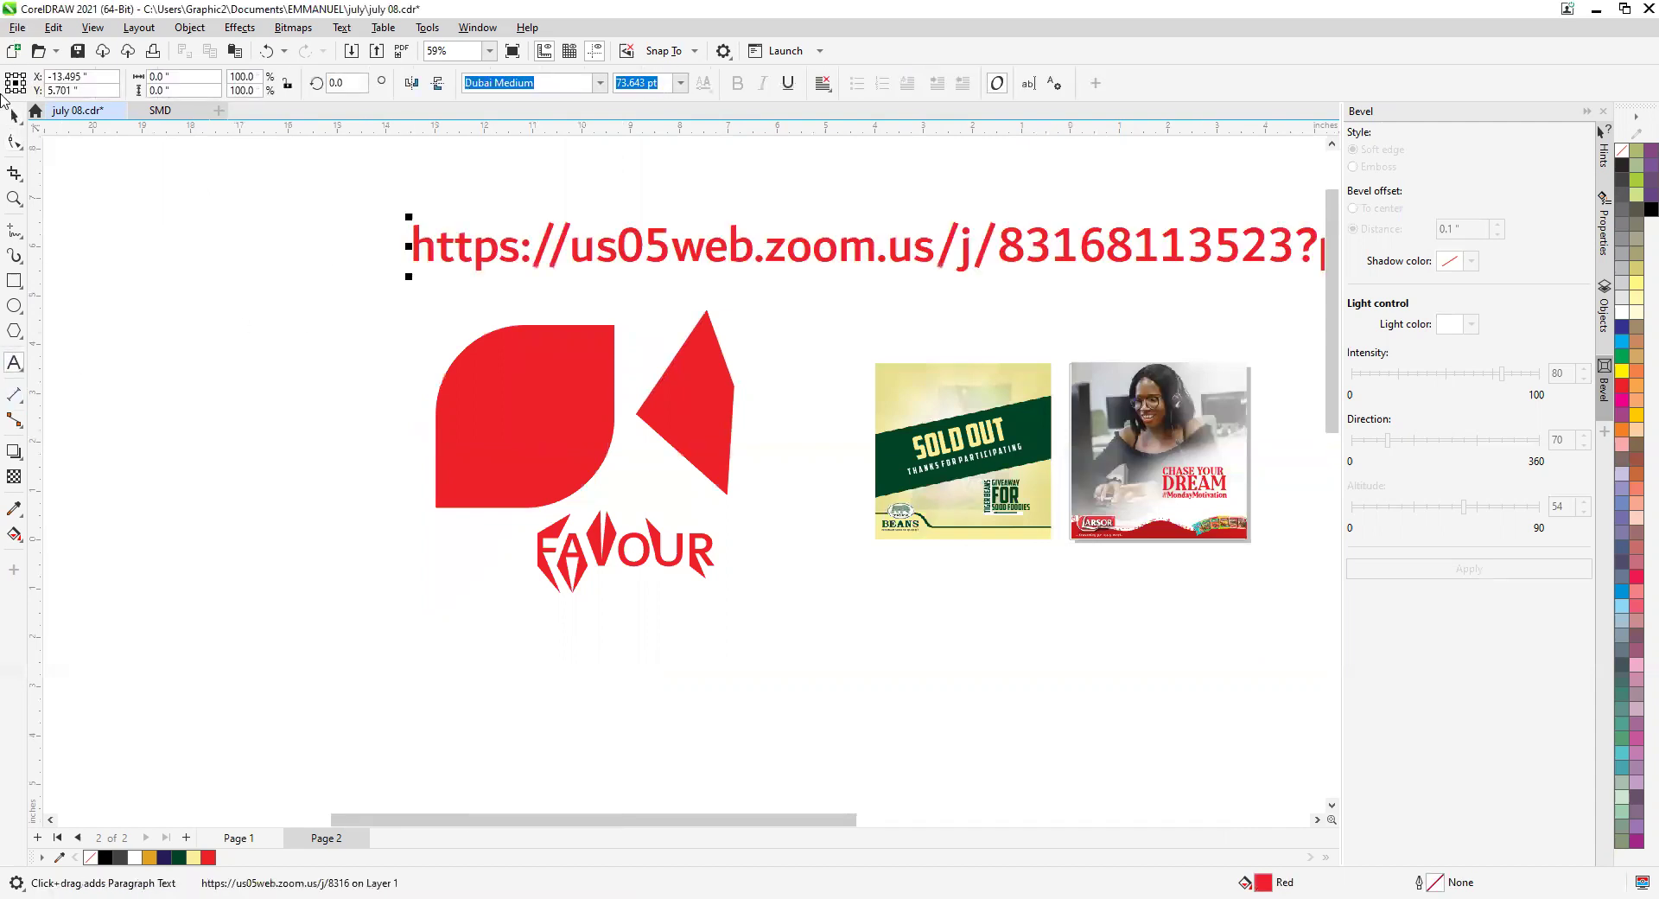
key(Escape)
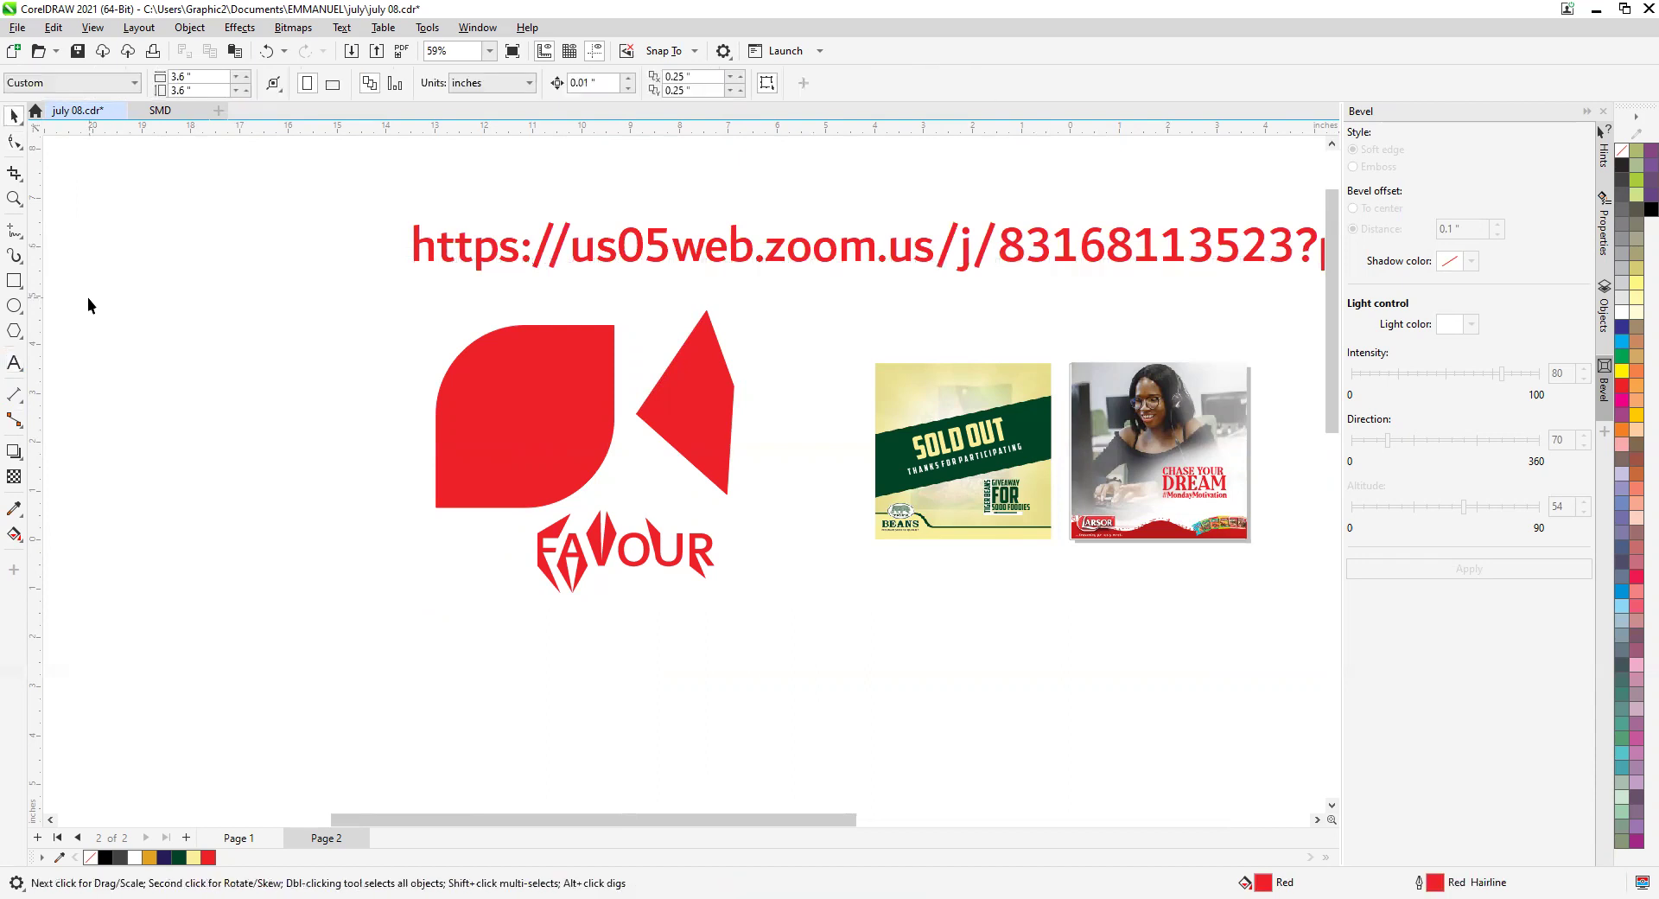
Delete the pasted meeting link text from the page.
scroll(152, 314, down, 2)
scroll(536, 327, down, 3)
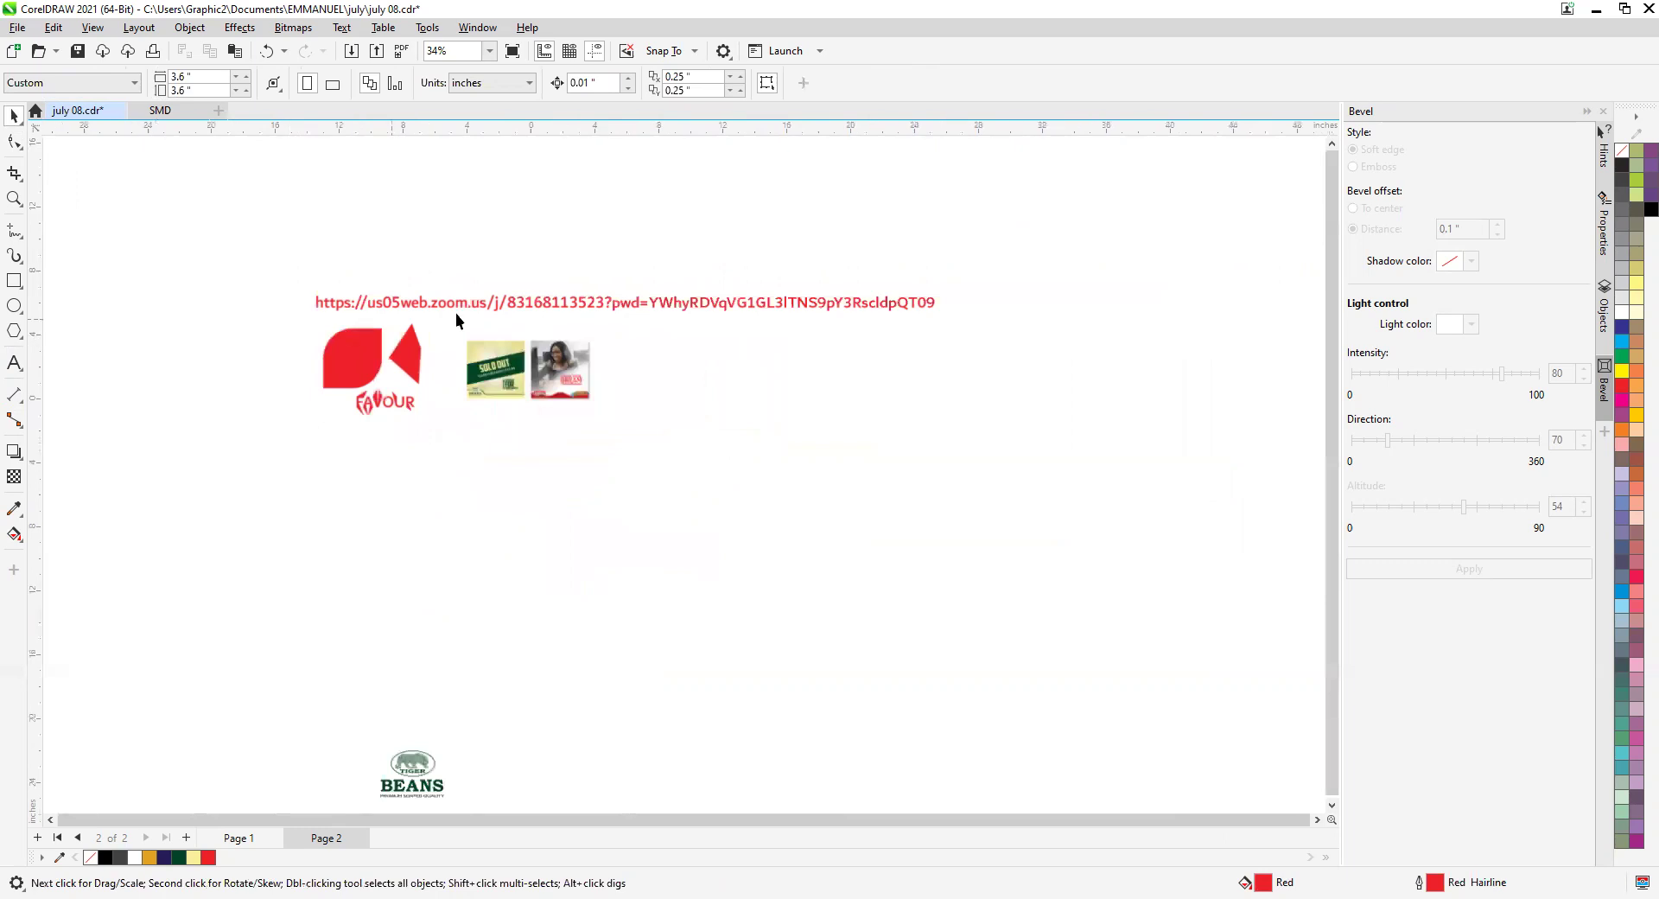
scroll(553, 315, up, 2)
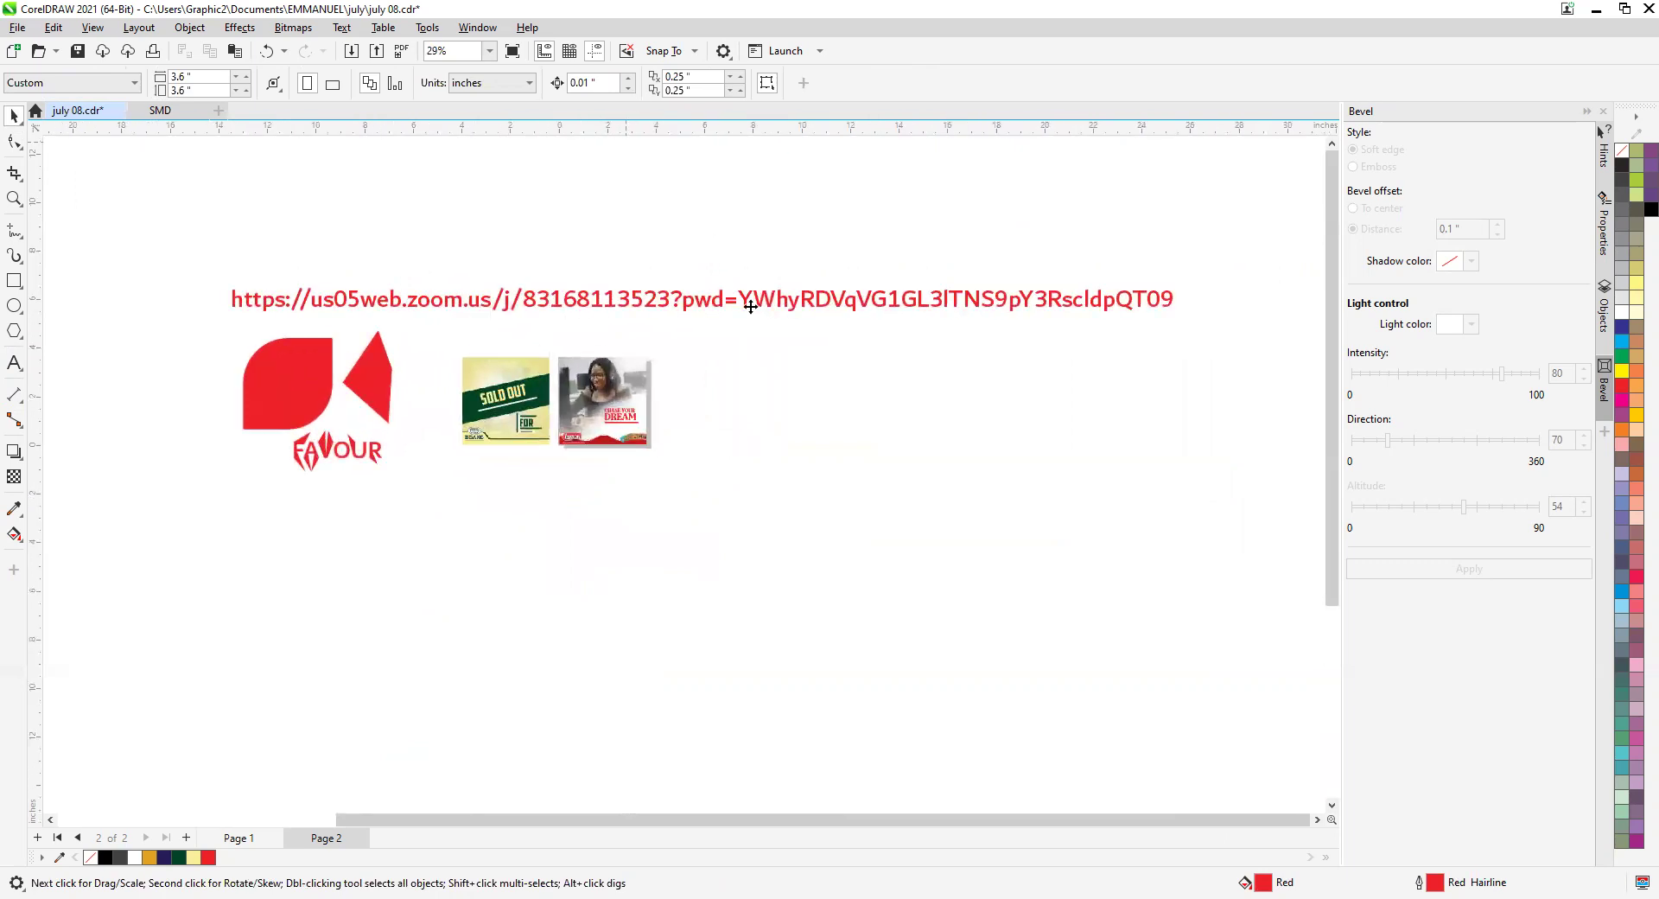
click(750, 306)
key(Delete)
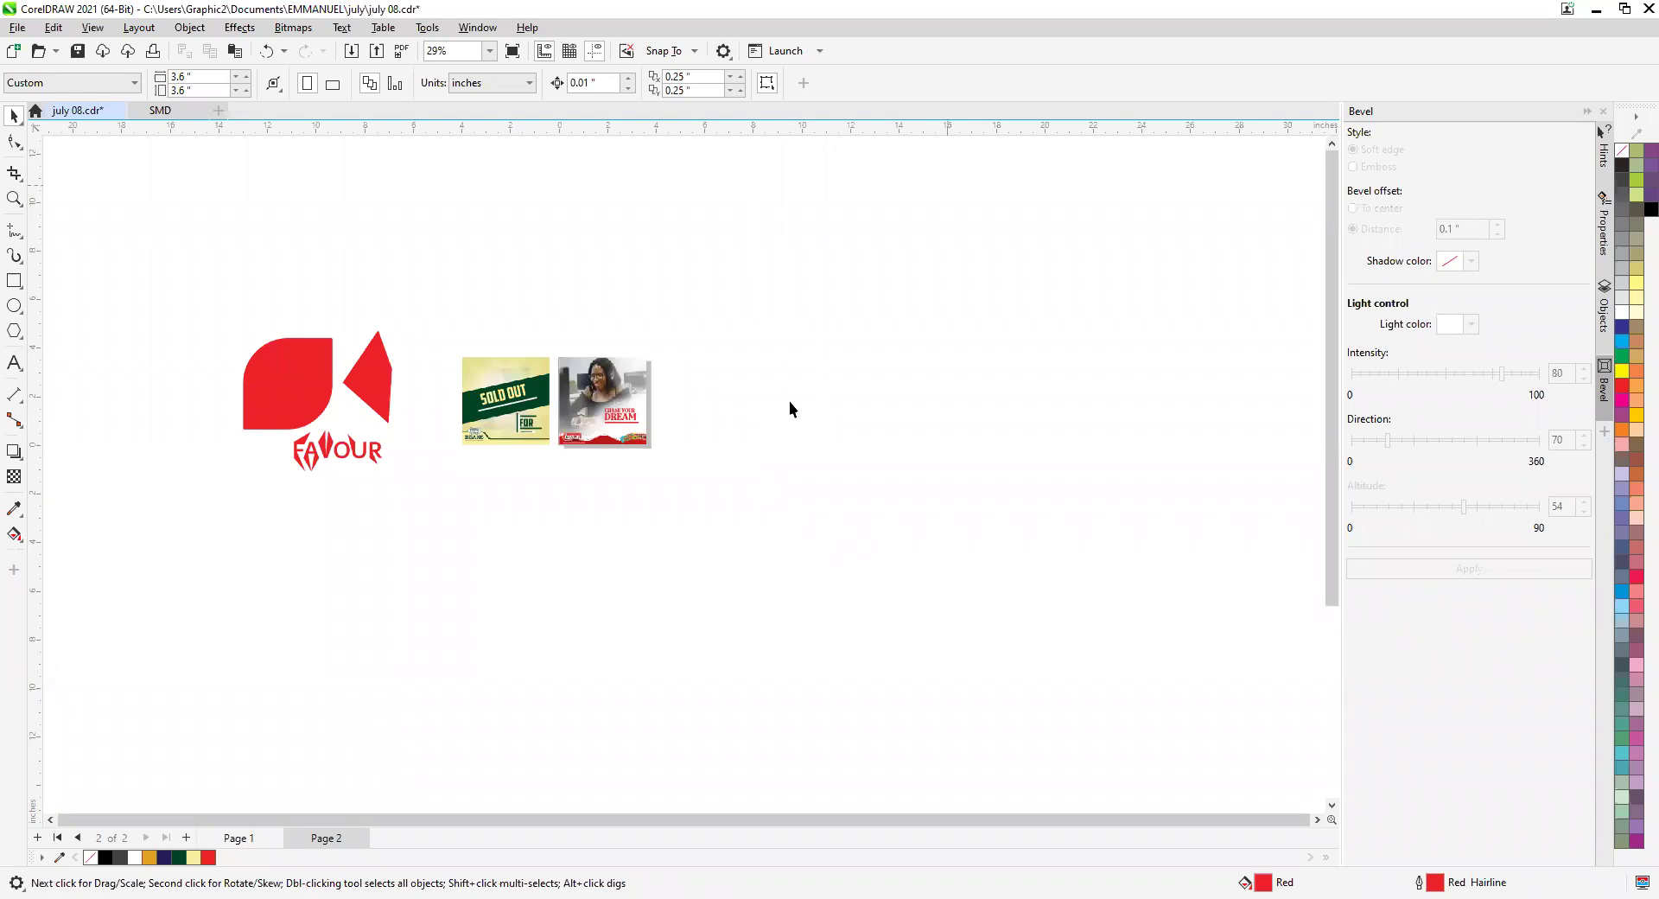
click(779, 79)
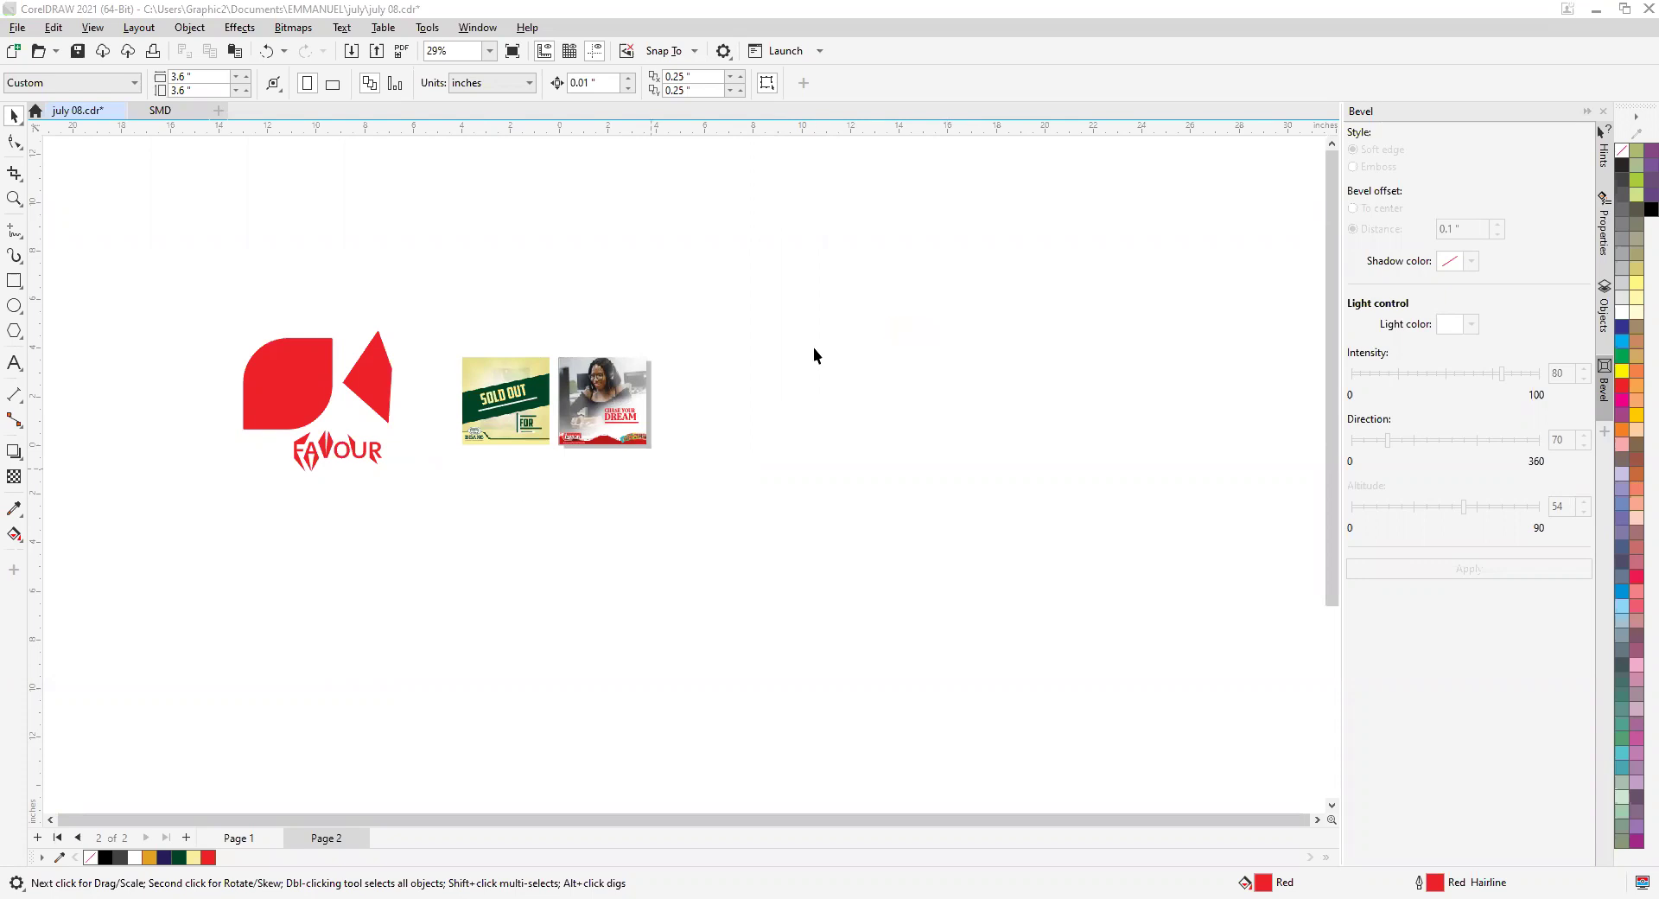
scroll(771, 478, down, 1)
scroll(271, 358, up, 3)
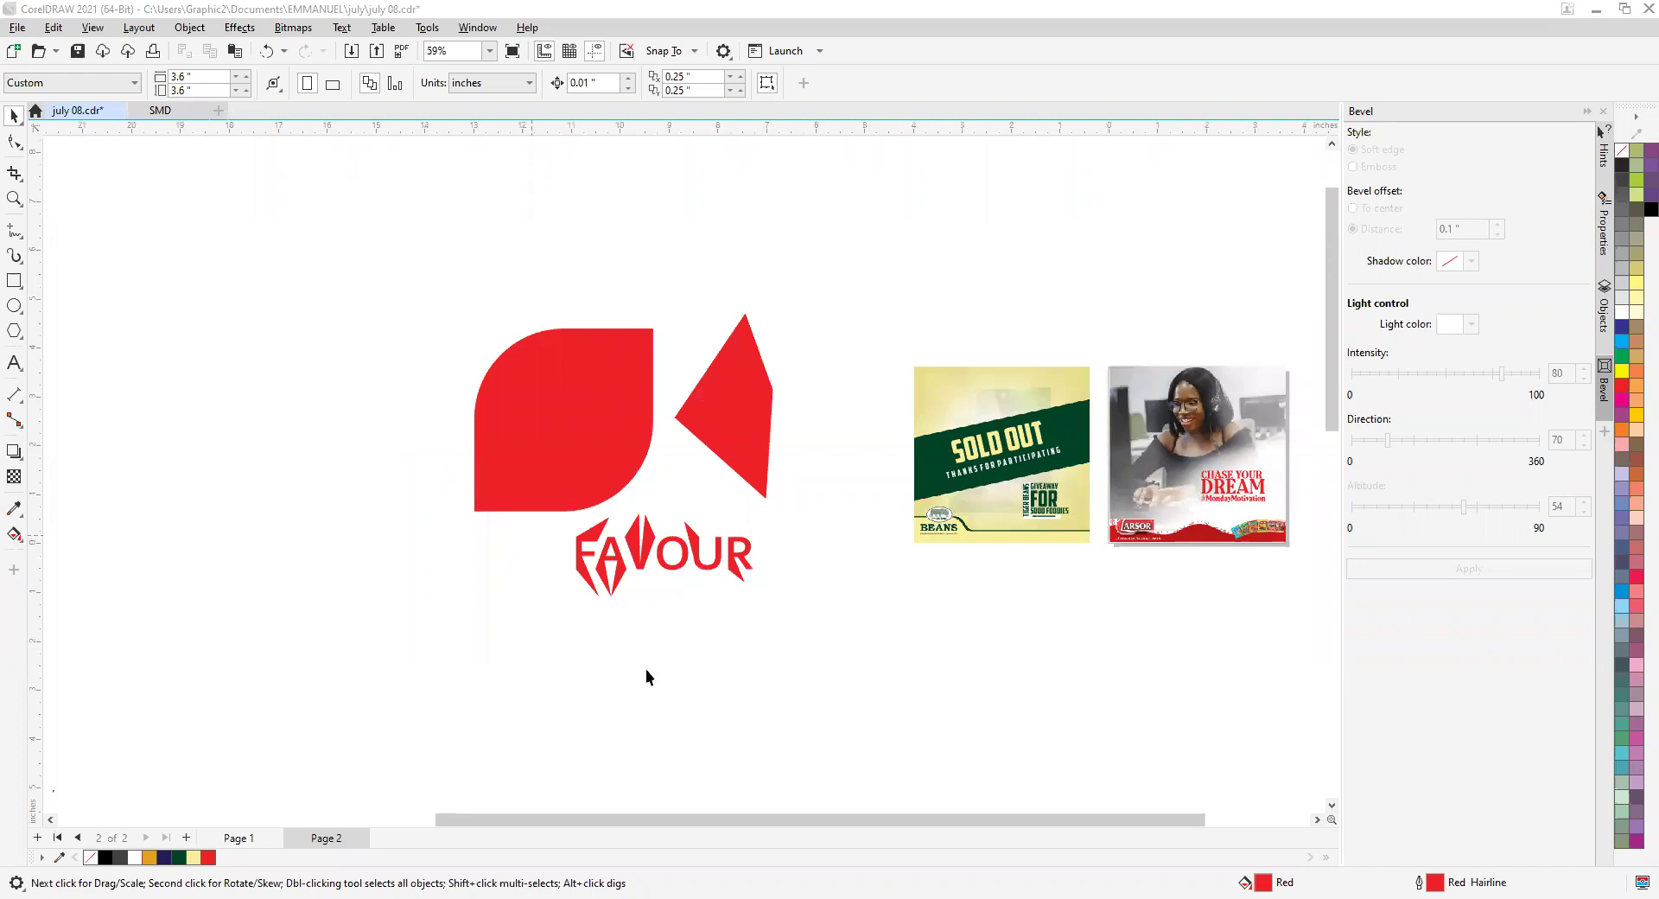
scroll(717, 519, up, 1)
scroll(718, 515, up, 2)
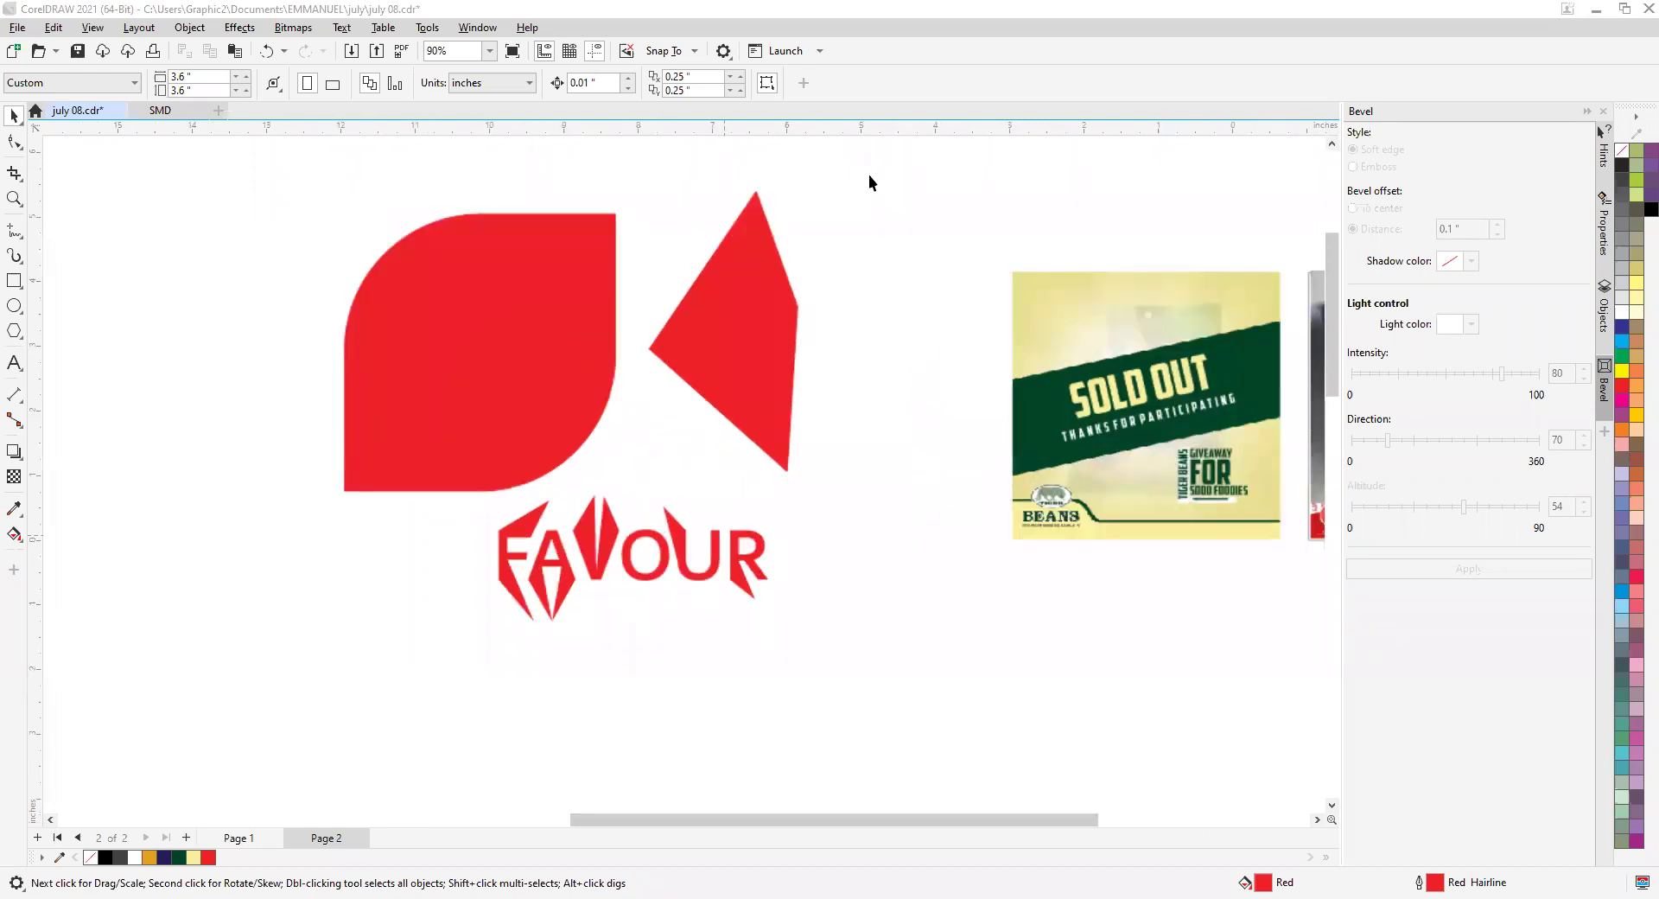
scroll(870, 182, up, 1)
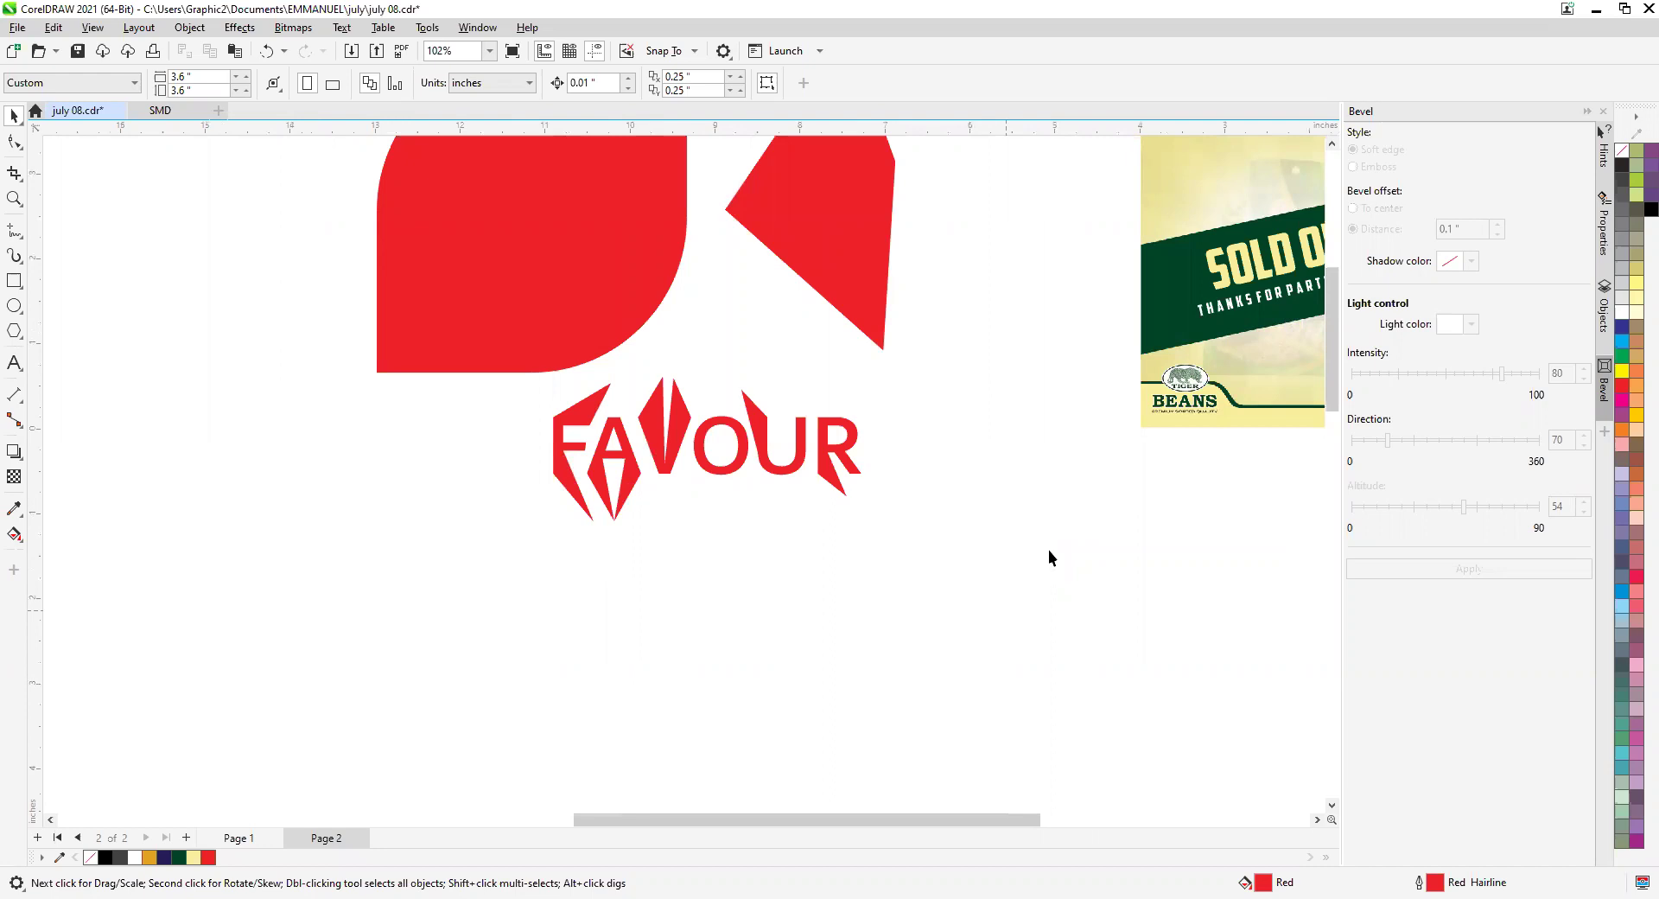
scroll(813, 384, down, 3)
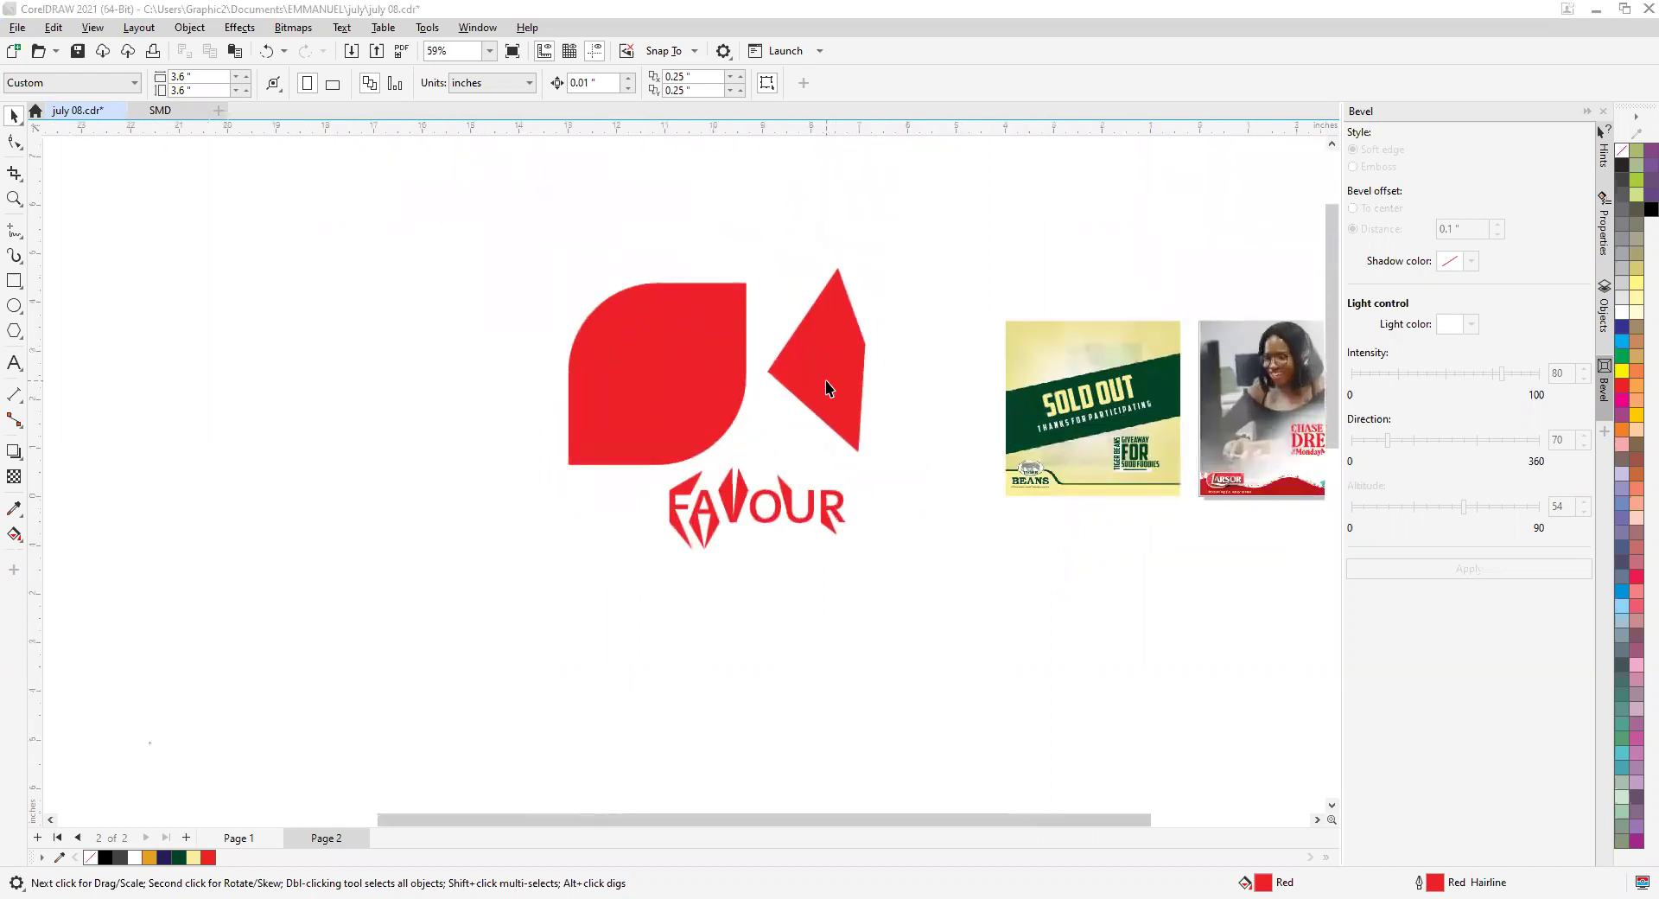
Draw a red rectangle about 3.6 by 4.2 inches in the empty space left of the leaf shape.
click(826, 381)
key(F6)
scroll(811, 456, down, 1)
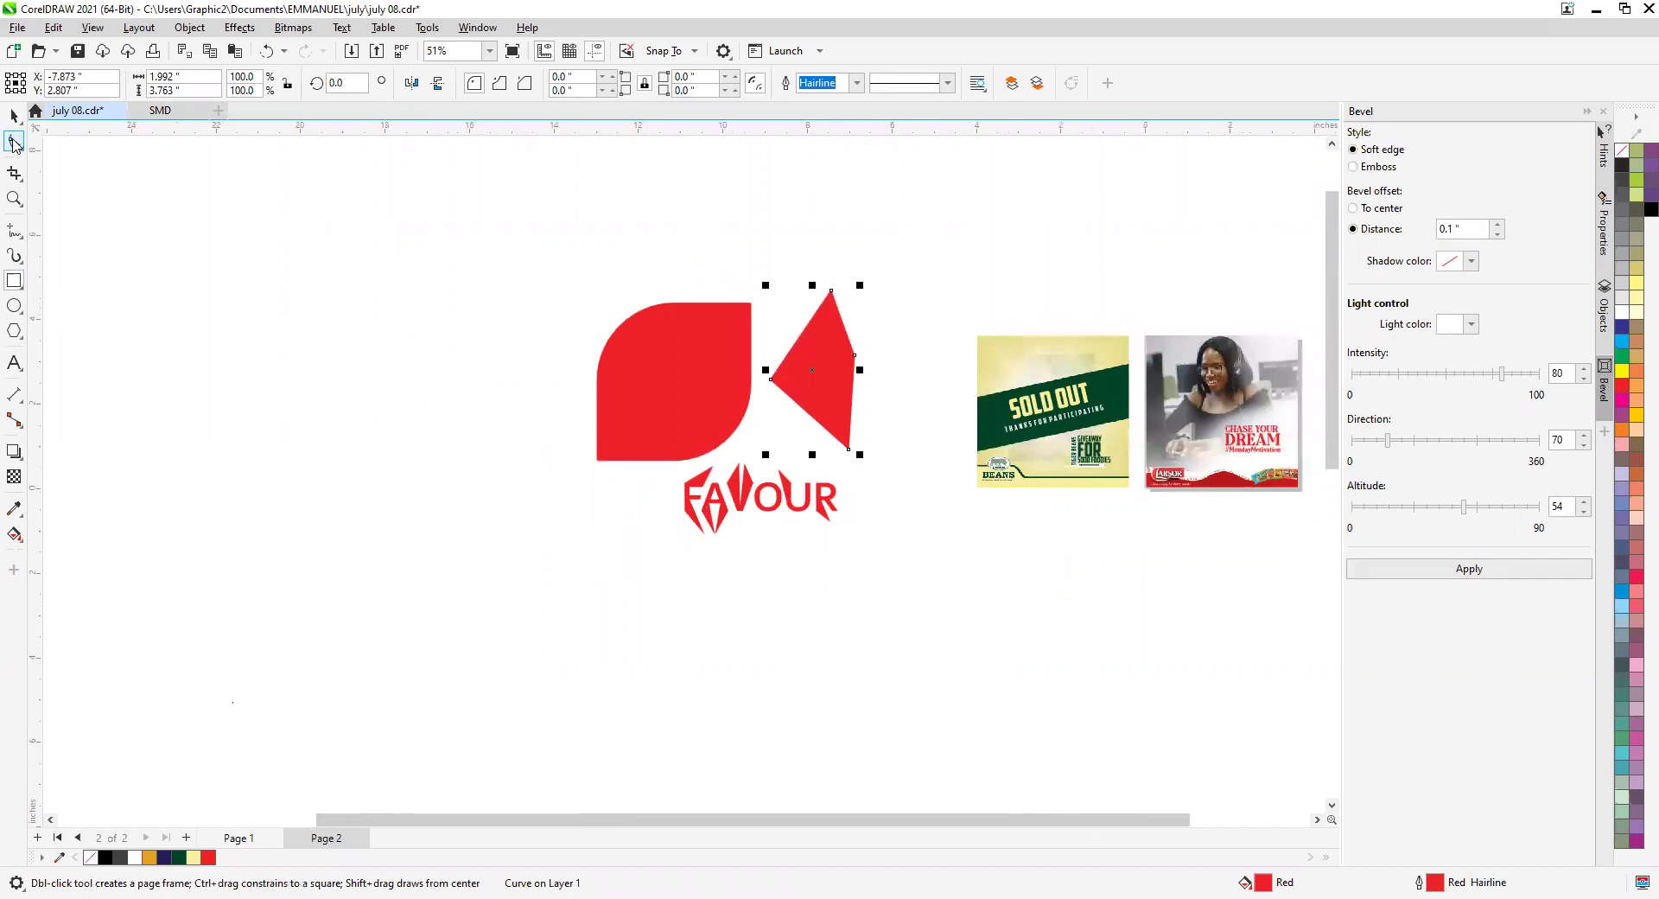
drag(324, 295, 407, 361)
drag(471, 463, 478, 472)
click(14, 117)
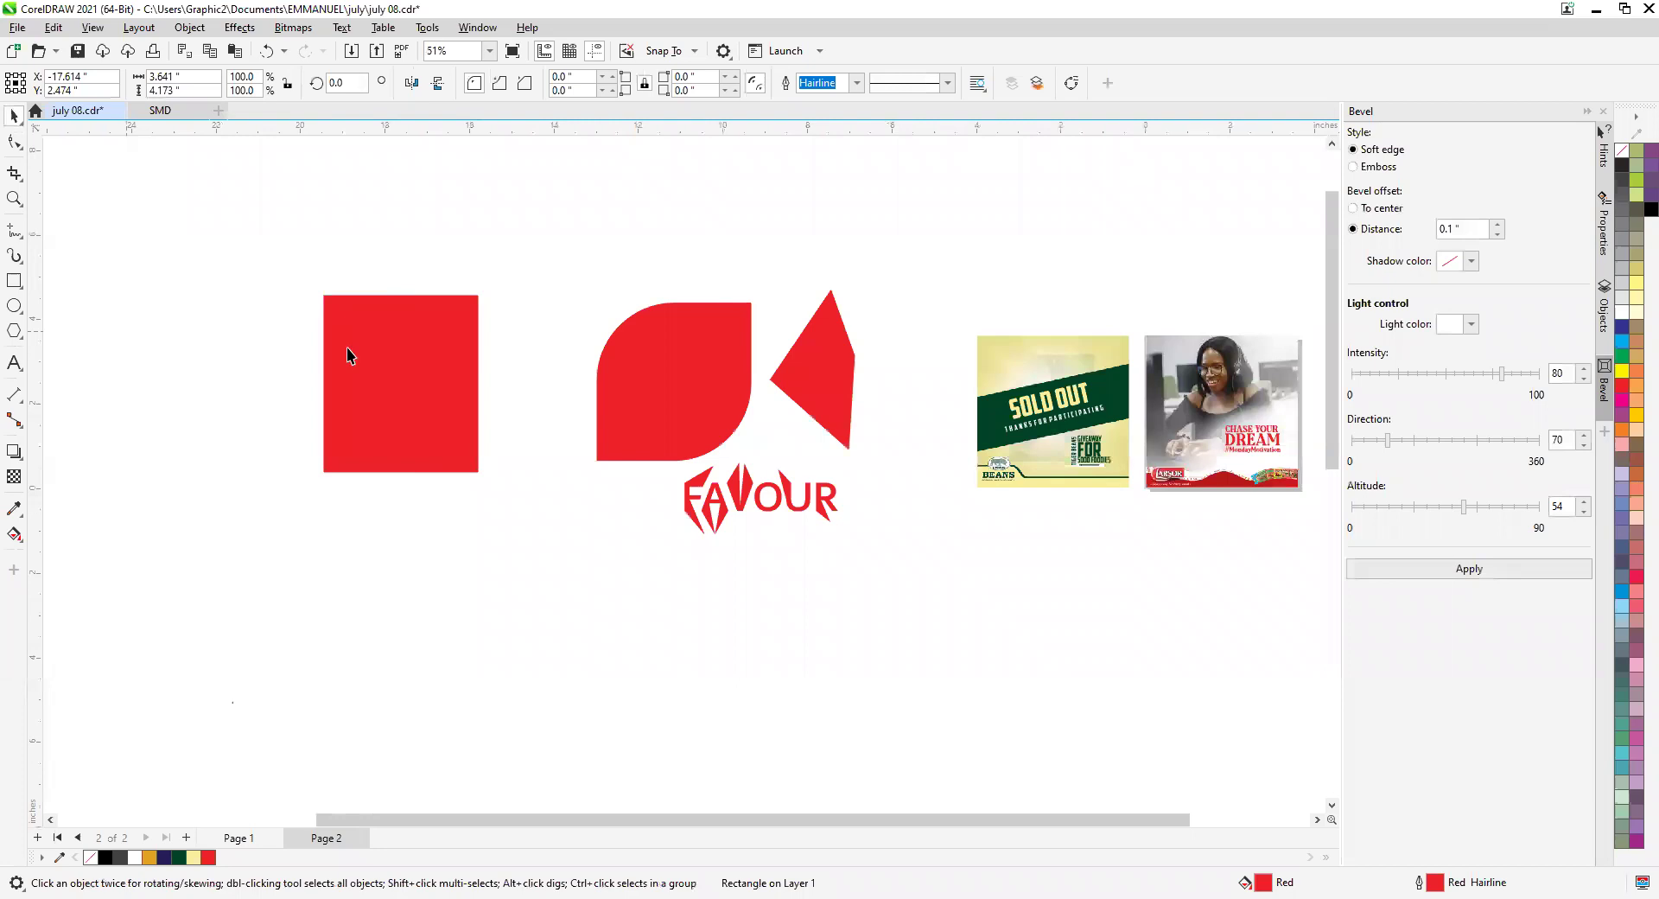
Draw a second red rectangle about 4.75 by 4.9 inches beside the first one.
click(14, 281)
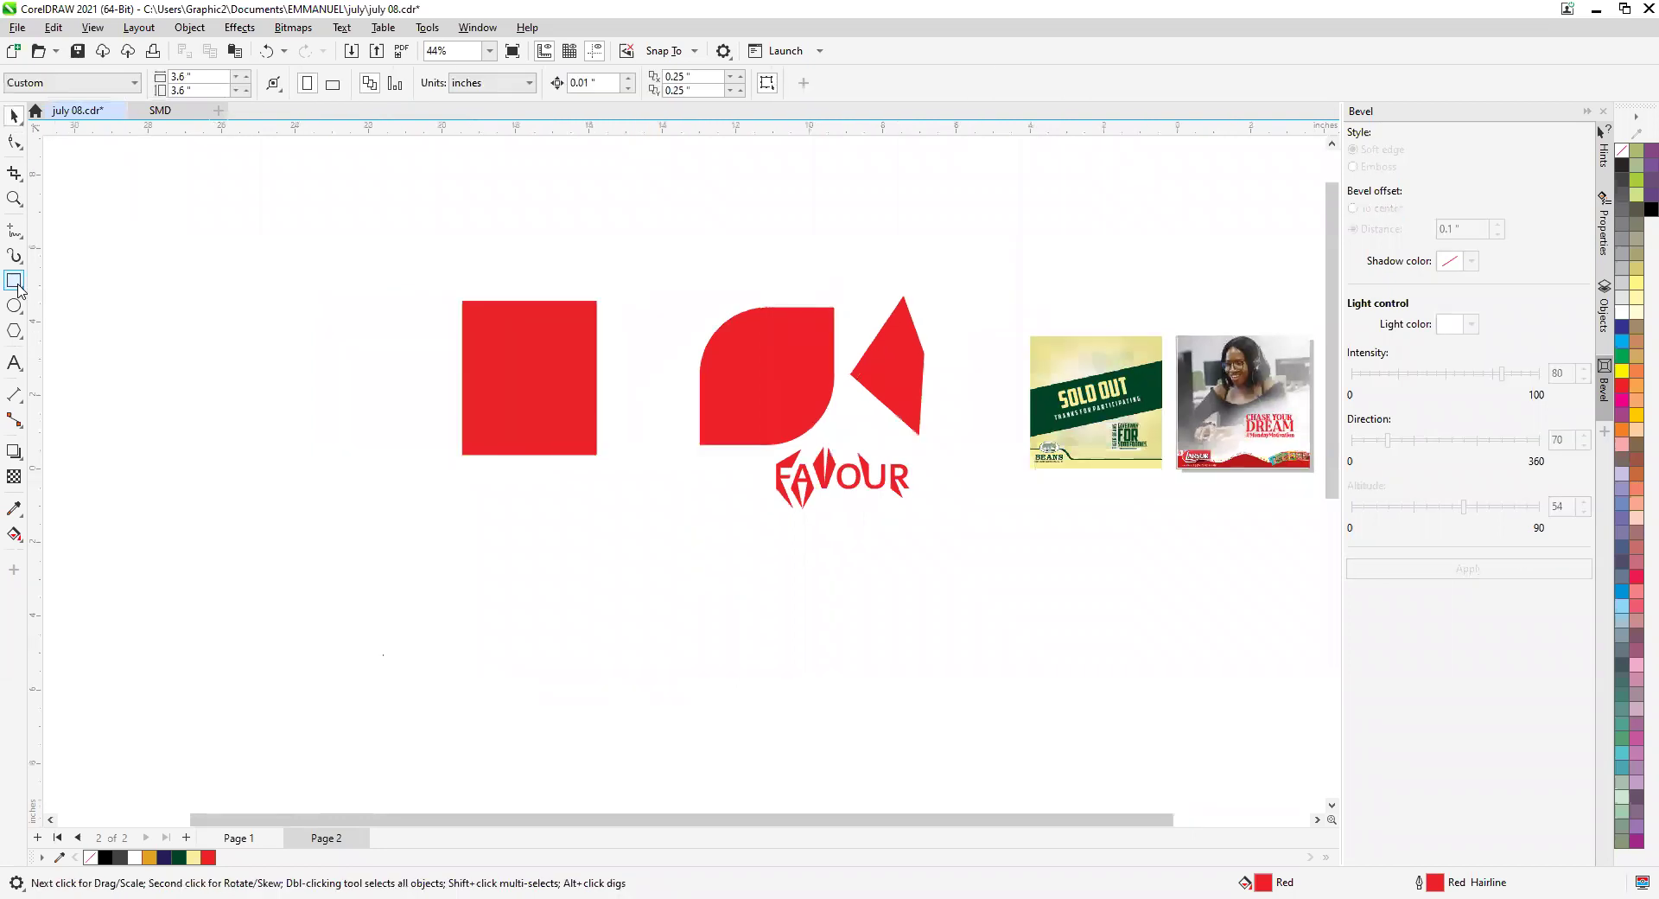
click(17, 283)
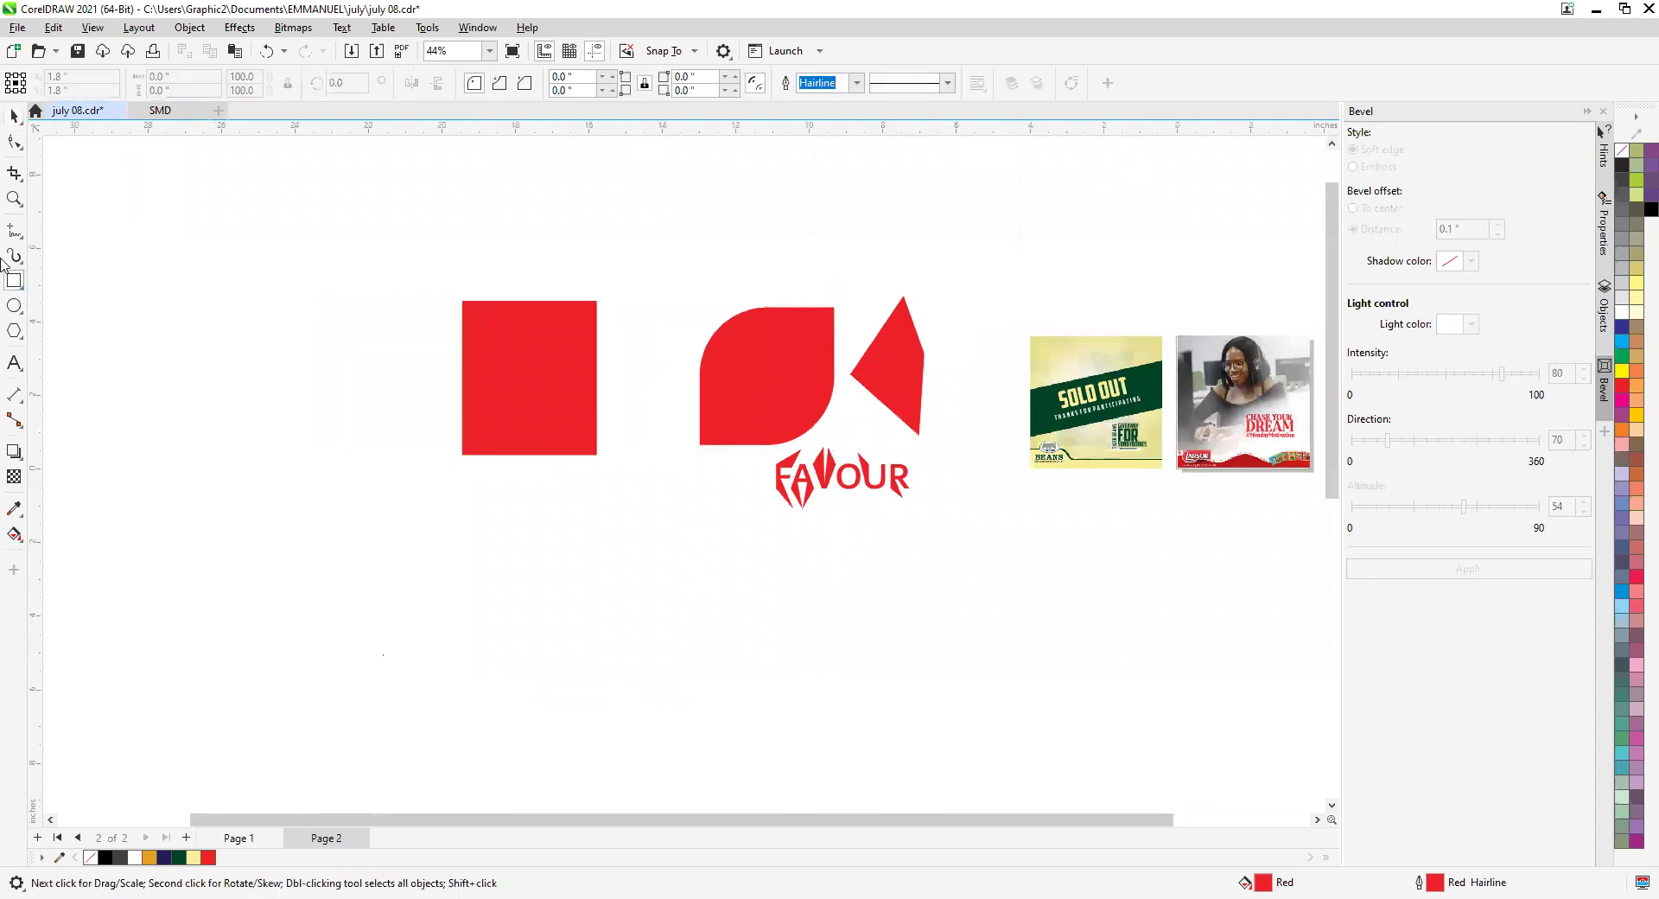
mouse_move(340, 378)
mouse_down()
mouse_move(437, 490)
mouse_move(441, 475)
mouse_up()
click(12, 119)
Delete the first rectangle and move the new one into its place beside the leaf shape.
click(527, 402)
key(Delete)
drag(357, 409, 581, 429)
click(641, 580)
Round all four corners of the new rectangle with the Shape tool until it forms a circle.
scroll(580, 297, up, 1)
click(14, 145)
click(456, 294)
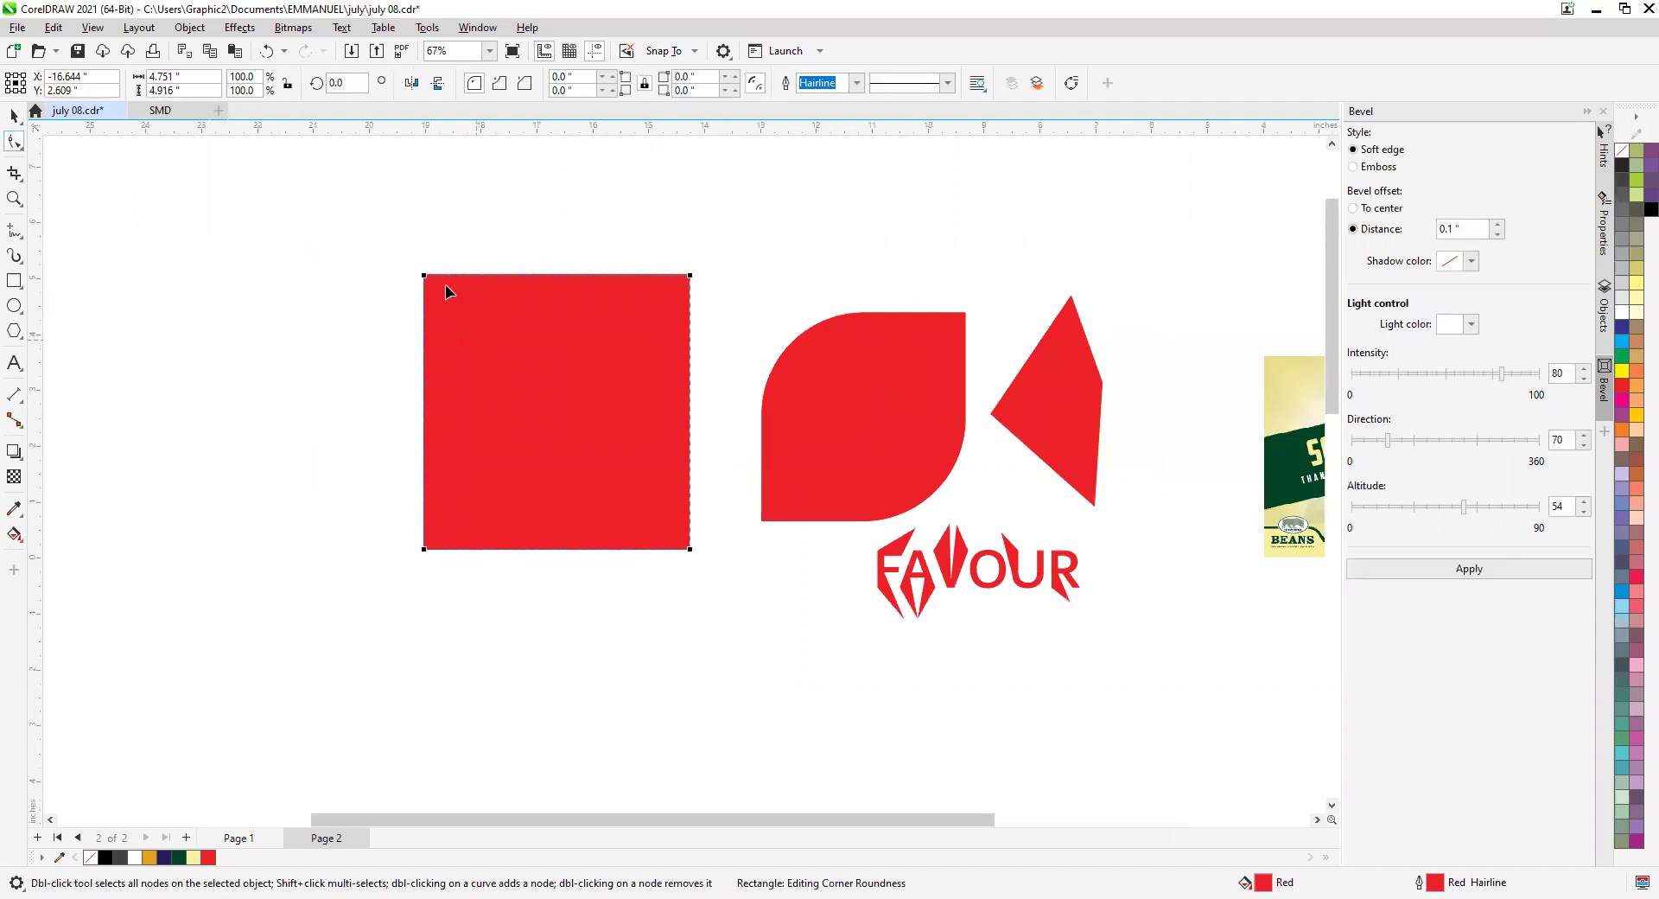
drag(691, 275, 574, 433)
drag(691, 412, 614, 451)
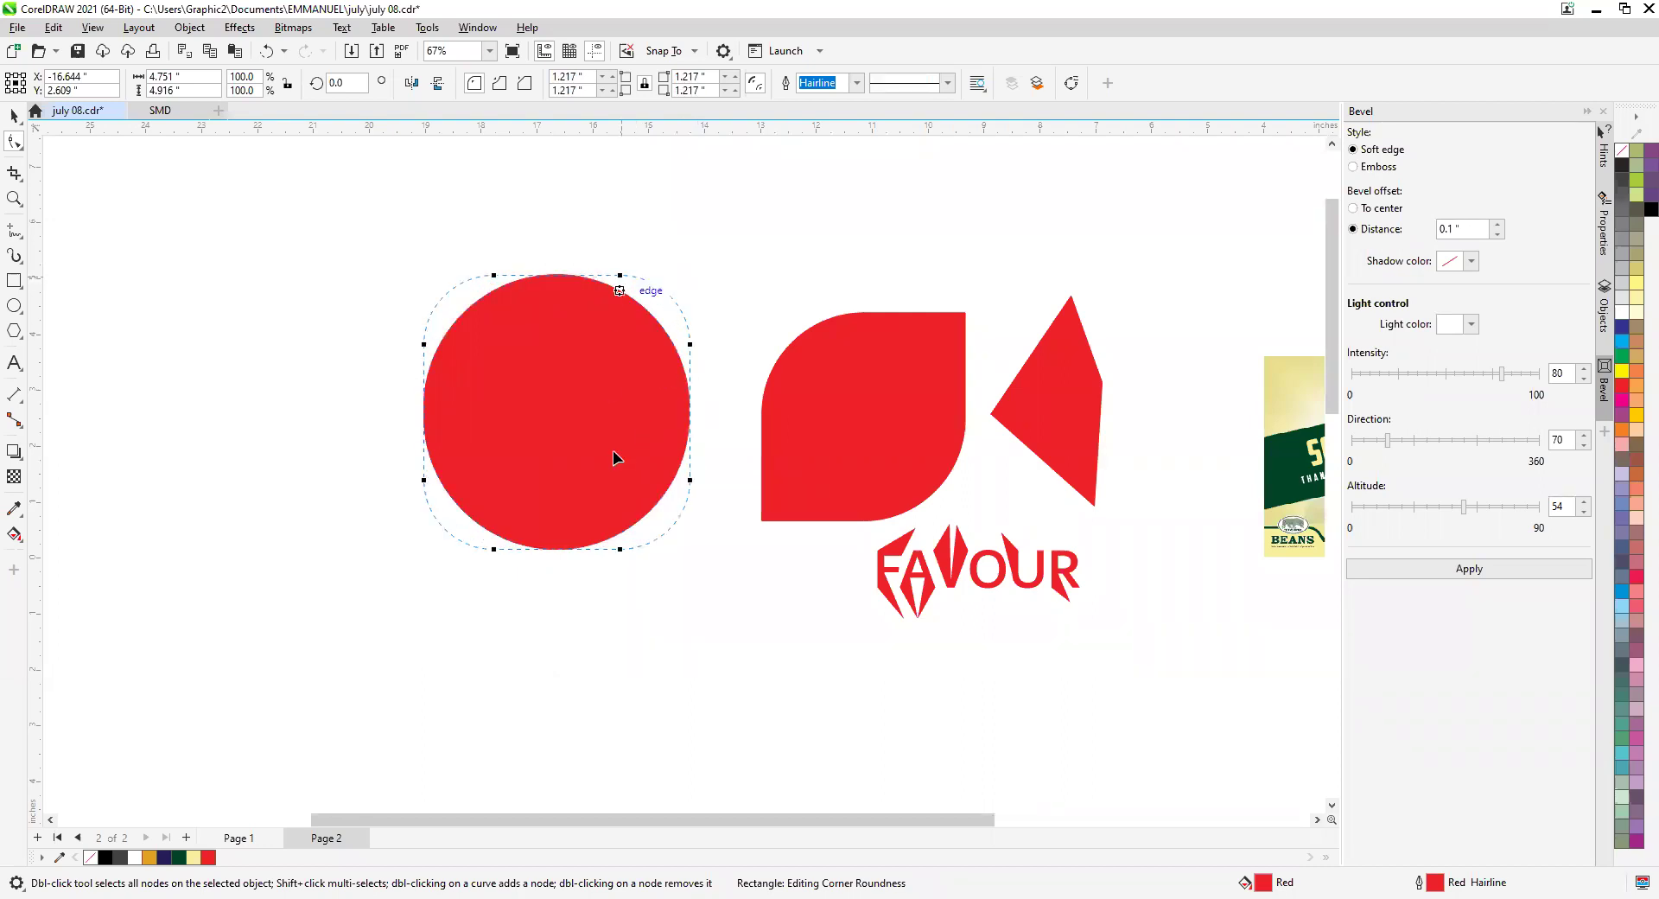
Pull the corner nodes back outward until the rectangle has square corners again.
drag(589, 261, 593, 335)
drag(608, 275, 715, 183)
click(14, 115)
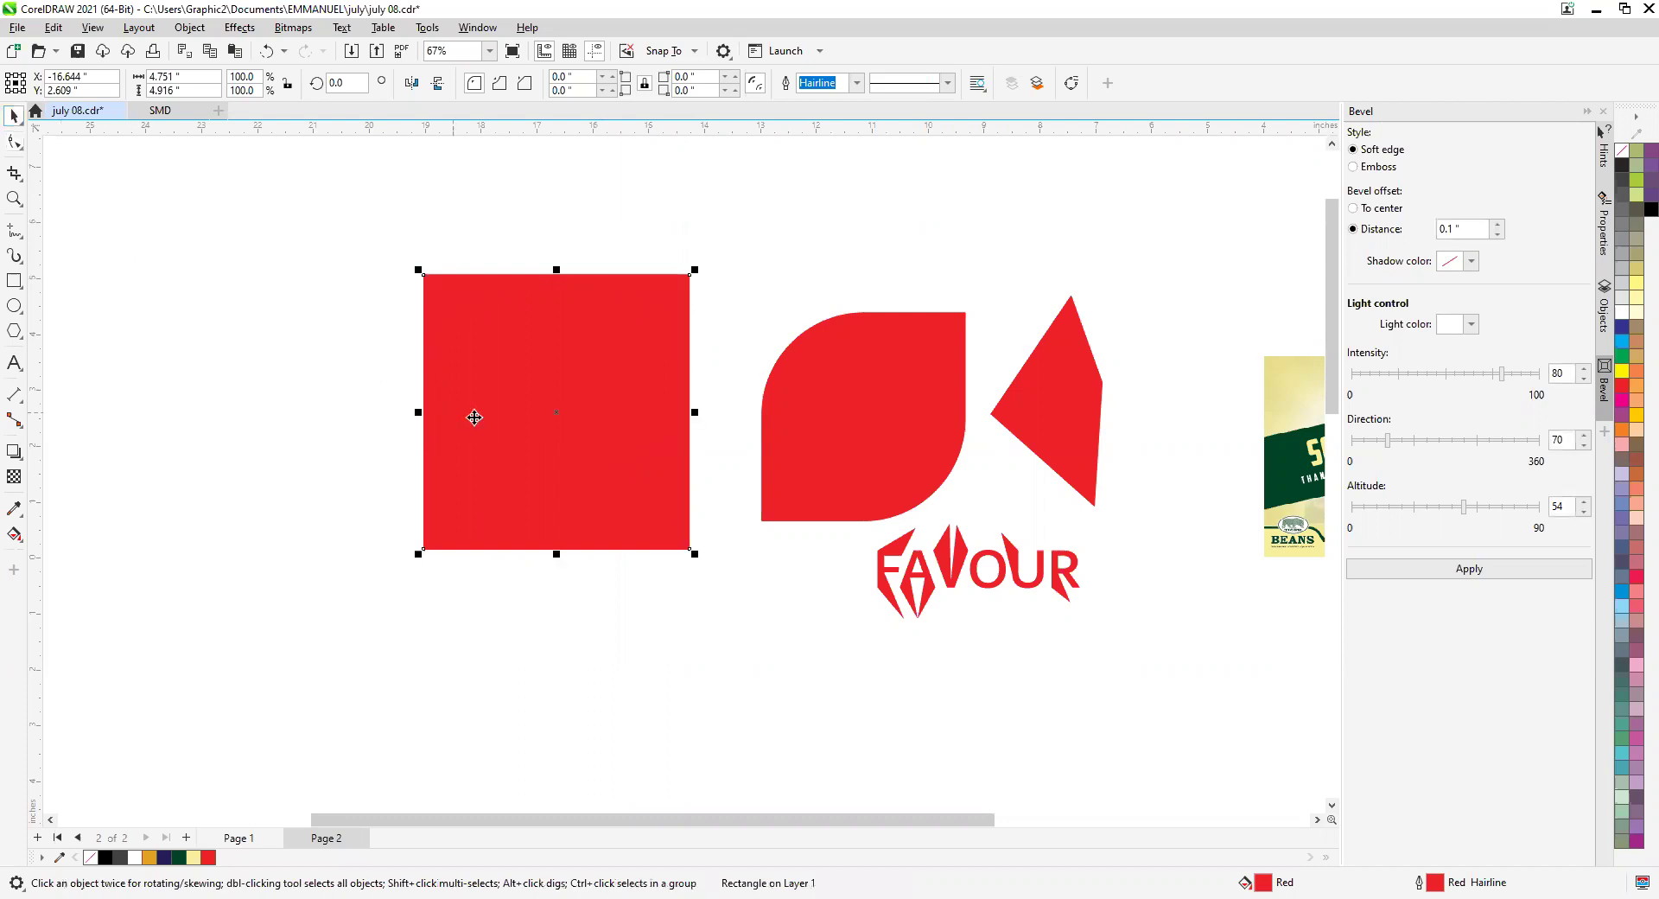
Convert the rectangle to curves and move its upper nodes inward to form a pointed, L-shaped mark.
click(723, 449)
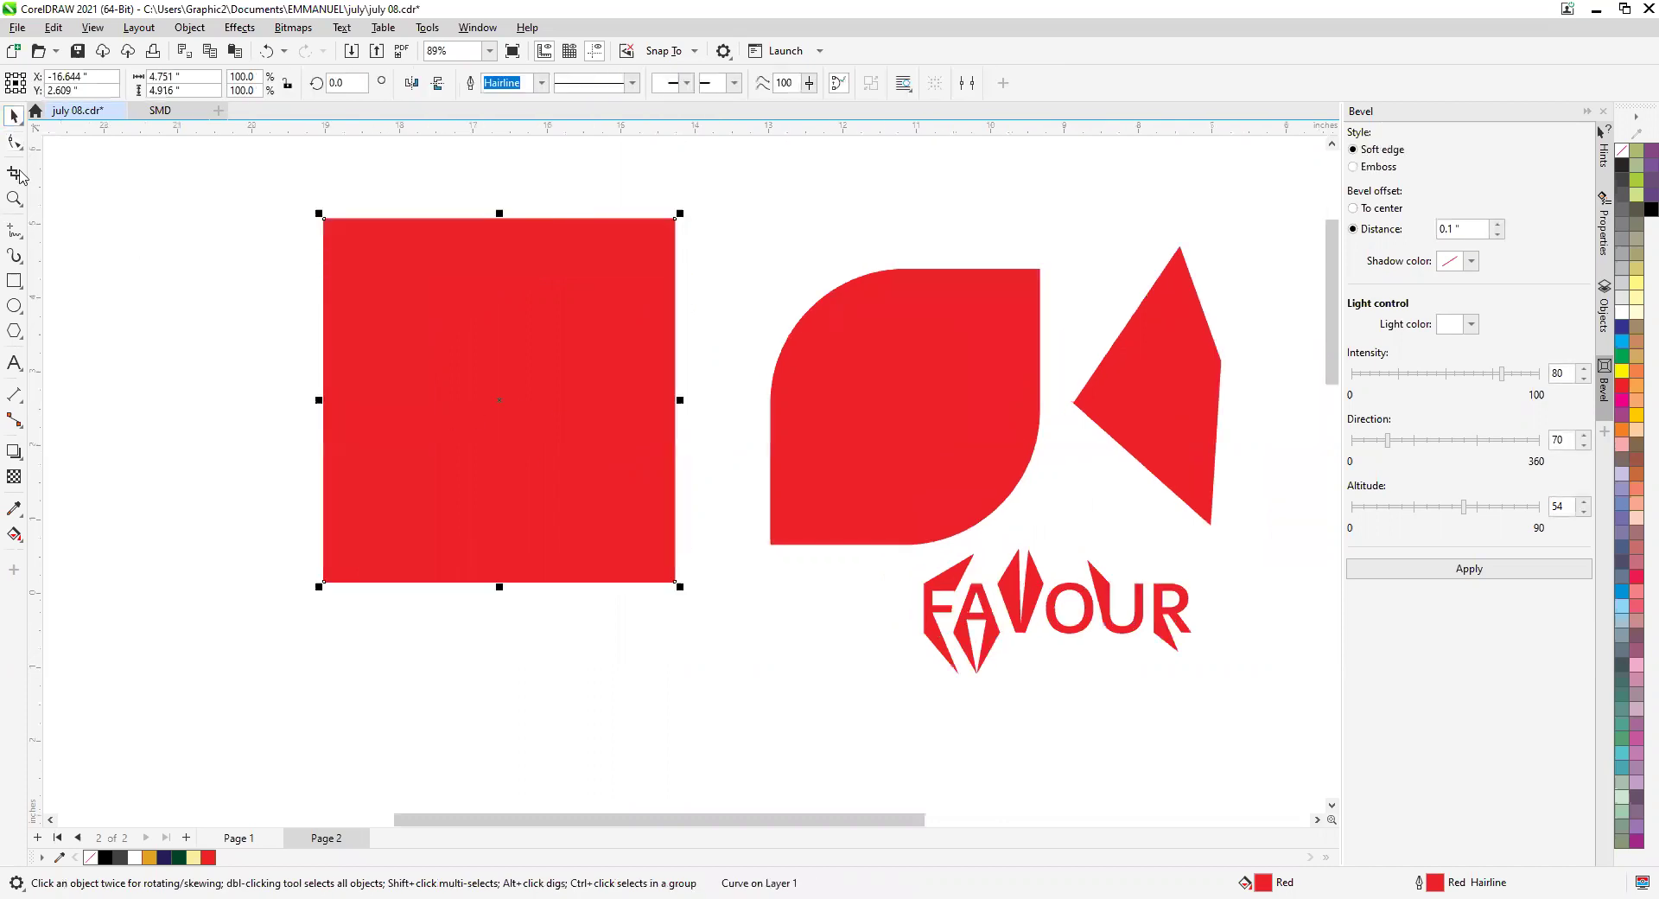
click(15, 142)
drag(324, 221, 403, 533)
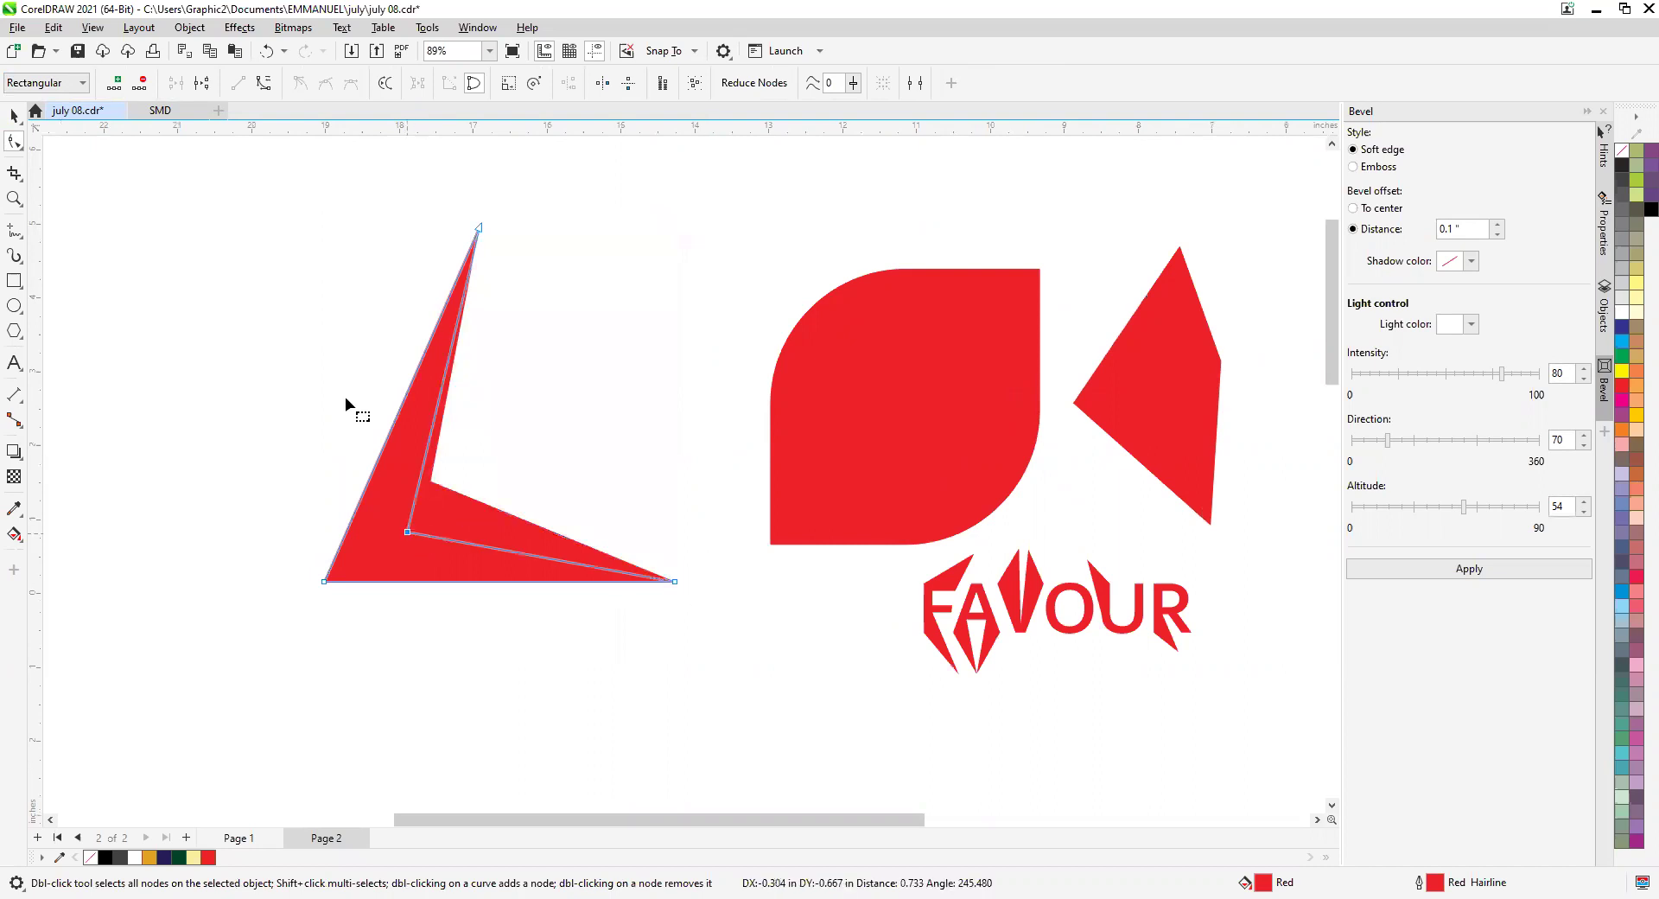
key(space)
Shrink the L-shaped mark to about 0.39 by 0.40 inches and place it on the Larsor flyer beside "CHASE YOUR DREAM".
scroll(481, 394, down, 2)
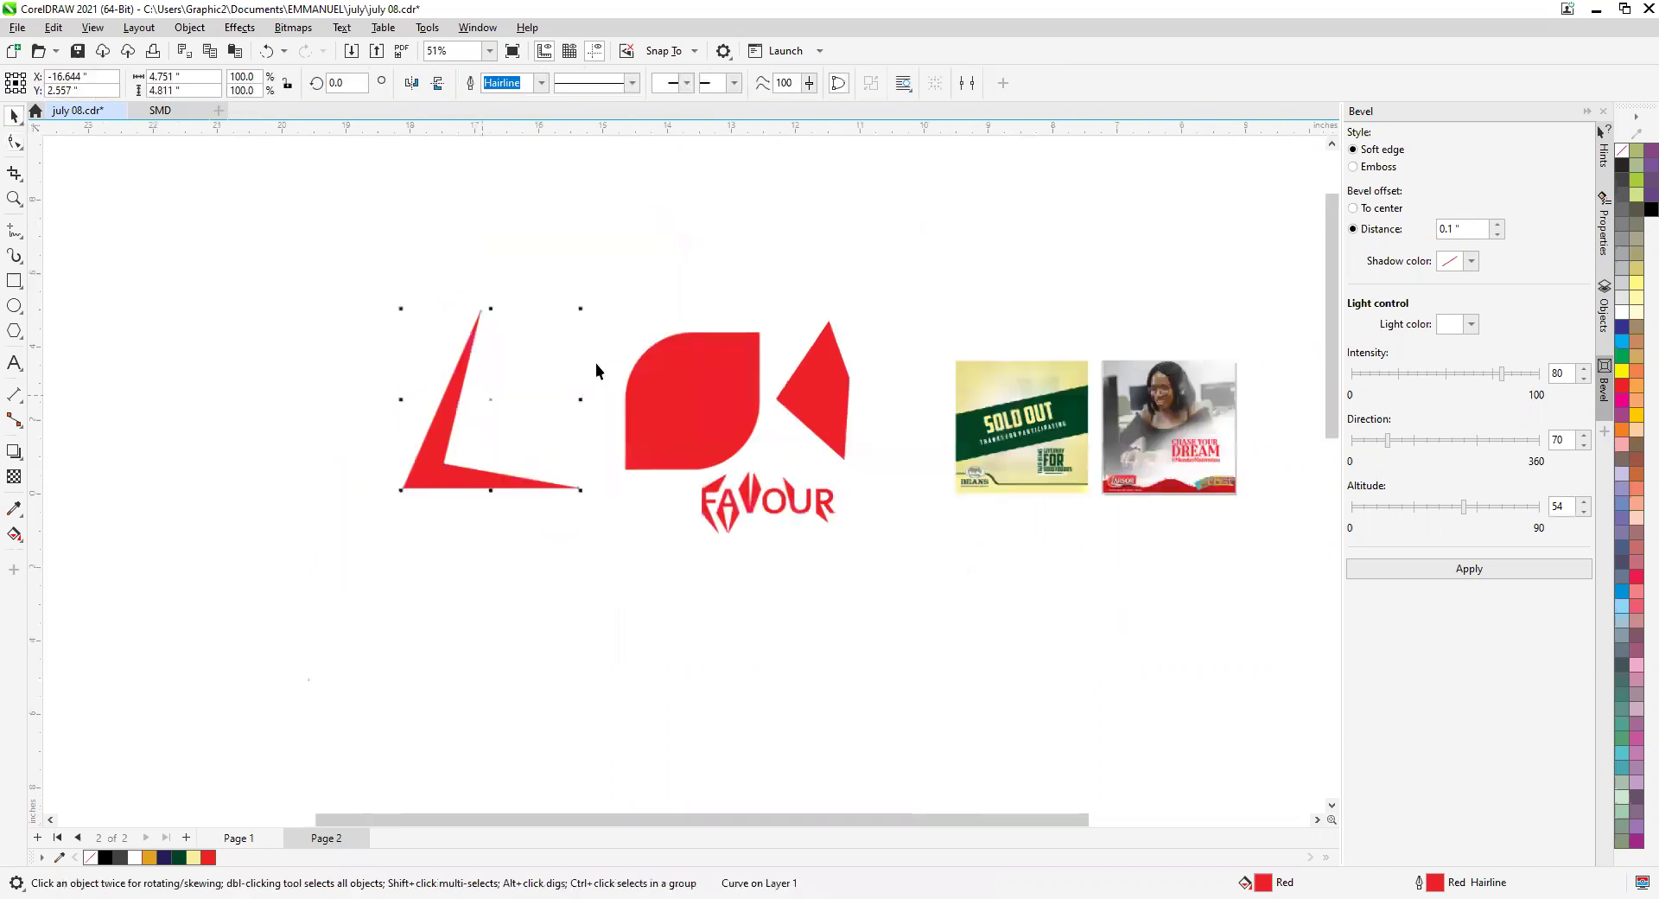
drag(569, 320, 449, 440)
drag(995, 421, 1114, 467)
scroll(1037, 402, up, 1)
scroll(1220, 447, up, 1)
drag(1168, 370, 1104, 435)
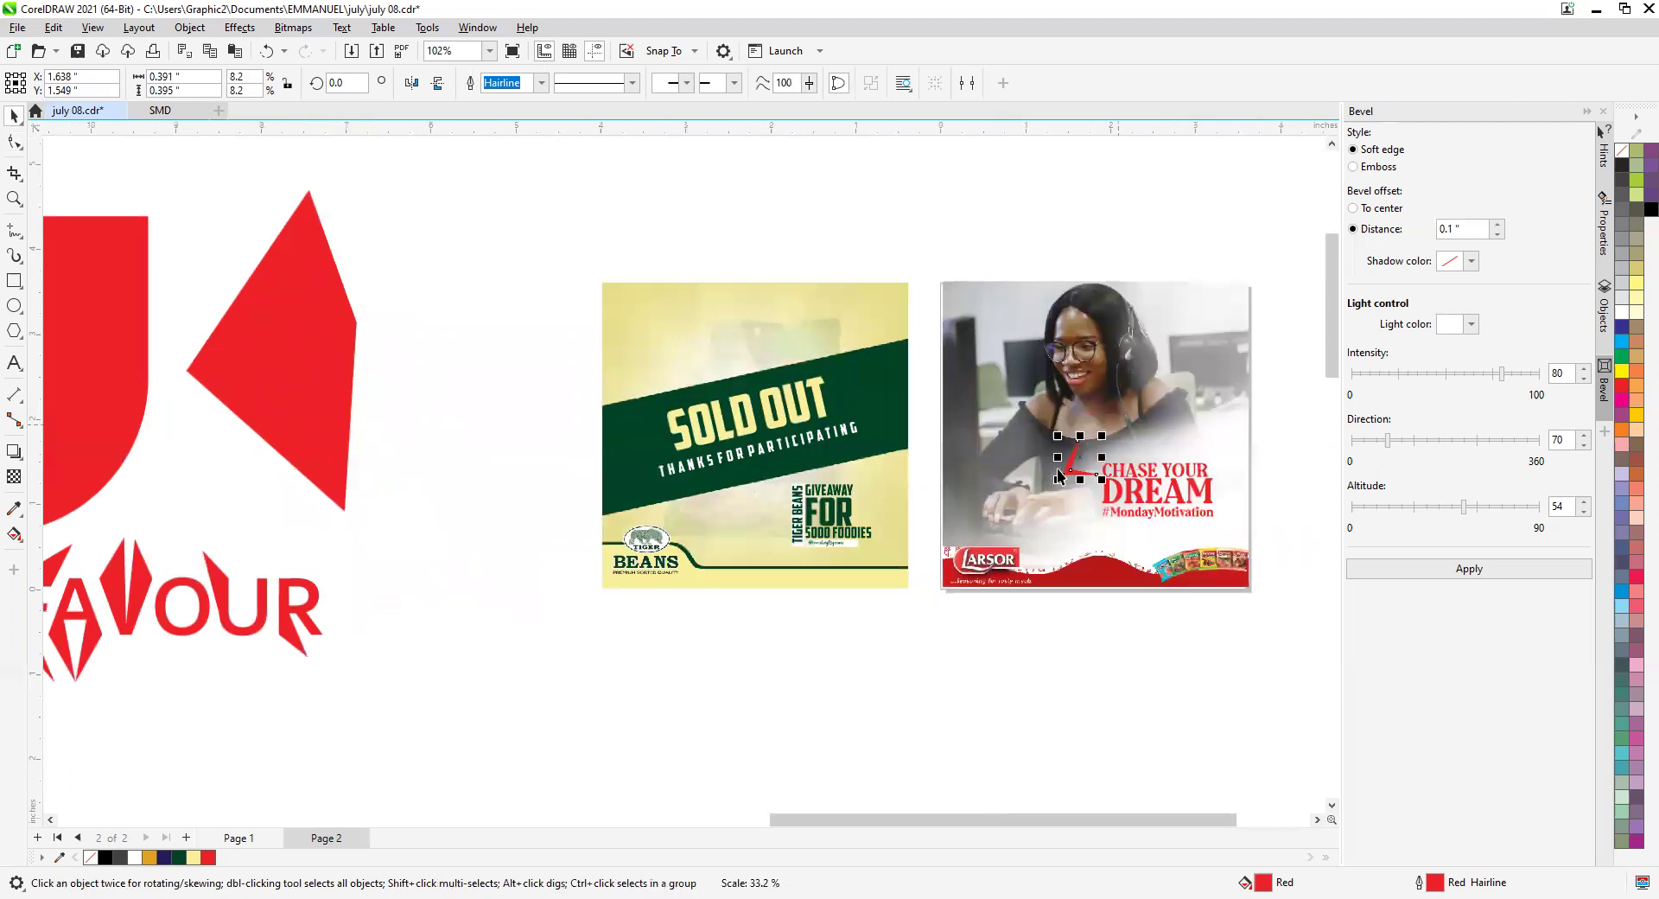
Scale the mark to about 0.29 inches wide above the flyer's headline and rotate it to about 76 degrees.
scroll(1110, 488, up, 3)
scroll(924, 418, down, 3)
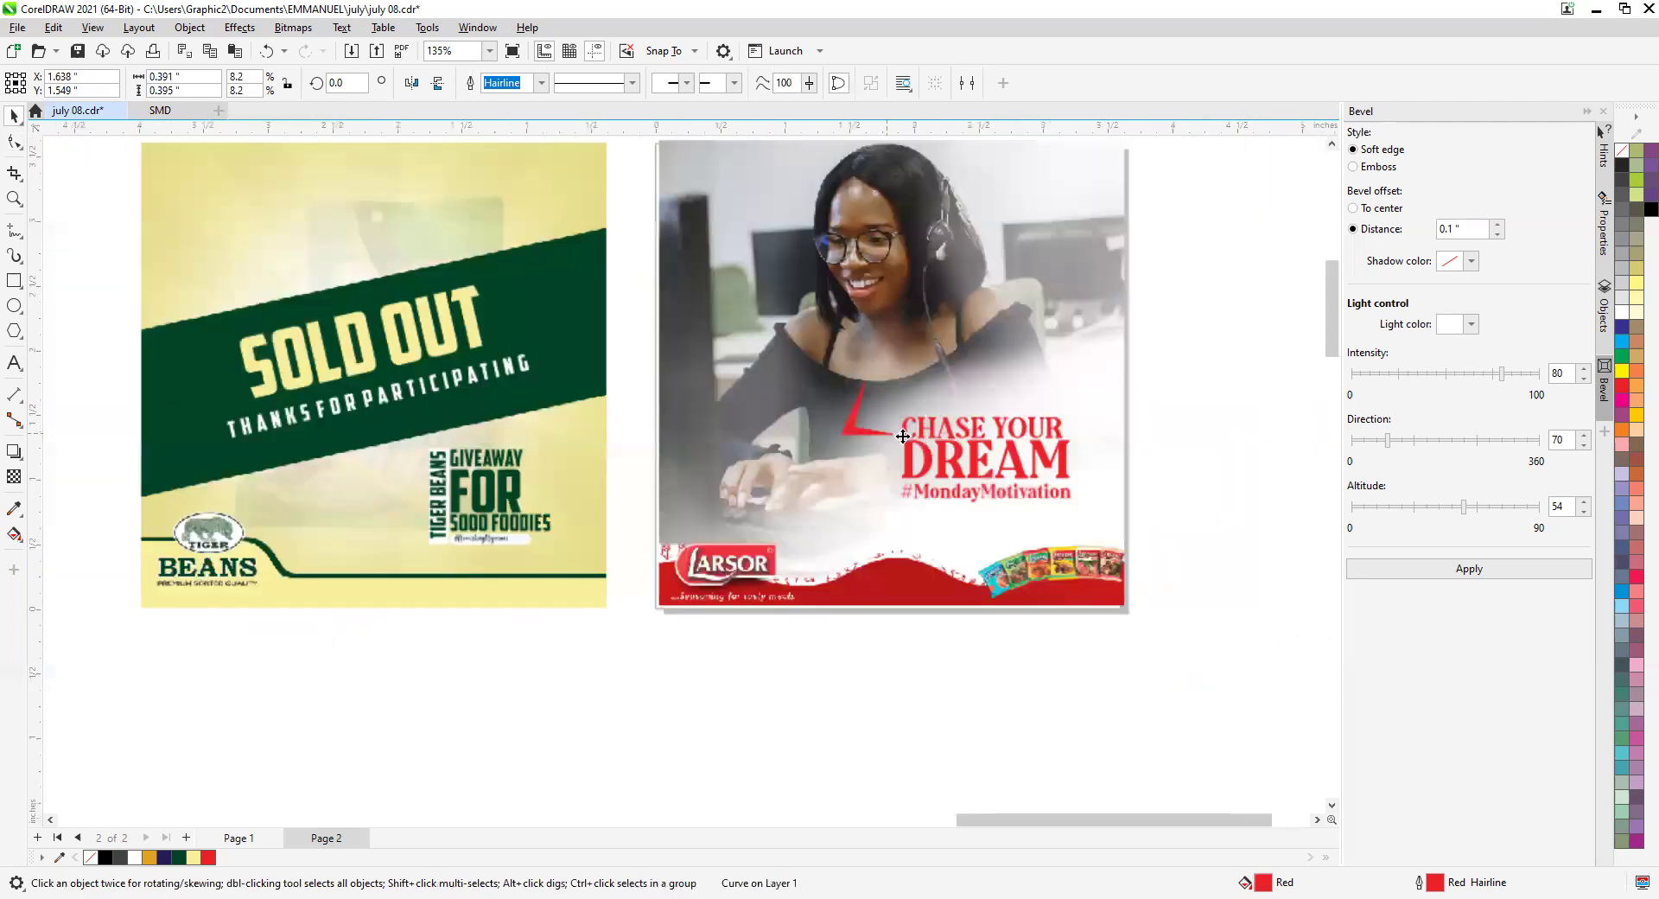
scroll(874, 442, up, 1)
scroll(873, 446, up, 1)
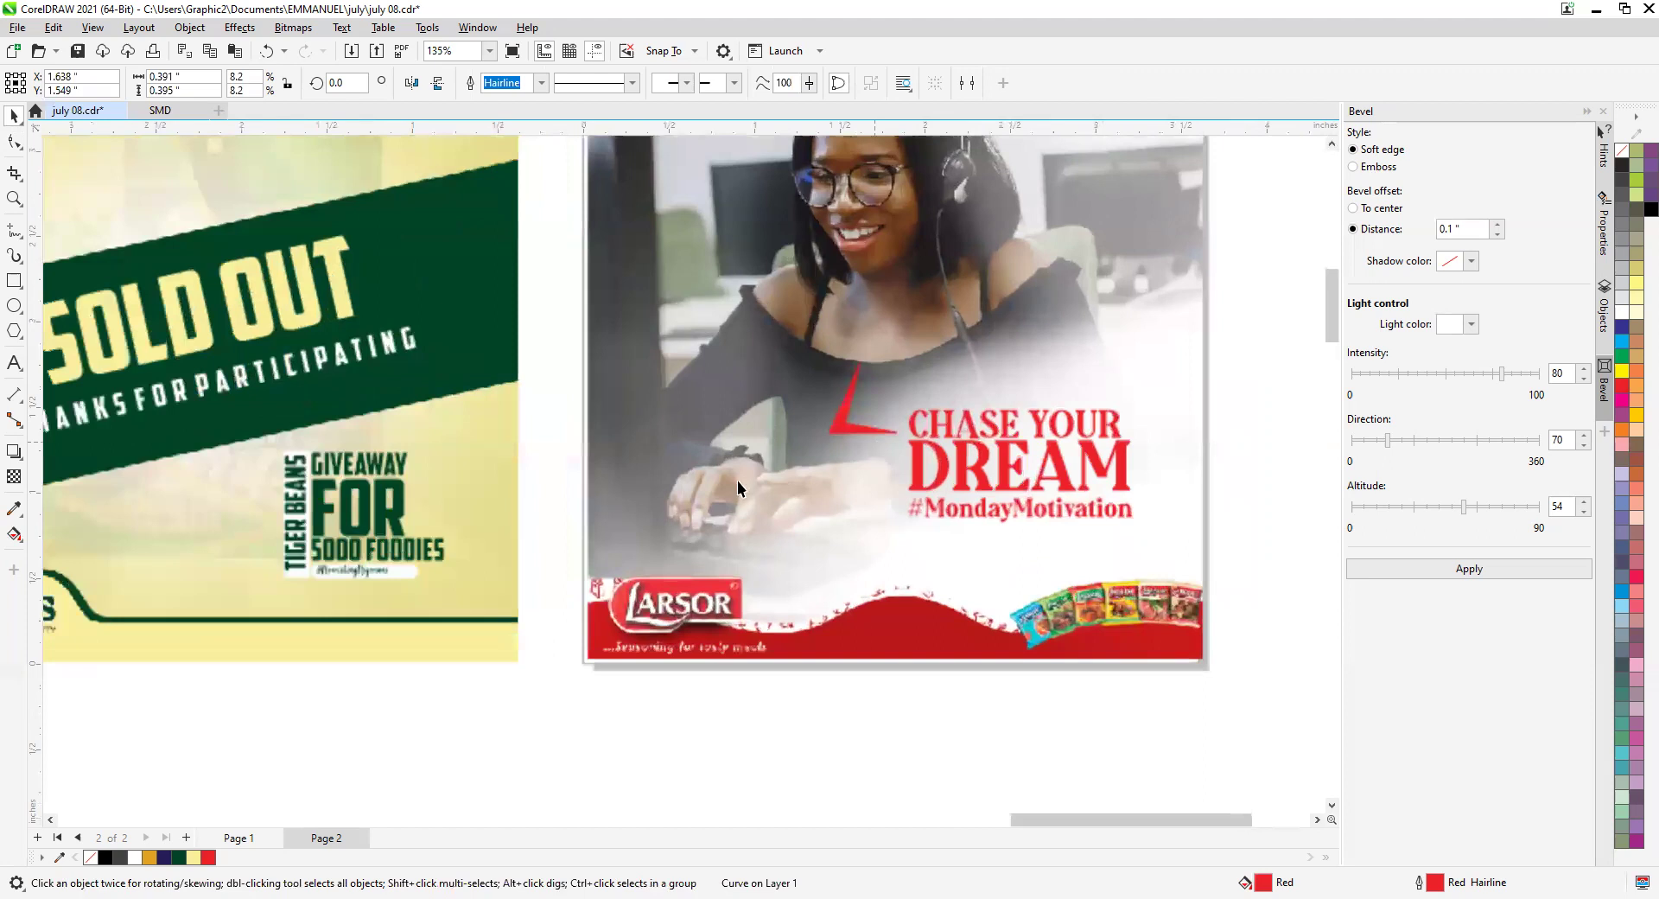
drag(825, 367, 865, 343)
scroll(862, 404, up, 2)
click(865, 342)
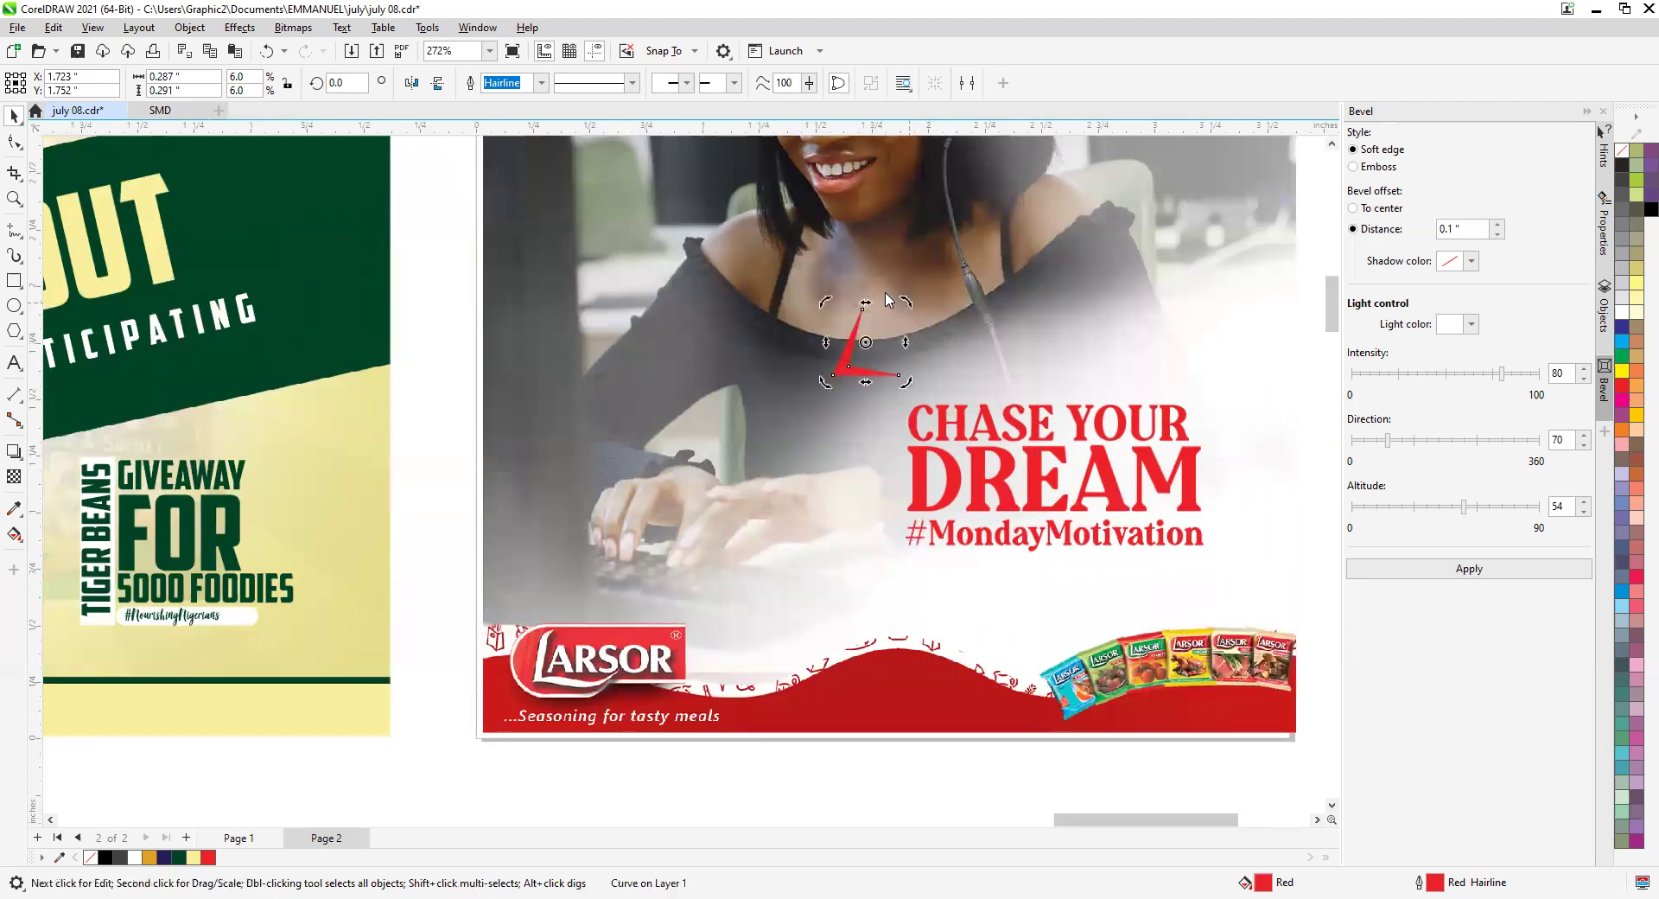
drag(907, 361, 1143, 428)
scroll(1145, 430, down, 1)
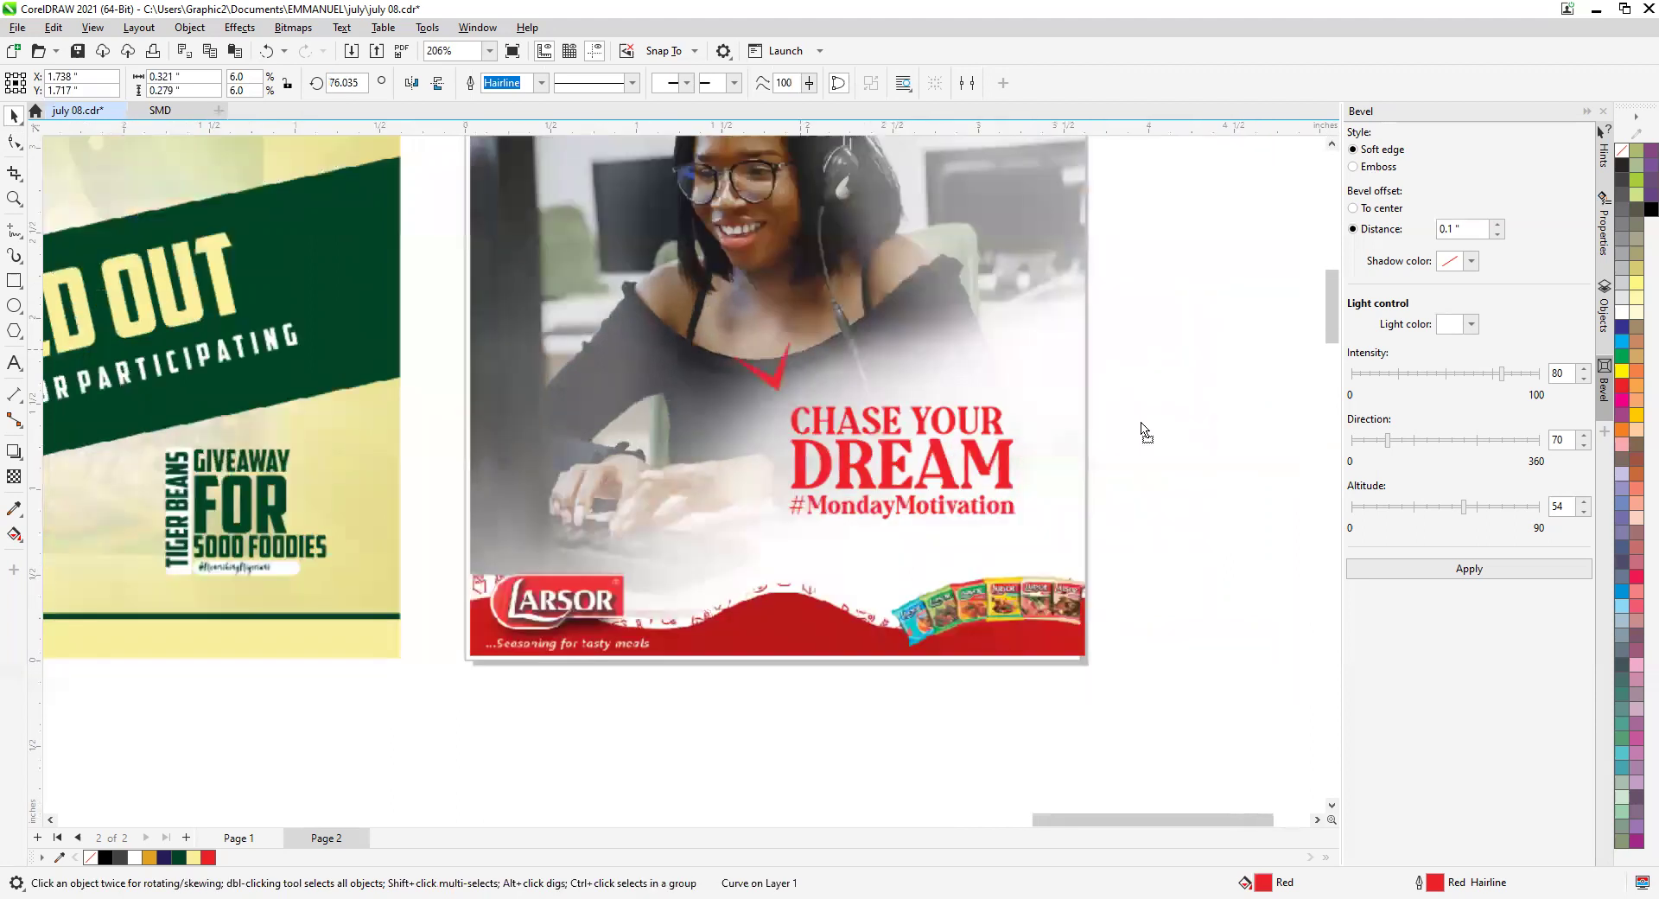
Scale the mark down to about 0.15 by 0.13 inches and move it to the end of "CHASE YOUR".
drag(798, 341, 786, 355)
scroll(786, 355, up, 2)
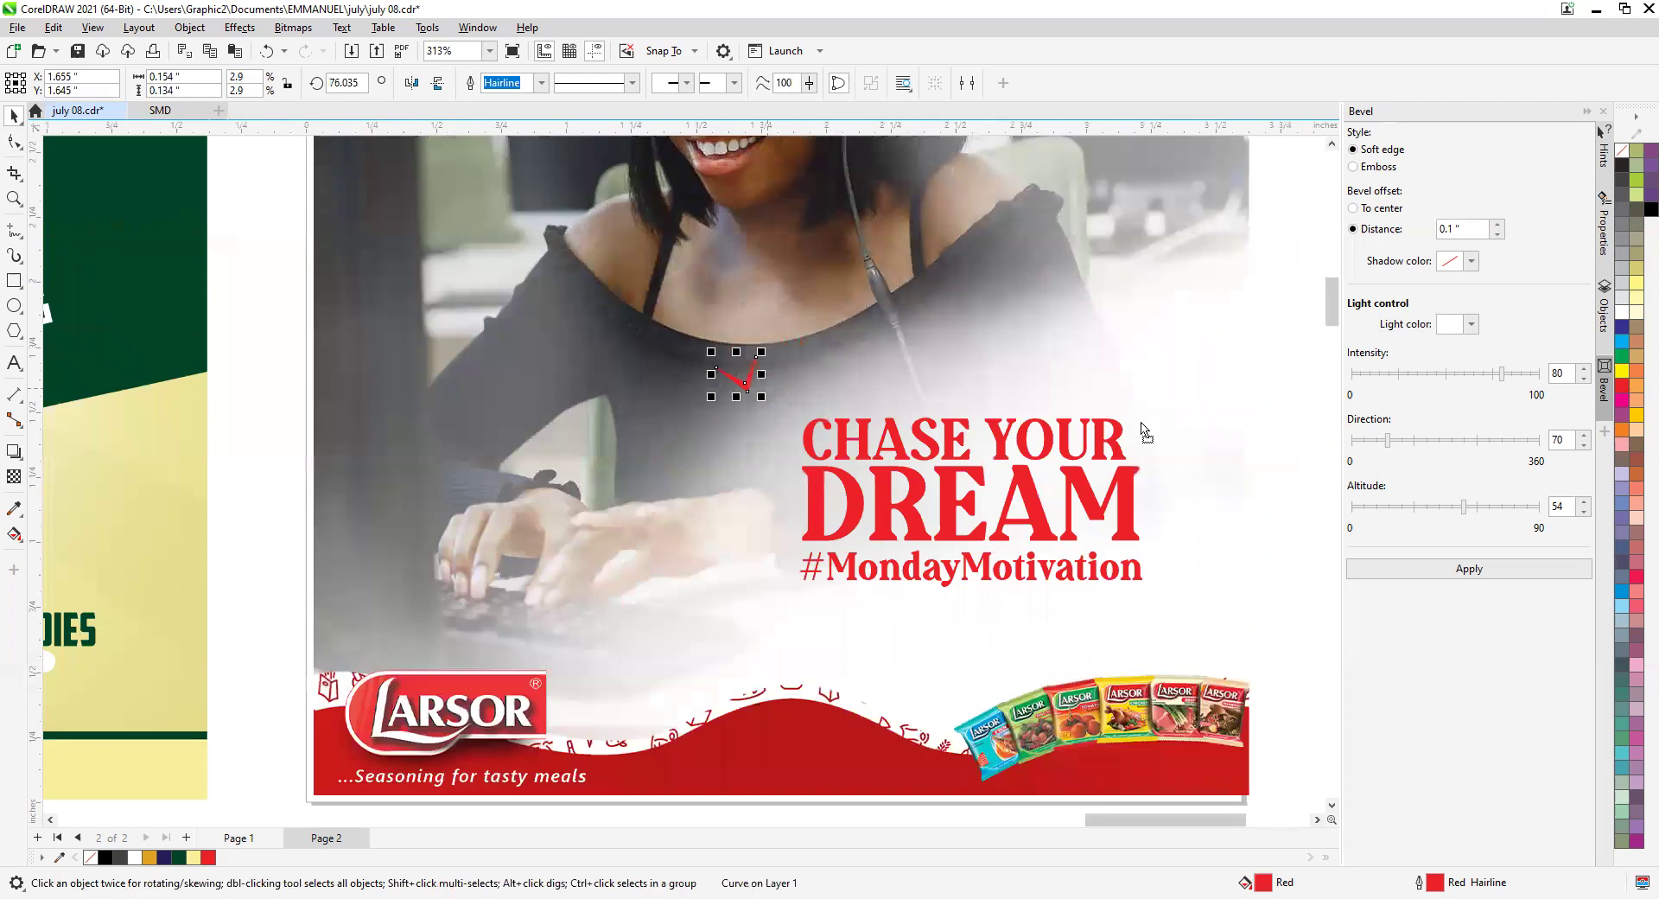
drag(1140, 423, 1137, 418)
scroll(1128, 390, down, 3)
scroll(1080, 401, up, 4)
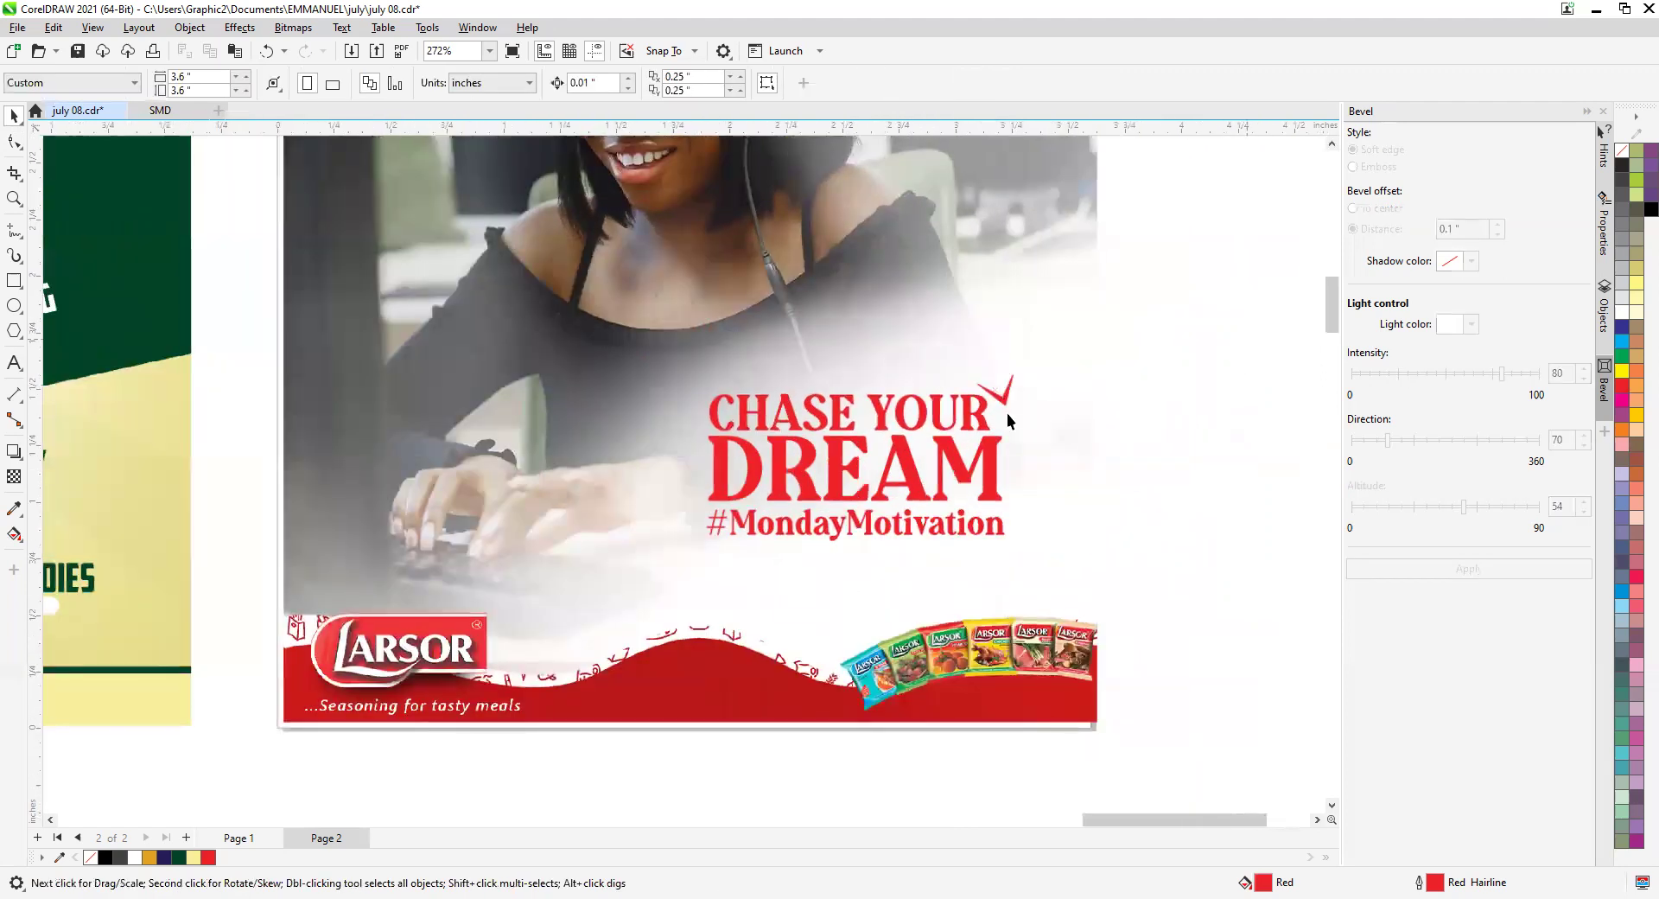
Rotate the small mark so it frames the upper-right corner of the "CHASE YOUR" headline.
scroll(1034, 406, up, 1)
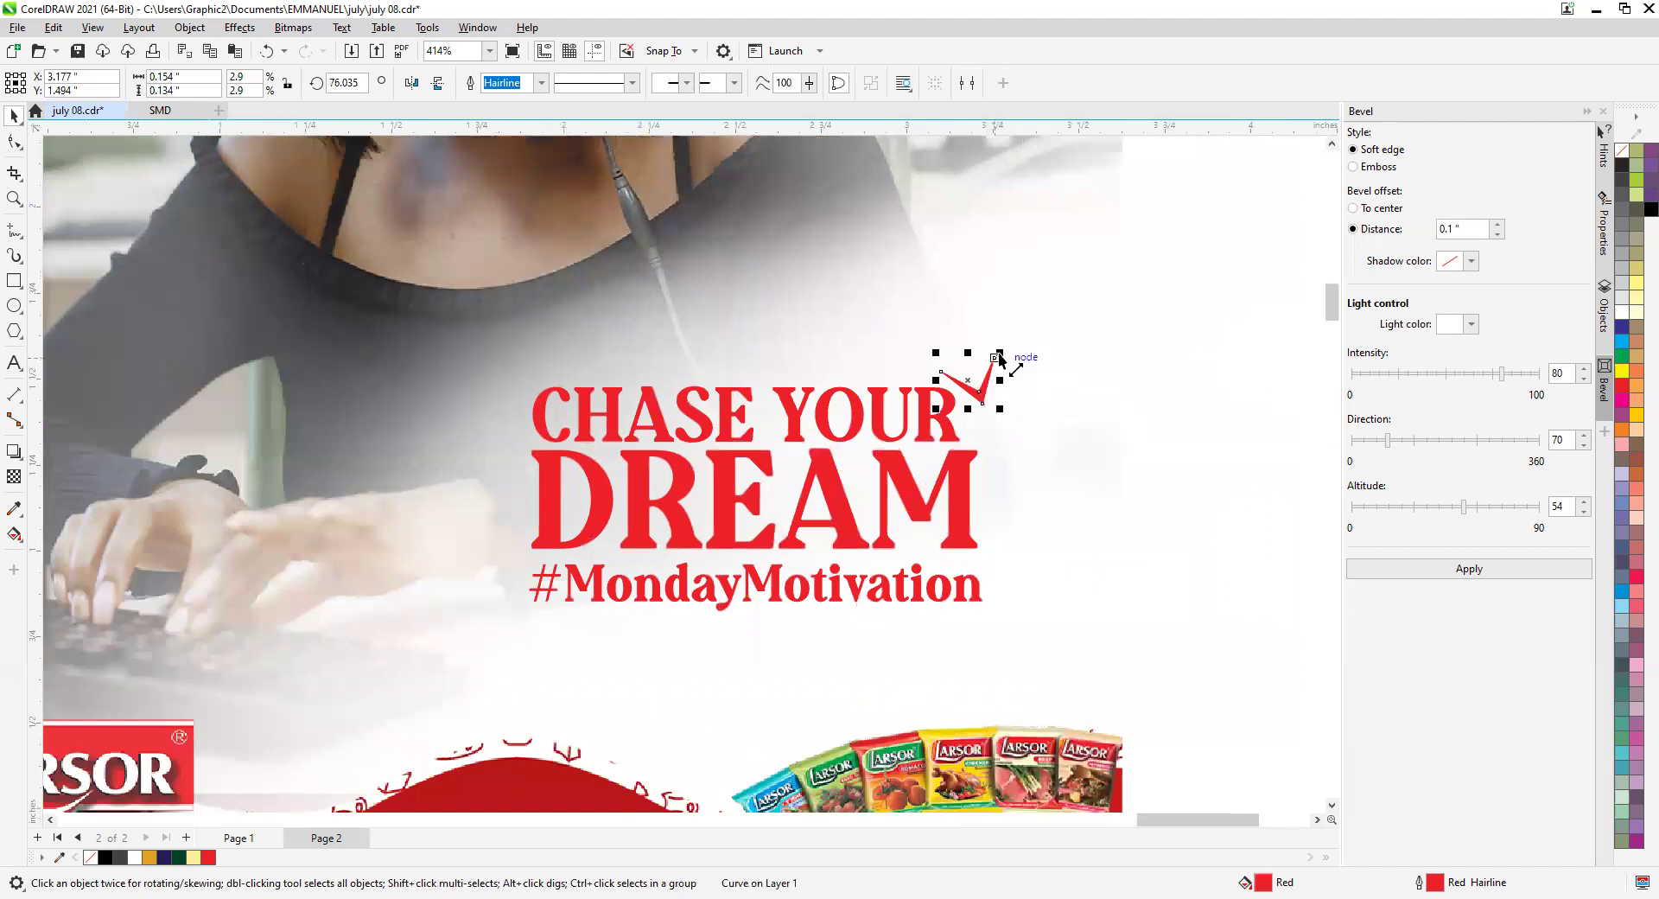
click(973, 394)
drag(1000, 352, 890, 354)
click(1267, 394)
scroll(998, 418, down, 4)
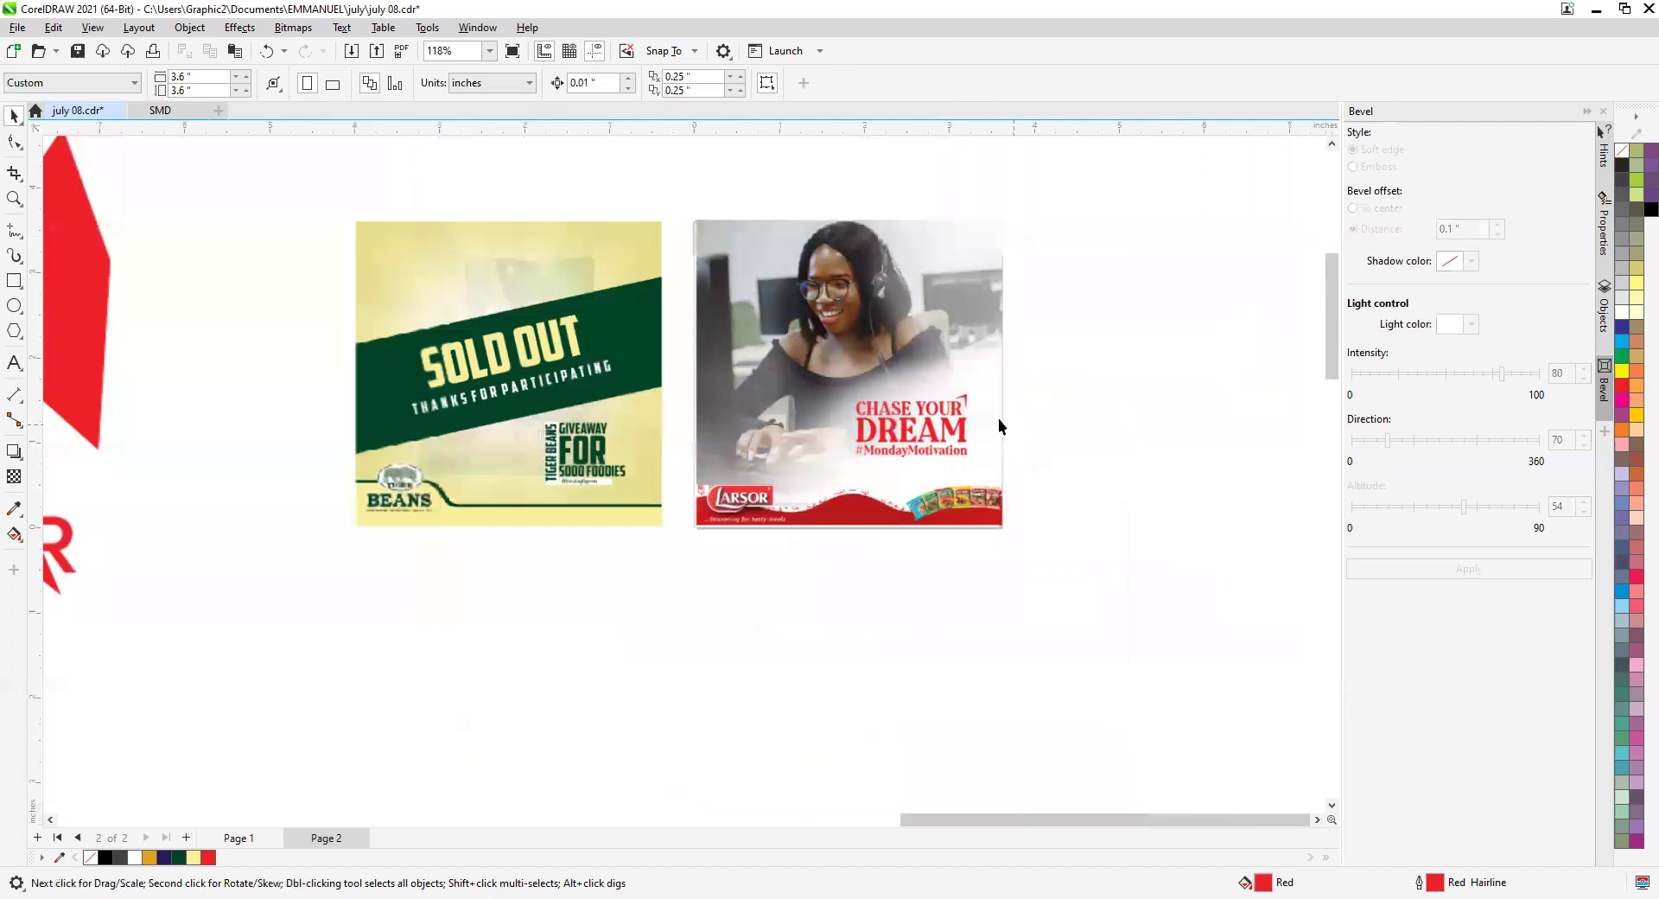
scroll(1037, 428, up, 3)
scroll(967, 423, down, 8)
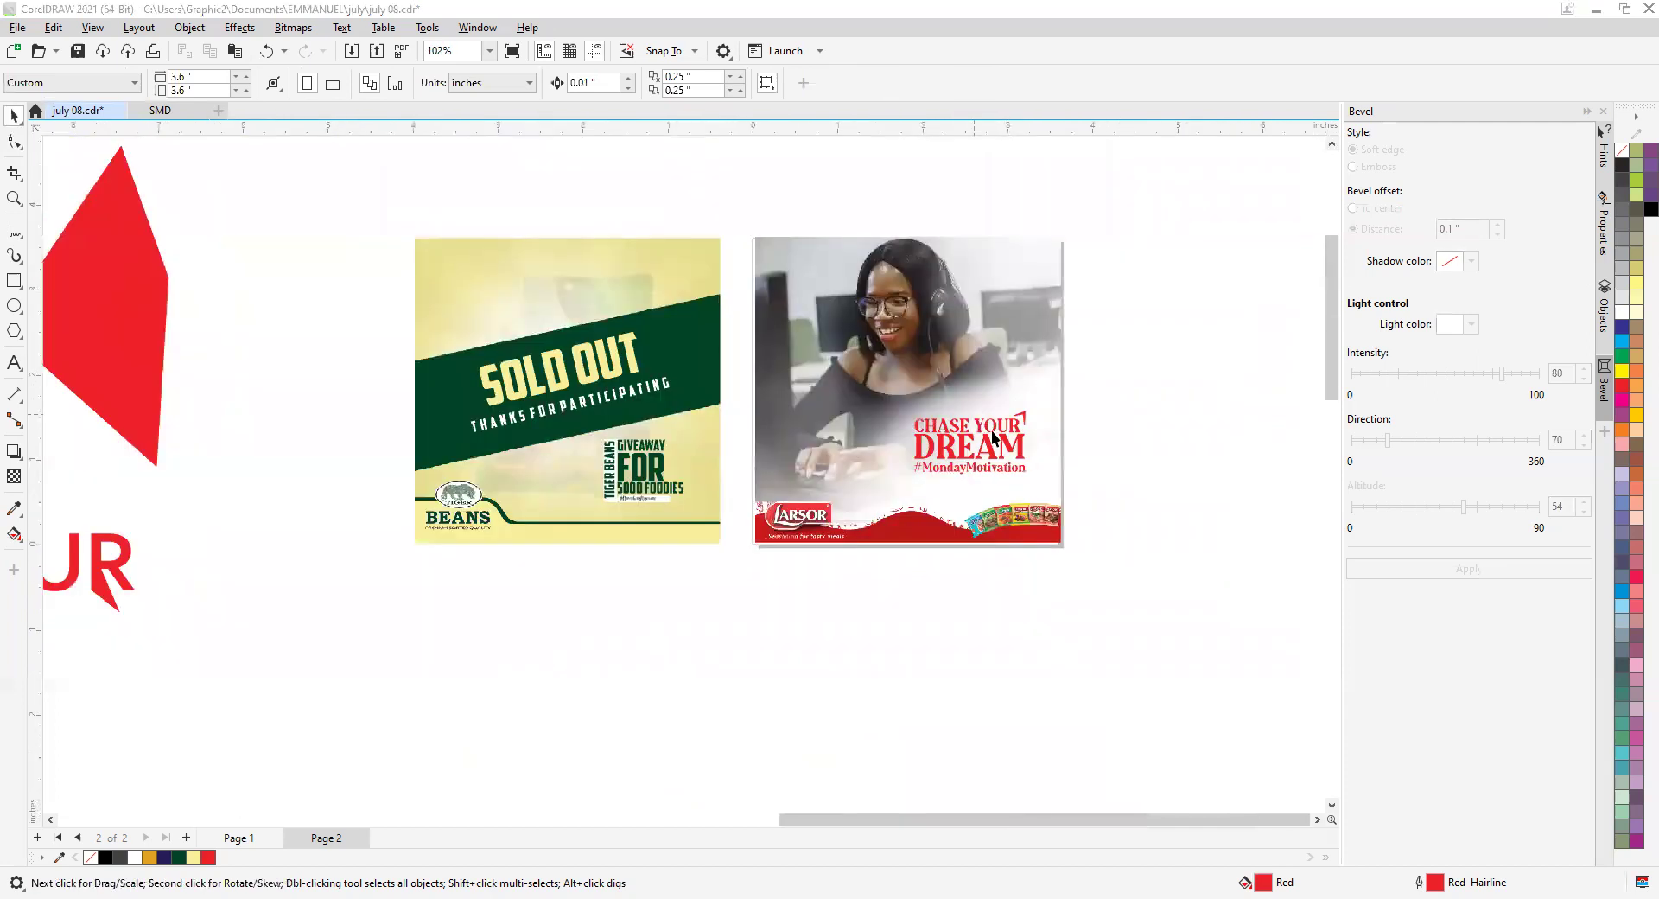
scroll(1020, 396, up, 3)
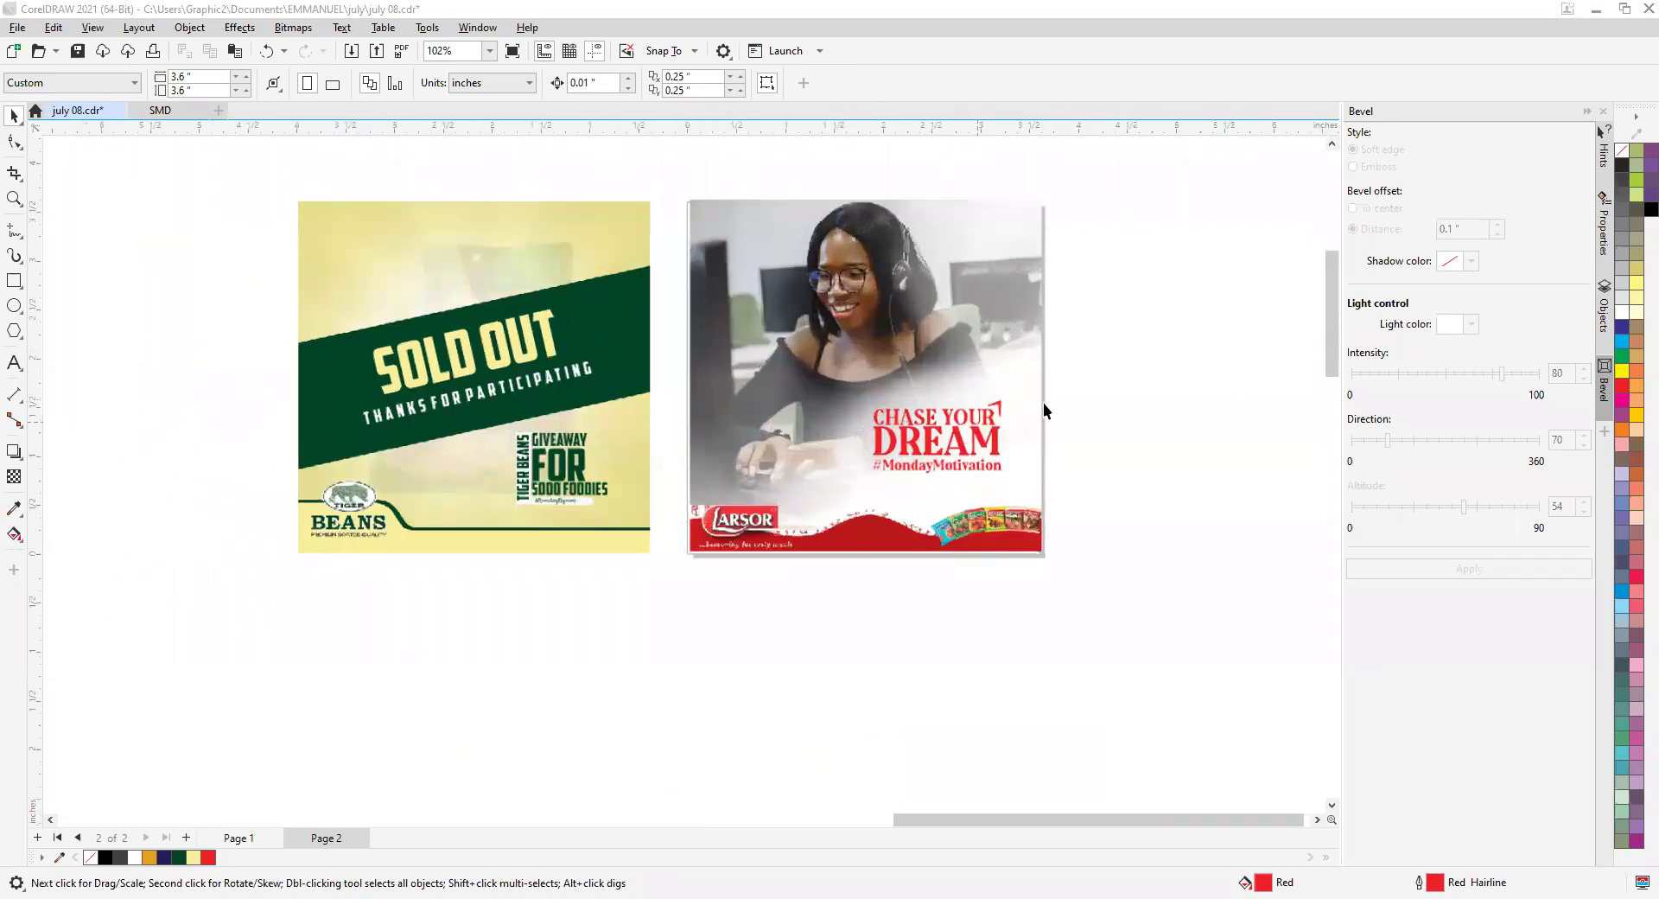
Draw a red rectangle about 2.95 by 2.94 inches between the red shapes and the flyers, and activate the Shape tool.
scroll(1044, 403, down, 1)
scroll(878, 413, down, 2)
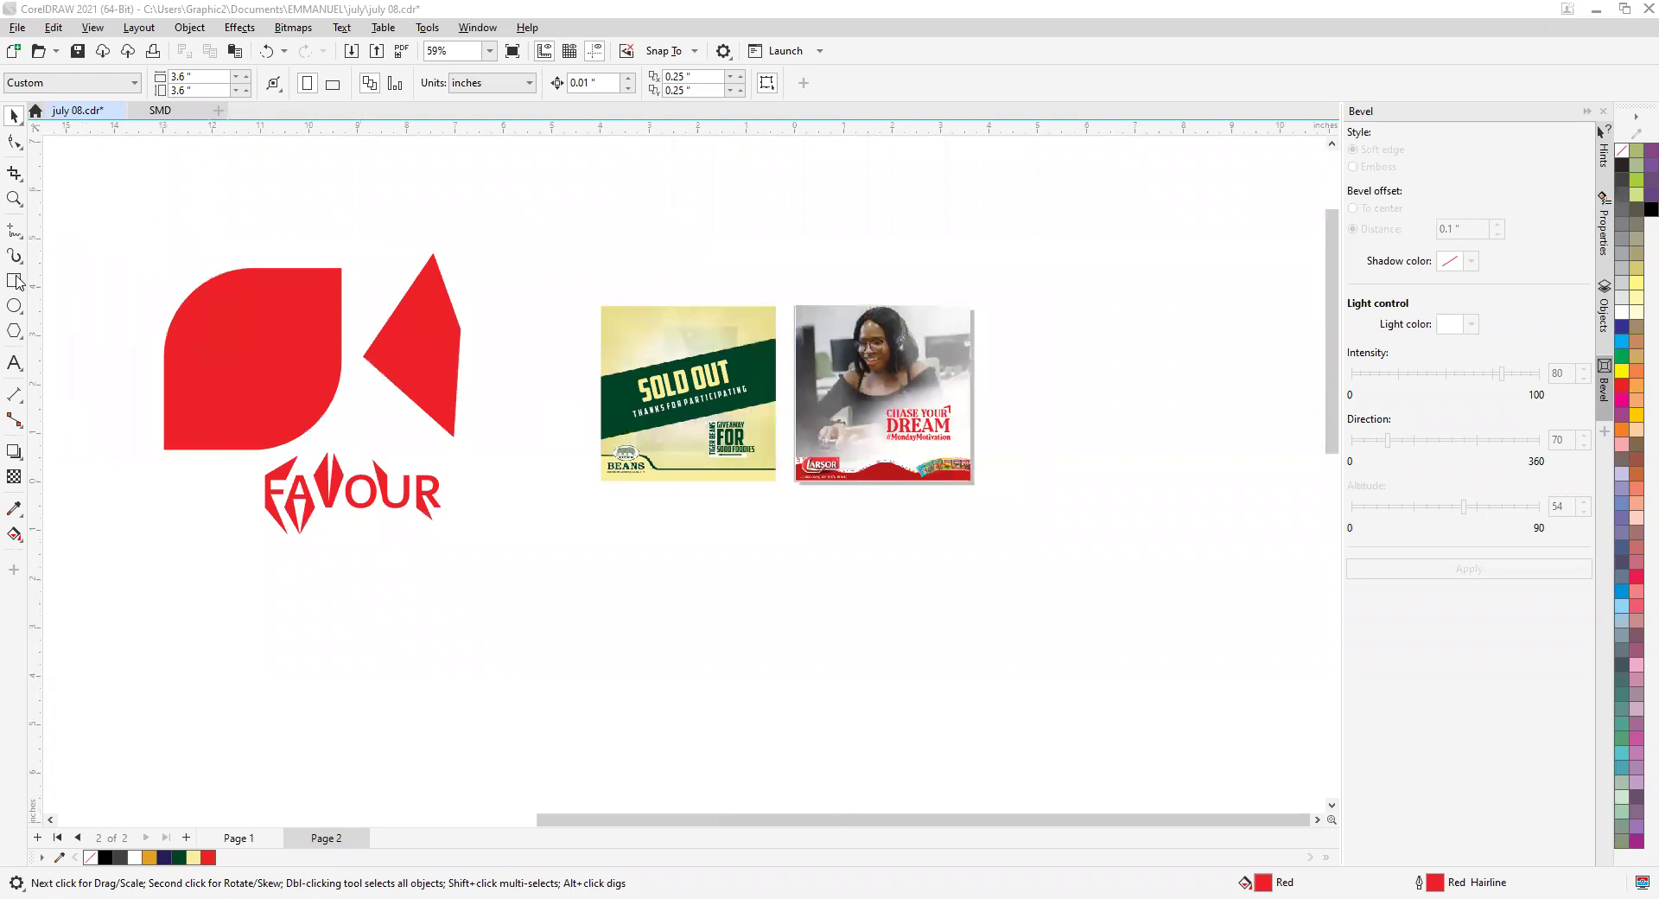
click(14, 279)
drag(488, 347, 638, 497)
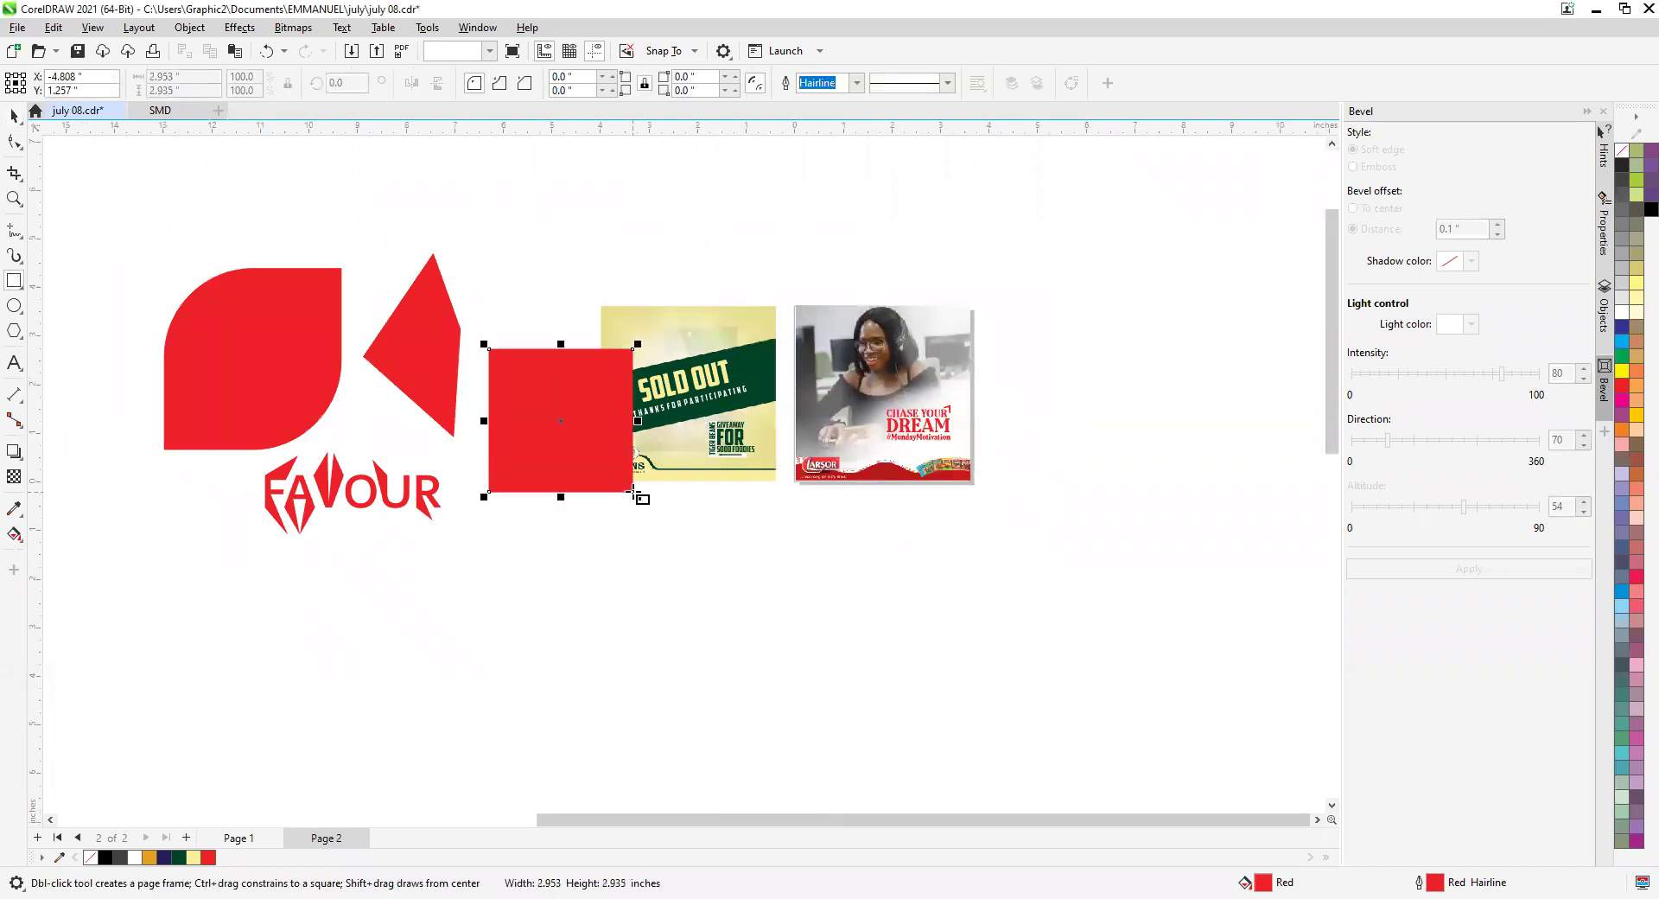
key(F10)
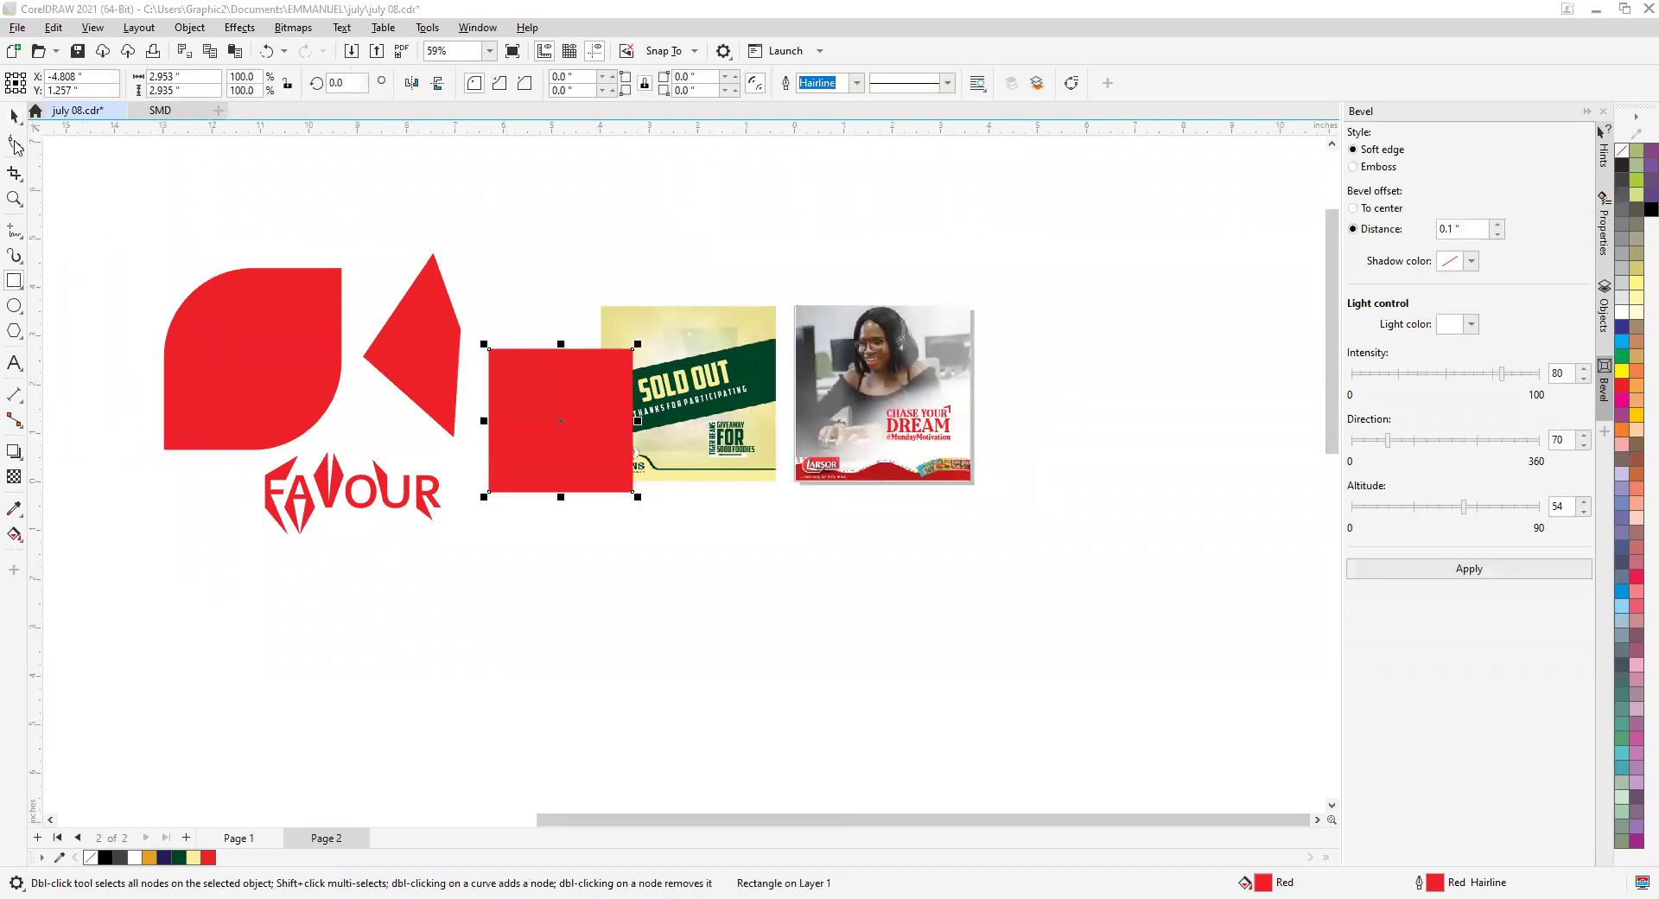
Convert the red rectangle to curves and pull its upper-left node near the lower-right corner to form a thin L-shaped accent.
scroll(540, 432, up, 2)
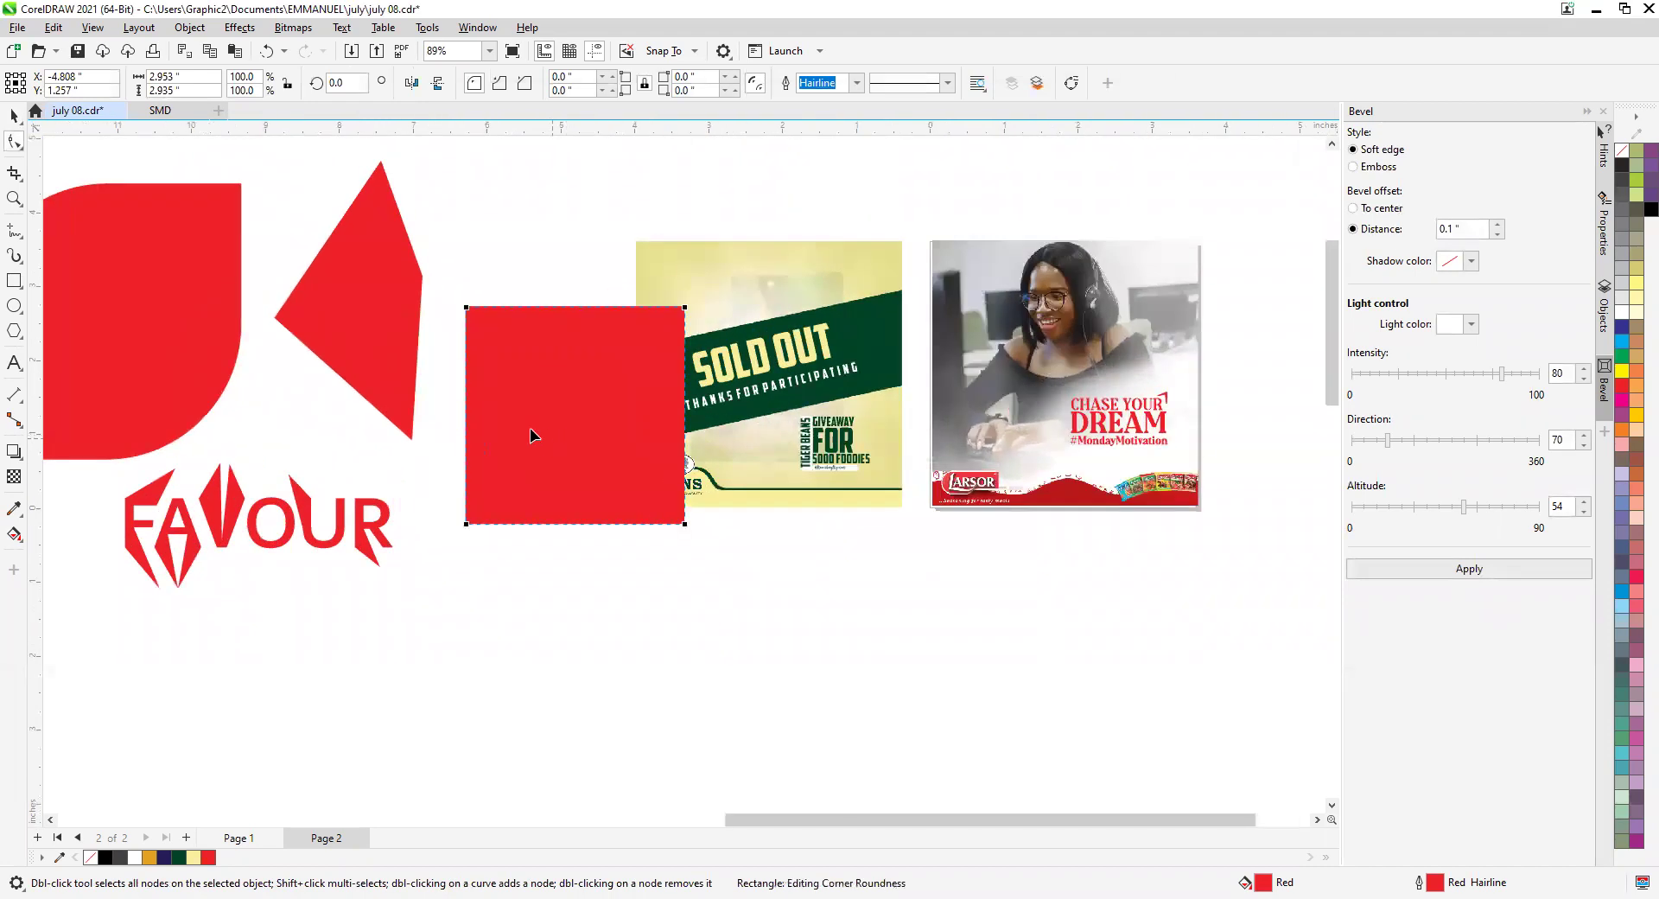
key(ctrl+q)
drag(466, 308, 659, 503)
click(14, 115)
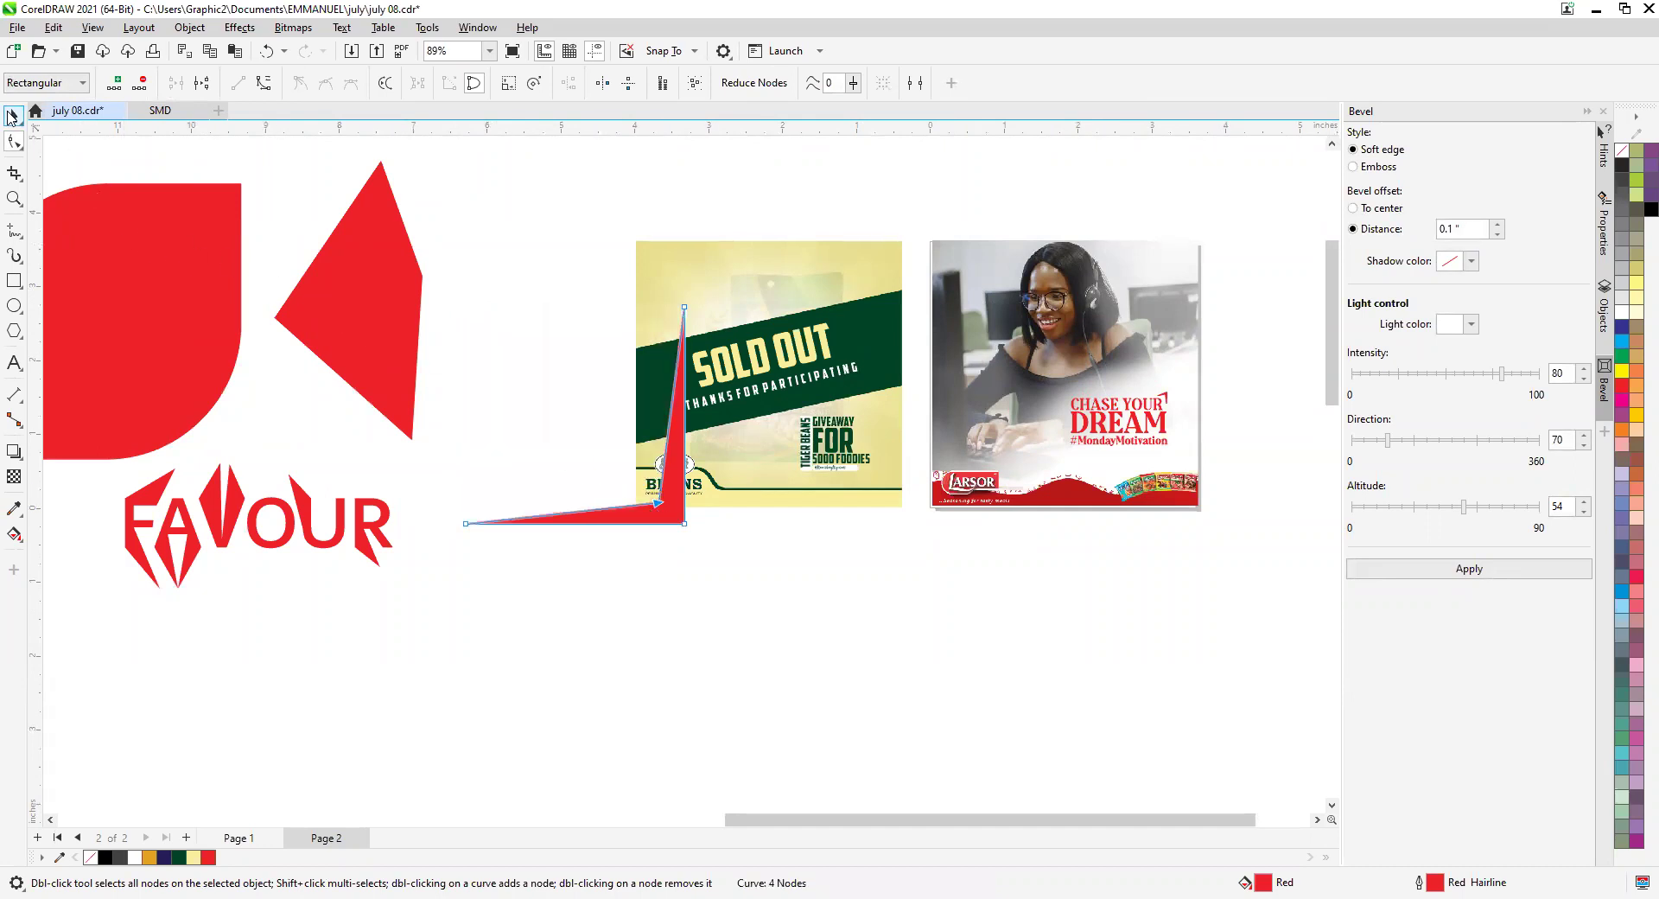
click(836, 584)
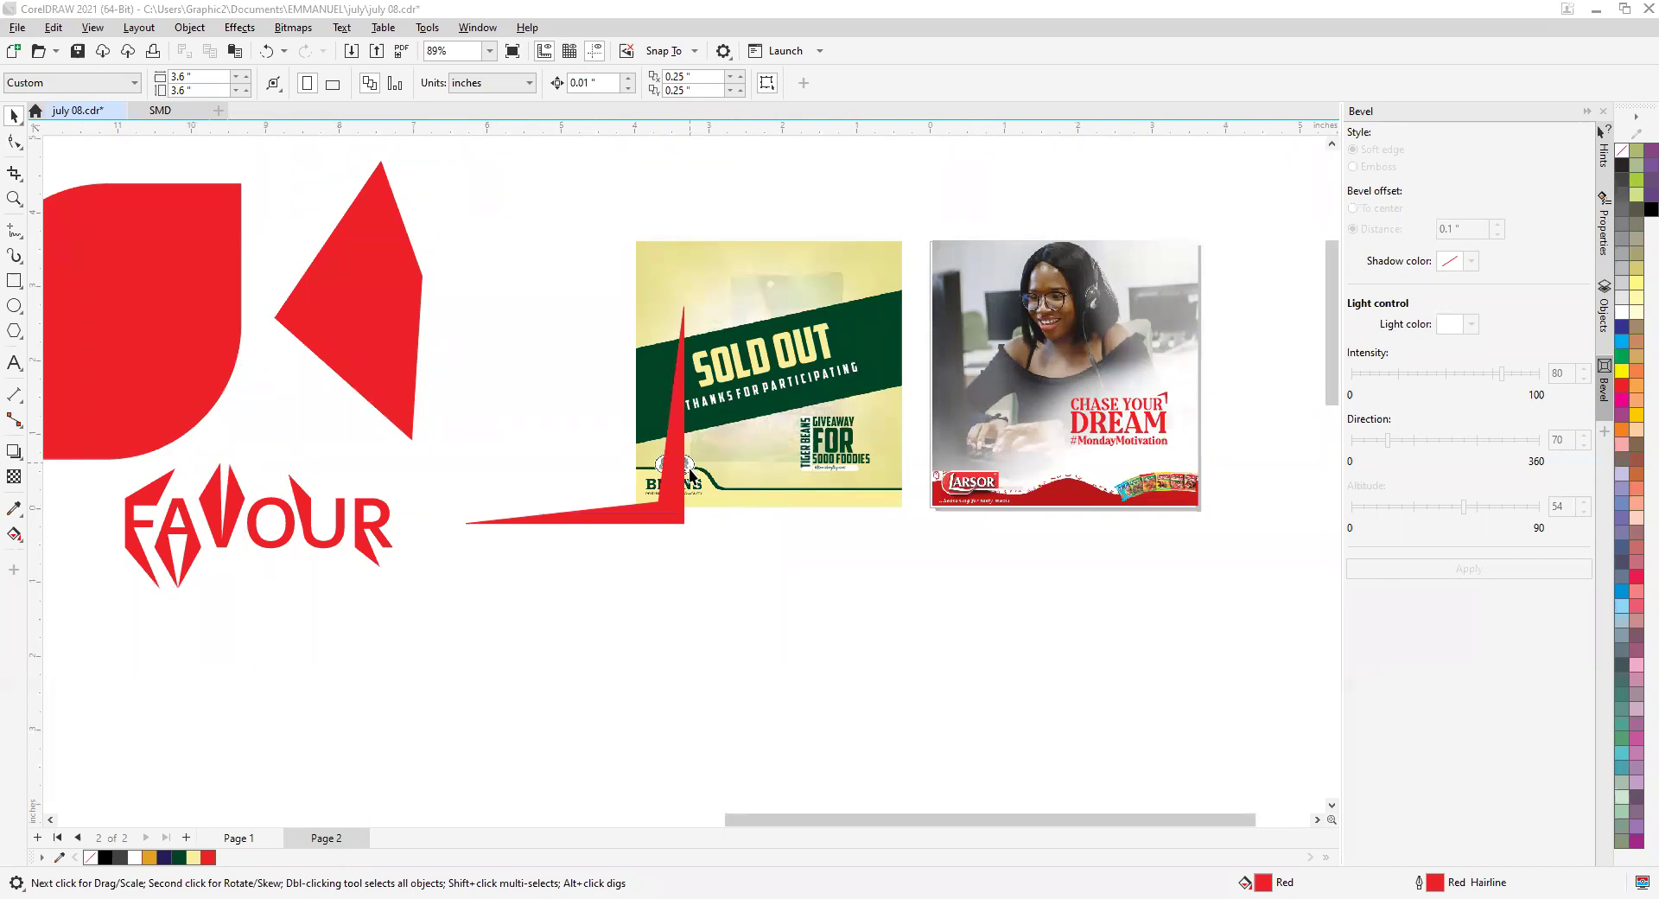
Move the thin L-shaped accent off the SOLD OUT flyer to just beside its left edge and deselect it.
drag(668, 510, 611, 436)
drag(611, 437, 612, 503)
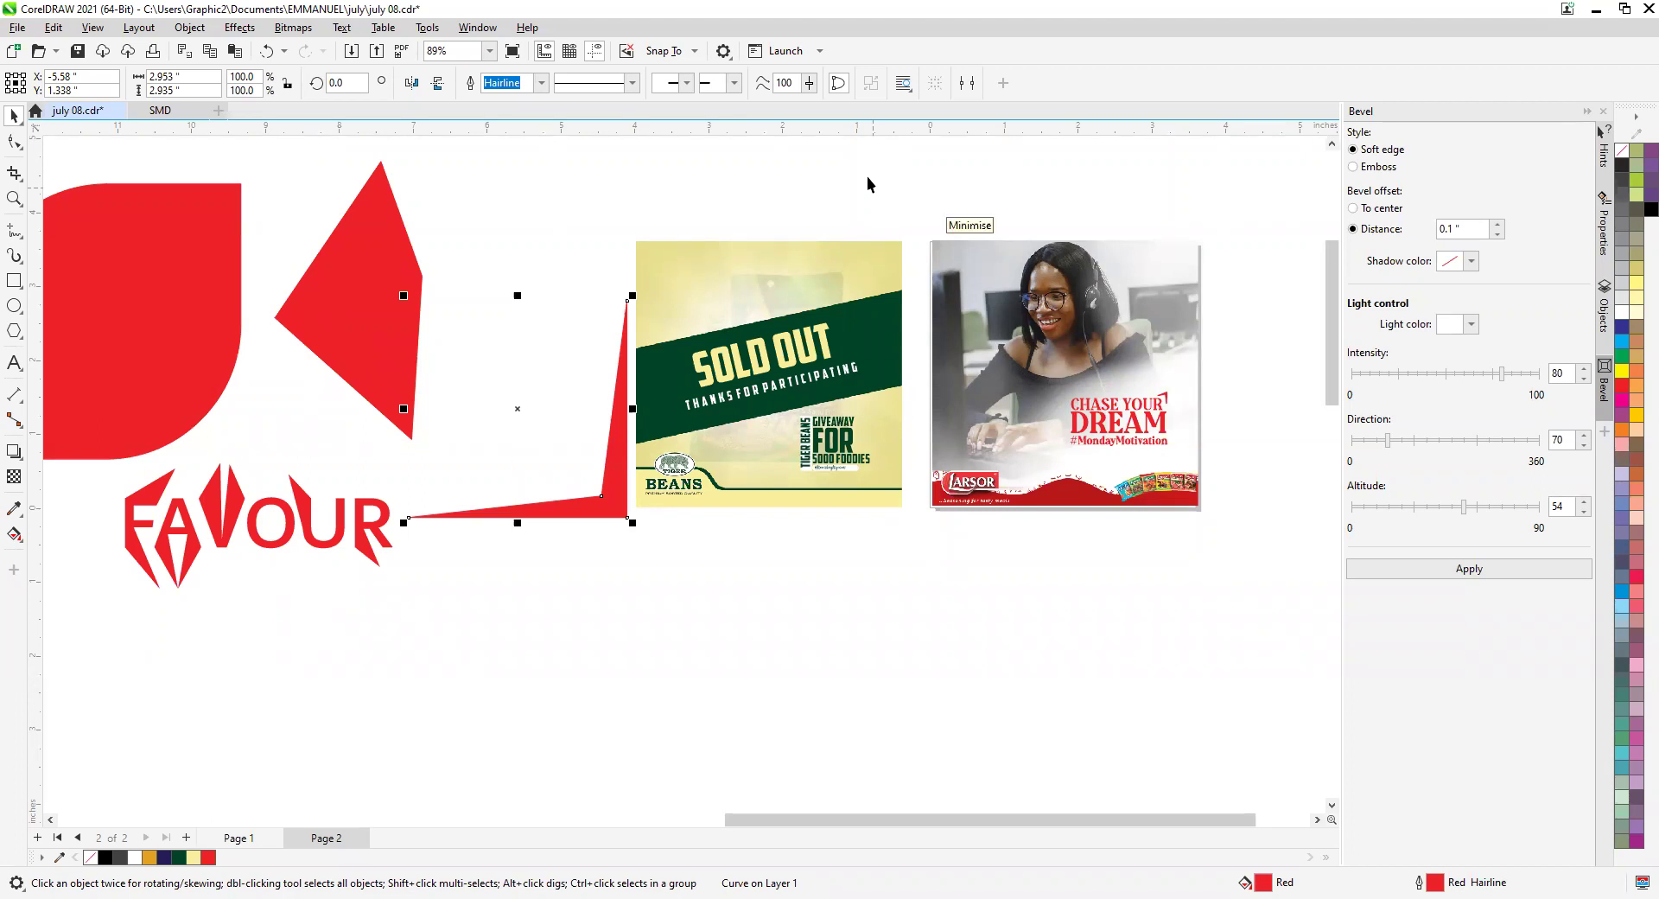
scroll(868, 182, down, 1)
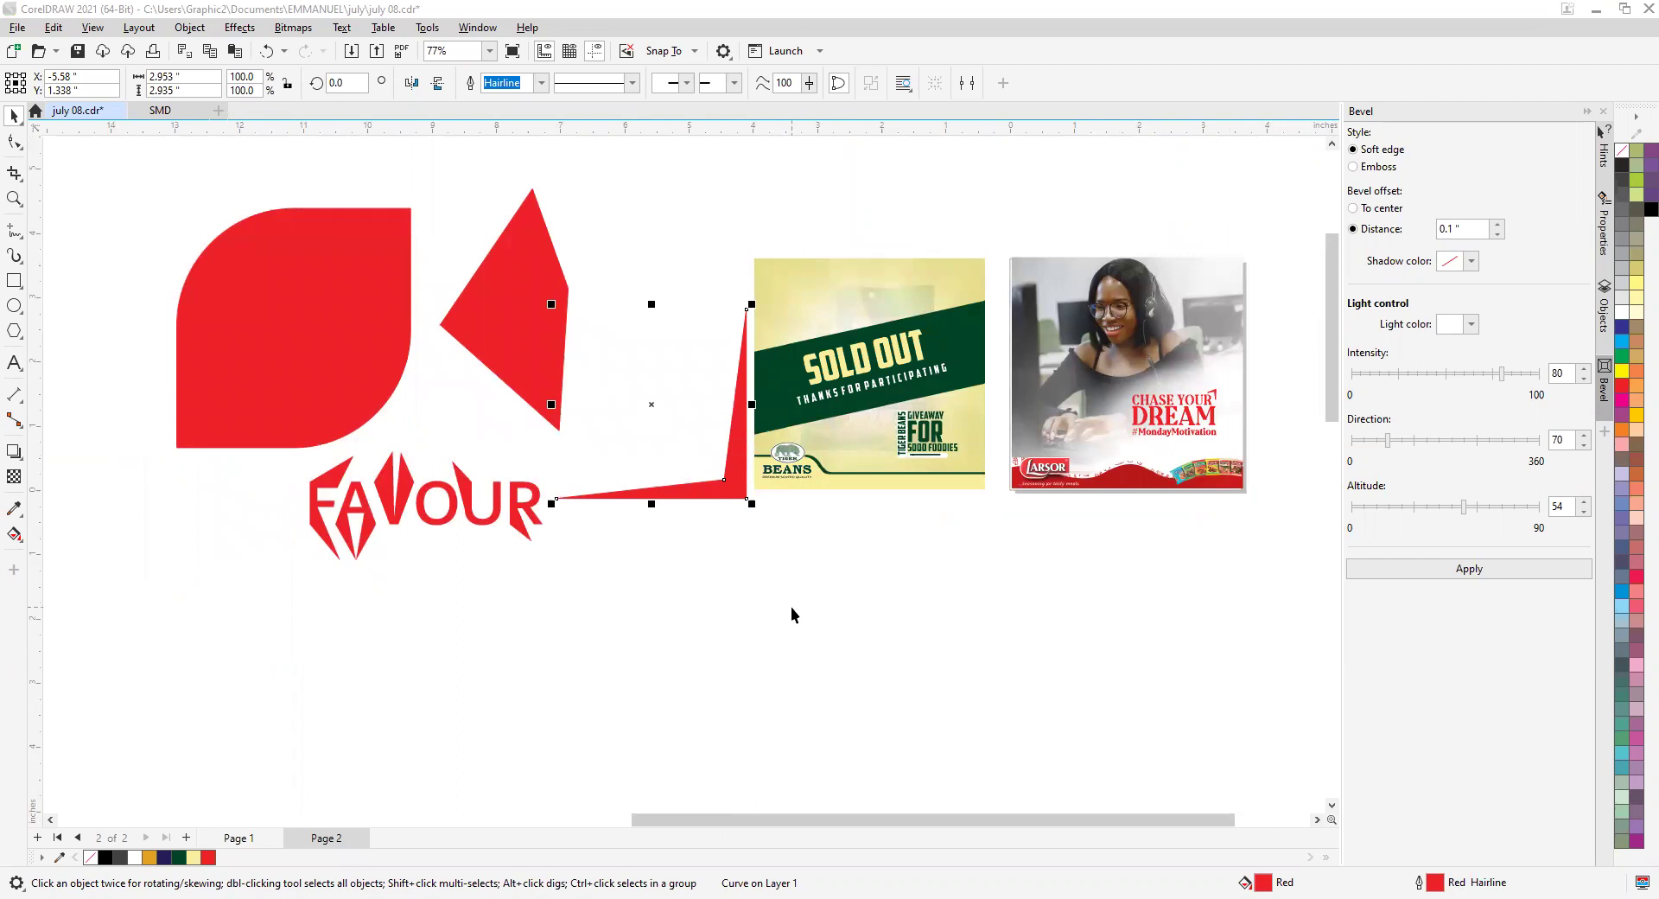
click(772, 546)
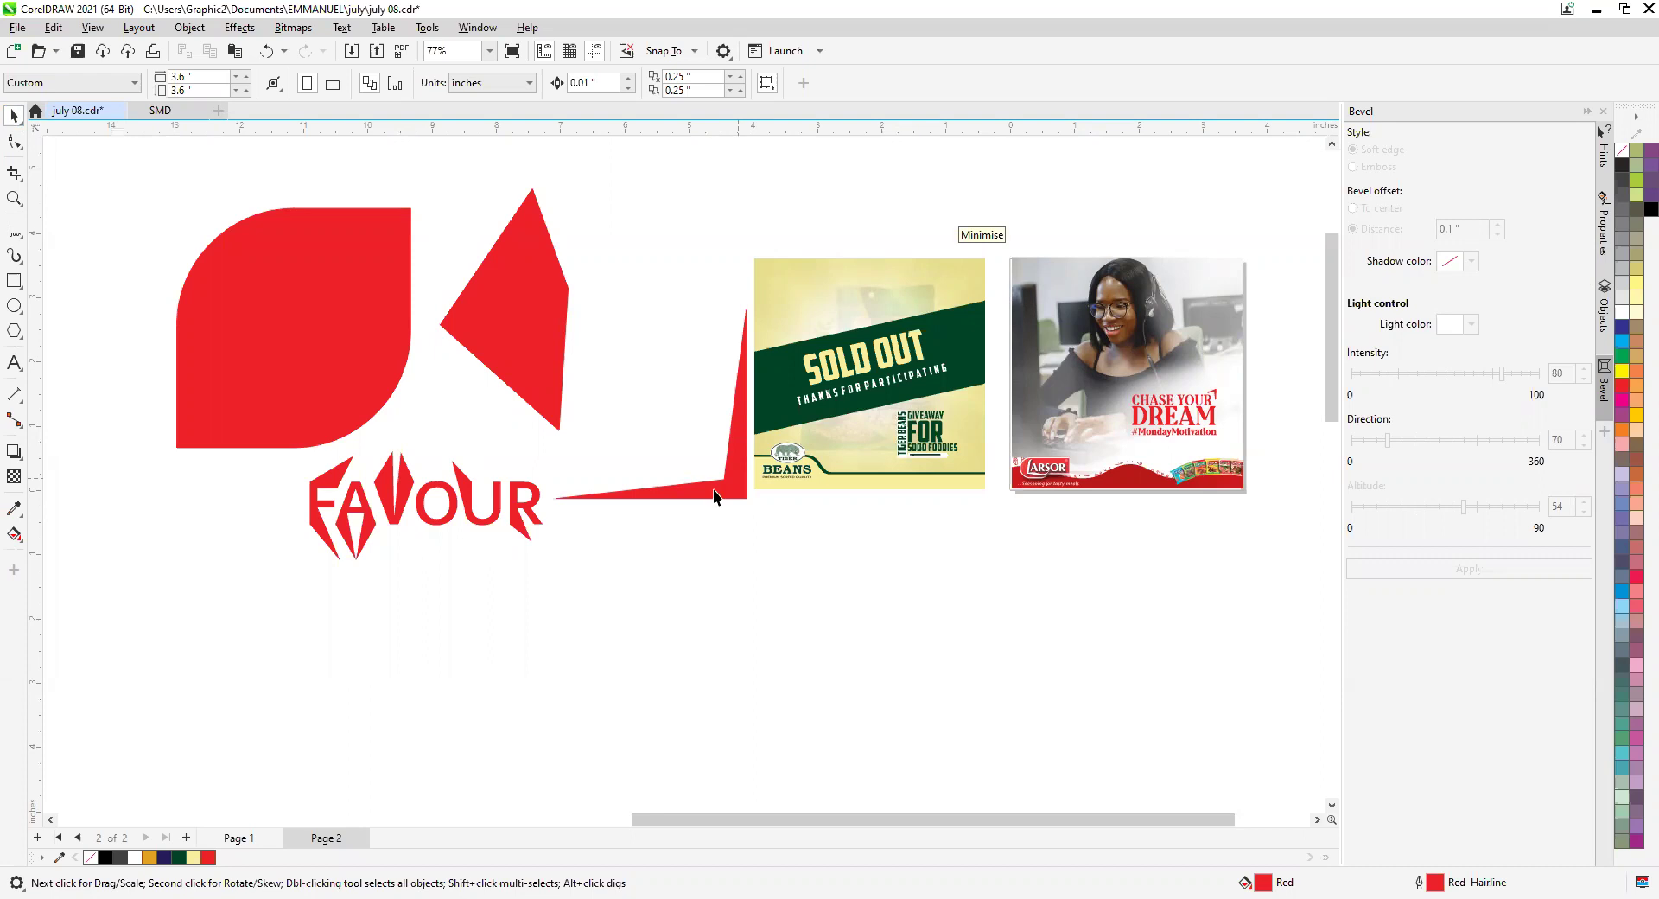
Move the four-sided pointed red shape to the far side of the rounded red shape, clear of the other artwork.
click(14, 142)
click(15, 119)
click(562, 387)
scroll(562, 386, down, 2)
drag(562, 385, 267, 361)
Show the nodes of the pointed shape and the rounded red shape with the Shape tool, and return to the Pick tool.
click(14, 143)
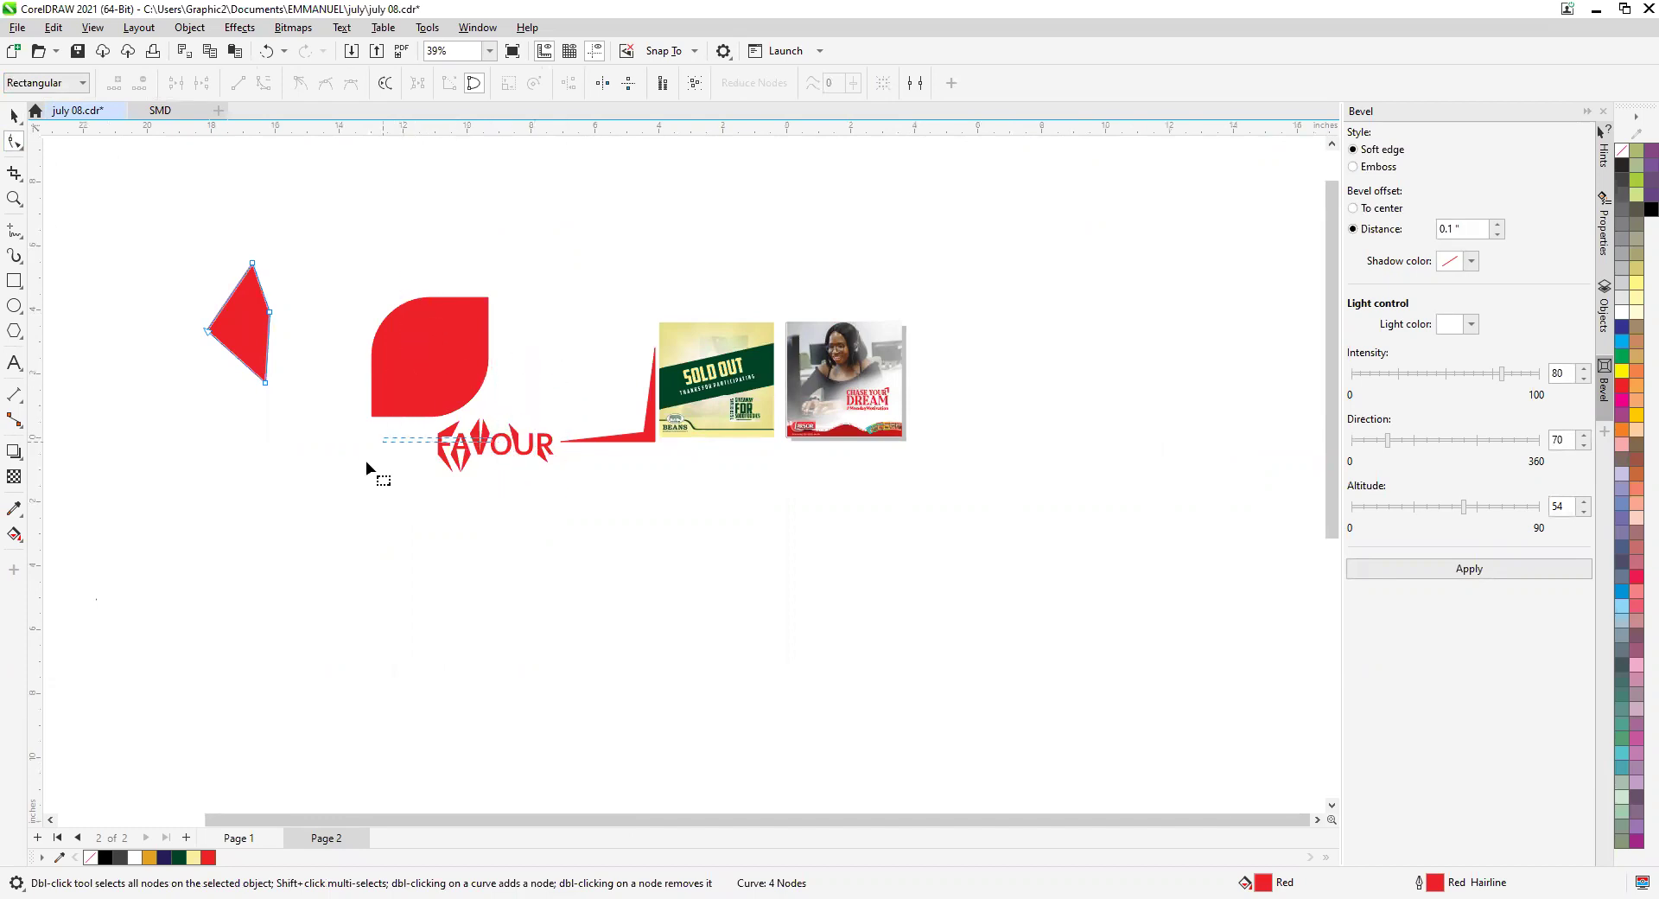
click(457, 367)
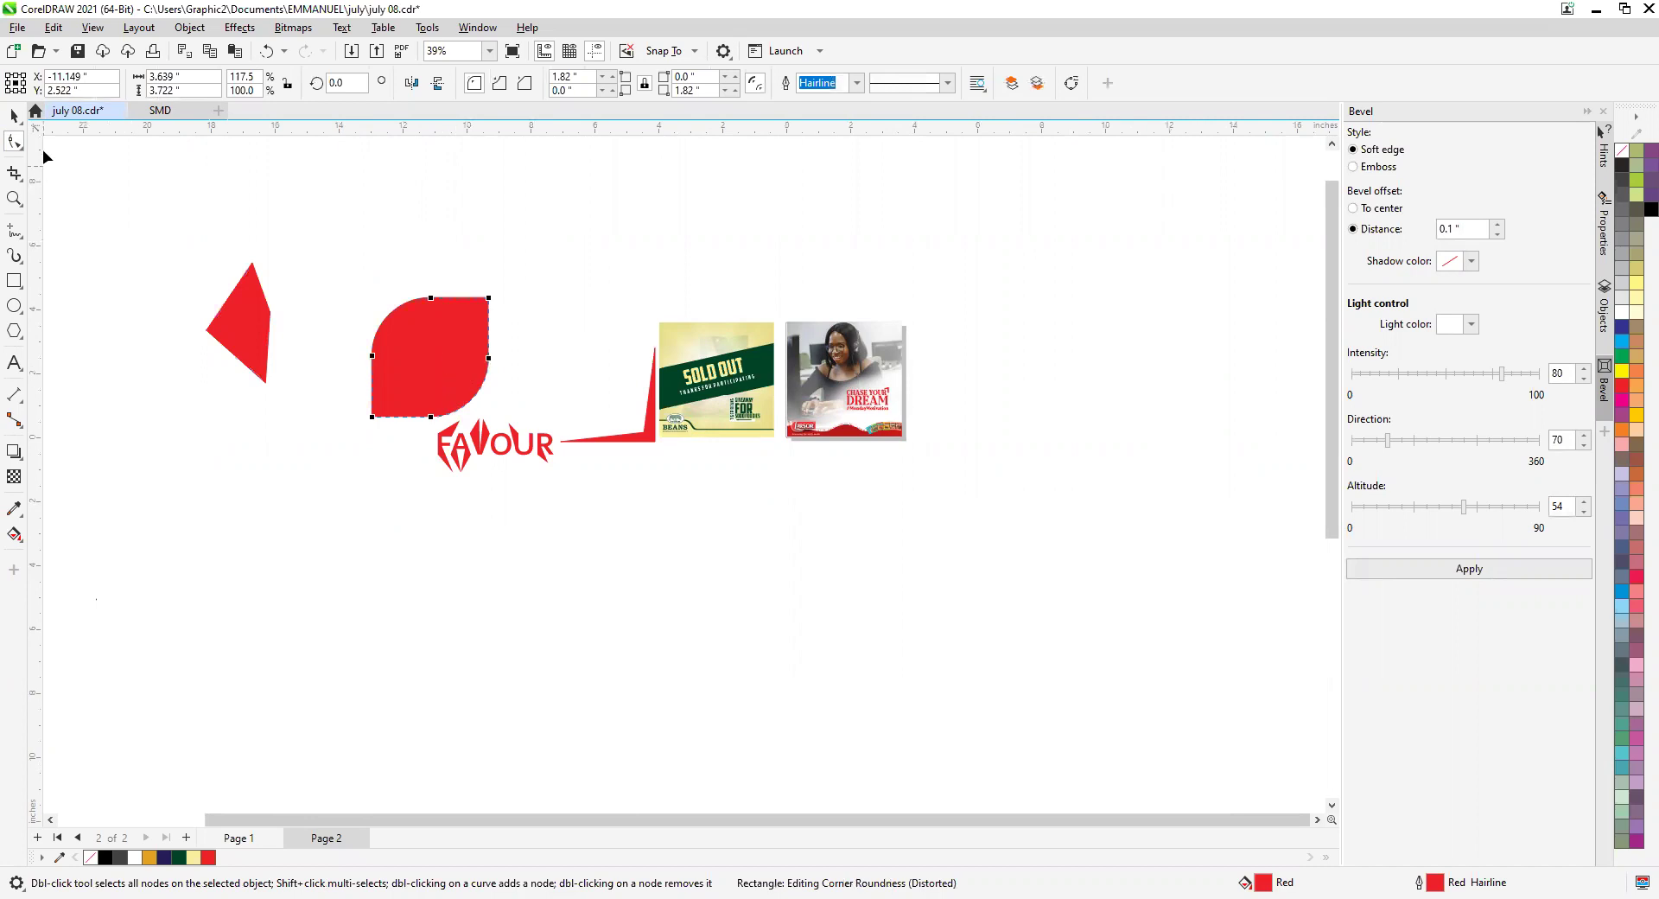
click(15, 117)
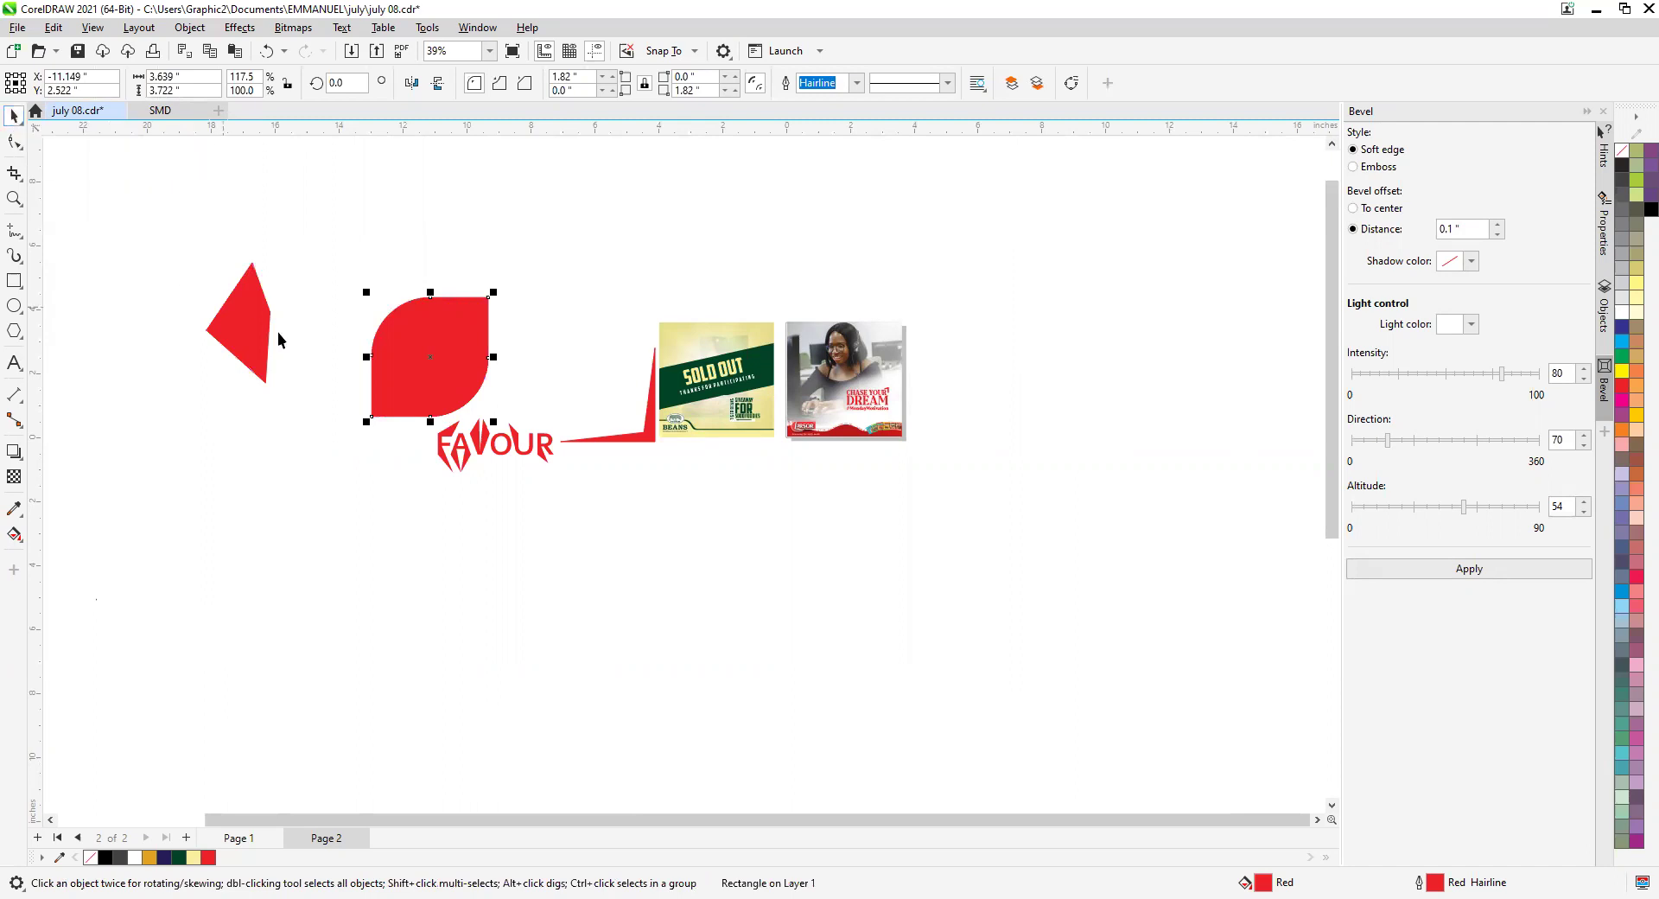
Move the rounded red shape slightly, then rotate and skew it to about 95 degrees and 4.02 by 4.37 inches.
click(507, 496)
drag(453, 368, 419, 266)
drag(416, 267, 439, 334)
click(439, 334)
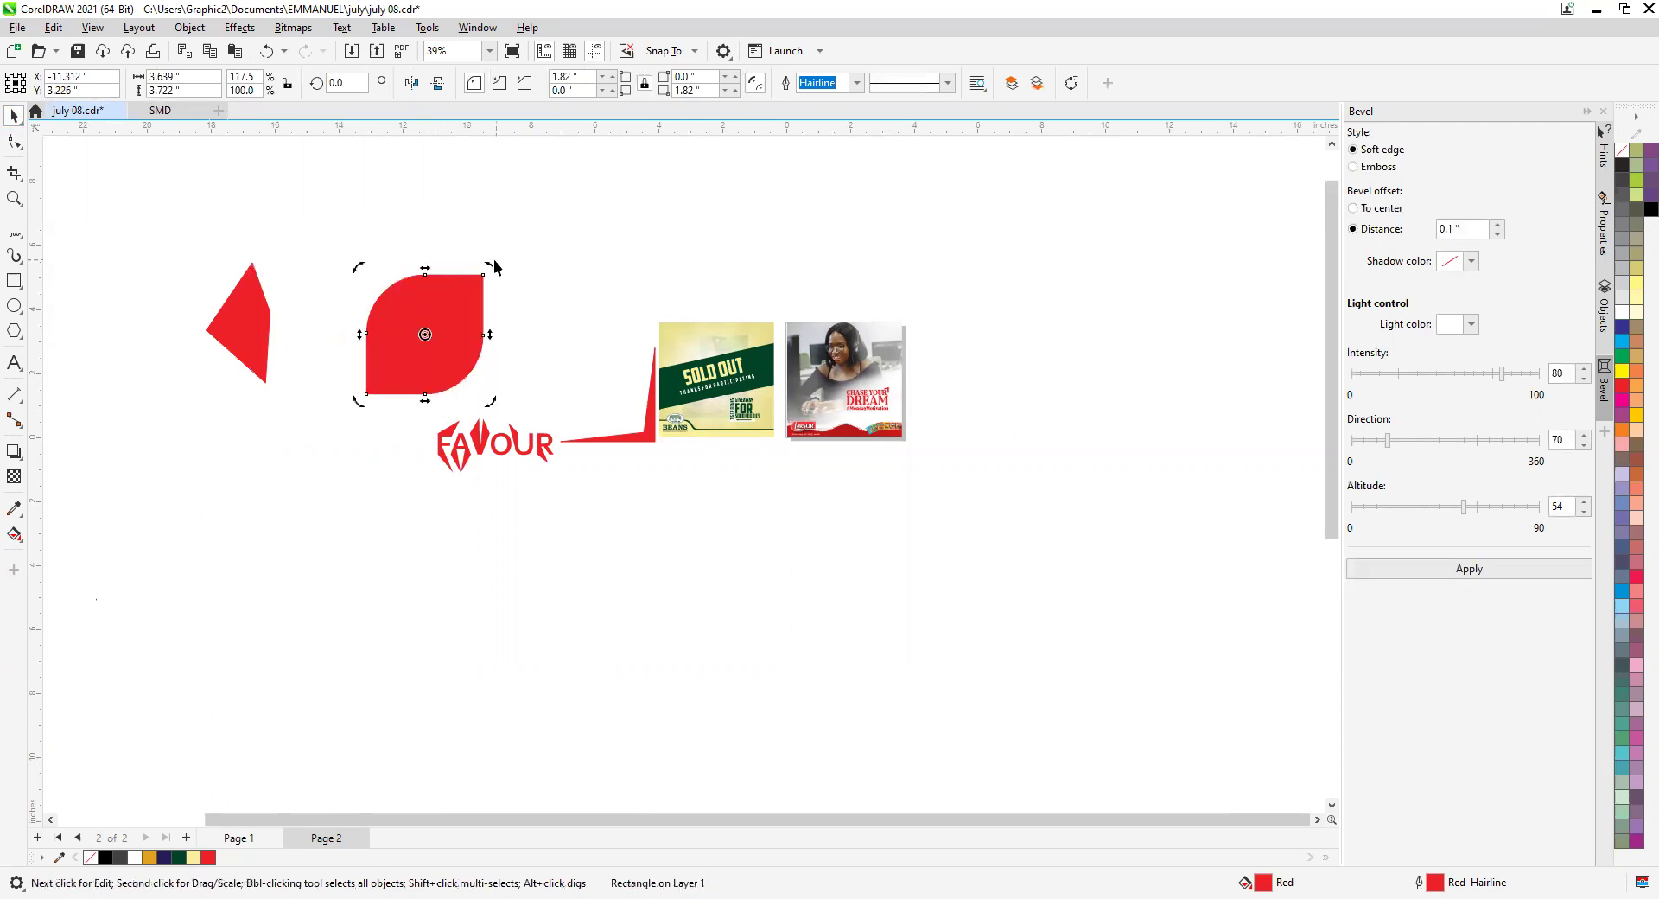
click(304, 287)
double_click(455, 334)
drag(489, 267, 358, 279)
drag(495, 334, 508, 183)
drag(496, 267, 459, 439)
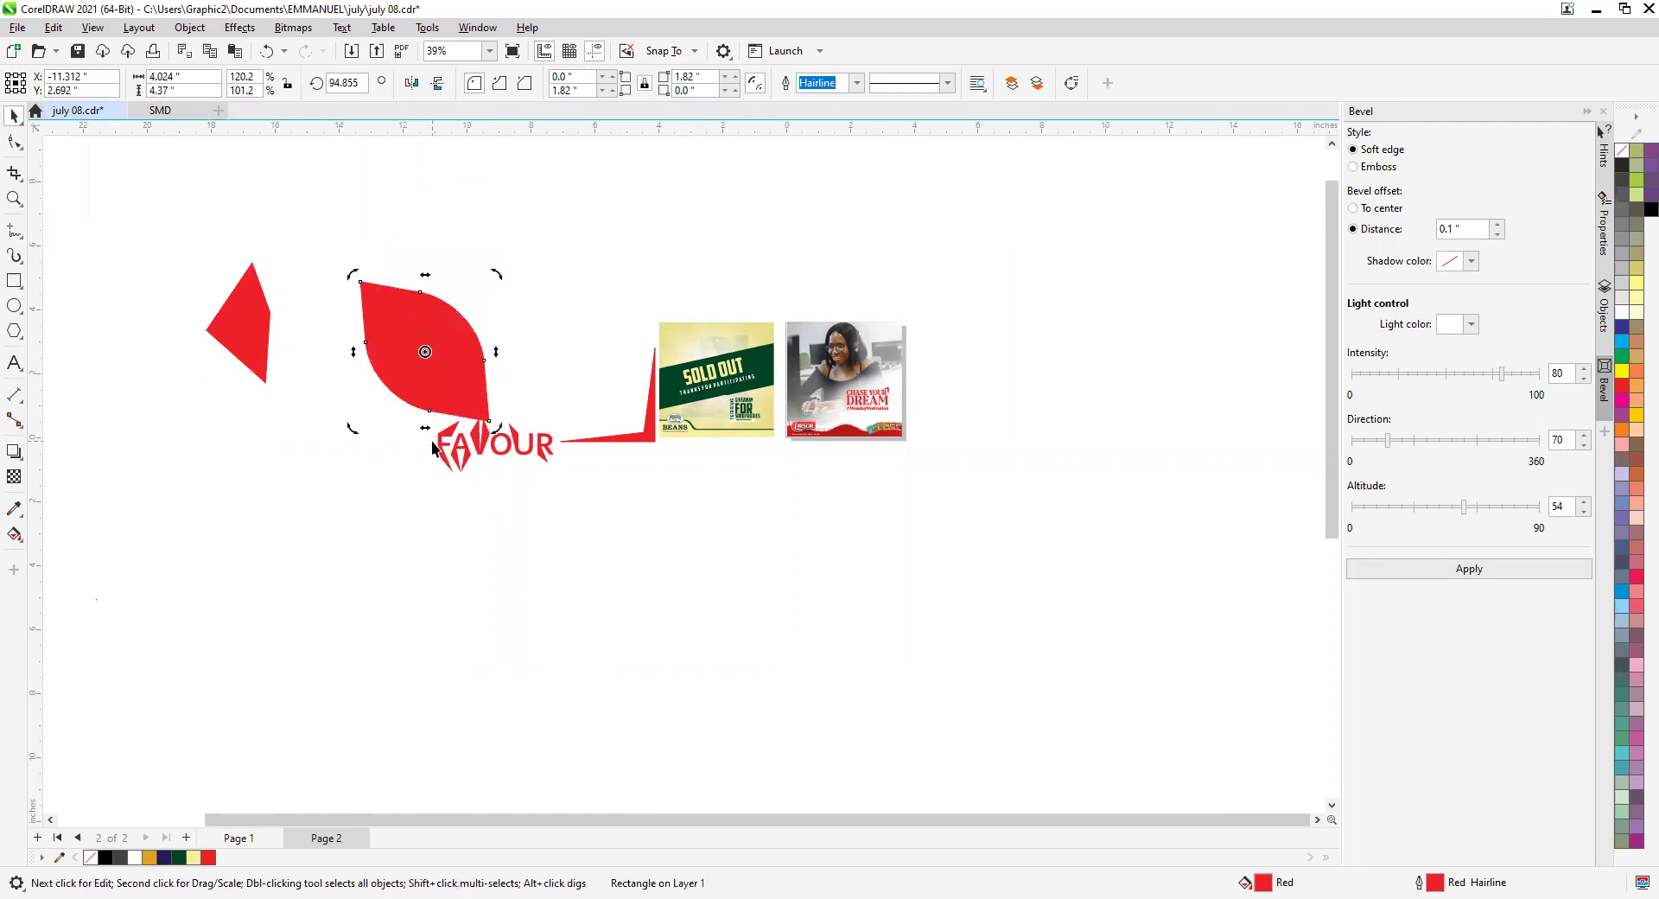
Undo the last transformations of the rounded red shape.
key(ctrl+z)
key(ctrl+z)
key(ctrl+z)
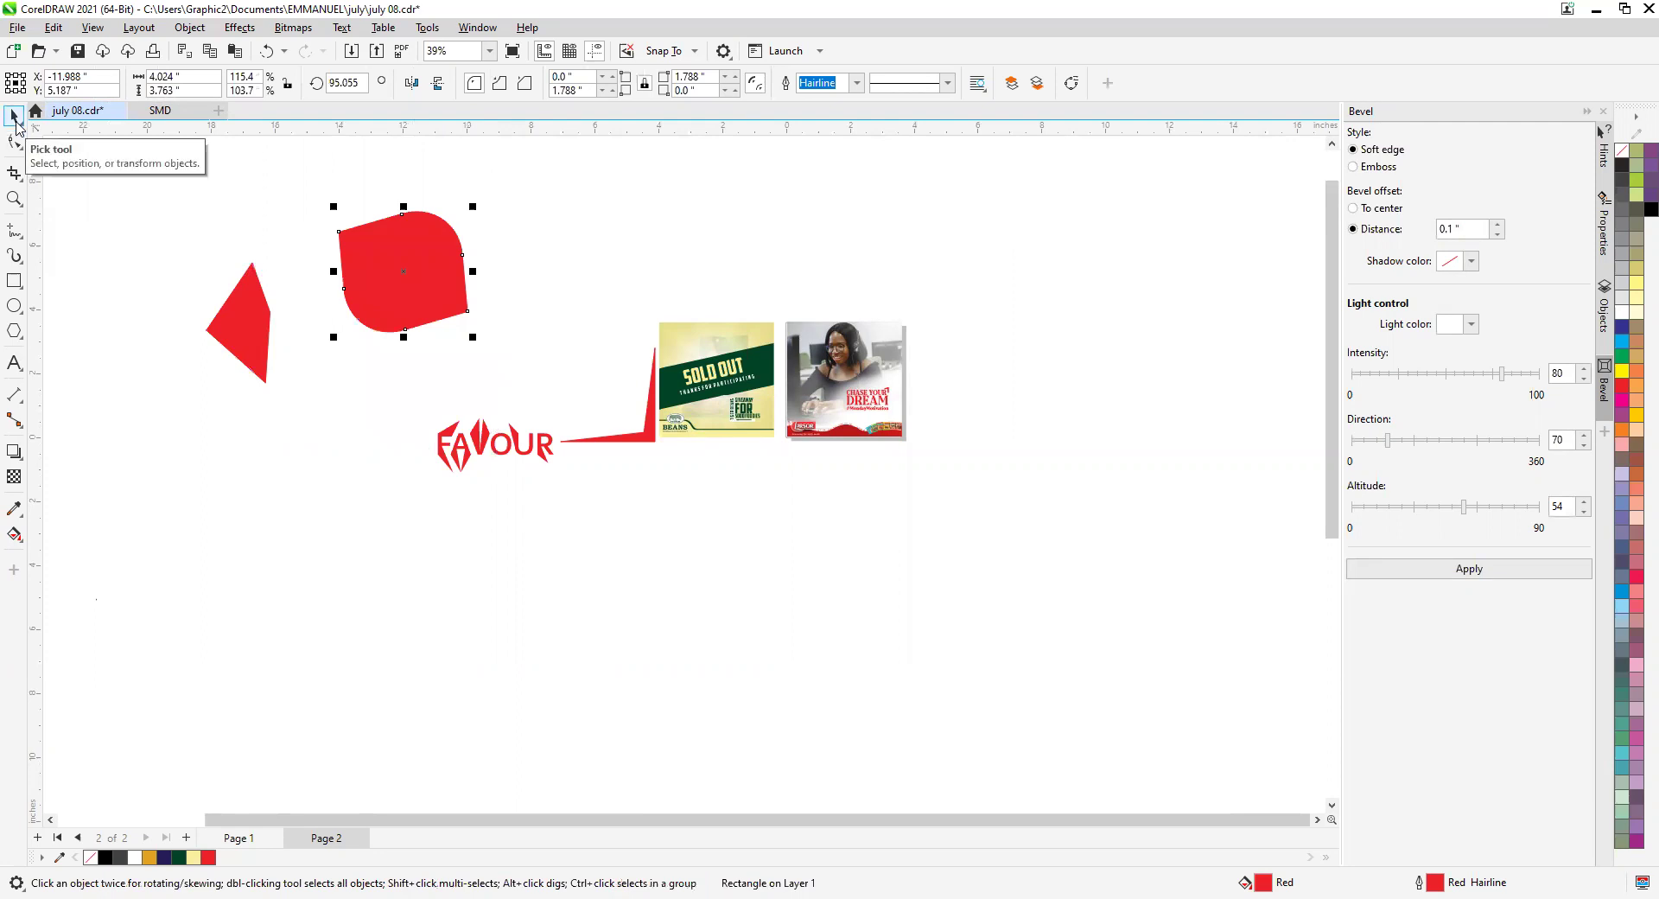
Move the rounded red shape above the FAVOUR lettering and rotate it to about 165 degrees.
drag(433, 277, 593, 359)
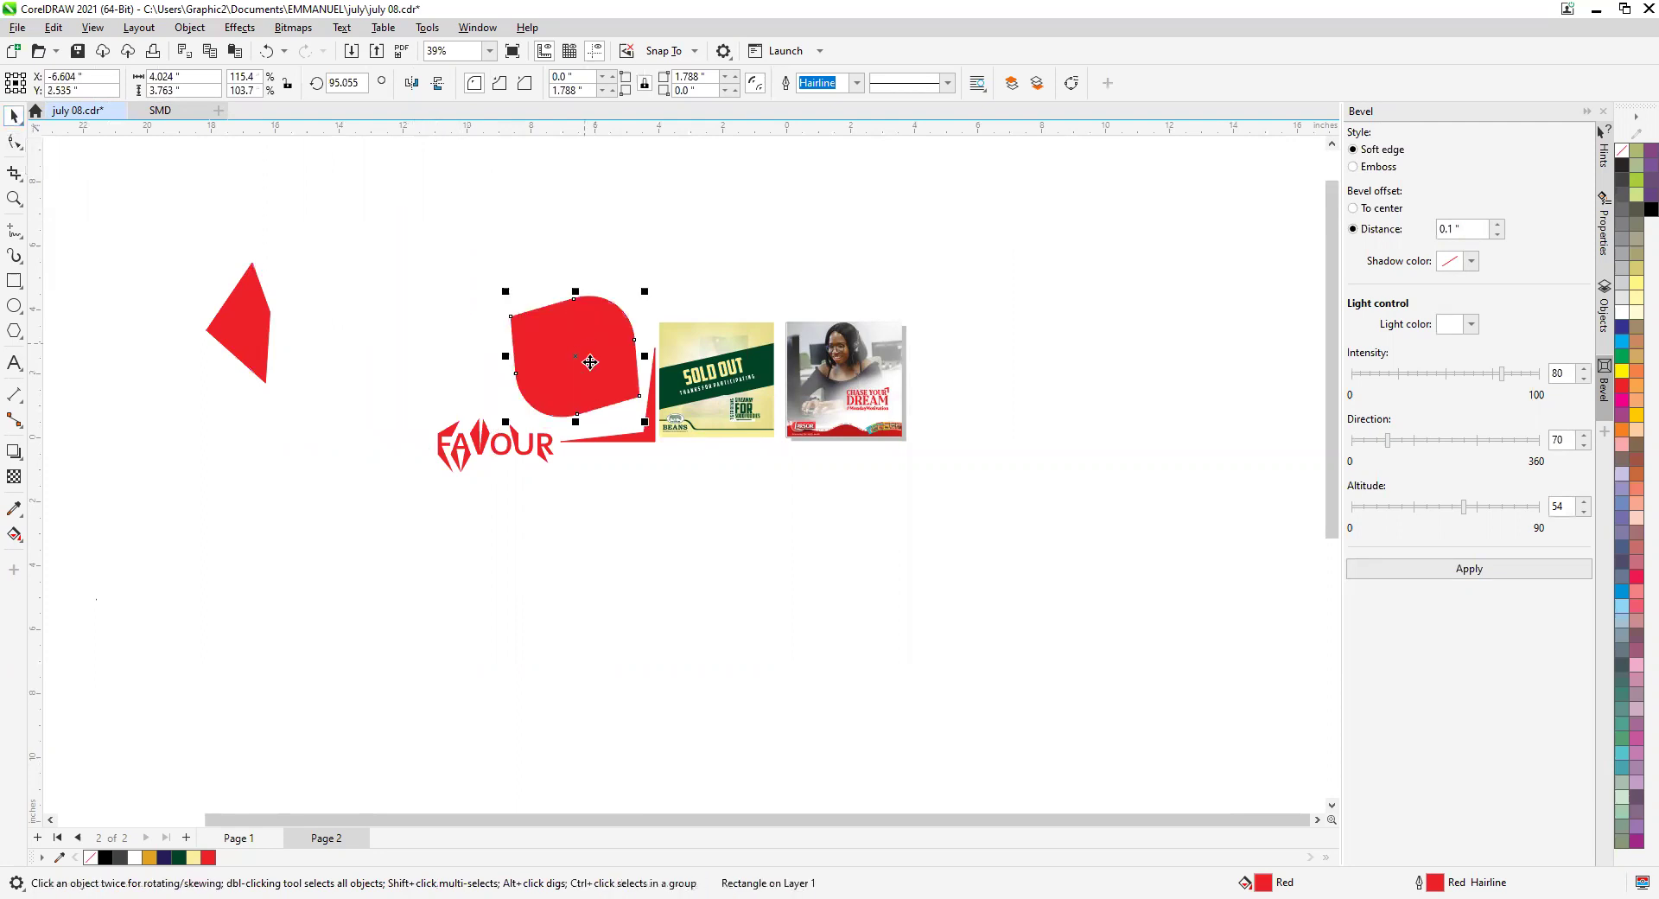
drag(444, 319, 458, 326)
click(489, 339)
drag(525, 252, 428, 251)
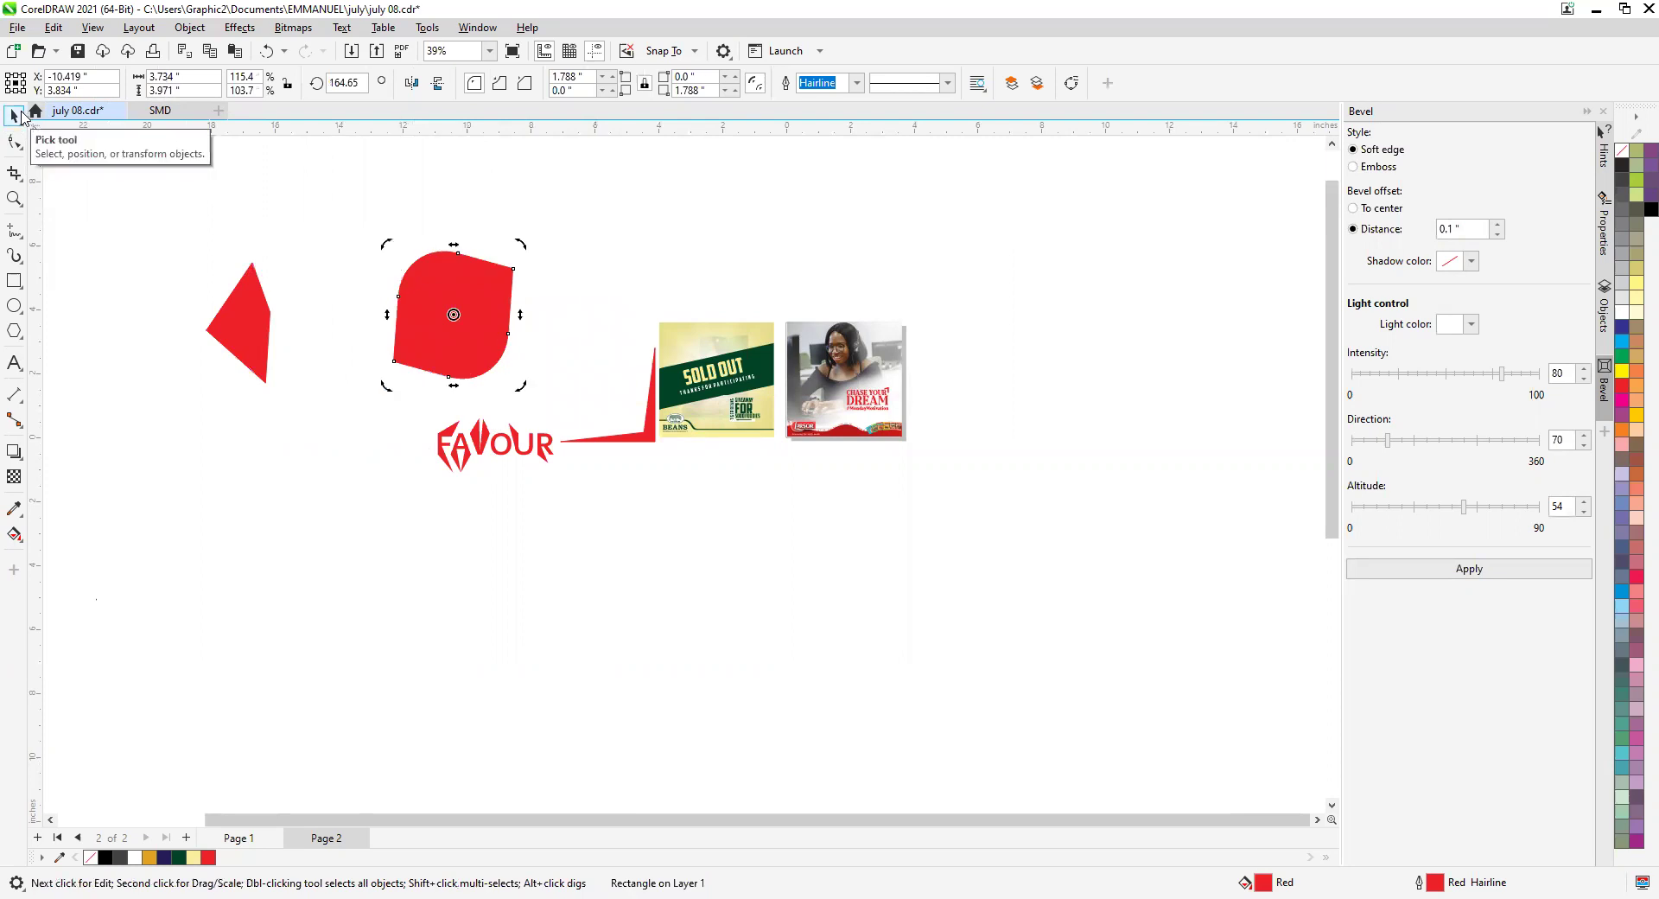
Move the rounded red shape closer to the pointed red shape and rotate it to about 222 degrees.
drag(465, 315, 335, 313)
click(412, 303)
click(388, 286)
drag(449, 232, 354, 200)
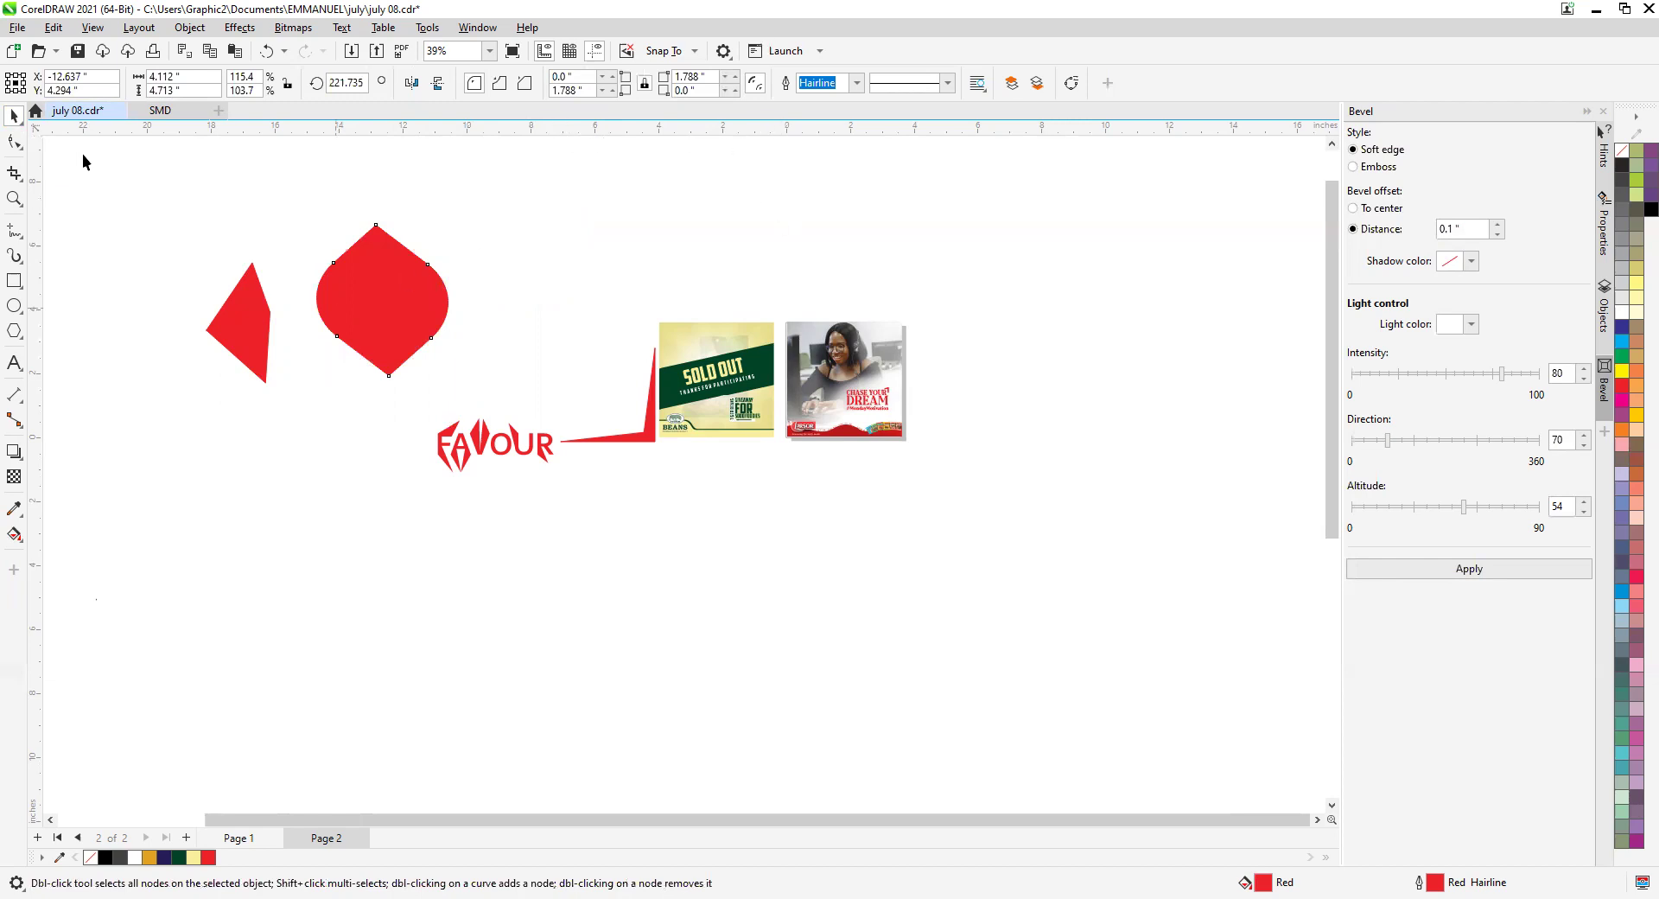
Rotate the rounded red shape to about 170 degrees, place it above the FAVOUR lettering and deselect it.
click(14, 115)
drag(385, 302, 448, 265)
click(491, 254)
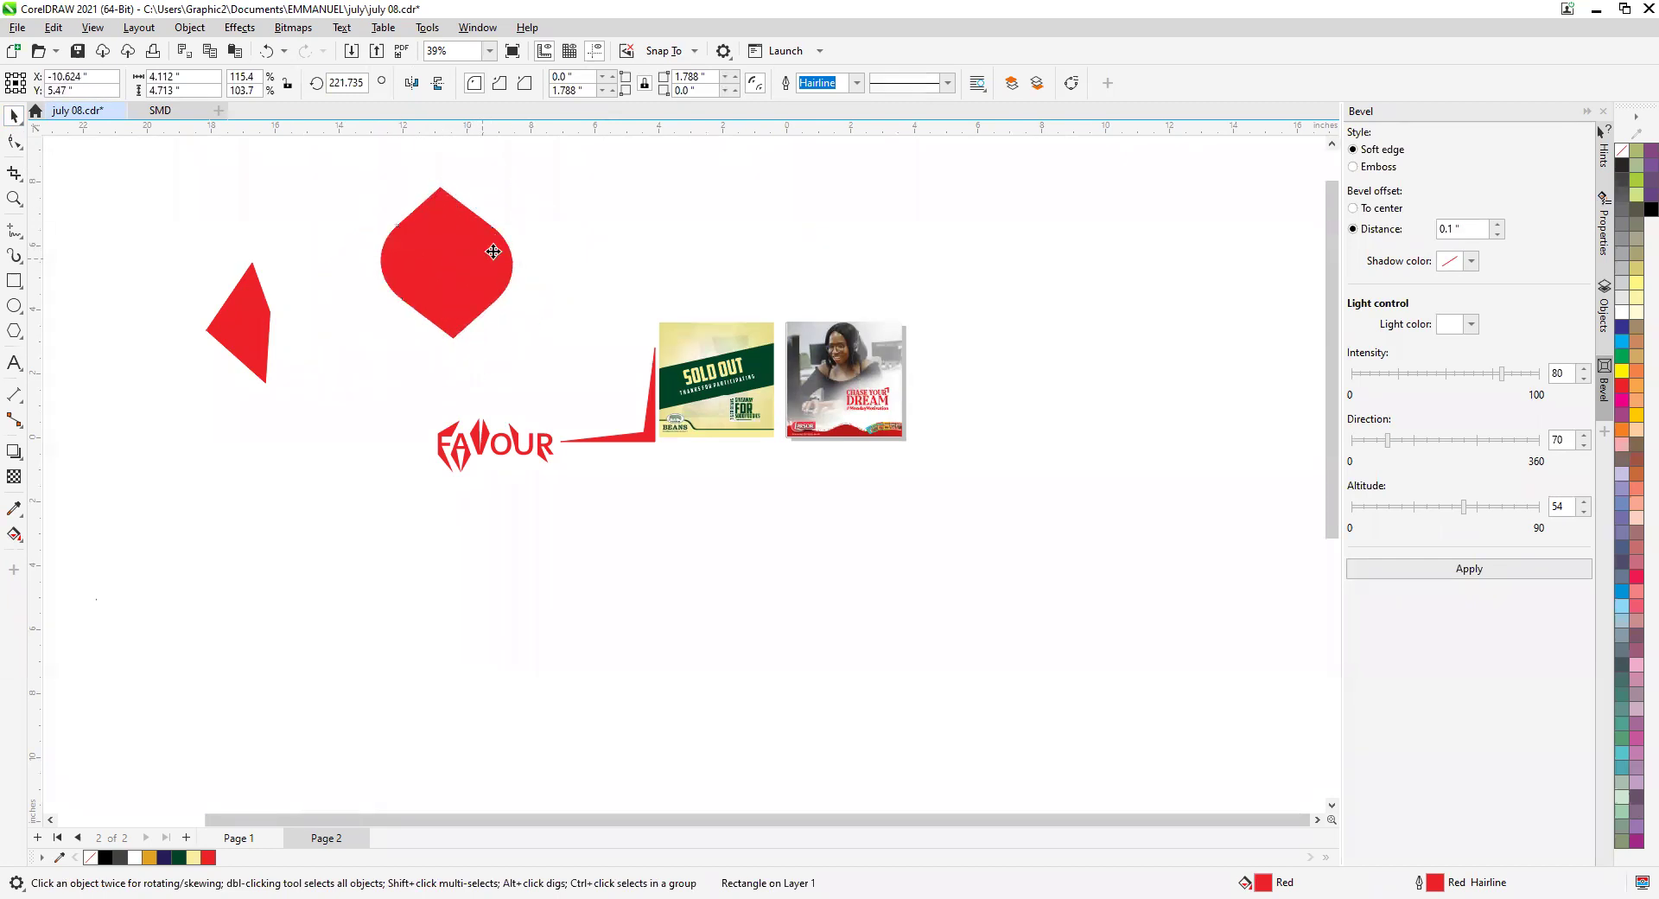
key(ctrl+z)
mouse_move(443, 235)
mouse_down()
mouse_move(426, 293)
mouse_move(438, 239)
mouse_up()
drag(441, 298, 497, 324)
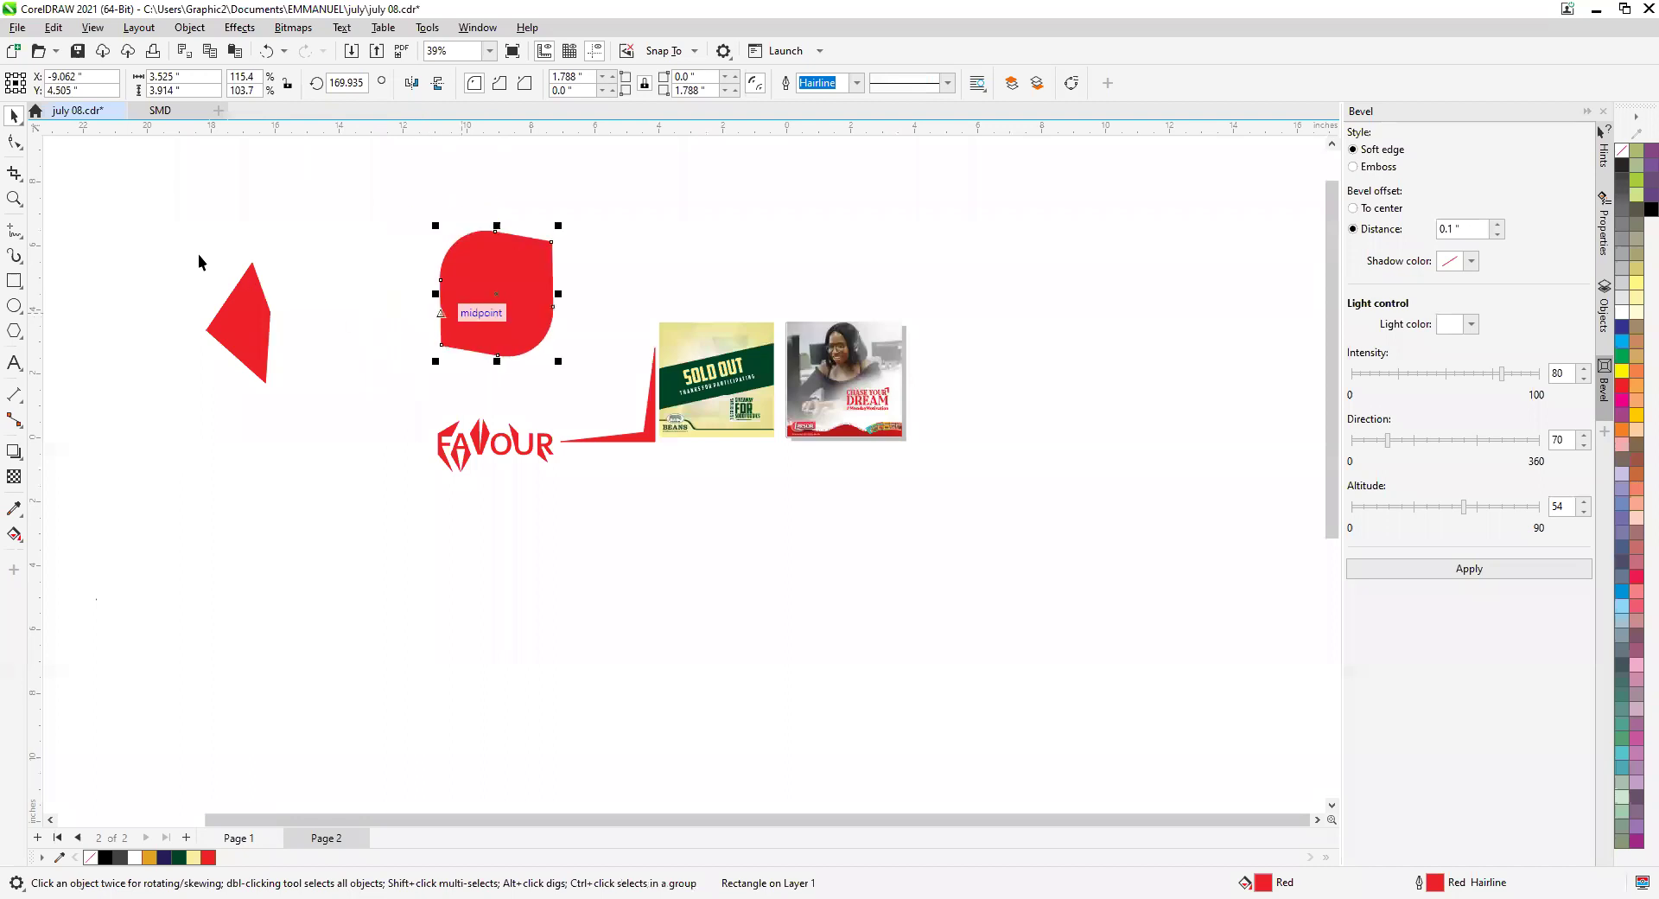
click(198, 255)
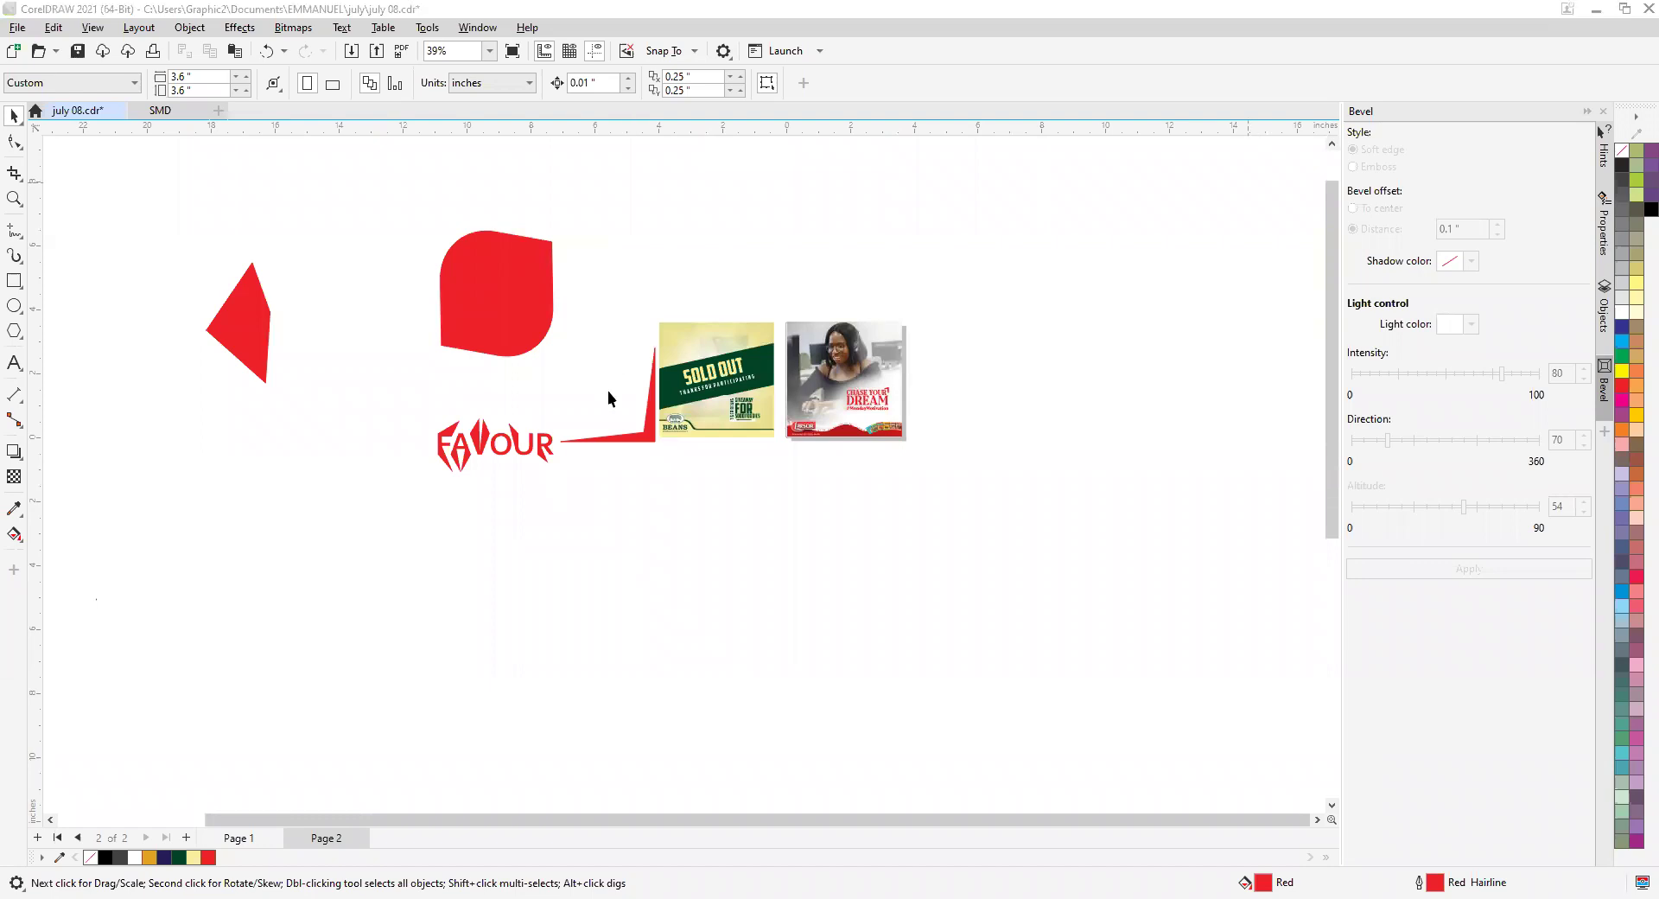
Crop the artwork with the Crop tool to an area about 2.16 by 2.50 inches inside the rounded red shape.
scroll(605, 391, up, 6)
scroll(670, 423, down, 4)
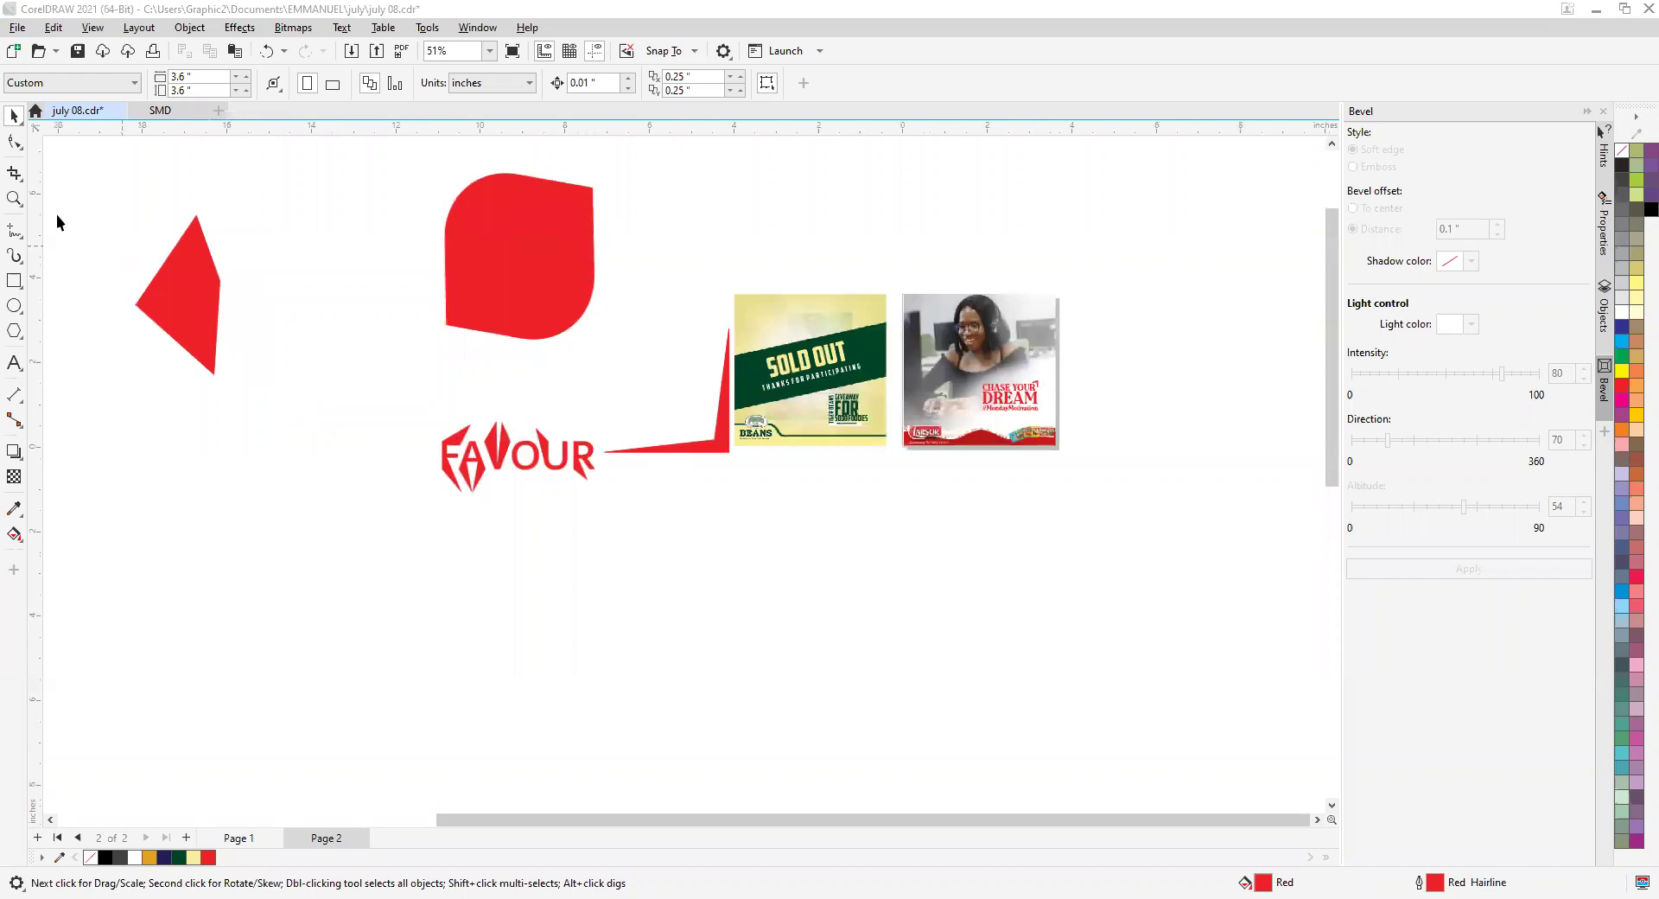
click(13, 172)
click(65, 170)
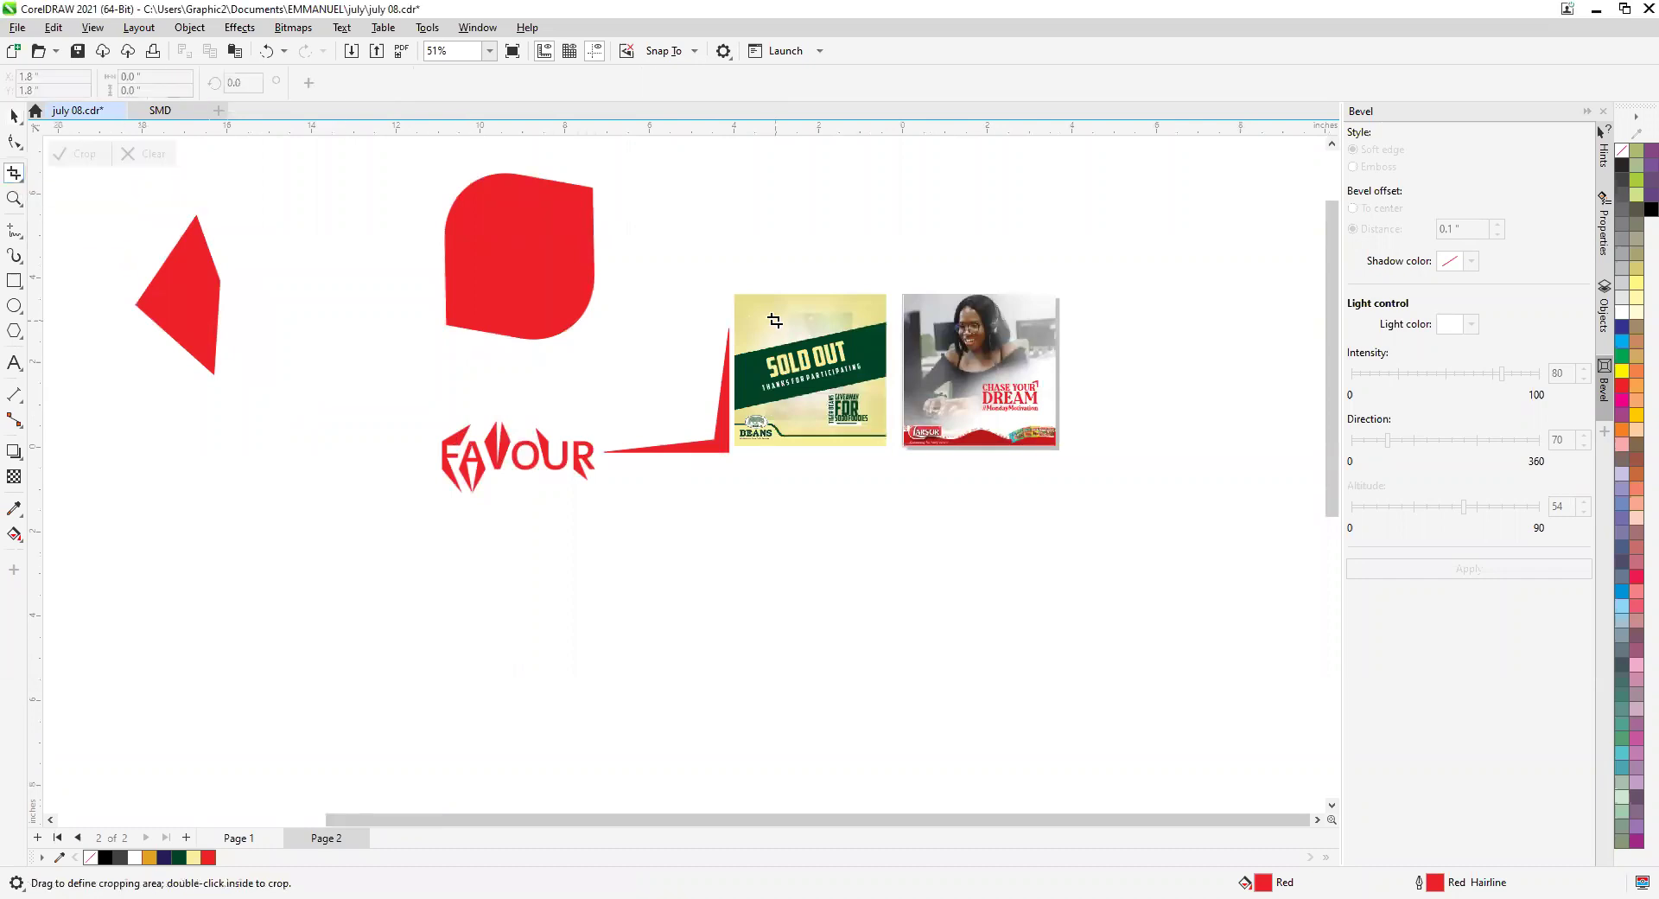
scroll(611, 289, down, 2)
scroll(611, 289, up, 4)
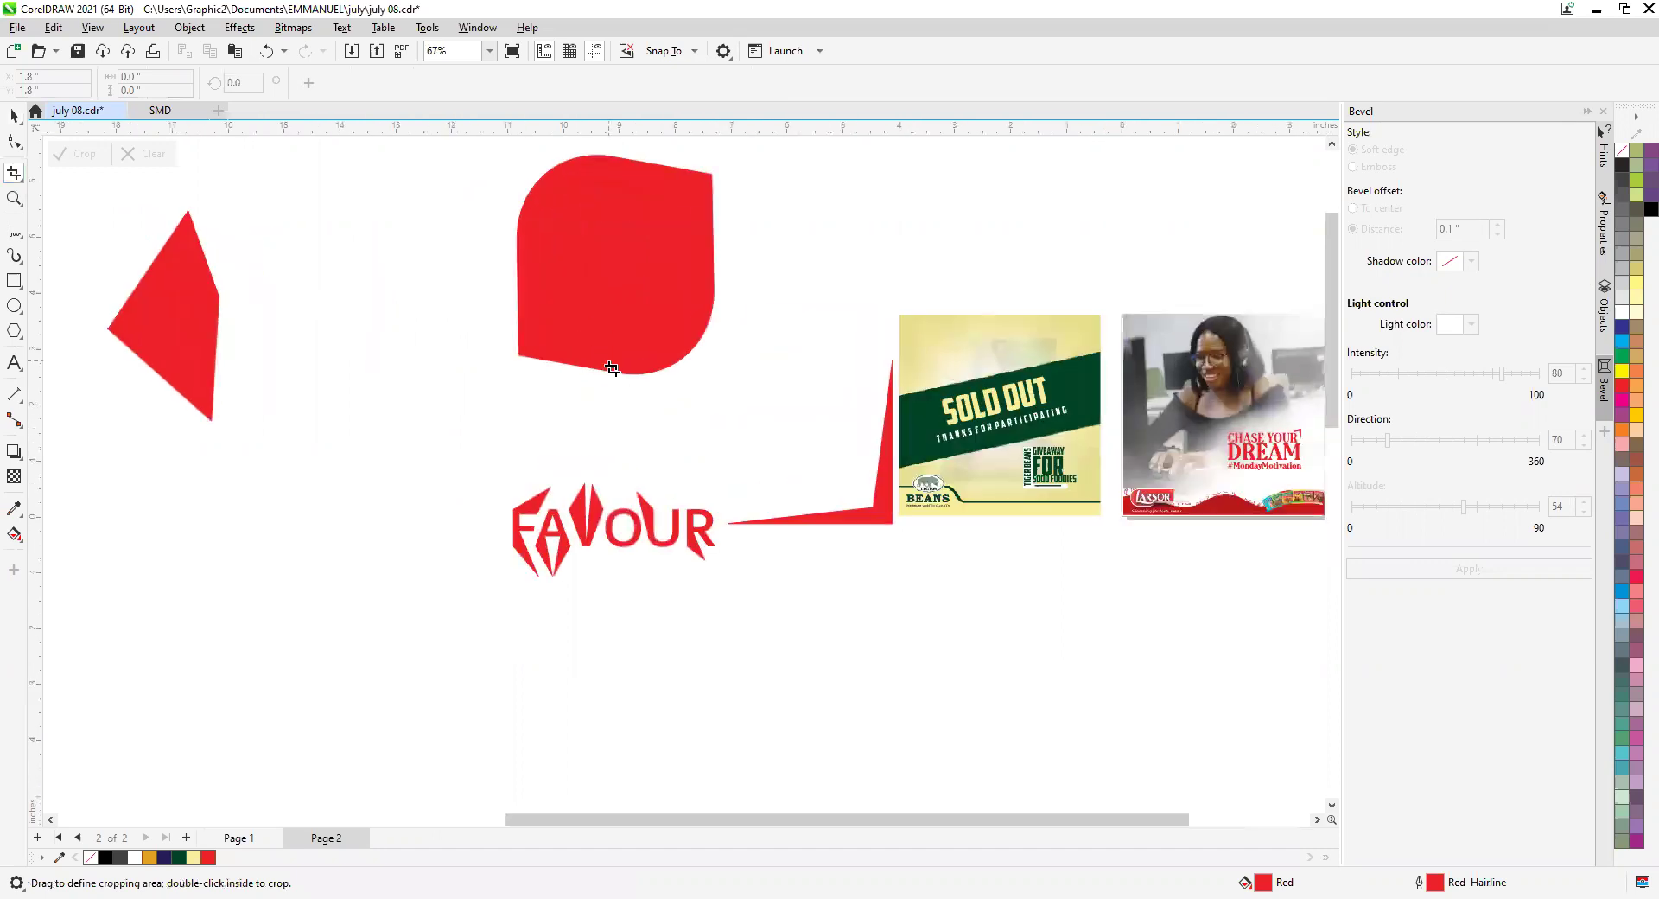
scroll(613, 368, down, 4)
scroll(596, 298, up, 3)
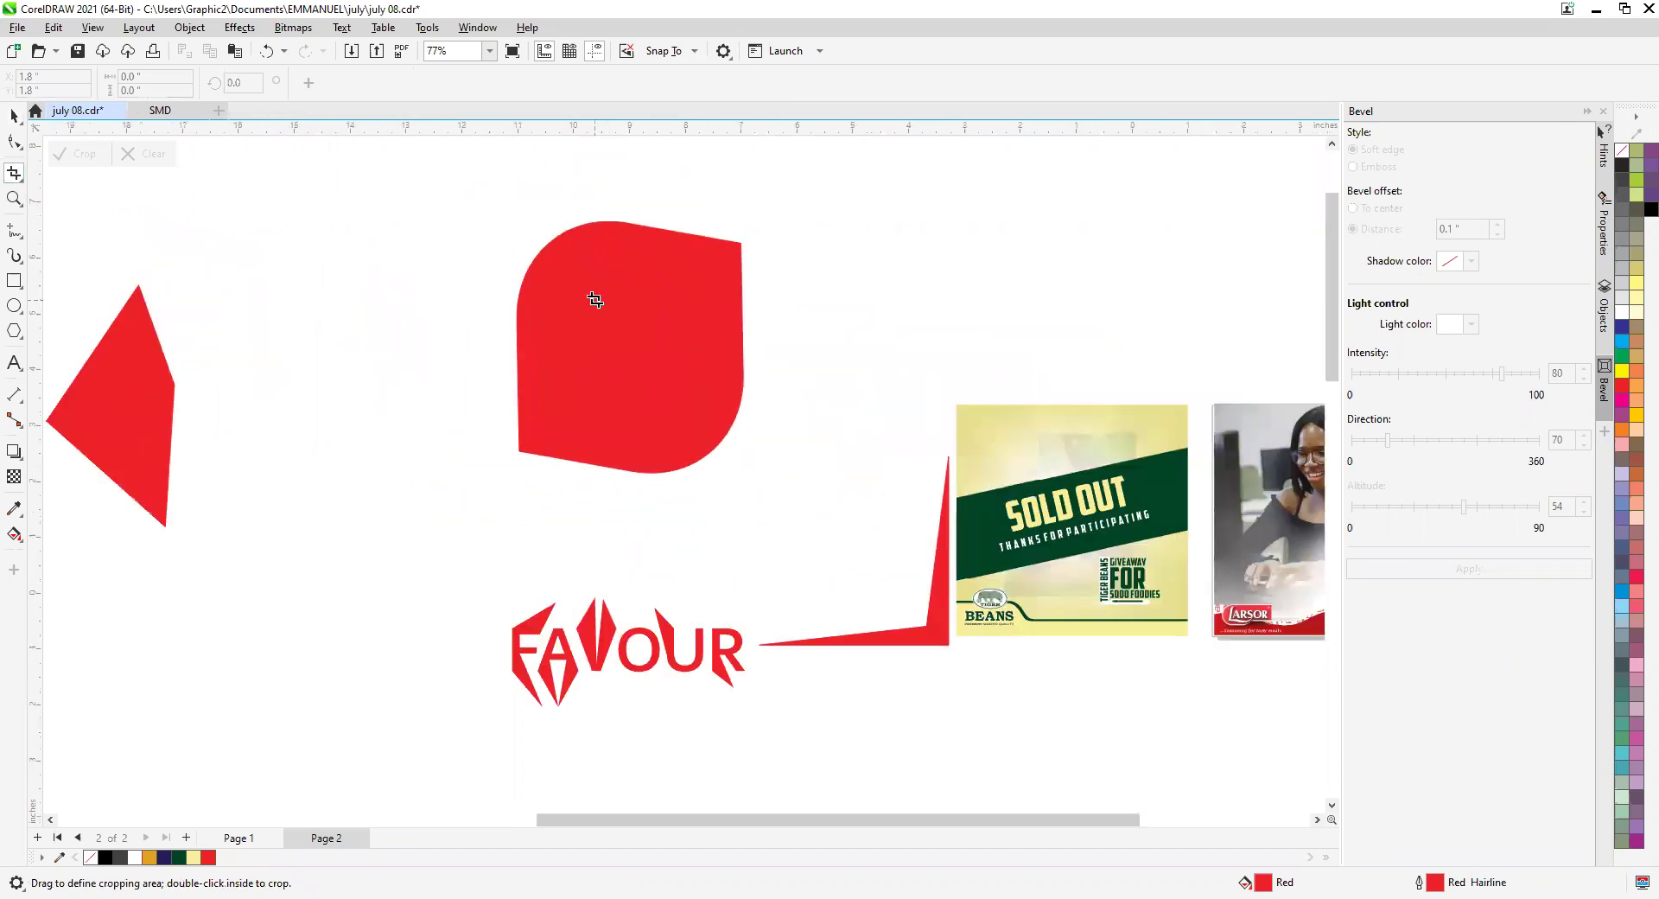
scroll(585, 325, down, 2)
scroll(622, 319, up, 1)
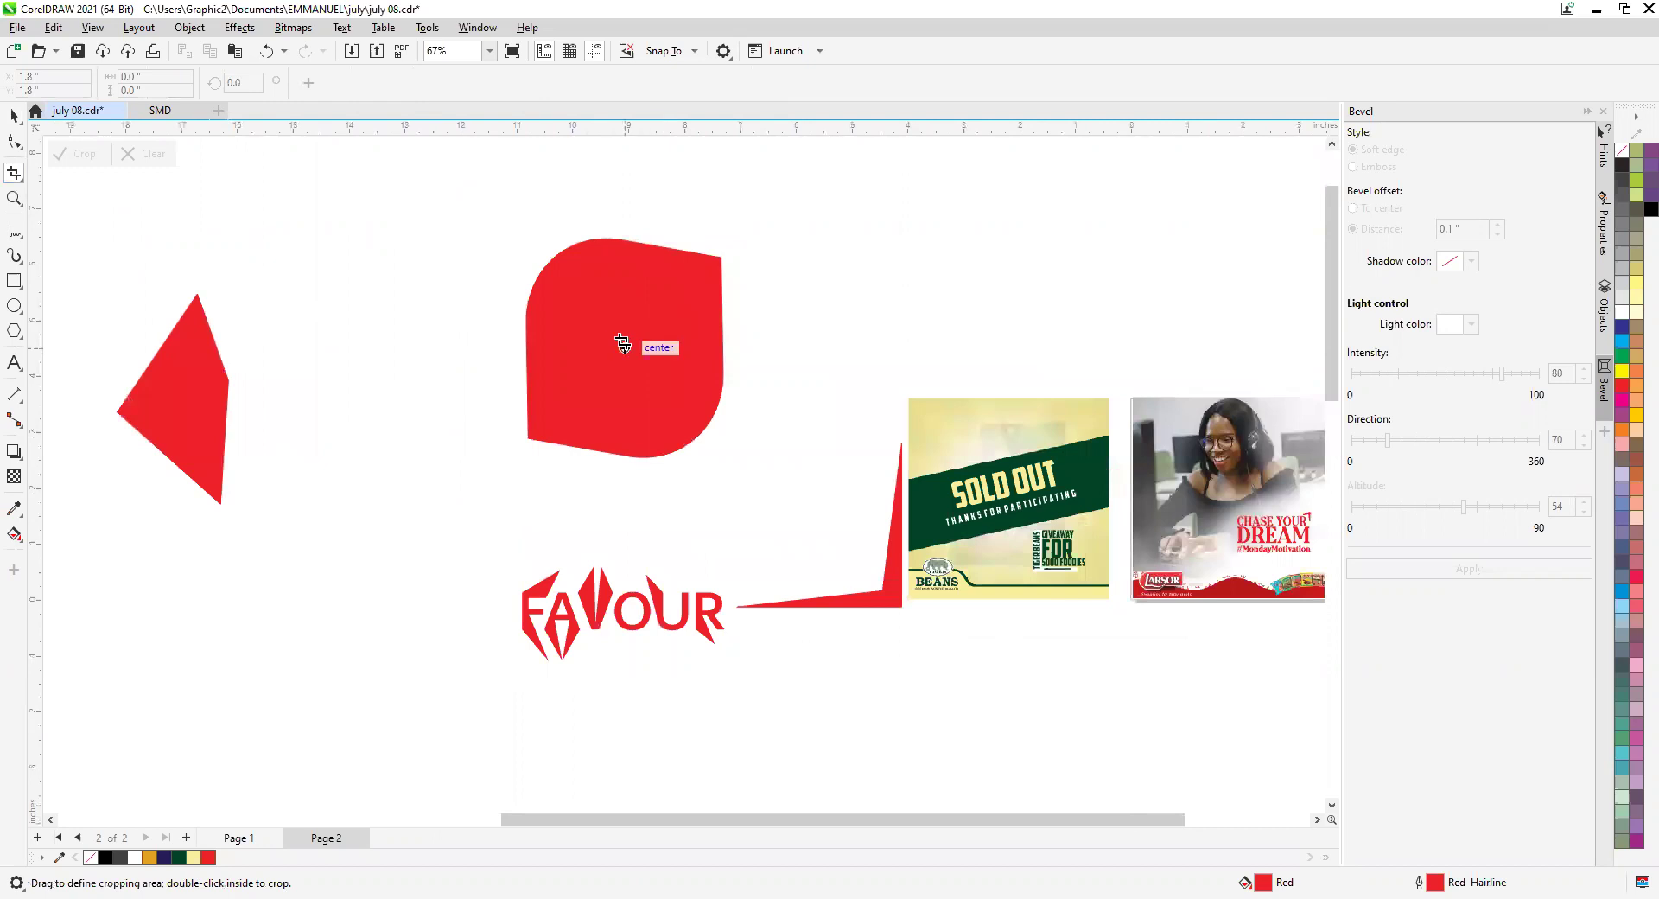
scroll(611, 309, up, 1)
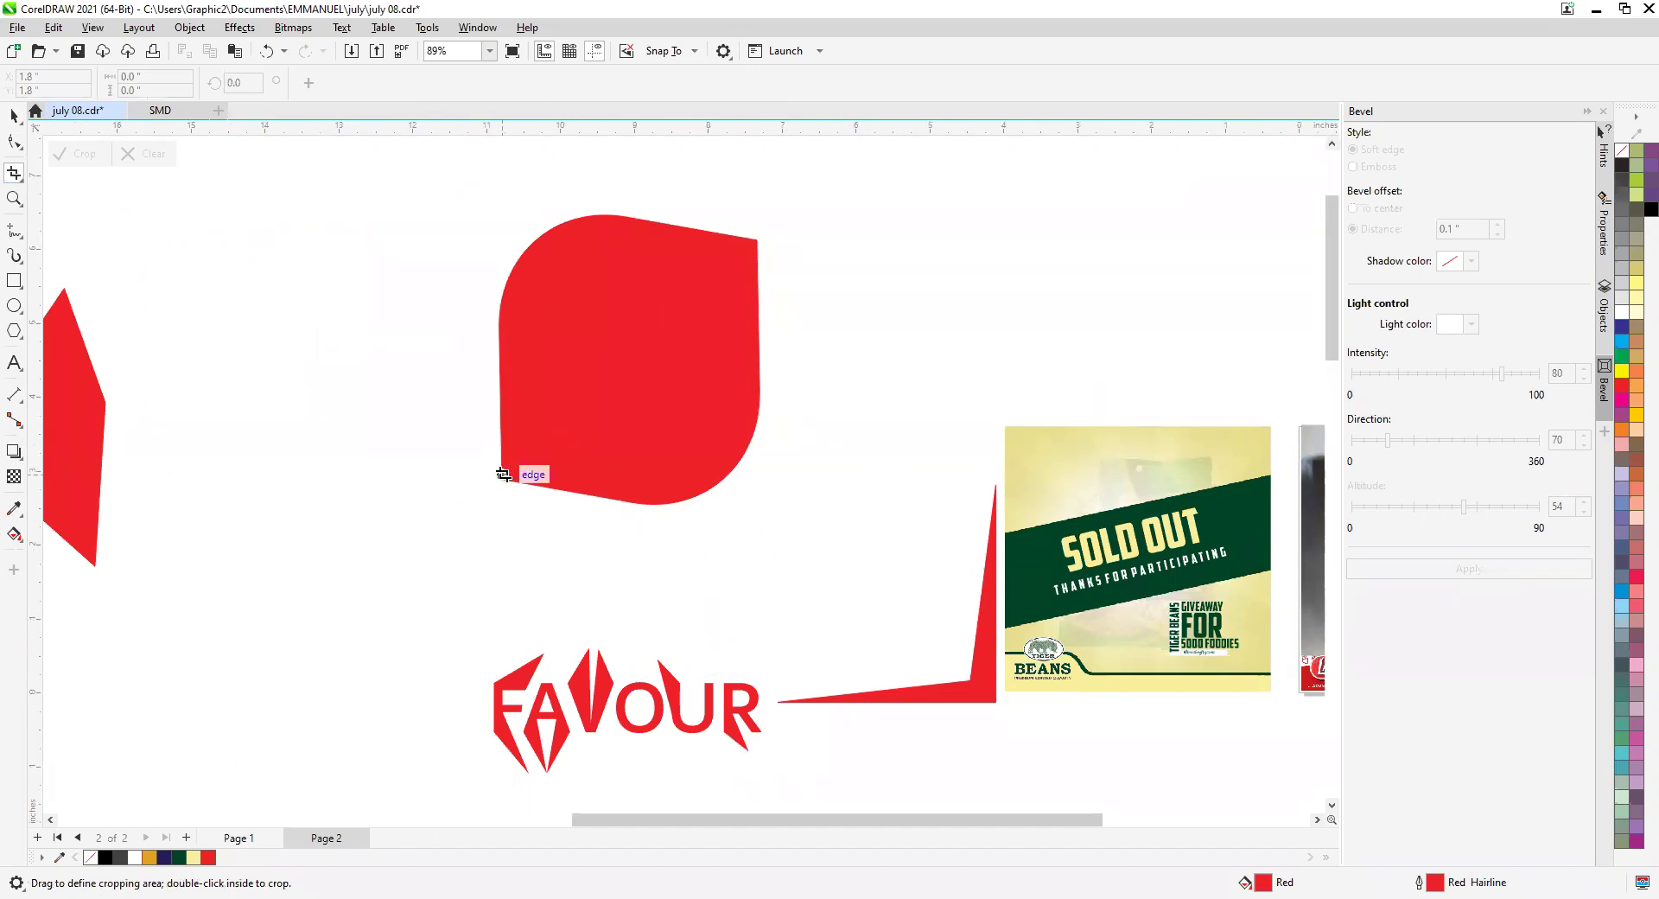
drag(562, 267, 723, 452)
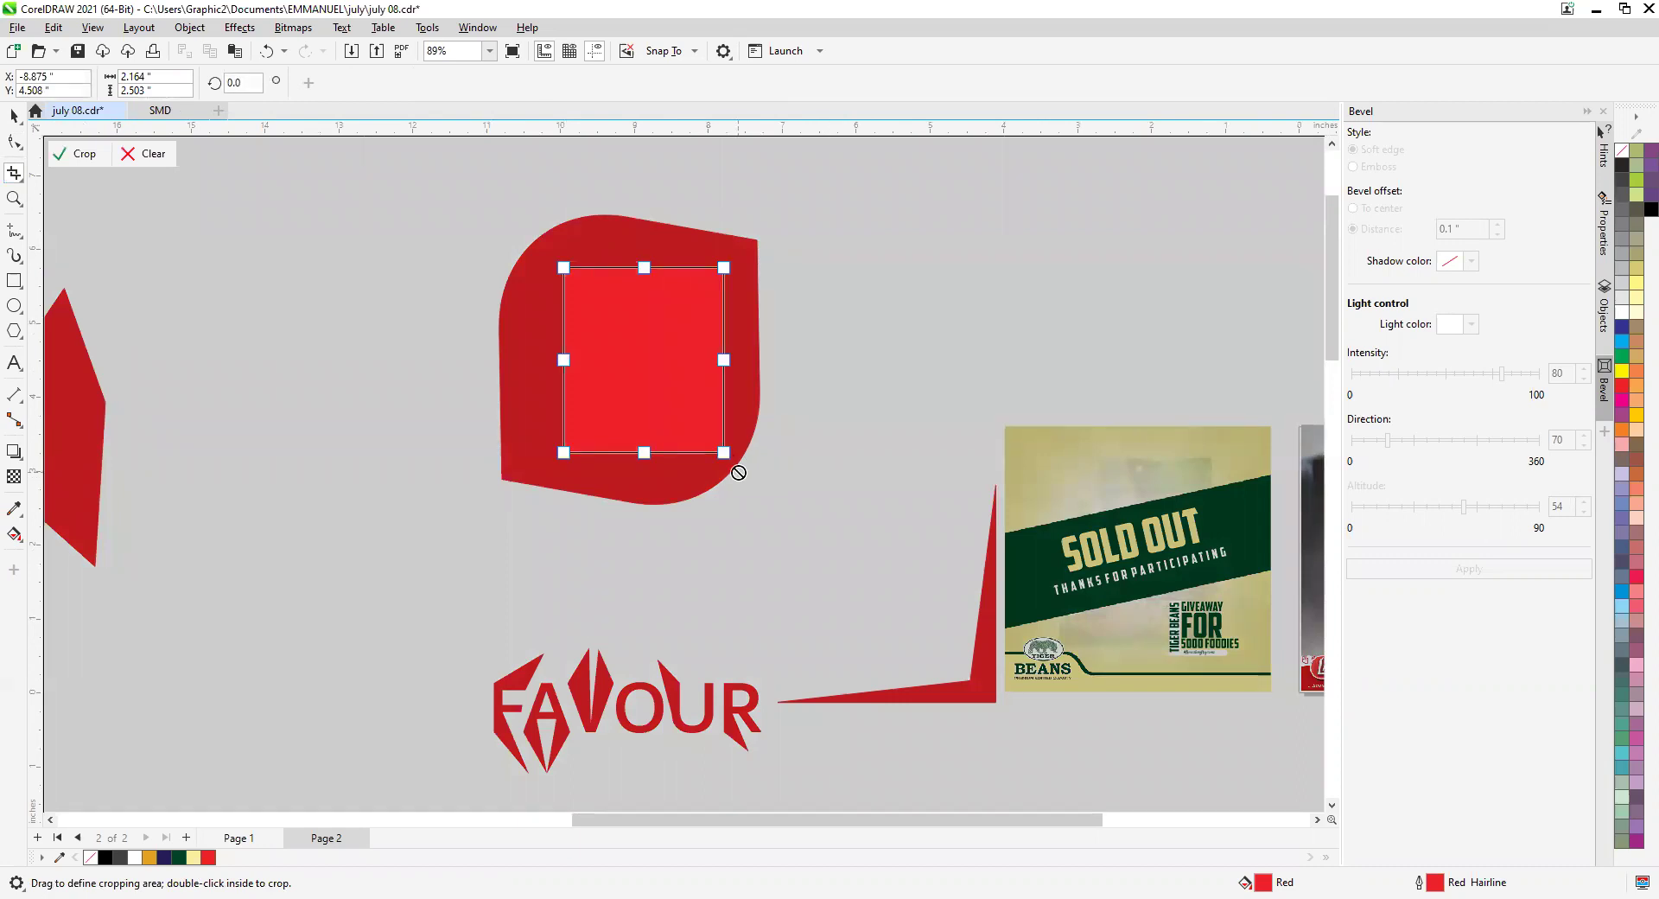
key(Return)
Deselect the cropped red piece, then undo the crop and the last move of the rounded red shape.
scroll(769, 455, up, 4)
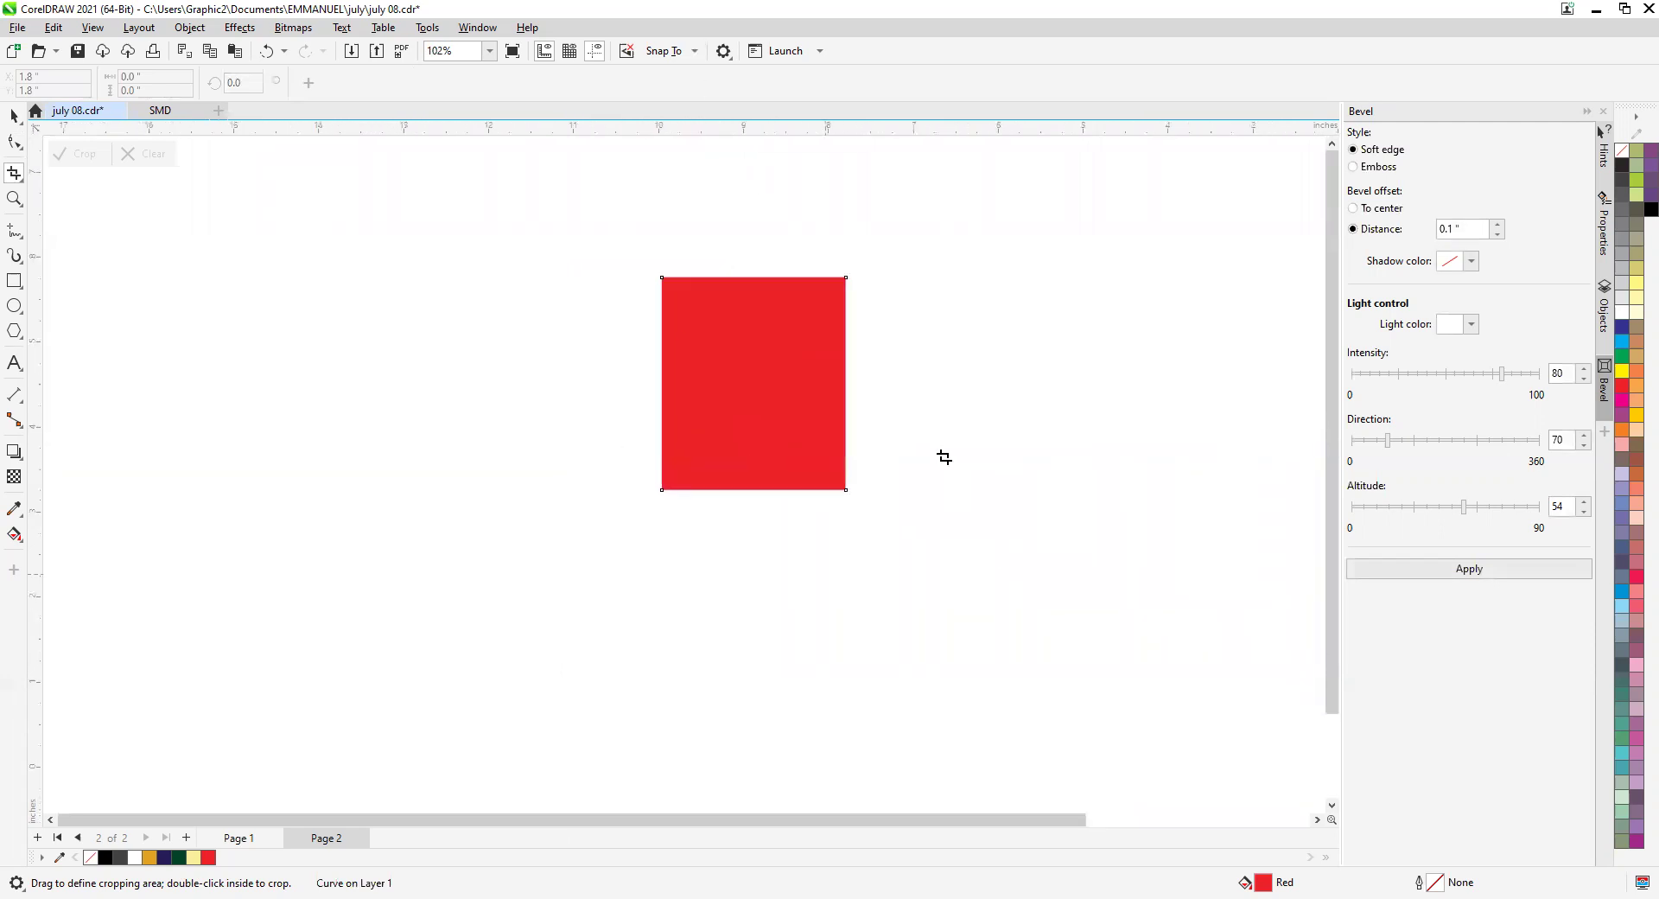
scroll(685, 371, down, 4)
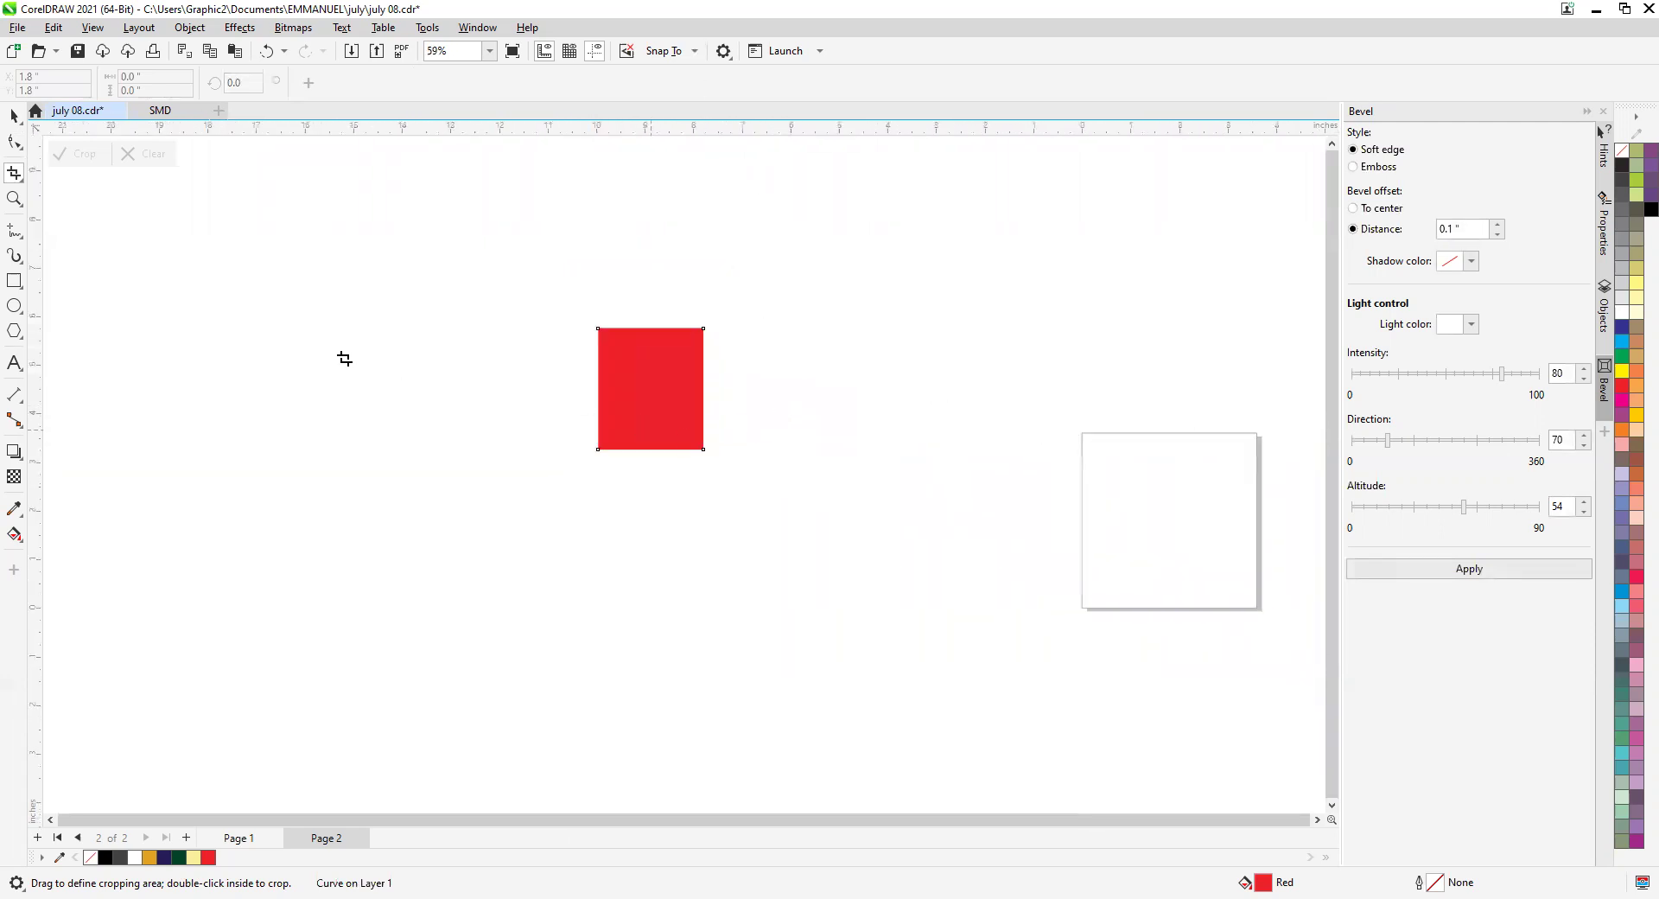
click(15, 116)
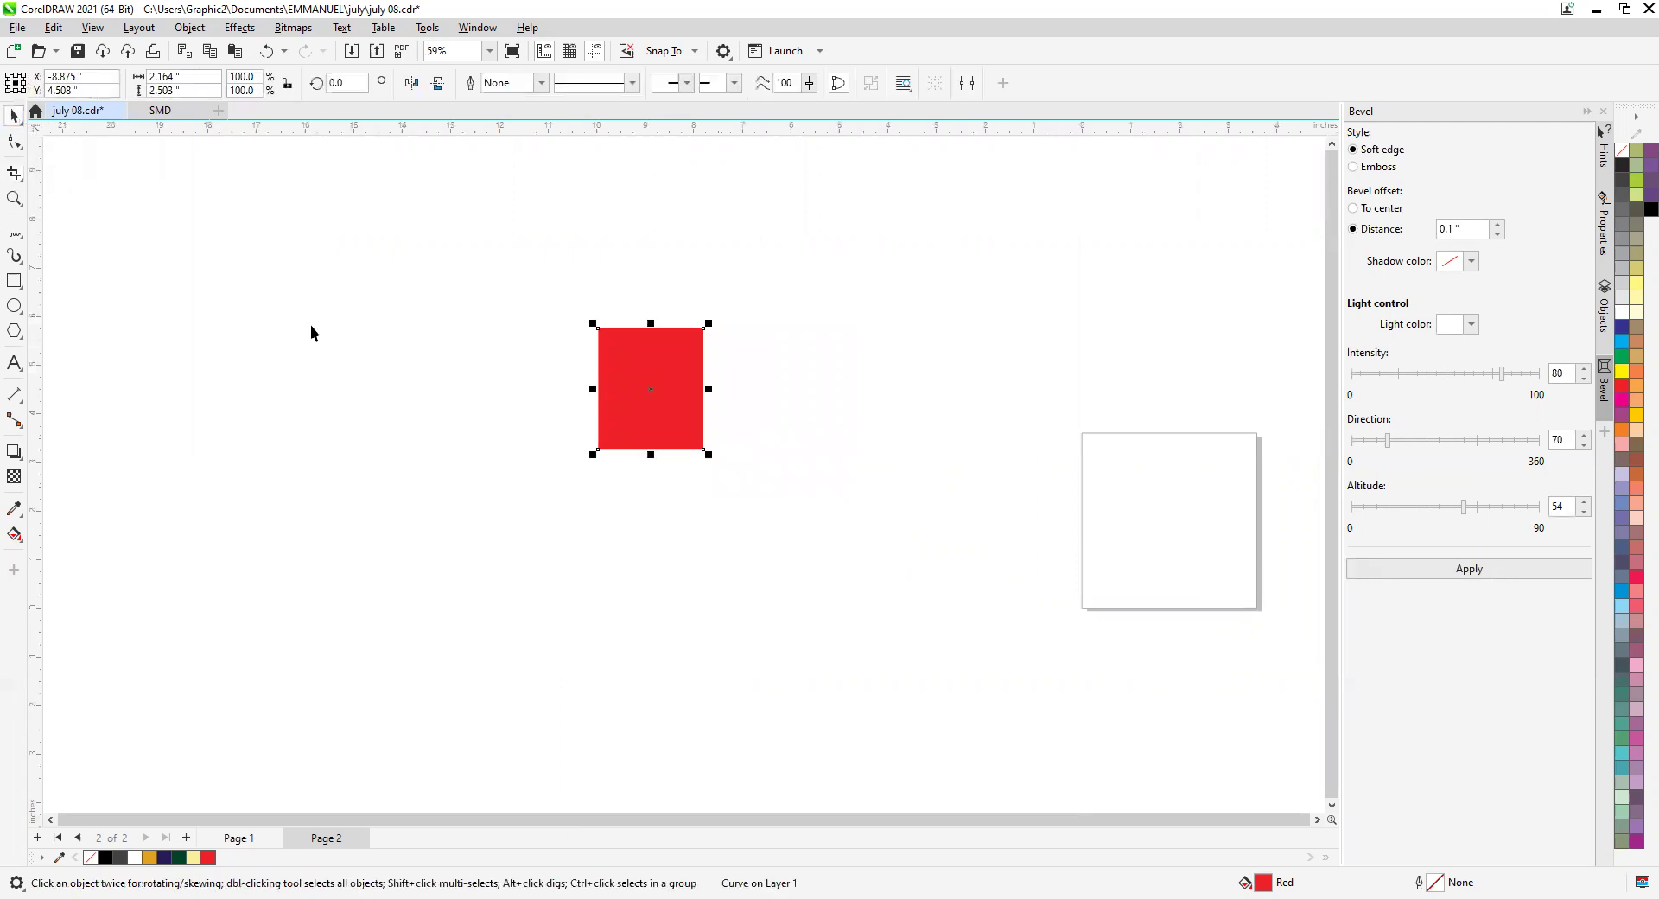
scroll(666, 420, down, 4)
click(889, 483)
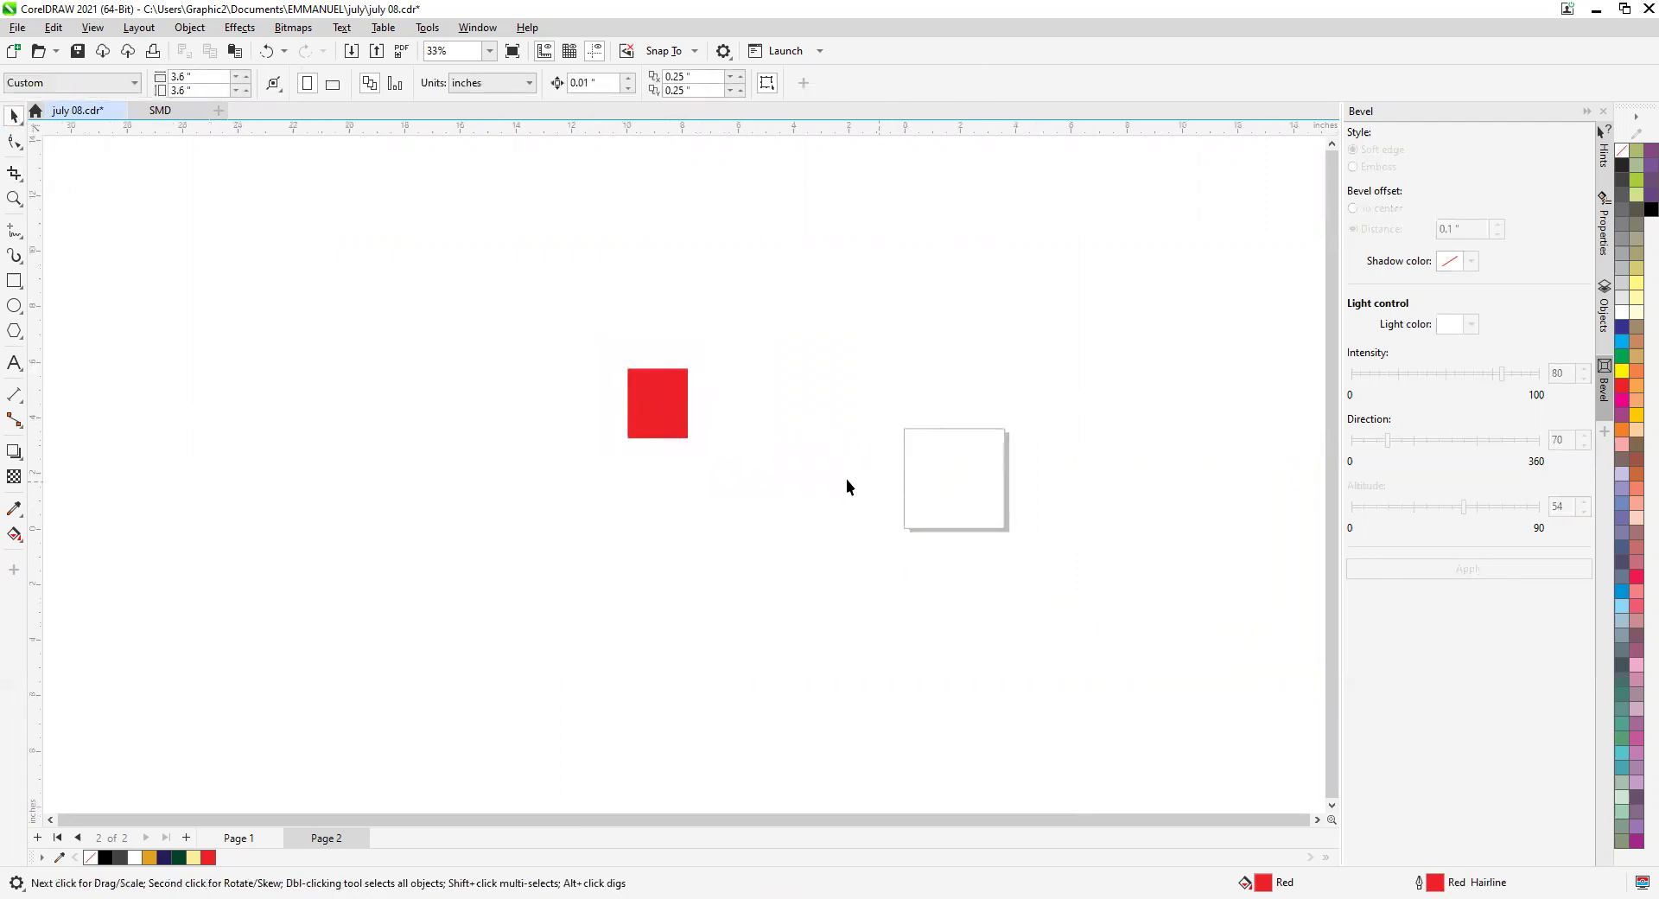
scroll(904, 524, up, 3)
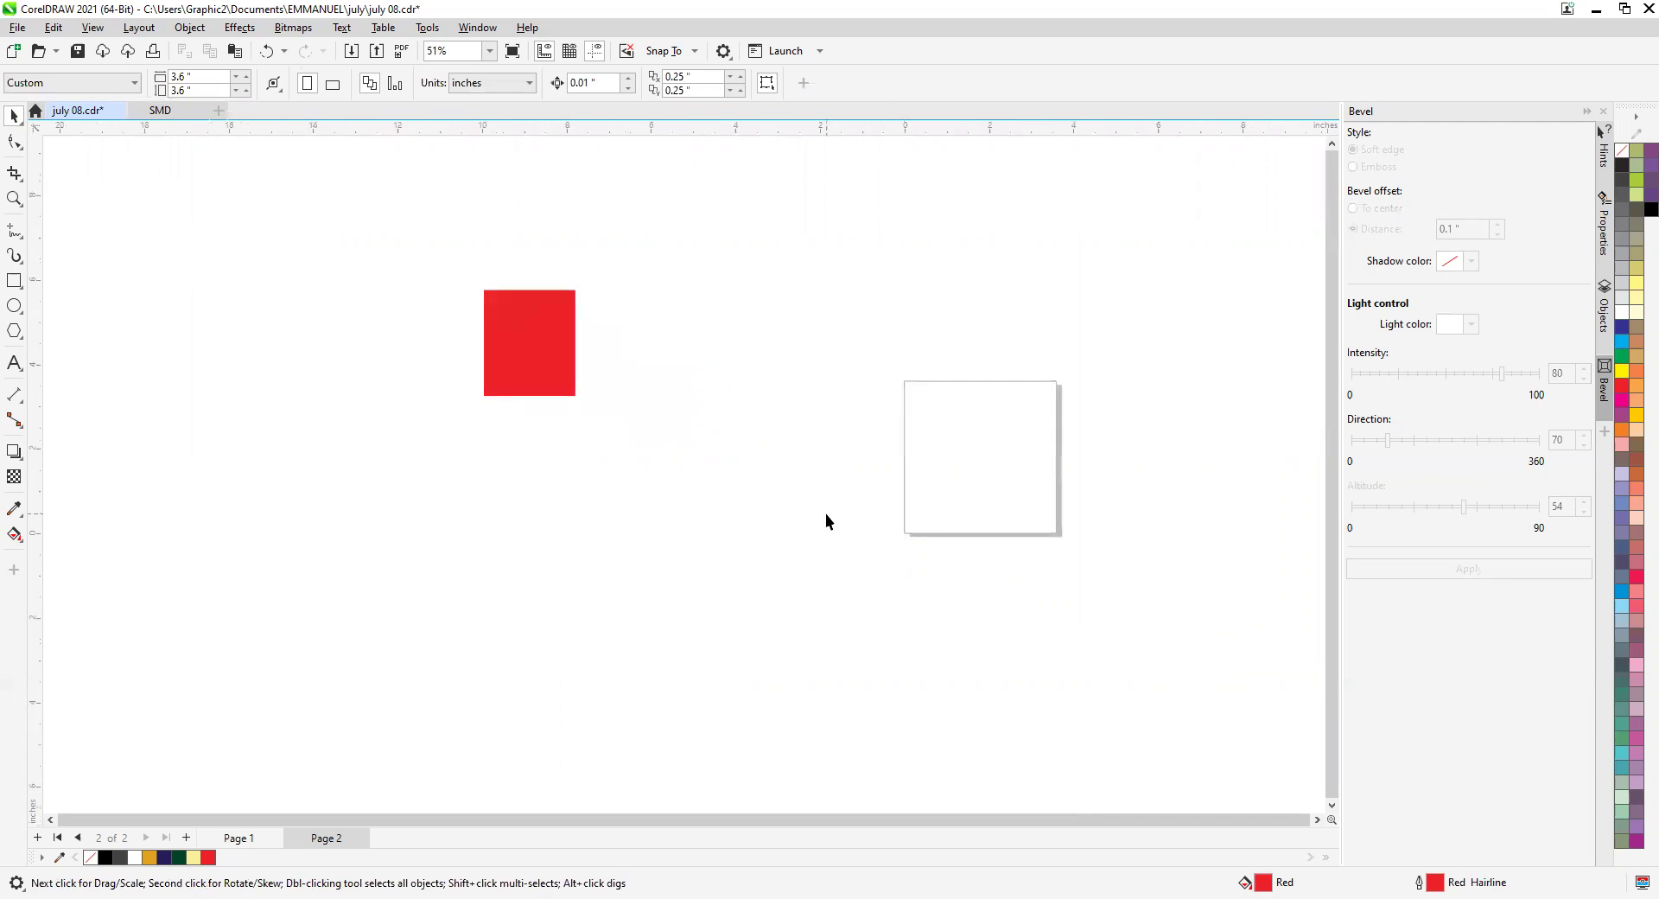
key(ctrl+s)
scroll(486, 406, down, 2)
key(ctrl+z)
key(ctrl+z)
key(ctrl+z)
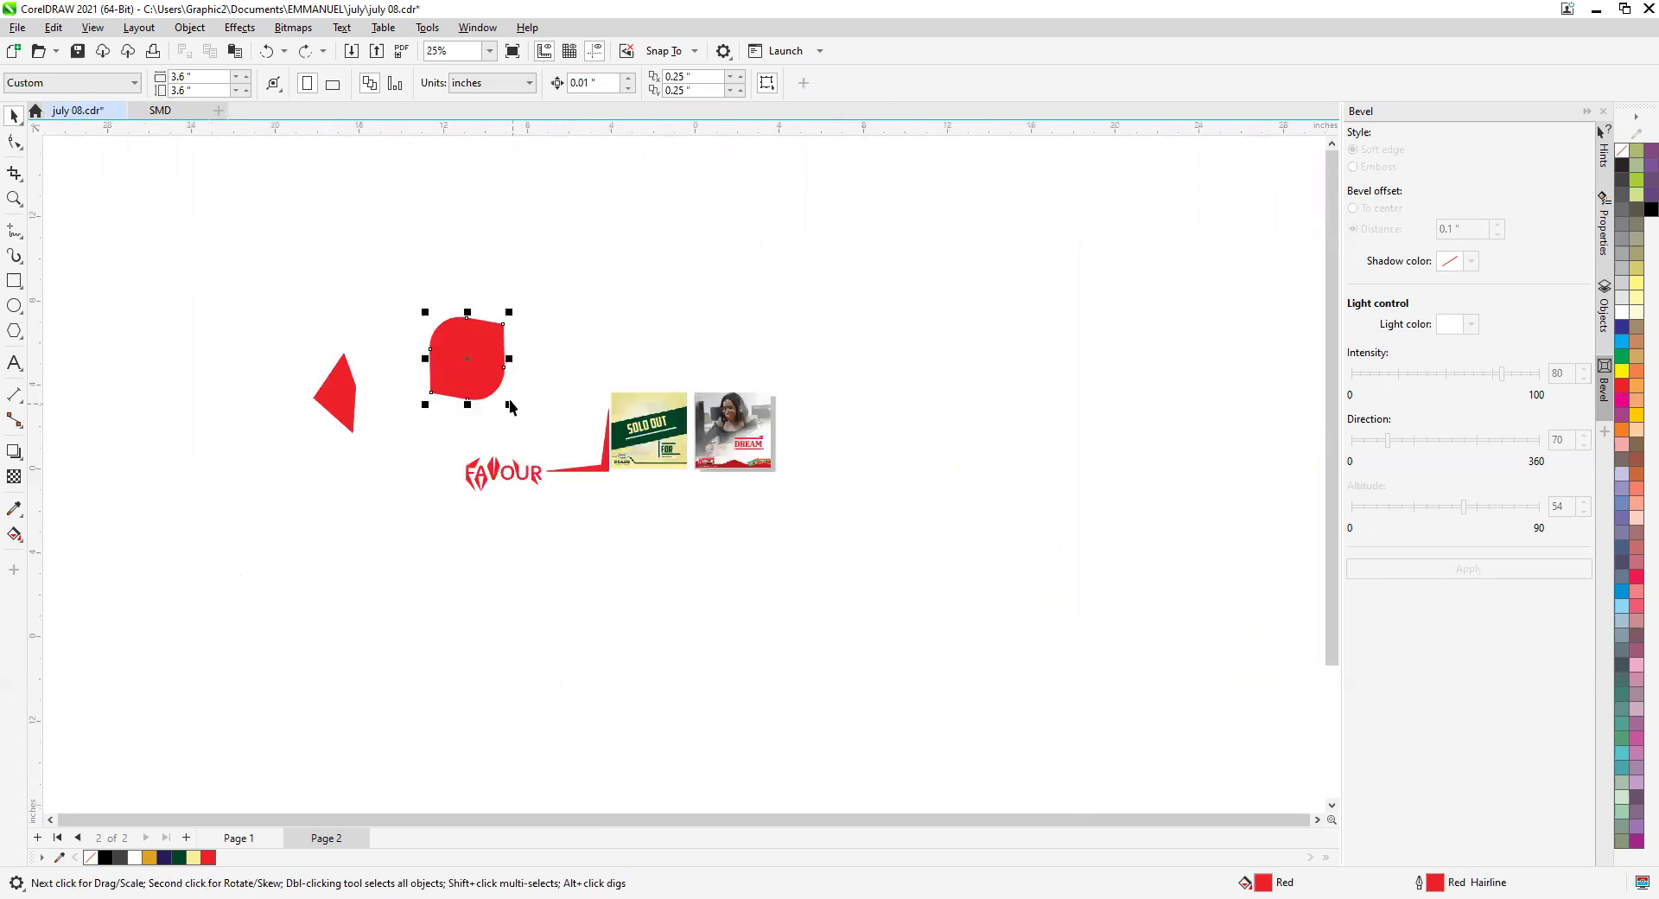
Delete the SOLD OUT flyer and undo the deletion.
scroll(429, 378, up, 2)
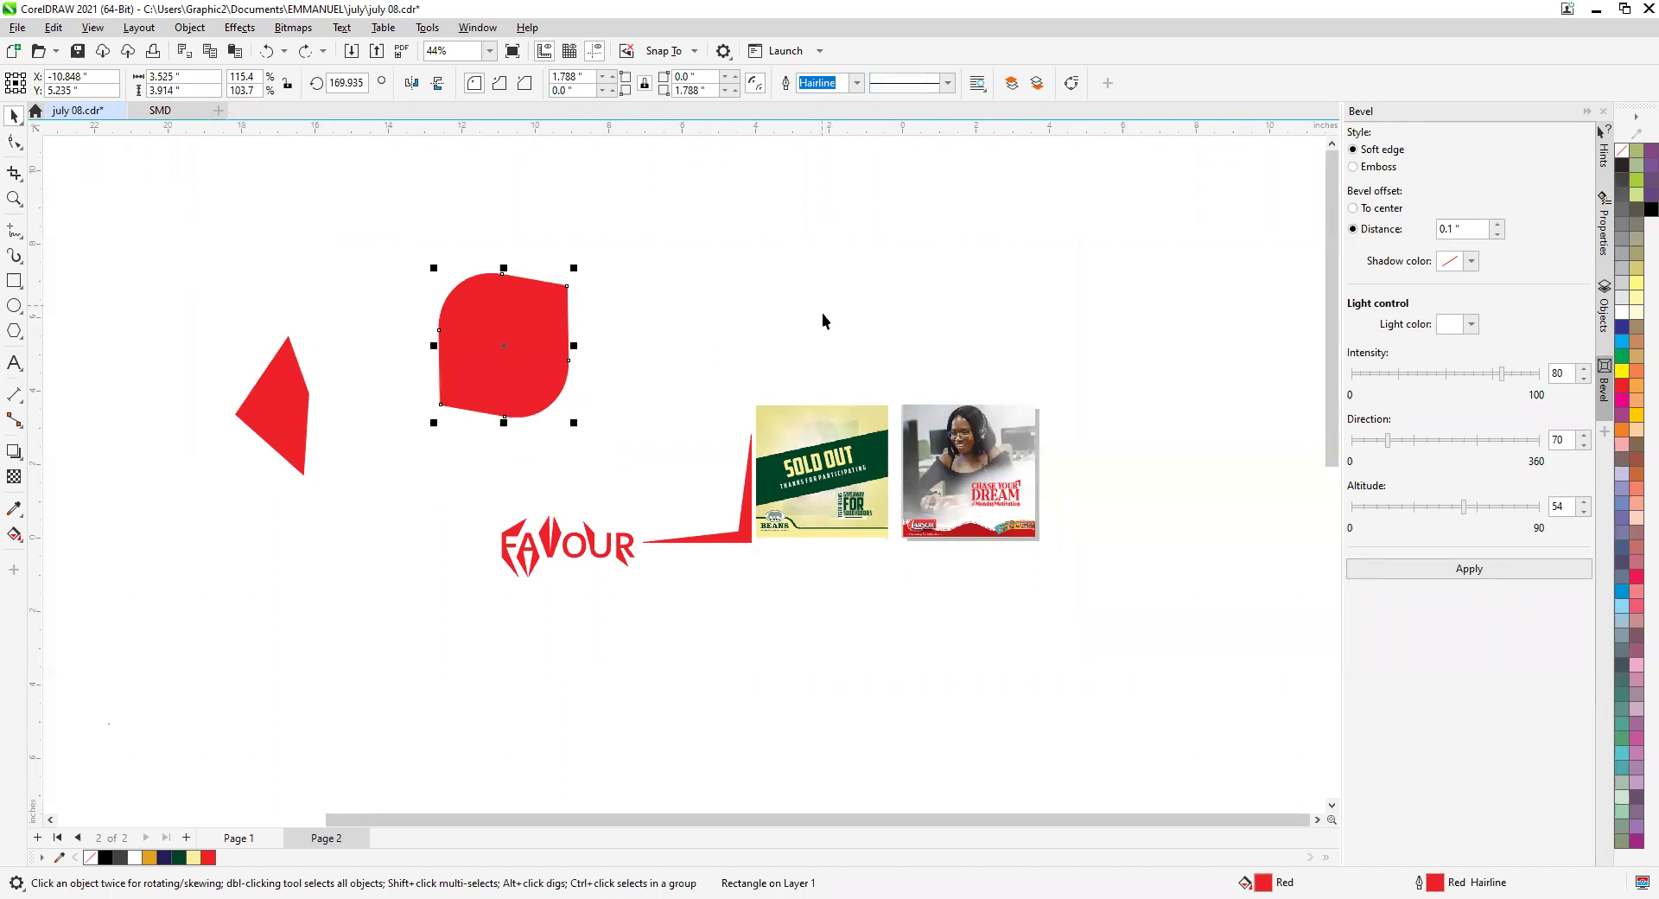
scroll(629, 344, left, 2)
scroll(616, 343, up, 1)
scroll(616, 343, down, 1)
scroll(864, 381, down, 2)
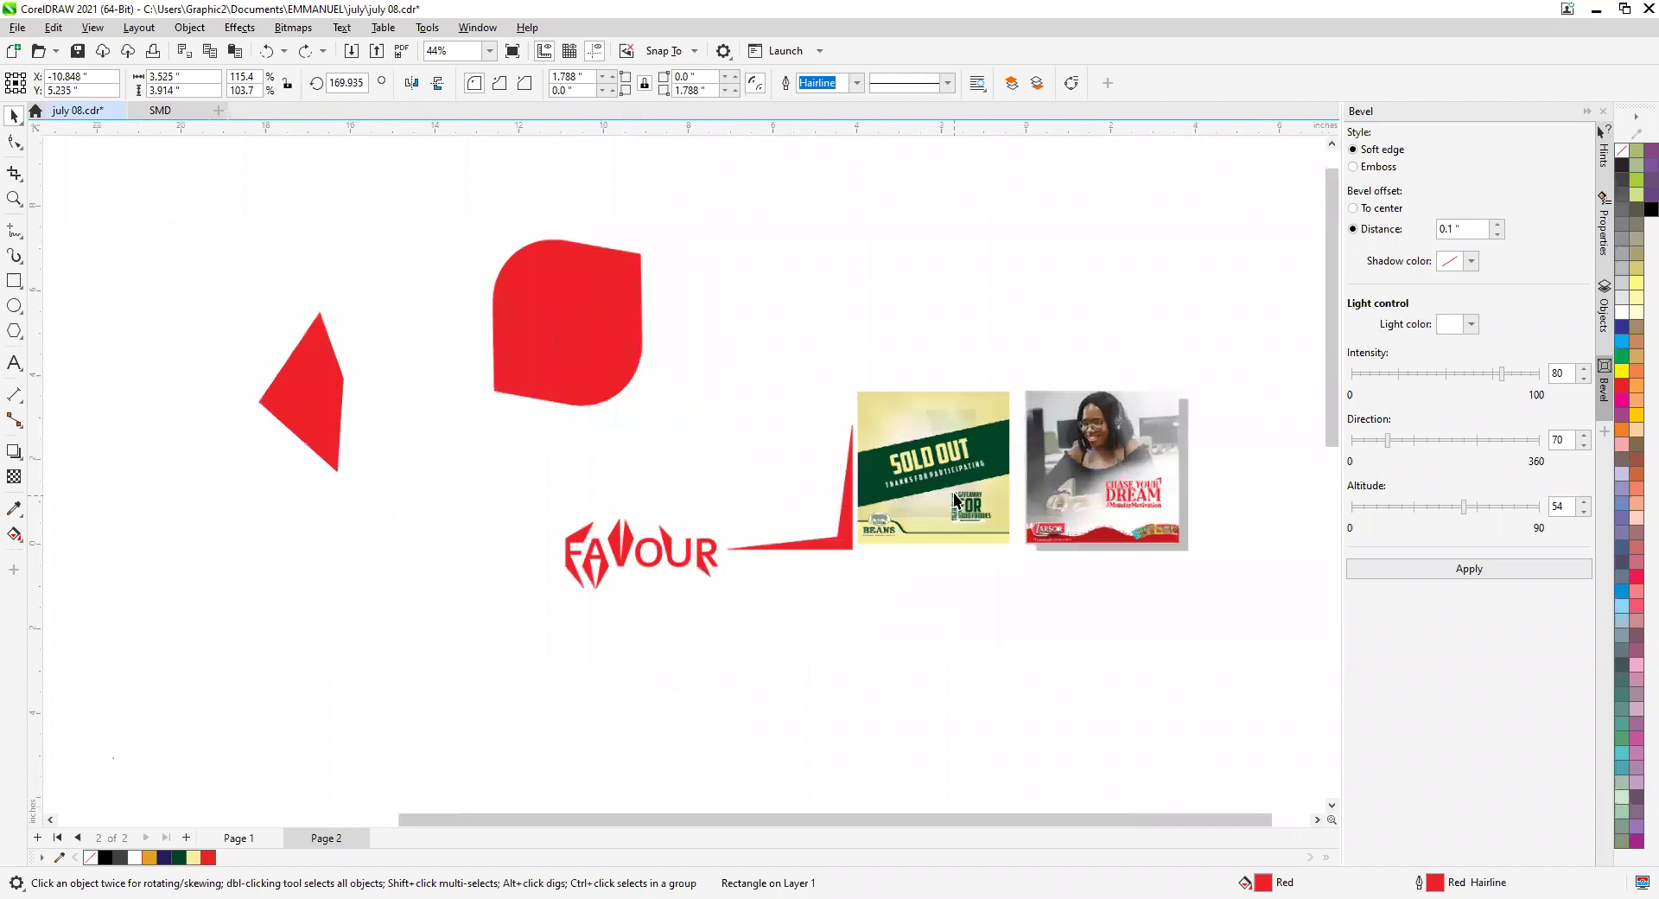
click(874, 411)
key(Delete)
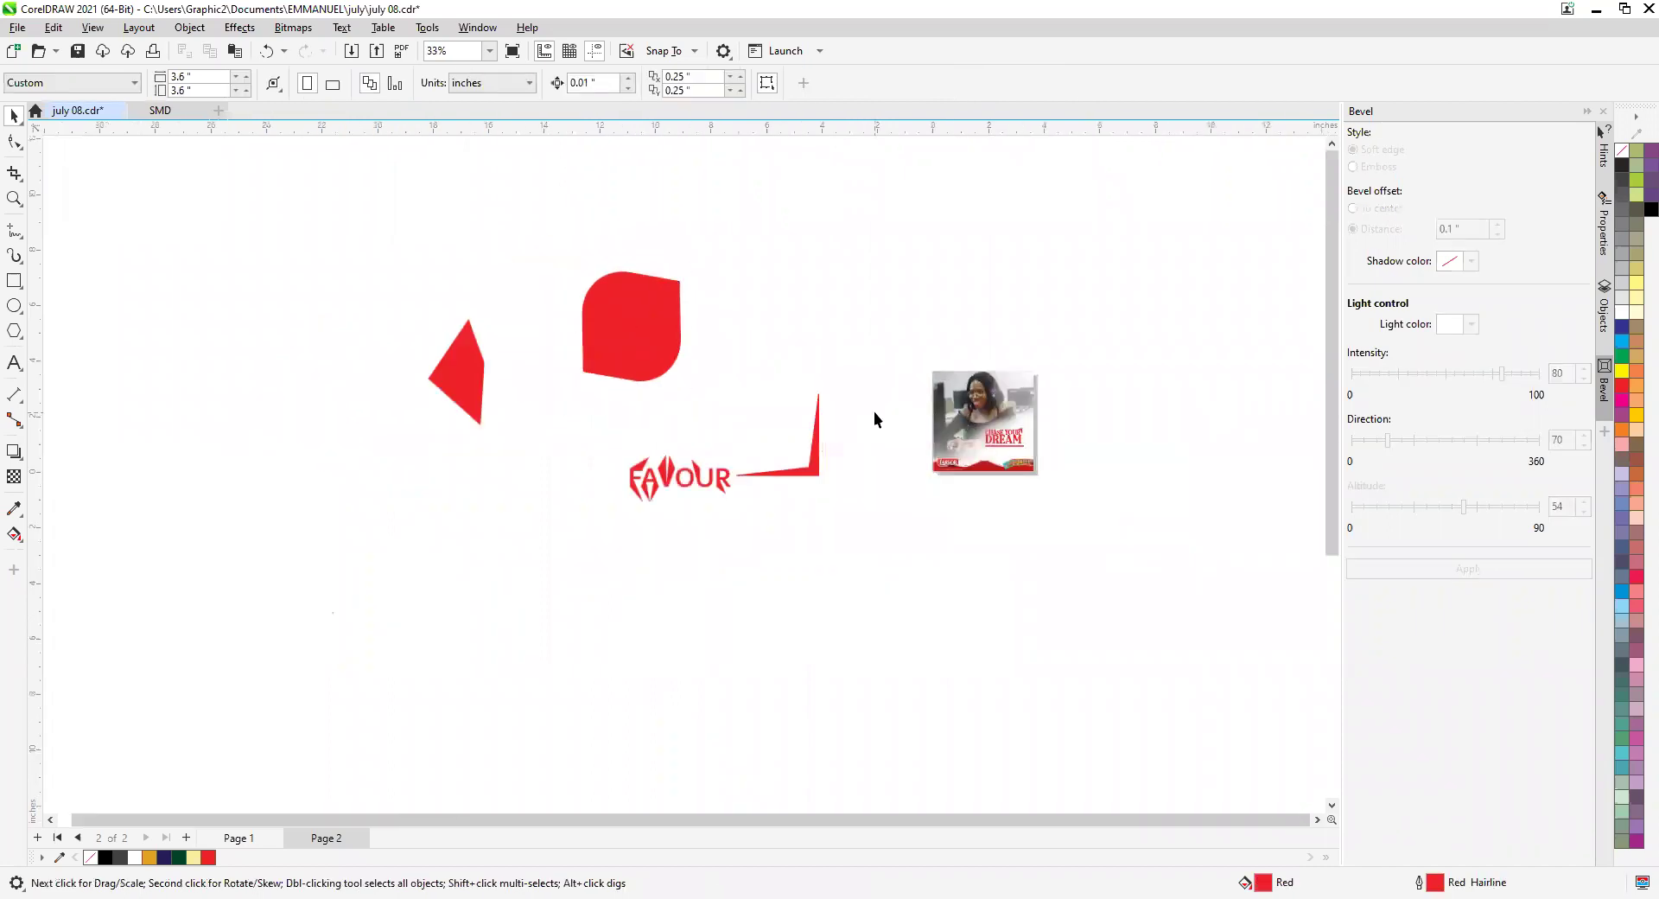
key(ctrl+z)
Delete the CHASE YOUR DREAM flyer and undo the deletion.
click(980, 417)
key(Delete)
key(ctrl+z)
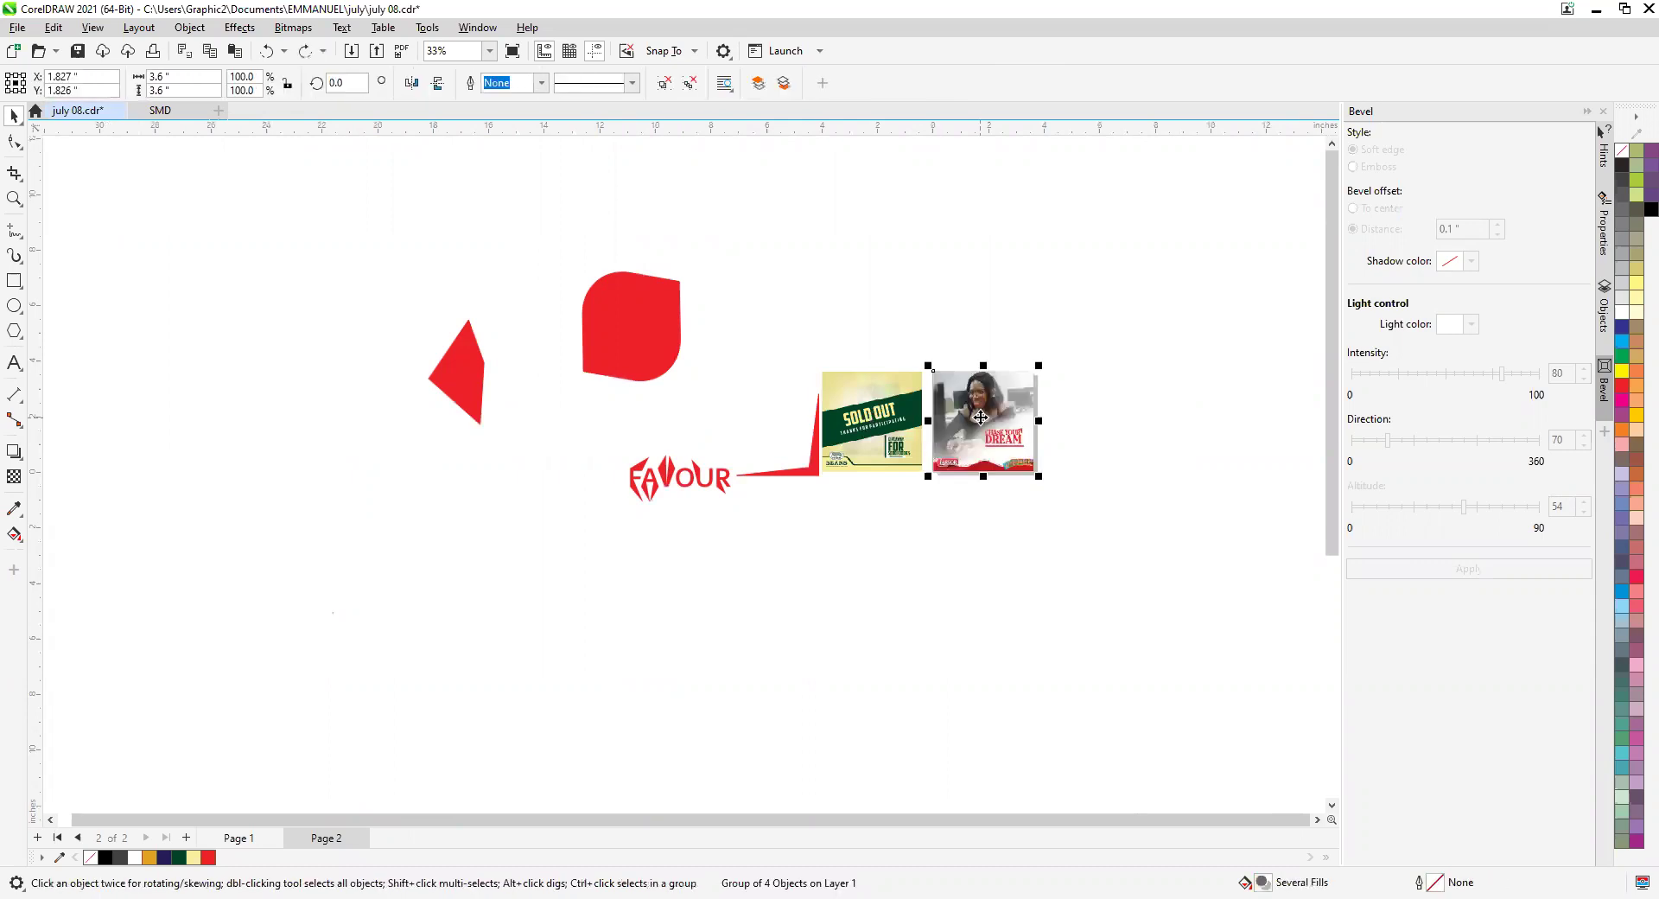
Examine the red corner accent beside the SOLD OUT flyer.
scroll(801, 240, up, 2)
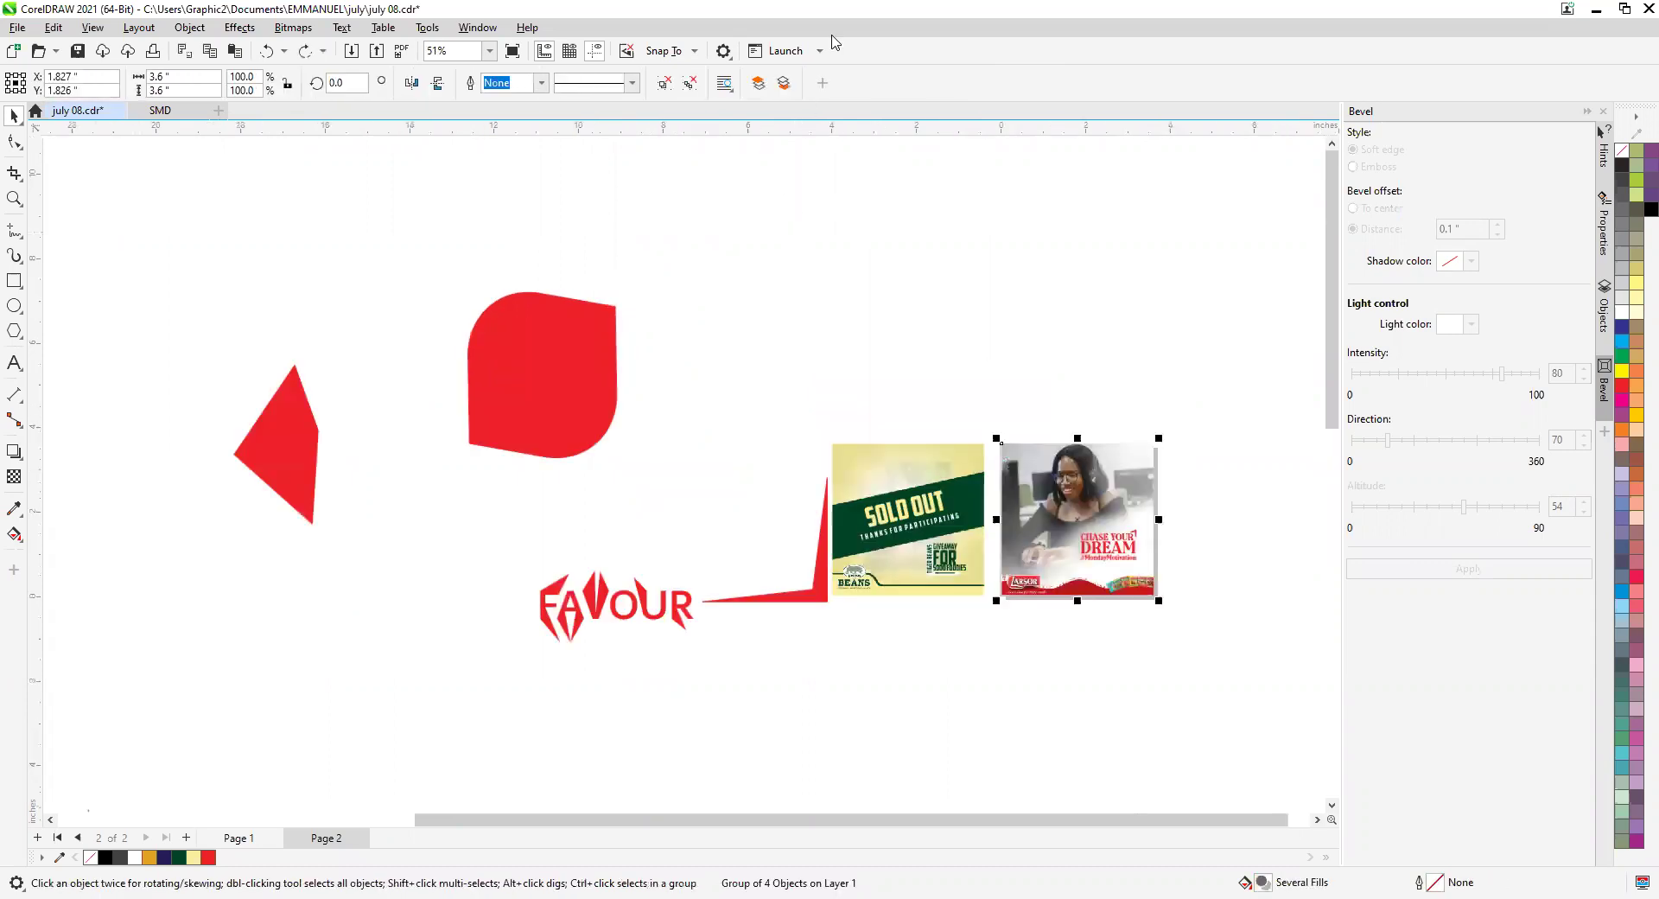
scroll(765, 563, up, 1)
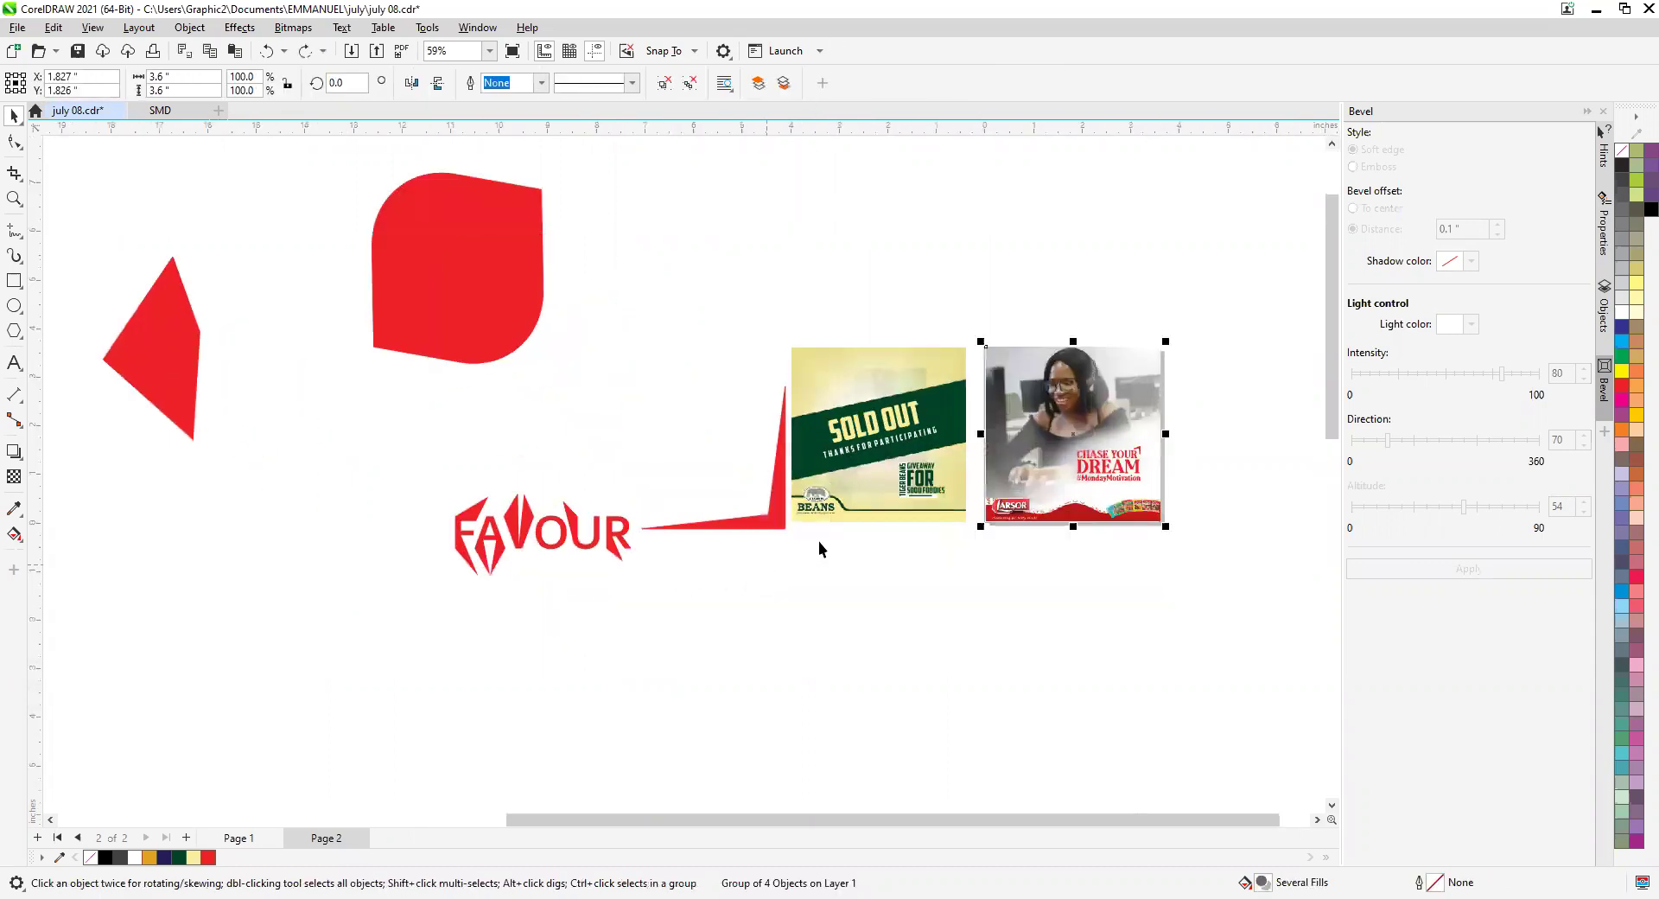
scroll(776, 509, up, 1)
scroll(771, 526, down, 3)
scroll(771, 525, up, 2)
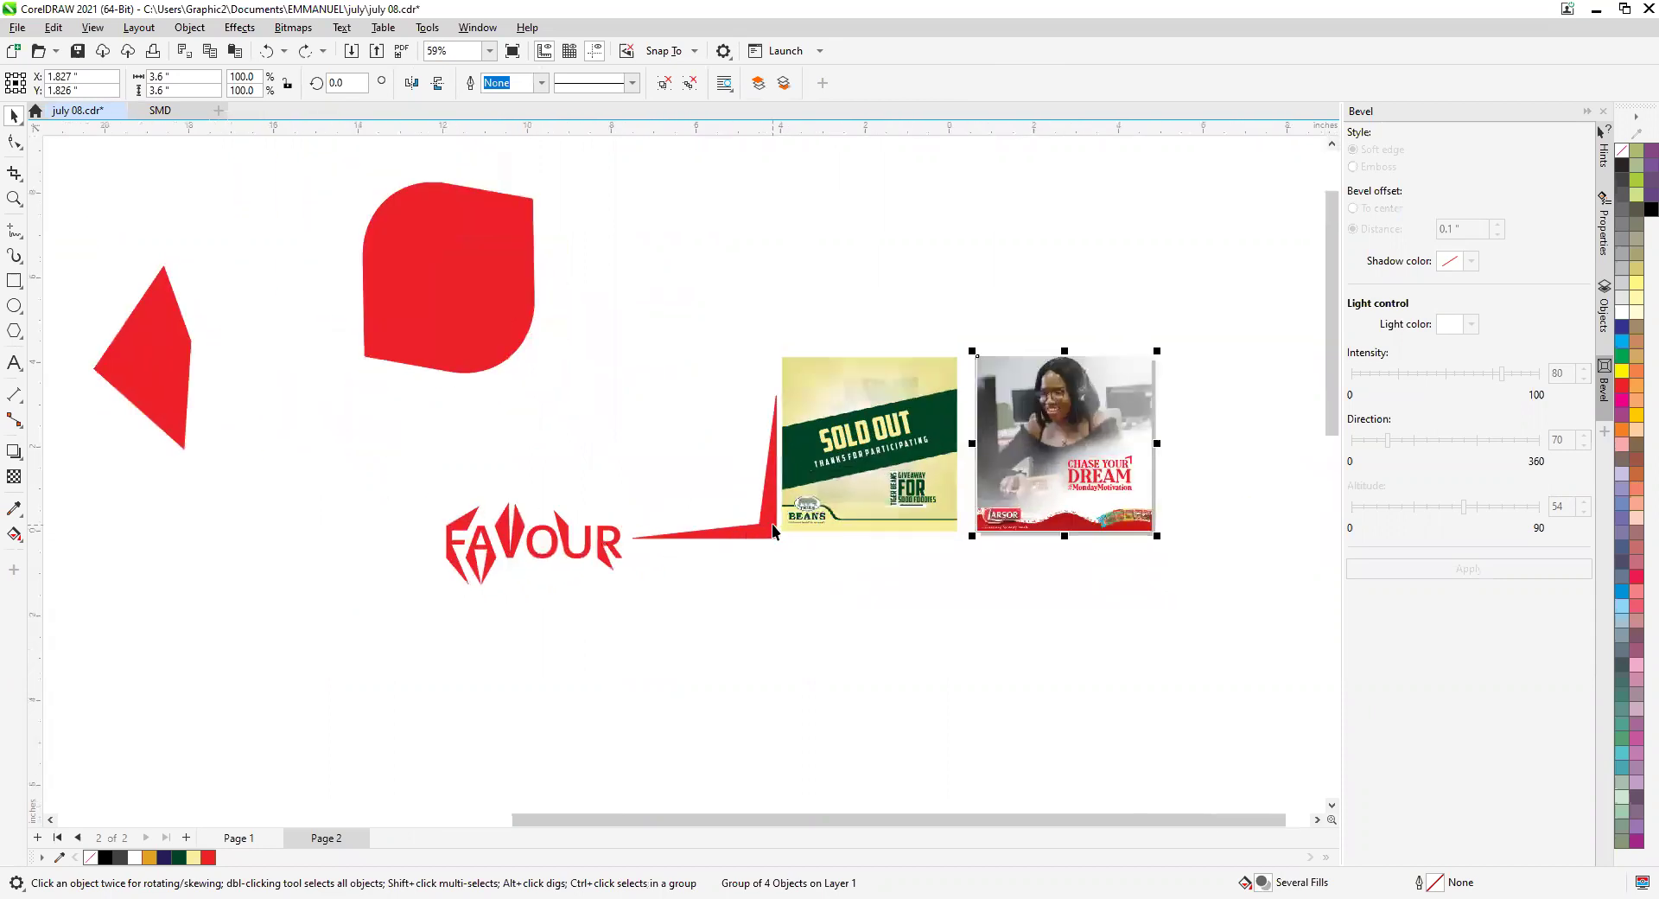
click(771, 523)
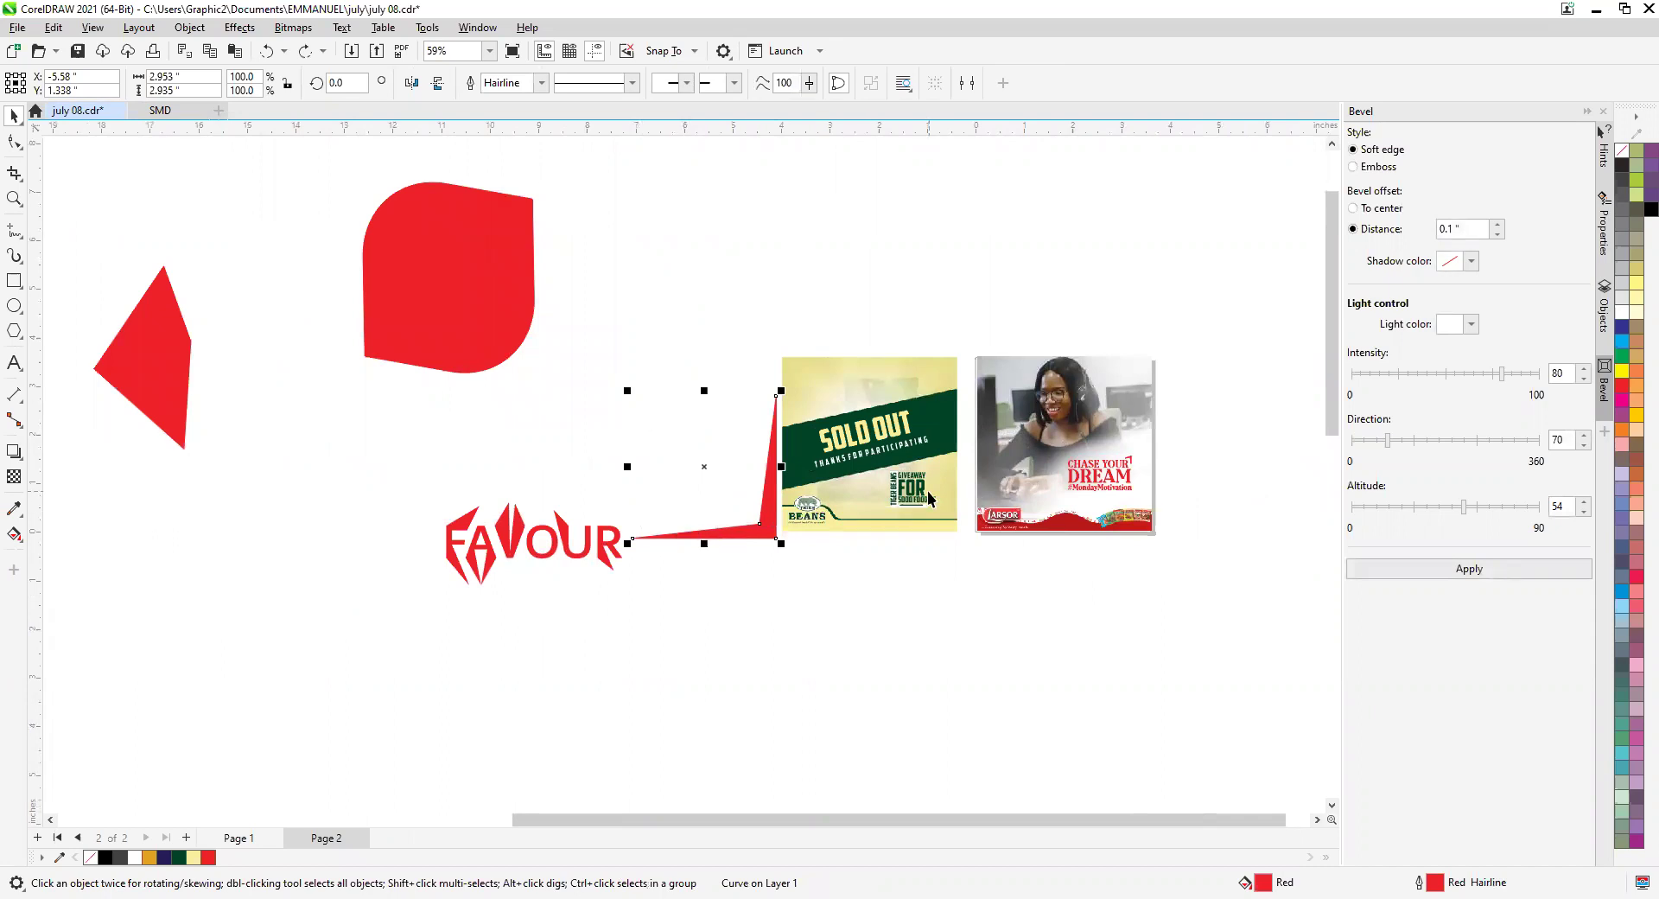
scroll(789, 511, down, 2)
scroll(789, 512, up, 2)
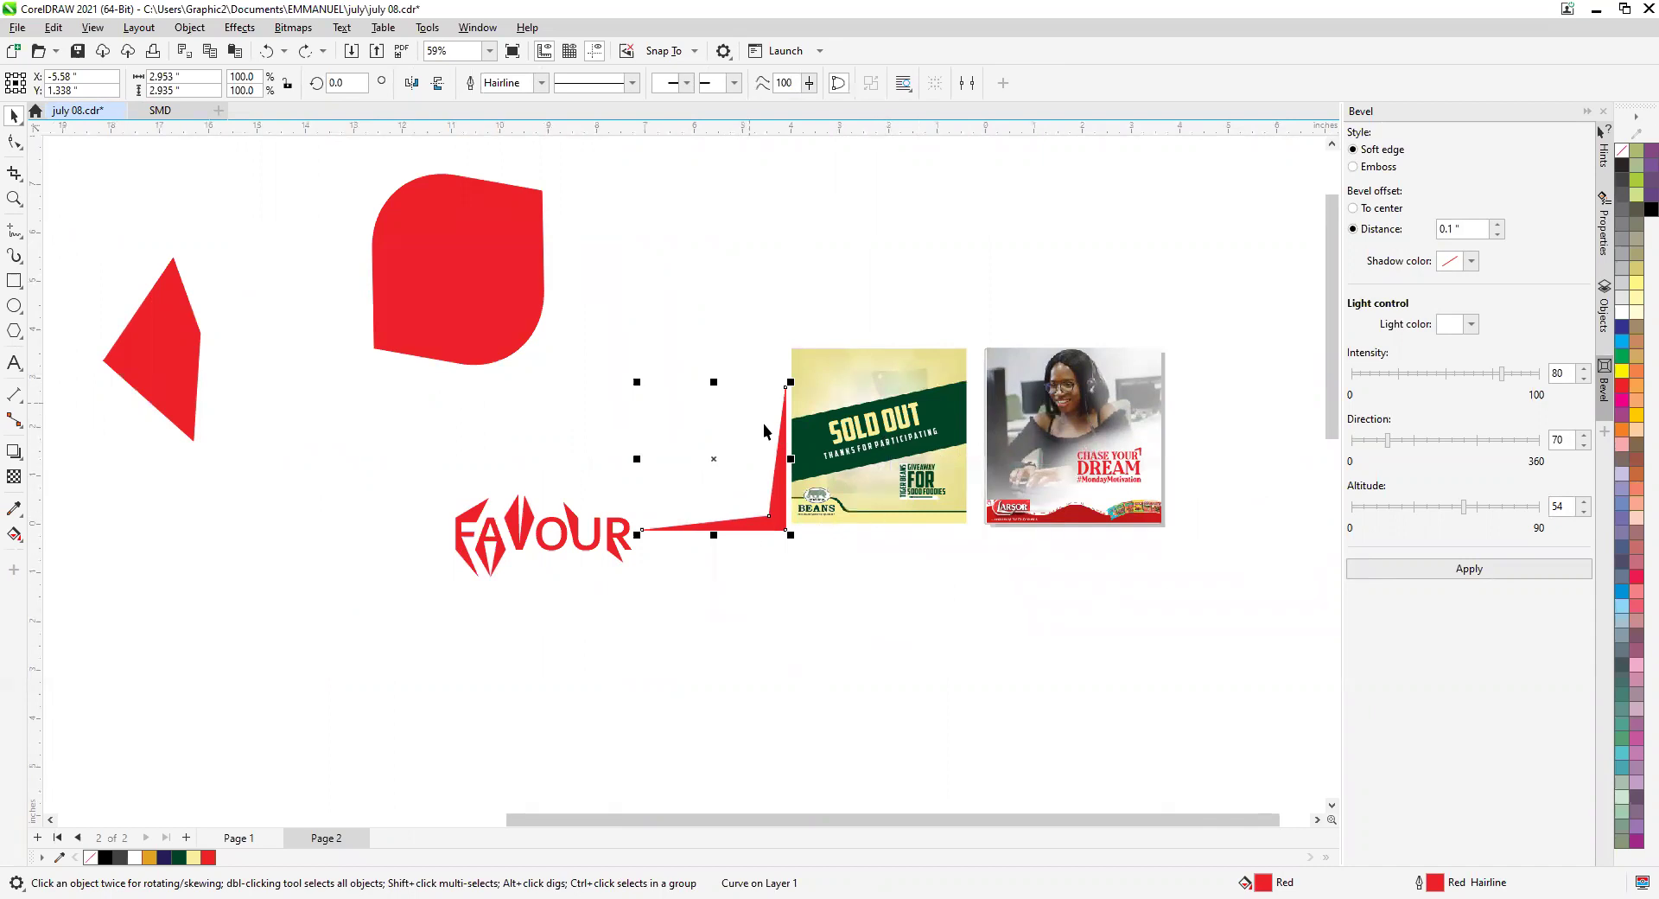
scroll(851, 432, down, 1)
Examine the SOLD OUT flyer as a selected group and up close.
click(842, 433)
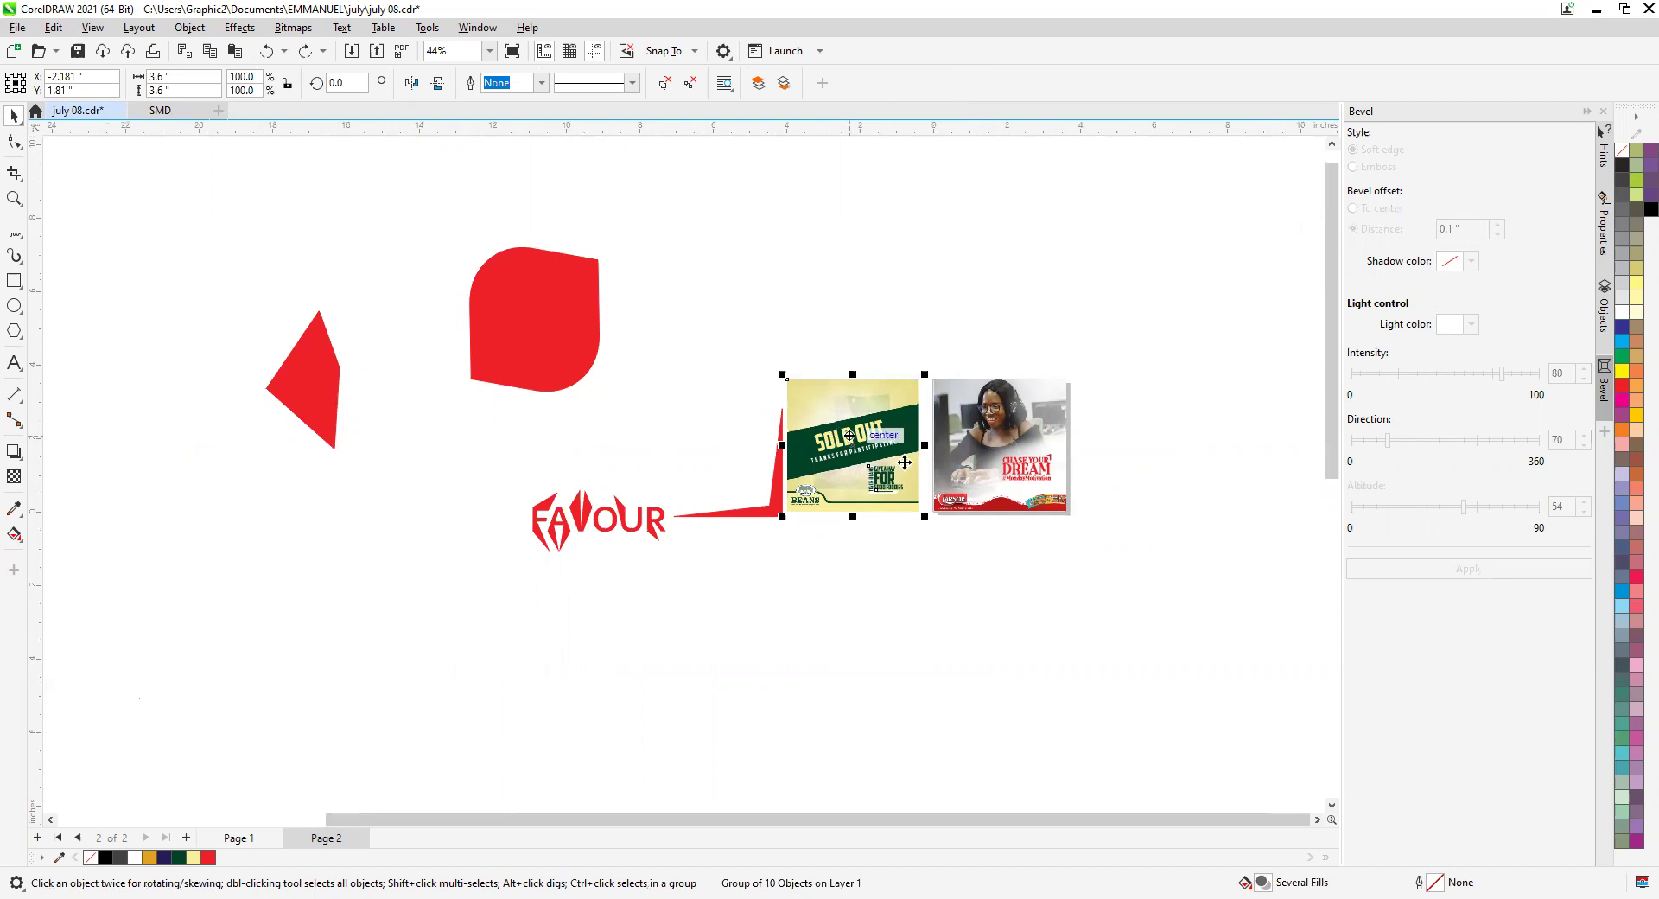
scroll(842, 436, up, 2)
scroll(852, 489, down, 2)
scroll(852, 489, up, 1)
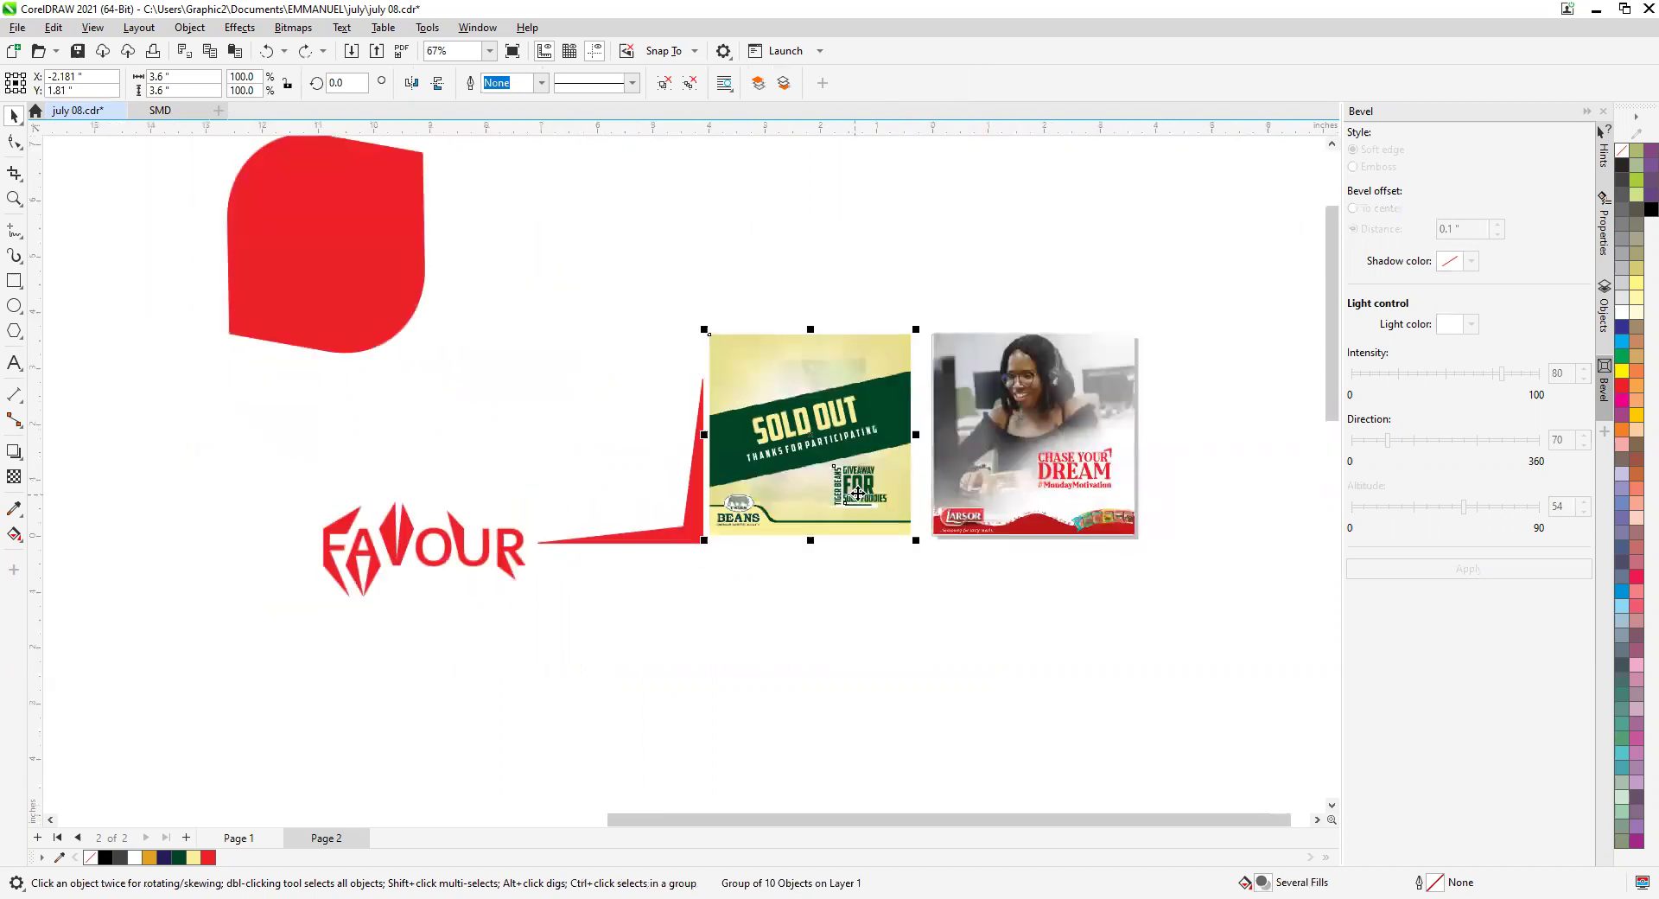
scroll(852, 527, up, 1)
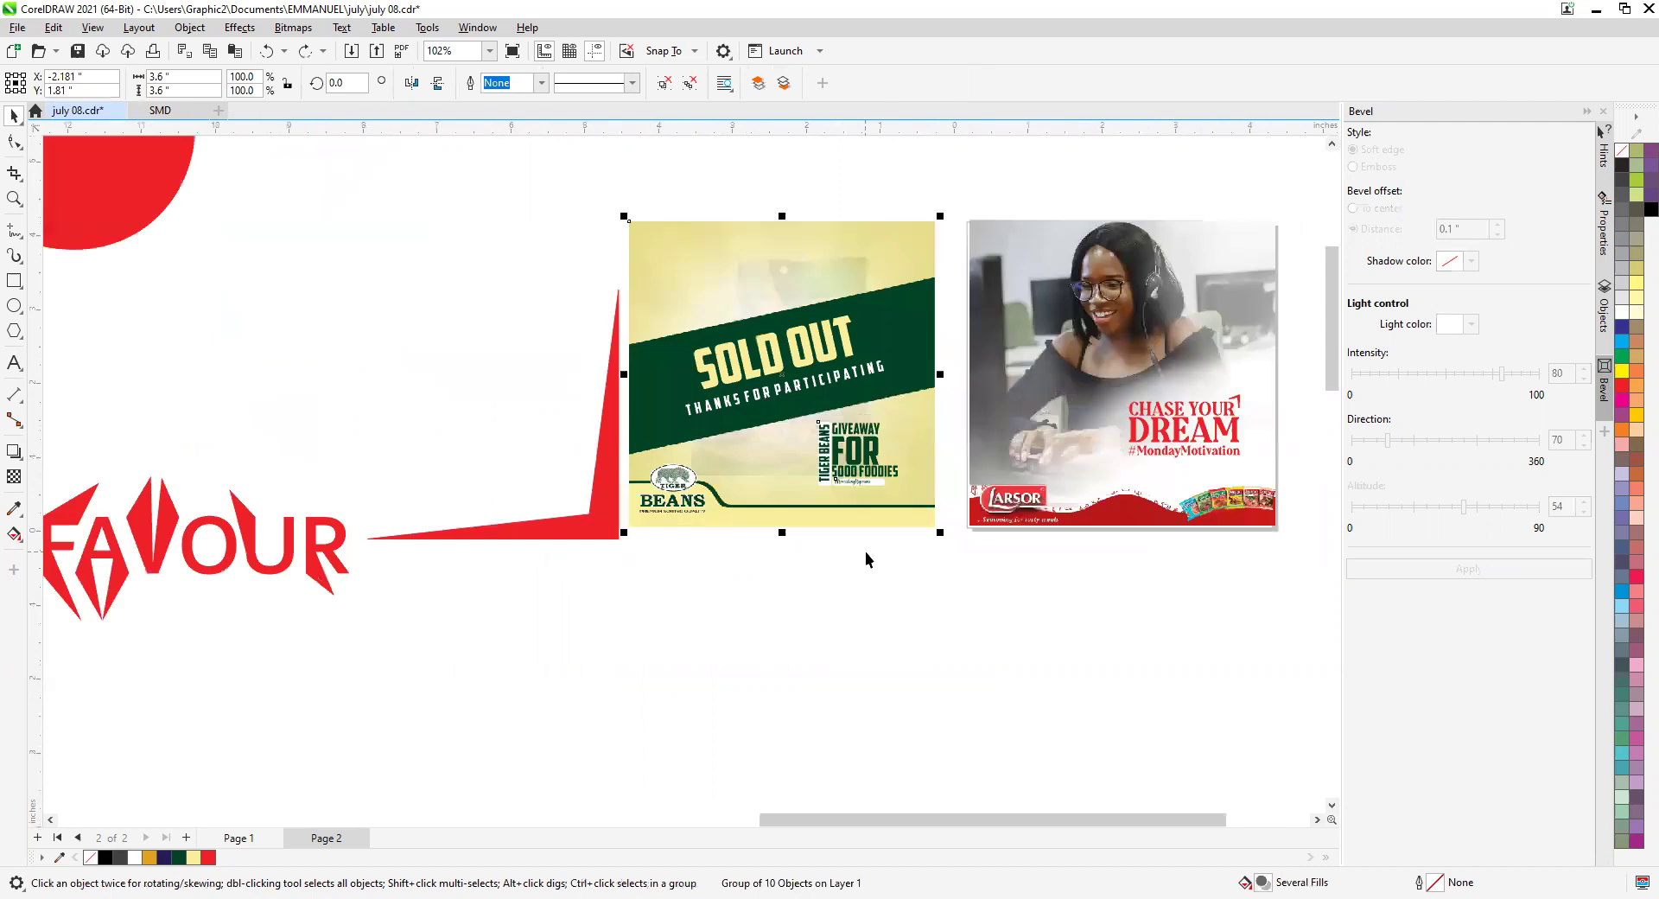
click(843, 637)
scroll(843, 638, down, 3)
scroll(826, 493, up, 2)
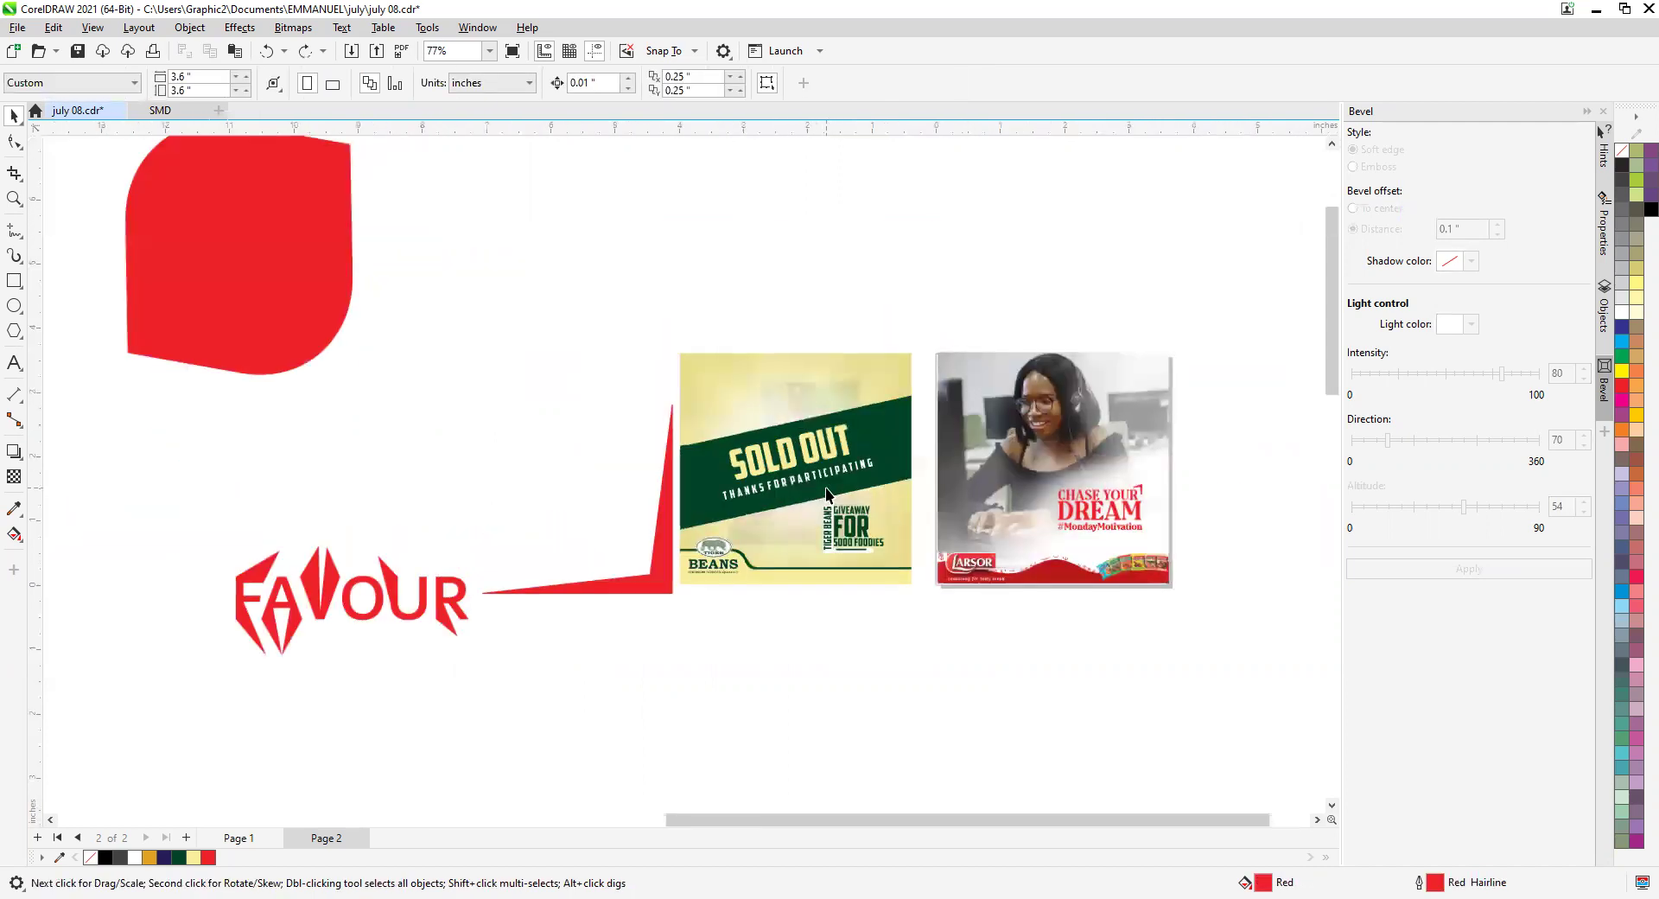
scroll(798, 536, down, 2)
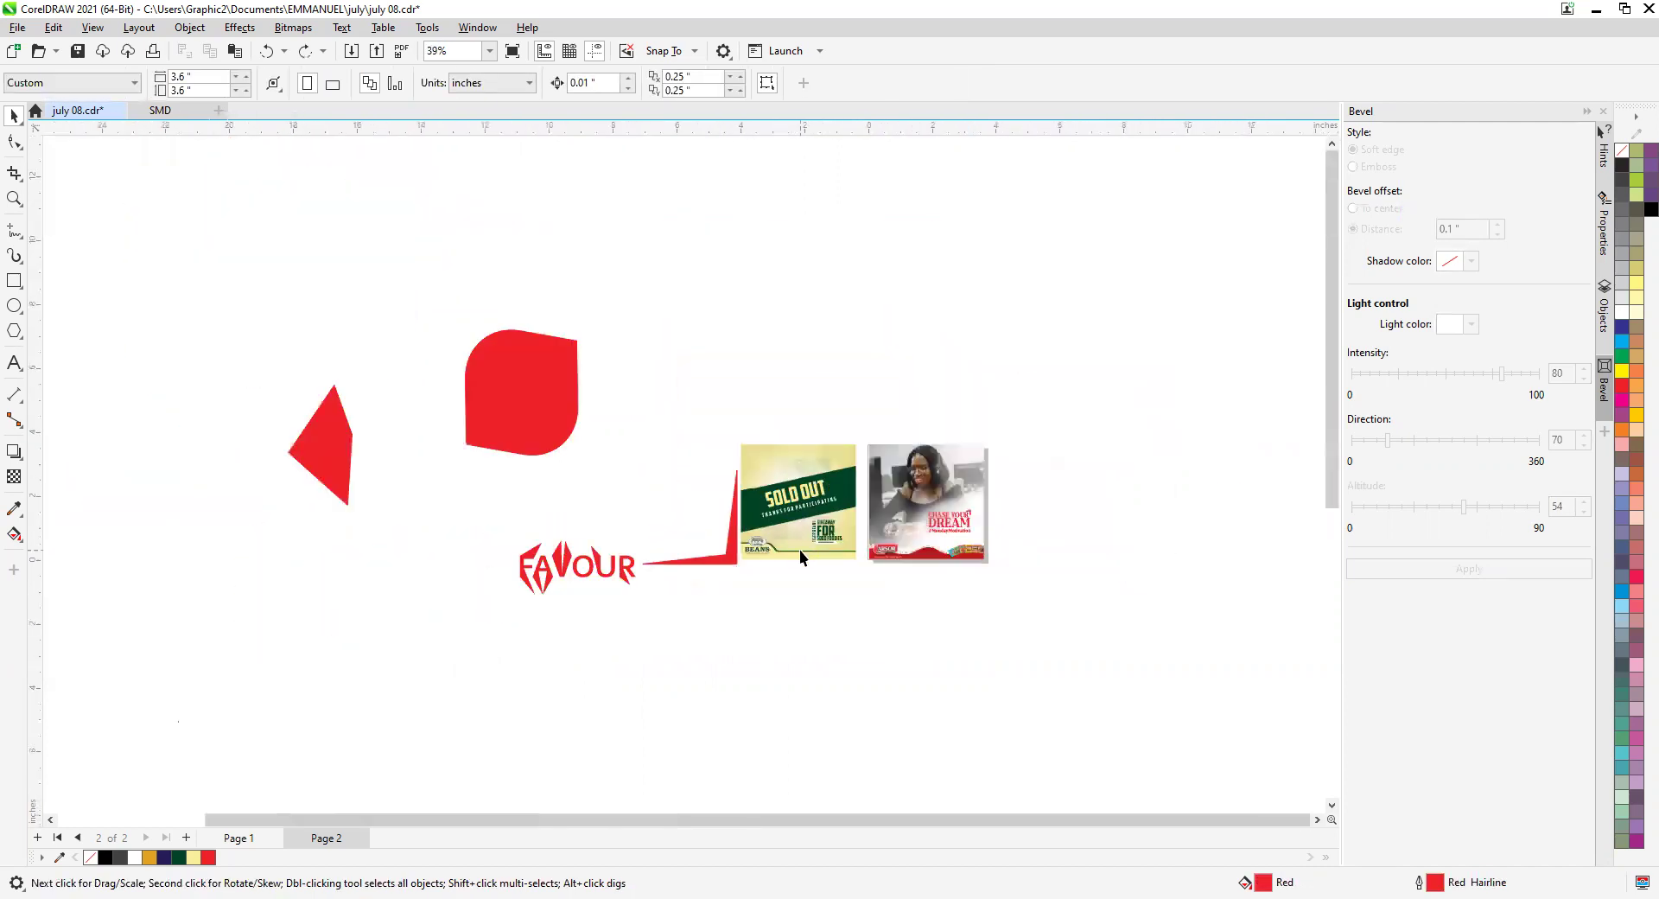
scroll(805, 541, up, 1)
click(809, 530)
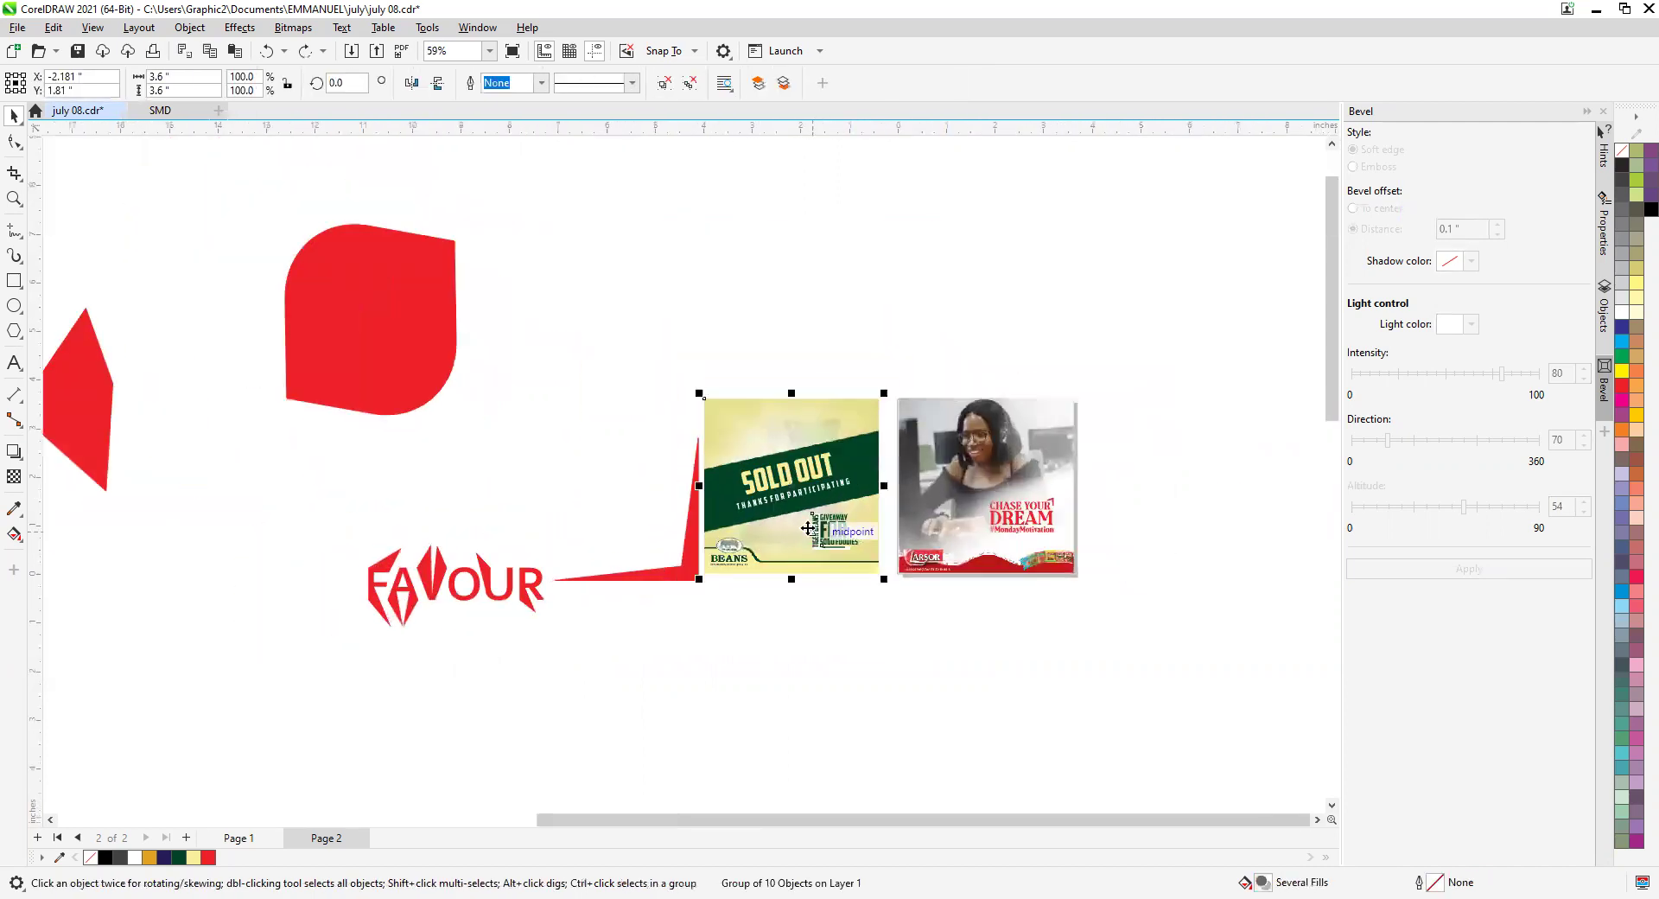
Ungroup all objects in the CHASE YOUR DREAM flyer.
click(900, 643)
scroll(1080, 519, up, 1)
scroll(1080, 515, up, 4)
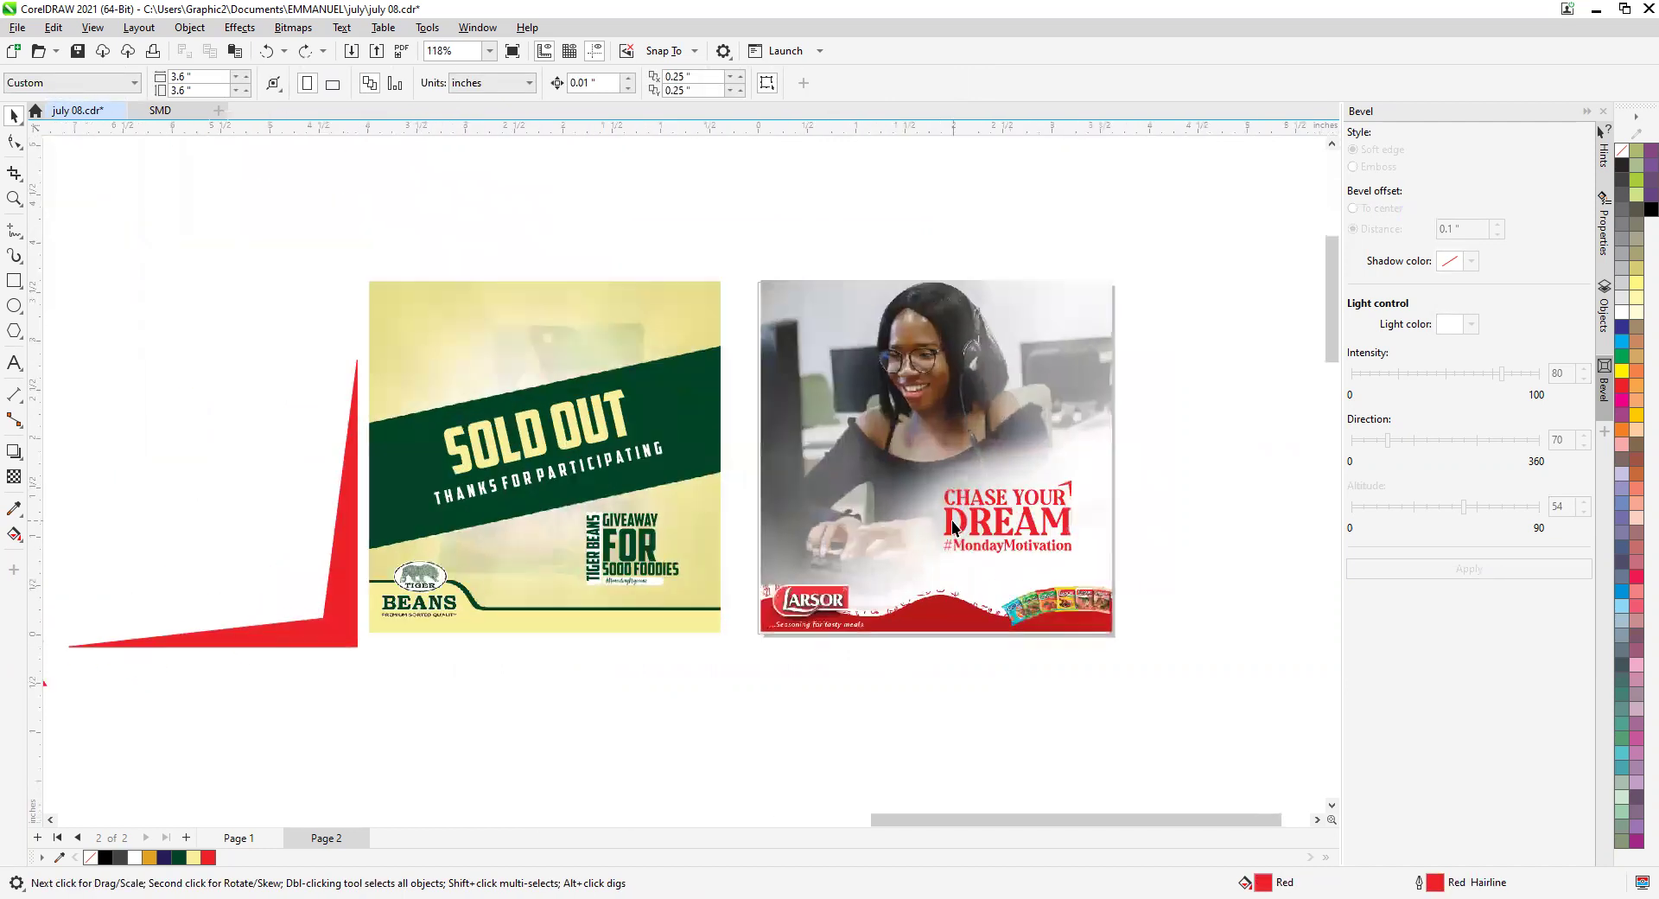
click(989, 518)
click(988, 519)
right_click(1011, 522)
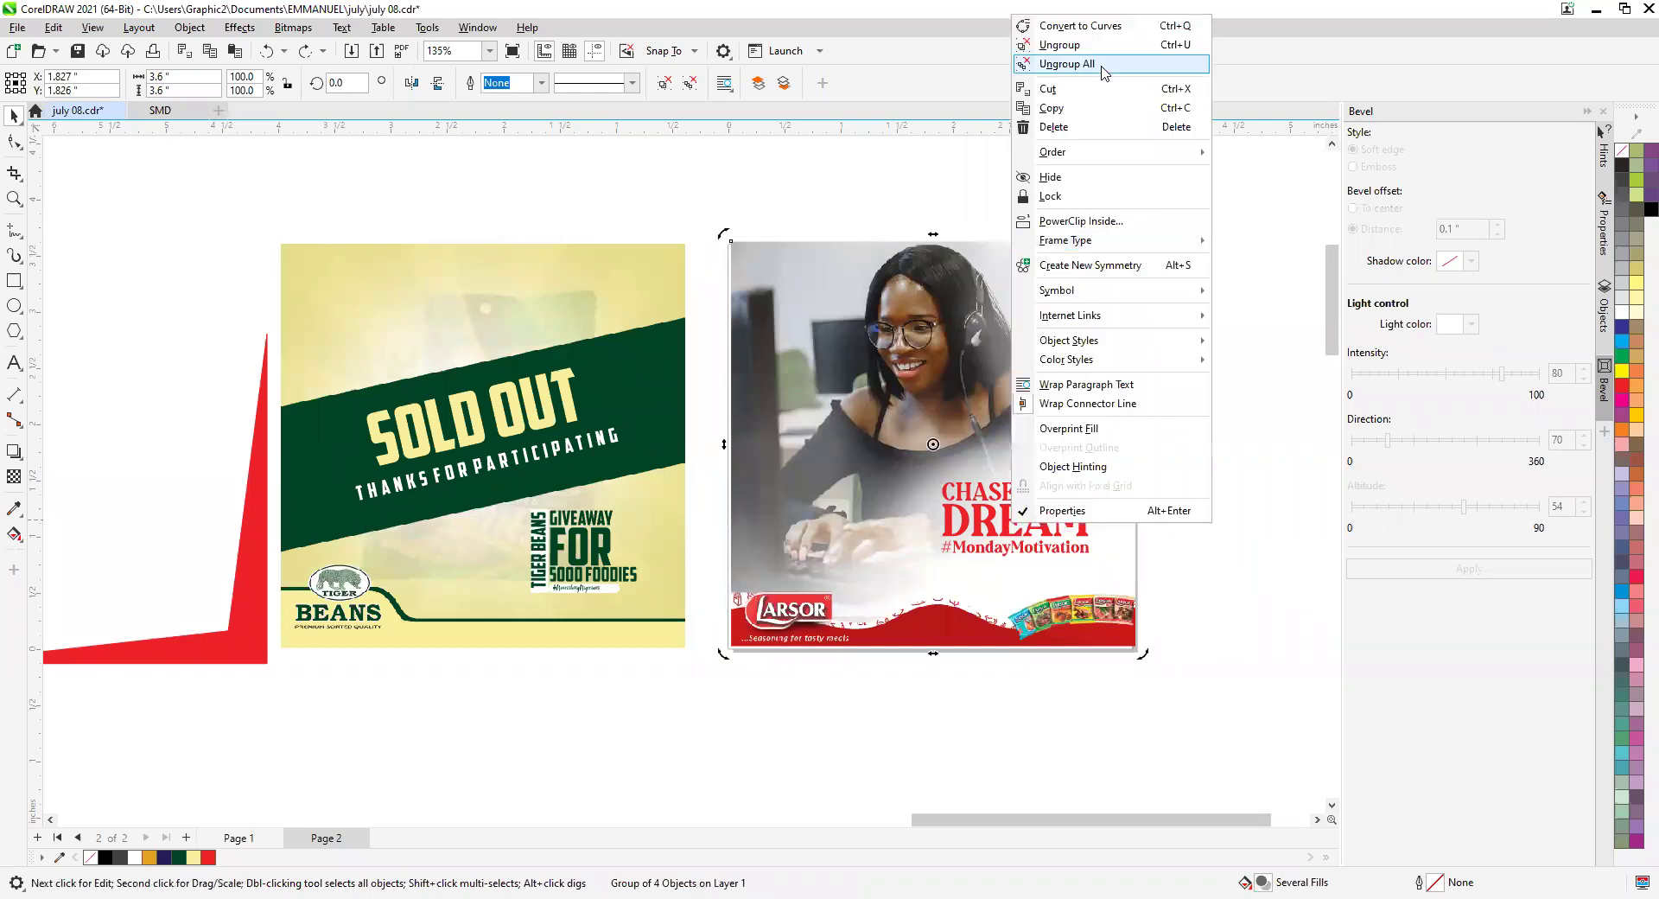
click(1102, 65)
scroll(1037, 544, up, 2)
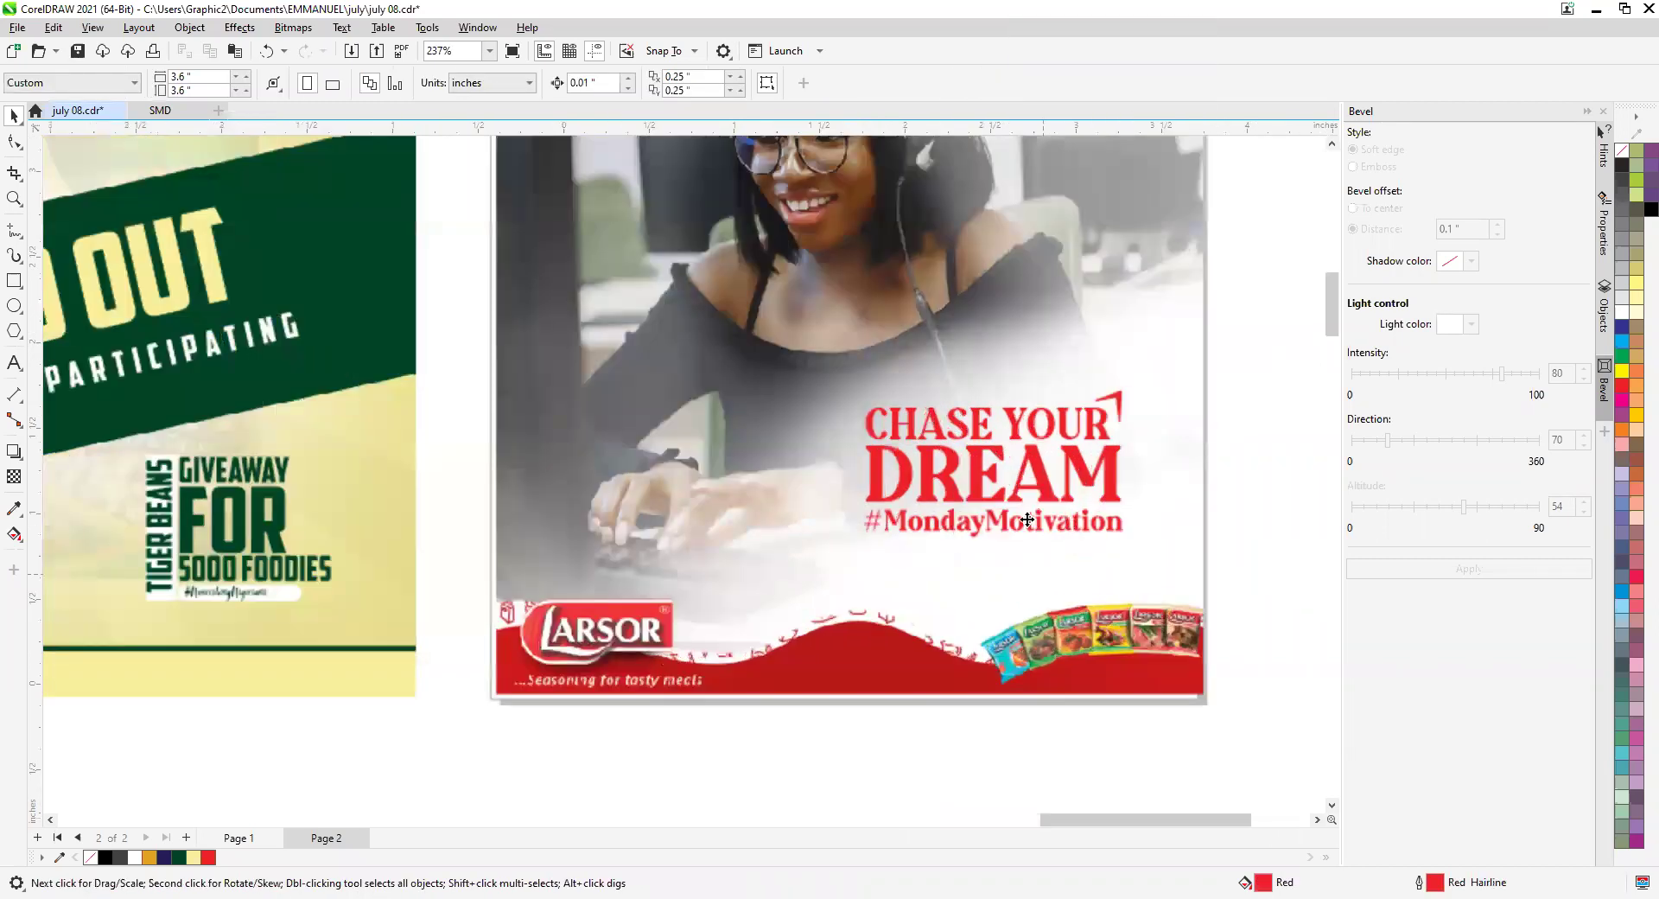
Inspect the #MondayMotivation line as editable text and check its font properties.
click(1027, 519)
scroll(1011, 519, down, 2)
scroll(1006, 518, up, 2)
double_click(1005, 519)
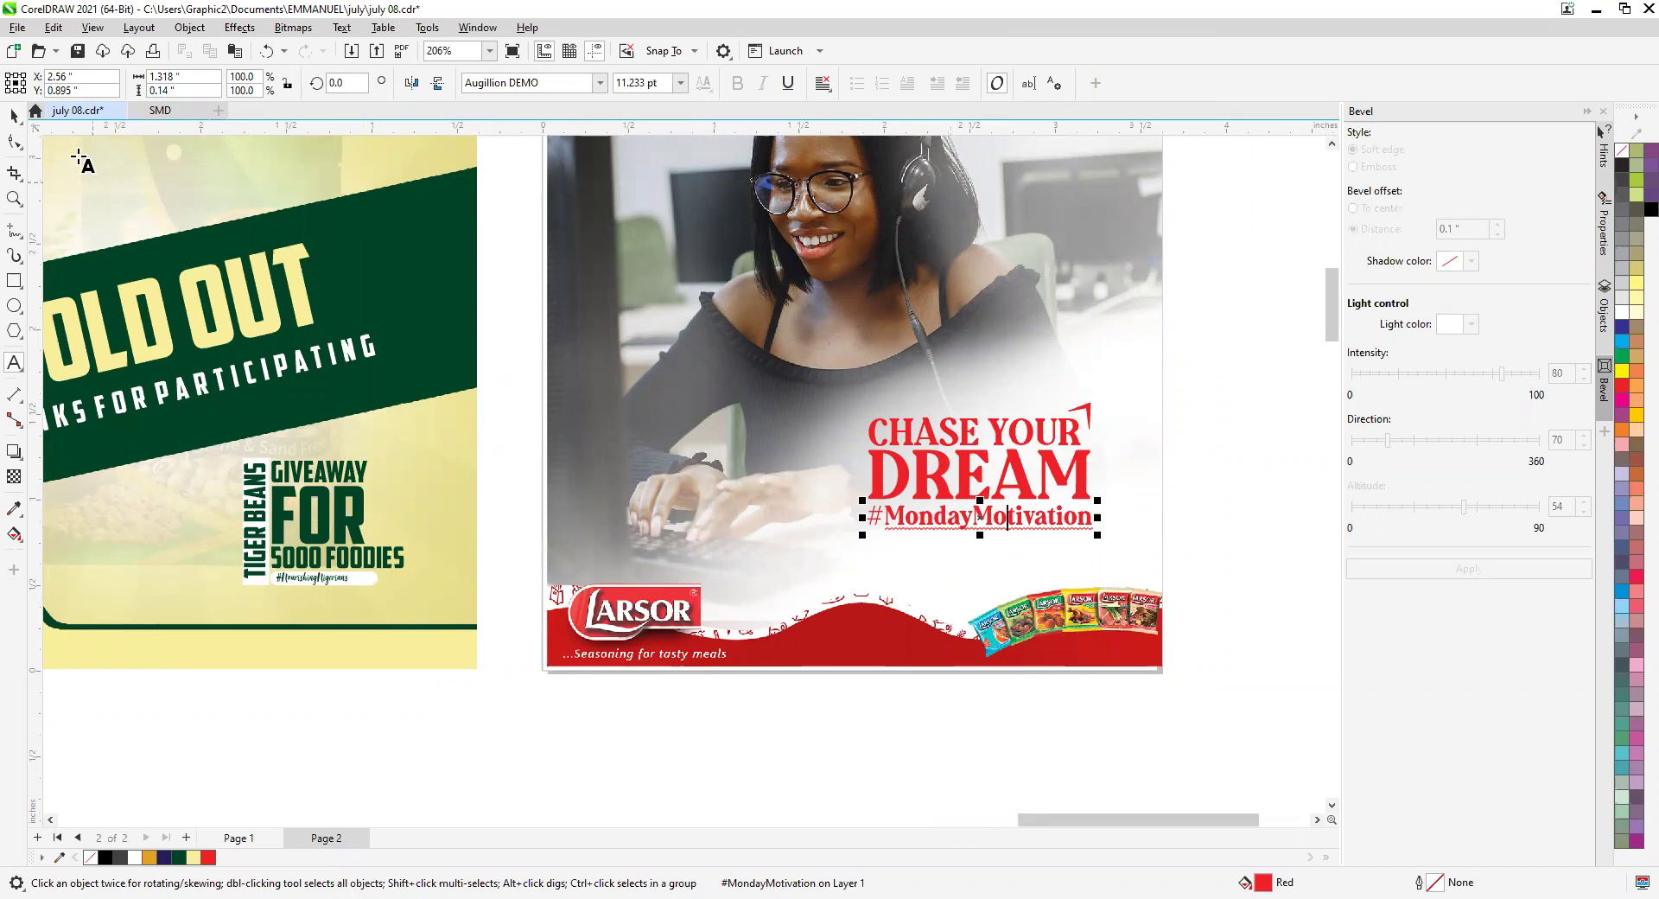
click(13, 115)
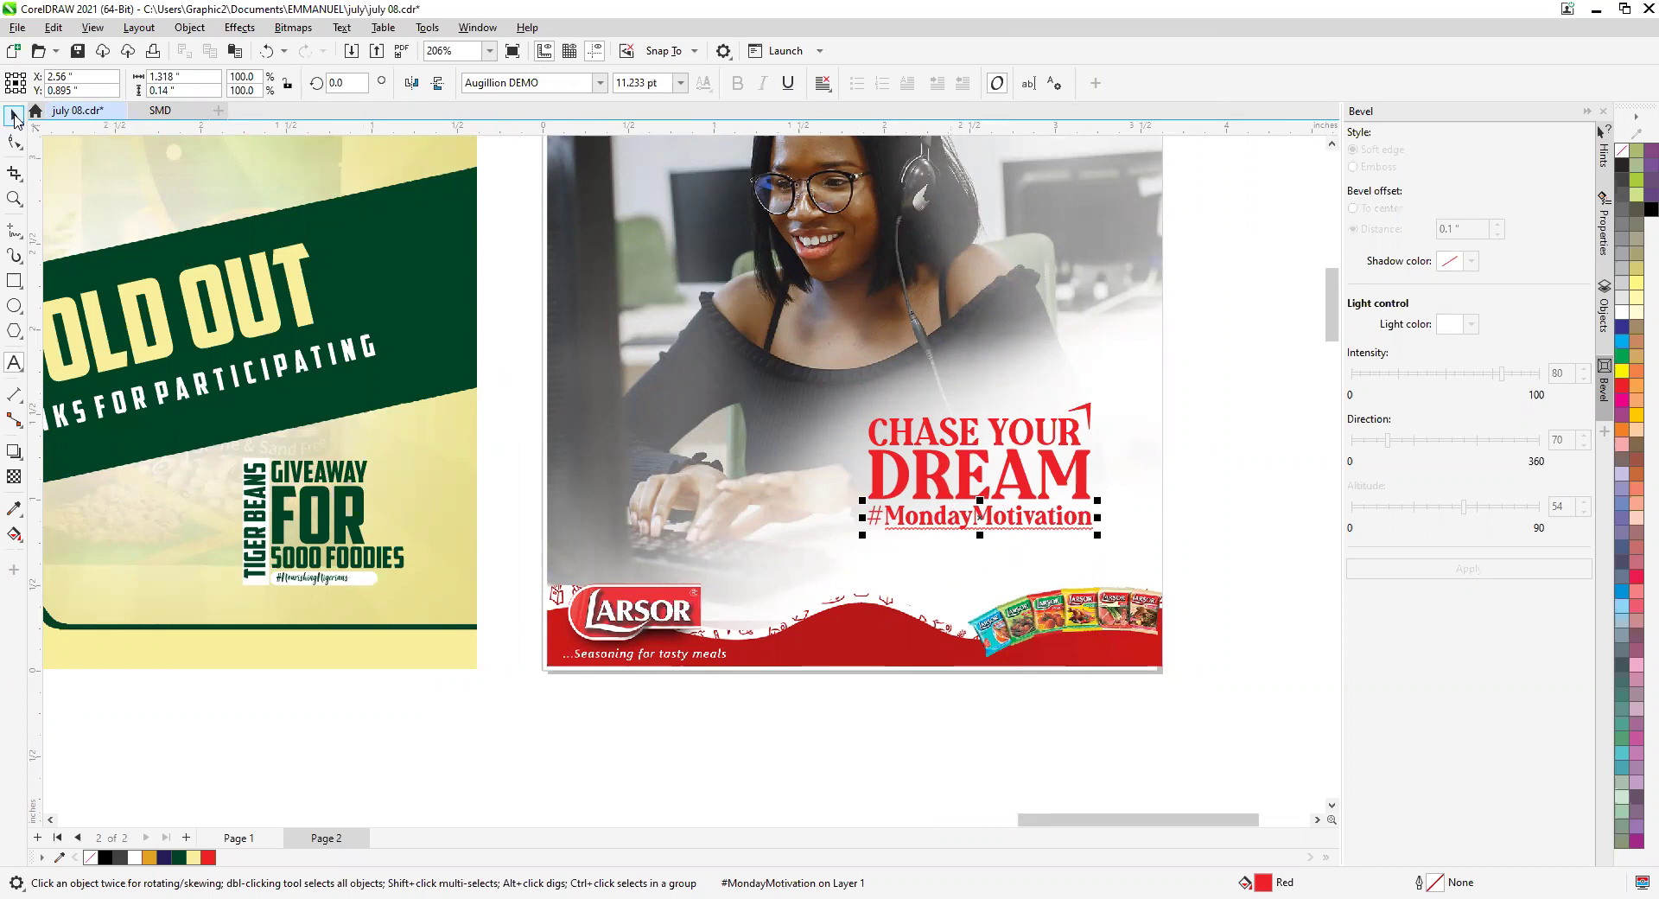
click(880, 694)
scroll(1018, 526, down, 2)
scroll(918, 515, up, 3)
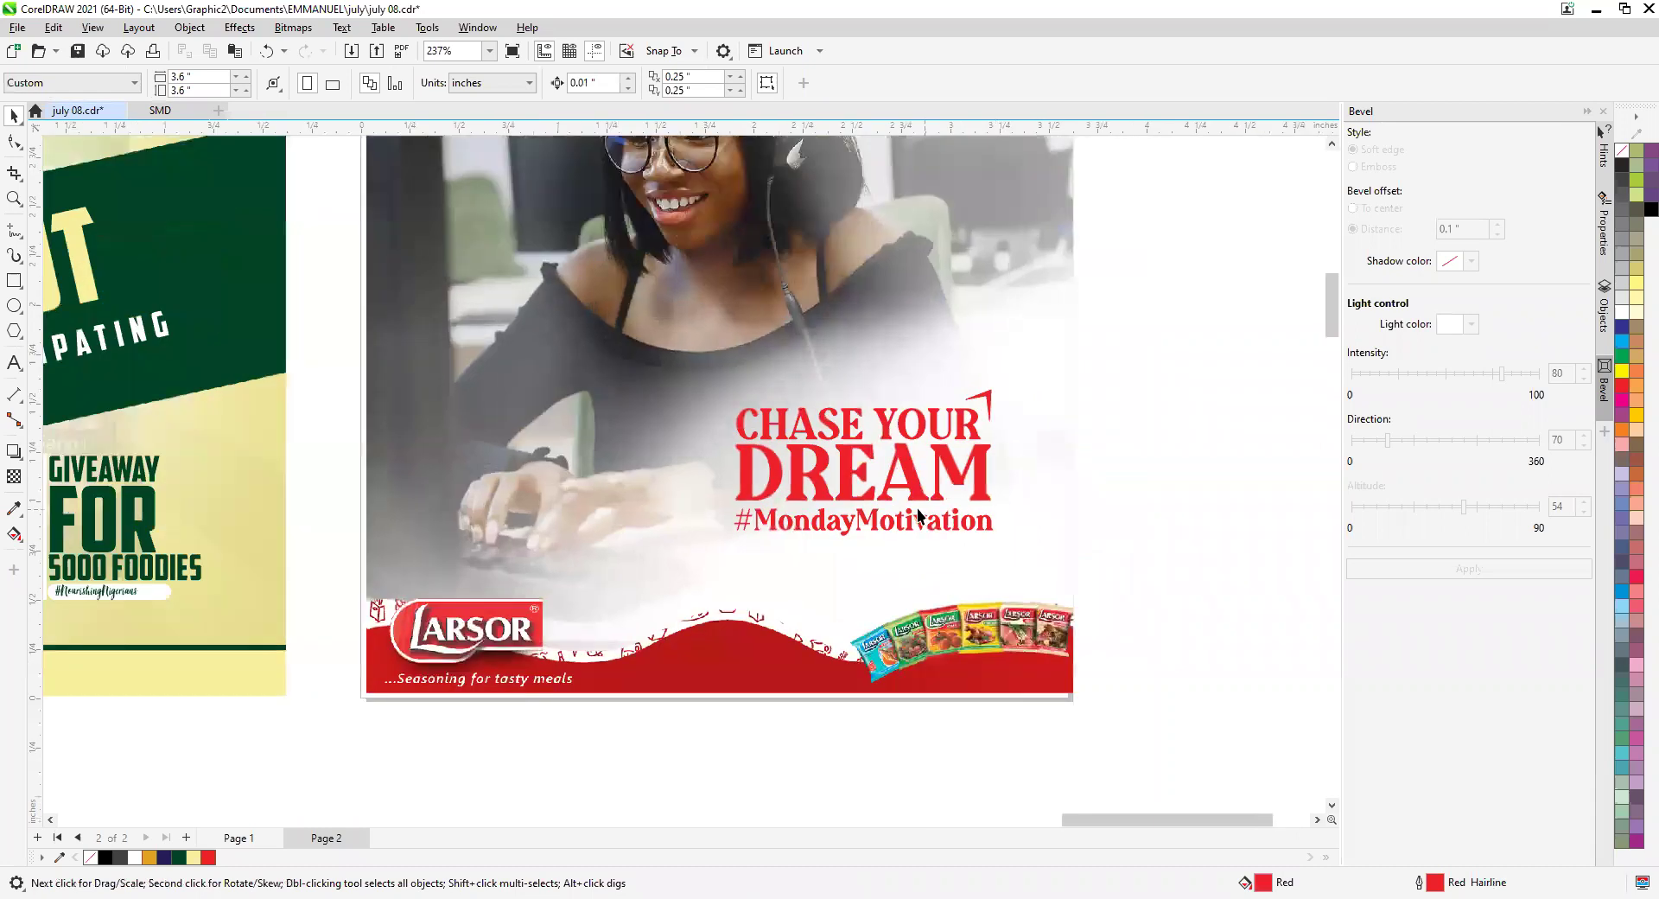
click(920, 519)
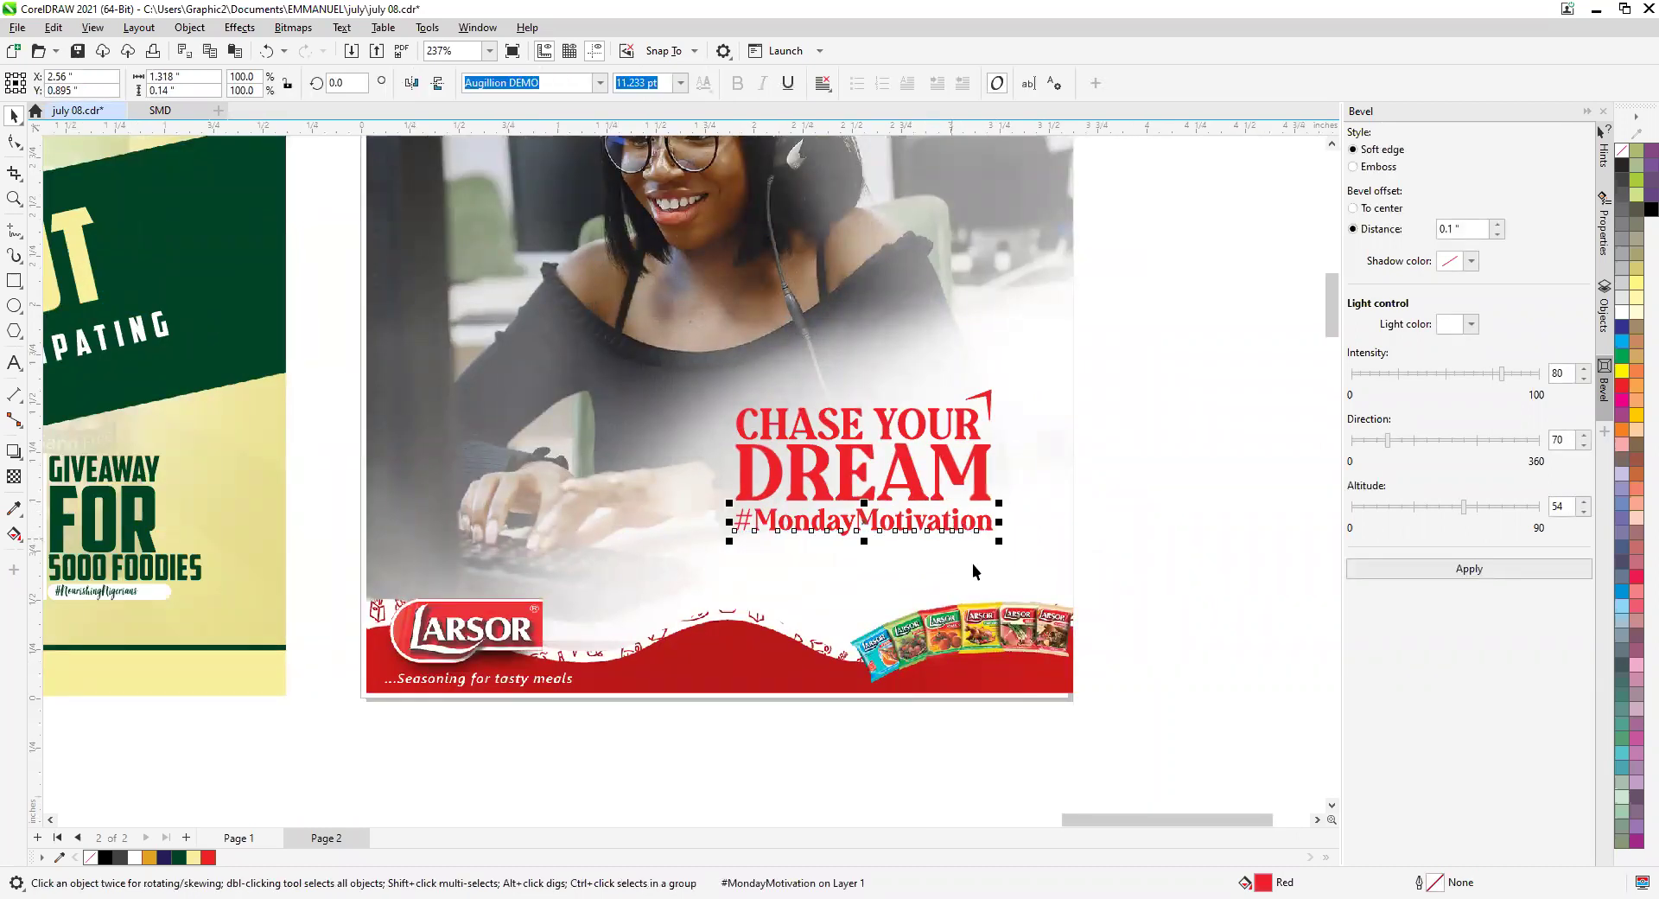
click(1034, 516)
Change the font of the word DREAM on the flyer to Adine Kirnberg.
scroll(993, 514, down, 2)
click(890, 499)
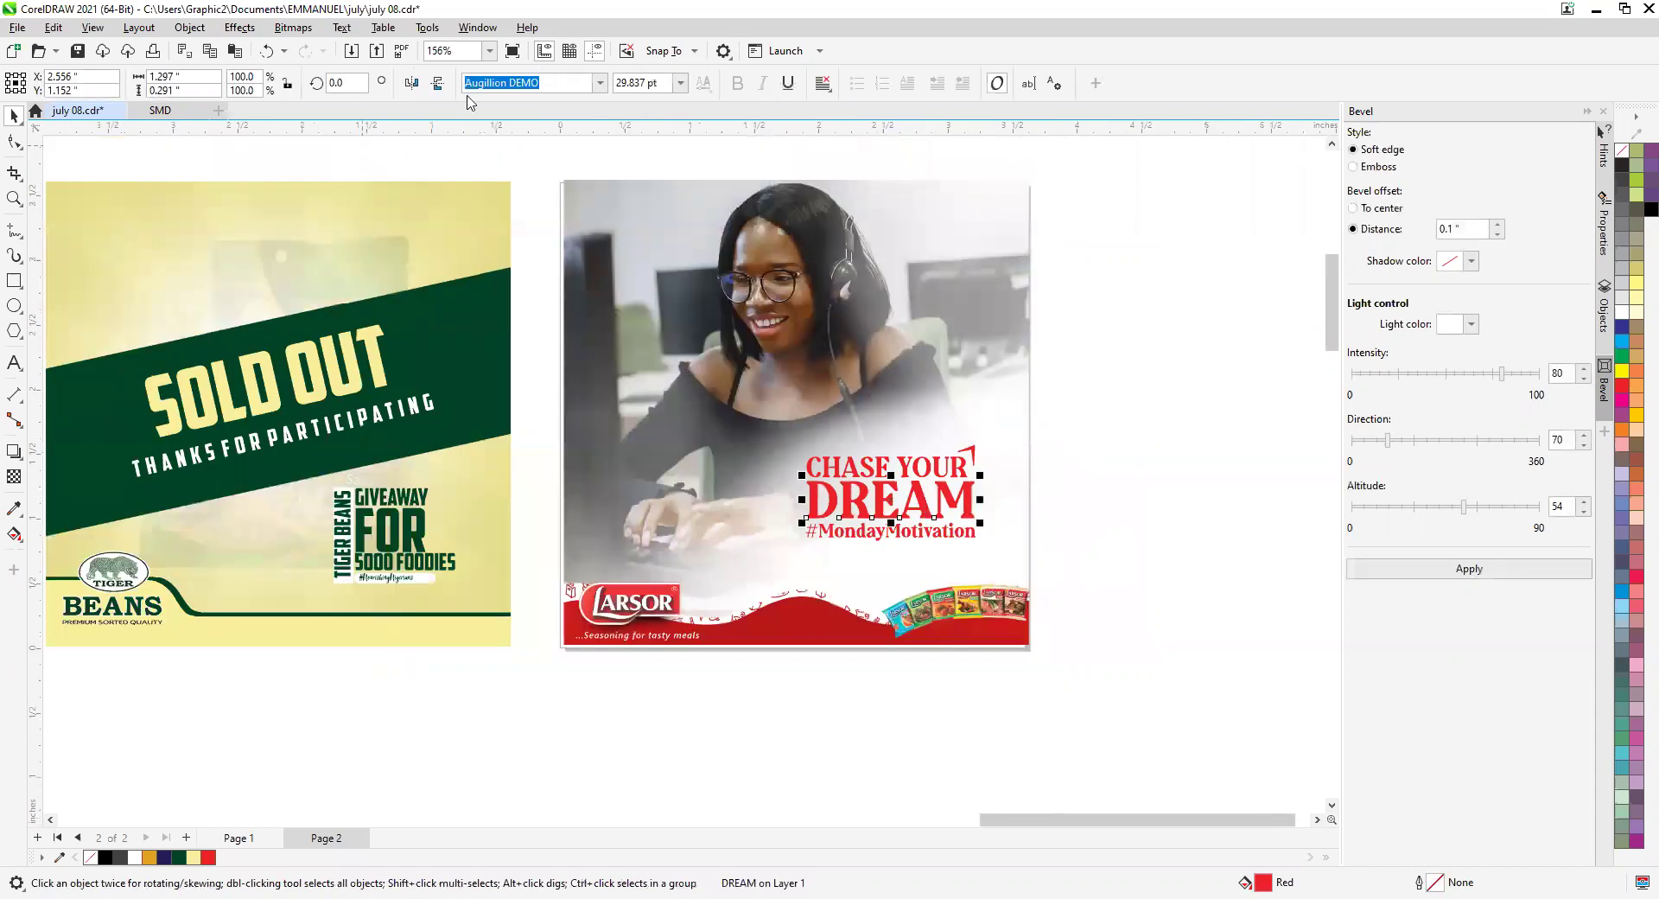
click(598, 84)
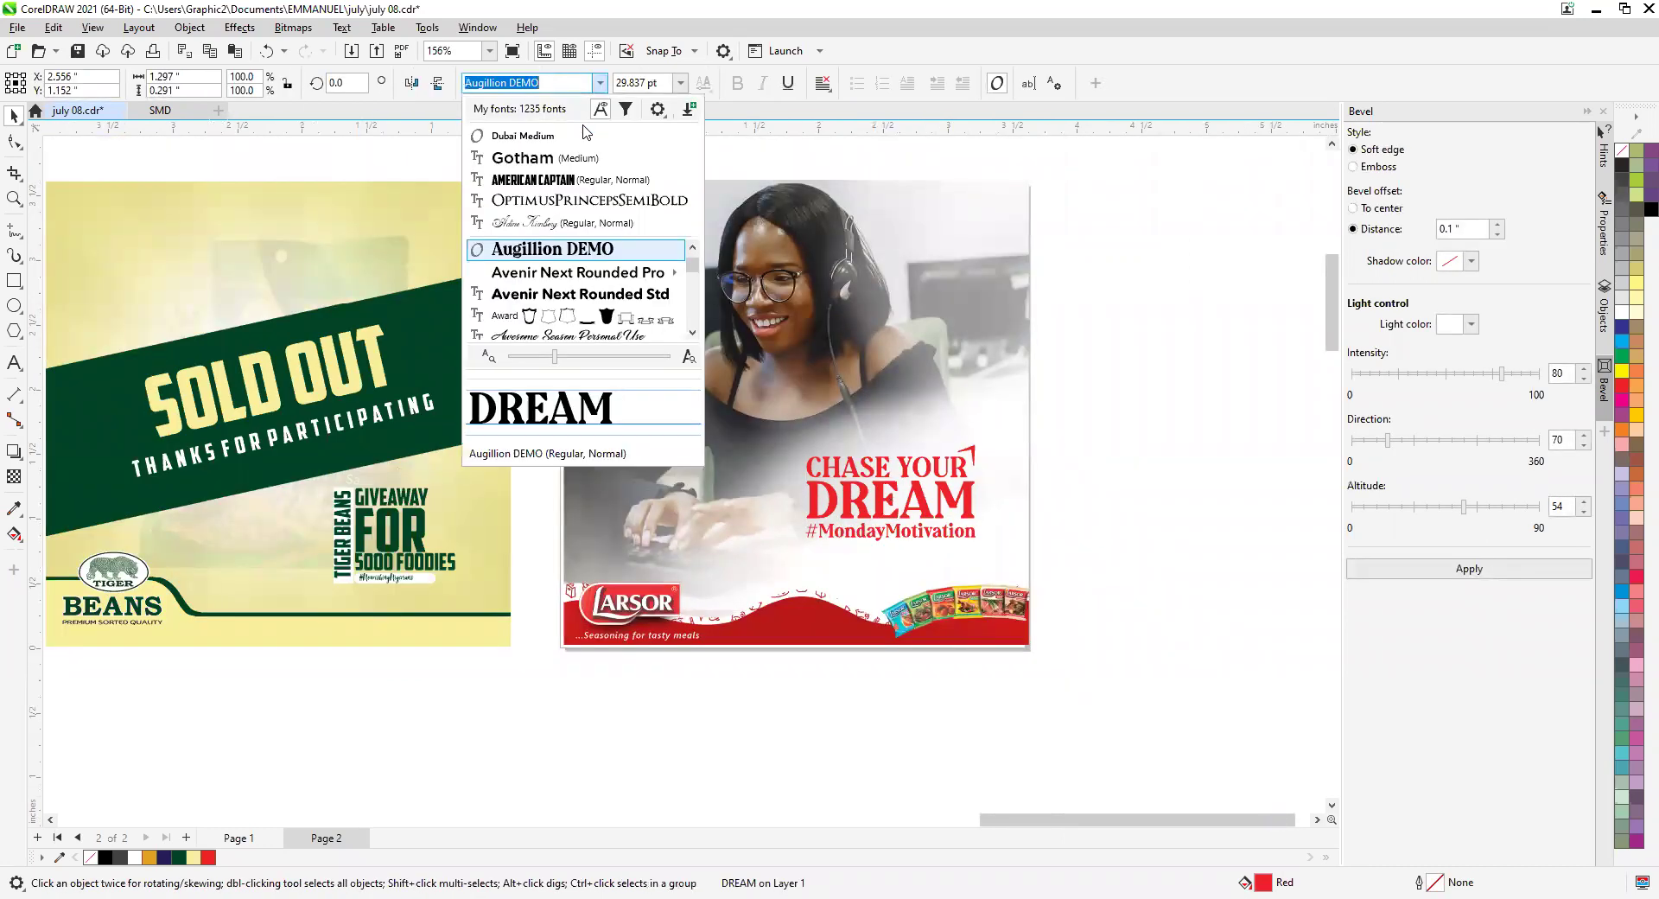
click(588, 226)
scroll(956, 503, up, 2)
drag(954, 513, 924, 498)
Undo the edits back to the grouped flyer and place the Adine Kirnberg DREAM as an extra text above CHASE YOUR.
key(ctrl+z)
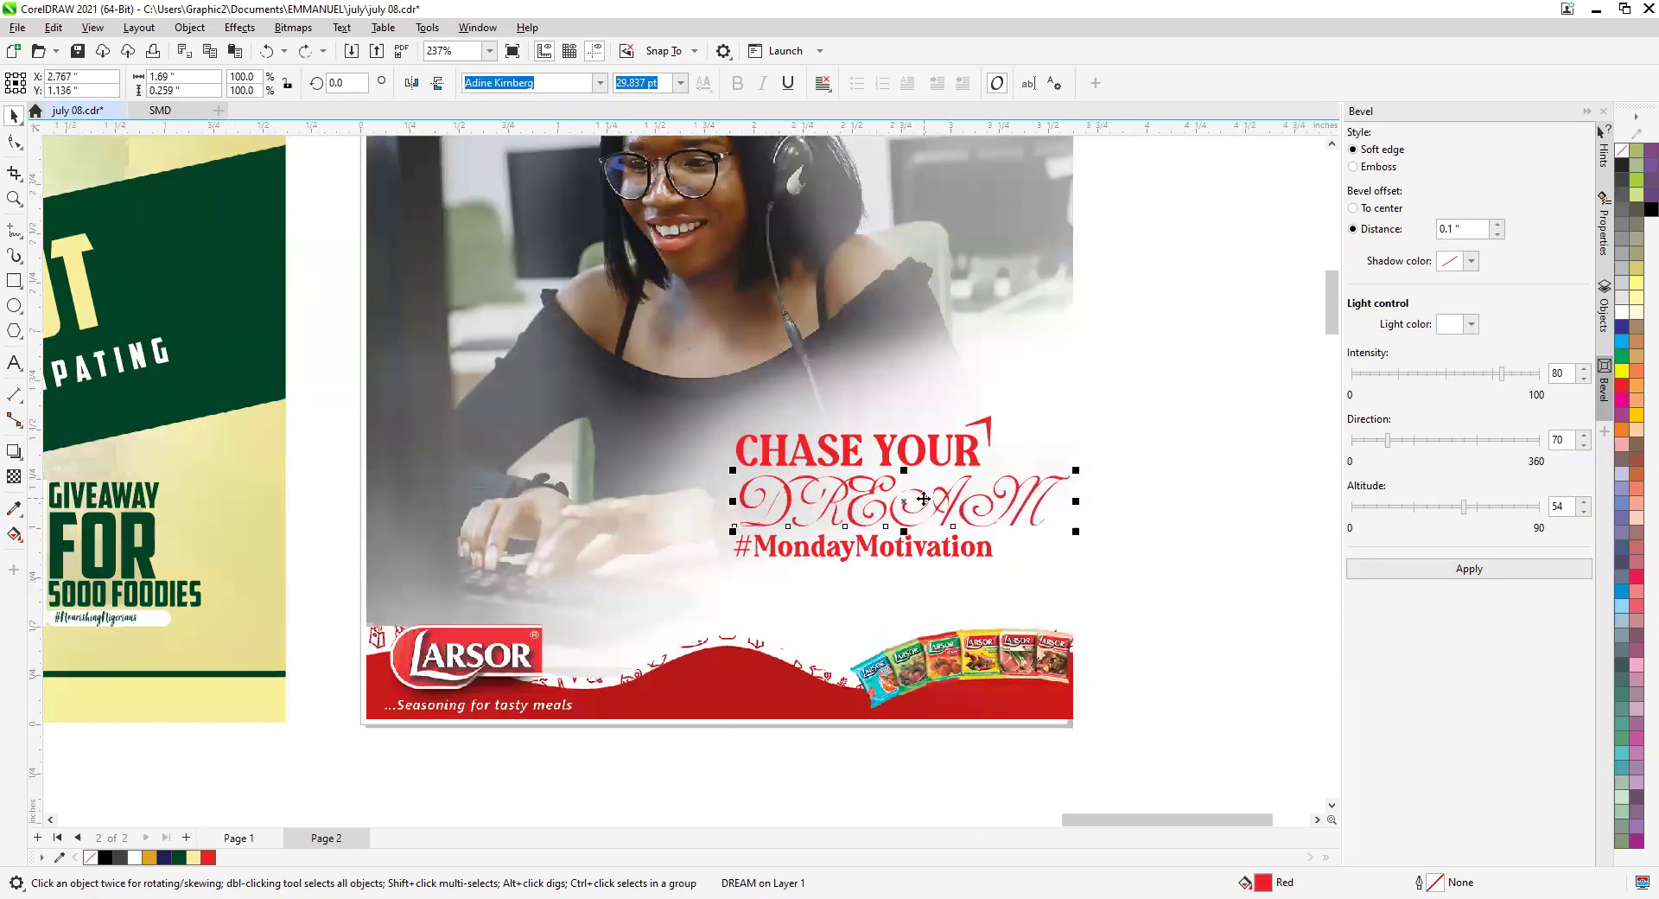
key(ctrl+z)
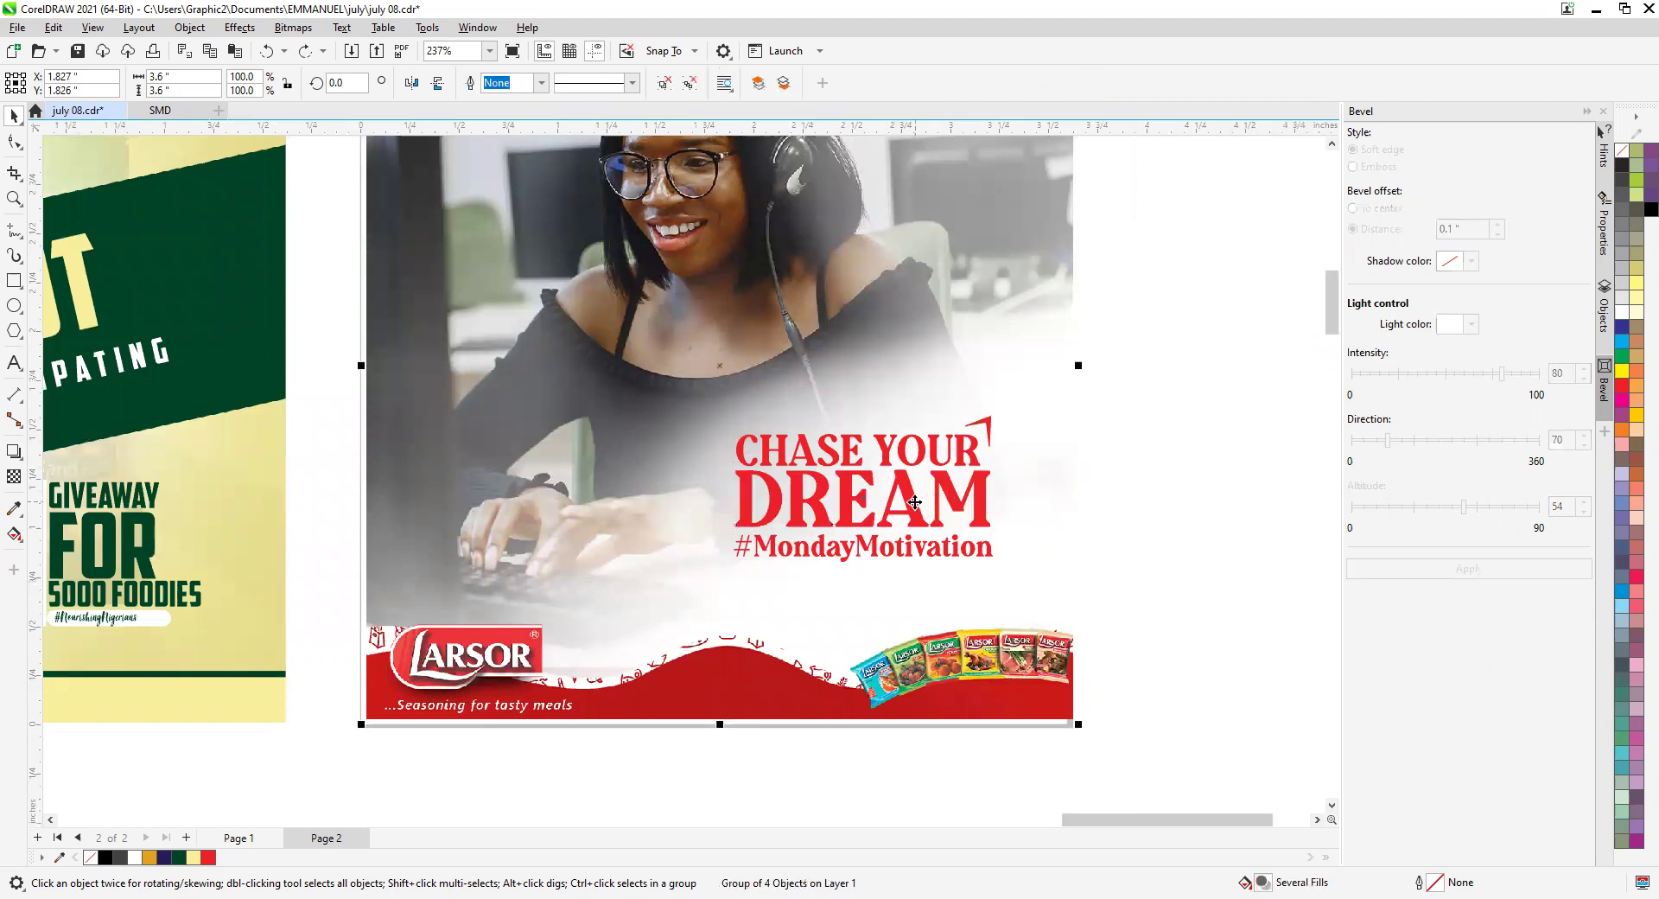
click(1098, 546)
key(ctrl+shift+z)
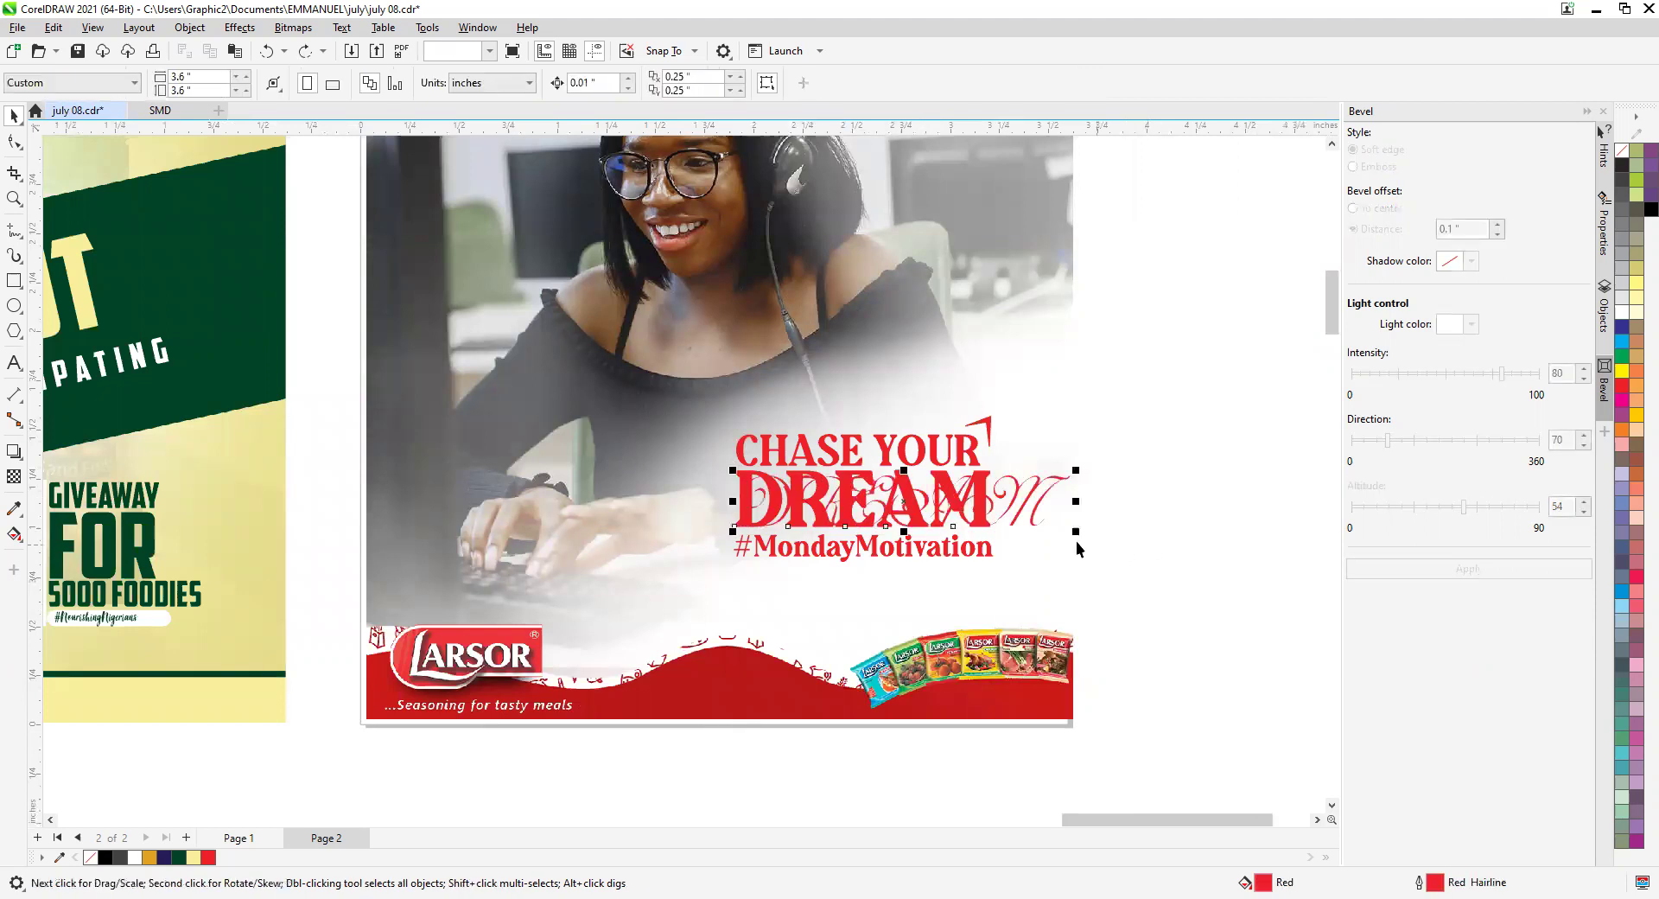
drag(1035, 499, 1015, 362)
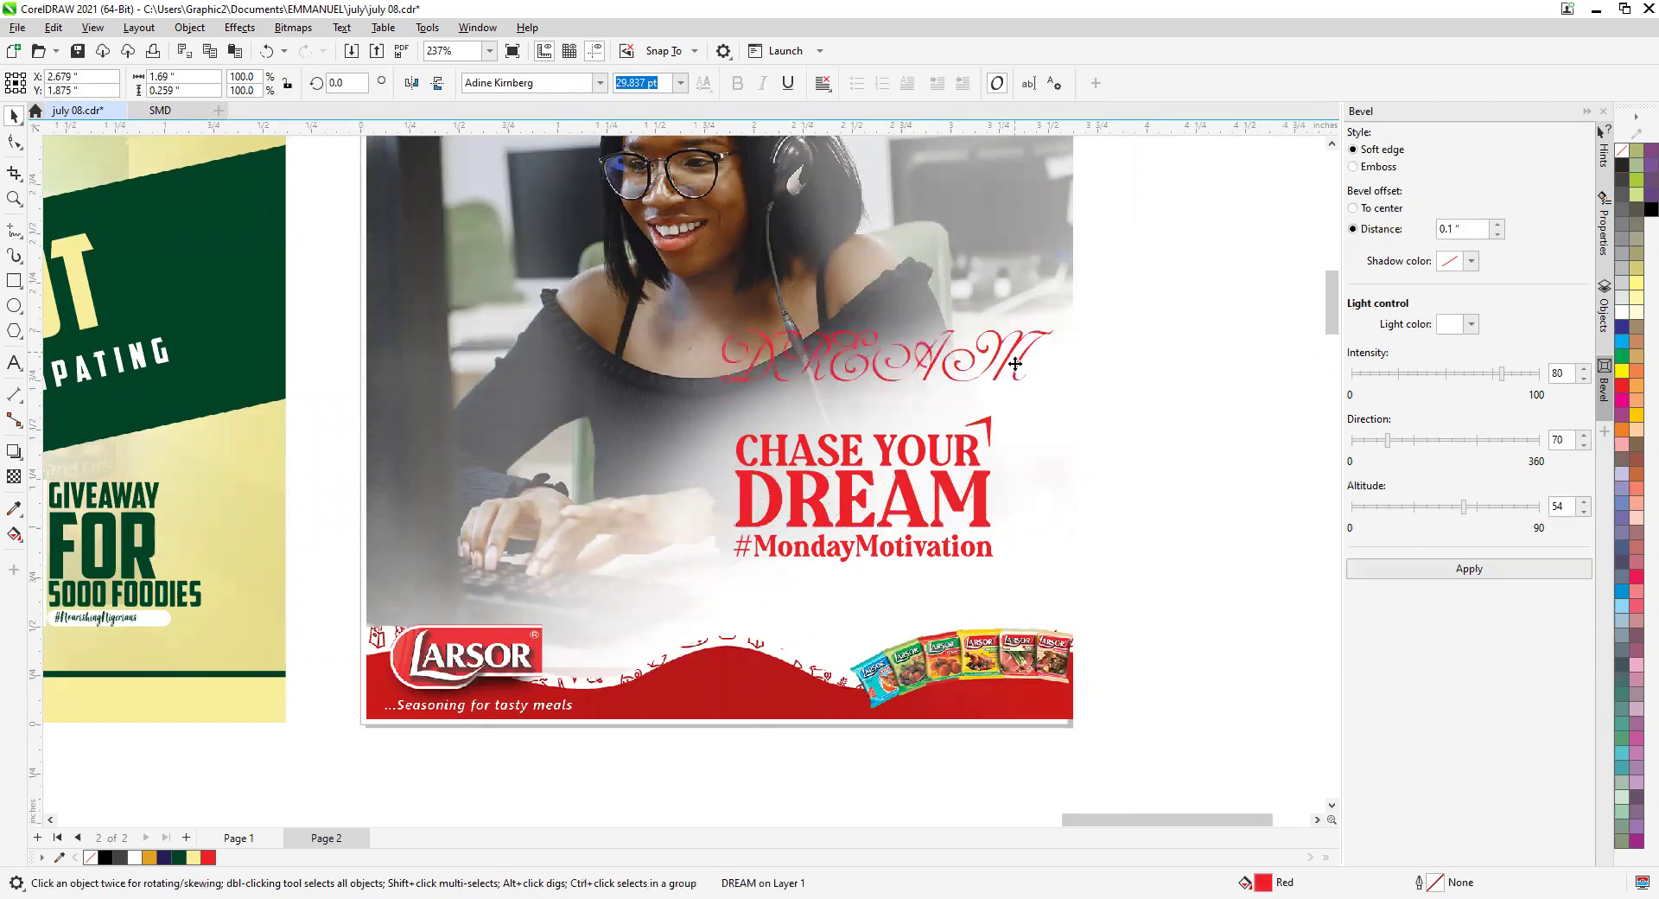
Ungroup the CHASE YOUR DREAM flyer again into separate objects.
click(976, 495)
click(978, 501)
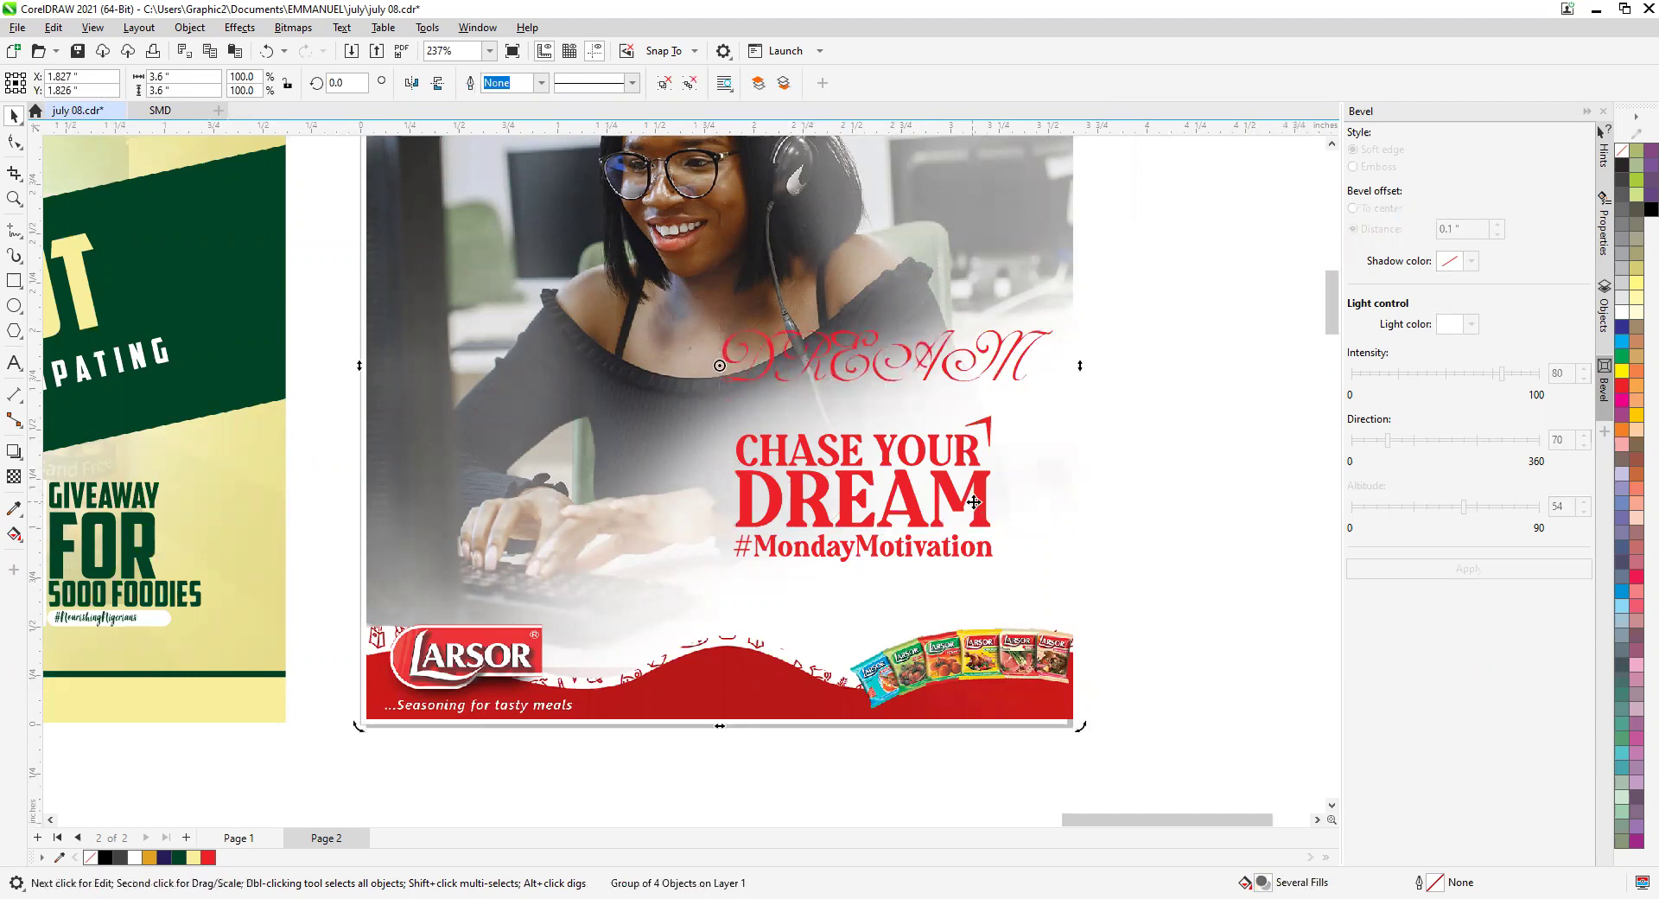
click(1165, 549)
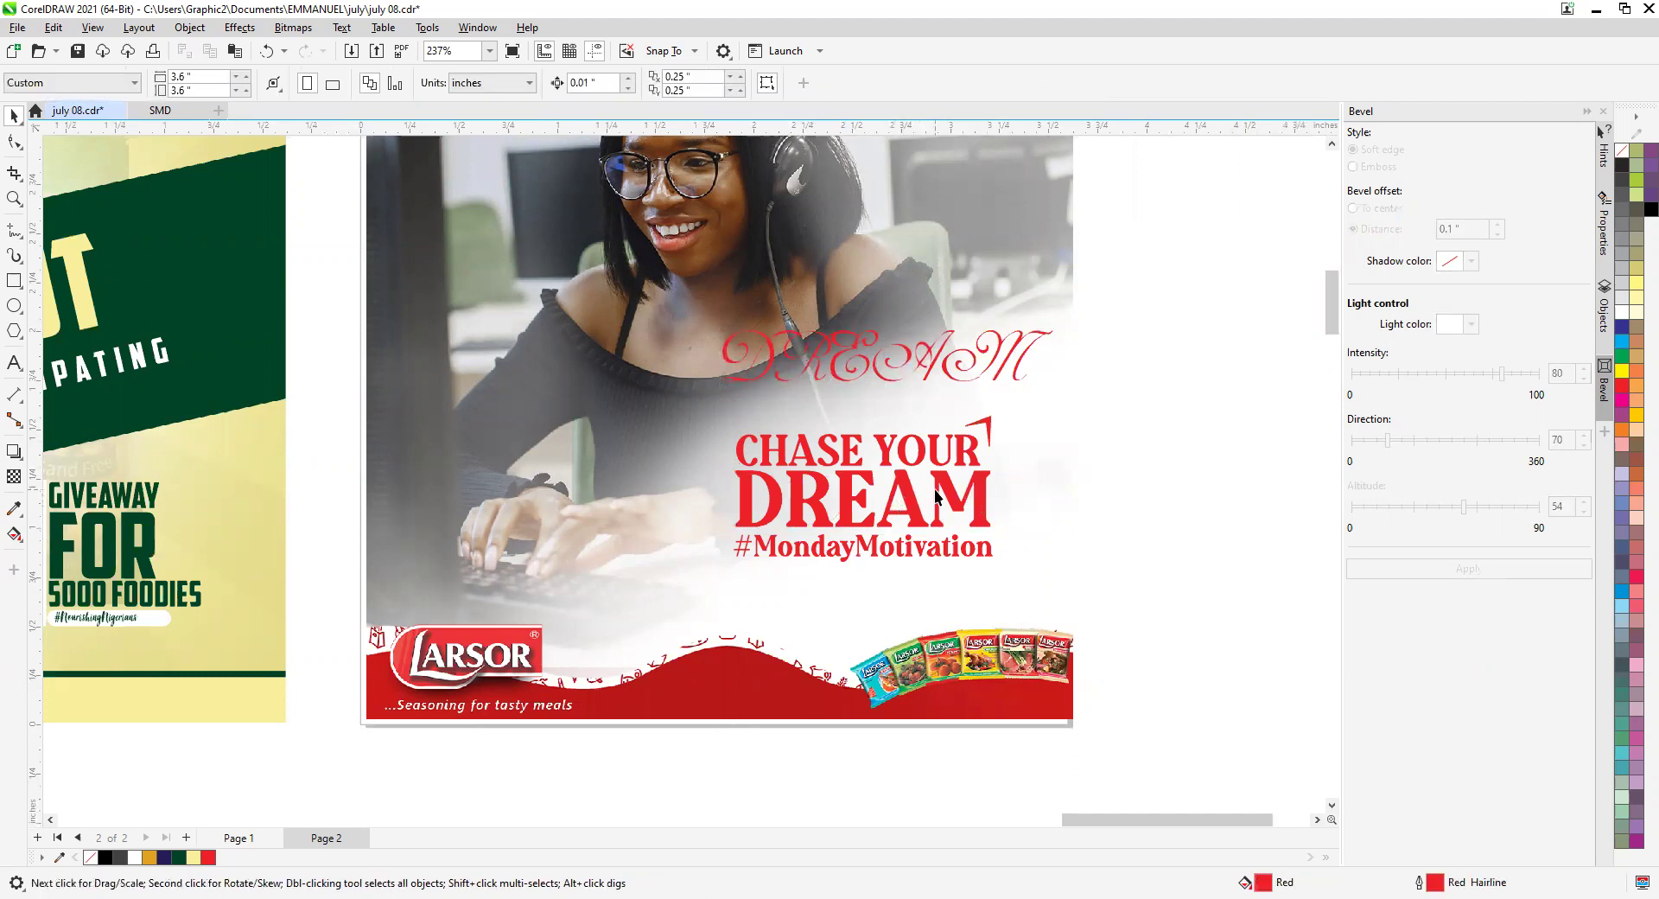
click(944, 494)
click(970, 492)
right_click(970, 491)
click(1078, 449)
Move the bold DREAM up onto the photo and put the script DREAM between CHASE YOUR and #MondayMotivation.
drag(987, 501, 753, 301)
click(942, 366)
drag(942, 365, 959, 518)
click(1206, 534)
scroll(994, 479, down, 3)
scroll(993, 485, up, 3)
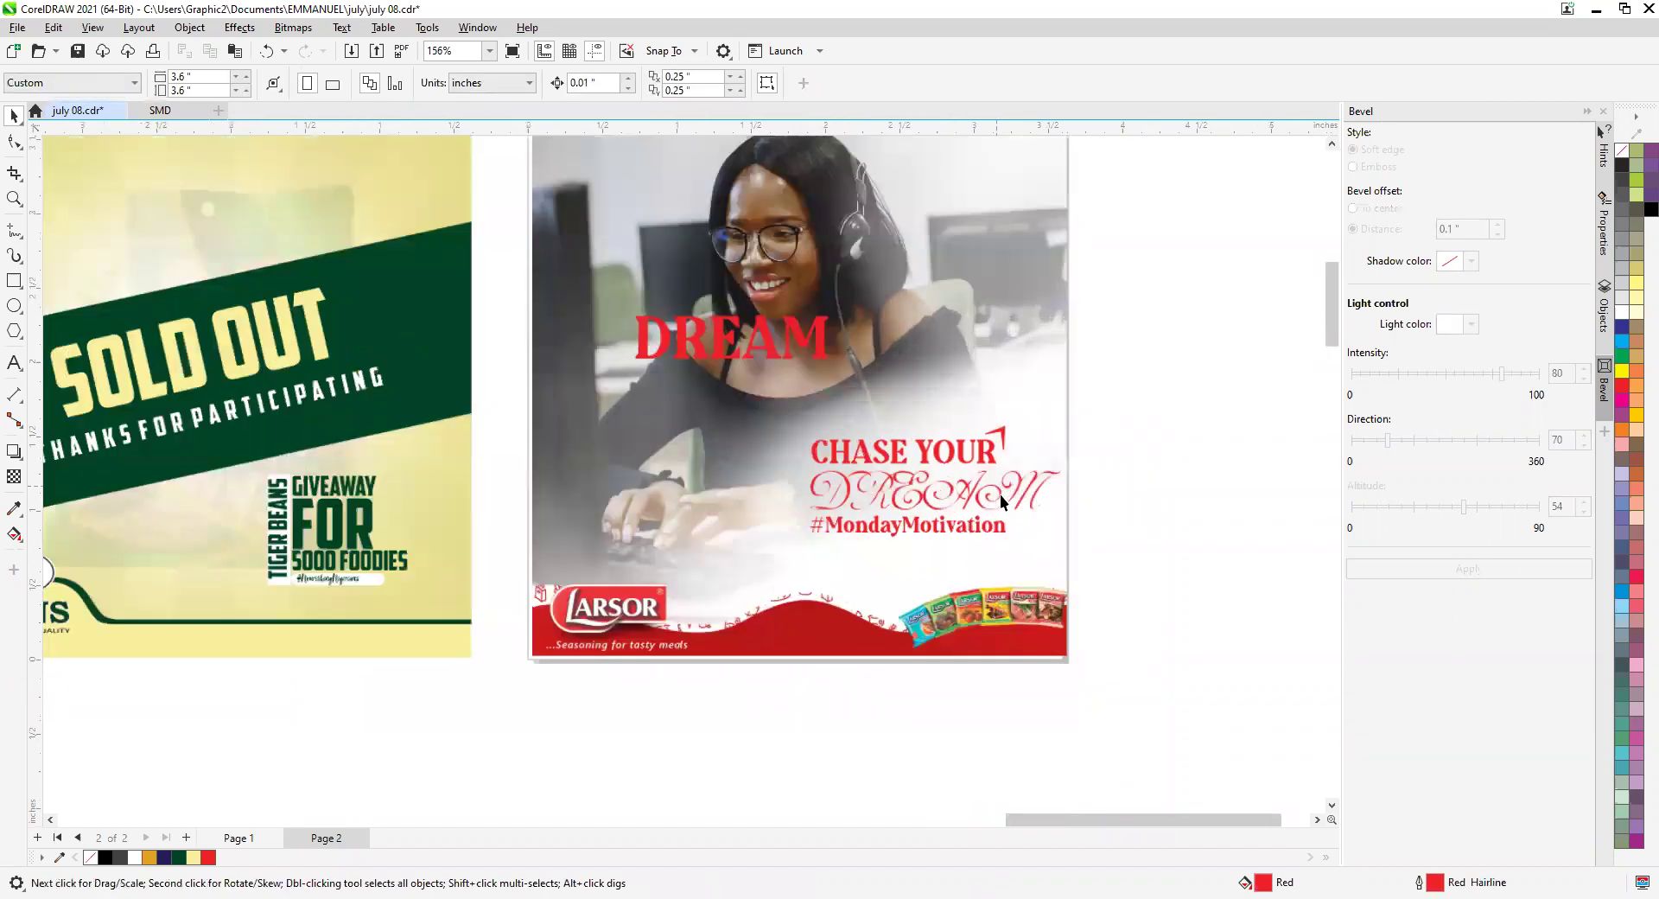
scroll(999, 506, up, 1)
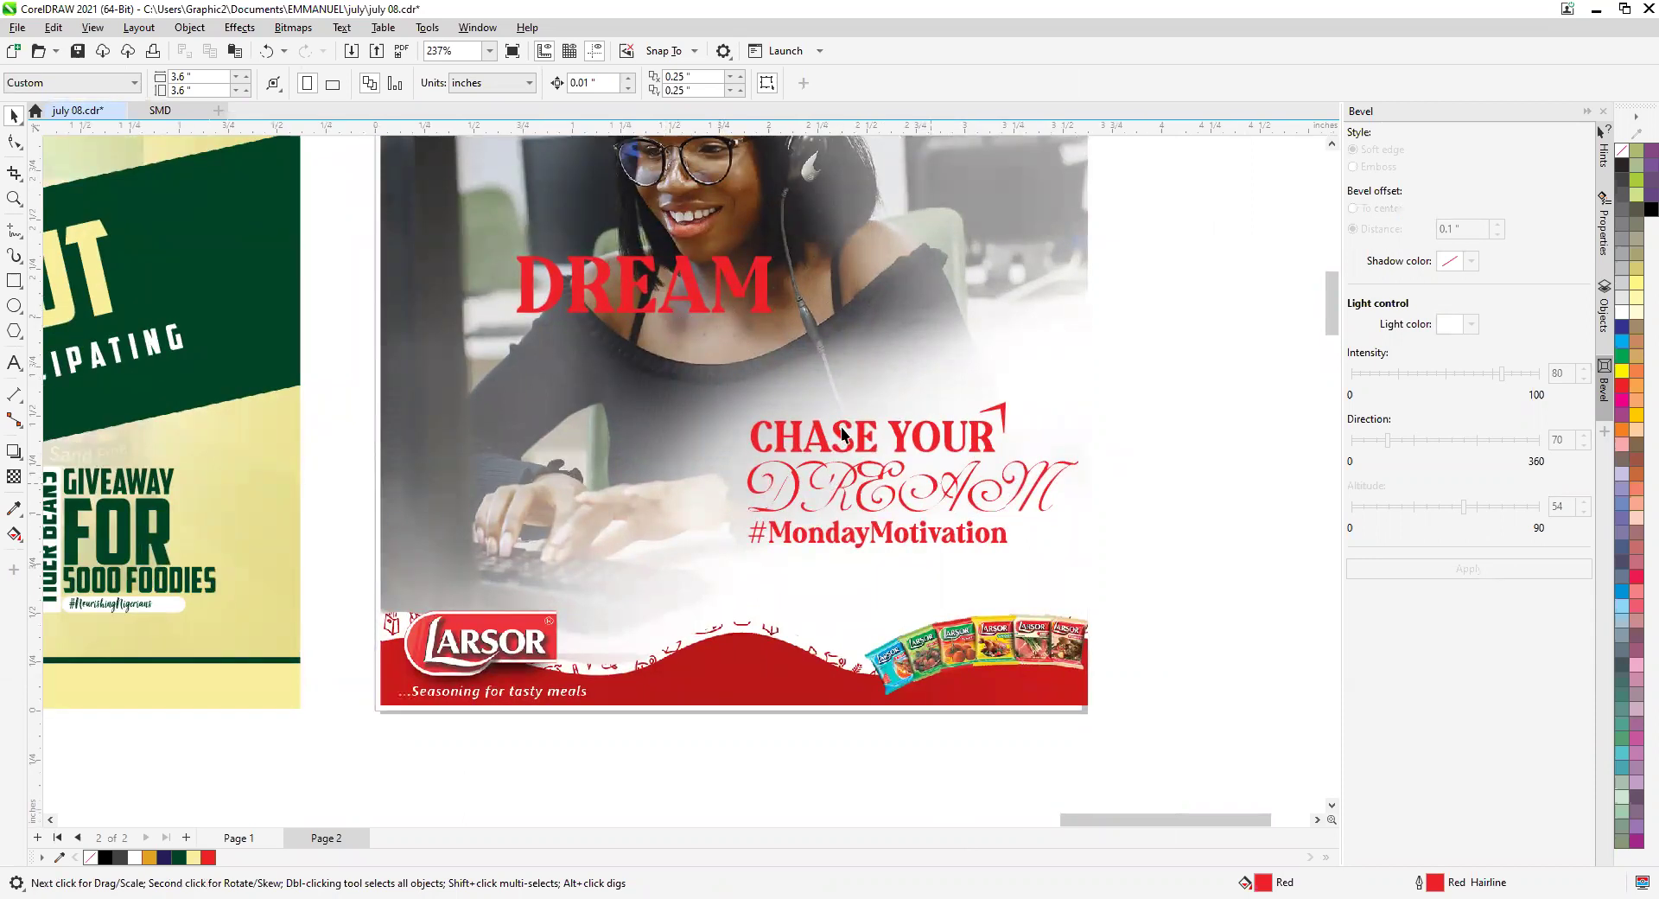
Move the bold DREAM from the photo to just below the #MondayMotivation line.
click(730, 274)
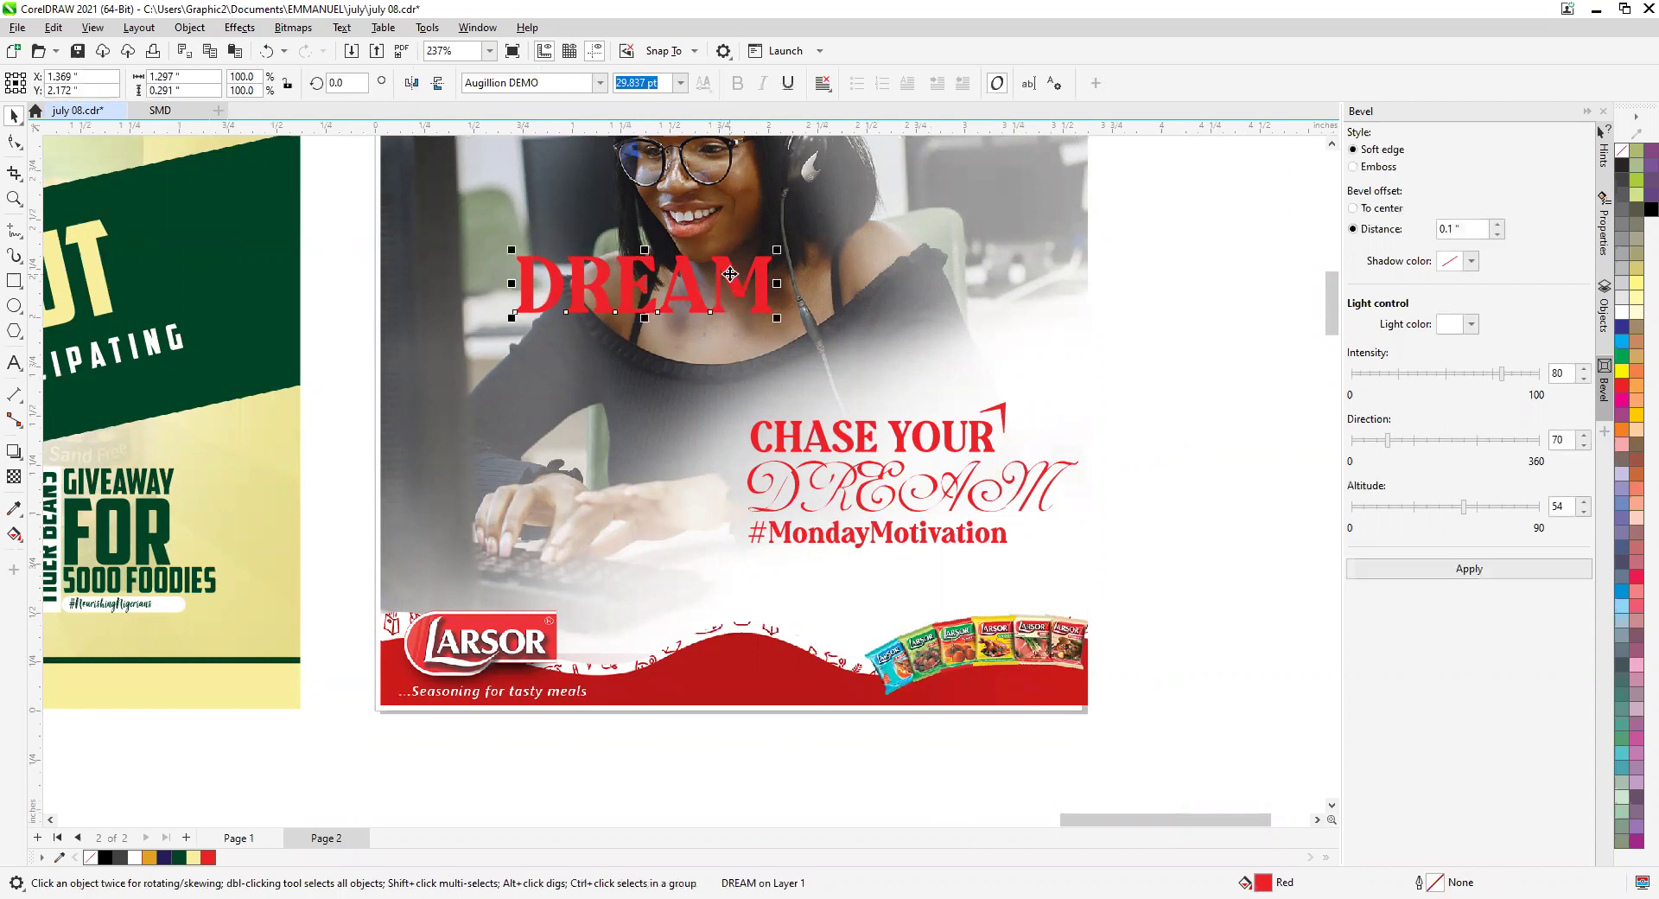
drag(719, 278, 951, 577)
click(1189, 601)
scroll(925, 553, up, 1)
scroll(924, 553, down, 3)
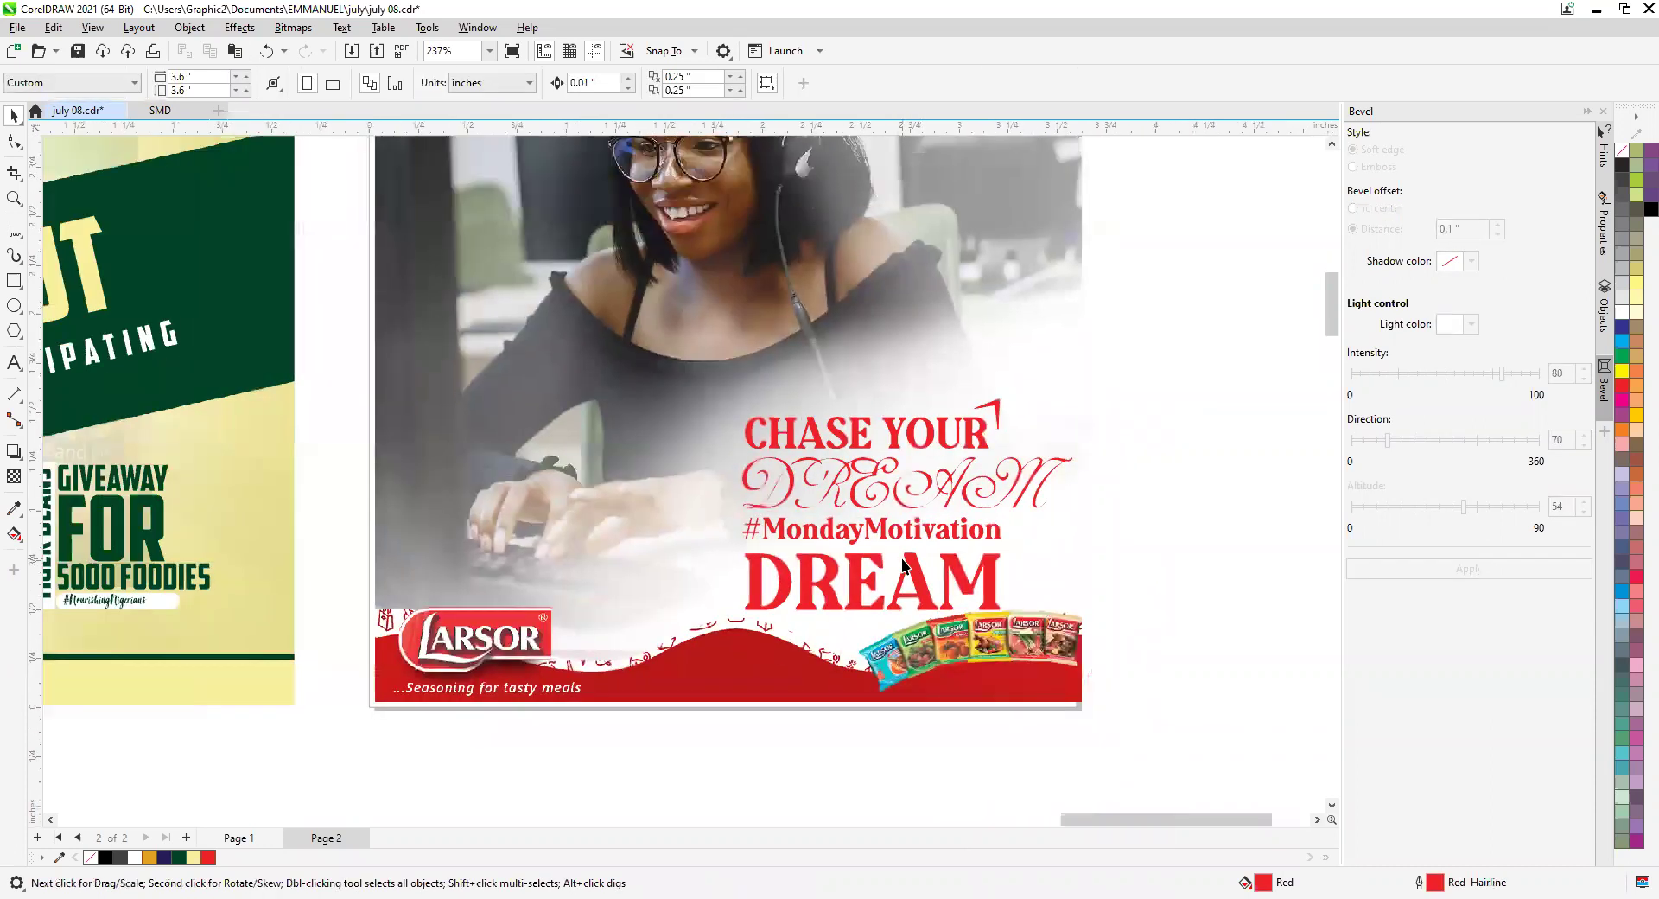
scroll(968, 576, up, 1)
scroll(916, 570, up, 1)
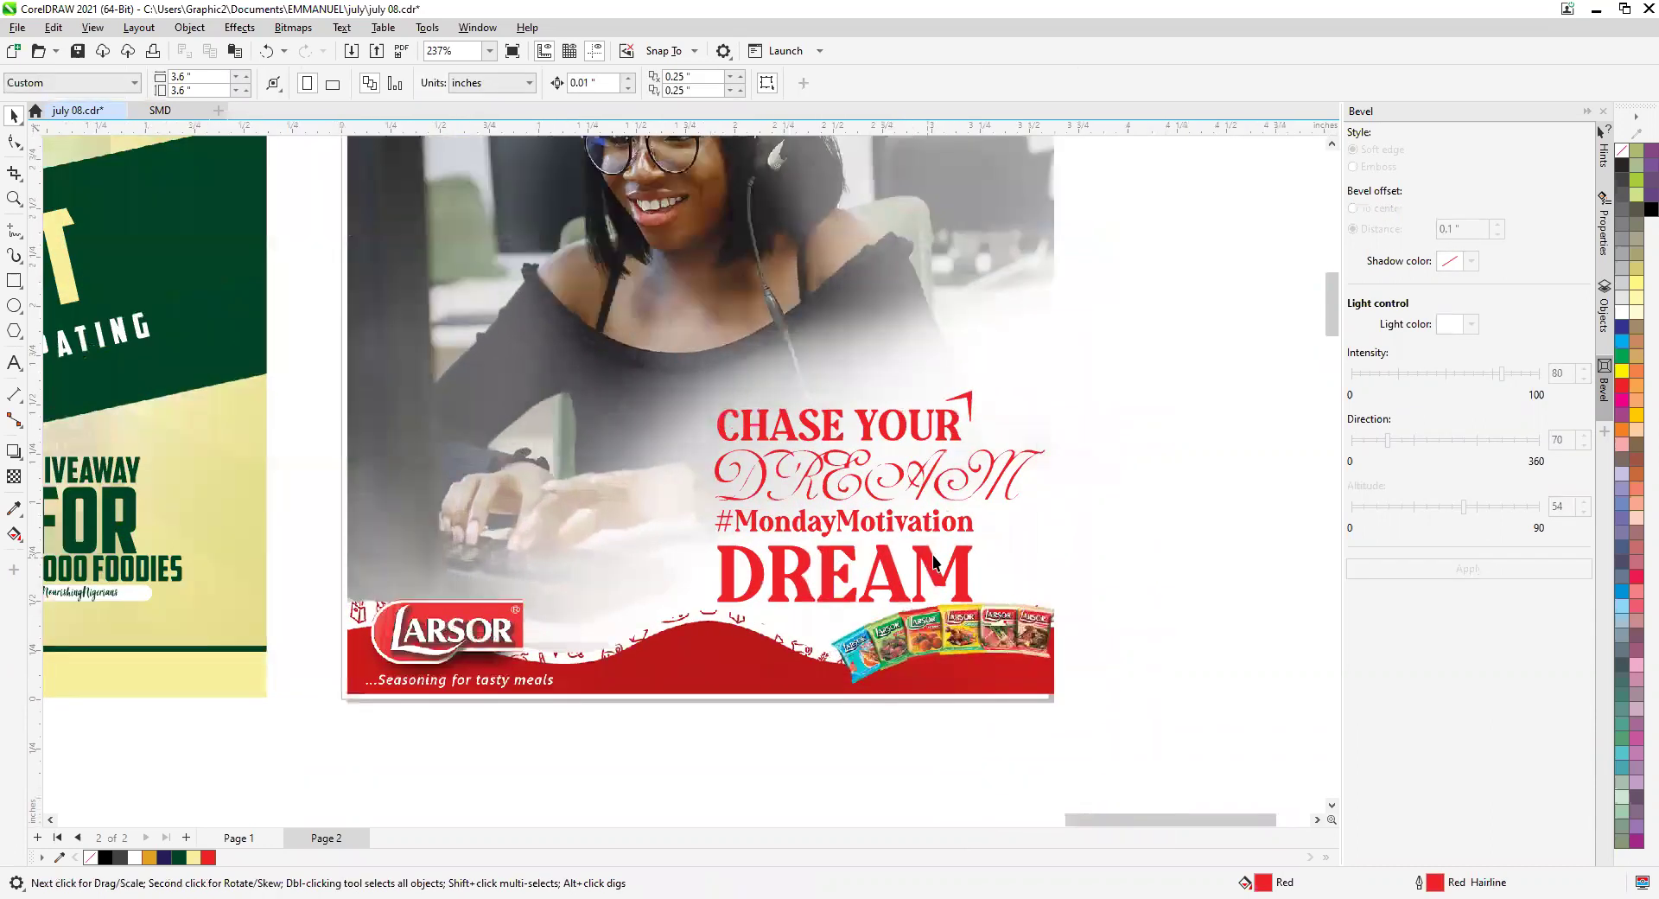
Convert the bold DREAM text below #MondayMotivation to curves.
click(926, 474)
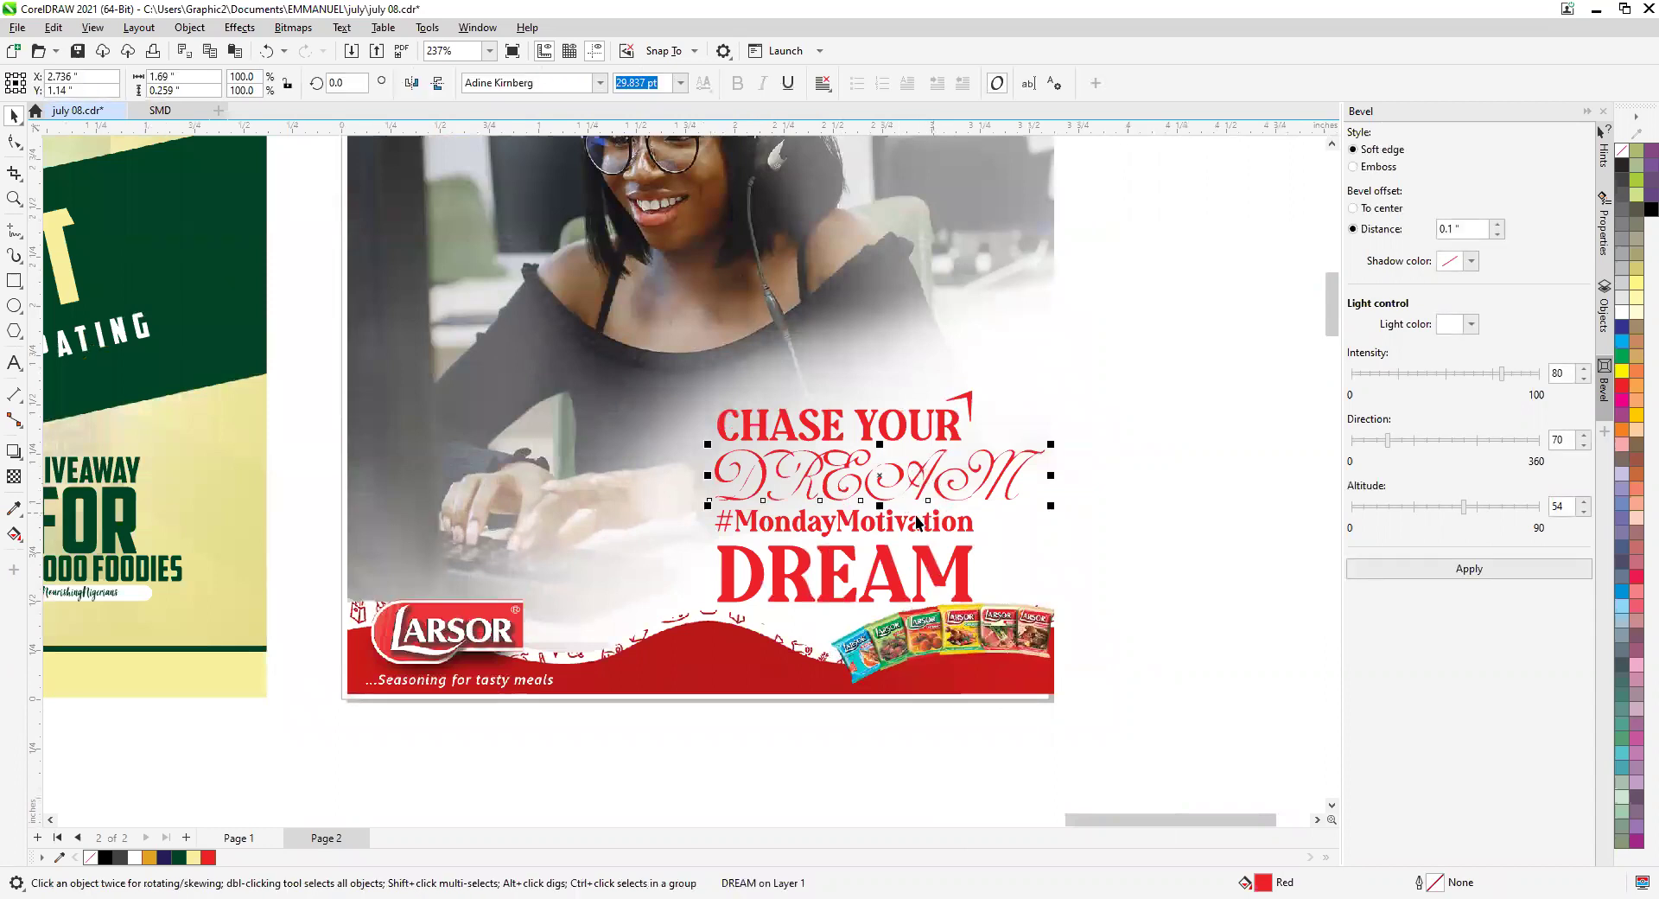
click(885, 567)
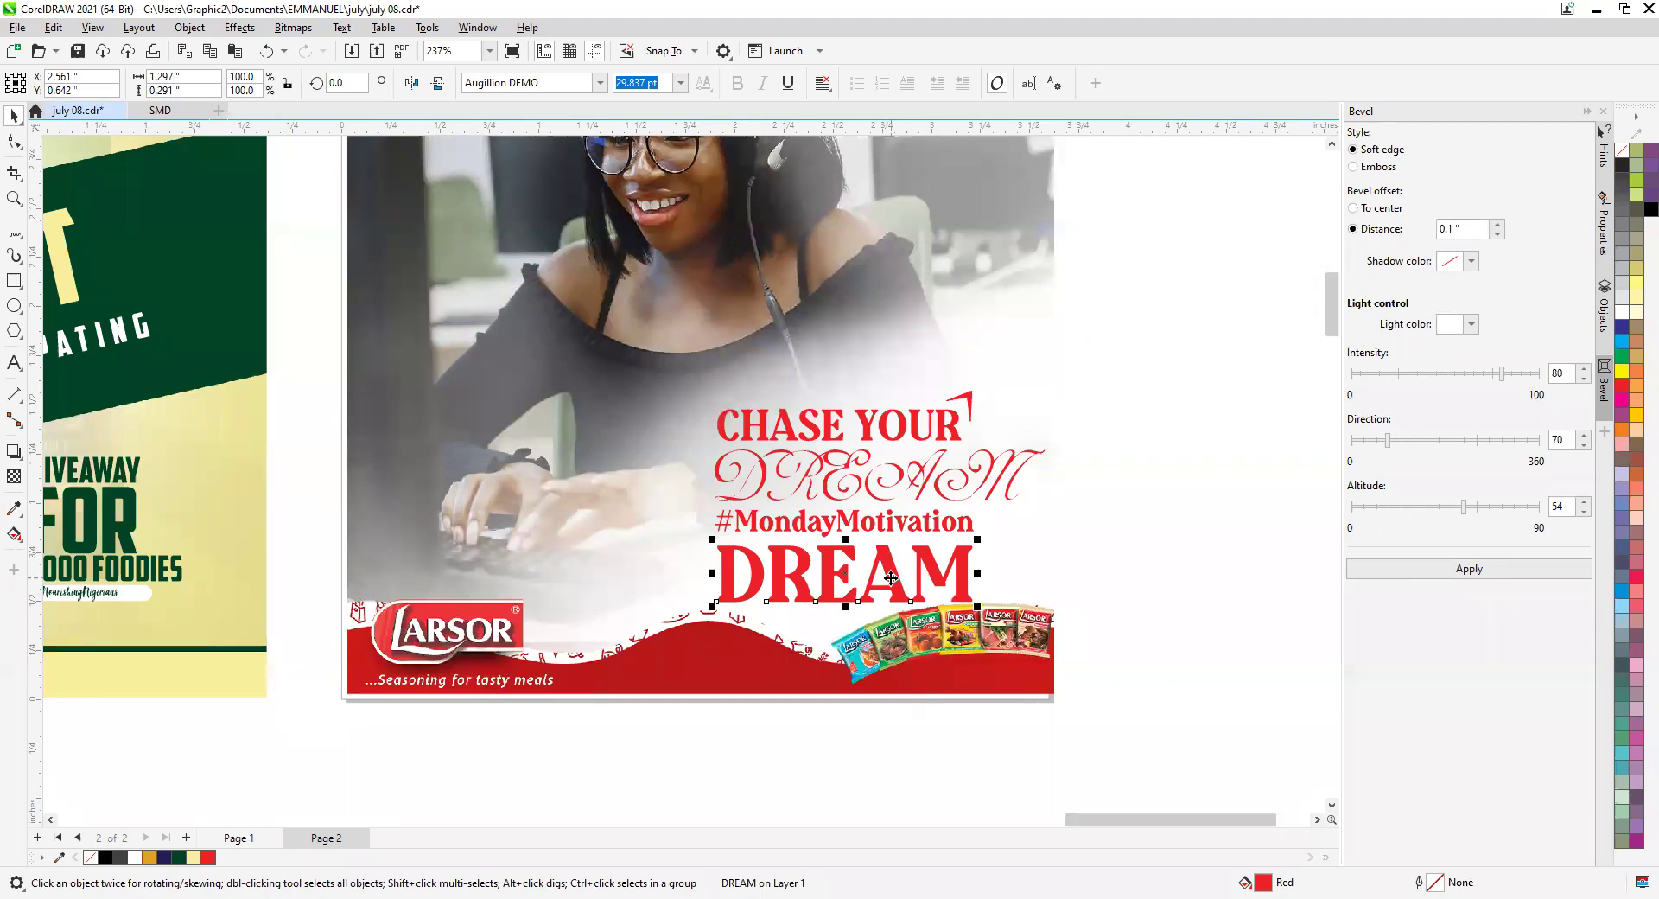
key(ctrl+q)
click(1141, 612)
scroll(947, 574, up, 1)
Reshape the M of the bold DREAM with the Shape tool by pulling its lower and upper right corner nodes.
click(947, 573)
click(939, 571)
key(F10)
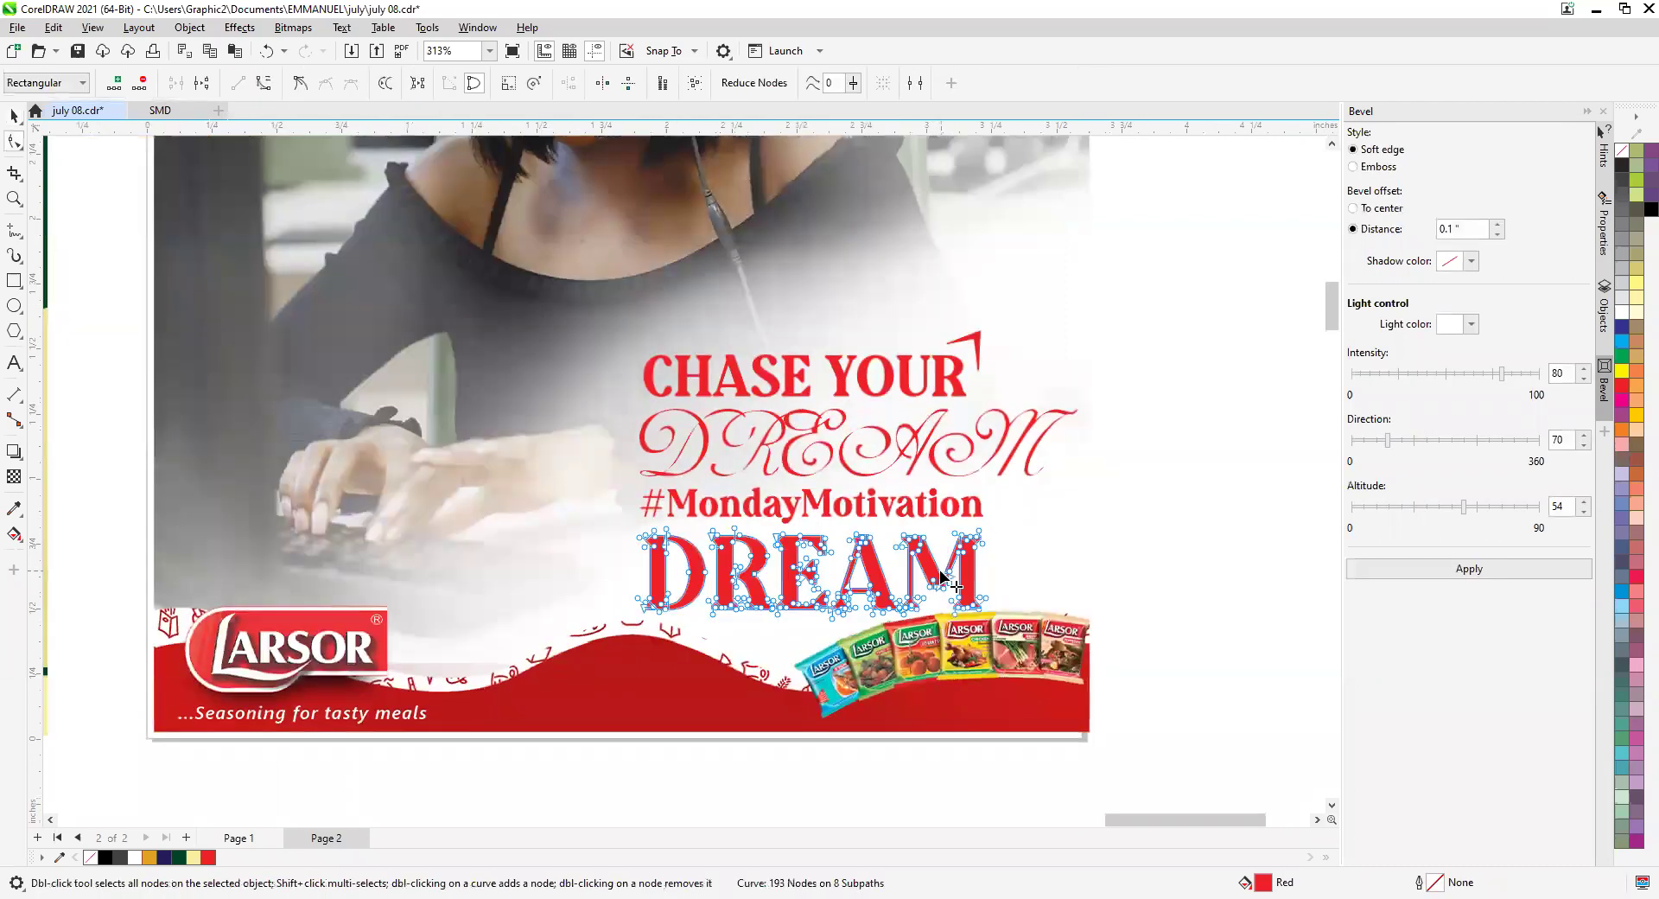
scroll(931, 593, up, 1)
drag(1013, 614, 1016, 556)
drag(1014, 500, 1029, 485)
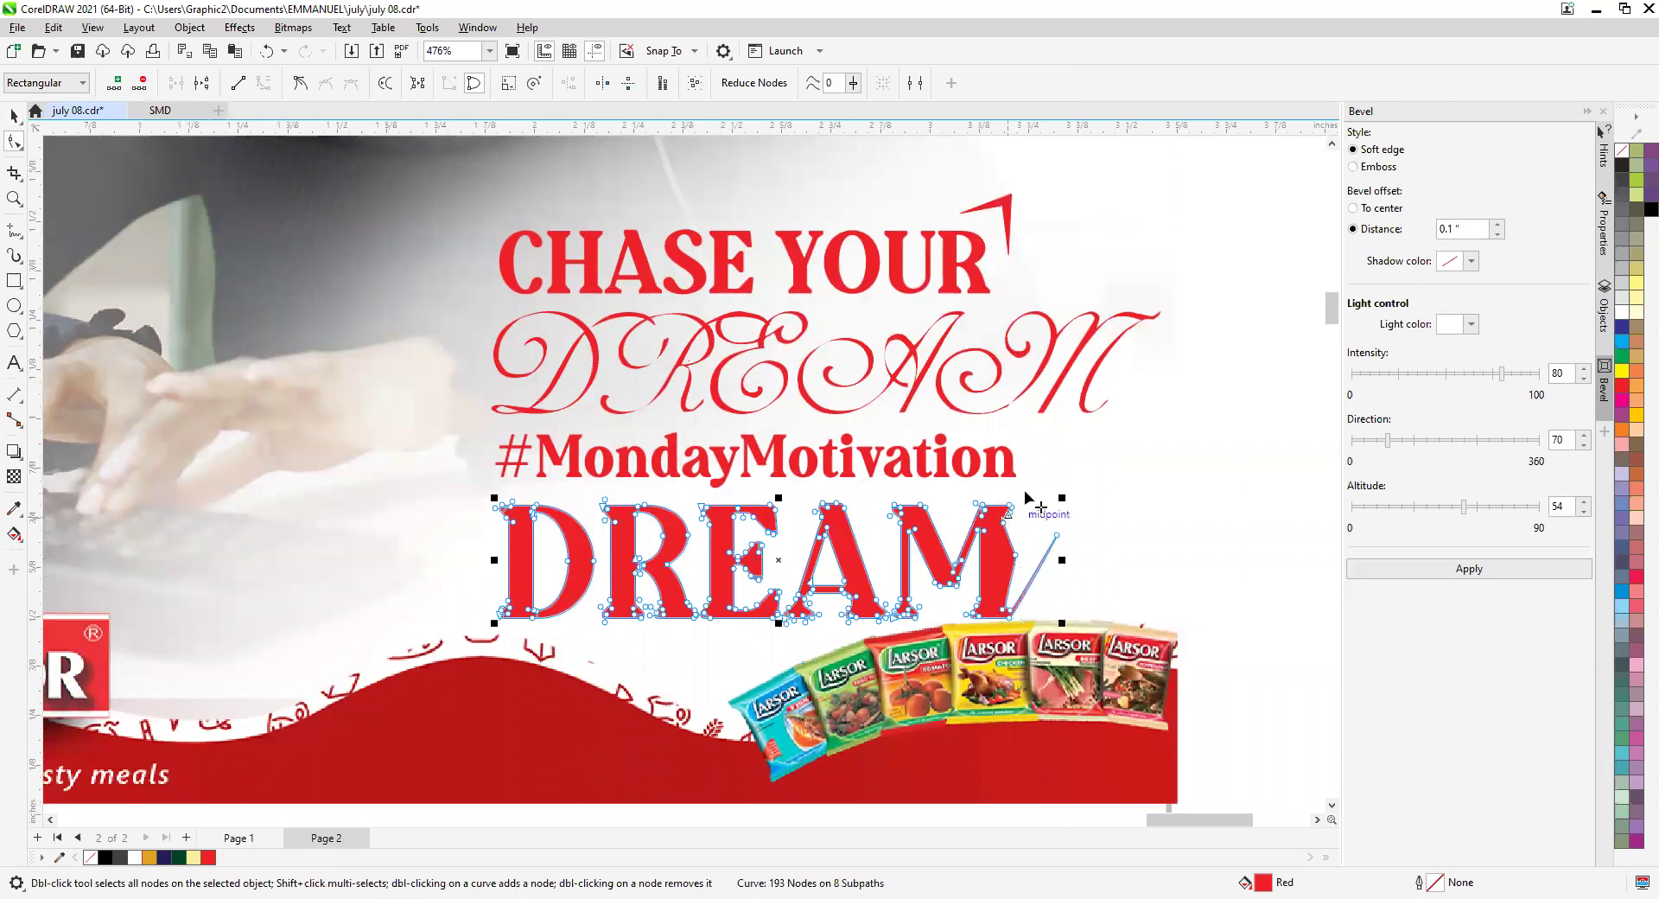
Undo the node edits on the M of the bold DREAM and deselect the lettering.
key(ctrl+z)
key(ctrl+z)
key(ctrl+z)
scroll(948, 531, down, 1)
scroll(959, 536, up, 2)
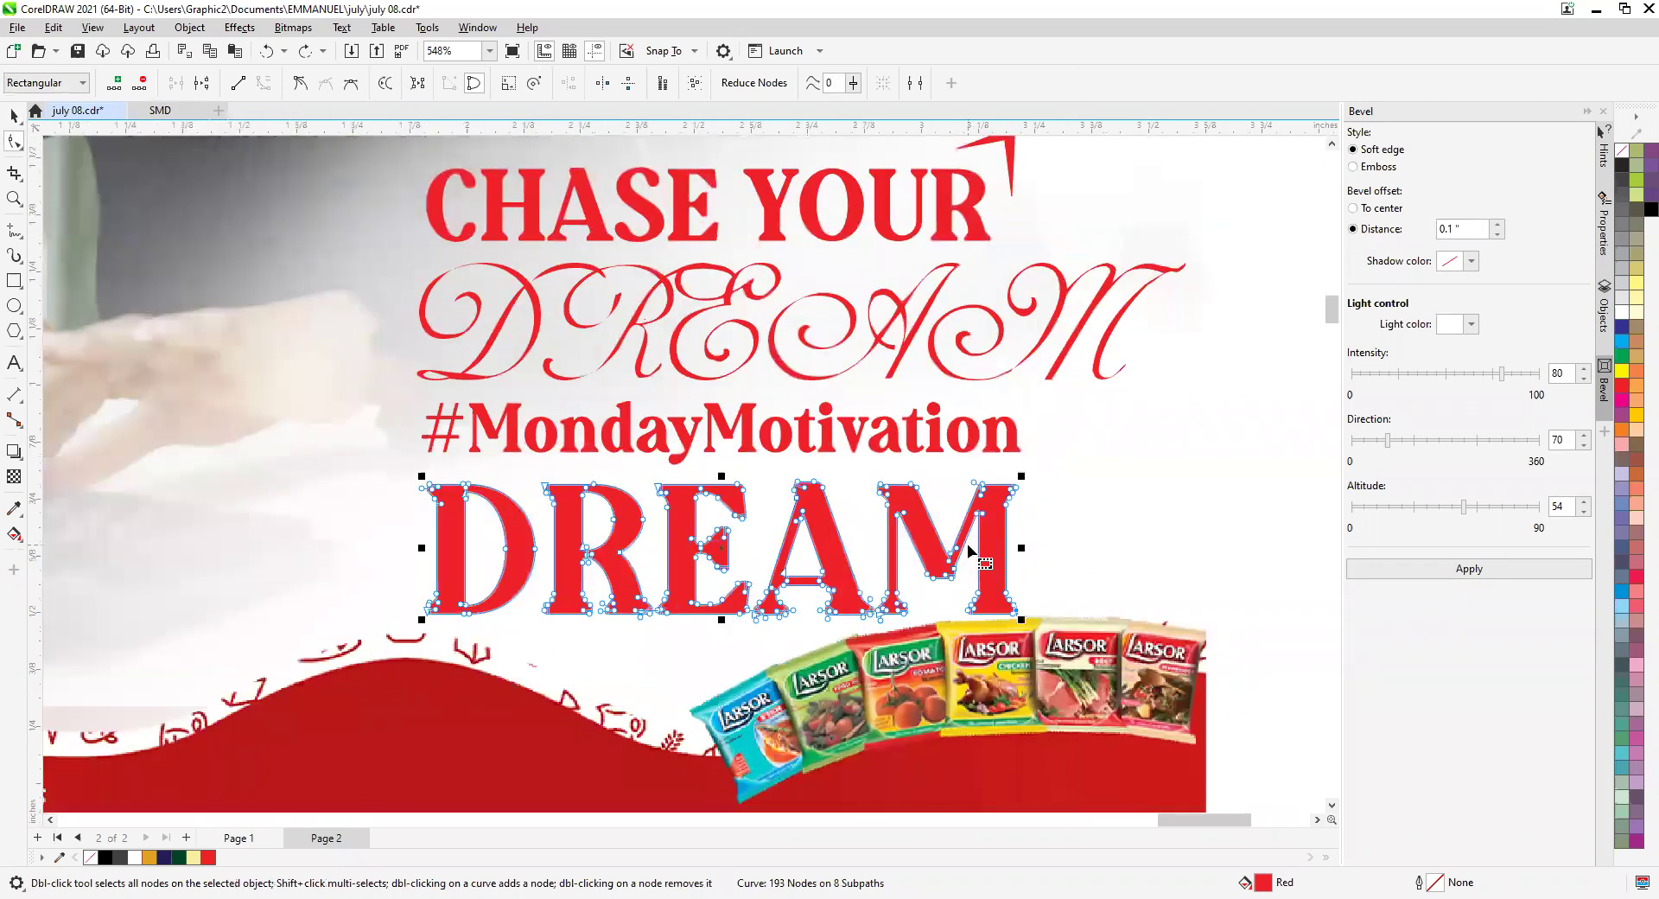
click(16, 117)
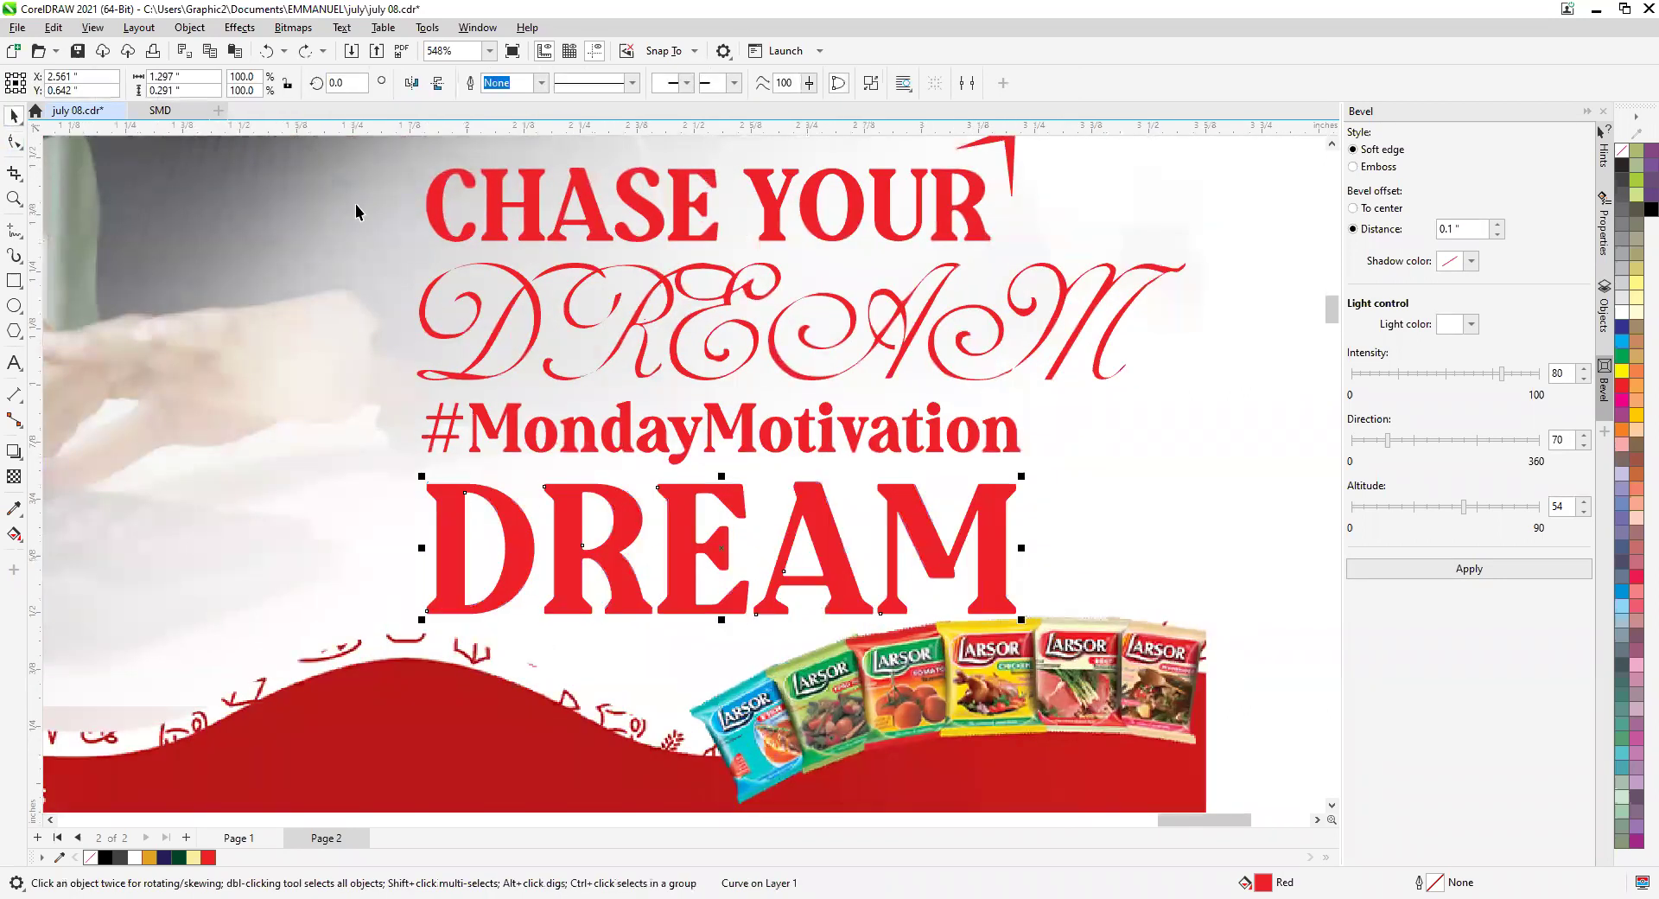
scroll(745, 434, down, 2)
click(767, 439)
click(1064, 473)
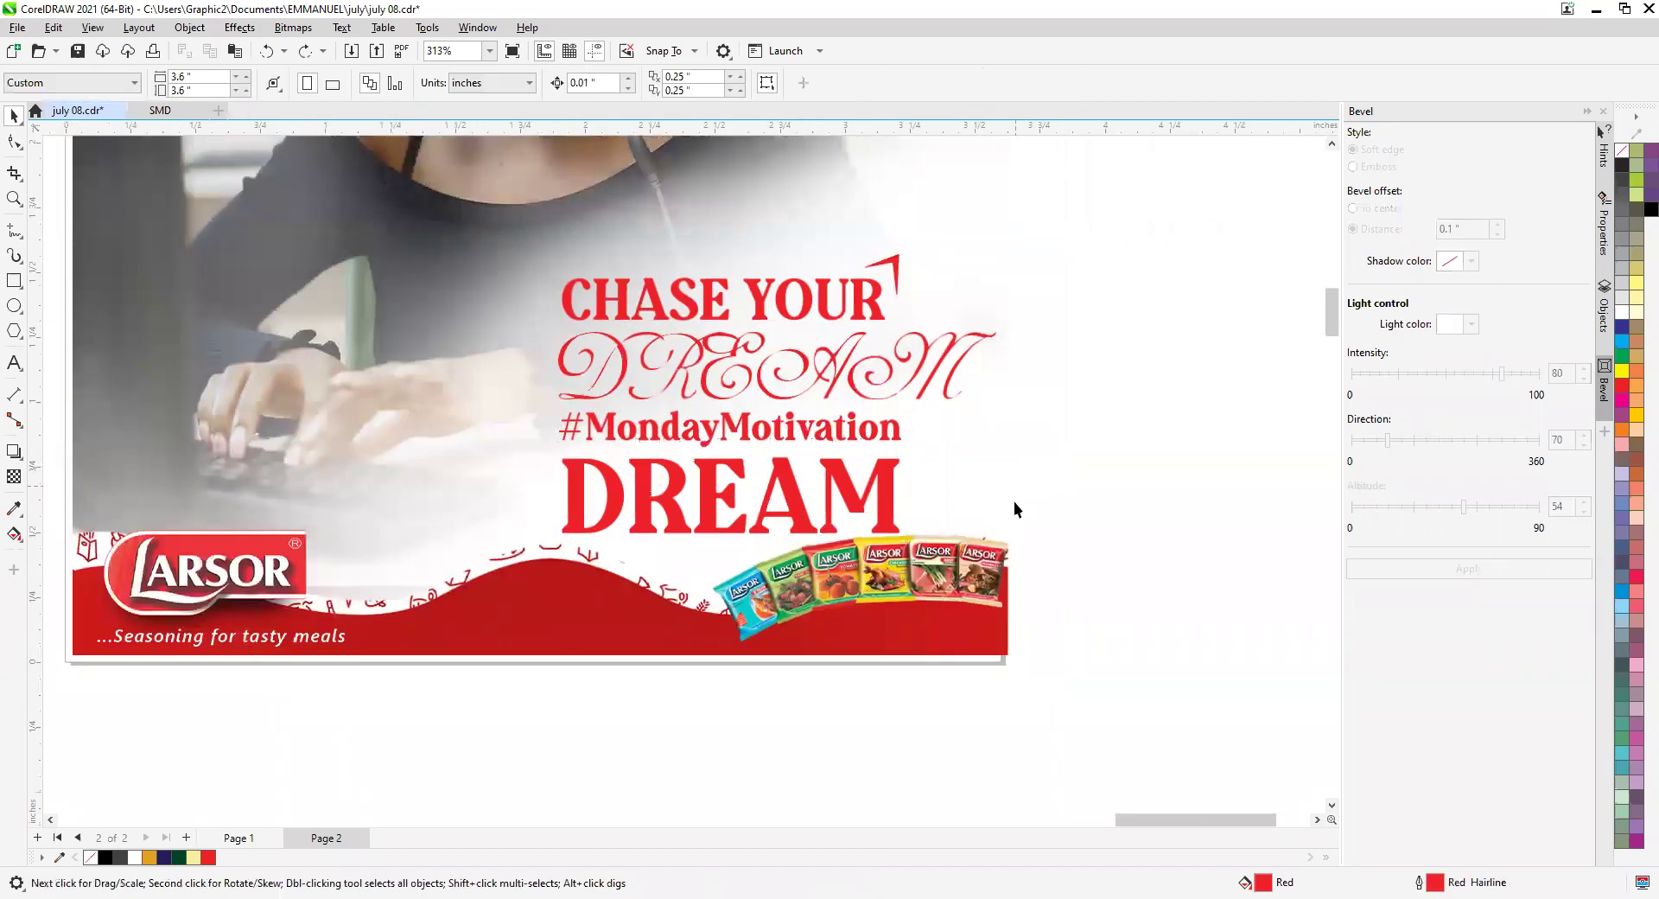
Crop the drawing to a rectangular area inside the red leaf-like shape, and undo the crop.
scroll(1012, 510, down, 5)
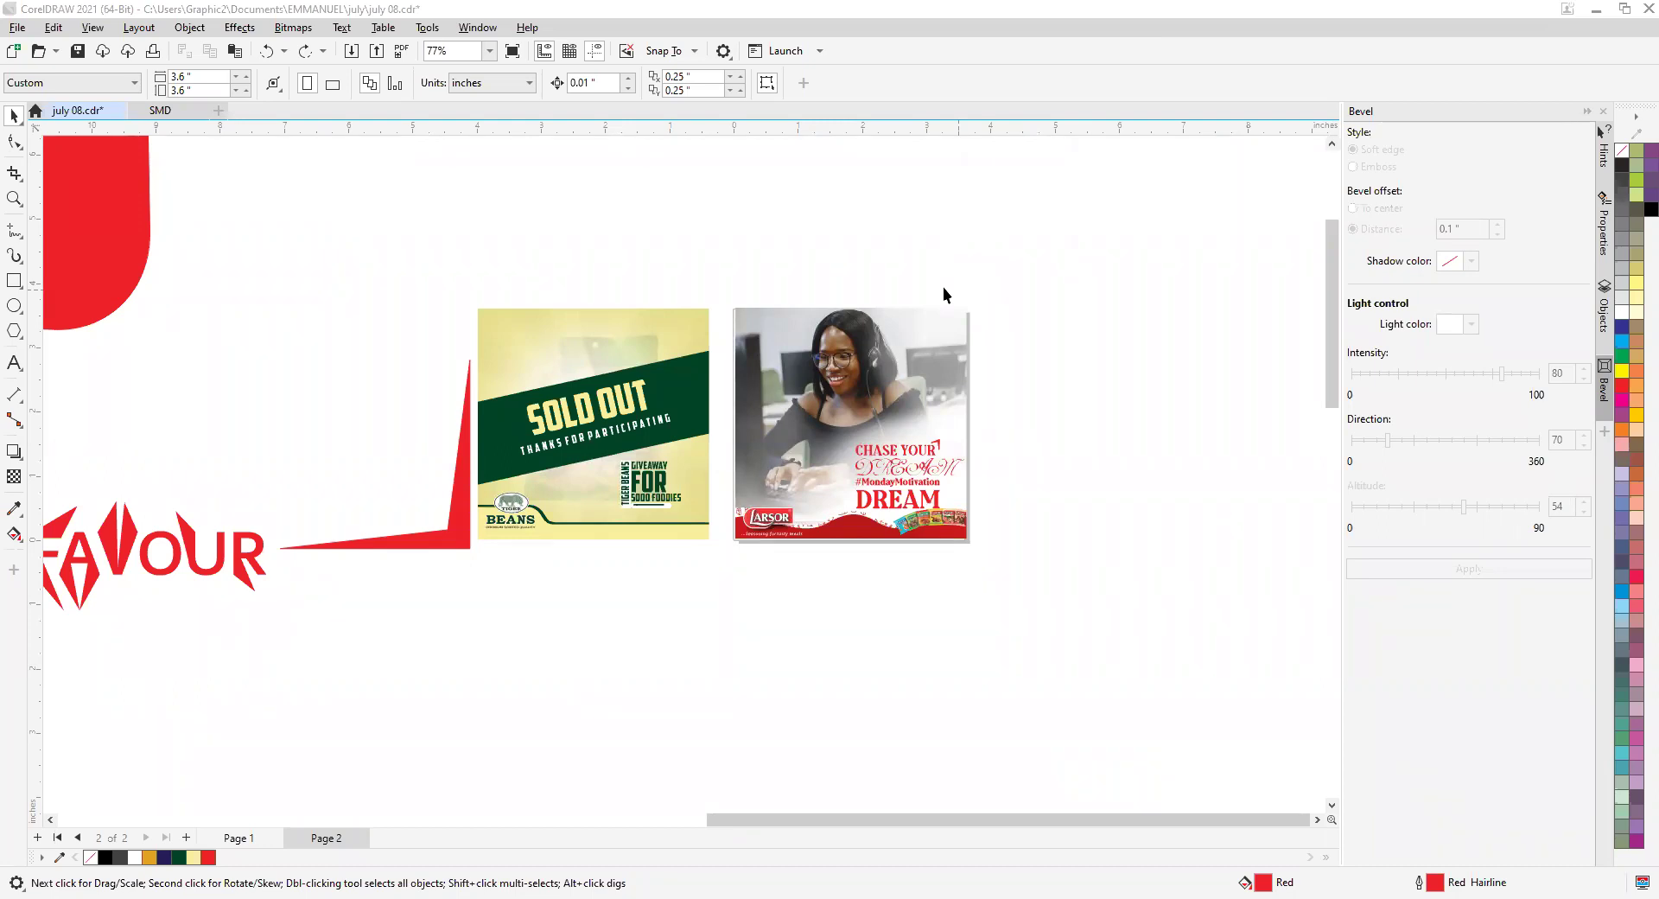
click(1127, 563)
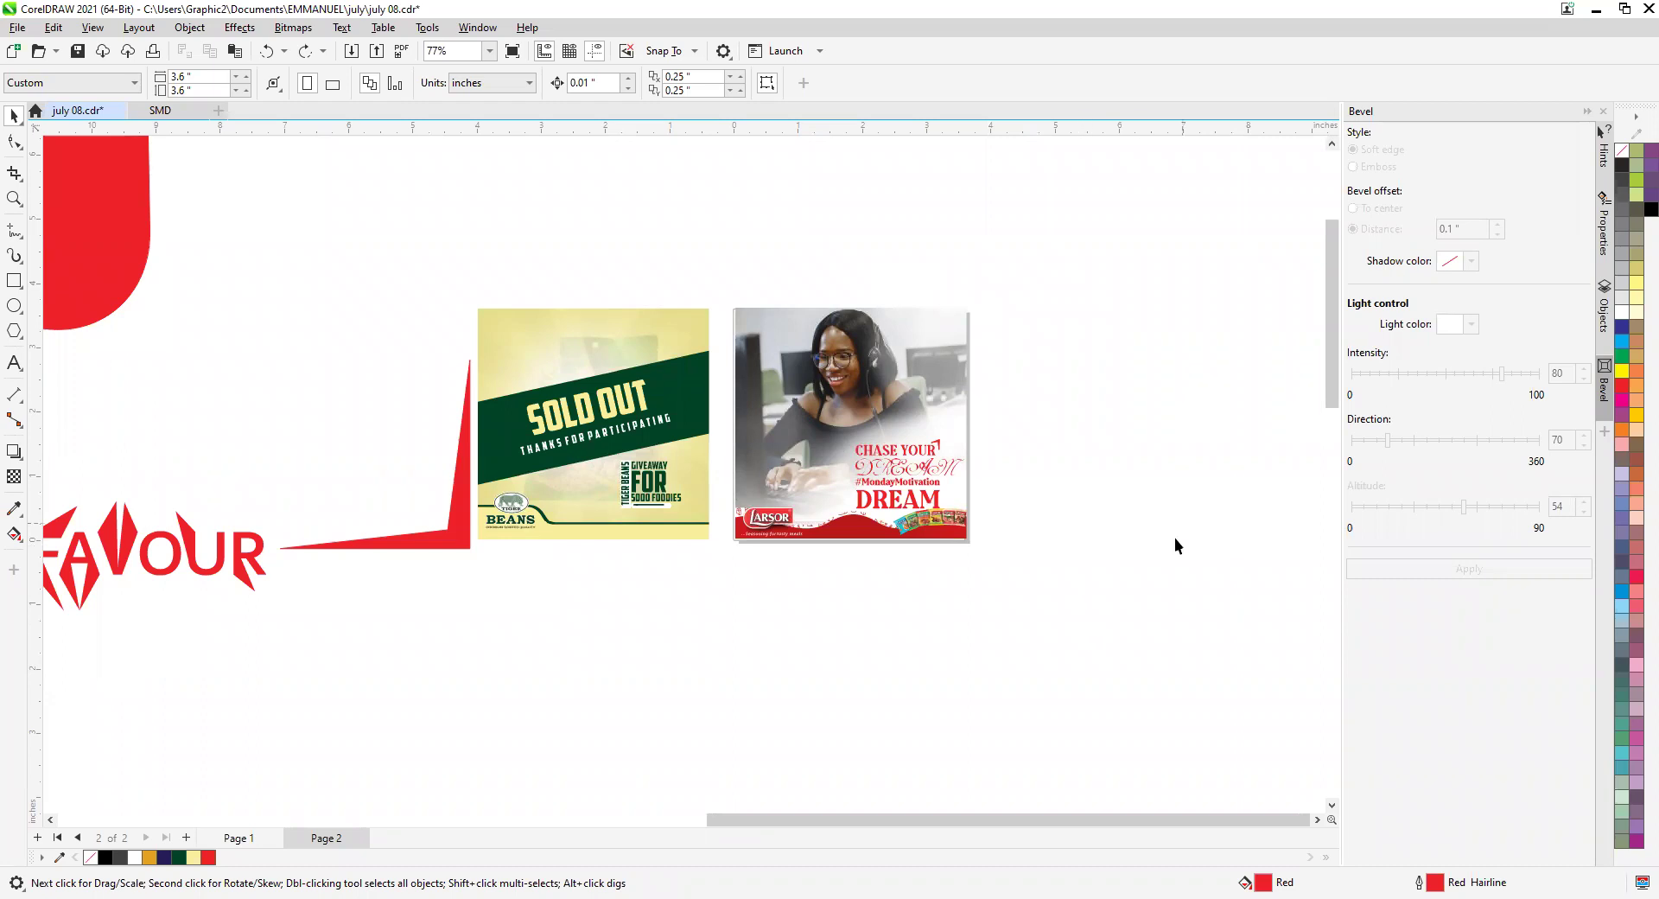
scroll(965, 345, down, 3)
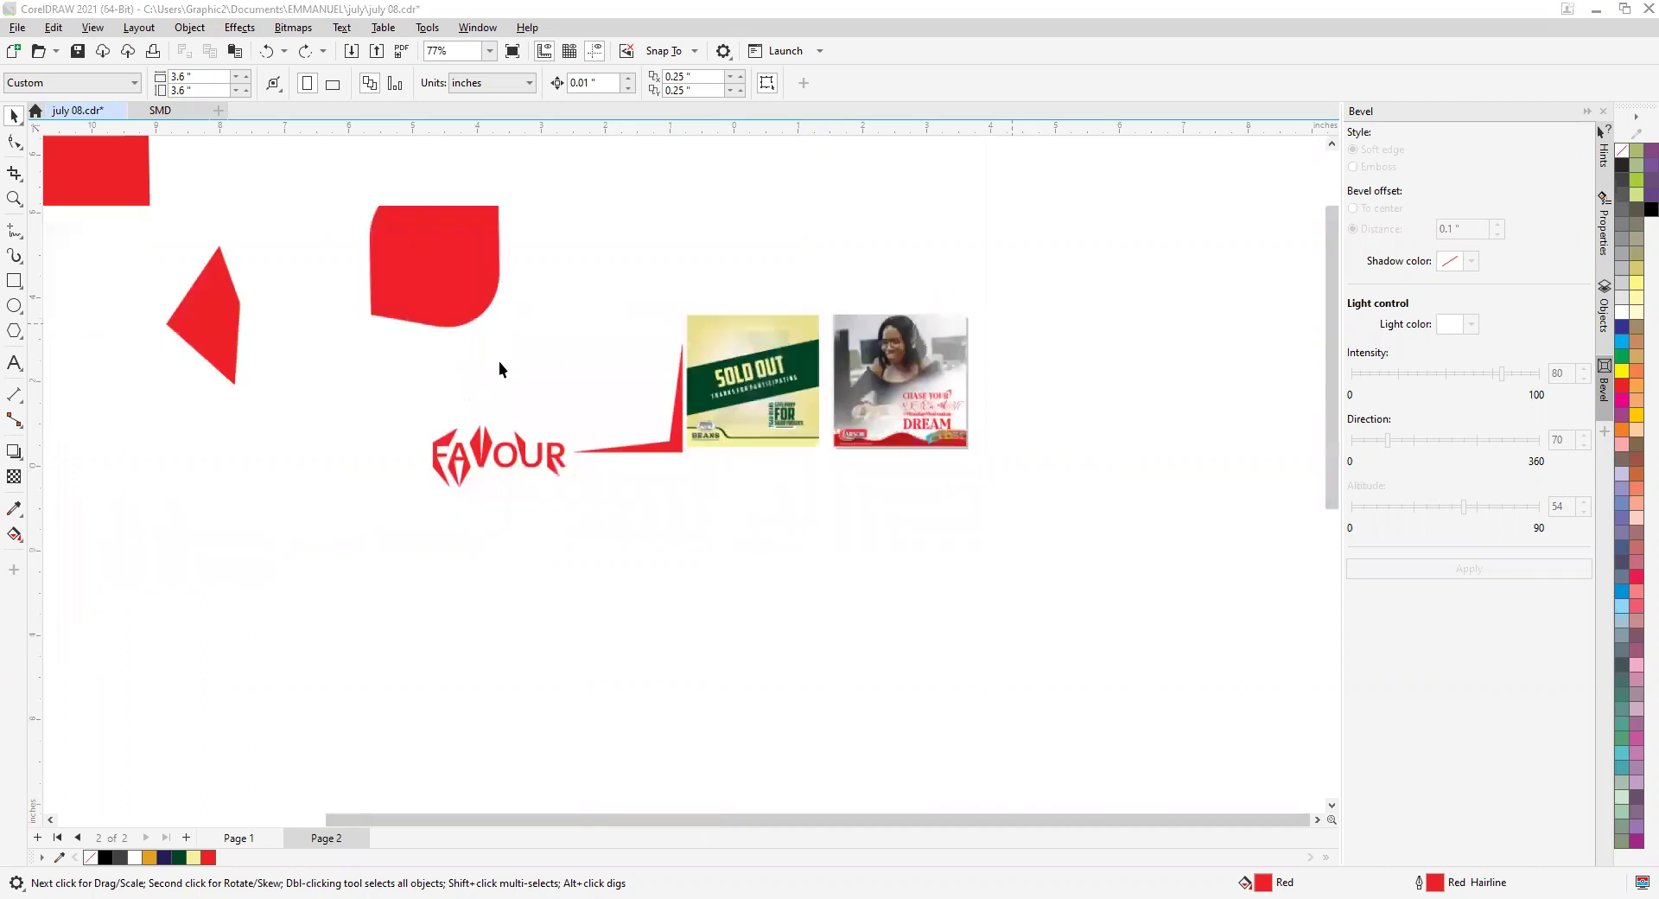
click(19, 177)
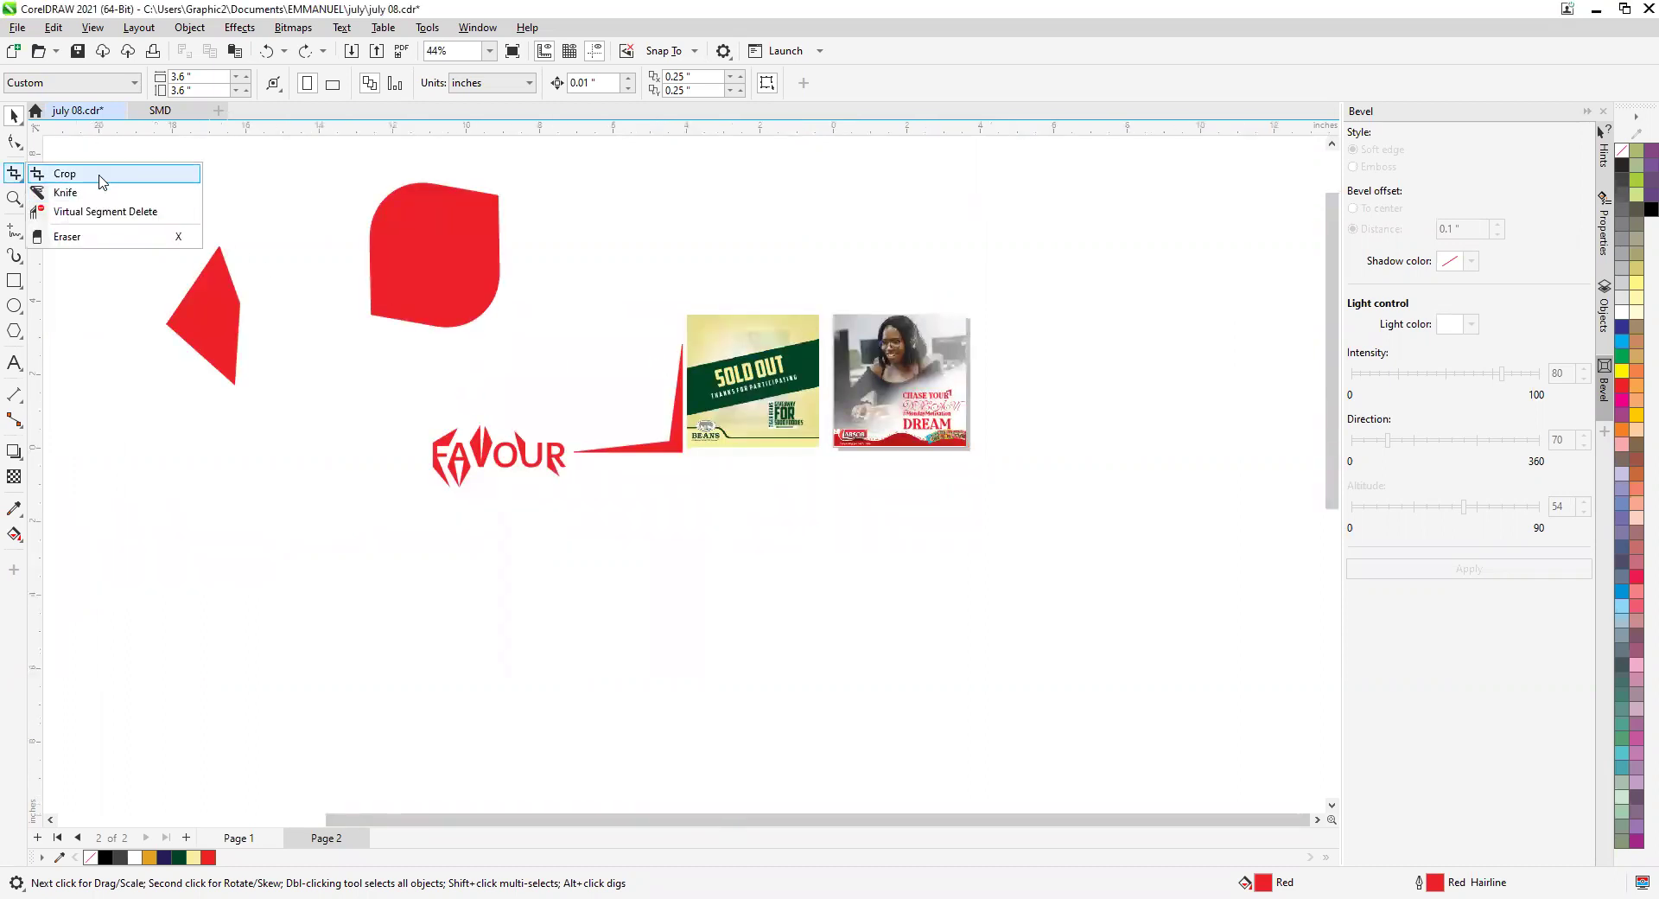
click(178, 178)
scroll(475, 233, down, 2)
drag(469, 230, 536, 301)
key(Return)
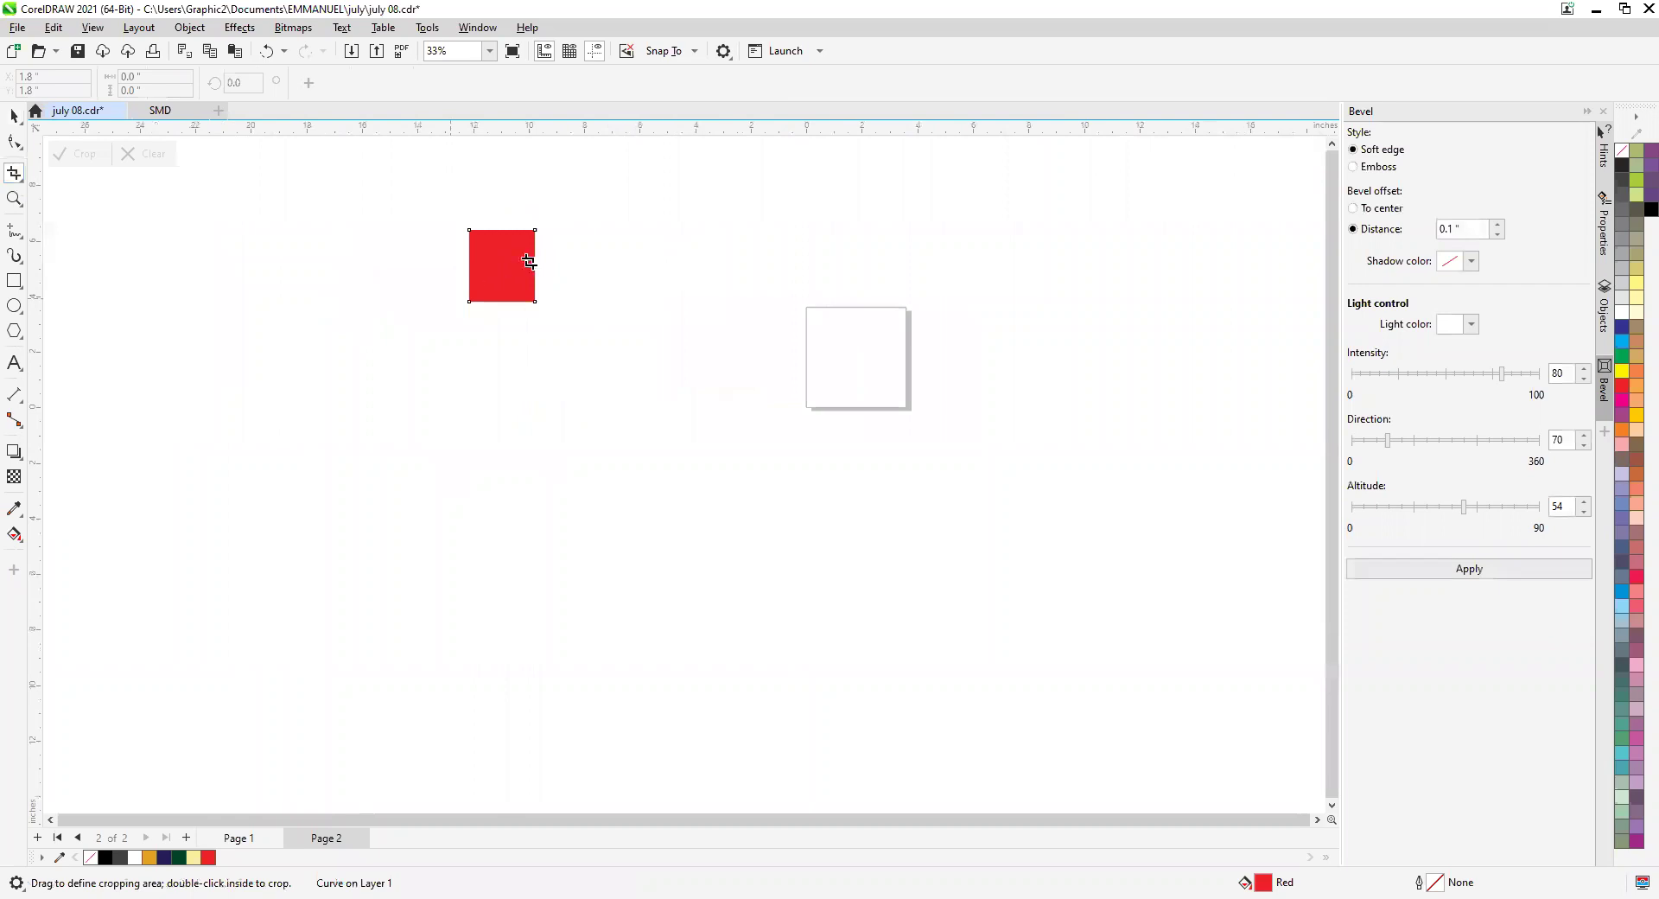
key(ctrl+z)
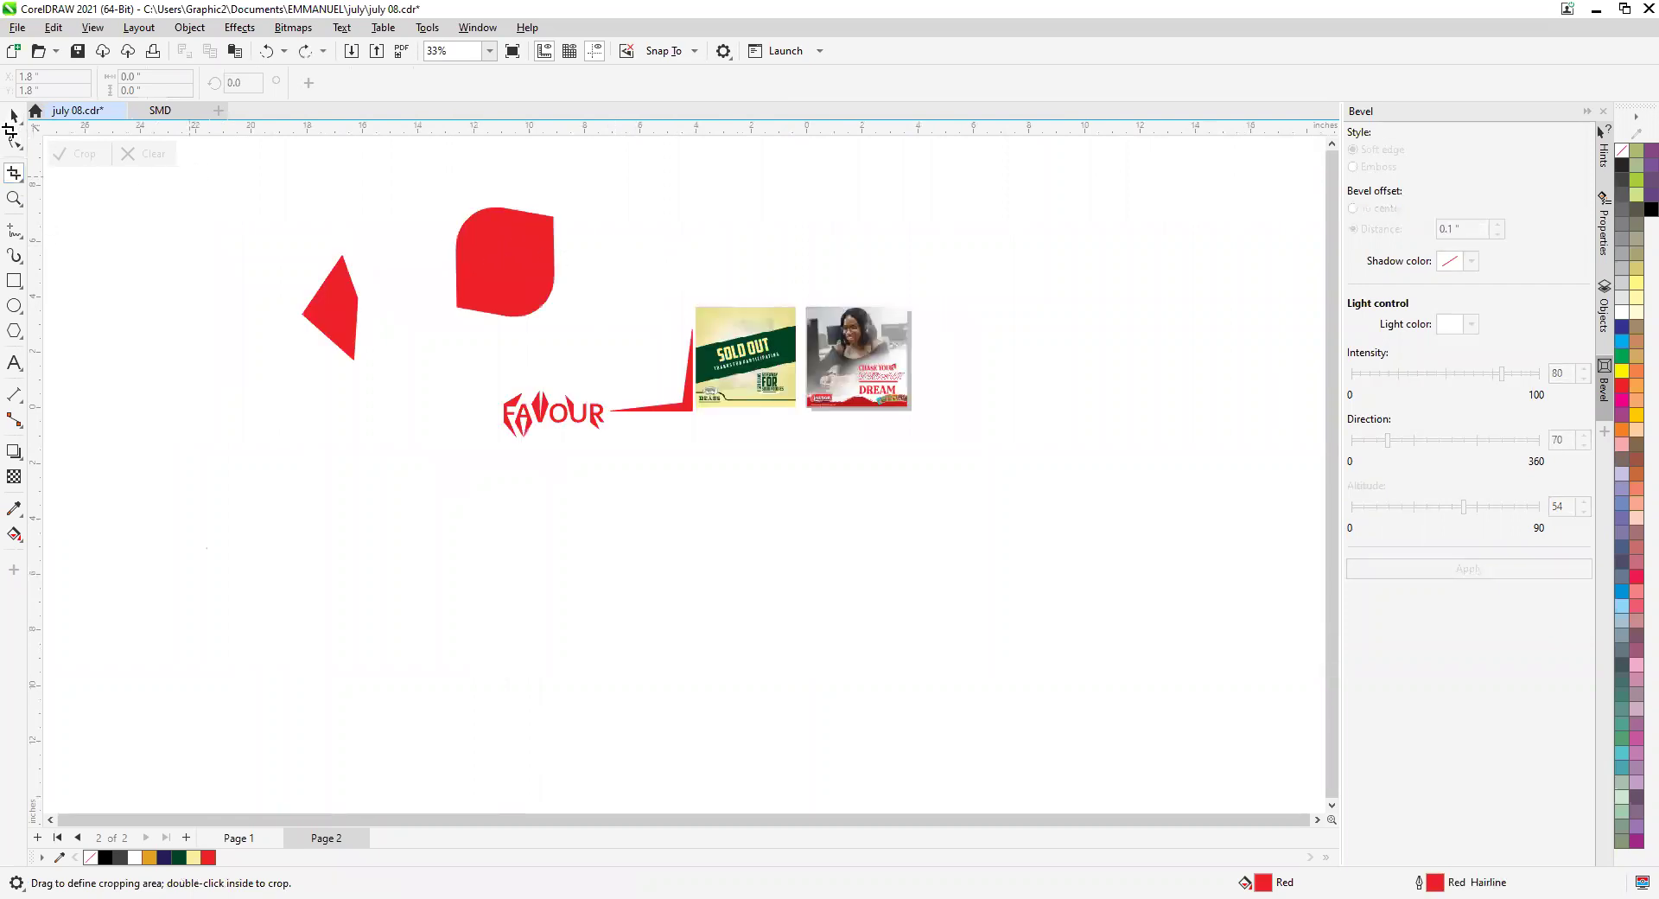
click(14, 116)
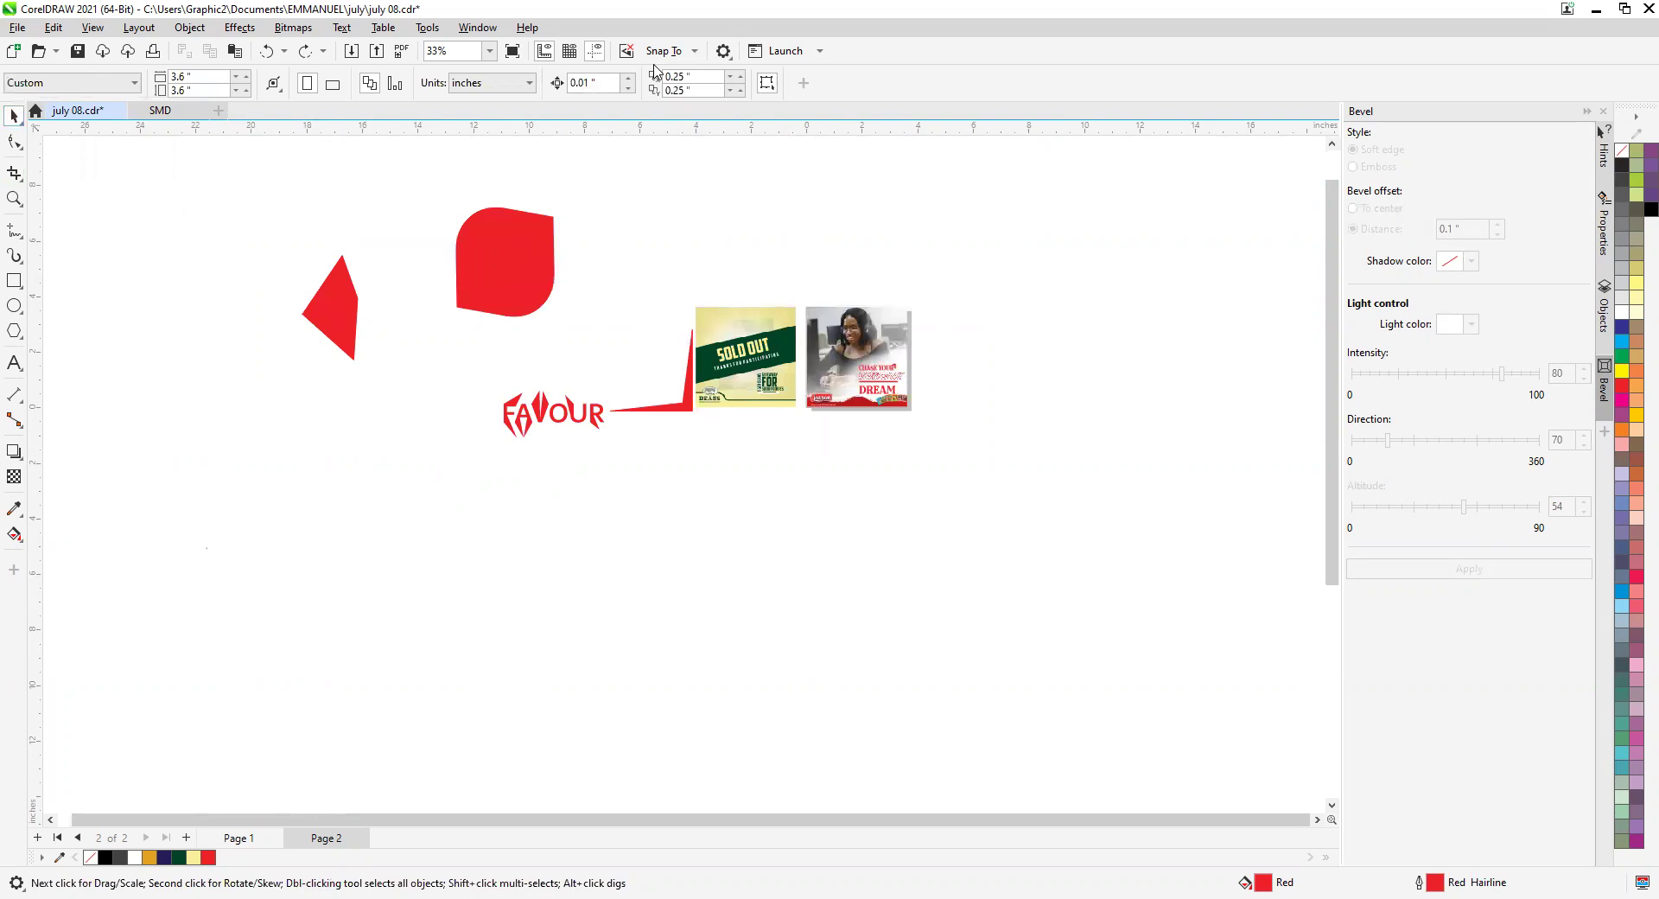
Activate the Knife tool for slicing objects.
key(alt+Tab)
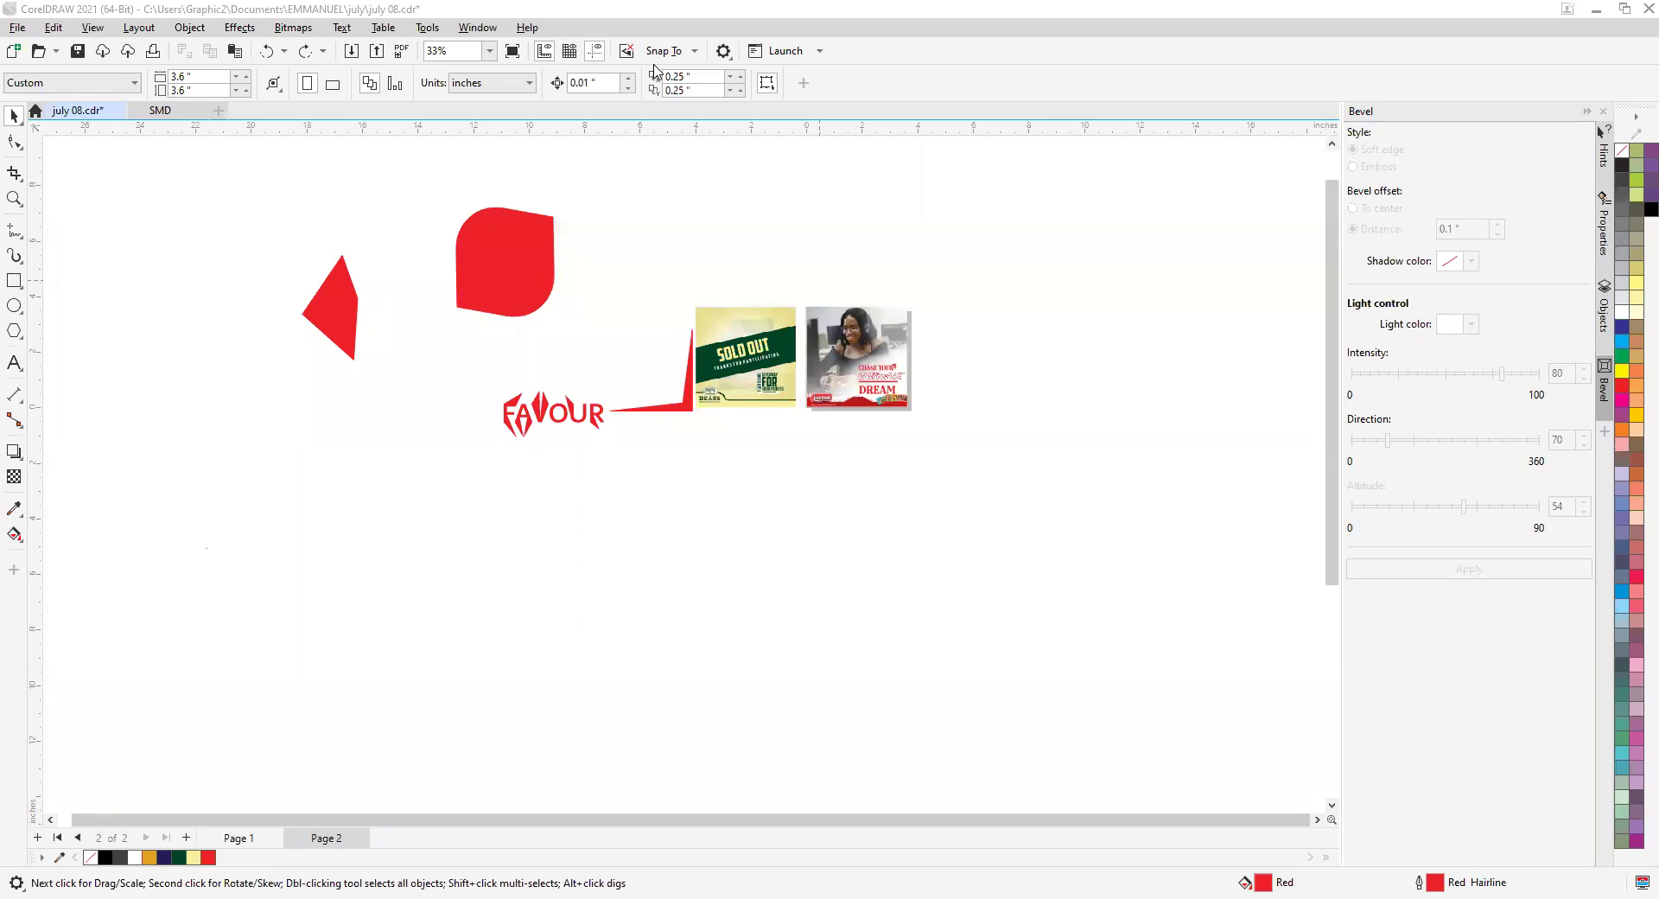
scroll(1040, 397, up, 1)
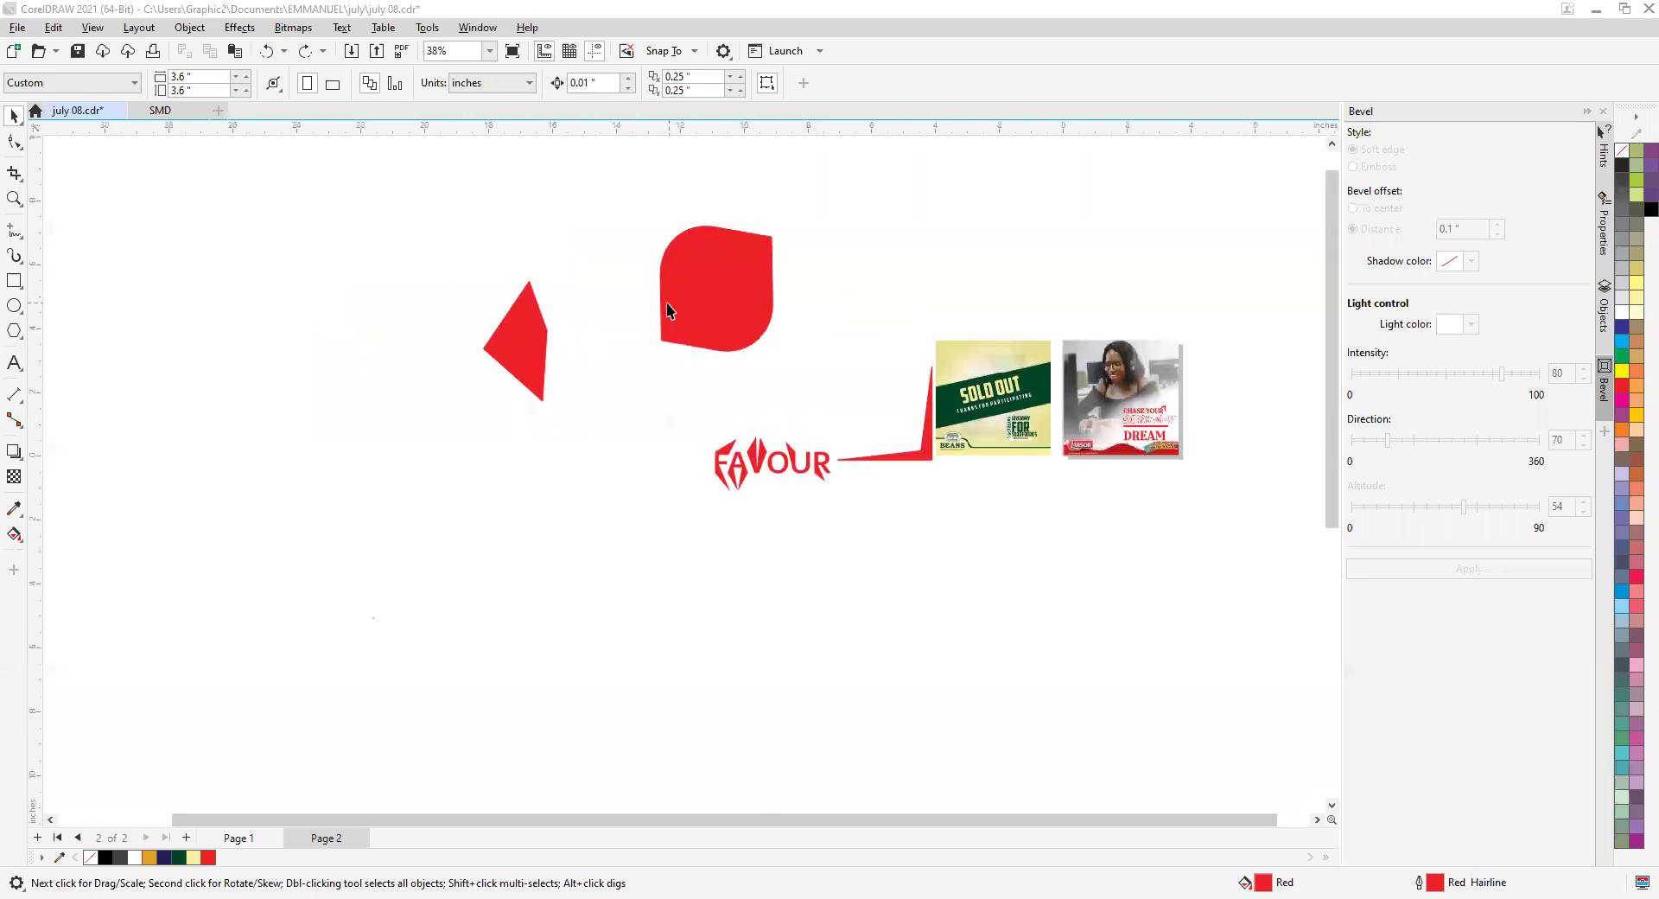
scroll(781, 312, down, 1)
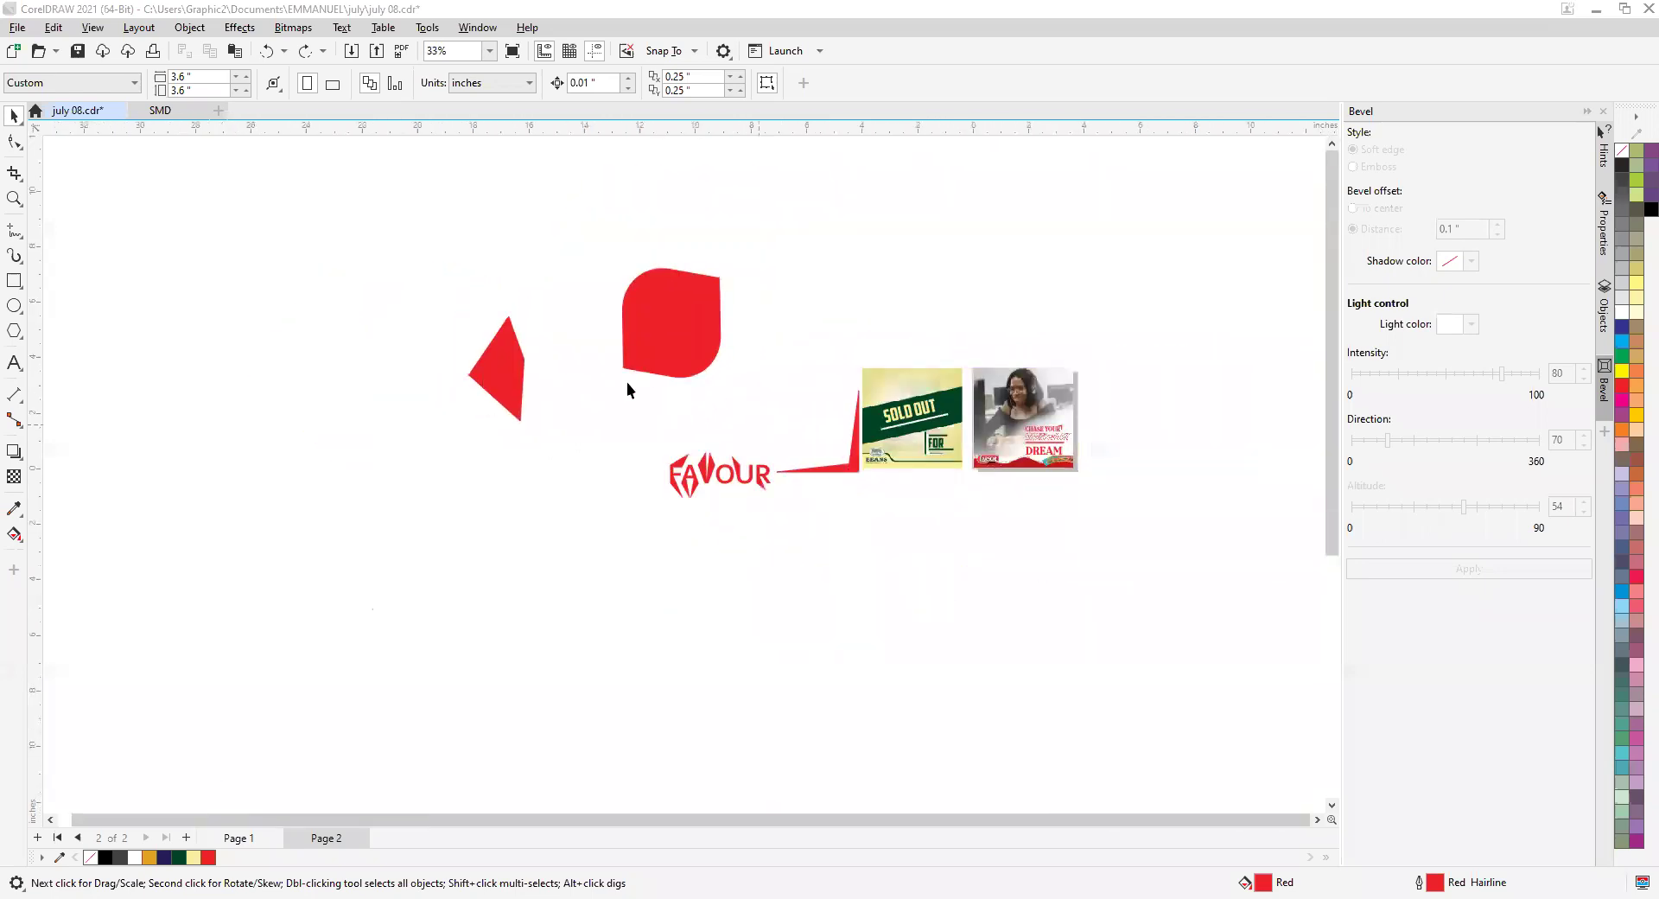
click(19, 177)
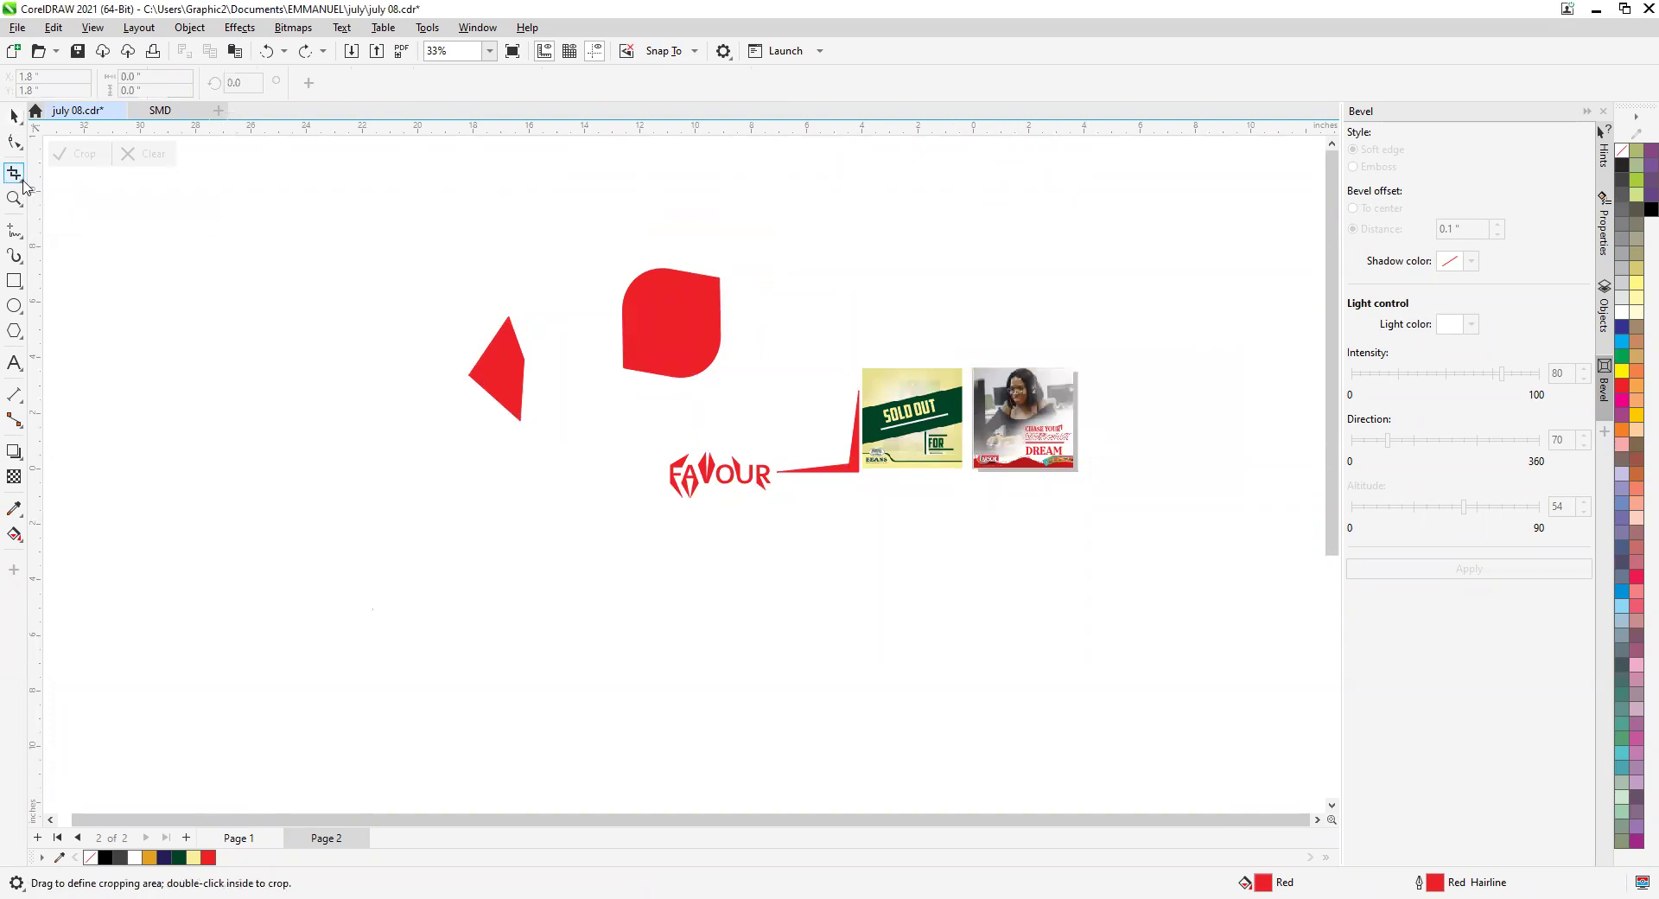
click(21, 180)
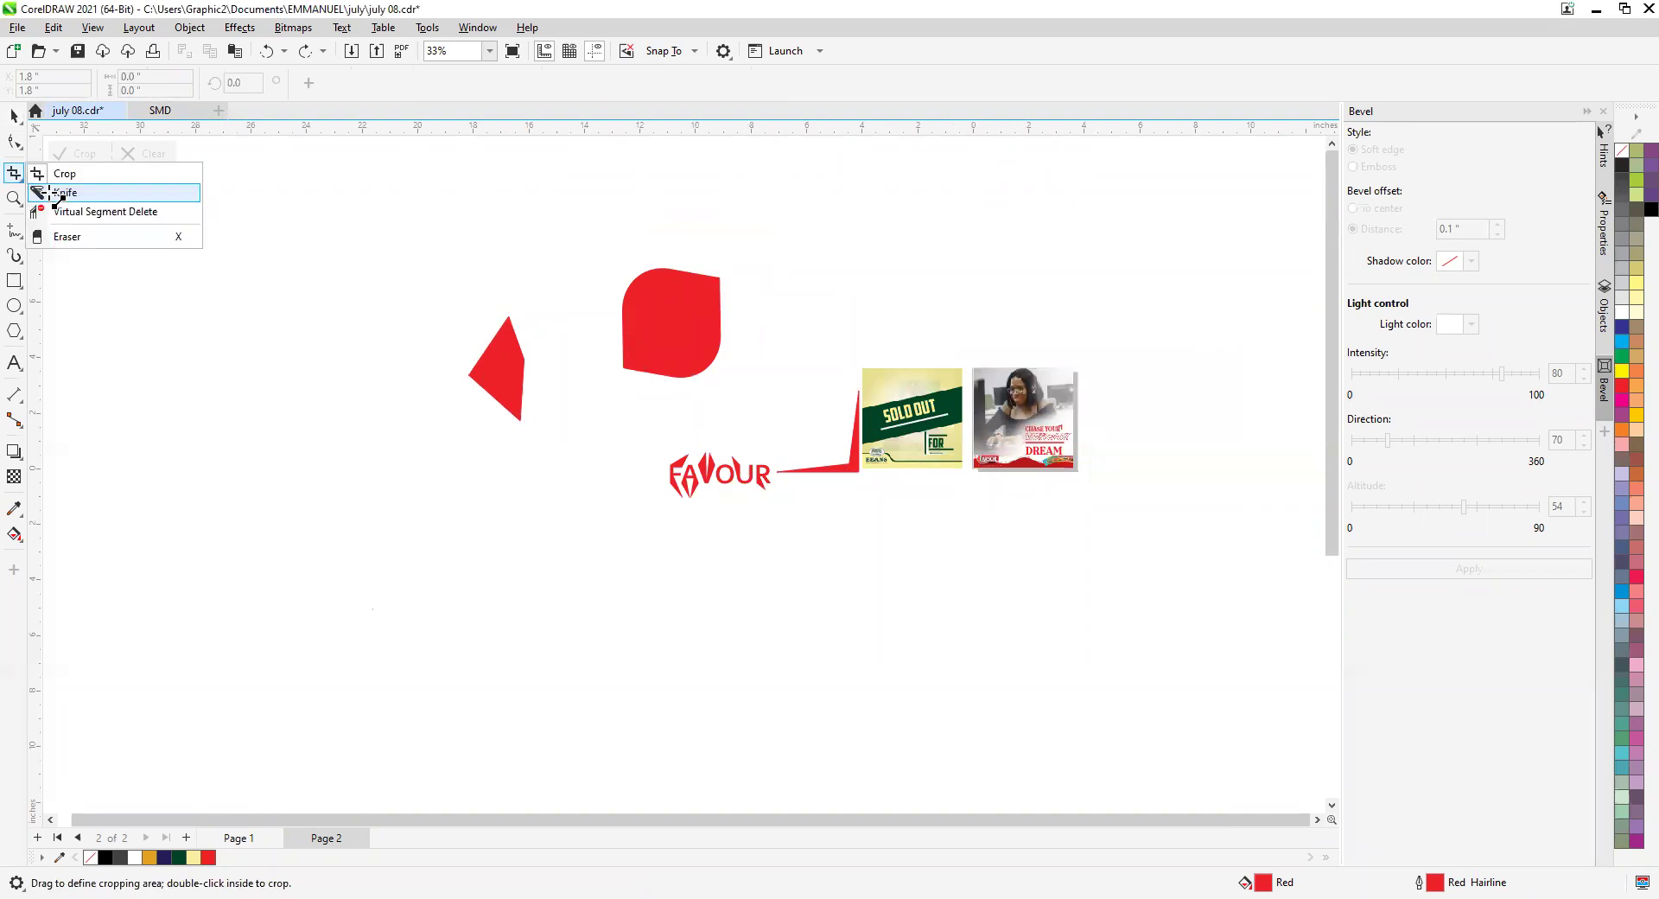
click(55, 192)
scroll(671, 477, up, 4)
scroll(709, 492, up, 1)
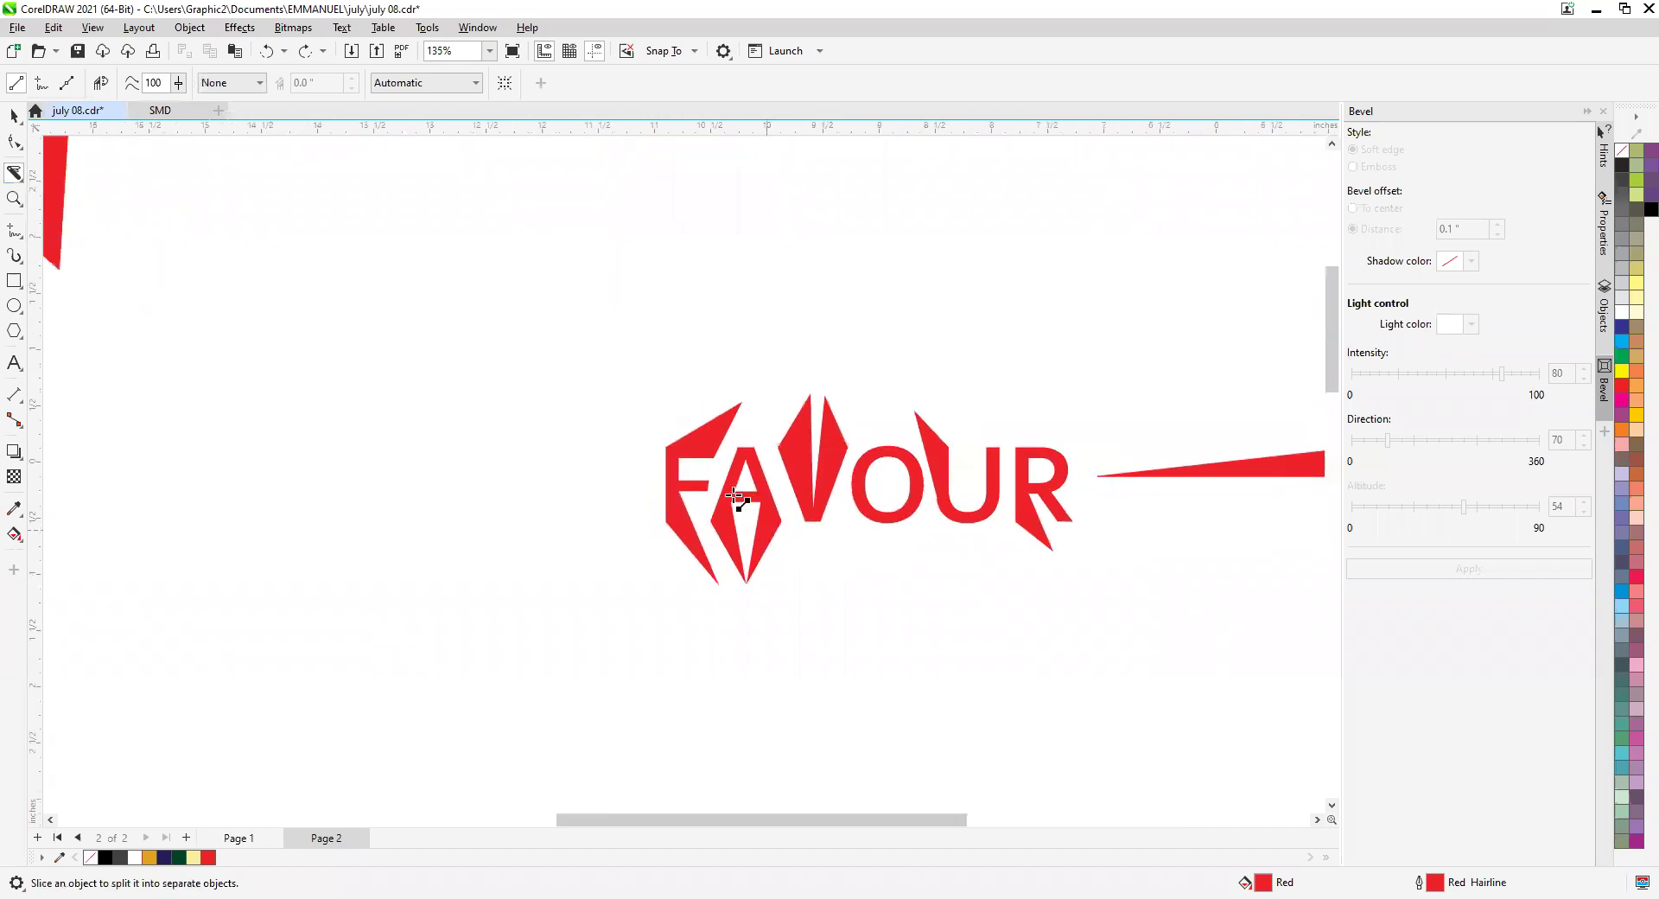
scroll(735, 500, down, 4)
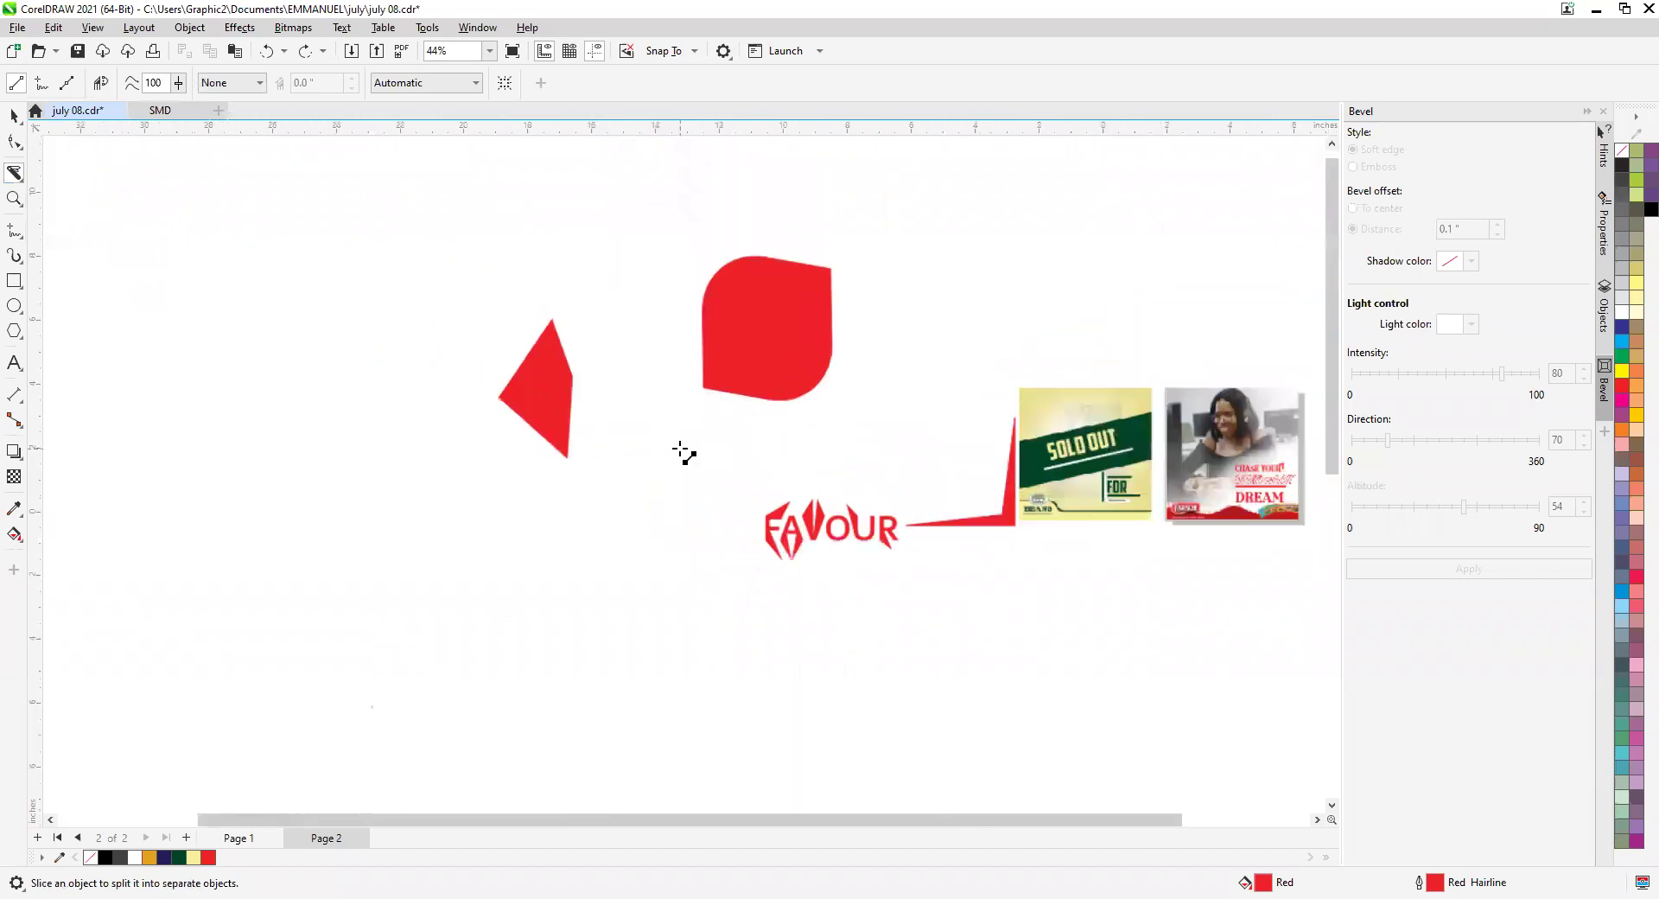
scroll(682, 452, up, 1)
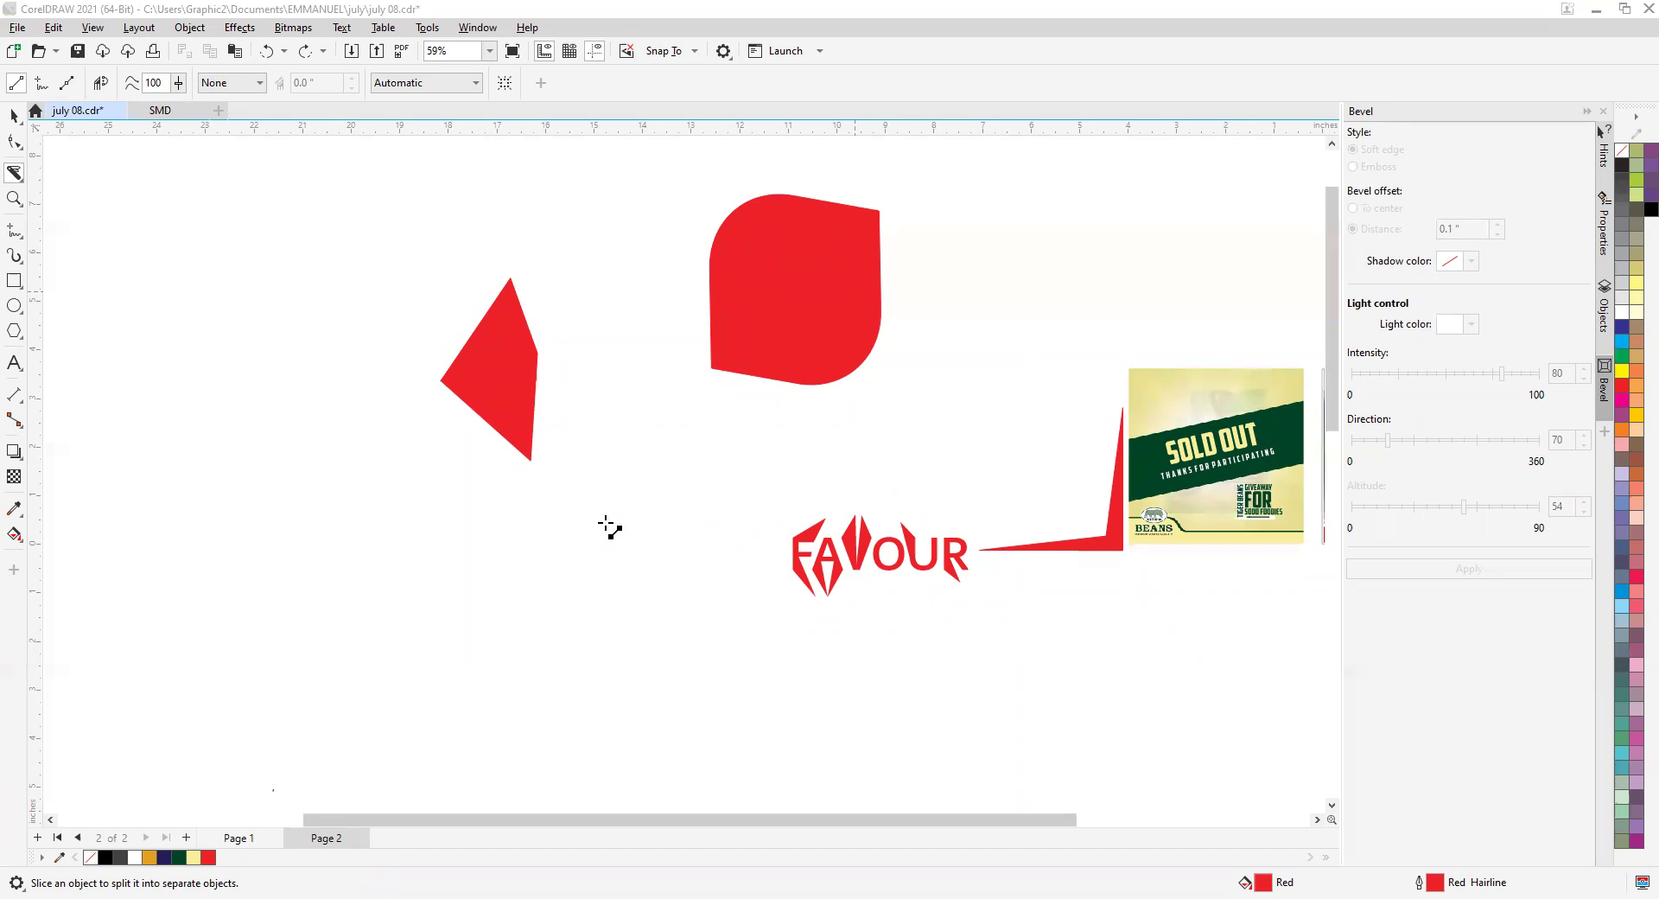
click(1007, 342)
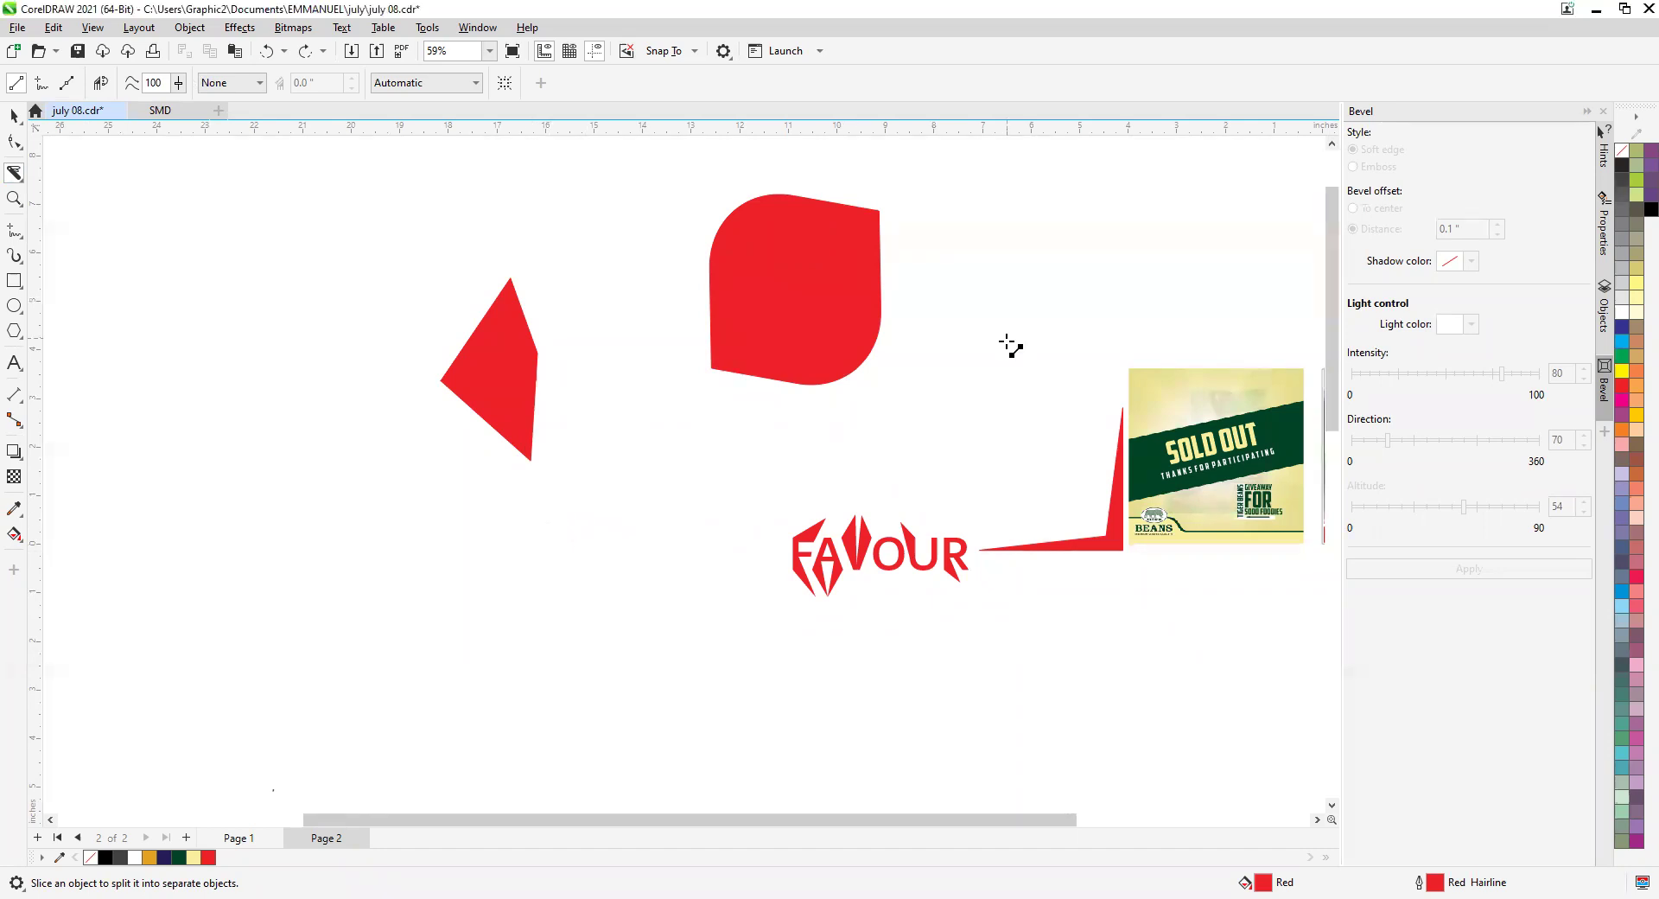
scroll(852, 334, up, 1)
scroll(655, 322, down, 2)
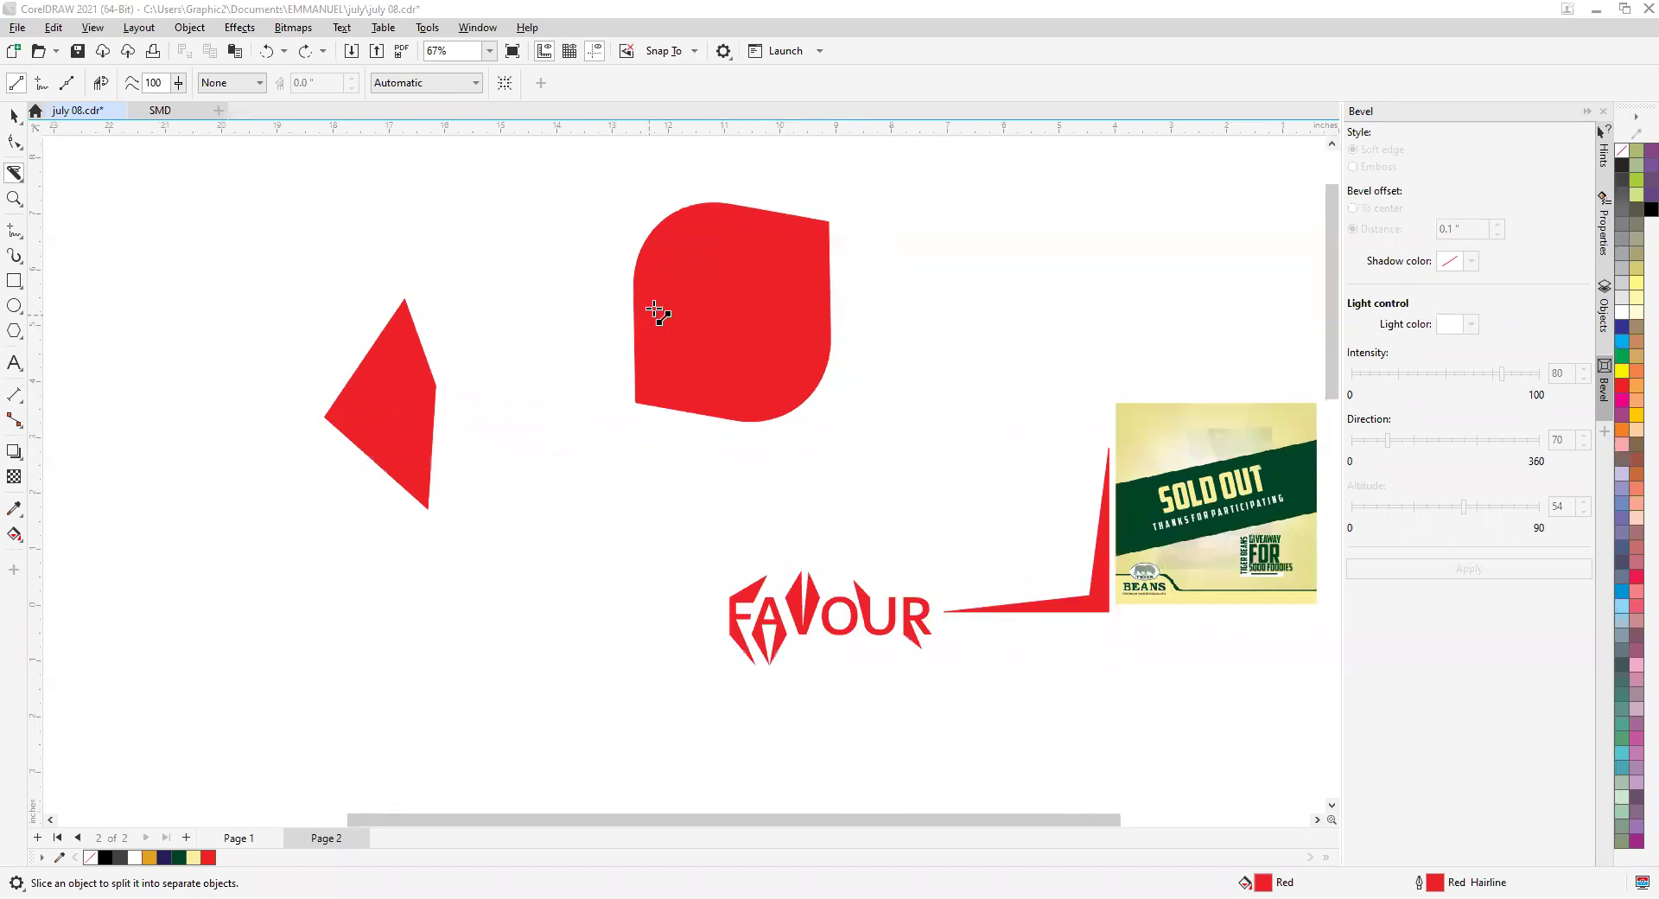
scroll(660, 309, up, 2)
scroll(691, 363, up, 2)
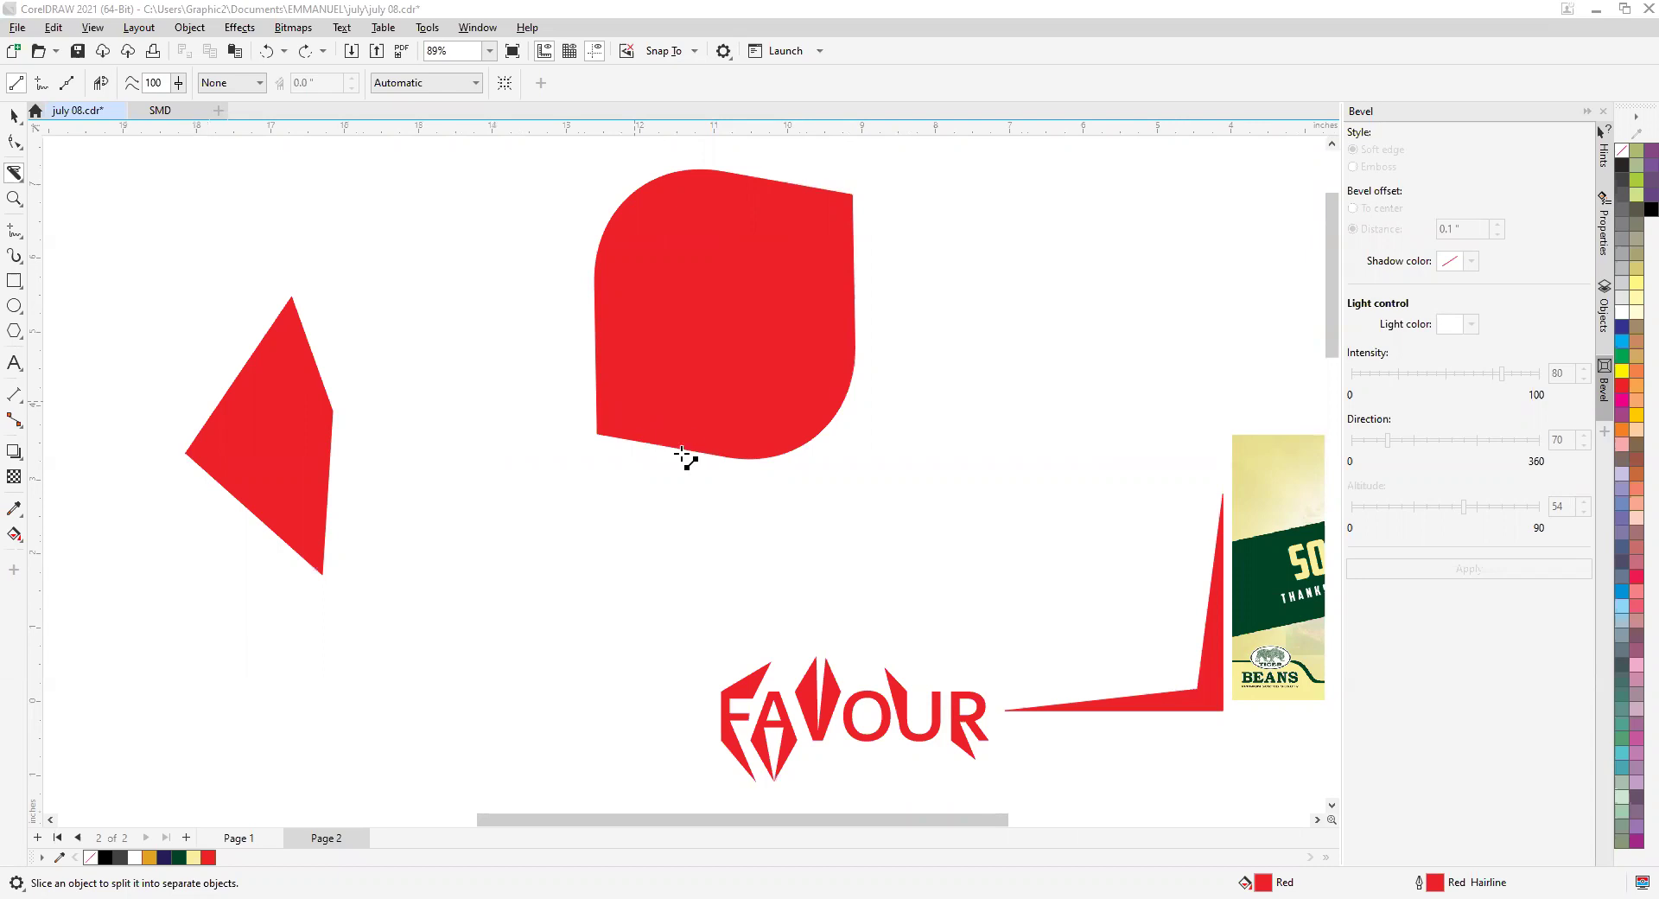
scroll(697, 536, down, 1)
scroll(694, 390, up, 1)
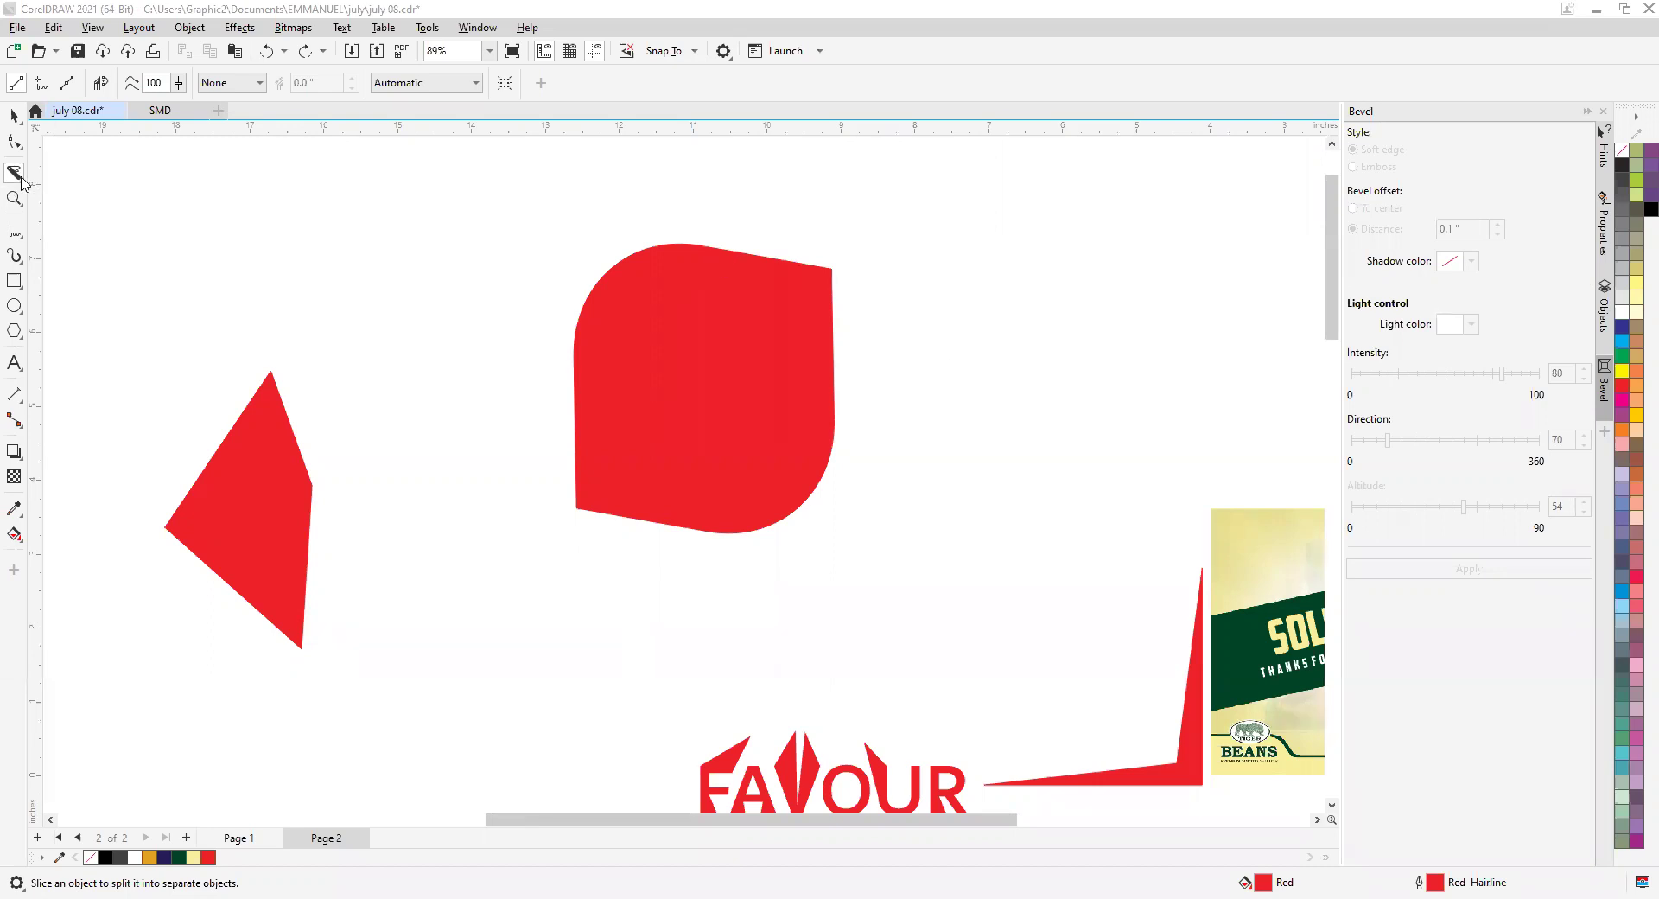
scroll(581, 407, down, 2)
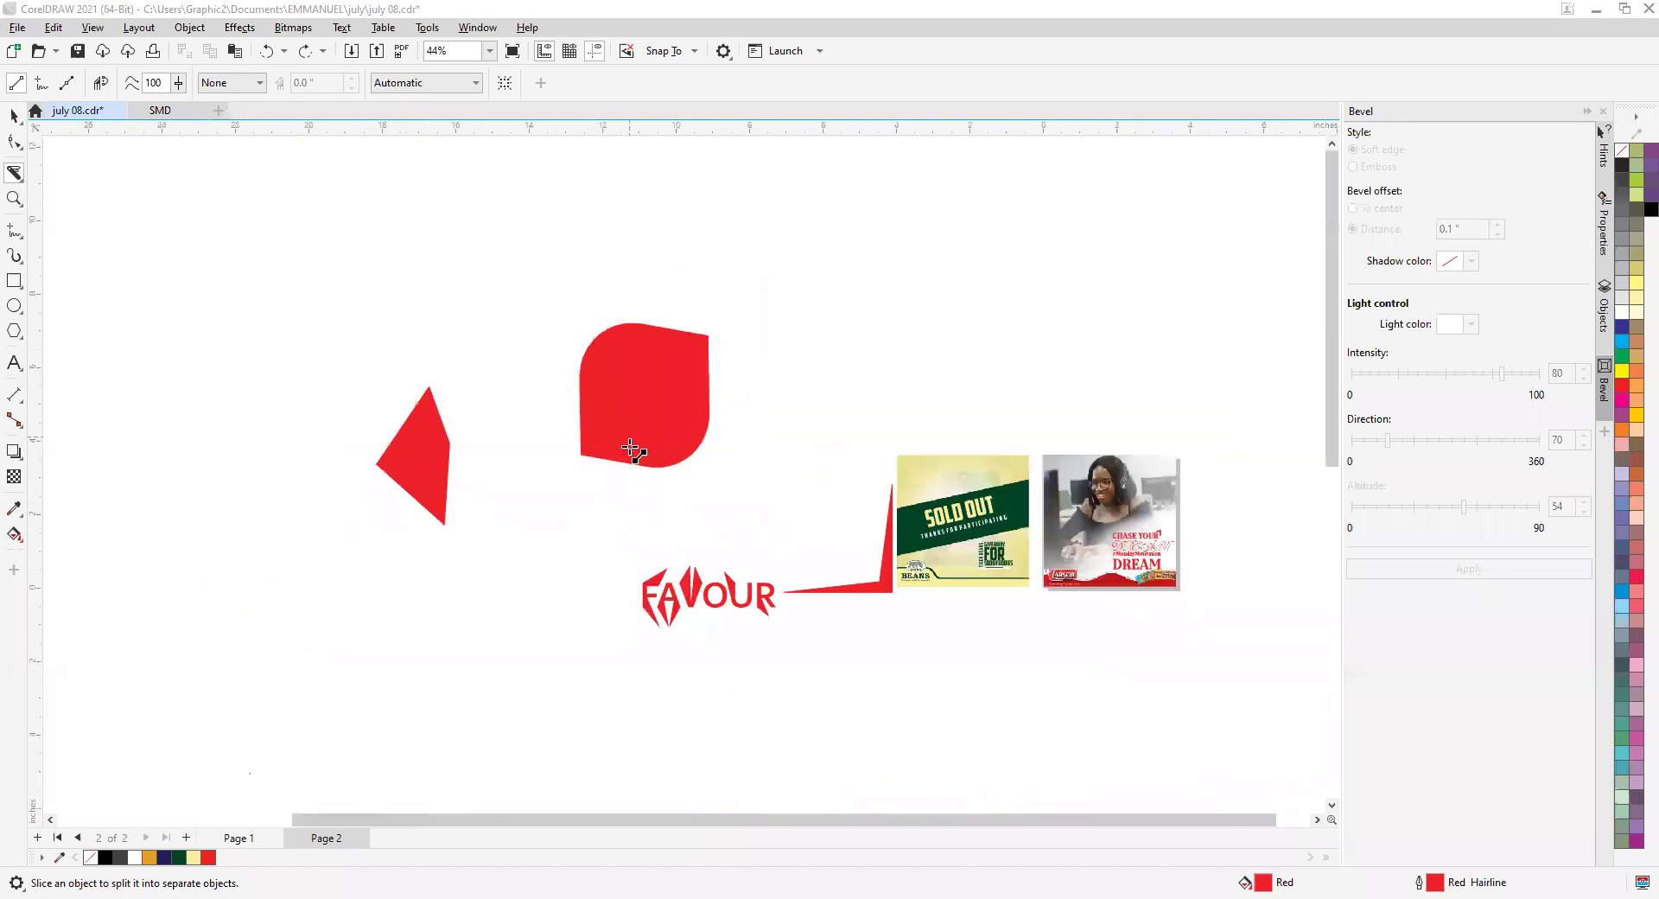
scroll(695, 591, up, 1)
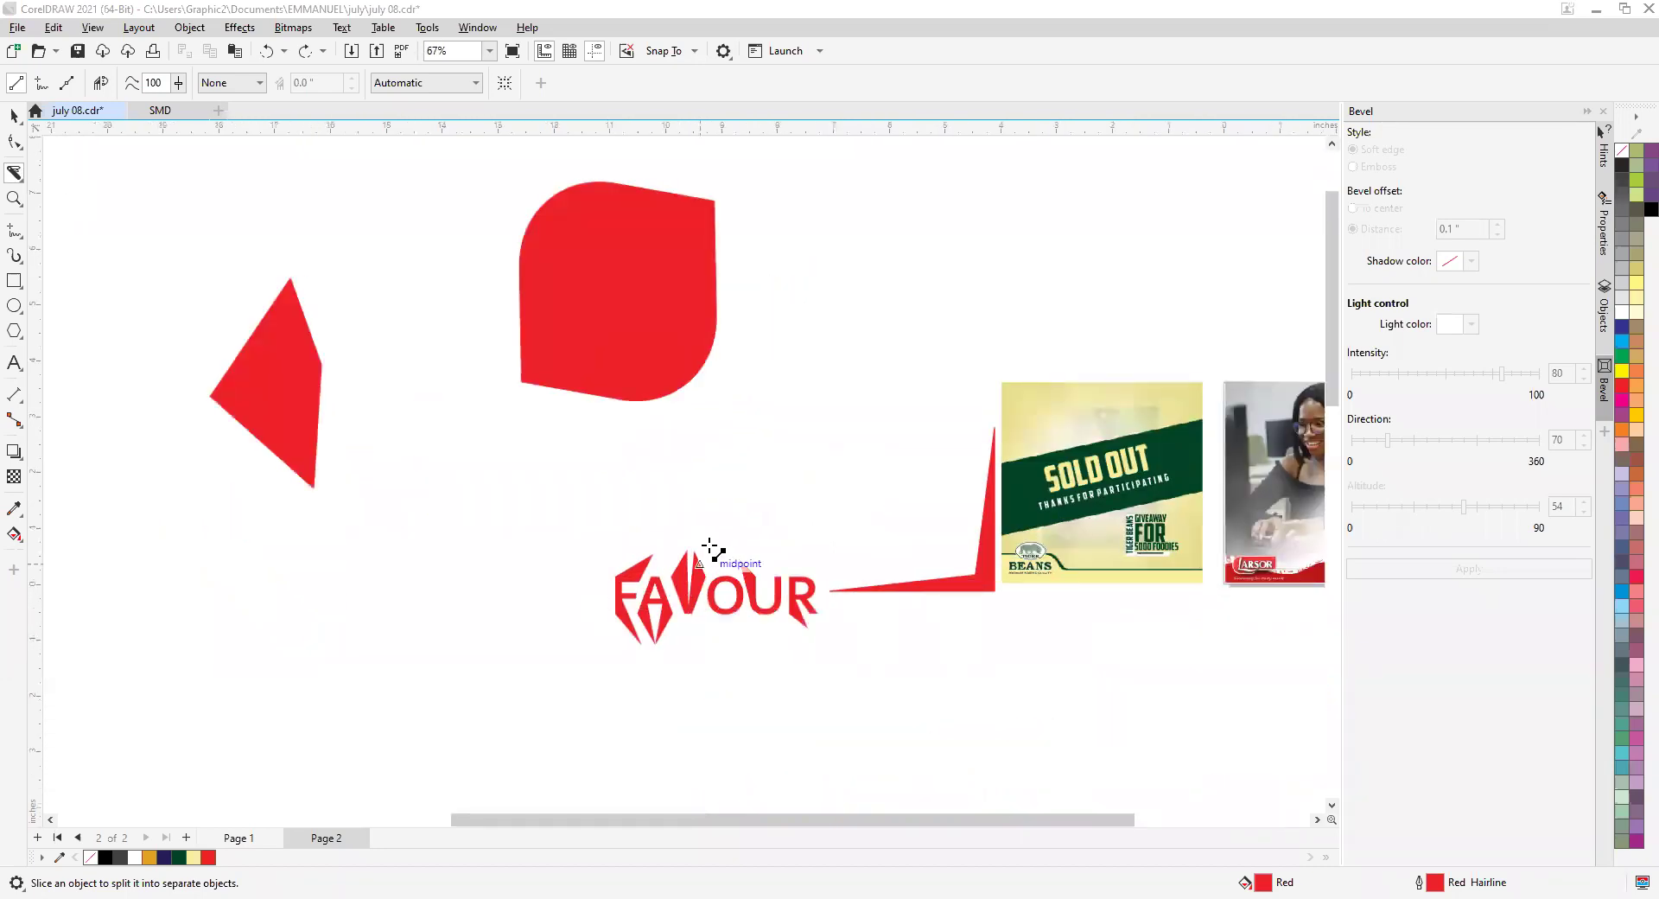
scroll(657, 519, down, 2)
scroll(677, 510, up, 2)
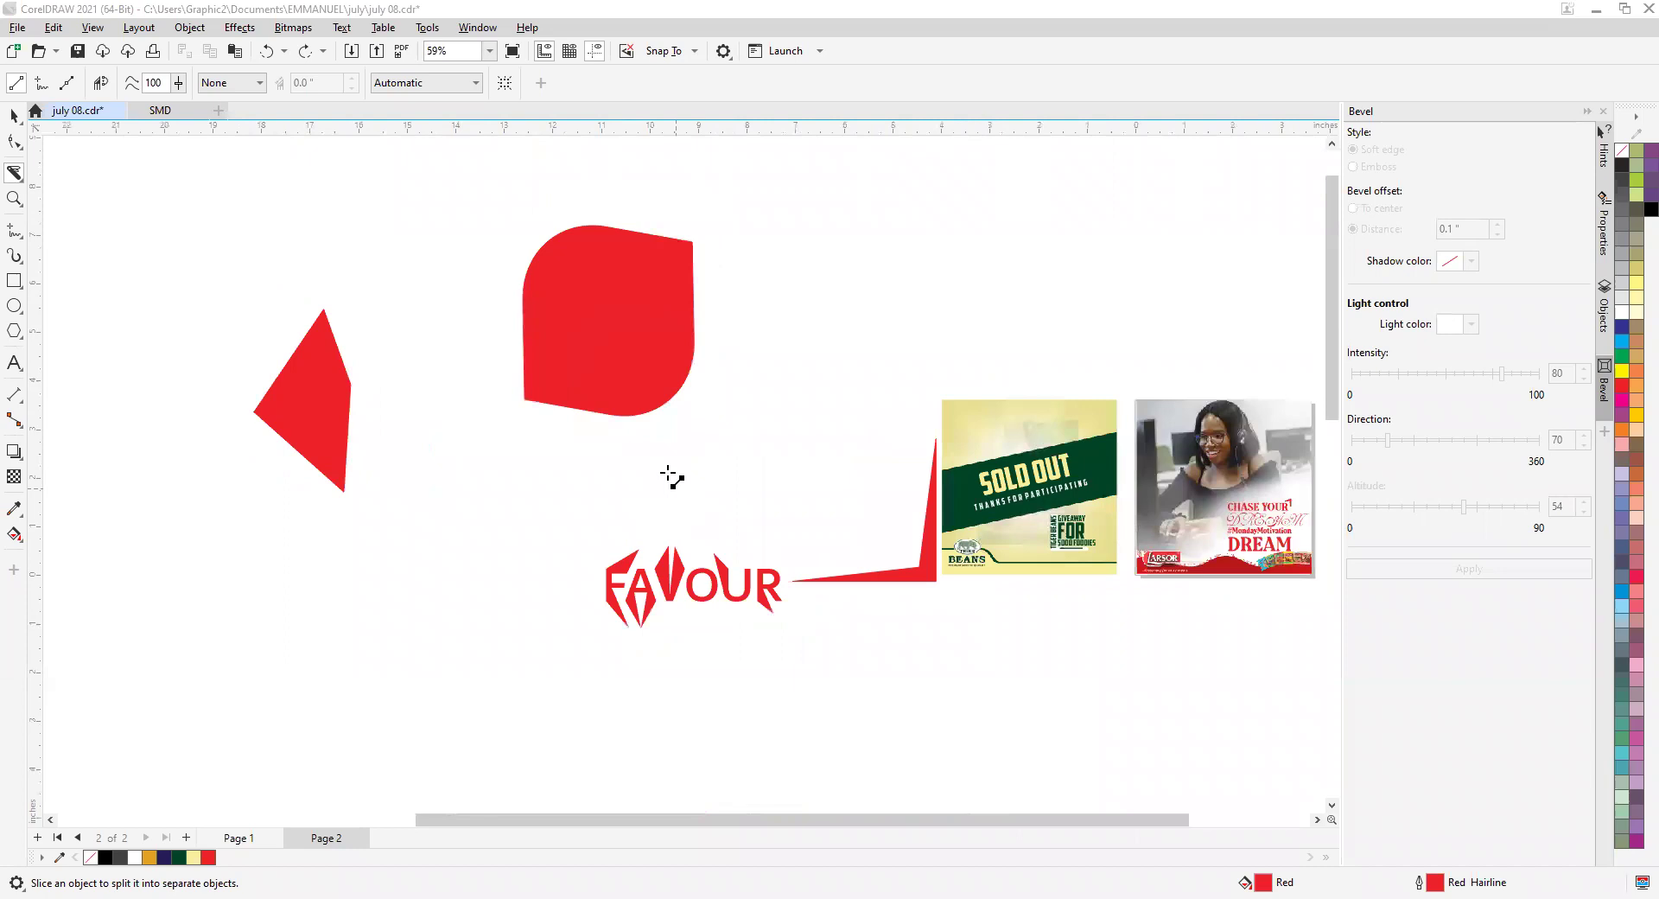
scroll(570, 359, down, 1)
scroll(666, 412, up, 2)
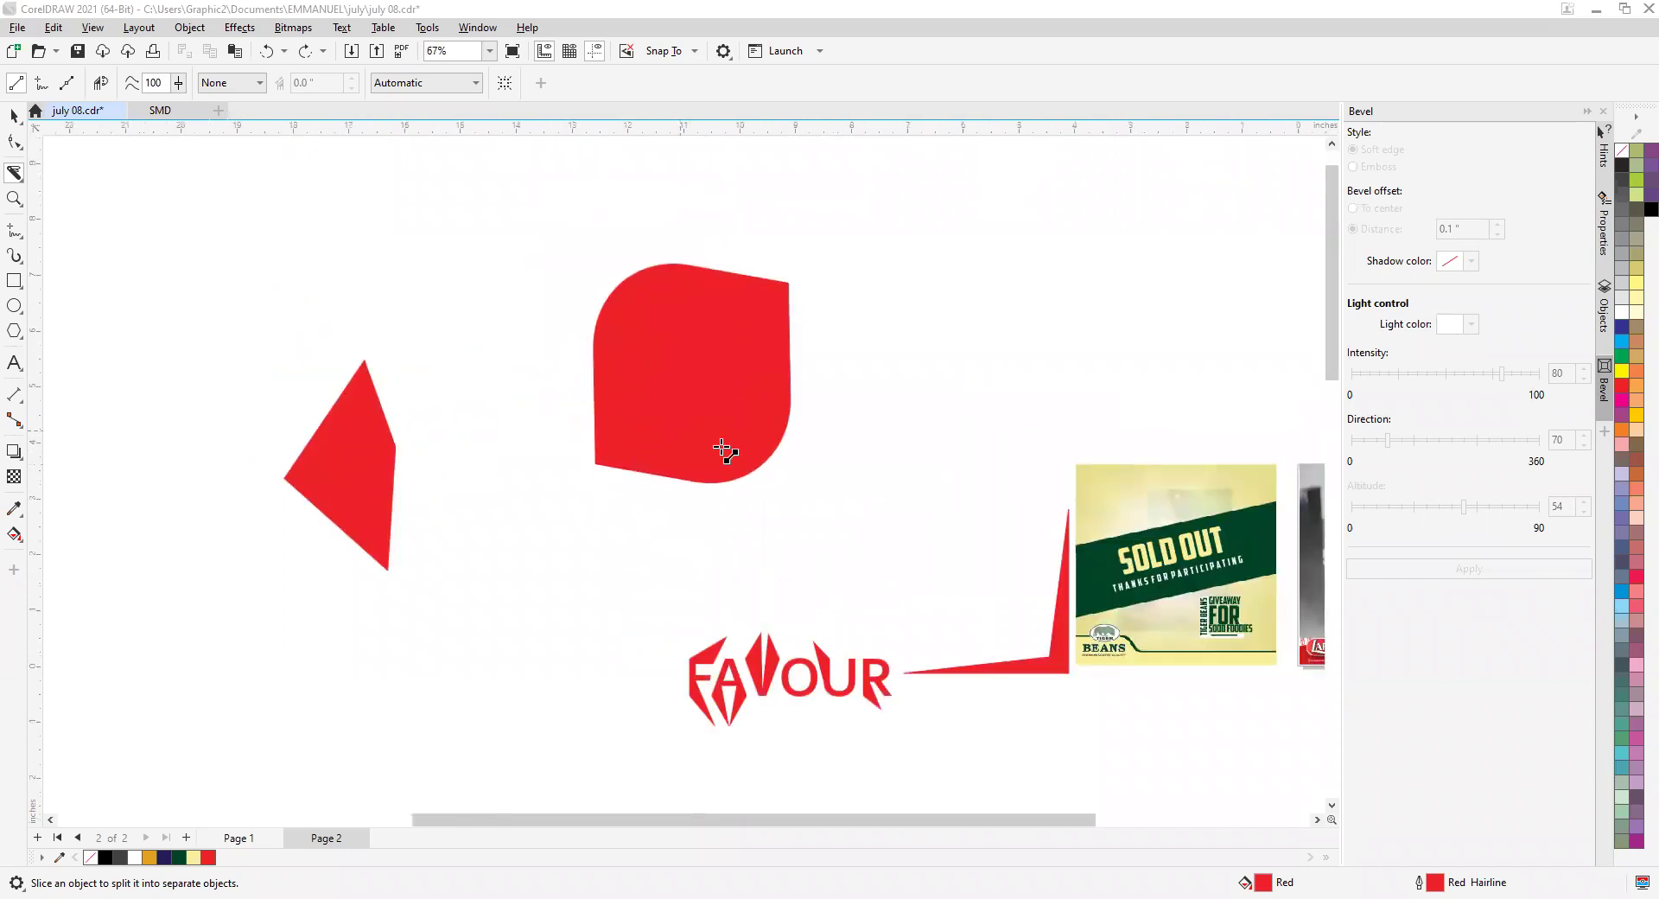
scroll(724, 450, down, 2)
scroll(691, 415, up, 2)
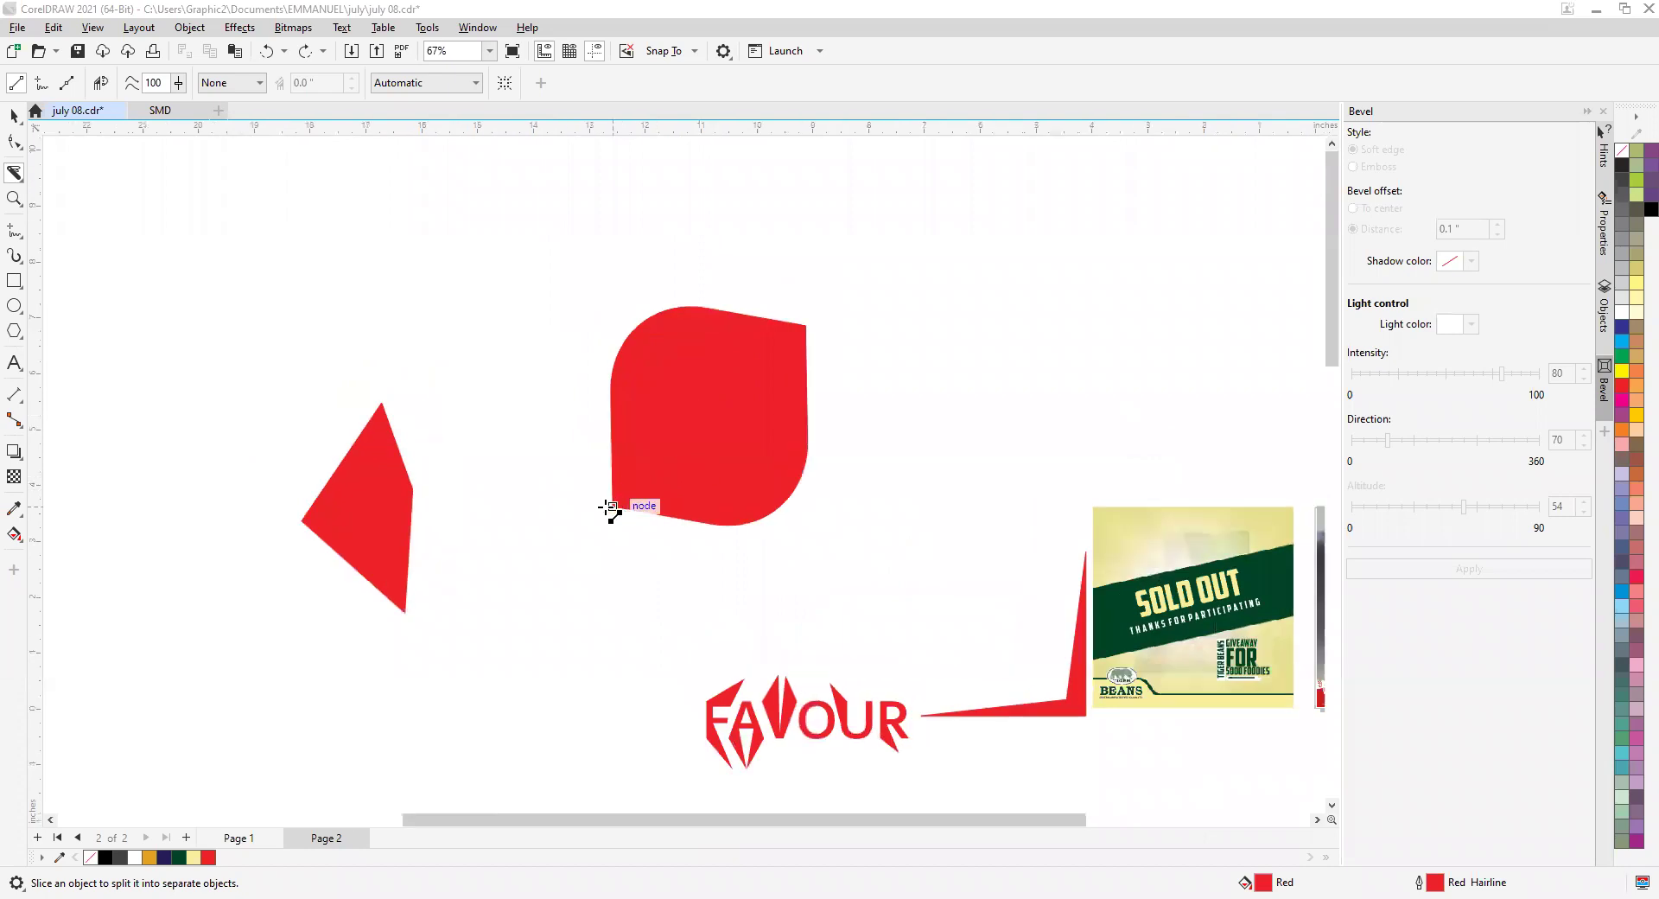
scroll(728, 406, up, 2)
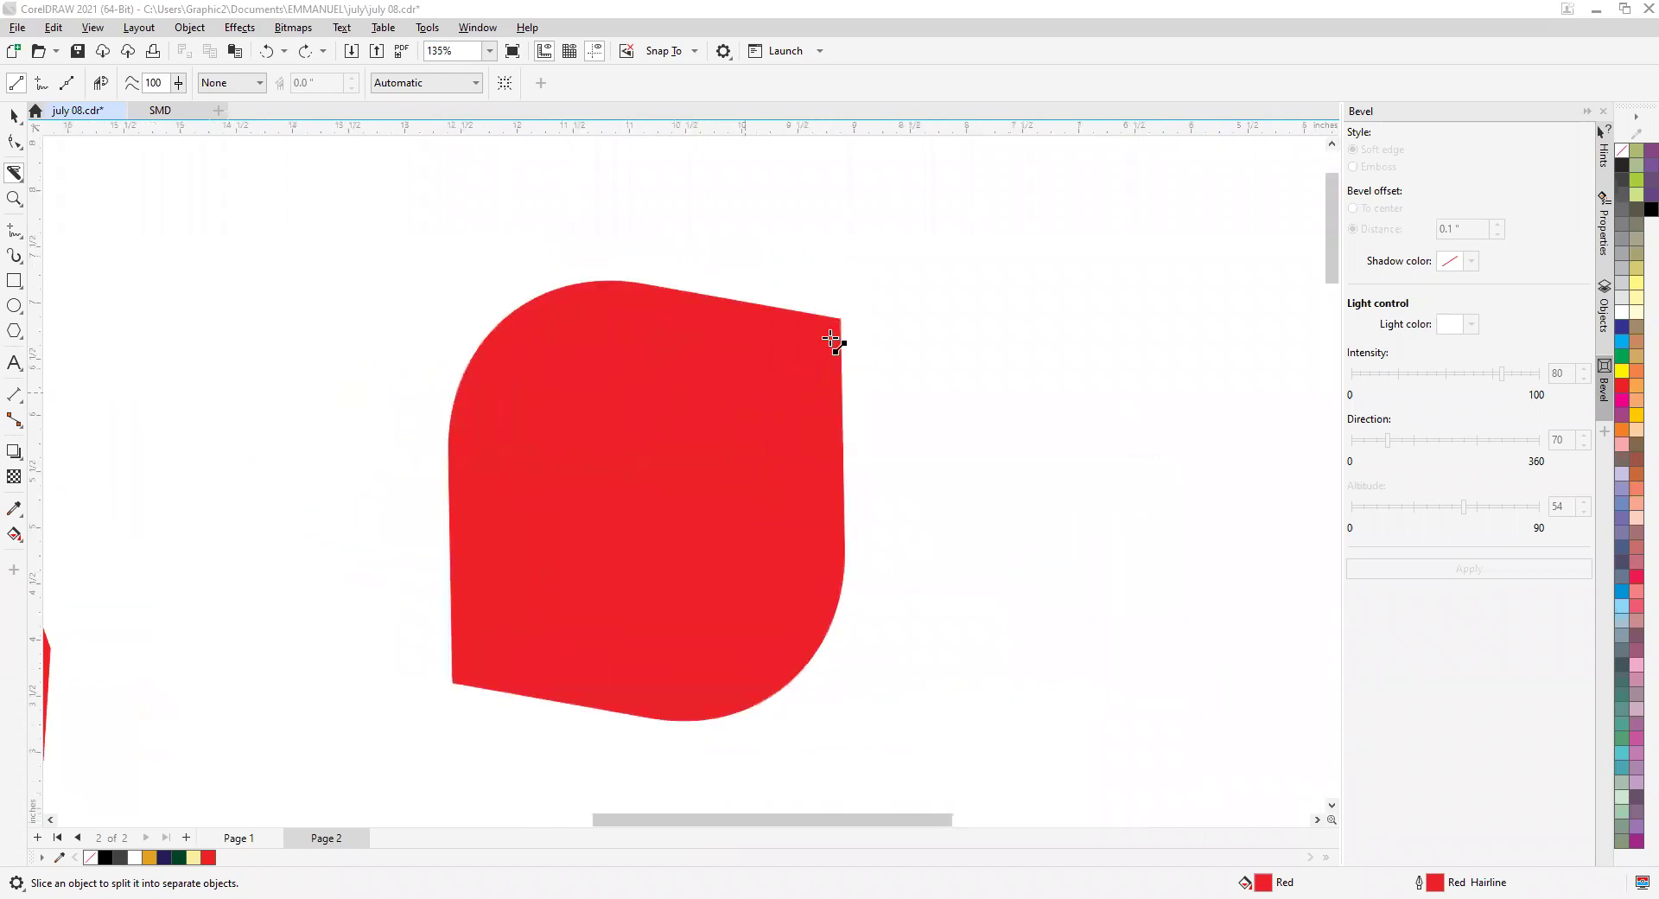
scroll(831, 341, down, 1)
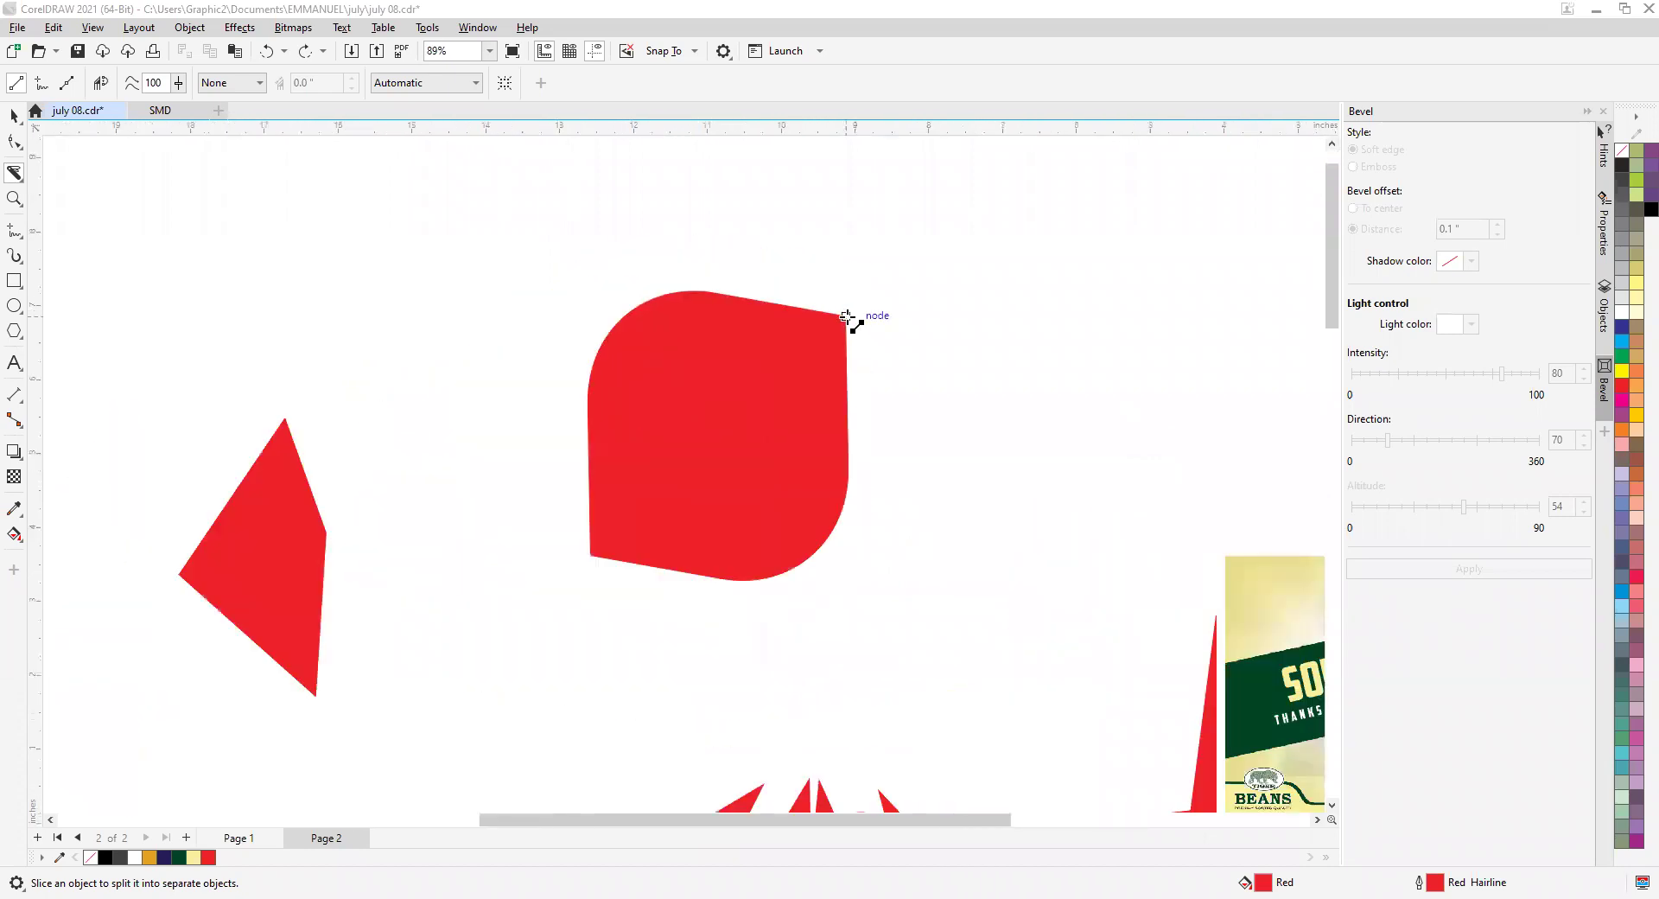
Slice the red leaf-like shape with the Knife tool, including a diagonal cut from its upper right corner to its lower left corner.
click(846, 317)
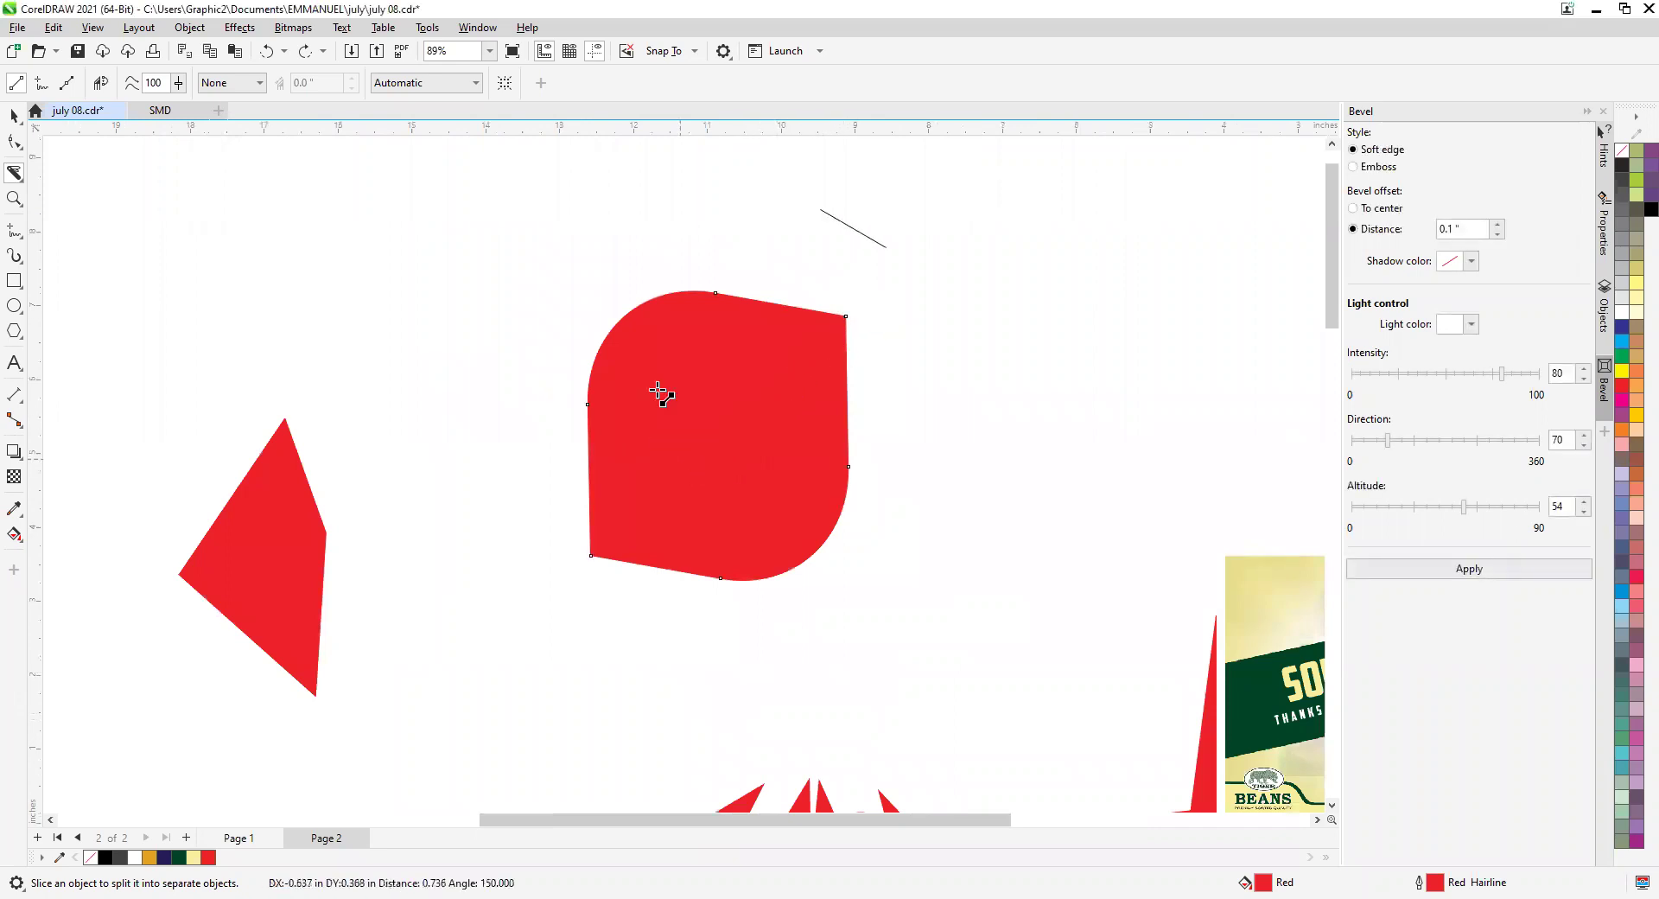
drag(728, 413, 812, 377)
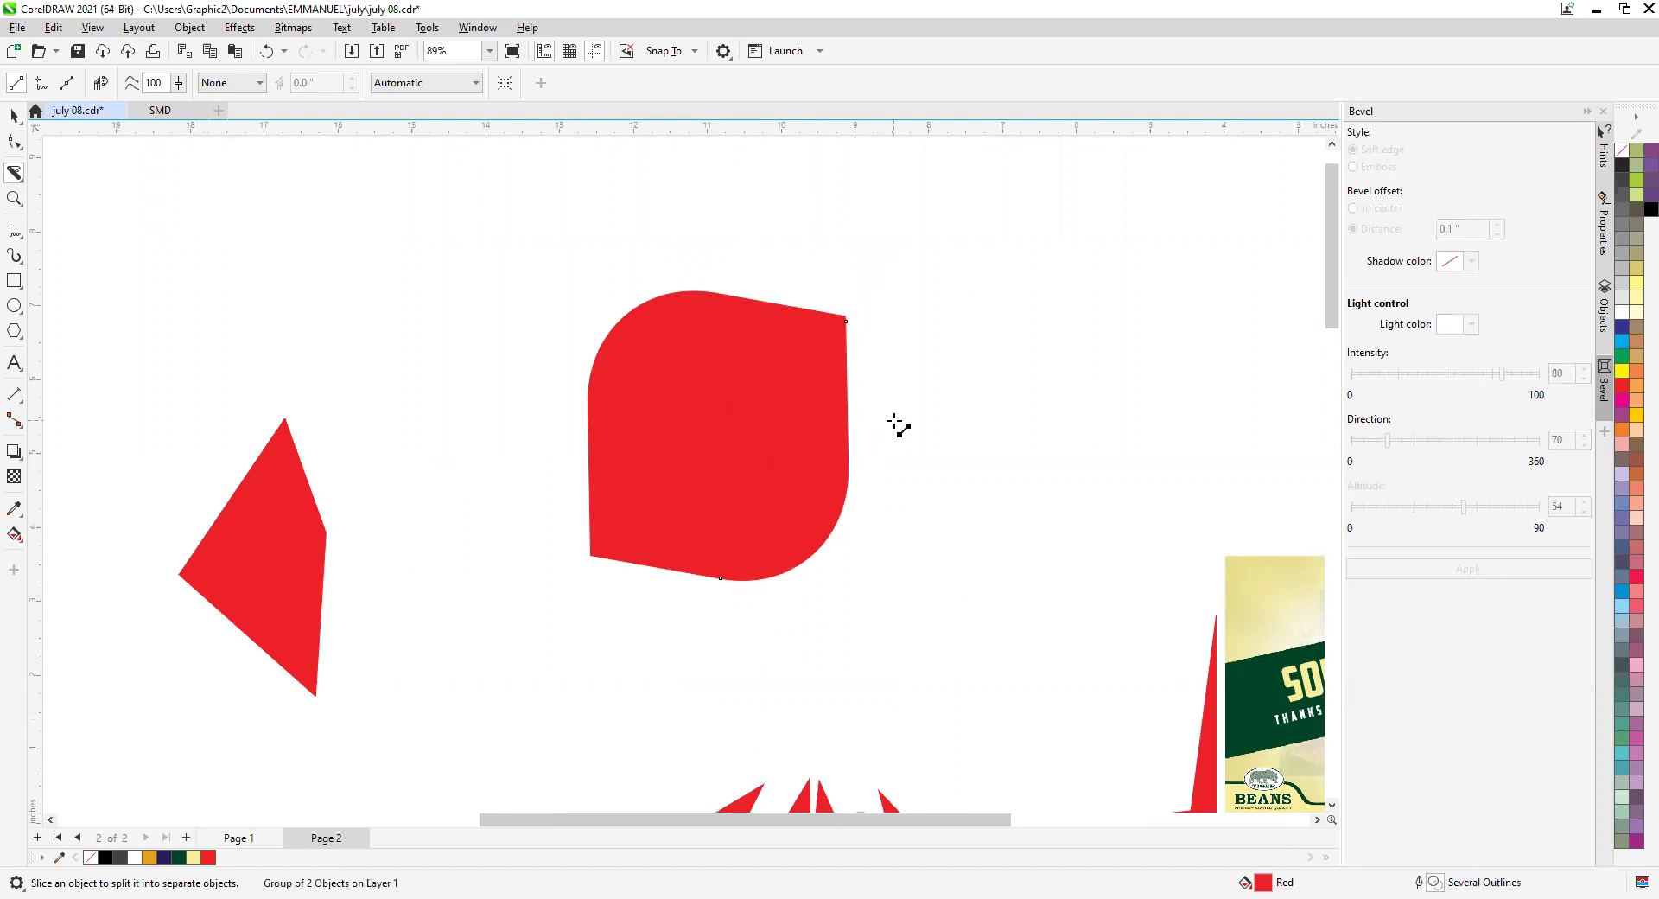
scroll(845, 337, up, 1)
drag(846, 314, 374, 752)
scroll(593, 556, up, 1)
scroll(885, 275, up, 3)
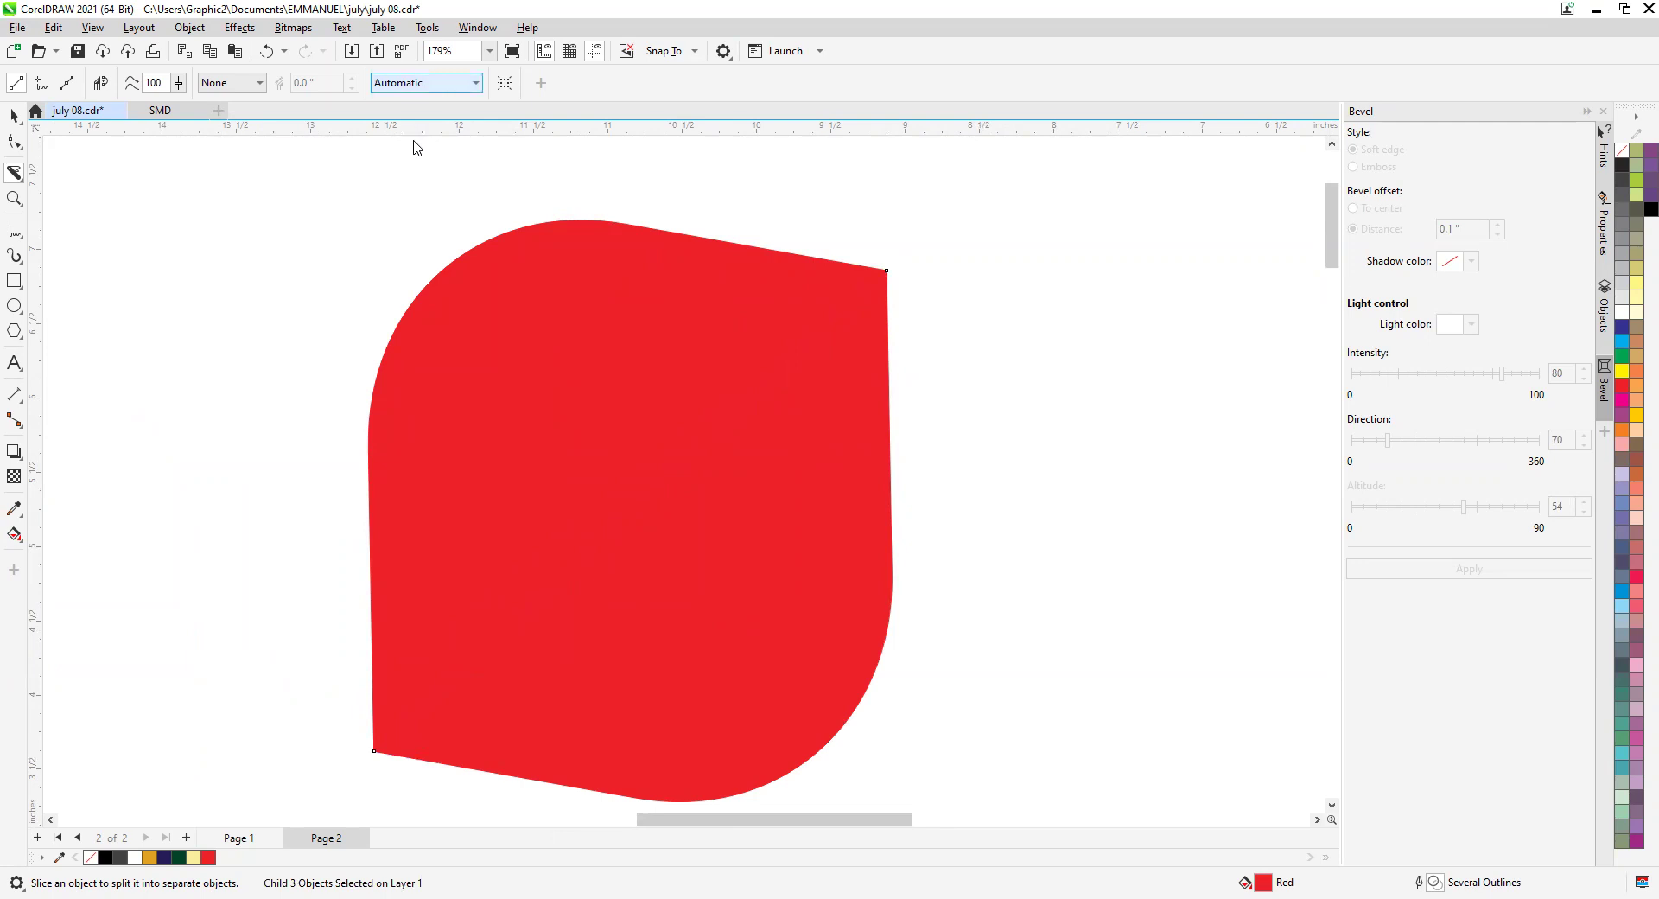
Set the Knife's outline option to Convert to objects and slice the leaf-like shape again along its corner-to-corner diagonal.
click(424, 83)
click(422, 122)
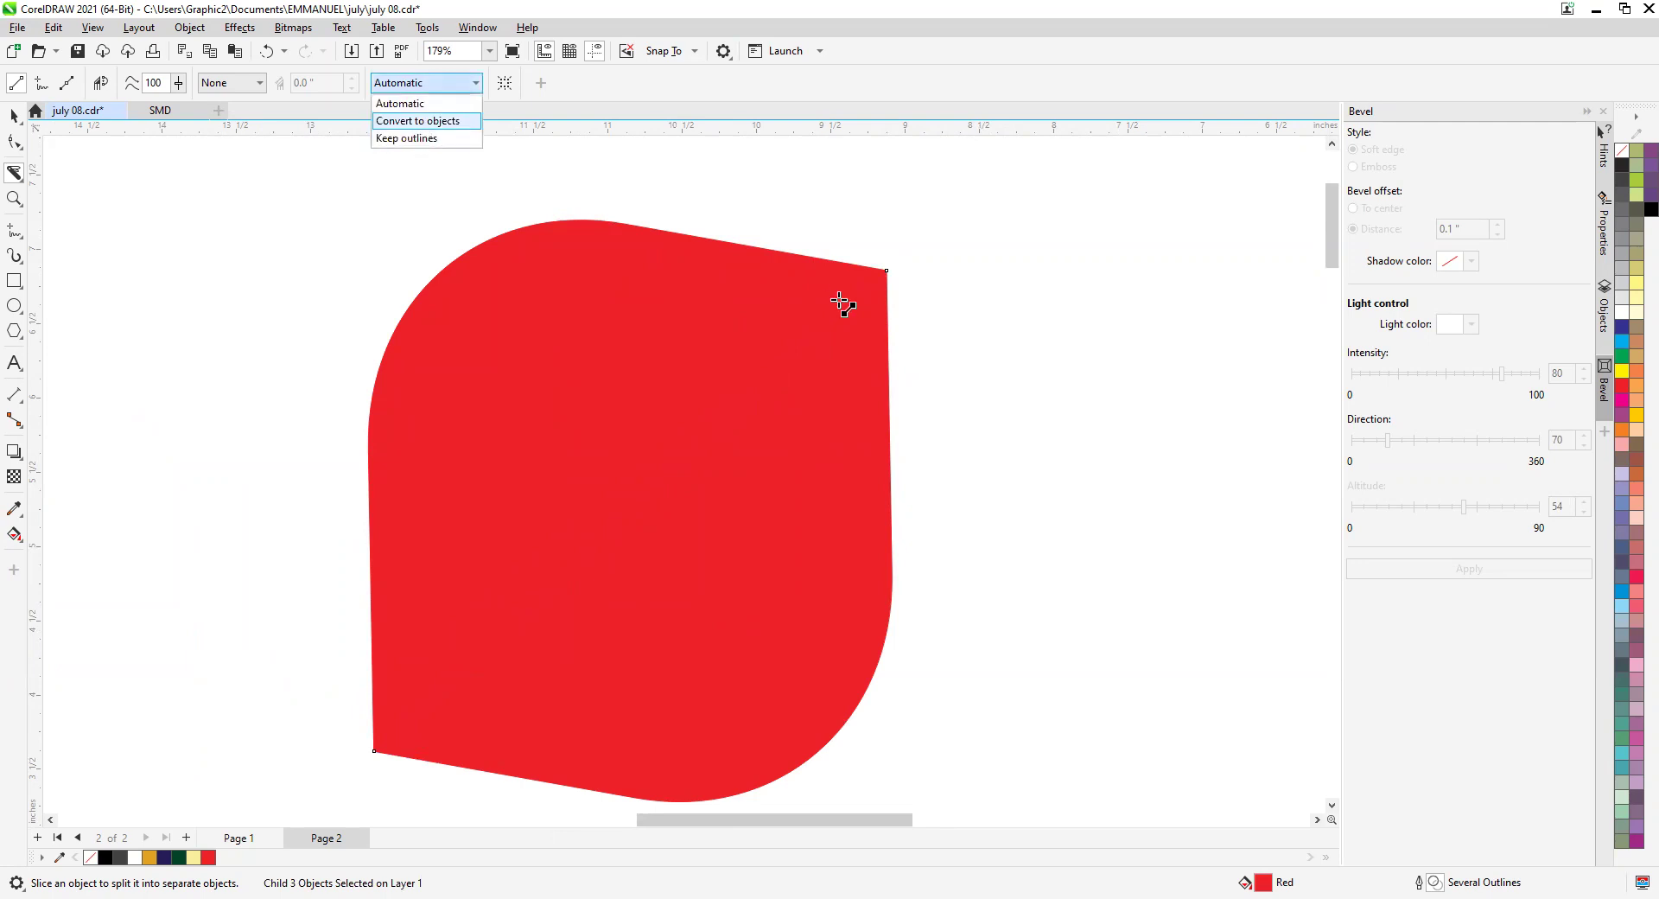
drag(887, 270, 374, 751)
Ungroup the sliced red leaf-like shape and move its filled piece away from the leftover outline curves.
click(14, 115)
scroll(639, 406, down, 2)
click(660, 518)
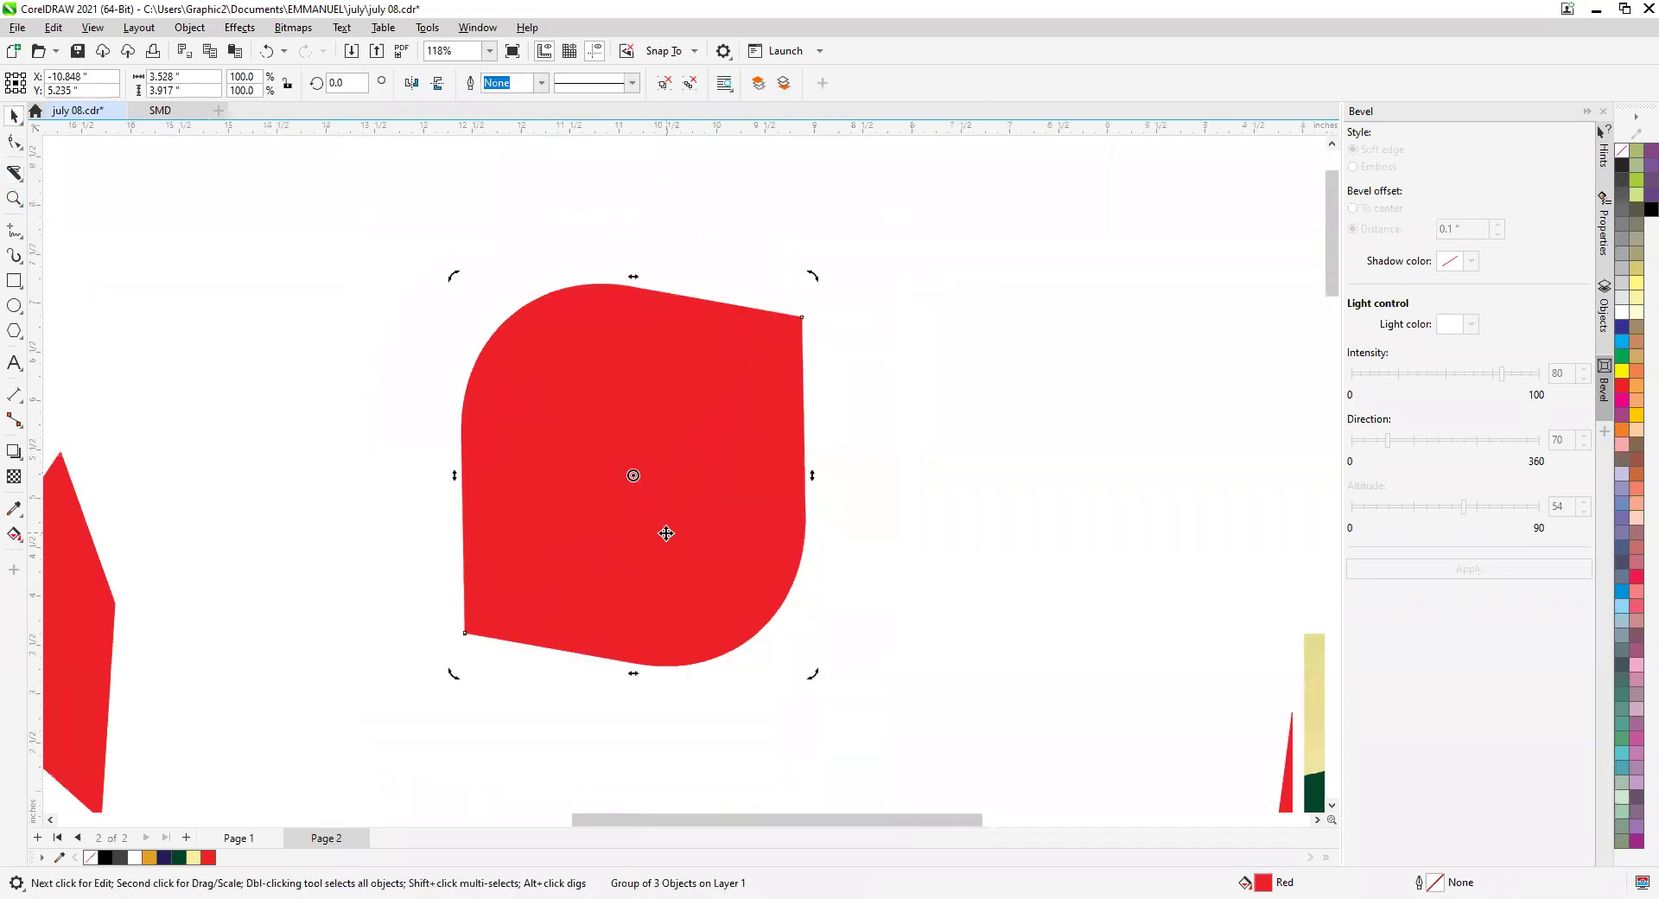
click(685, 500)
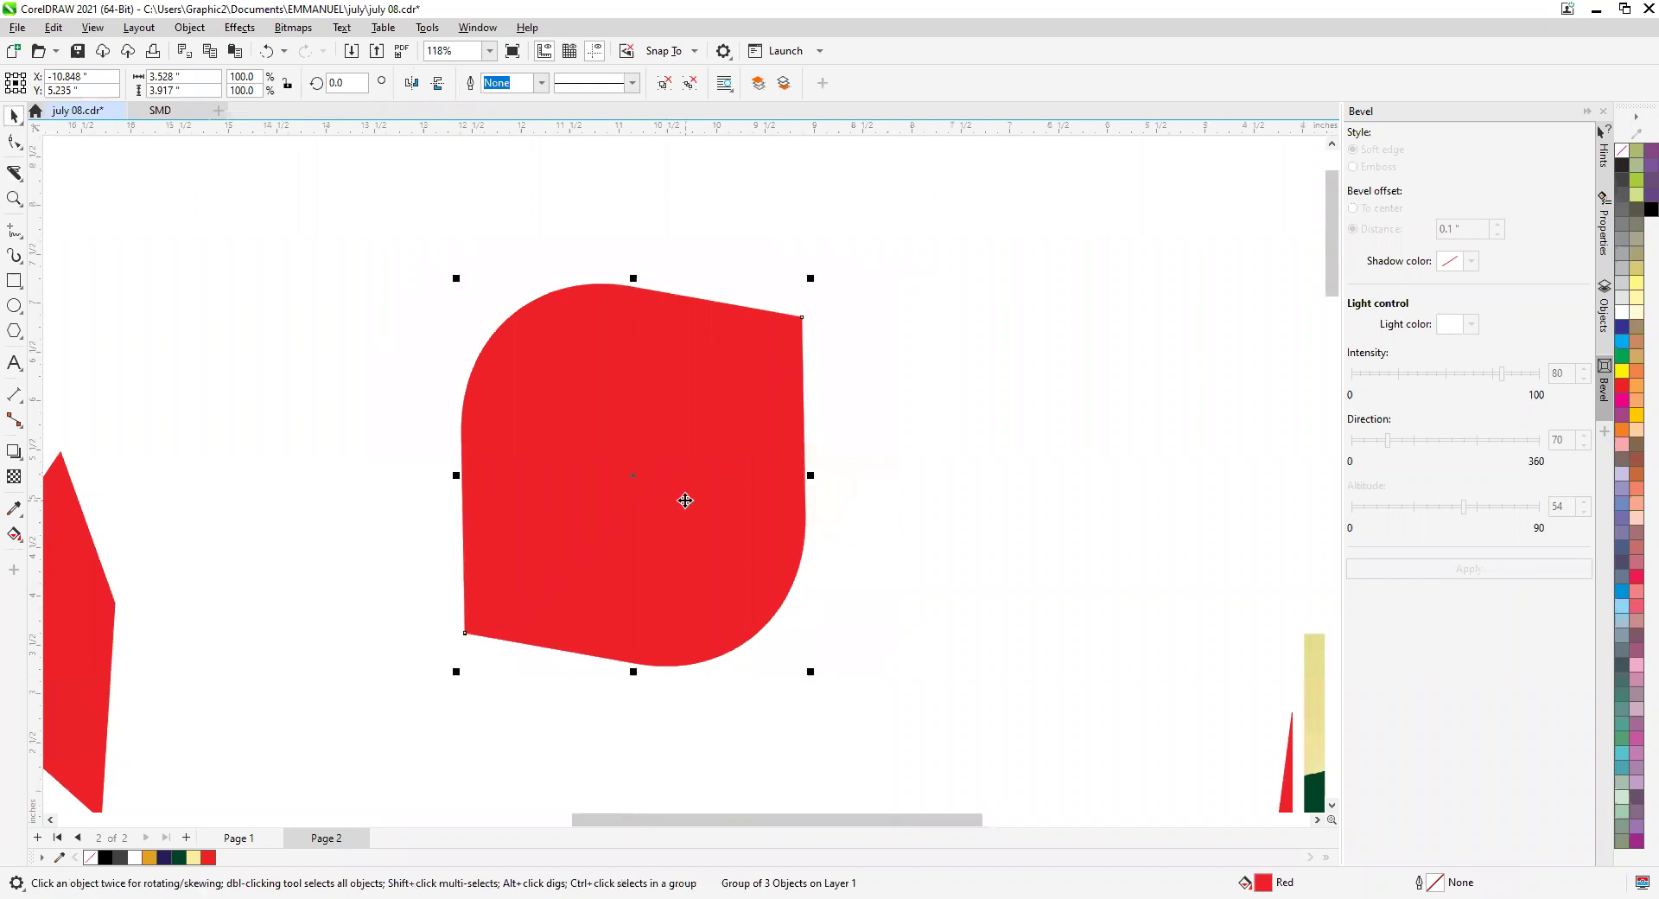
right_click(686, 500)
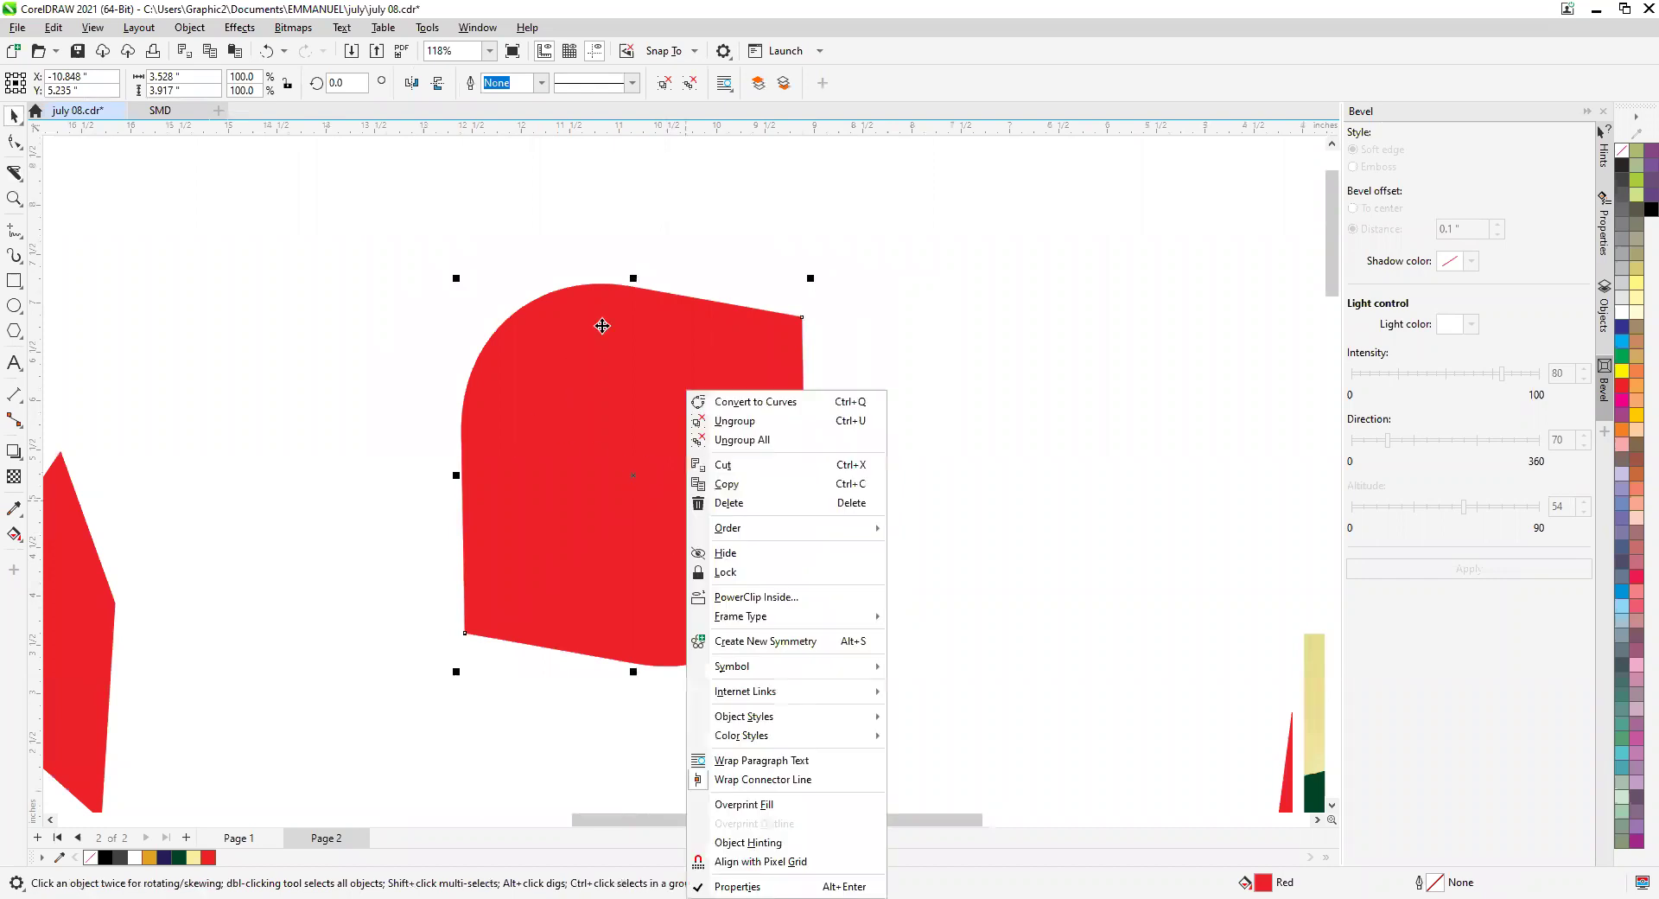
click(319, 344)
click(623, 420)
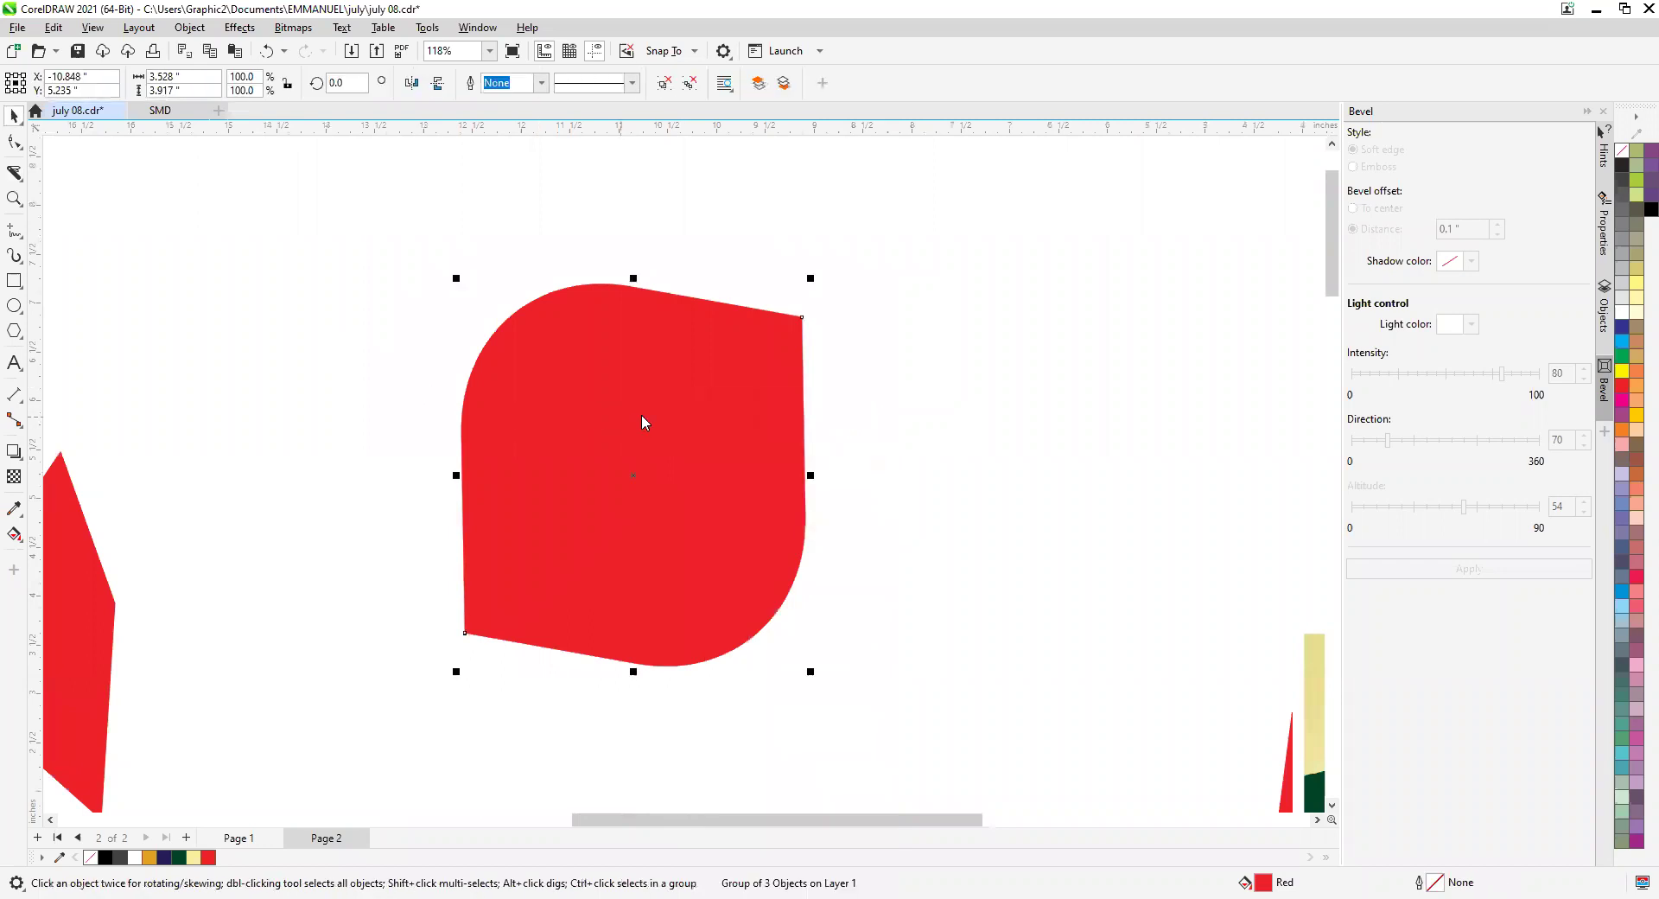
right_click(642, 421)
click(674, 423)
drag(730, 535, 426, 597)
Delete the leftover outline curves beside the filled leaf-like shape.
click(803, 429)
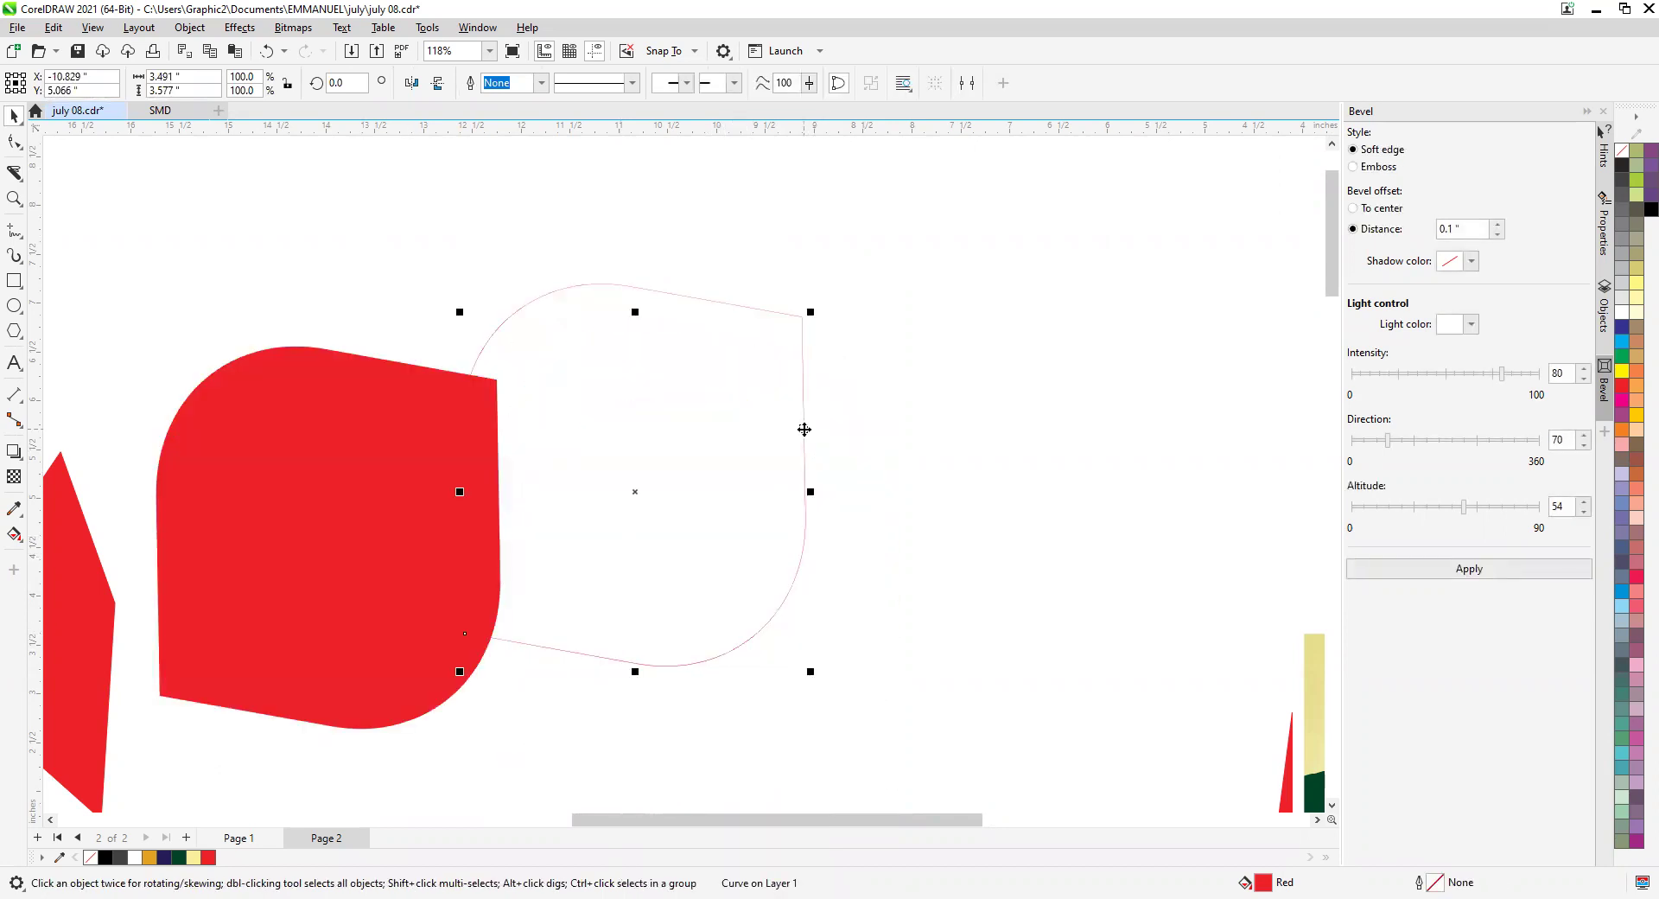
key(Delete)
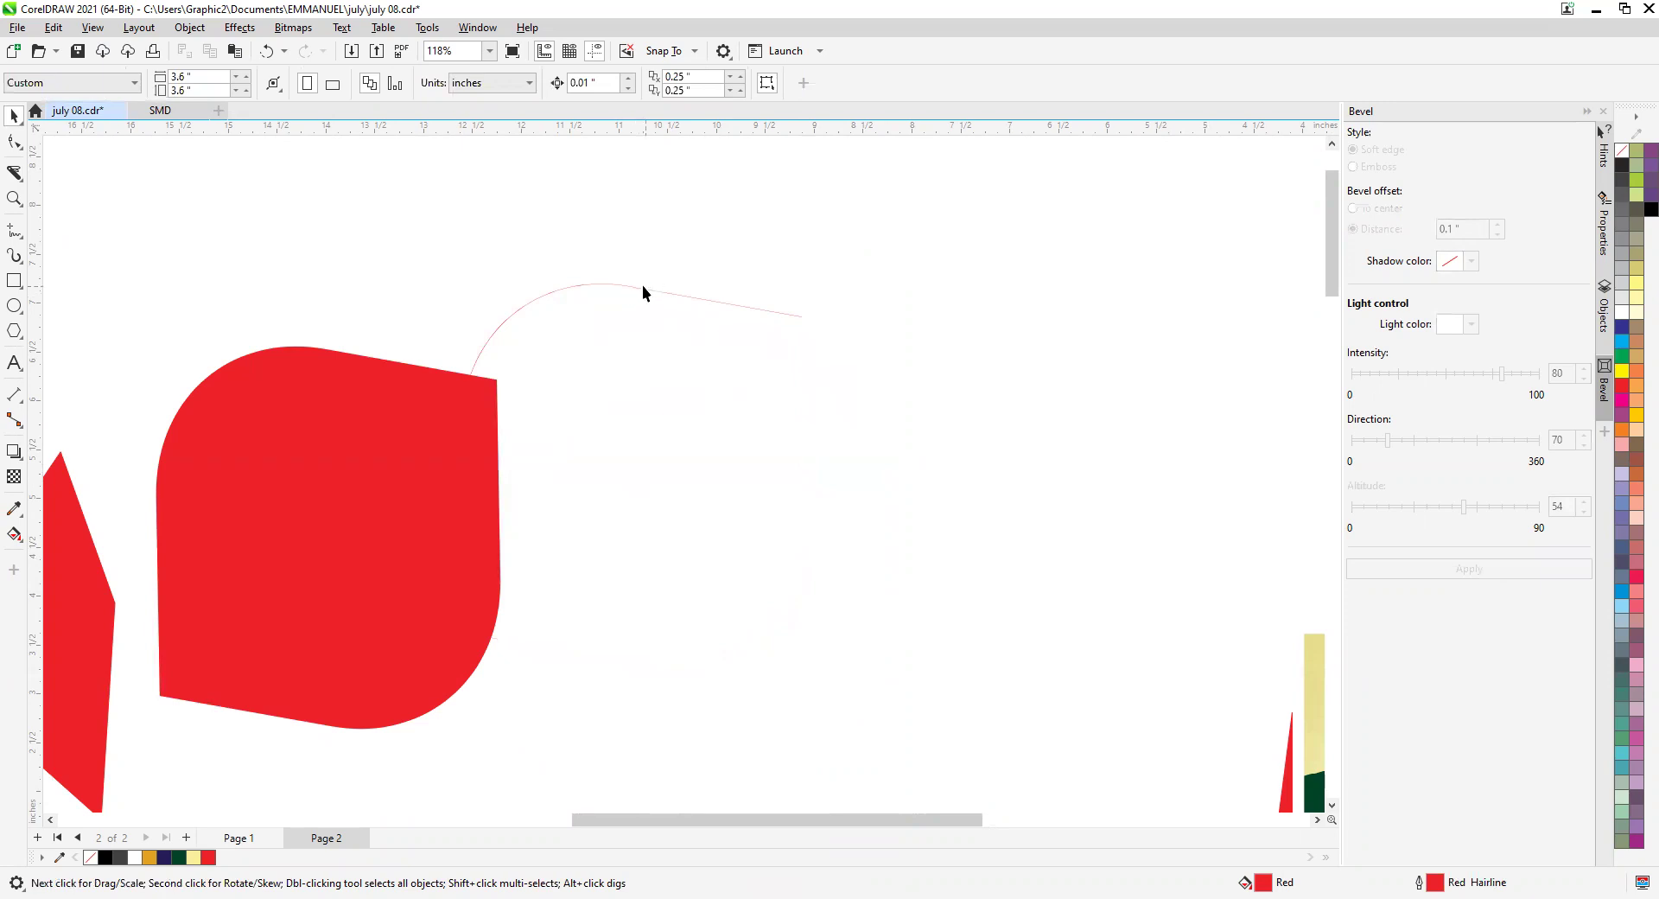
click(495, 335)
key(Delete)
Move the red leaf-like shape back to its former area and break its curve apart.
drag(326, 466, 663, 399)
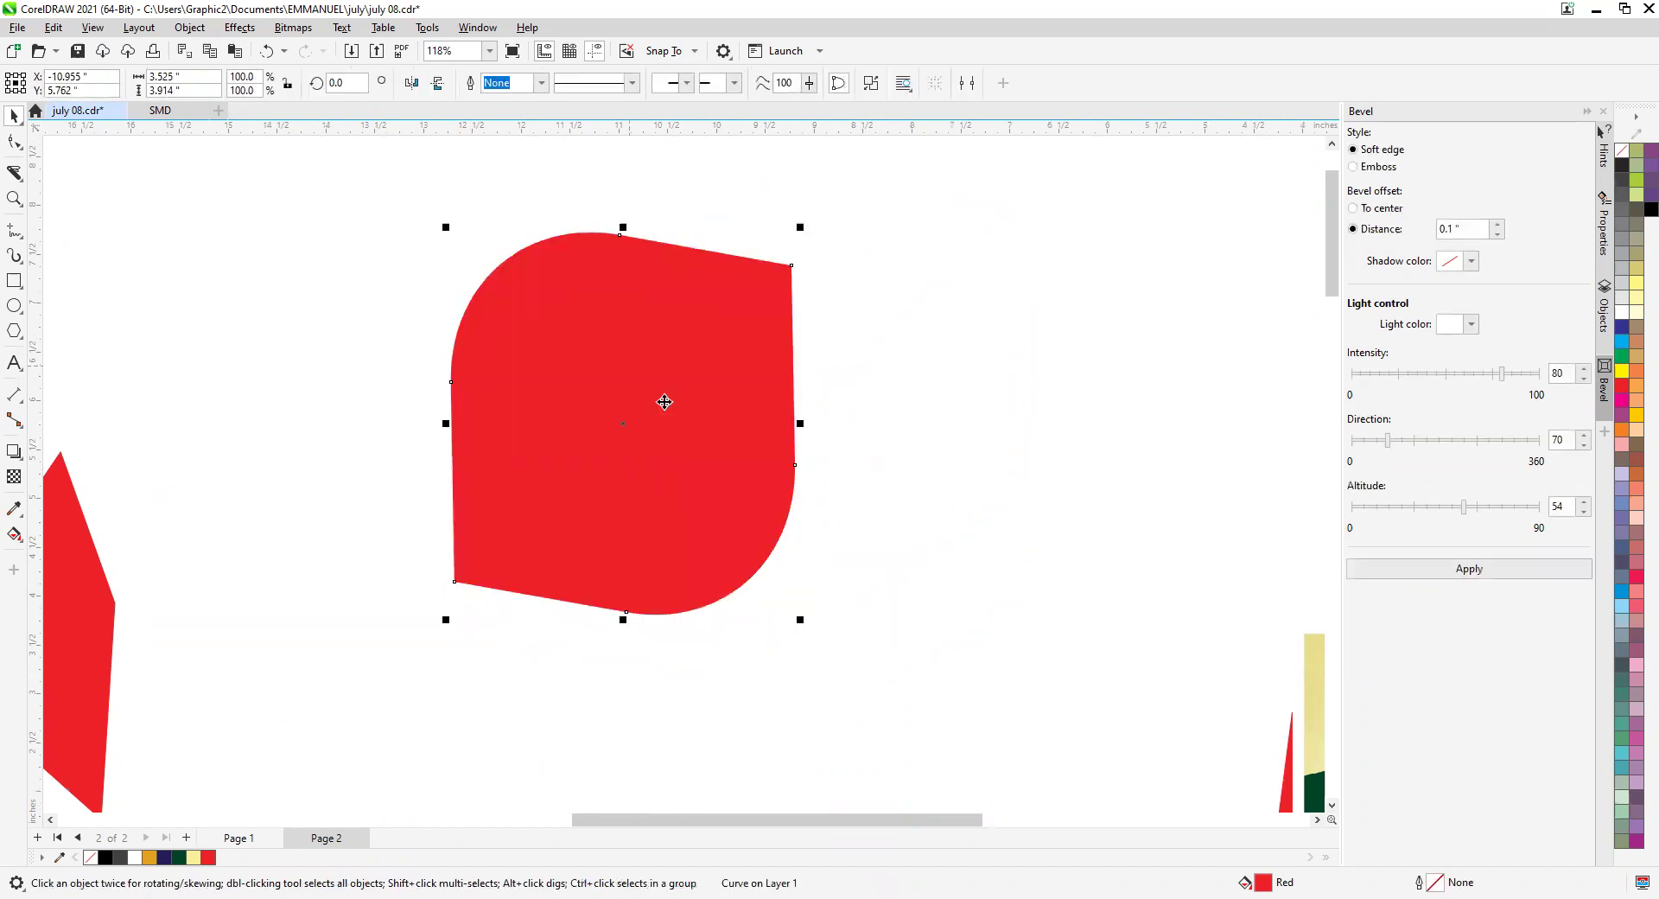
right_click(656, 401)
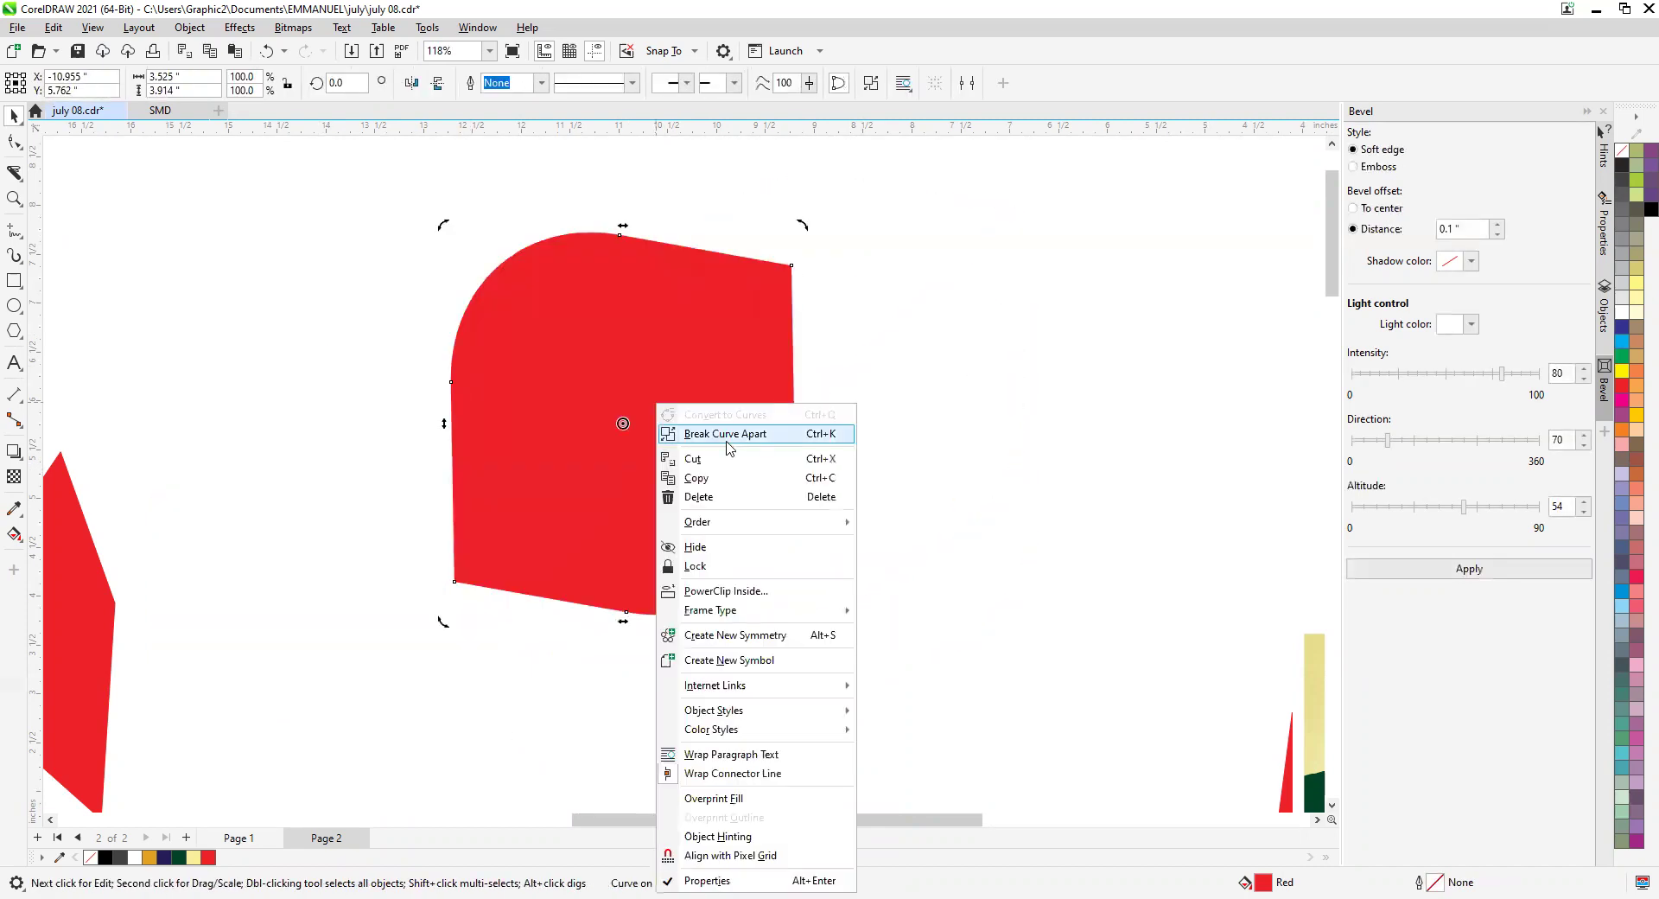
click(727, 441)
drag(682, 439, 625, 394)
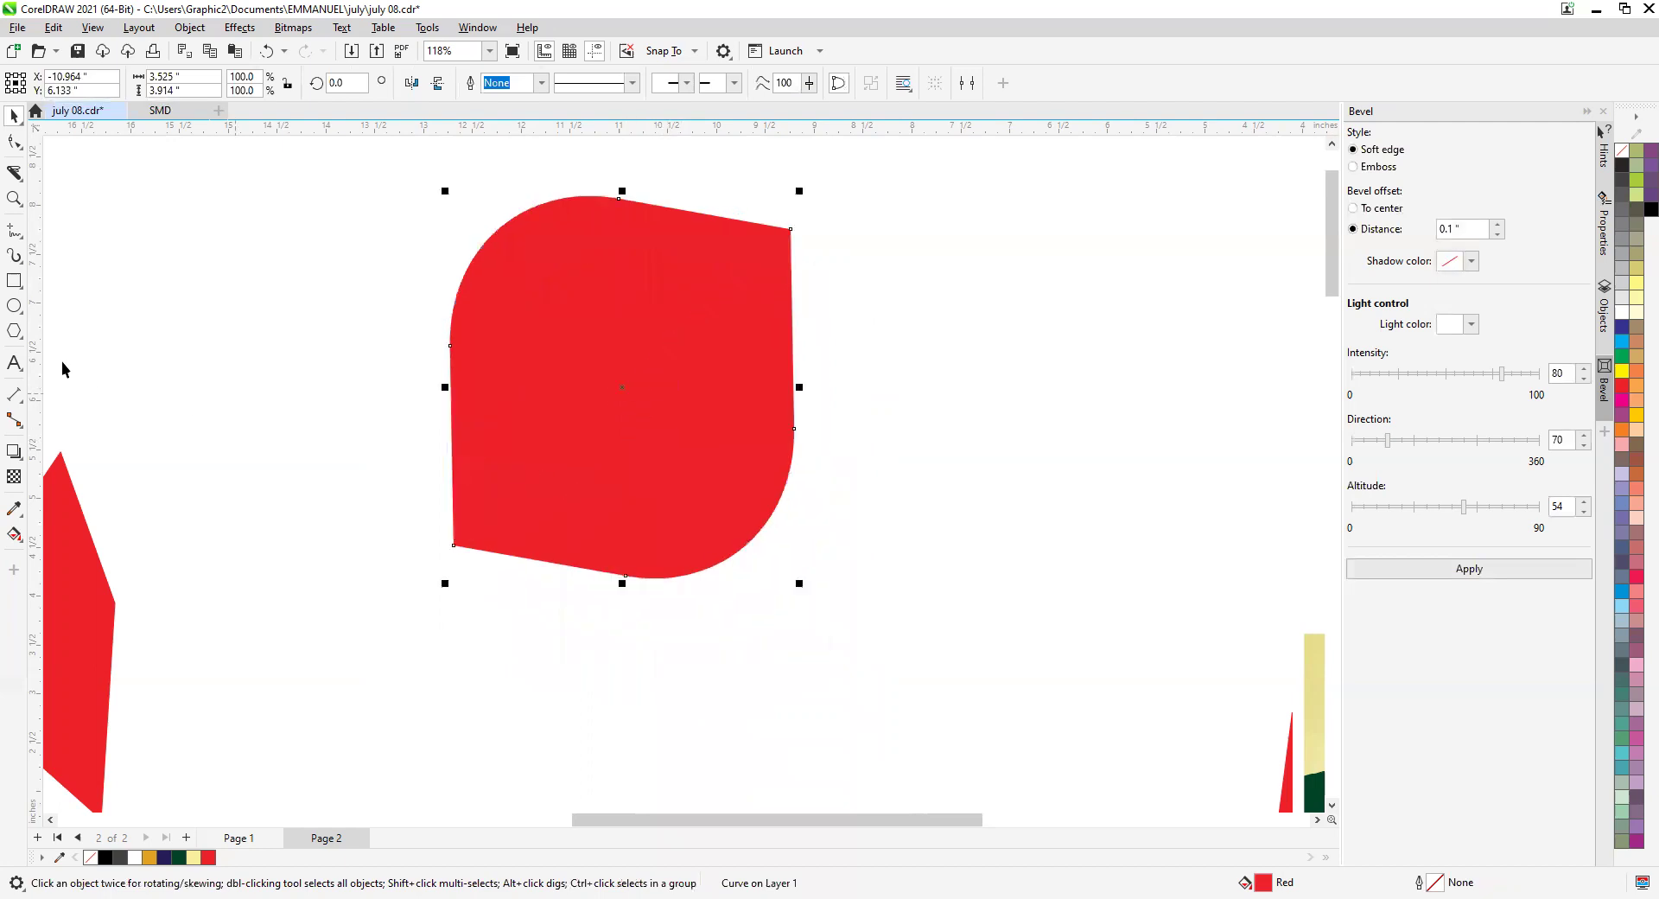
Slice the leaf-like shape with the Knife tool from its lower left corner to its upper right corner, and shift it slightly.
click(14, 172)
click(454, 544)
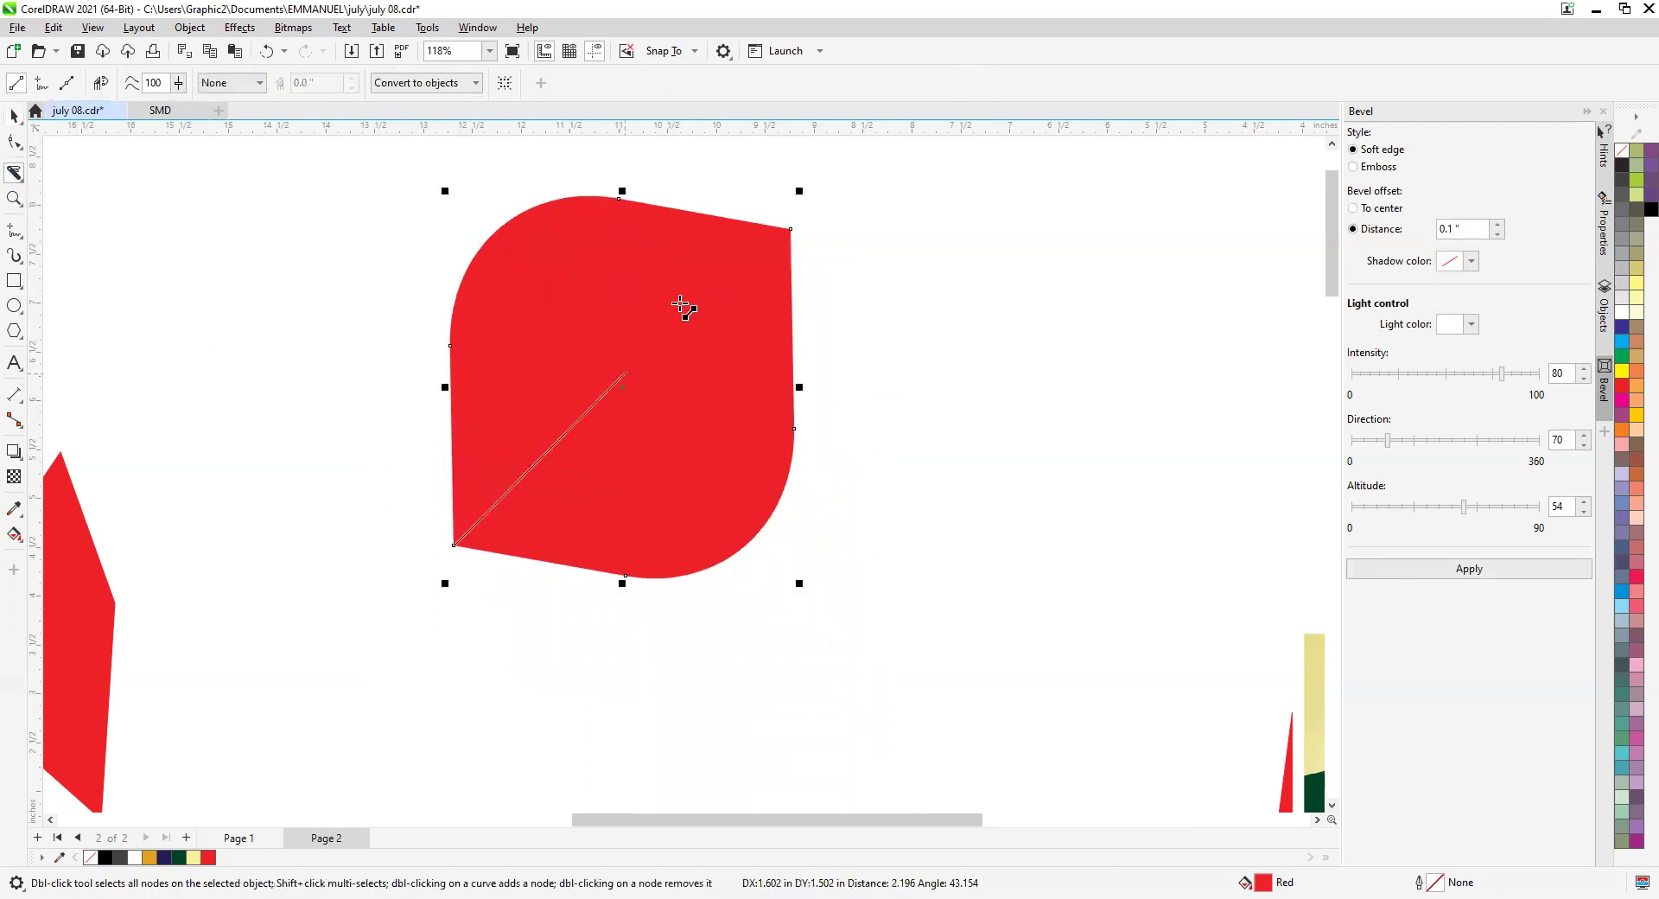
click(789, 239)
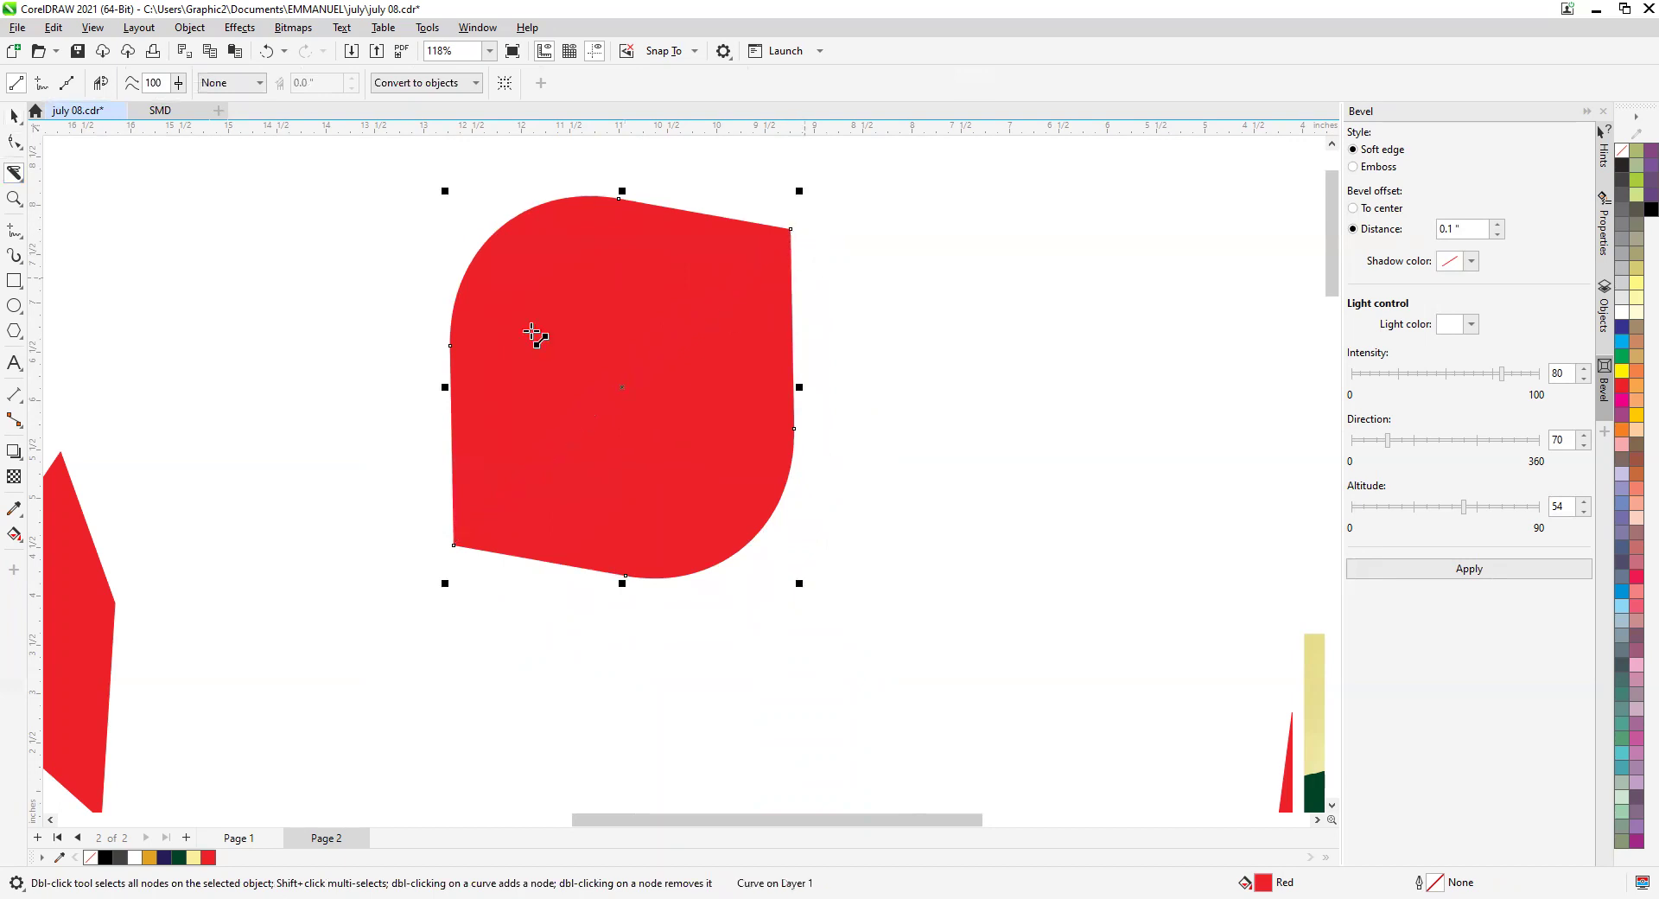
click(13, 114)
click(202, 305)
drag(680, 521, 583, 431)
right_click(584, 408)
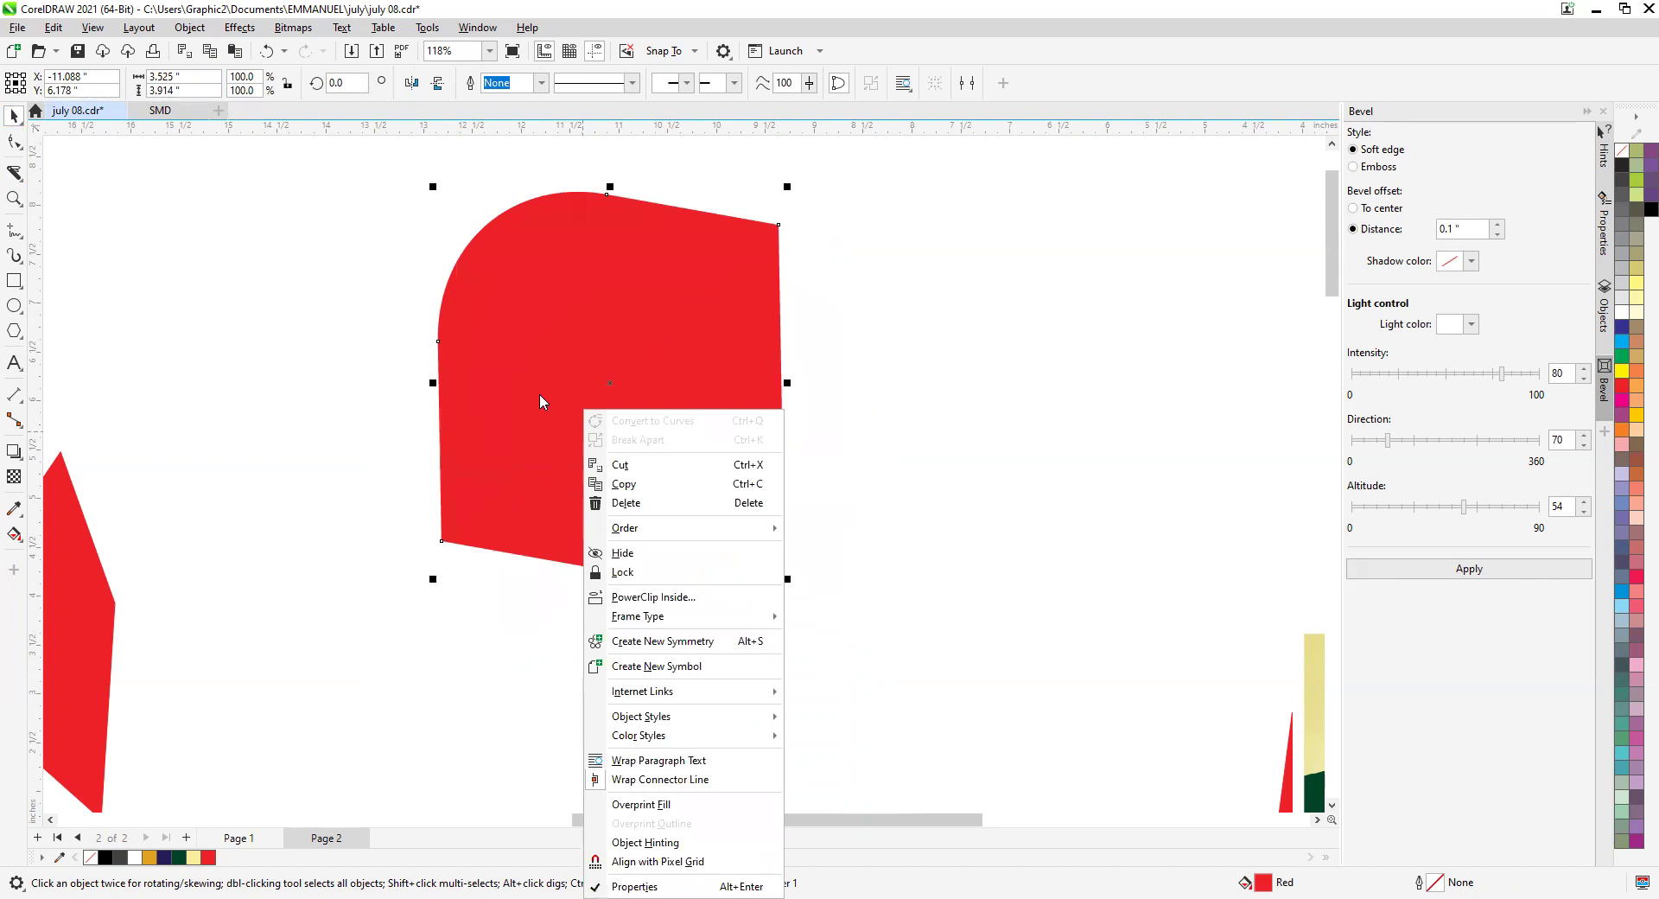
Examine the nodes of the leaf-like shape along its diagonal cut with the Shape tool.
key(alt+s)
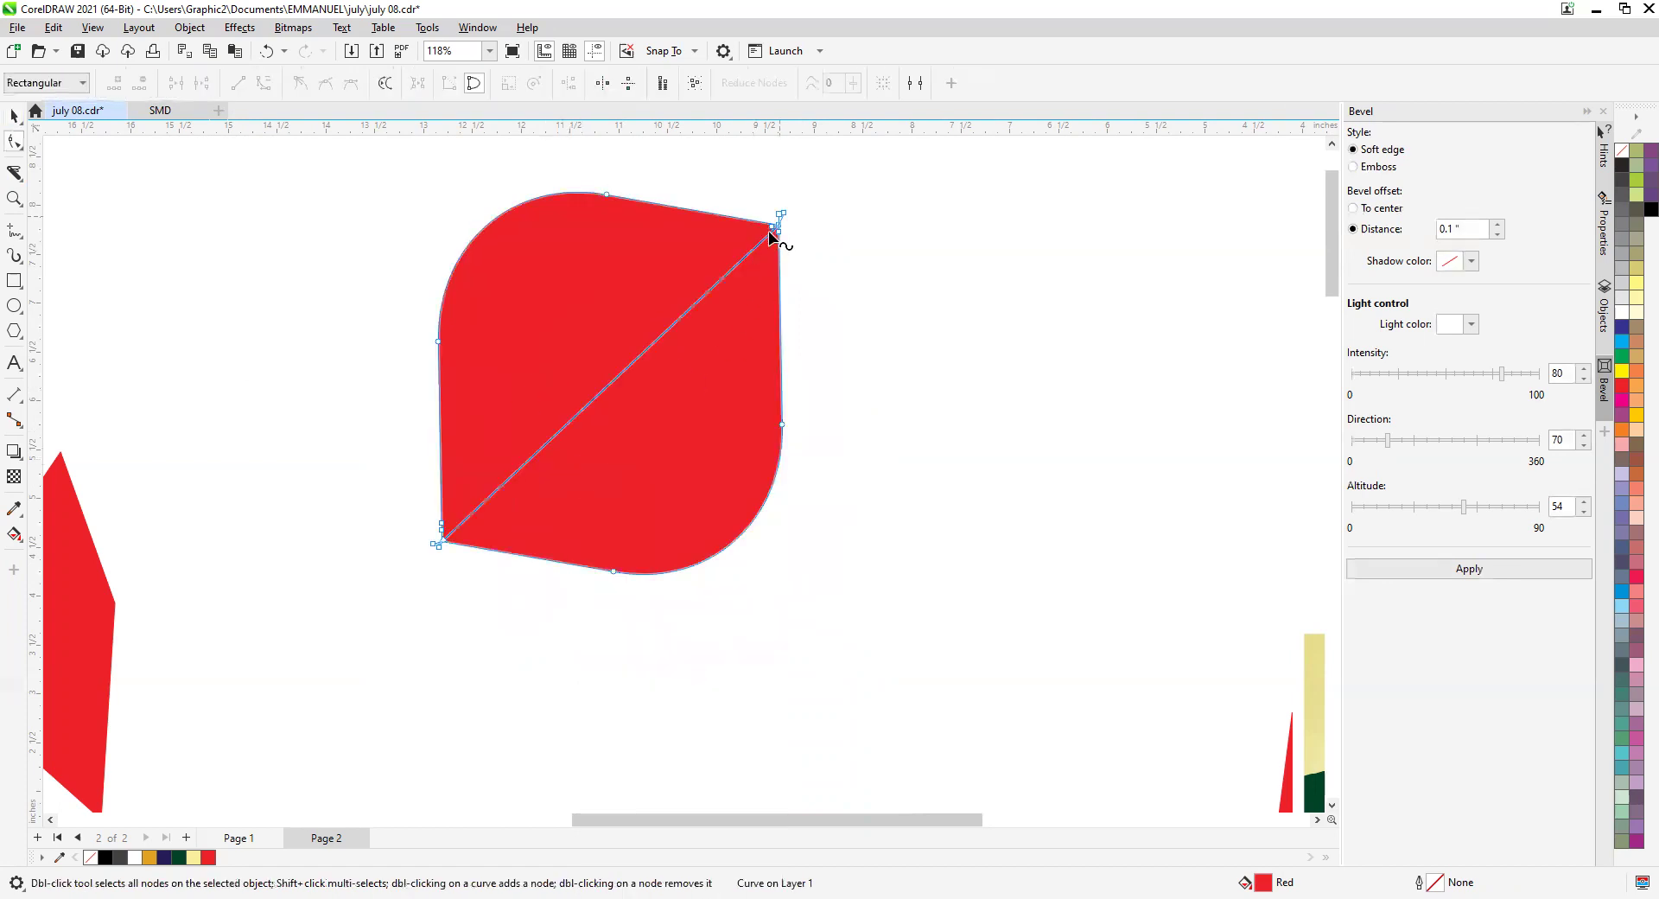
scroll(775, 235, up, 2)
scroll(812, 207, down, 2)
click(13, 116)
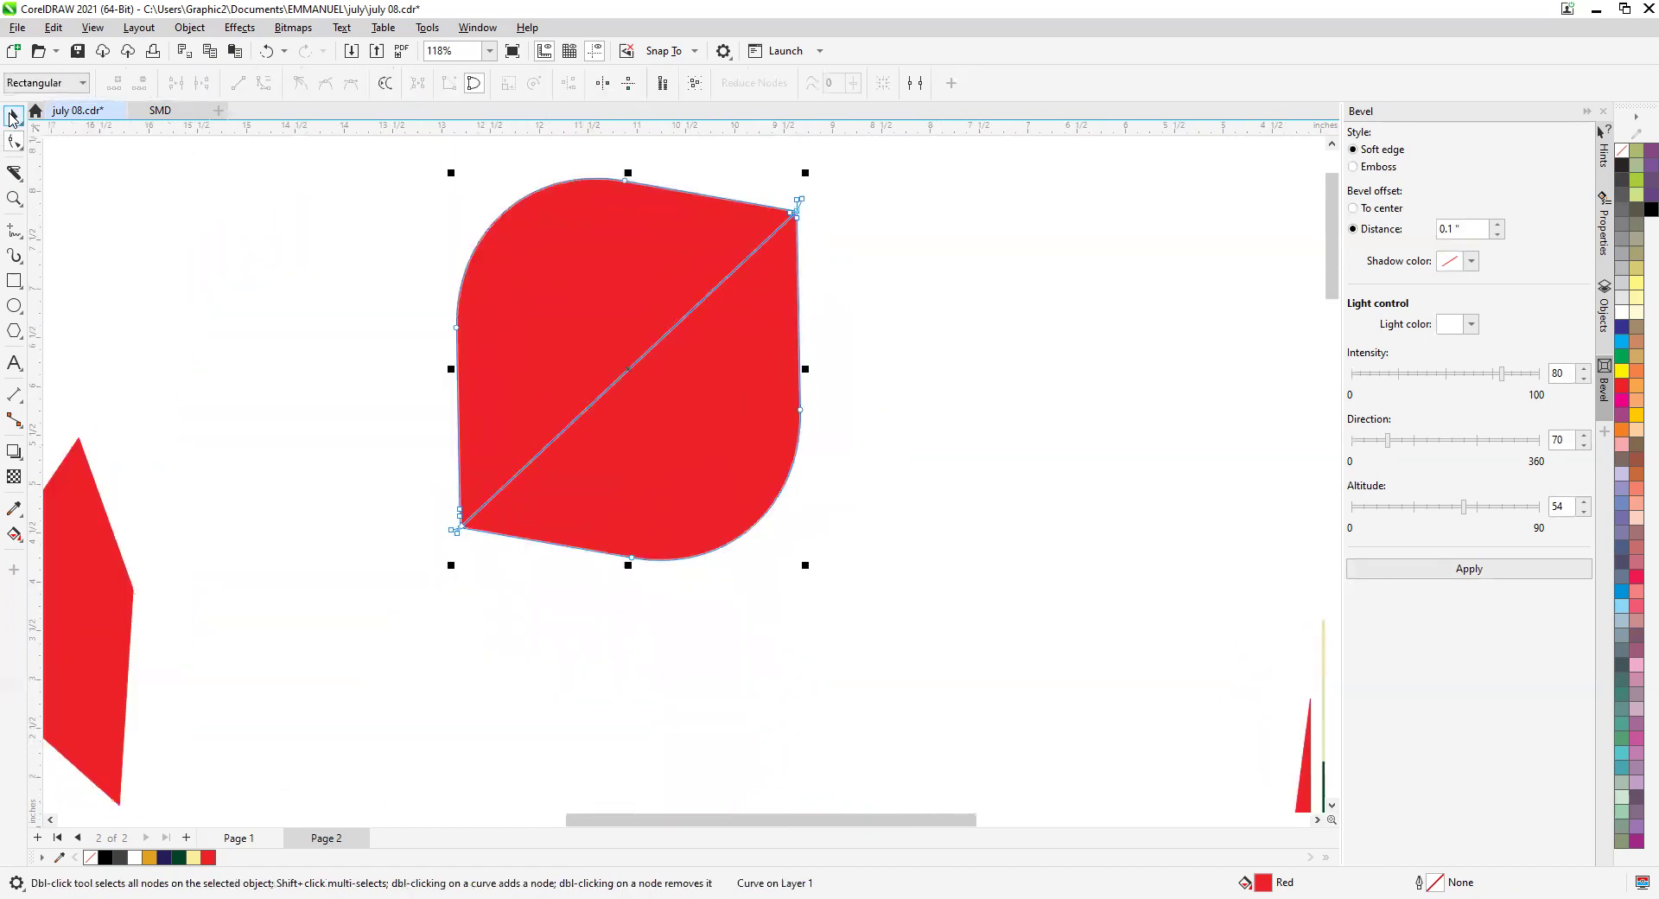
Set the Knife's outline option to Keep outlines and try slicing the leaf-like shape again from its lower left corner.
click(14, 174)
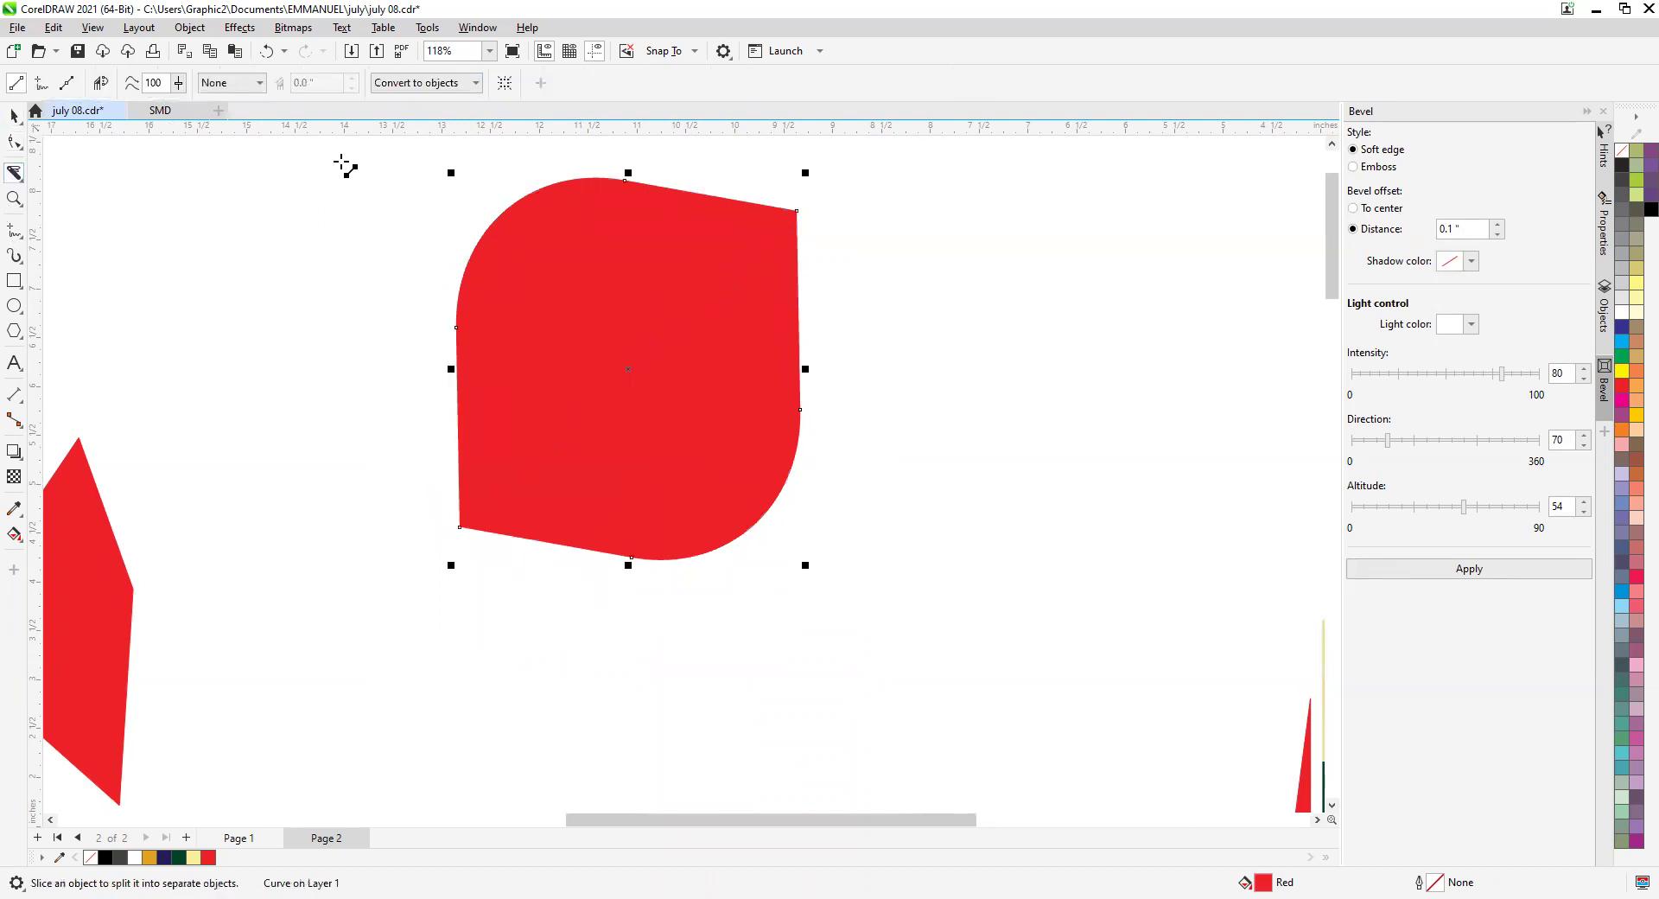
scroll(461, 524, down, 1)
drag(460, 526, 459, 527)
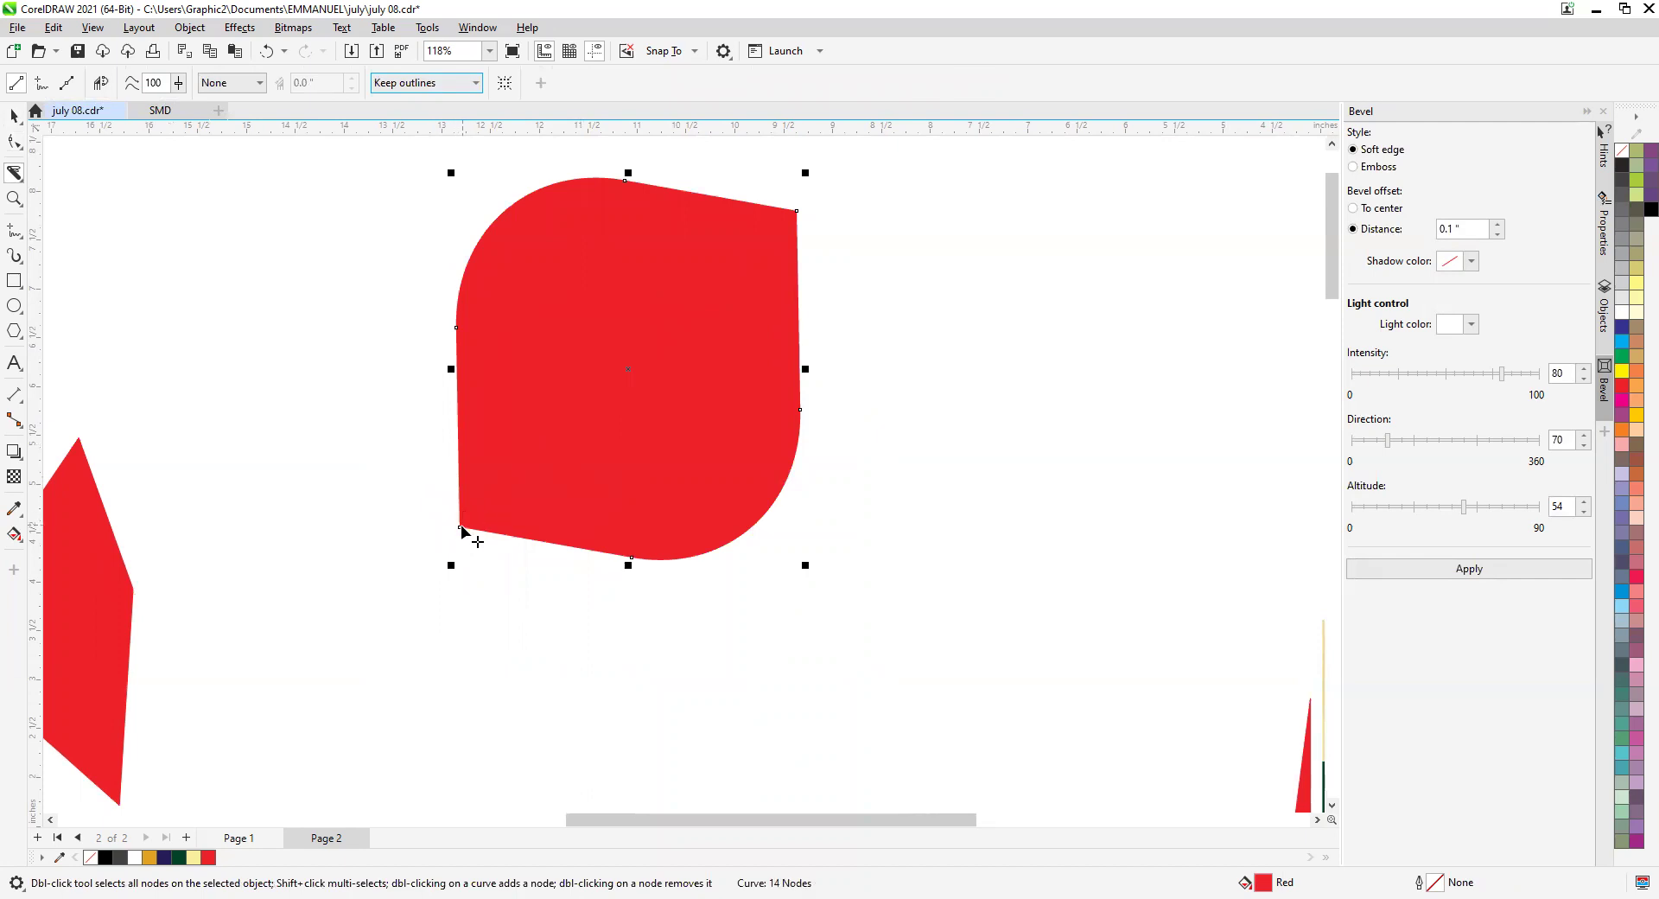
mouse_move(459, 526)
mouse_down()
mouse_move(517, 488)
mouse_move(458, 527)
mouse_up()
double_click(711, 551)
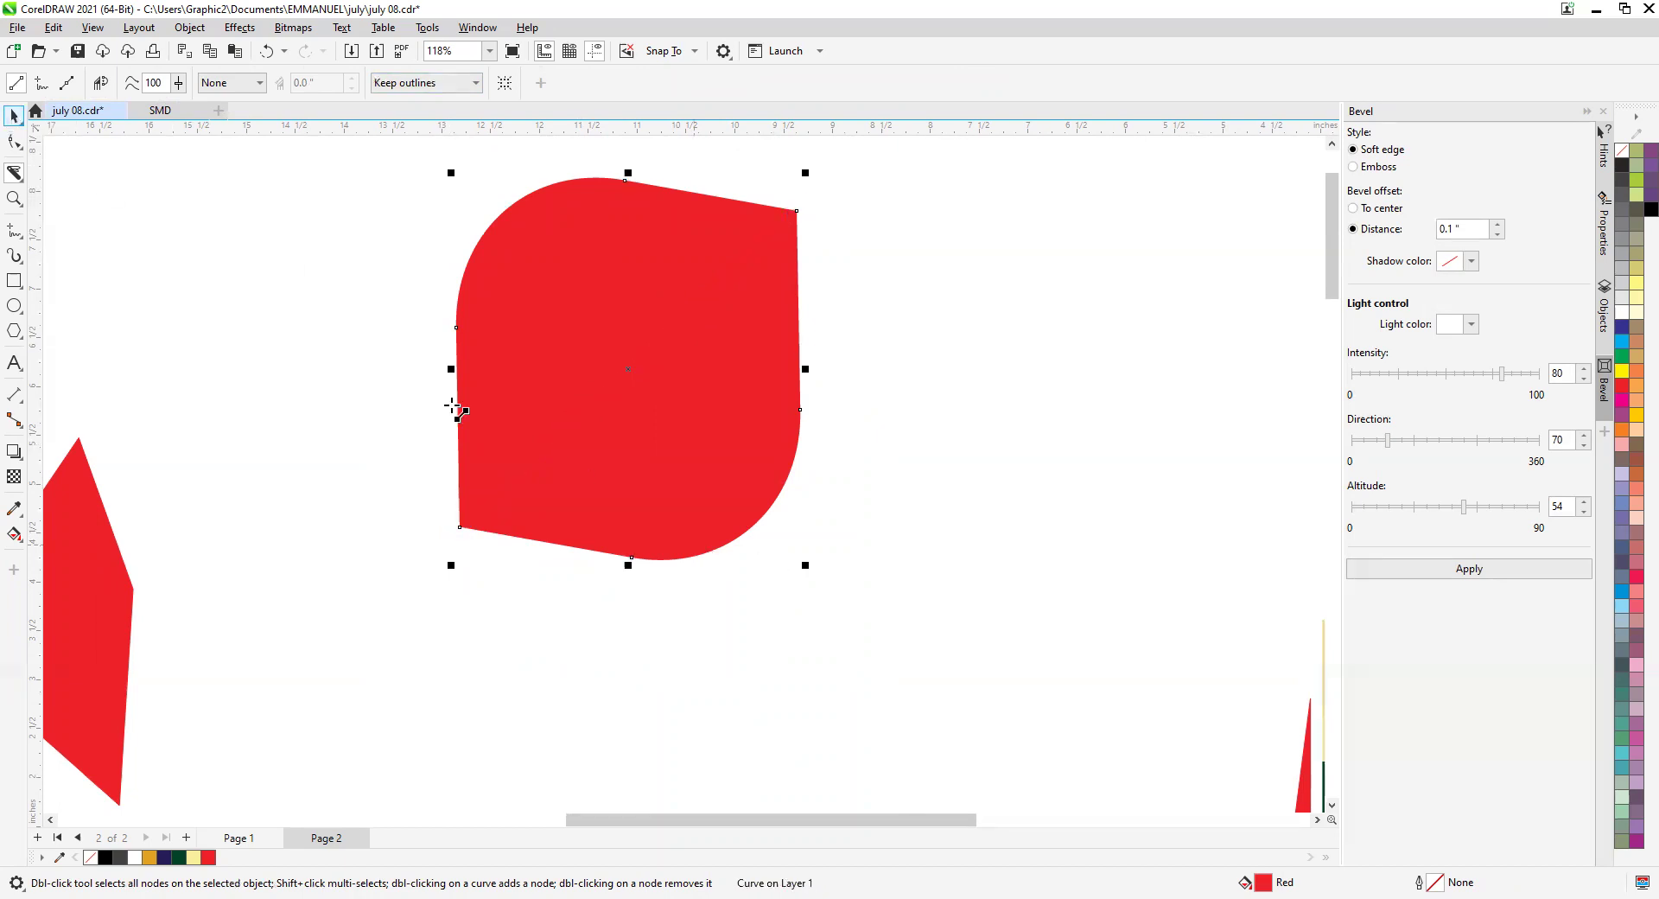
Select the red leaf-like shape, shift it slightly, and delete it.
click(13, 118)
drag(696, 415, 645, 480)
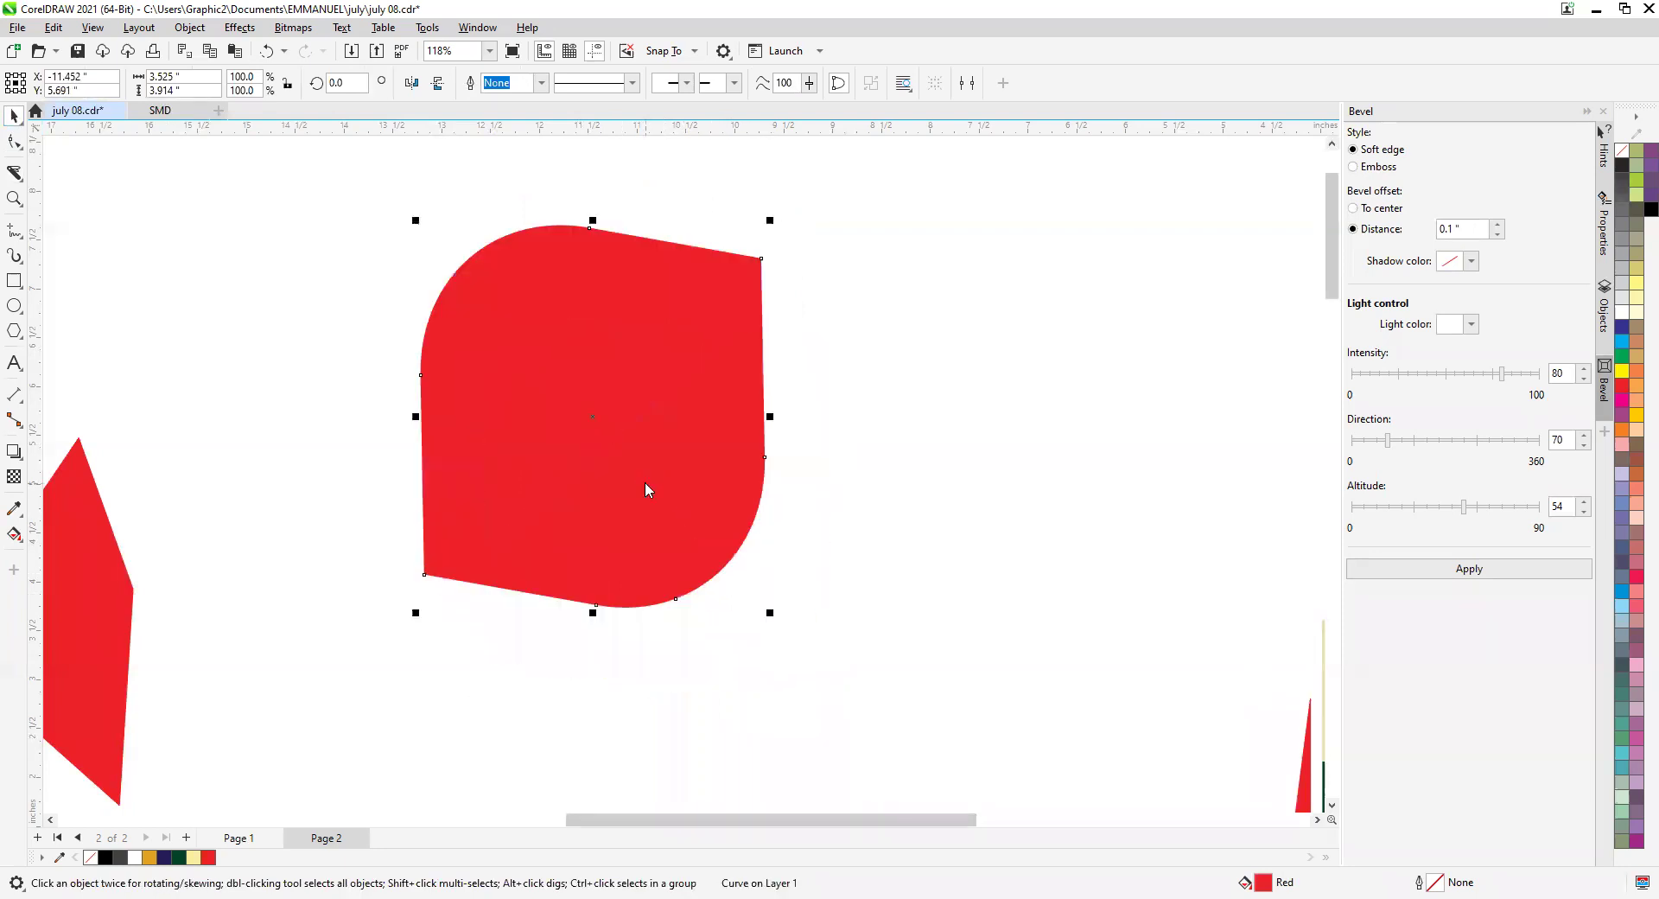
right_click(644, 481)
key(Escape)
key(Delete)
Draw an ellipse about 4.69 by 3.81 inches in the empty area above the FAVOUR text.
scroll(655, 400, down, 3)
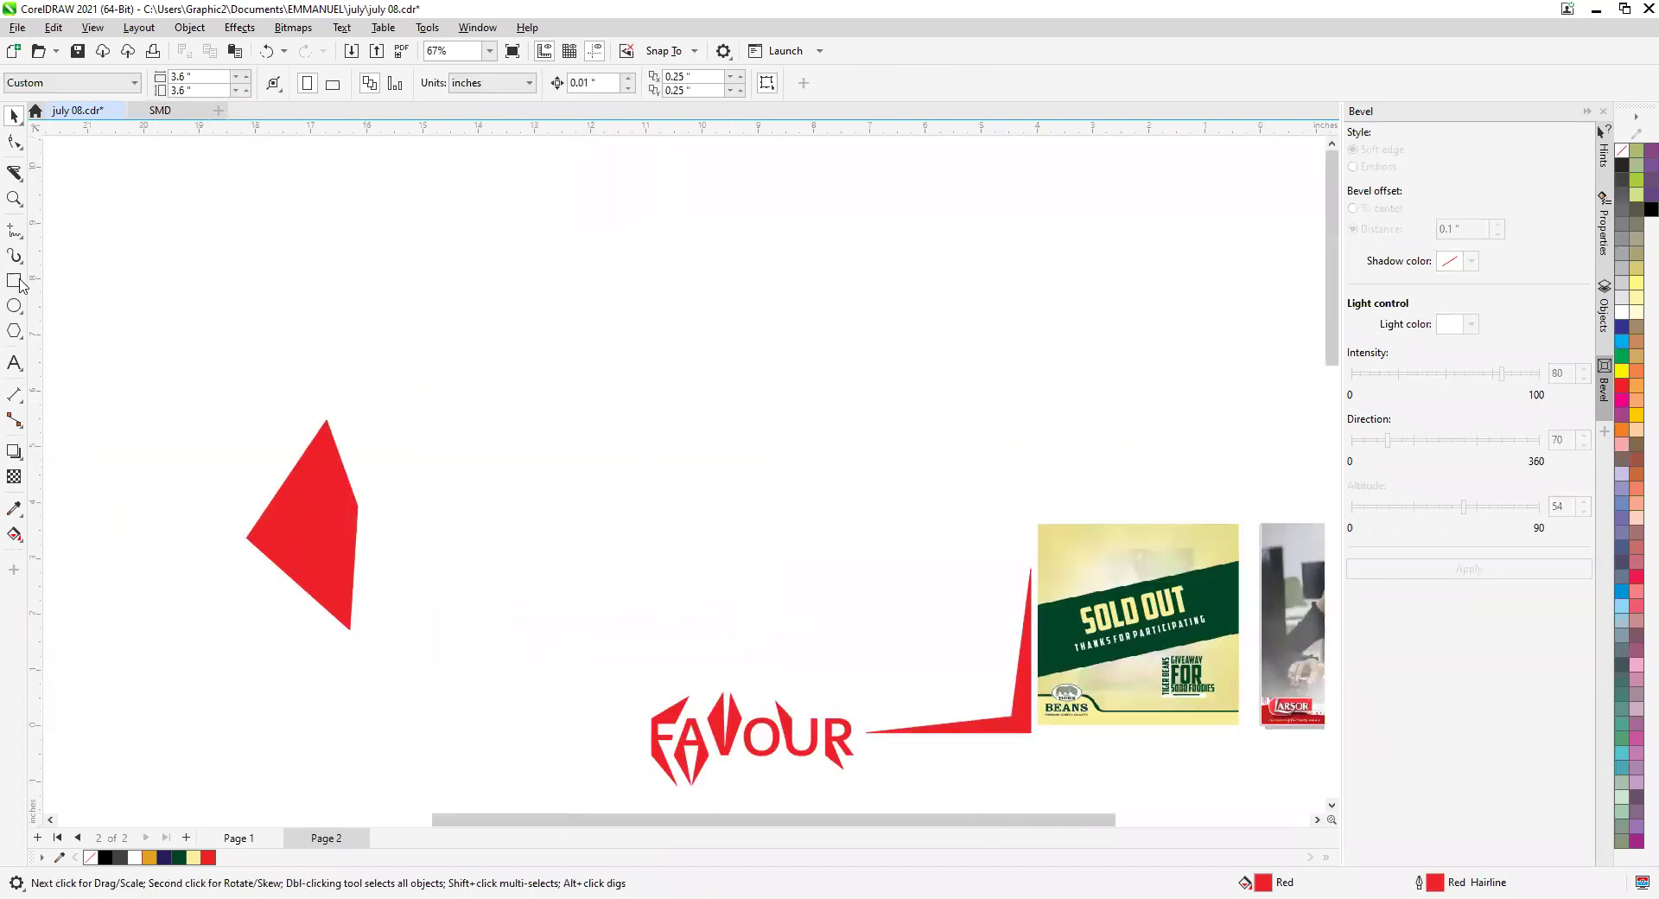
click(14, 305)
drag(443, 301, 709, 519)
click(14, 115)
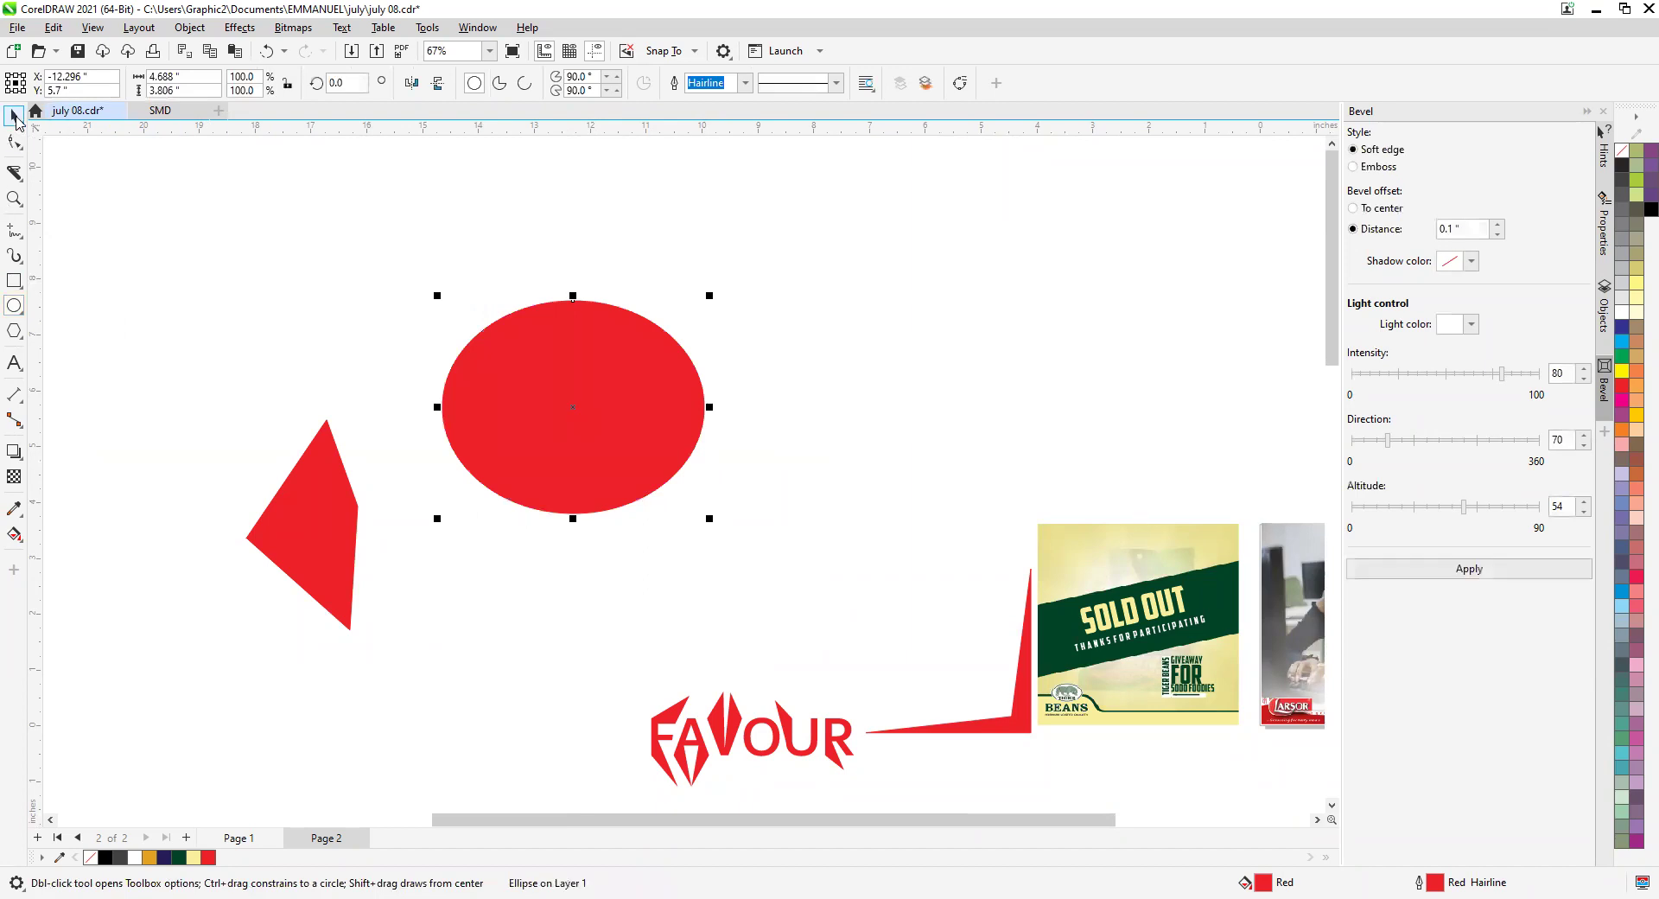
Try to slice the red ellipse with the Knife tool, and undo the cut.
click(14, 172)
scroll(572, 294, up, 1)
mouse_move(574, 298)
mouse_down()
mouse_move(584, 352)
mouse_move(581, 313)
mouse_up()
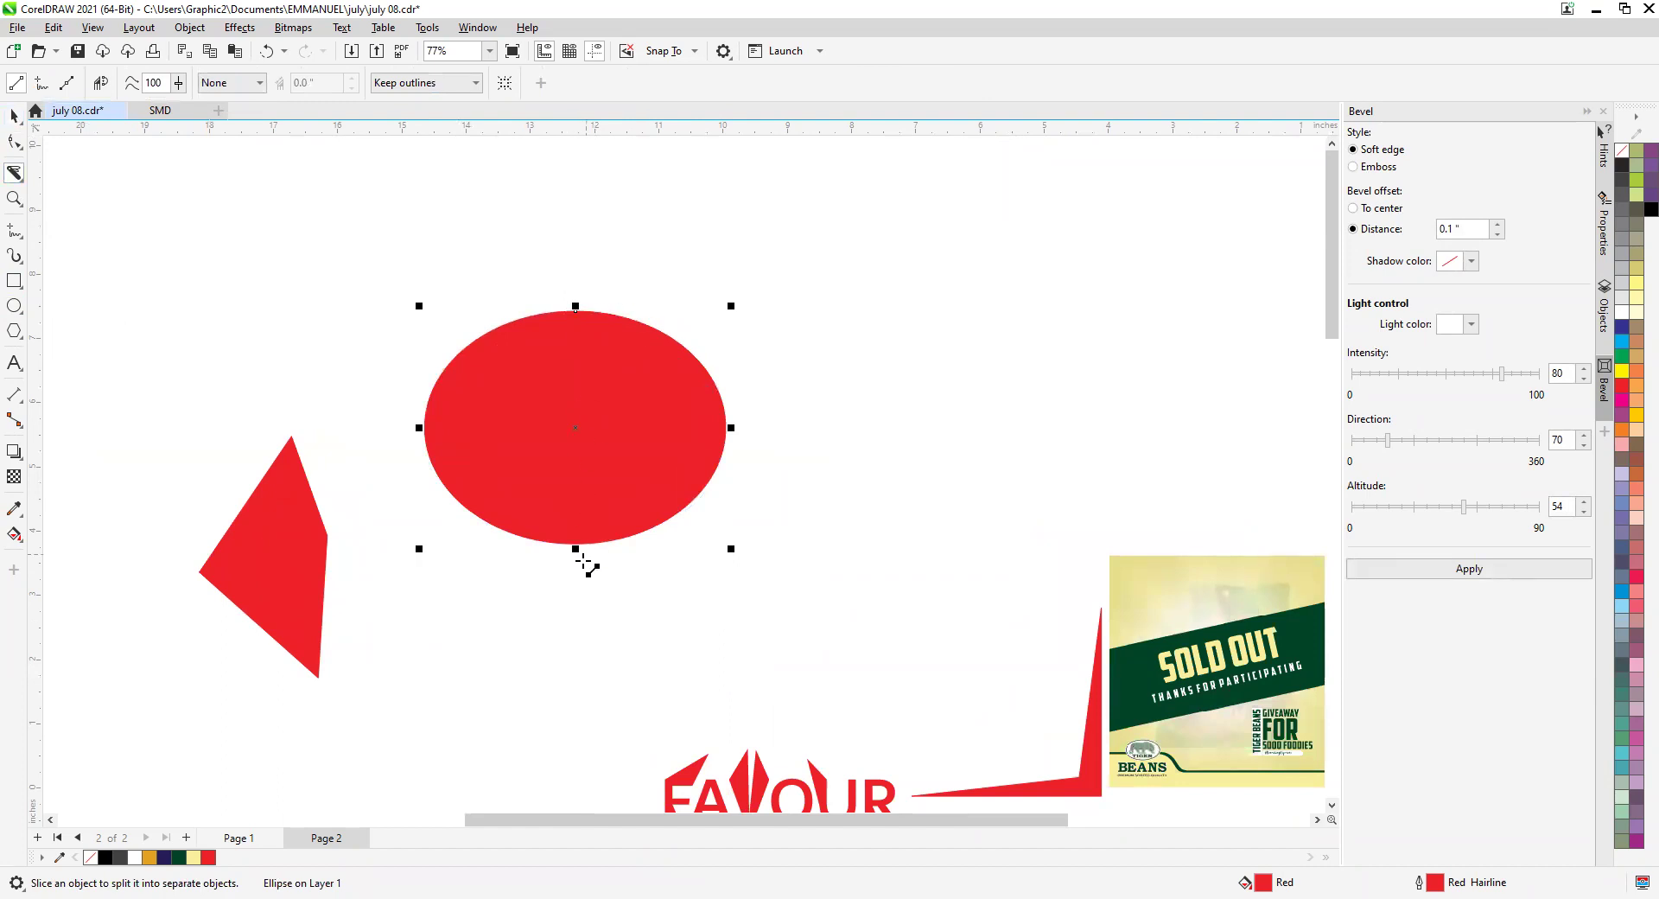
key(ctrl+q)
key(ctrl+a)
scroll(596, 365, up, 1)
scroll(699, 407, down, 2)
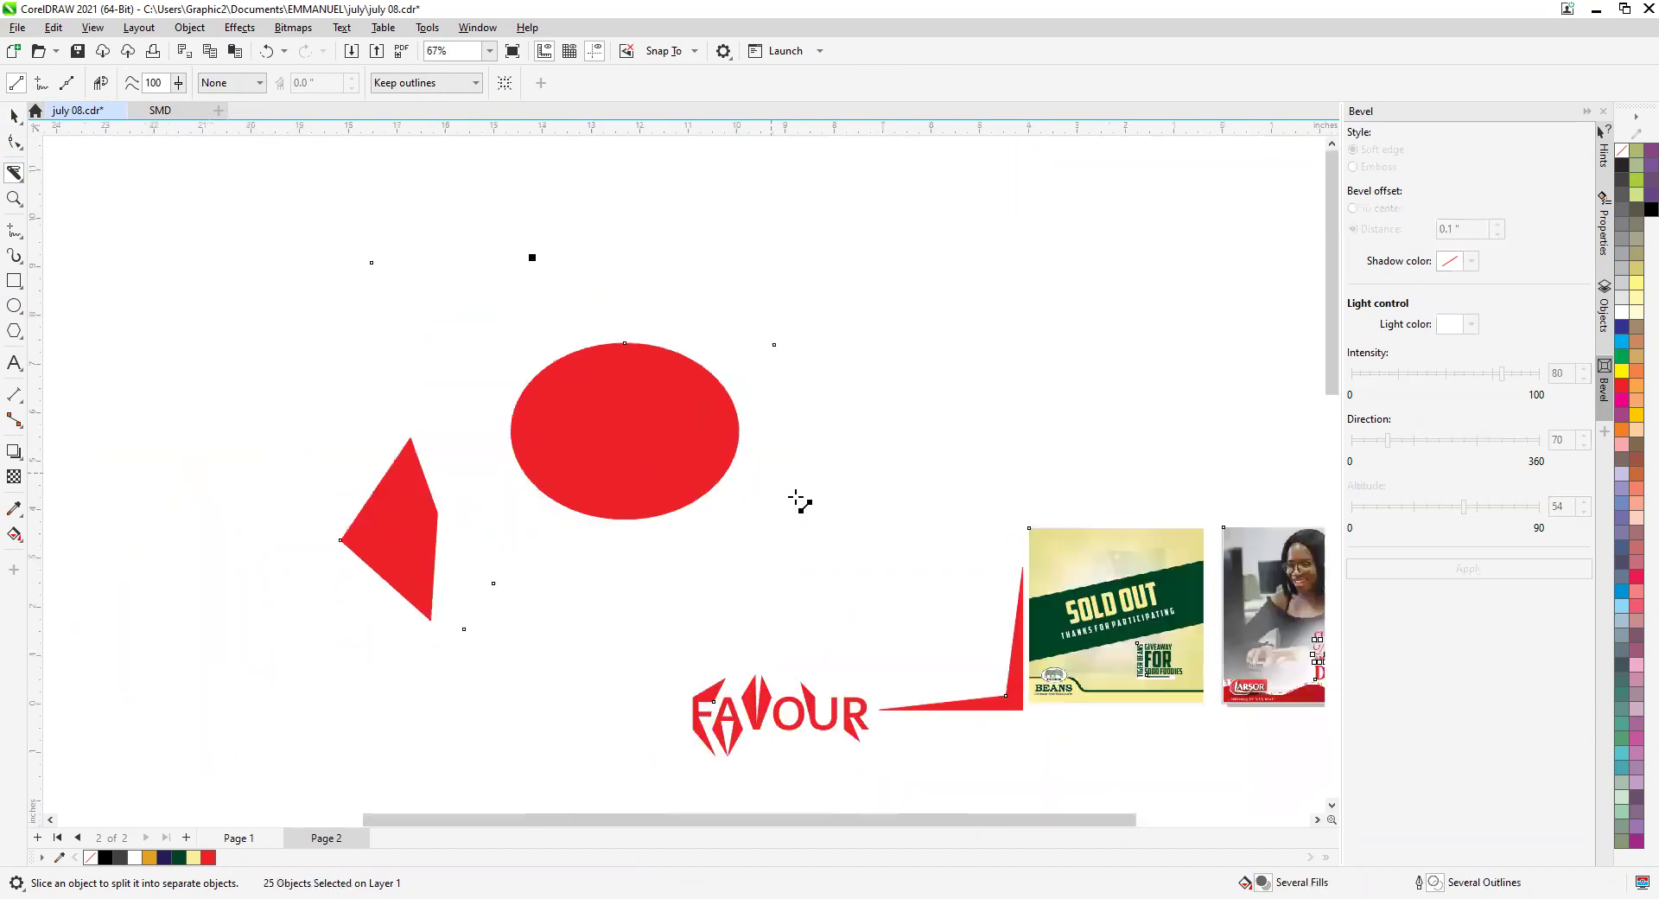
drag(686, 335, 583, 397)
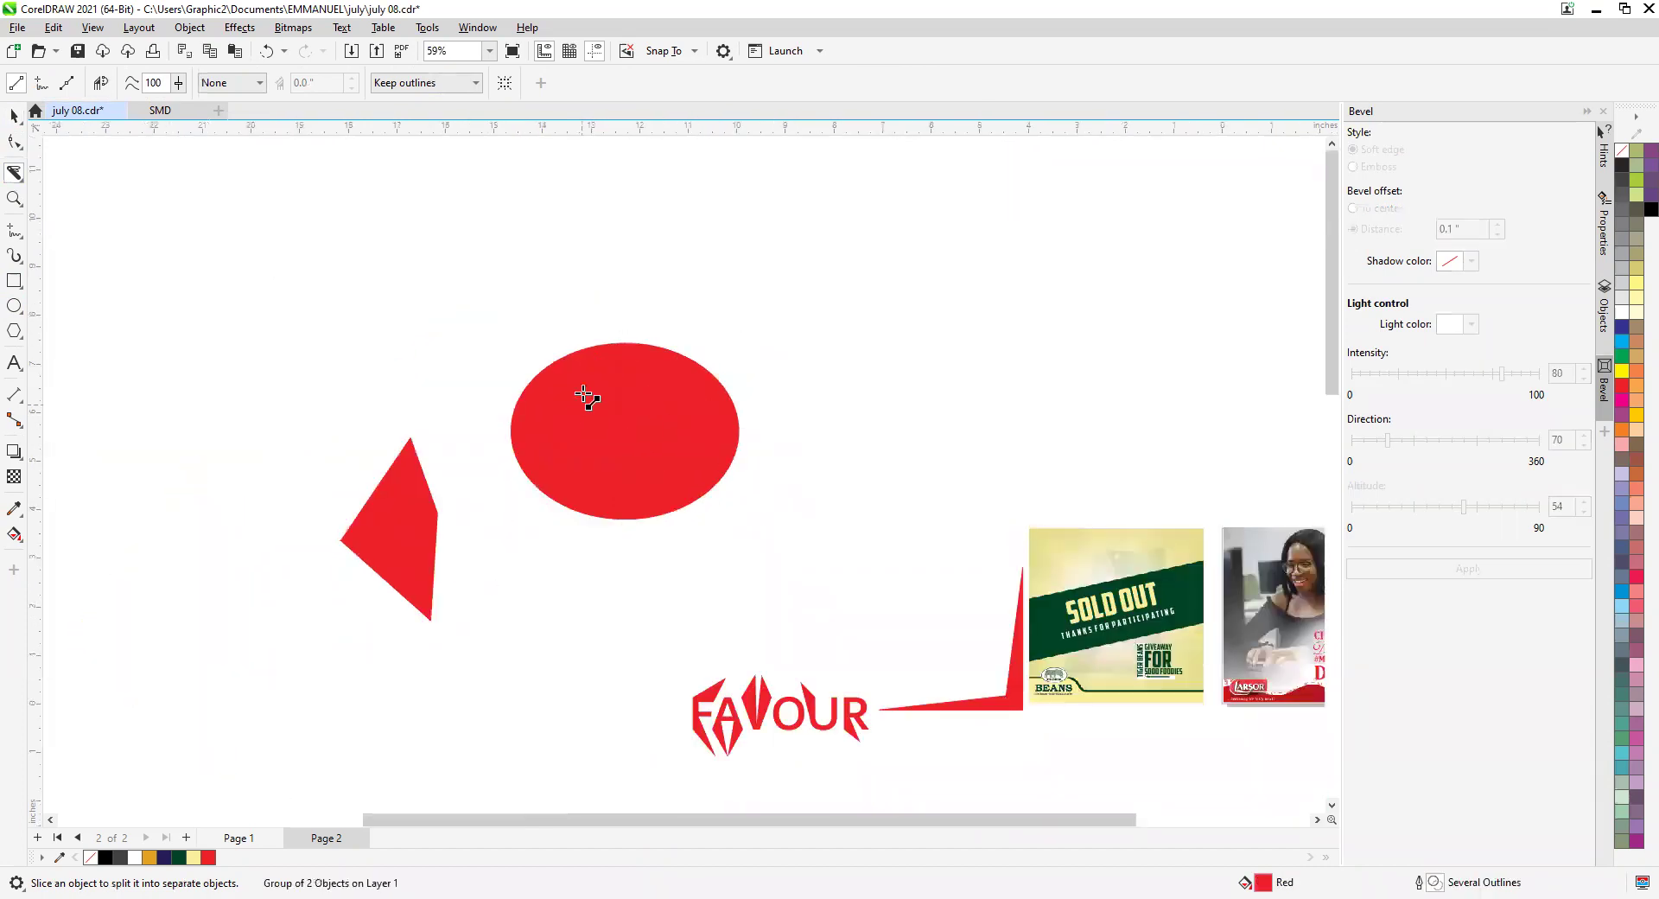
key(ctrl+z)
Slice the red ellipse from its upper edge to its lower edge with the Knife tool, and move the resulting group.
scroll(596, 380, up, 1)
drag(641, 325, 614, 589)
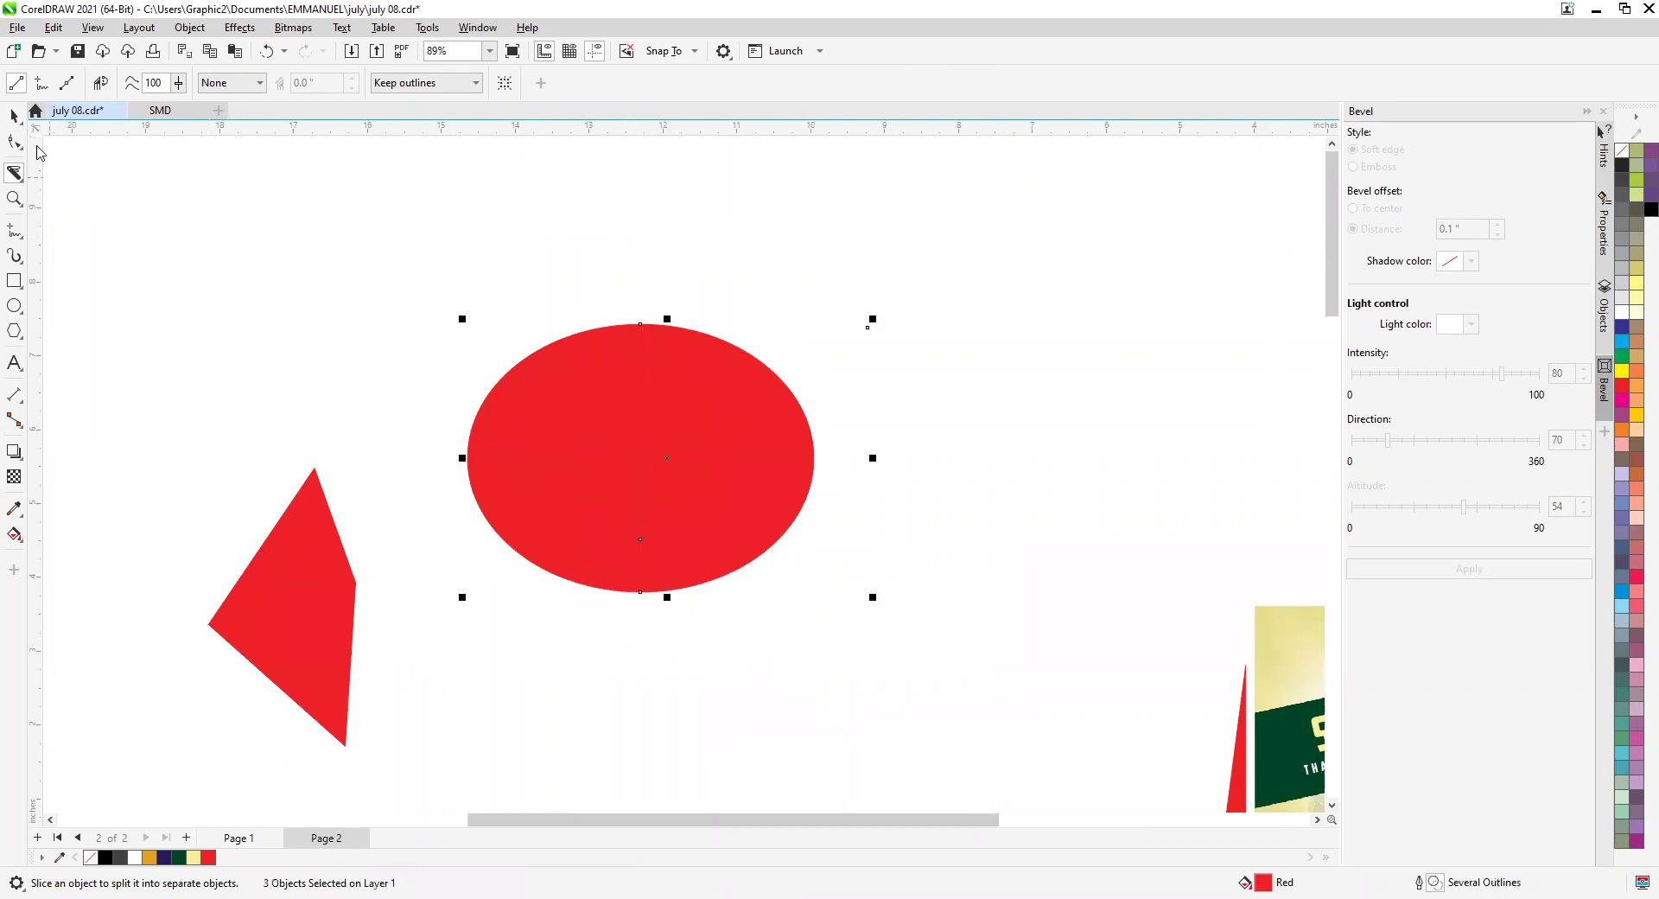
click(14, 115)
drag(664, 467, 612, 469)
right_click(615, 447)
click(677, 483)
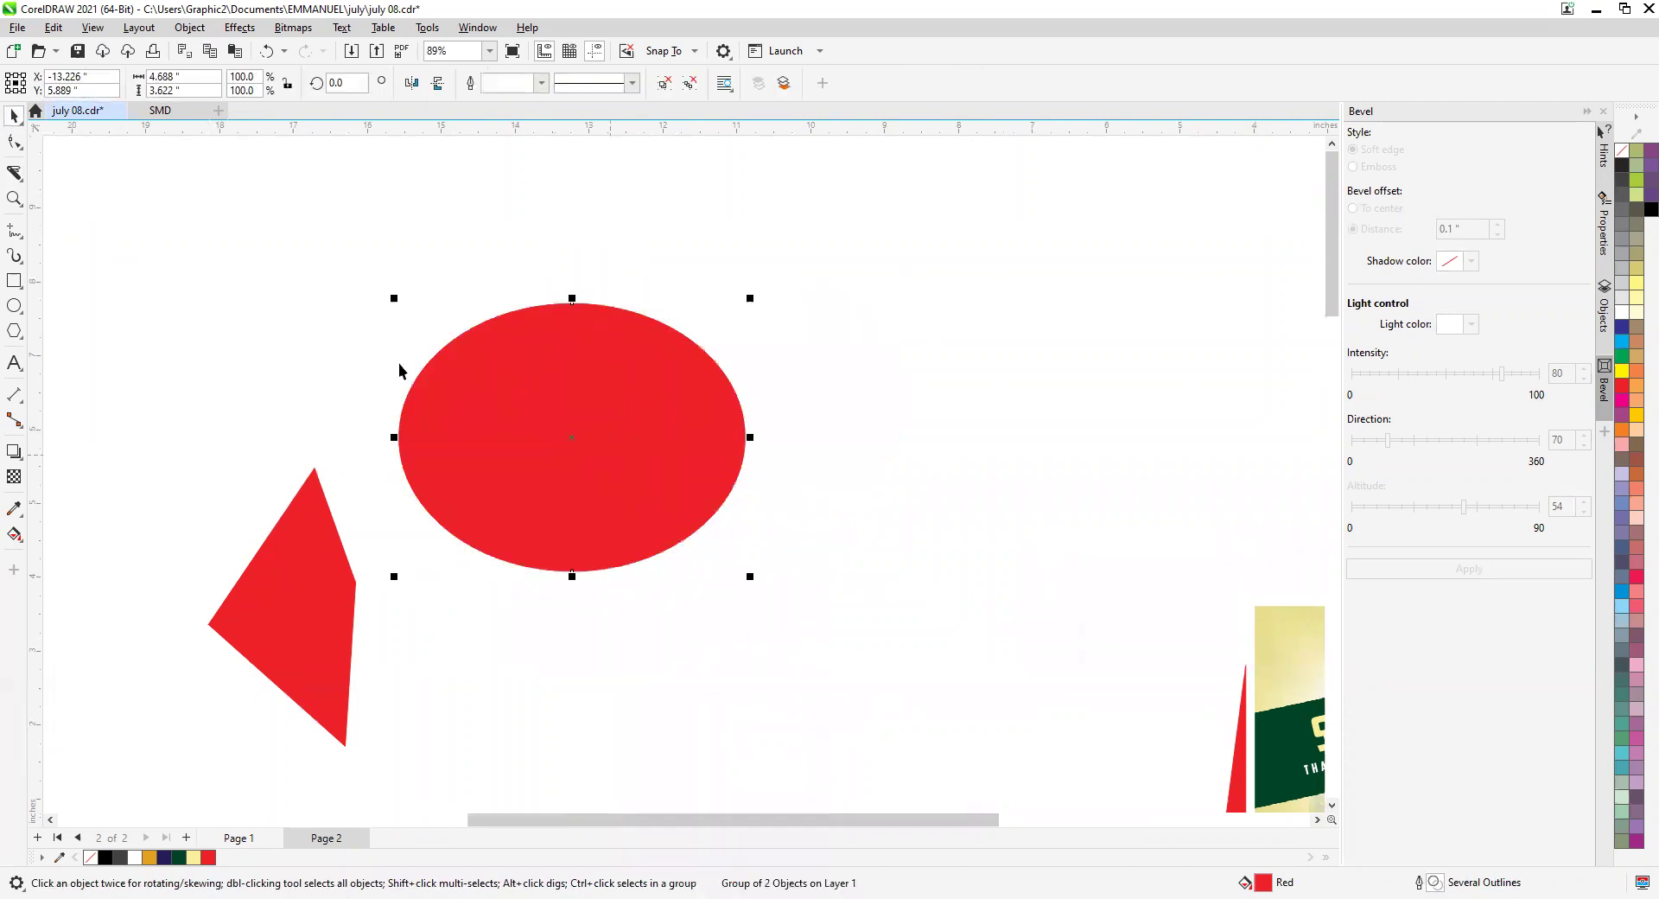
Slice the grouped ellipse again with the Knife tool, cutting almost vertically just right of its center.
click(14, 172)
scroll(428, 394, up, 1)
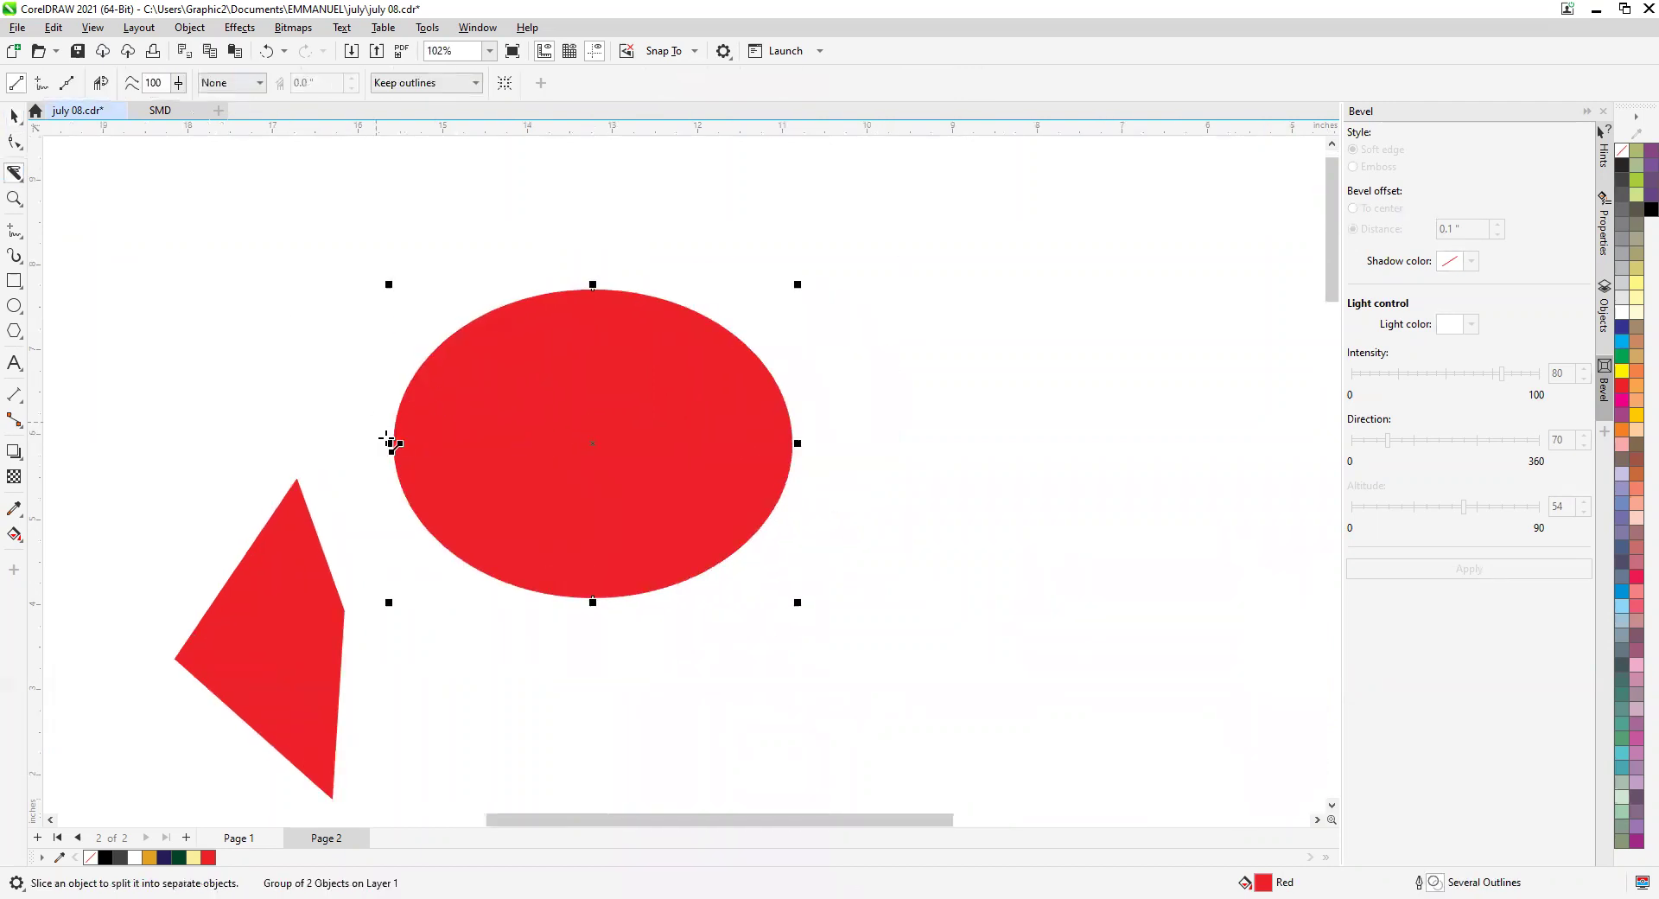
click(620, 292)
click(636, 594)
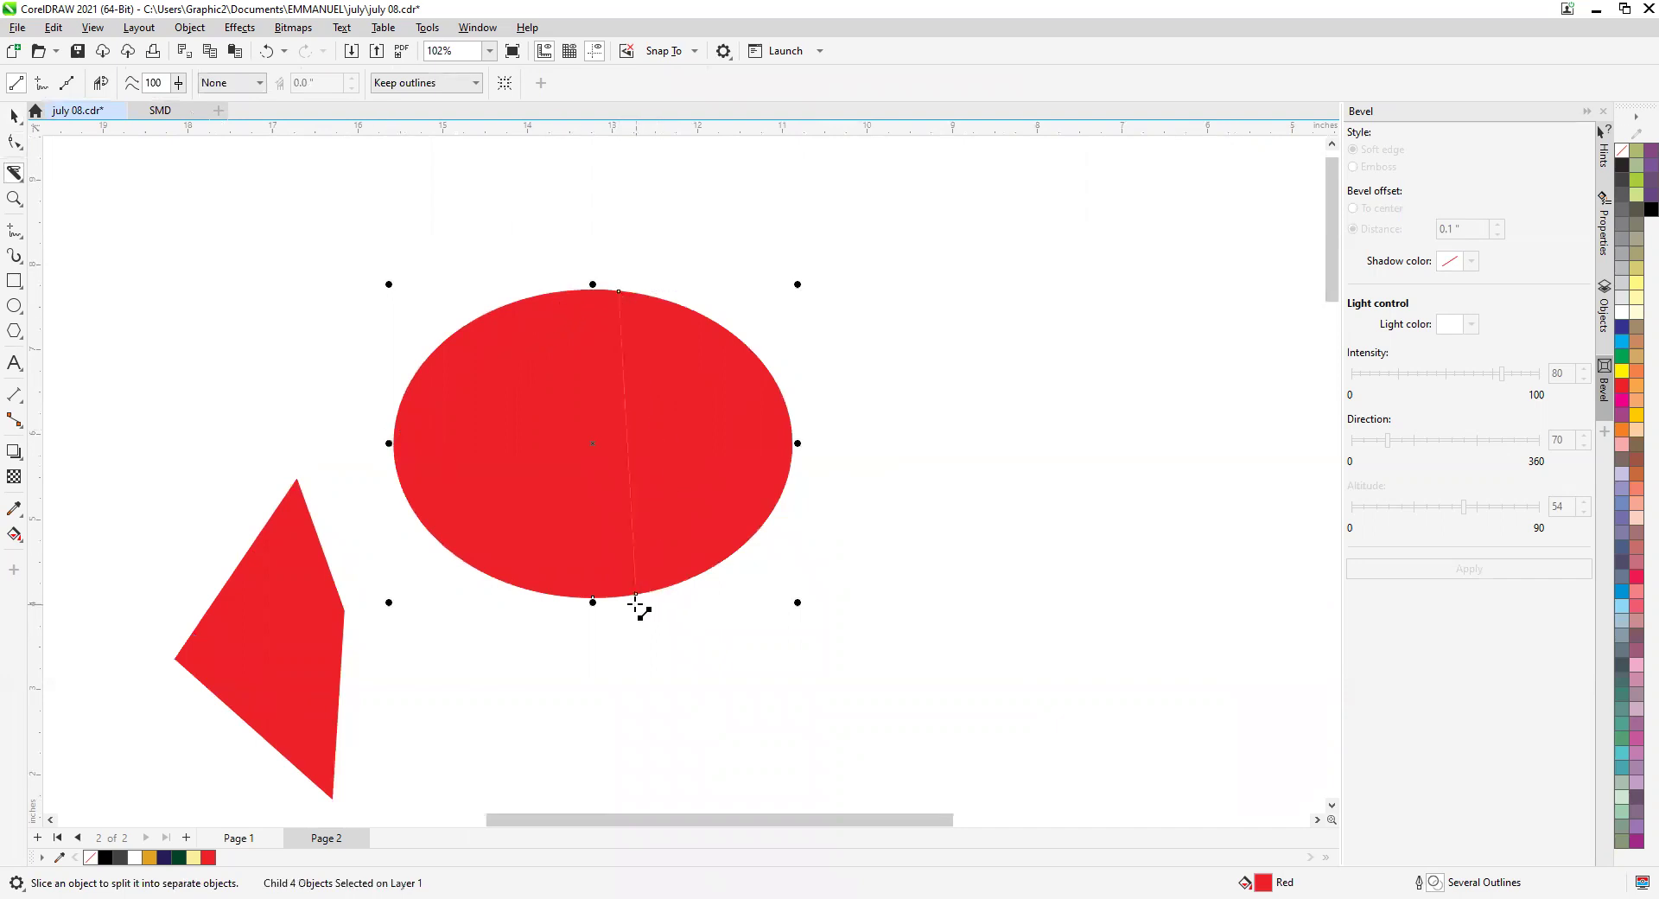
Ungroup the sliced ellipse and move its right filled piece and that piece's outline away from the left piece.
click(14, 115)
drag(683, 463, 624, 432)
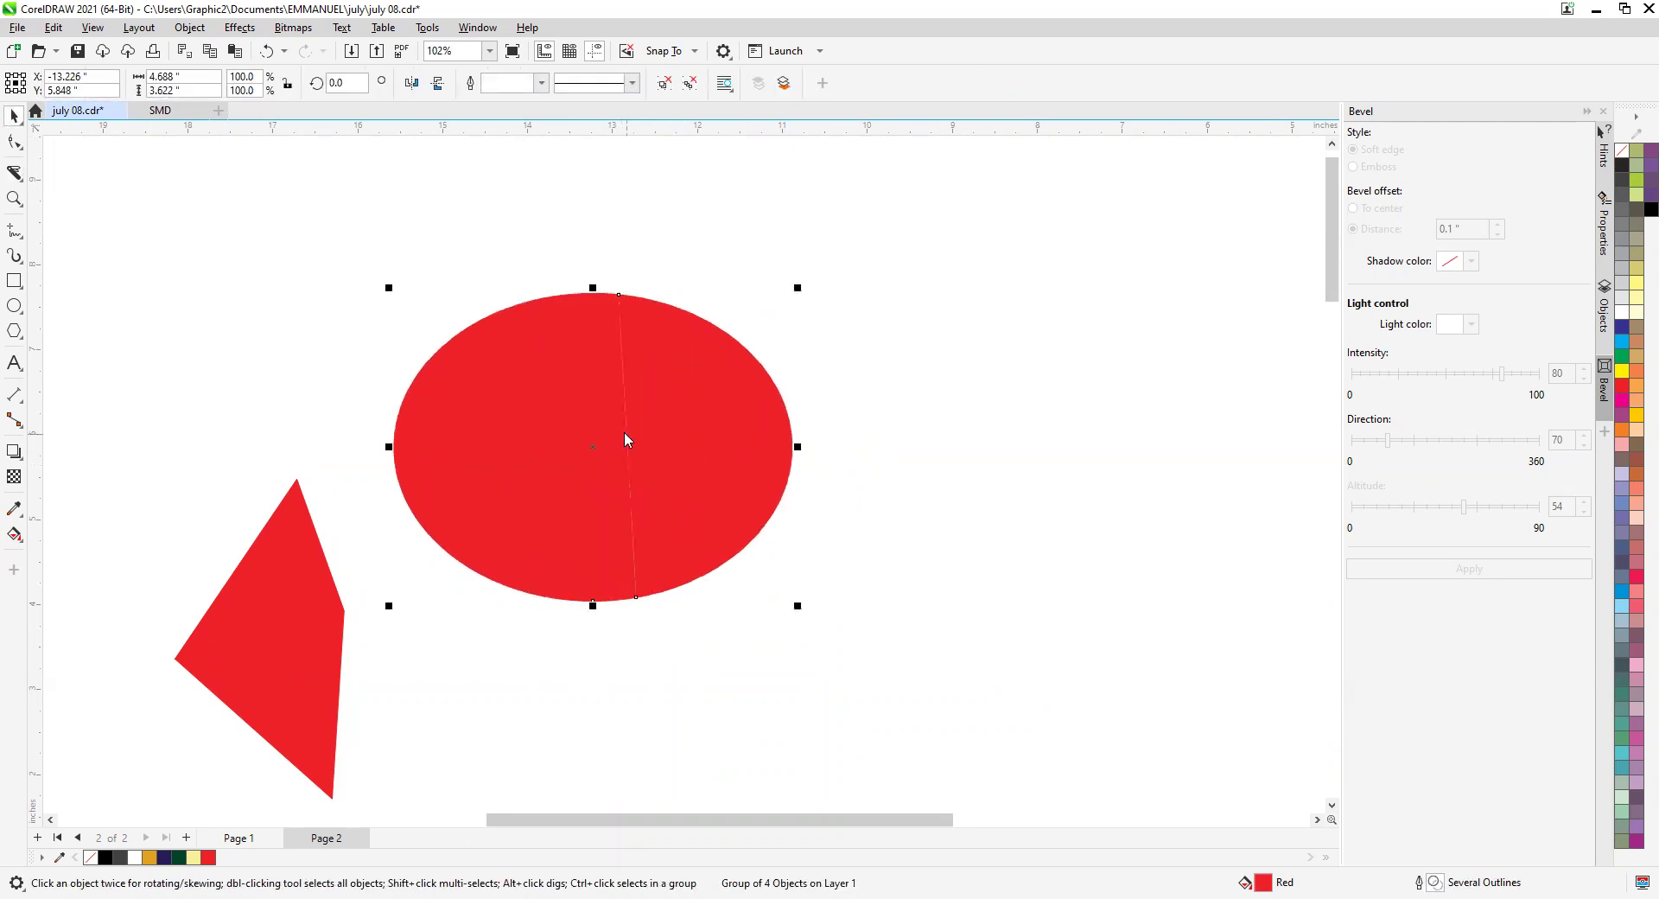
right_click(624, 432)
click(686, 423)
drag(724, 467, 854, 483)
drag(677, 489, 799, 459)
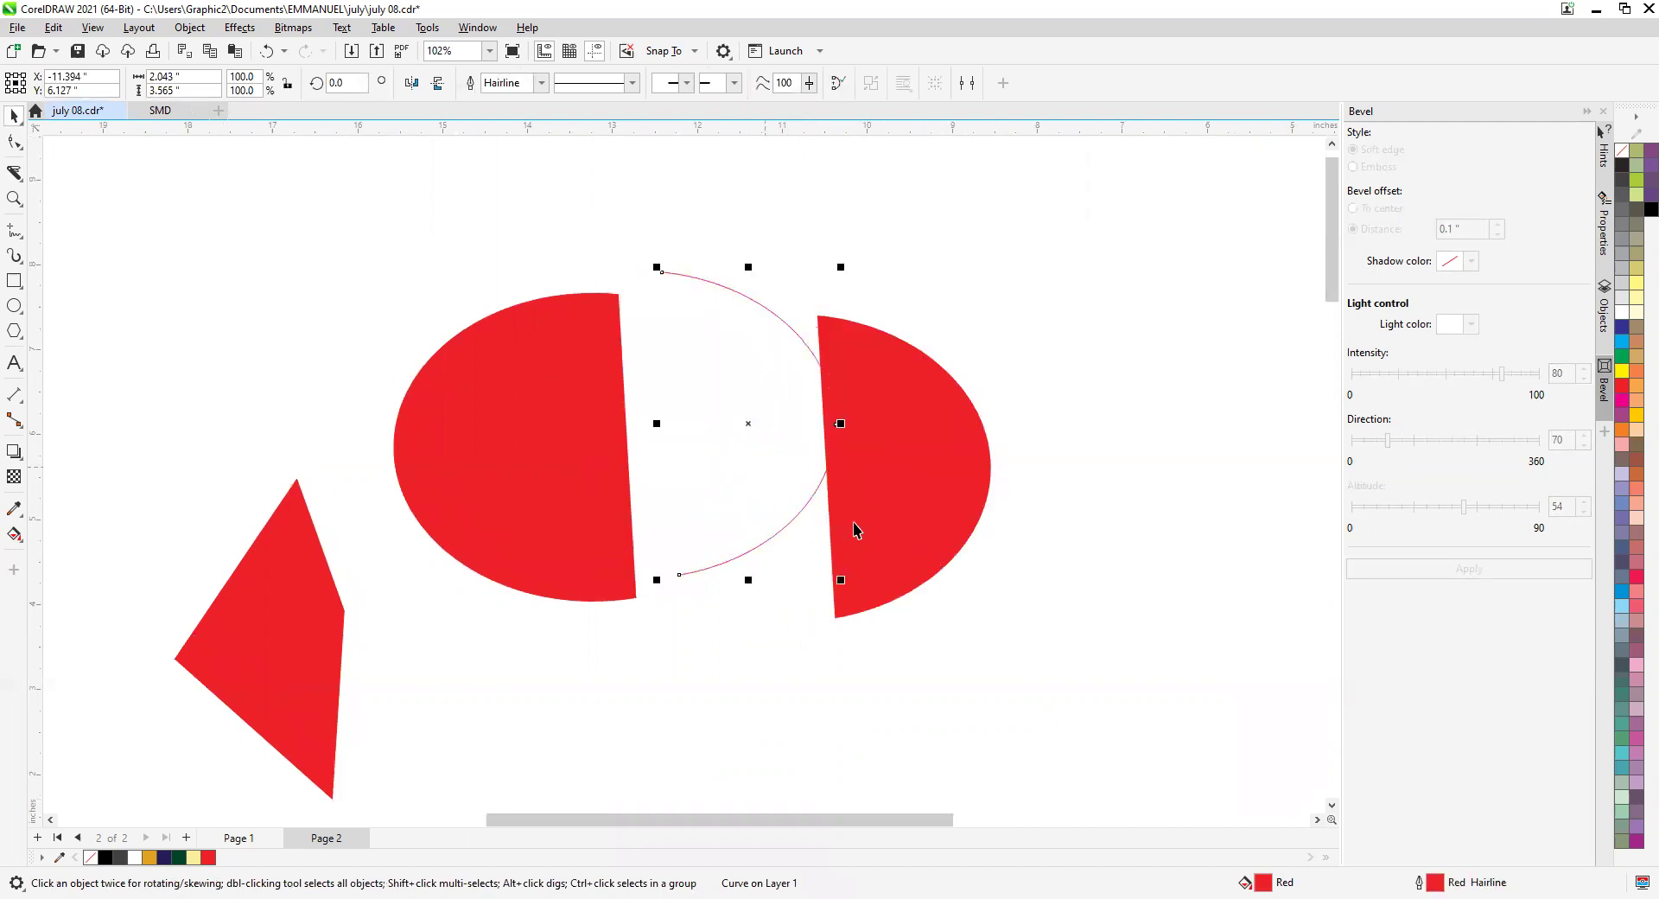
Place the right piece back beside the left piece and delete the leftover outline curves.
click(899, 506)
drag(899, 506, 751, 479)
click(649, 443)
drag(606, 432, 622, 409)
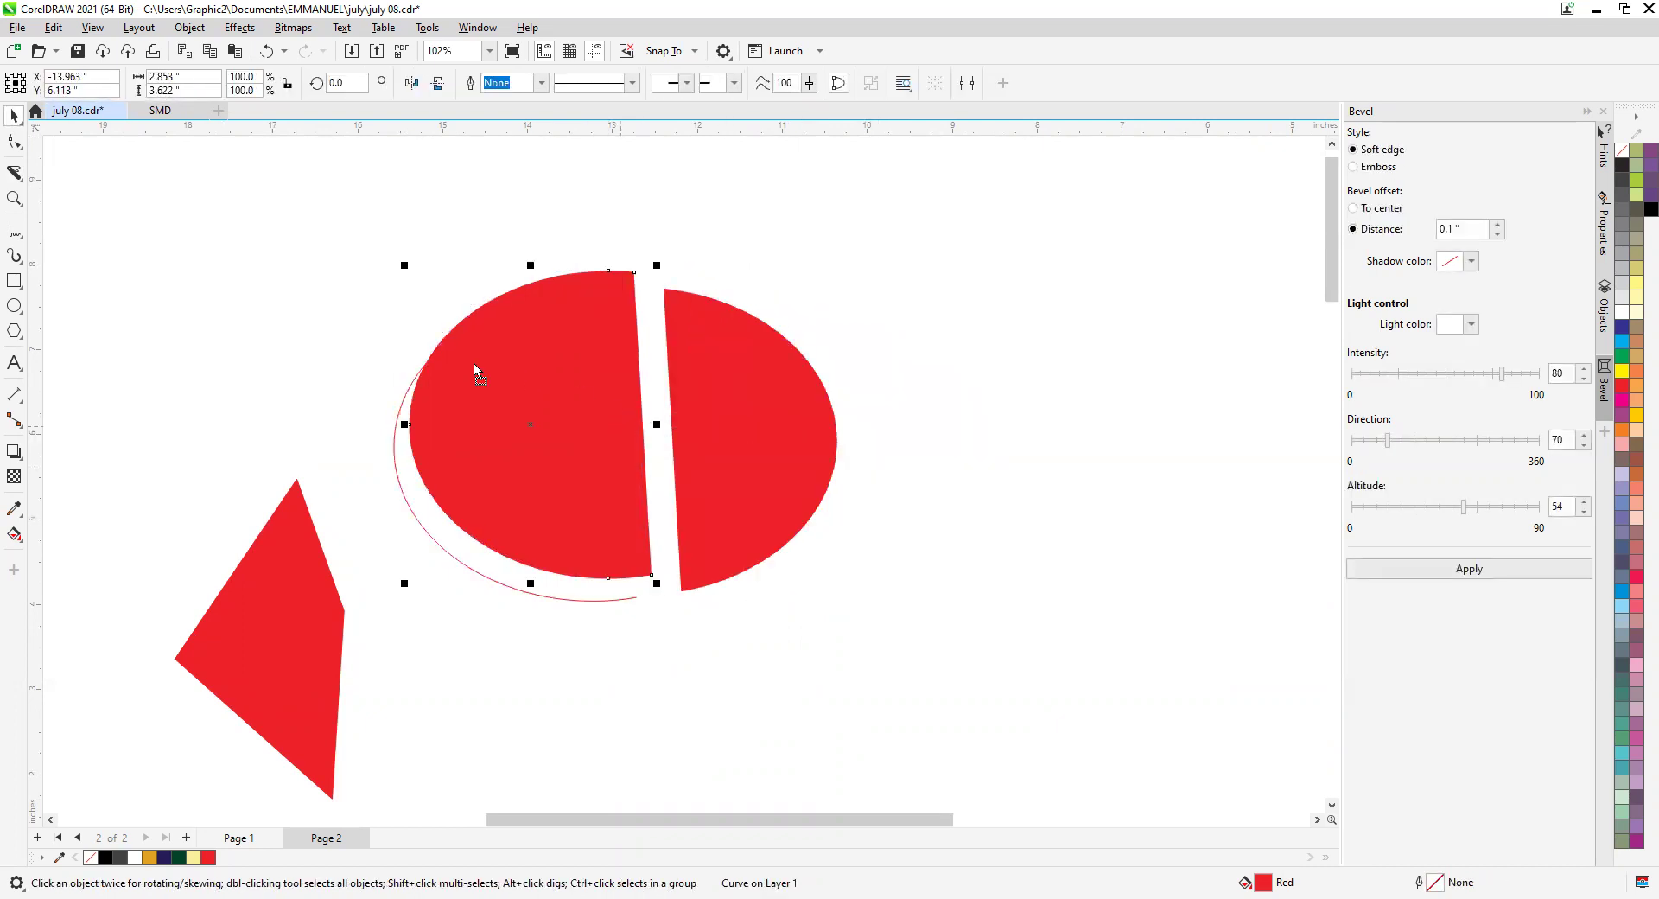
drag(614, 467, 468, 424)
key(Delete)
Scale the right ellipse piece down to about 55.8% and position it close against the larger left piece.
scroll(597, 468, up, 1)
drag(599, 467, 602, 495)
click(748, 459)
drag(878, 255, 785, 407)
drag(715, 458, 712, 389)
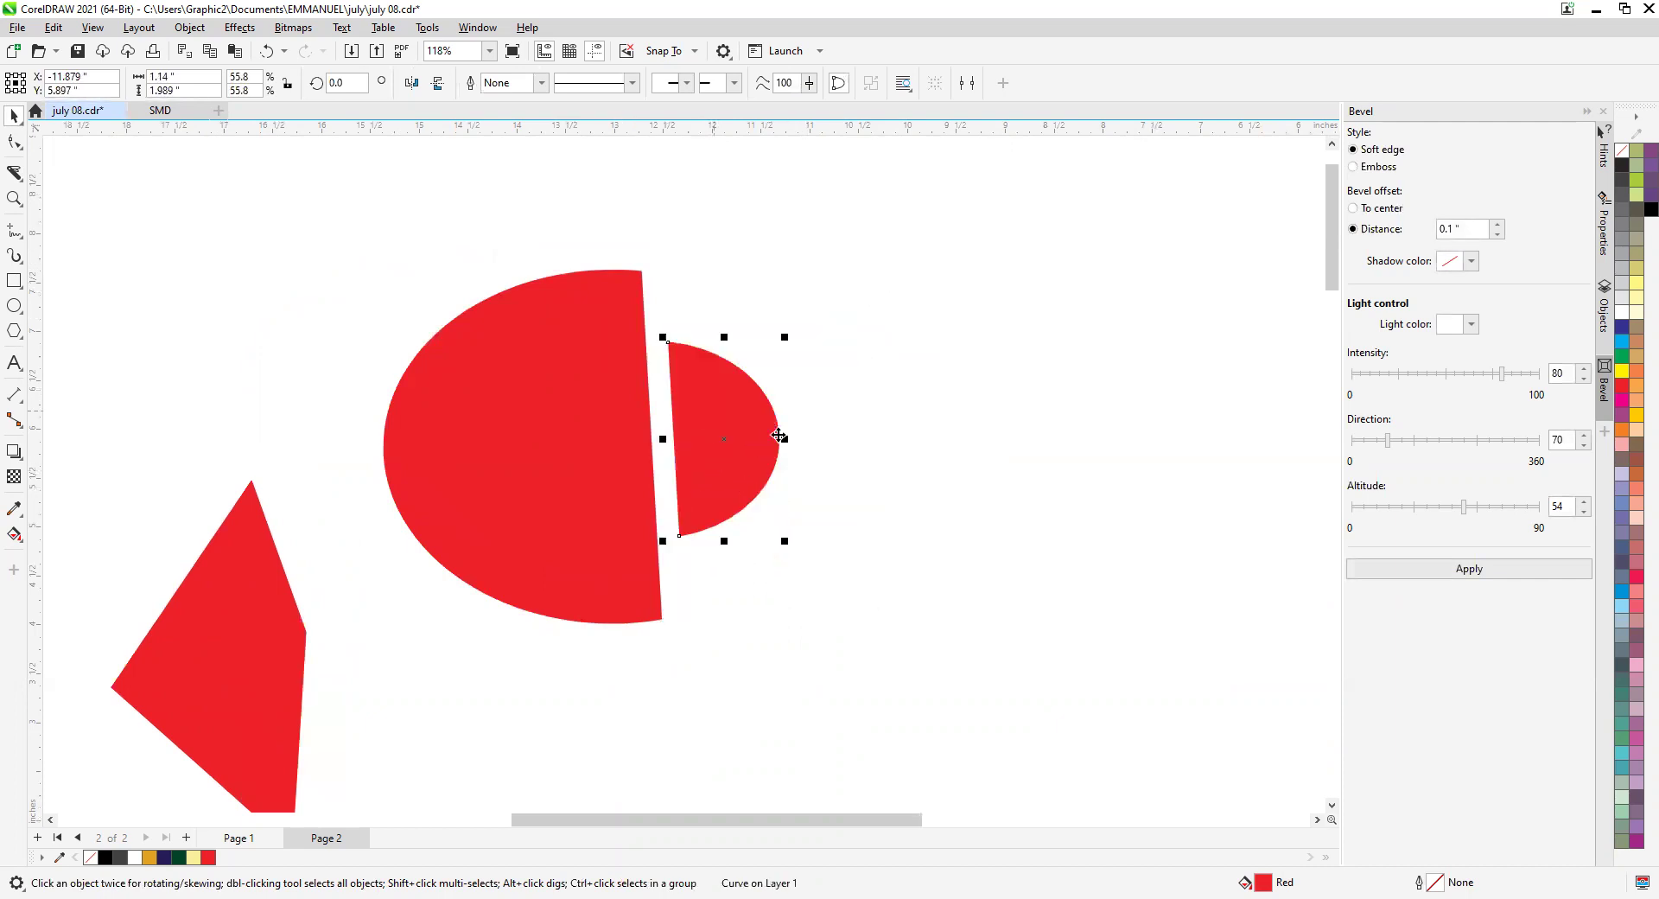
click(898, 467)
drag(613, 426, 625, 421)
click(793, 343)
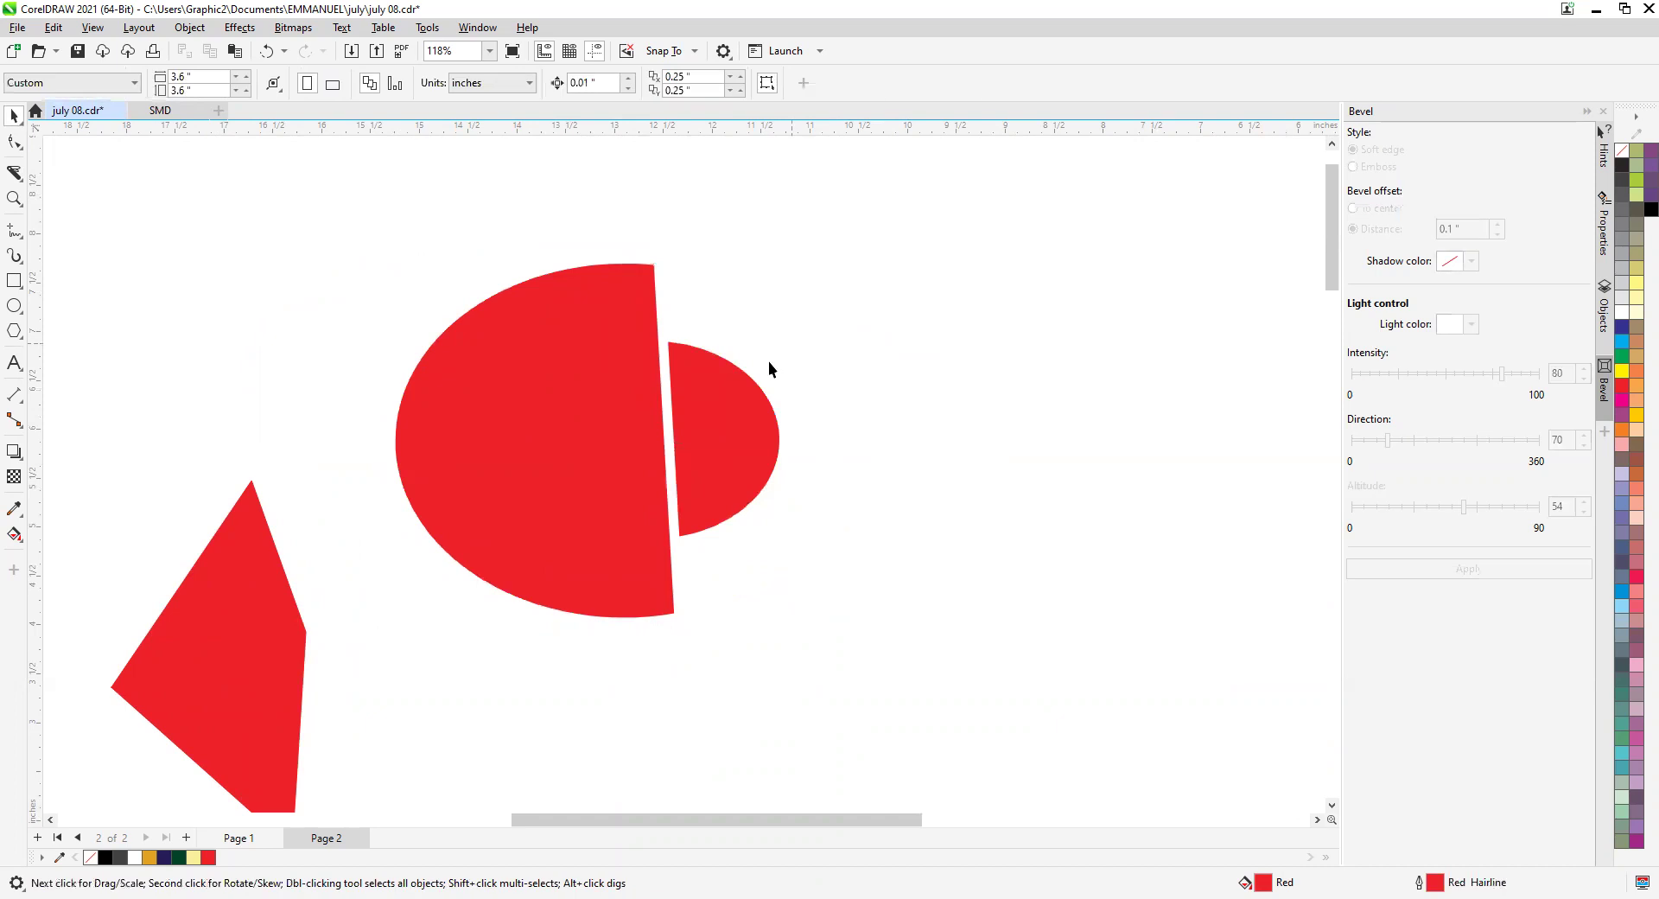
Delete the red four-sided shape beside the sliced ellipse.
scroll(769, 362, down, 3)
click(452, 566)
key(Delete)
scroll(596, 533, down, 3)
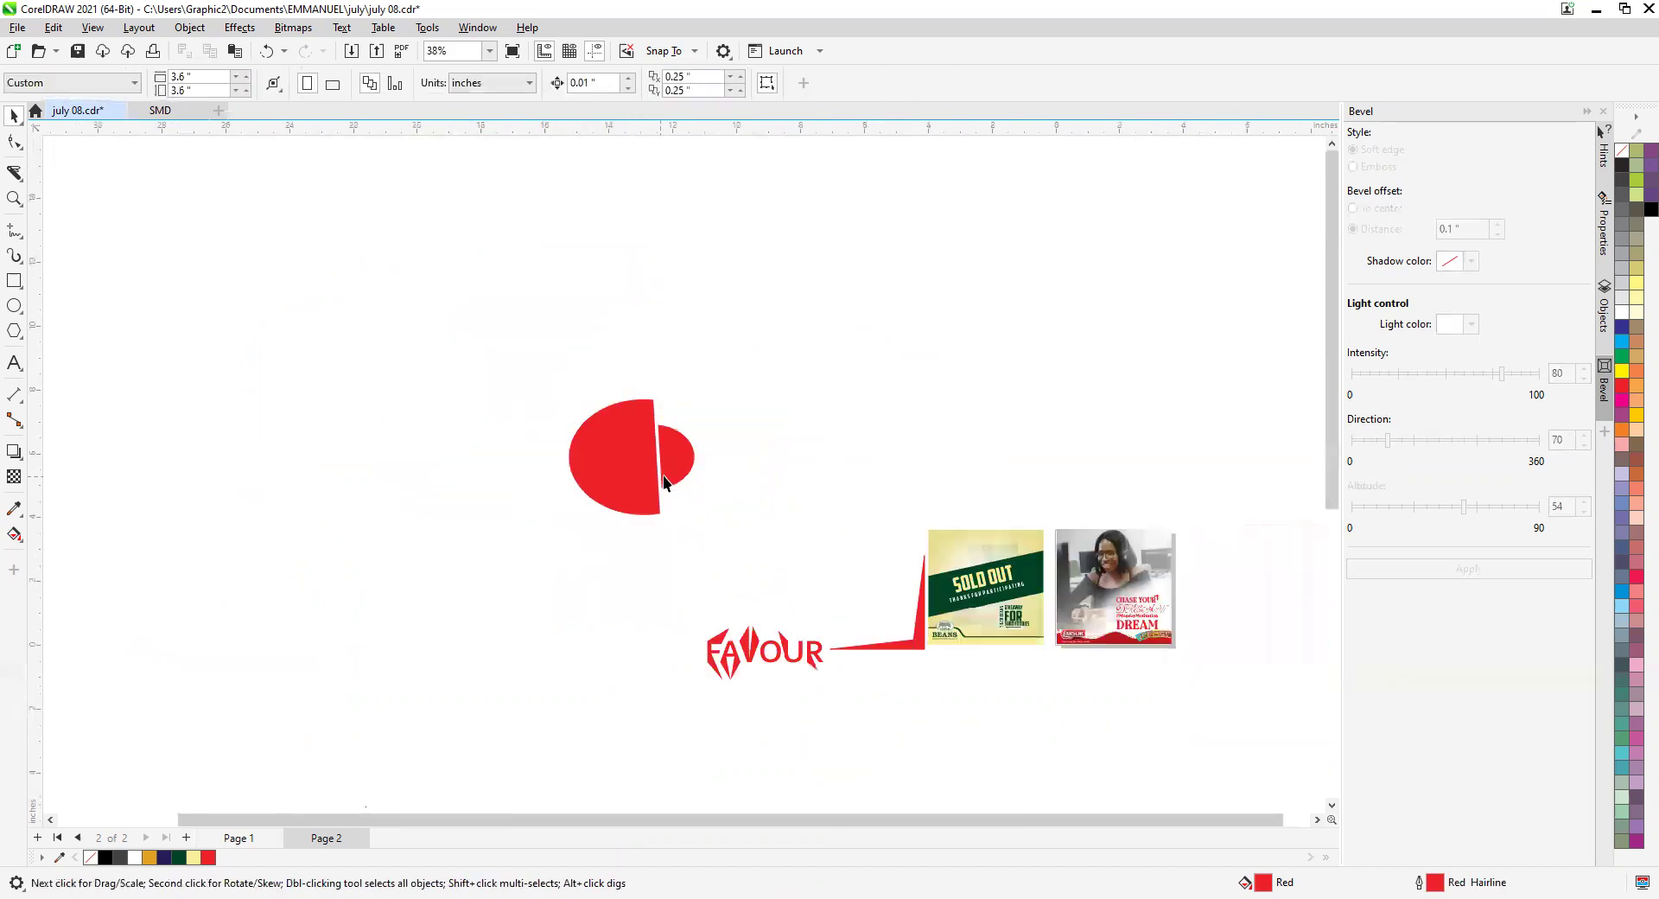
scroll(663, 476, down, 1)
scroll(681, 467, up, 1)
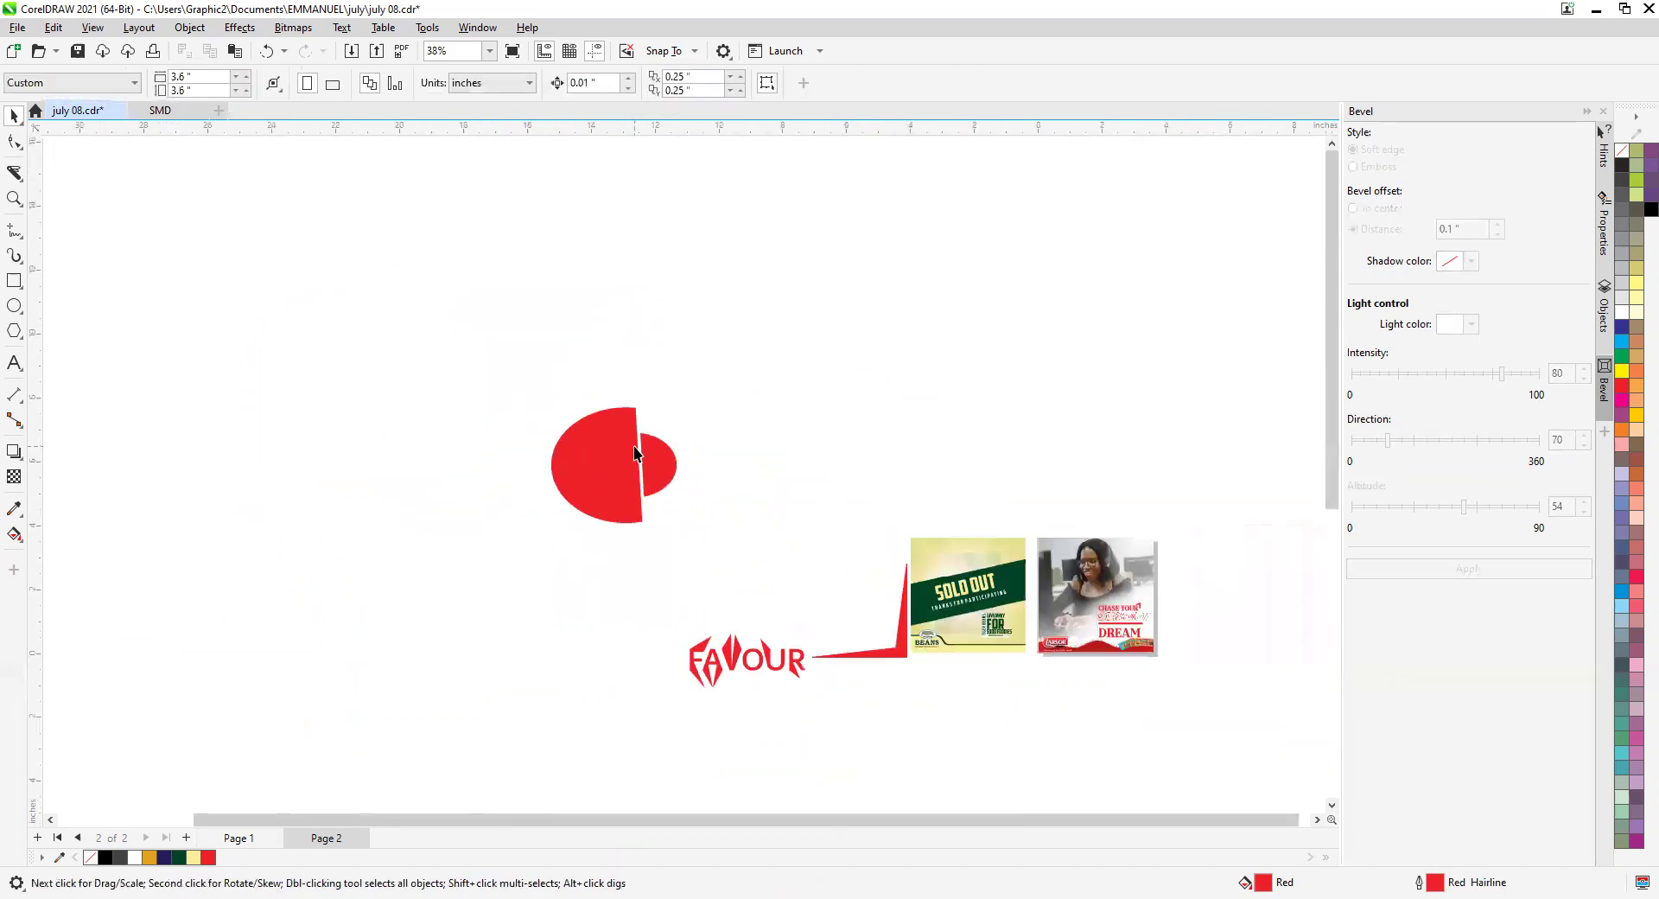
scroll(676, 471, up, 1)
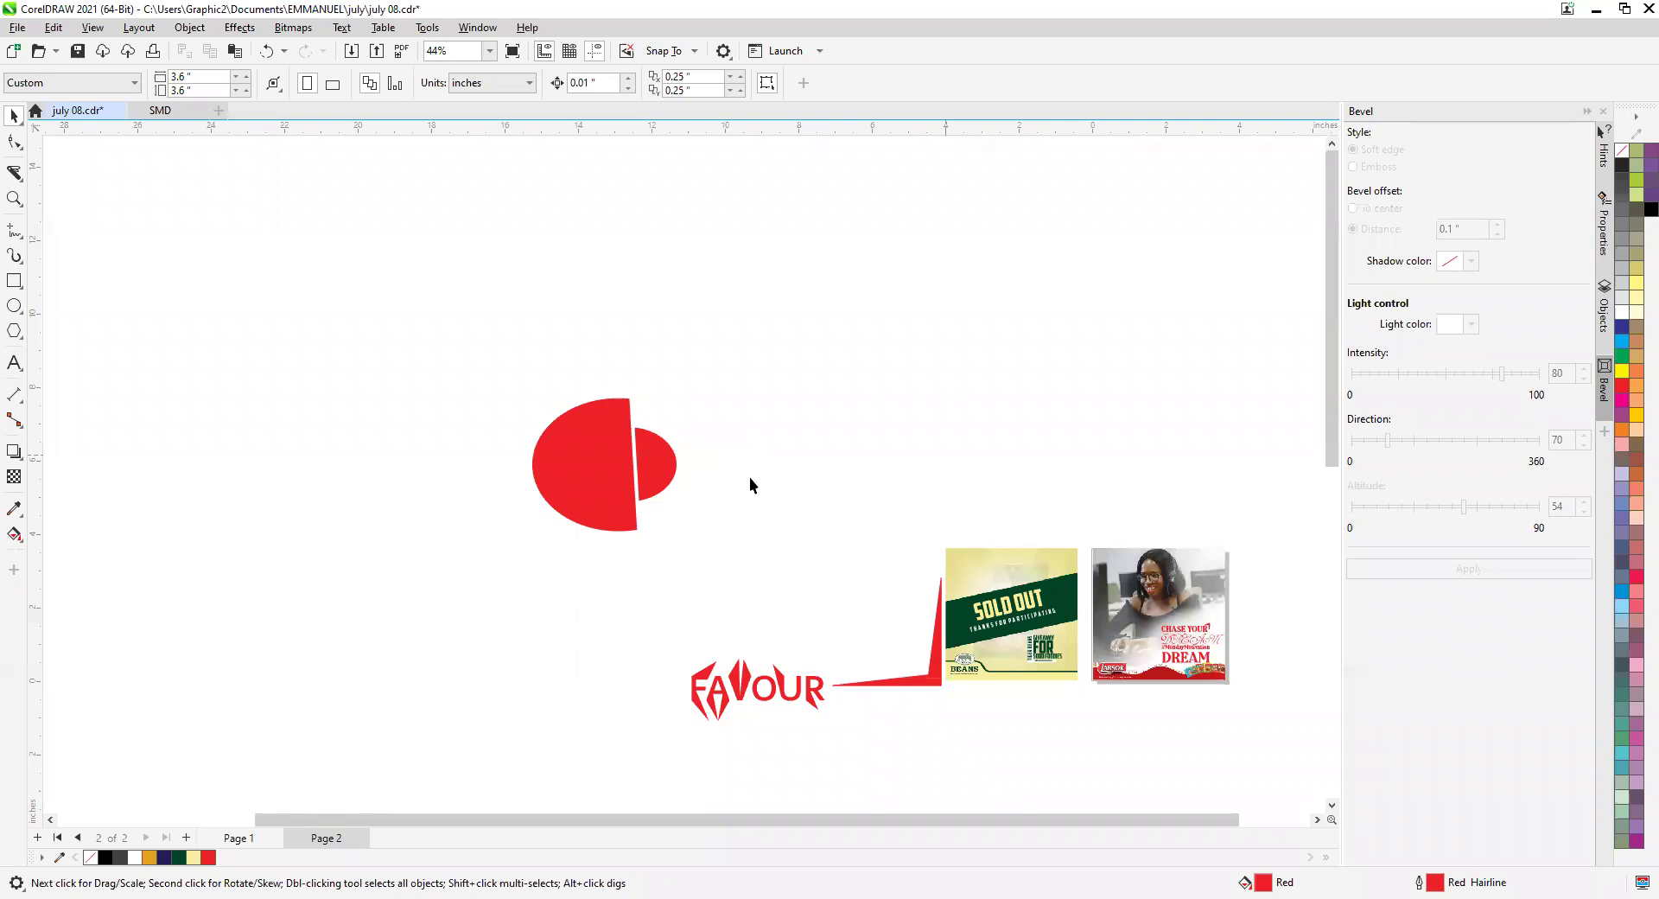
scroll(646, 432, up, 2)
scroll(645, 432, down, 3)
scroll(641, 433, up, 3)
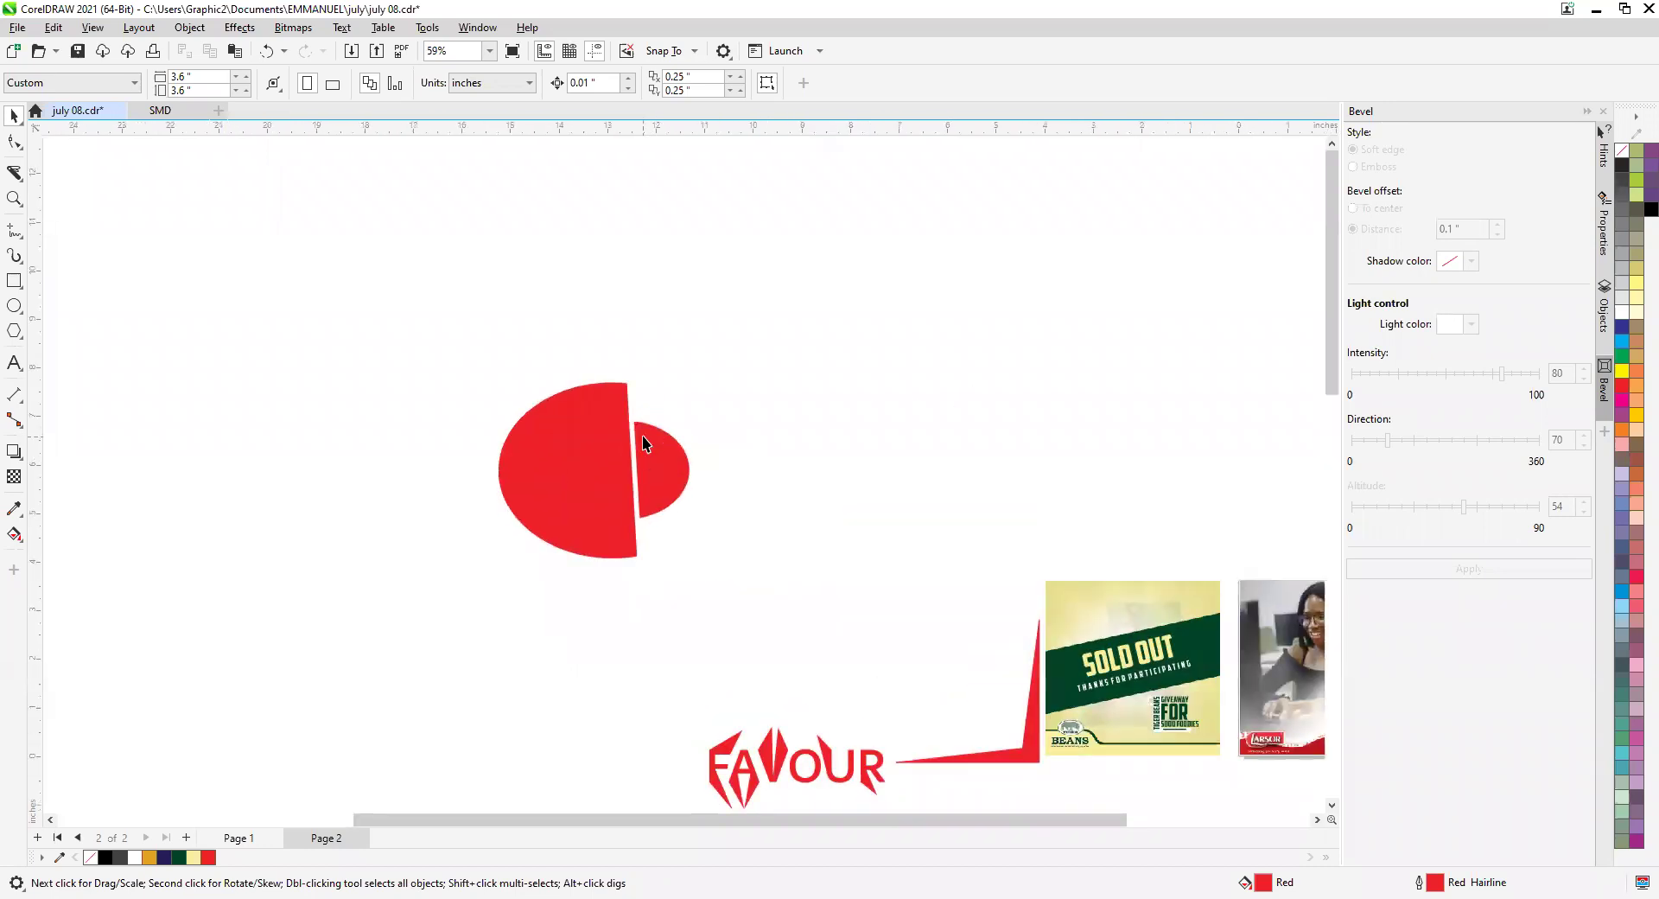
scroll(642, 442, up, 1)
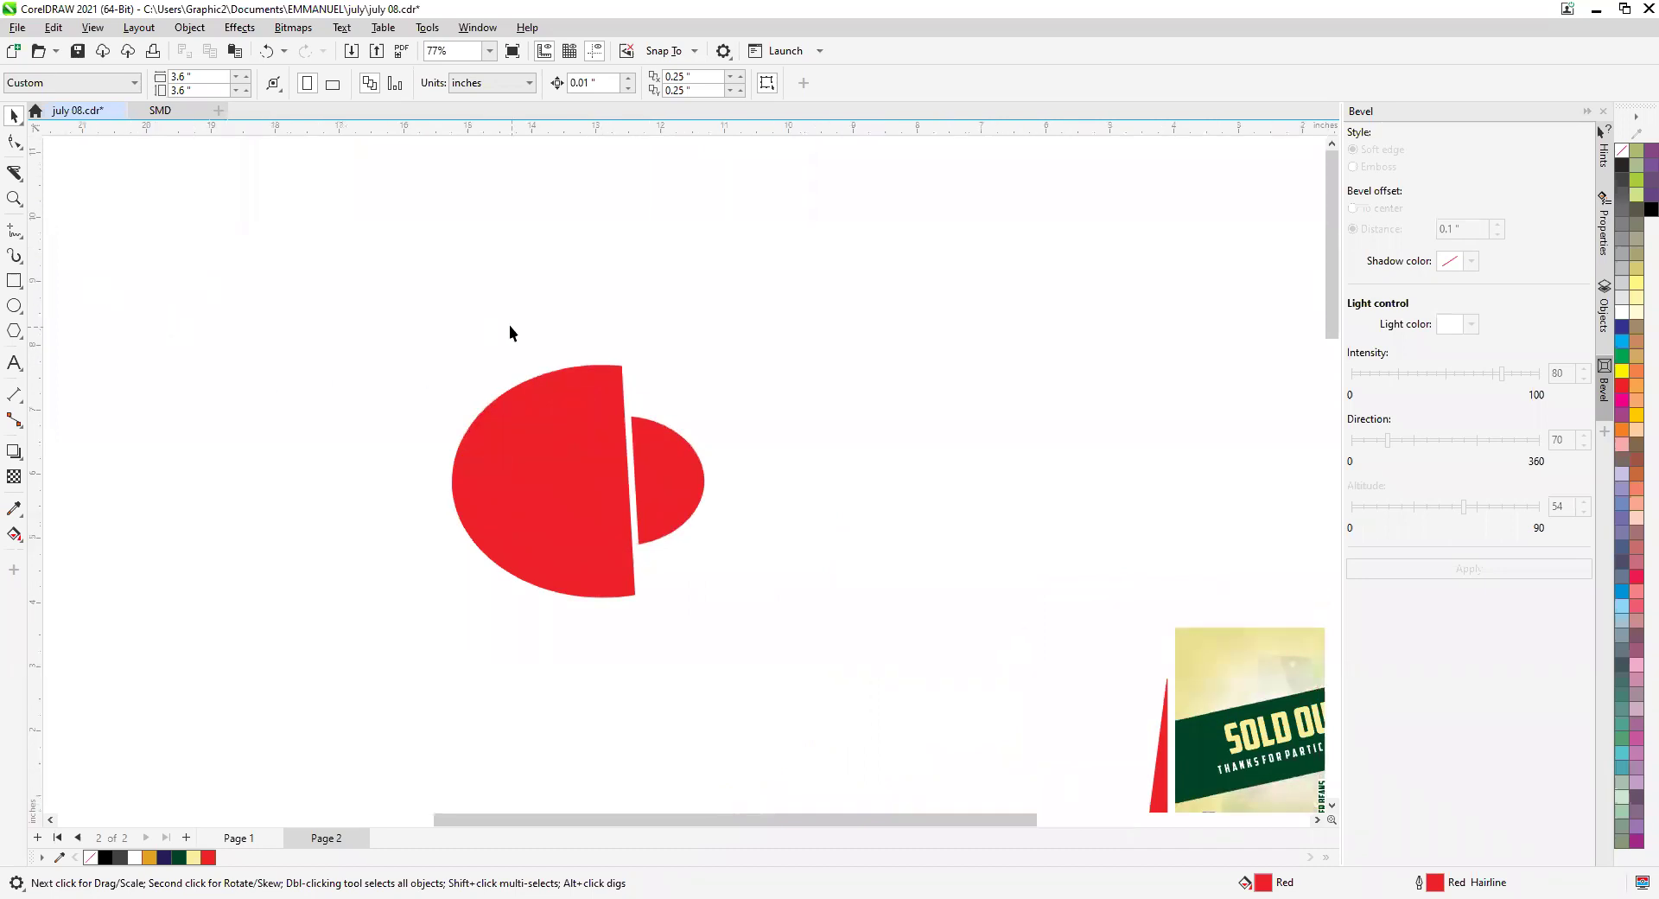
scroll(517, 396, down, 2)
scroll(523, 394, up, 2)
scroll(529, 387, down, 2)
scroll(530, 386, up, 2)
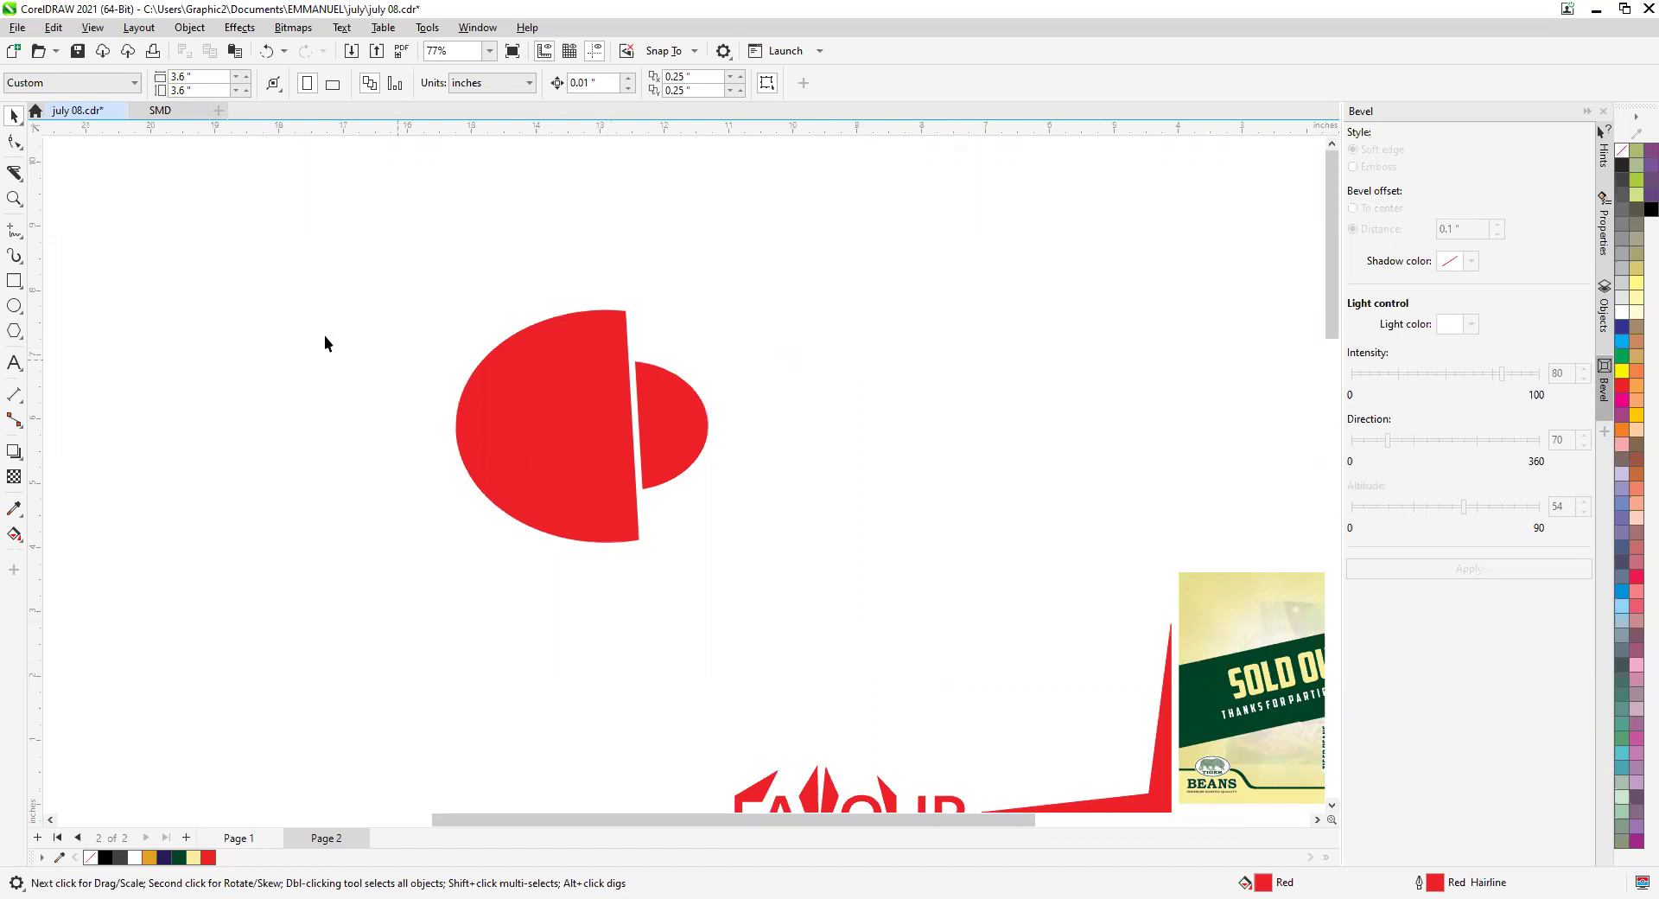
Use Virtual Segment Delete to remove the two ellipse pieces, the red angular corner shape and the shaped red lettering.
click(24, 184)
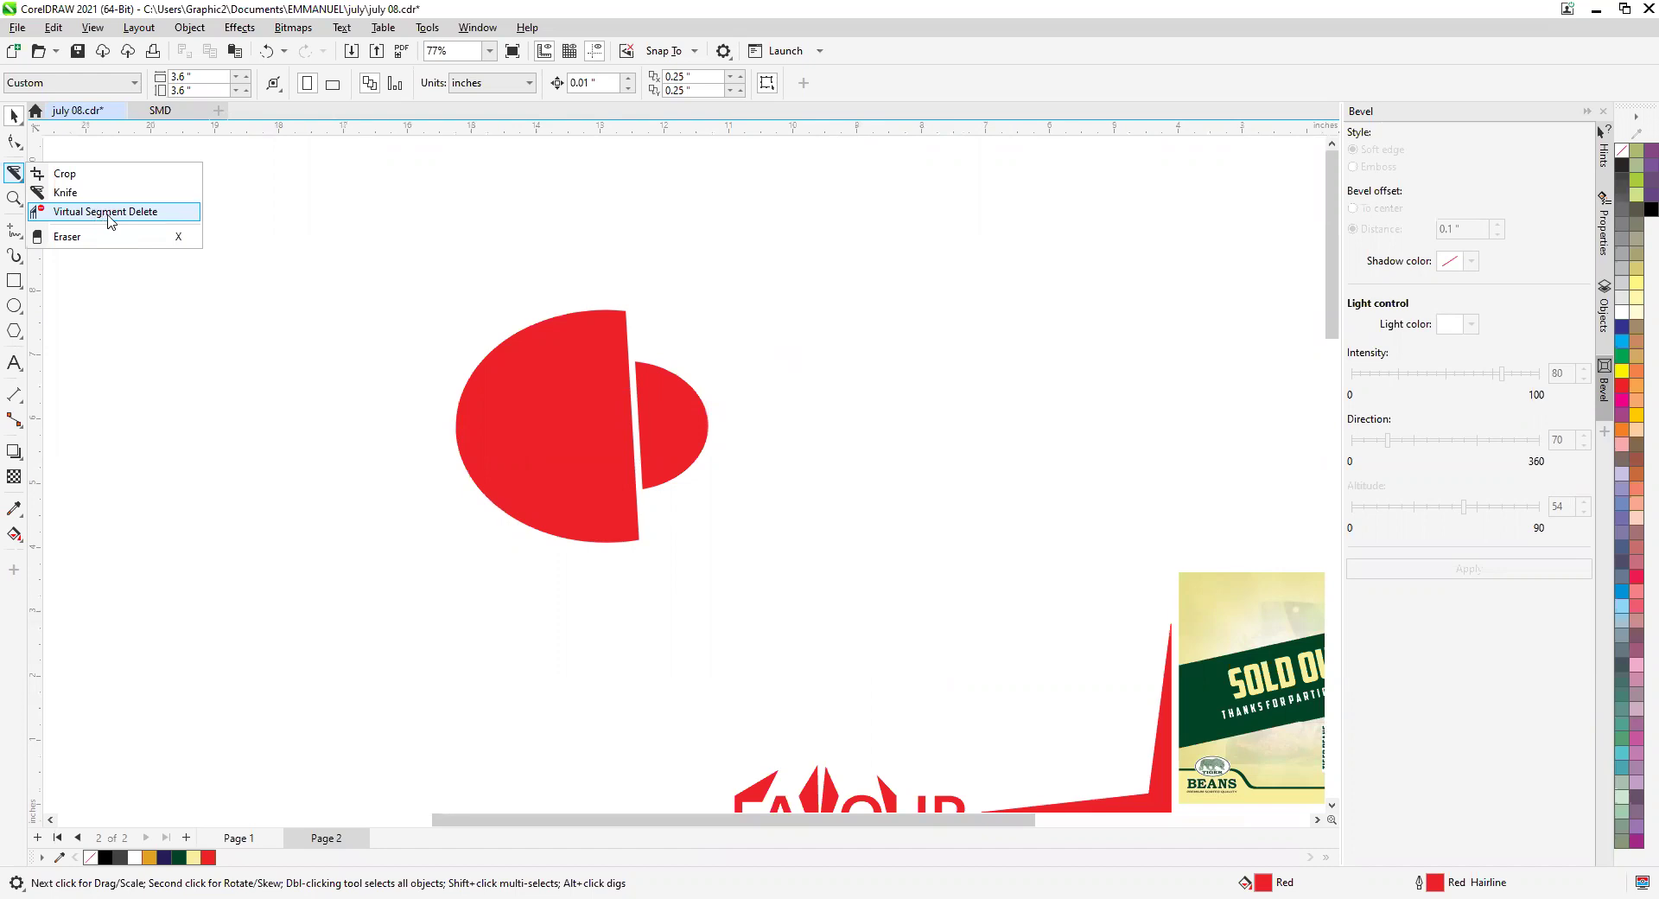
click(127, 222)
scroll(555, 355, down, 2)
drag(539, 363, 597, 429)
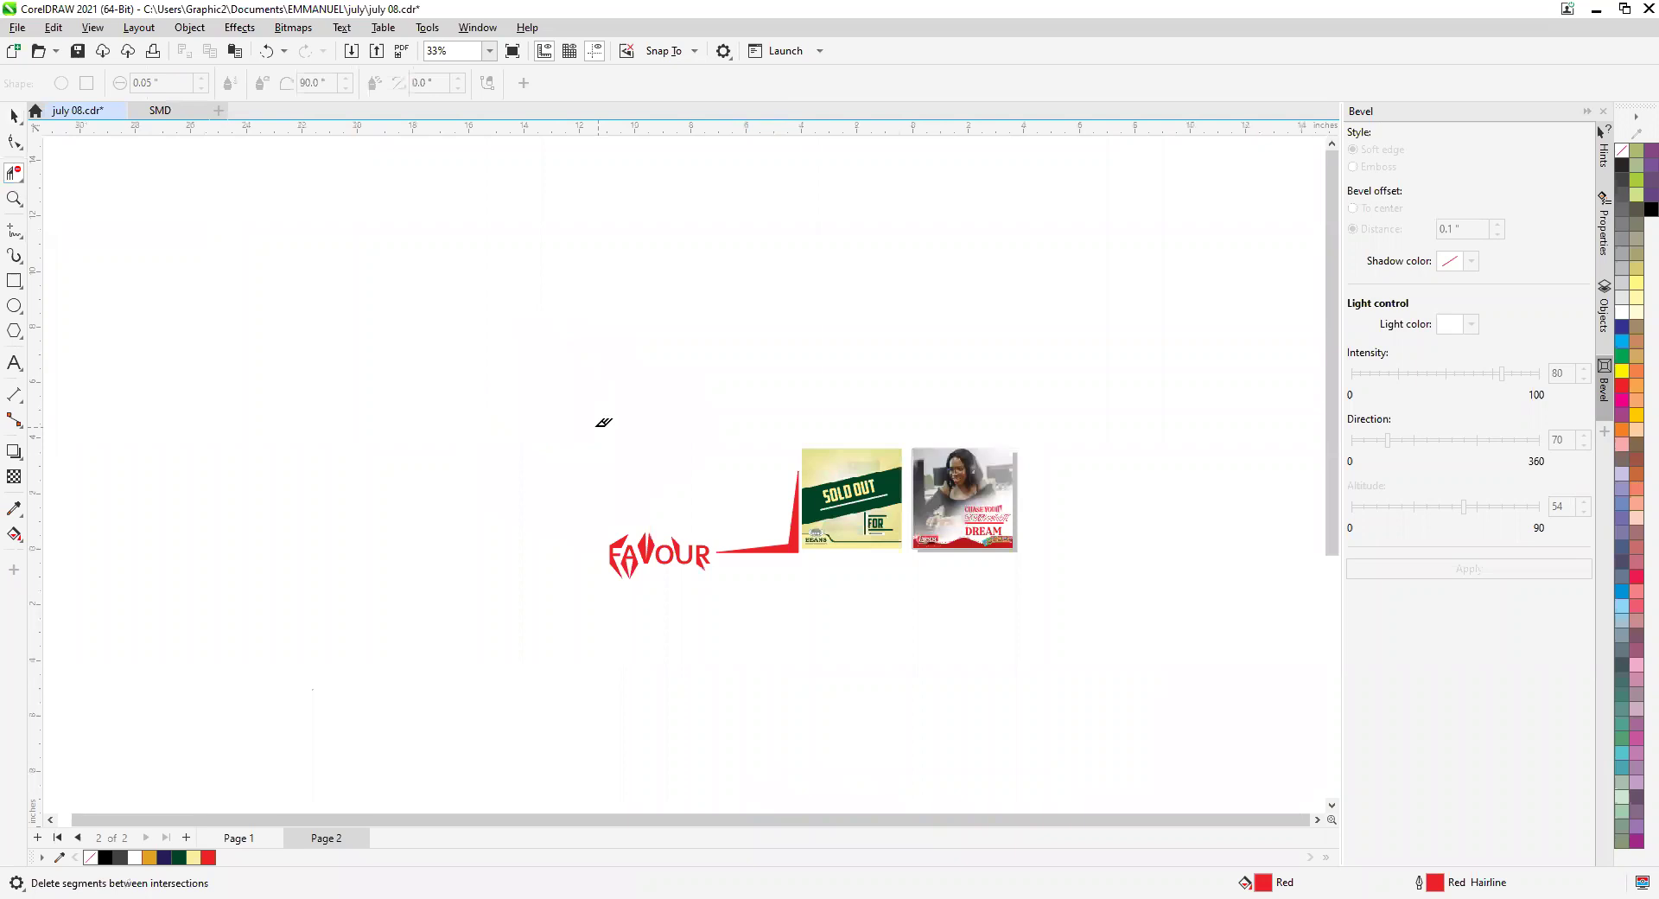
click(775, 551)
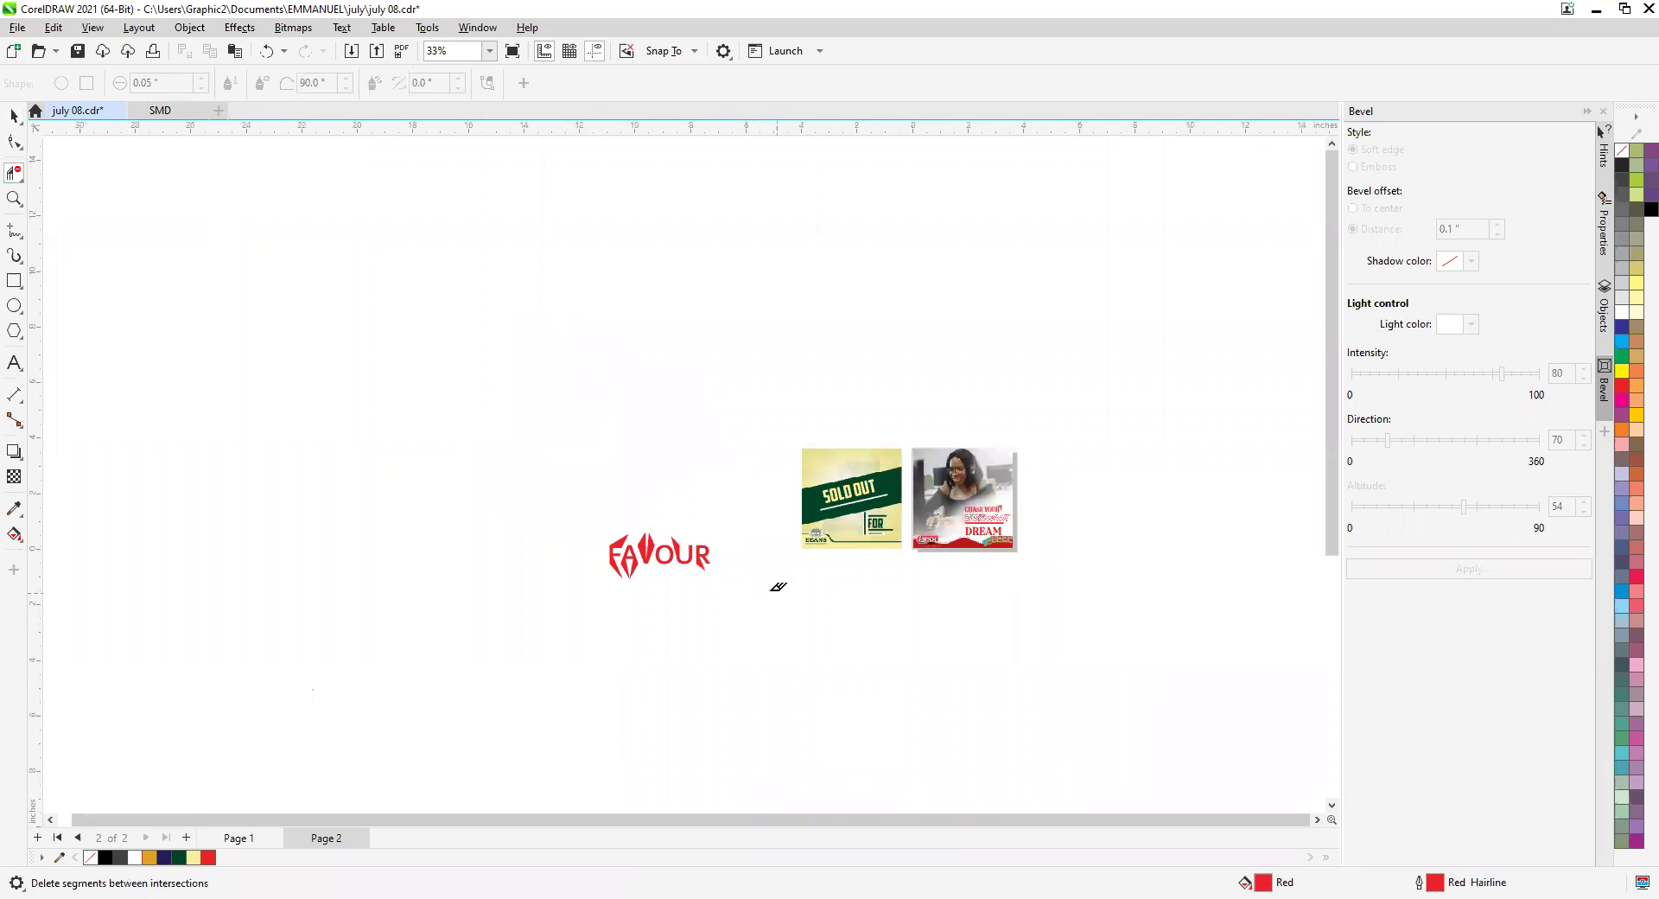
drag(593, 527, 713, 577)
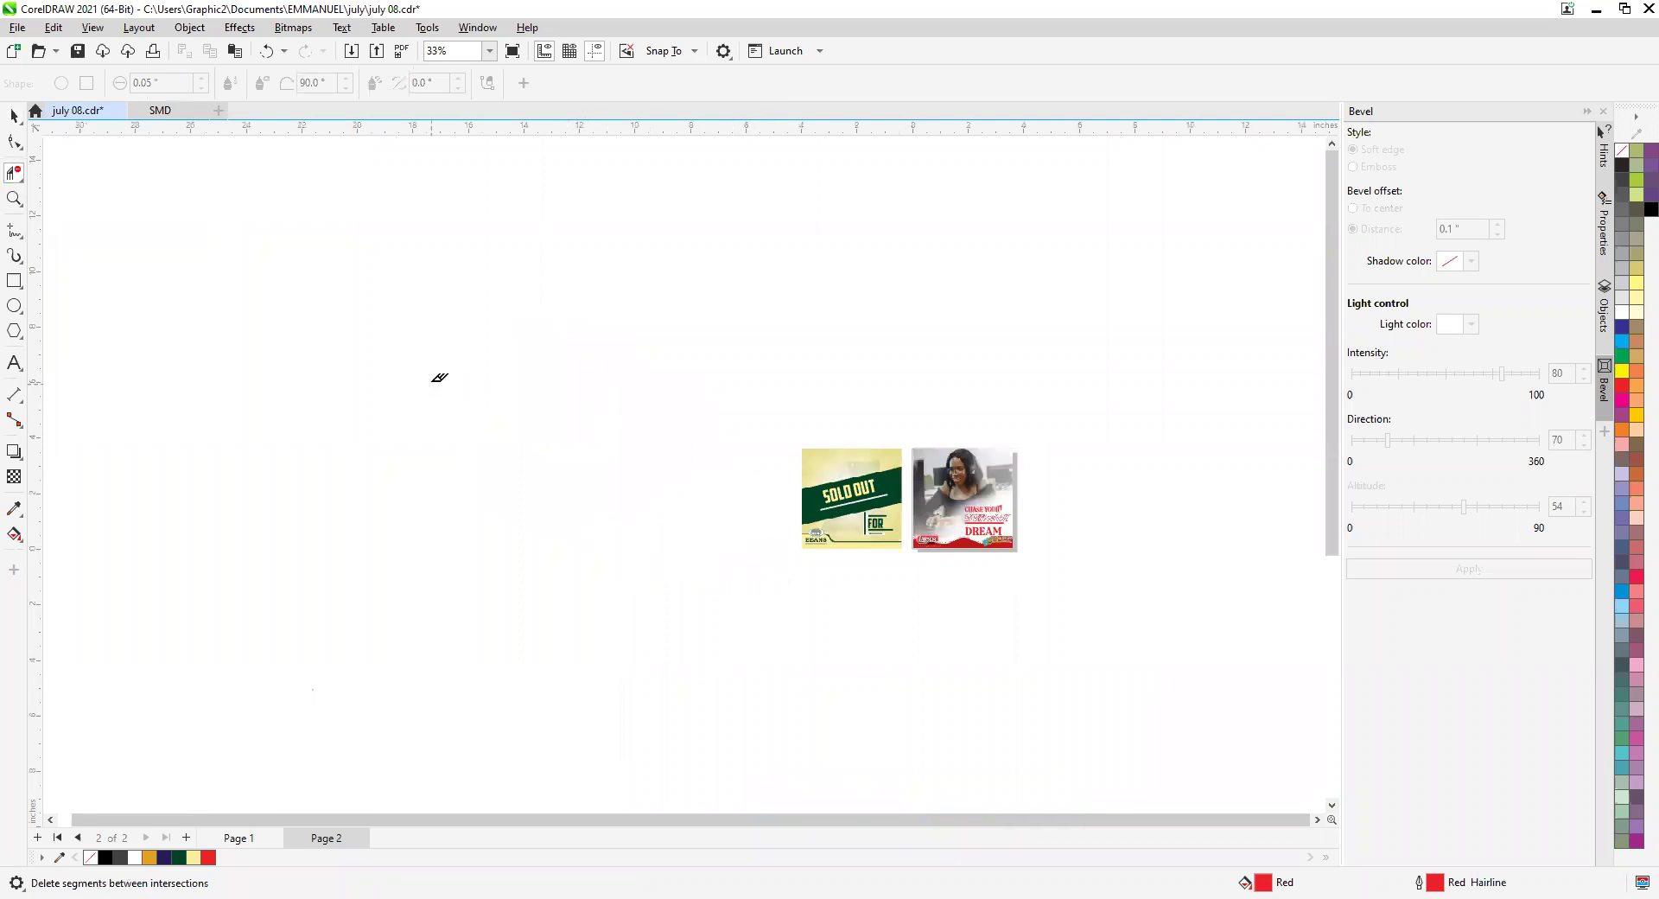
Undo the virtual segment deletions and the earlier deletion of the red four-sided shape.
key(ctrl+z)
key(ctrl+z)
key(ctrl+z)
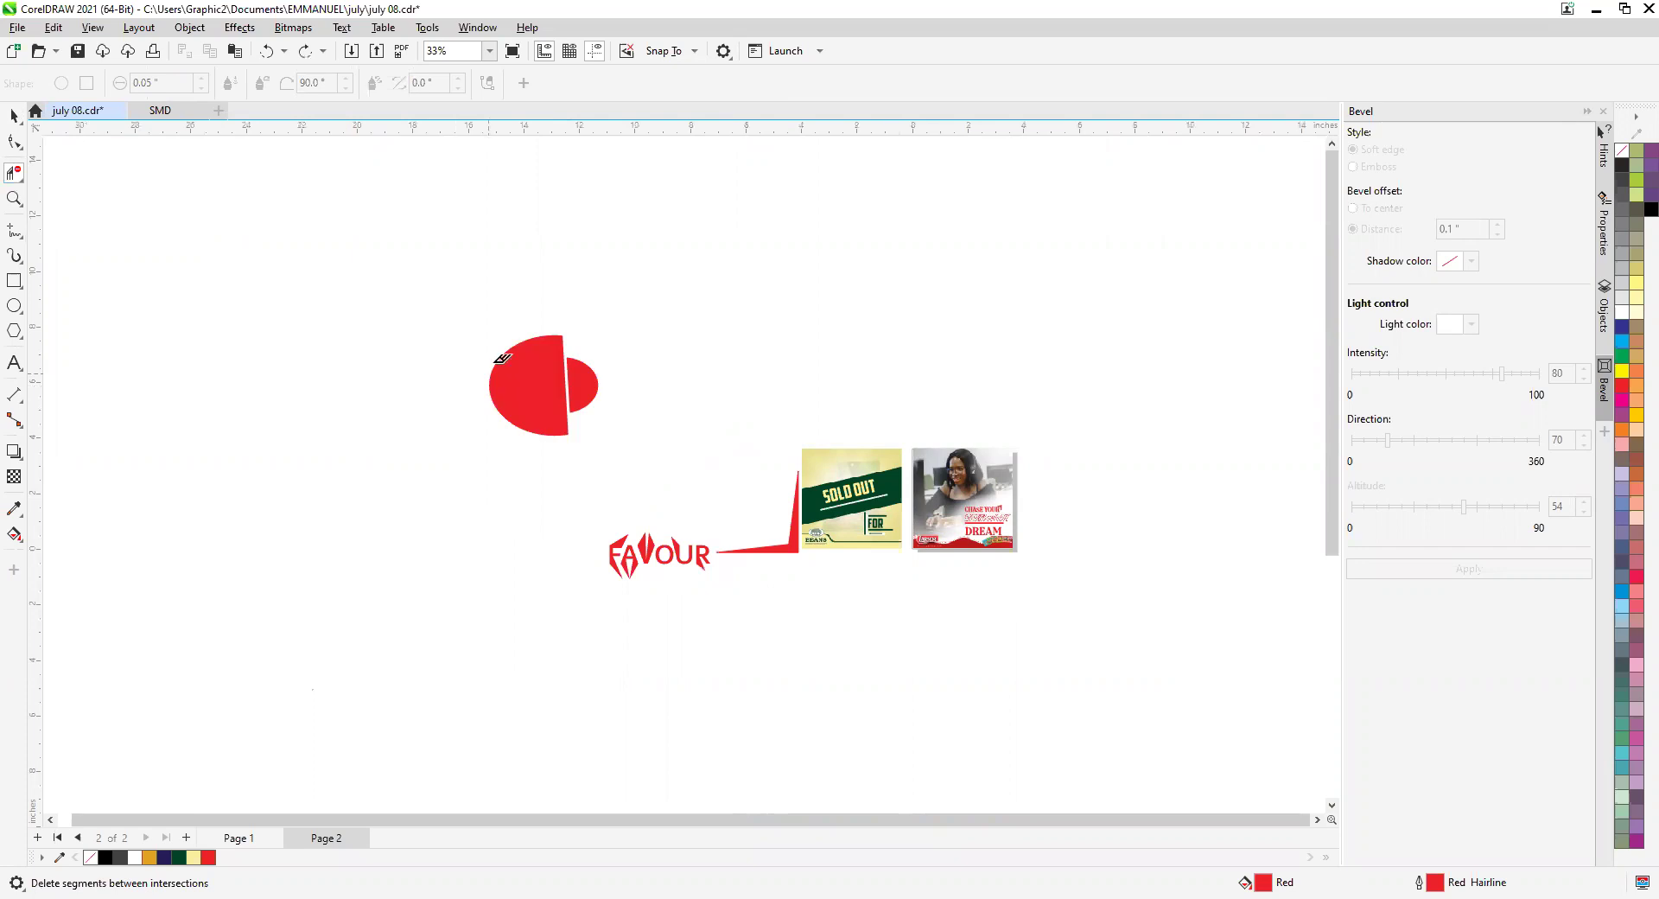
key(ctrl+z)
scroll(501, 357, up, 2)
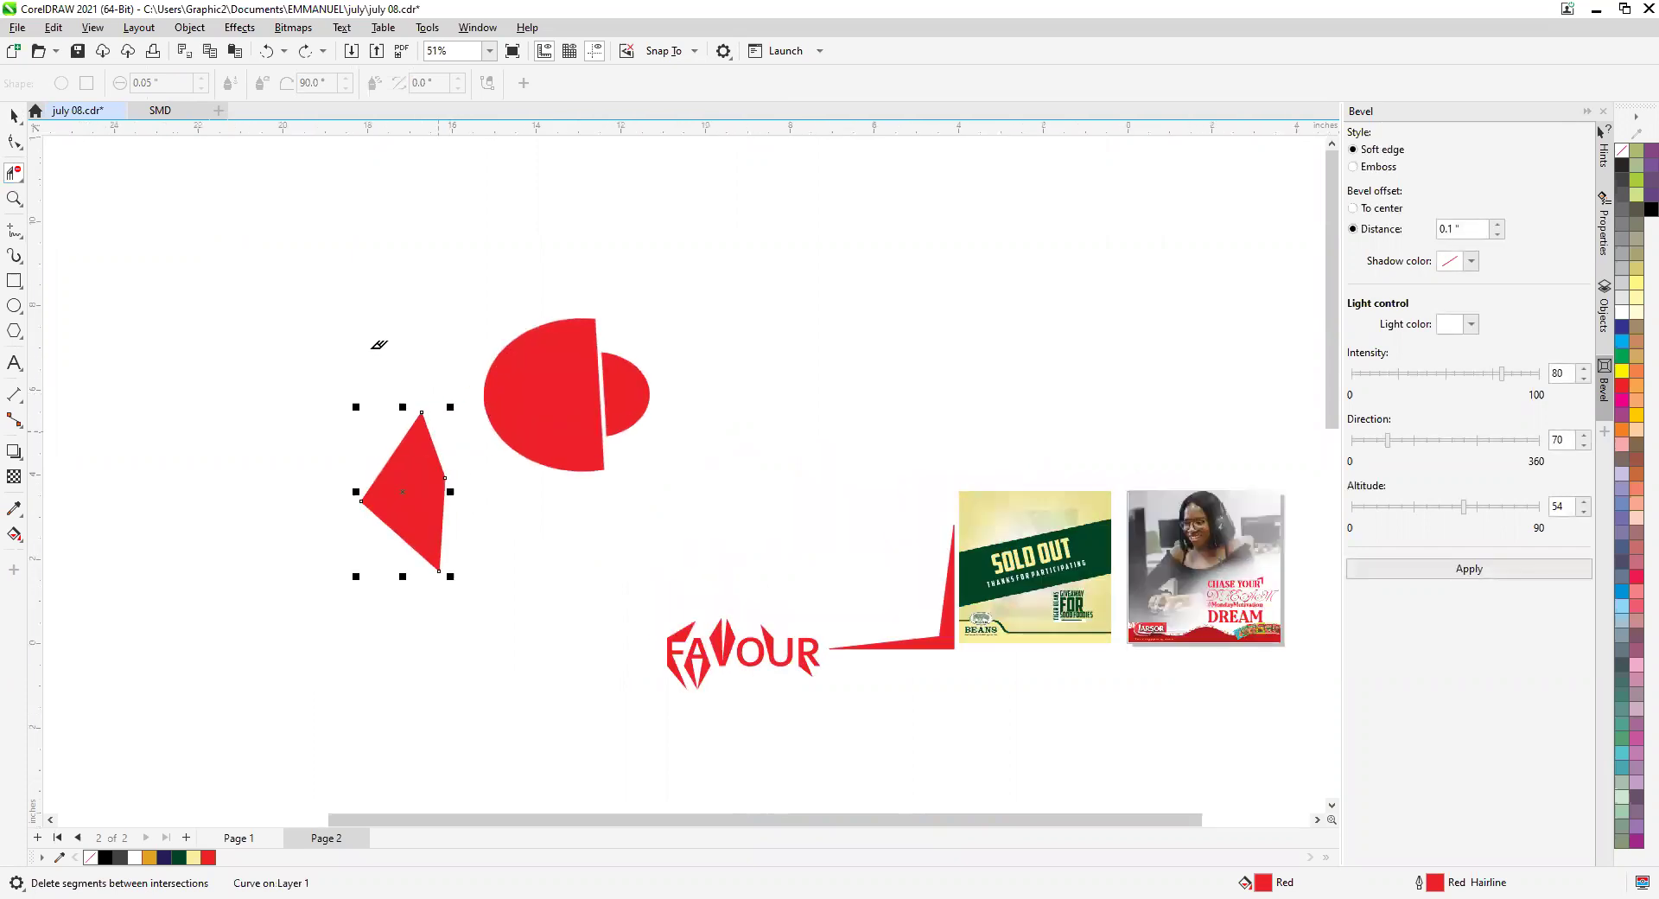
Try Virtual Segment Delete on the upper right edge of the four-sided shape, and undo it.
scroll(380, 366, up, 2)
drag(394, 408, 487, 462)
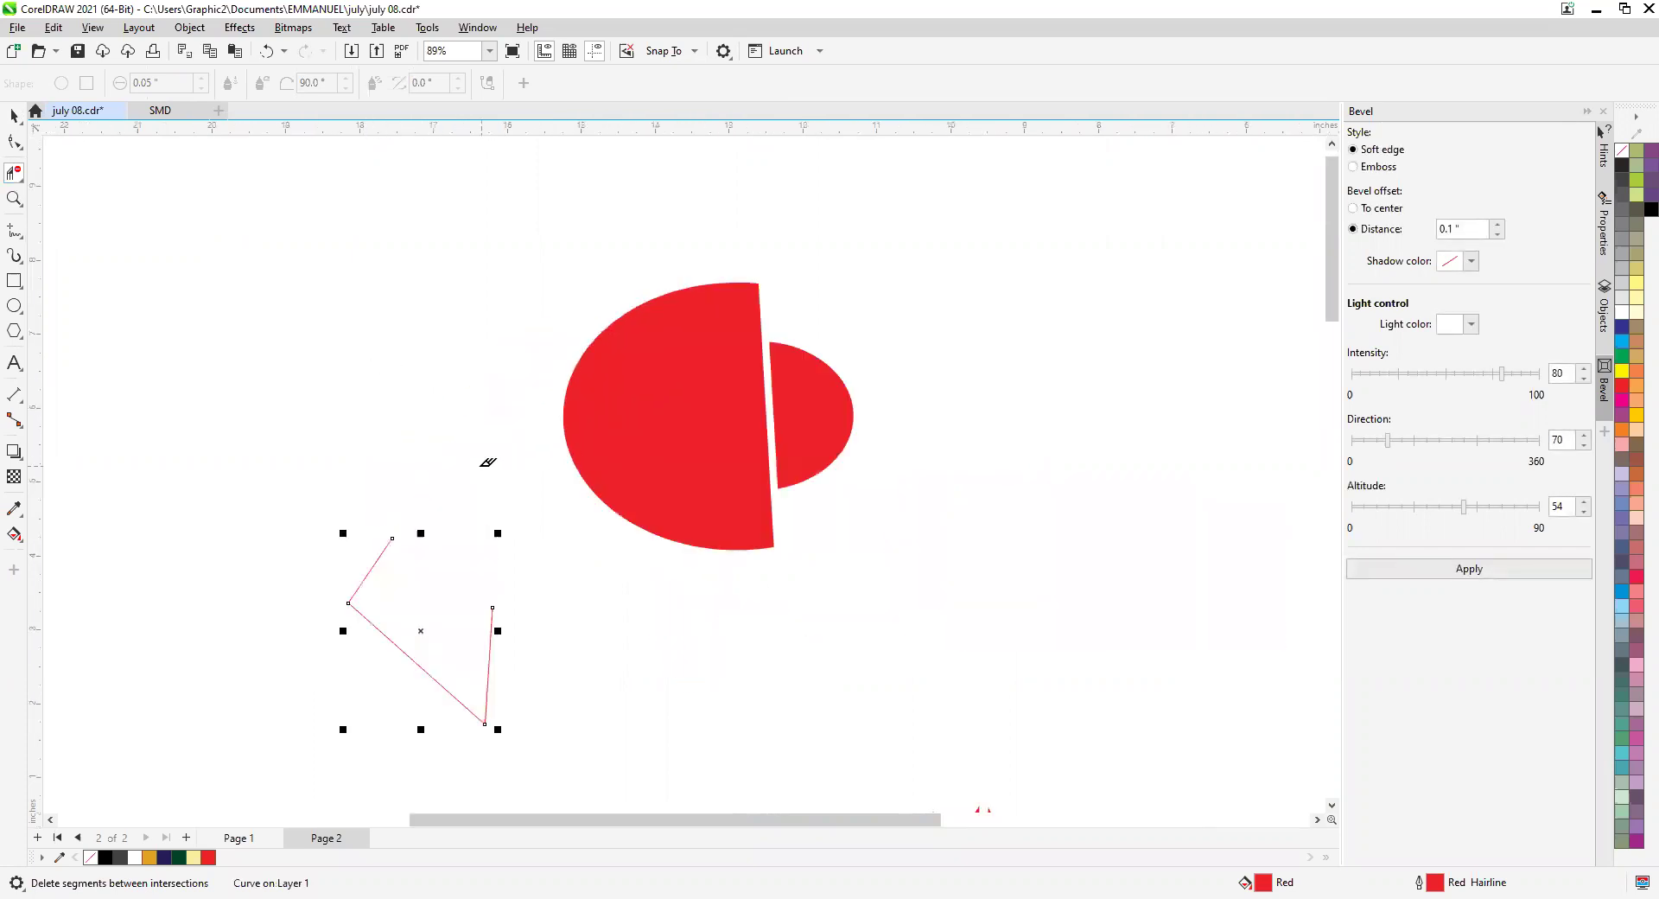
key(ctrl+z)
Try Virtual Segment Delete on the right and left ellipse pieces, undo both deletions and clear the selection.
scroll(697, 429, up, 1)
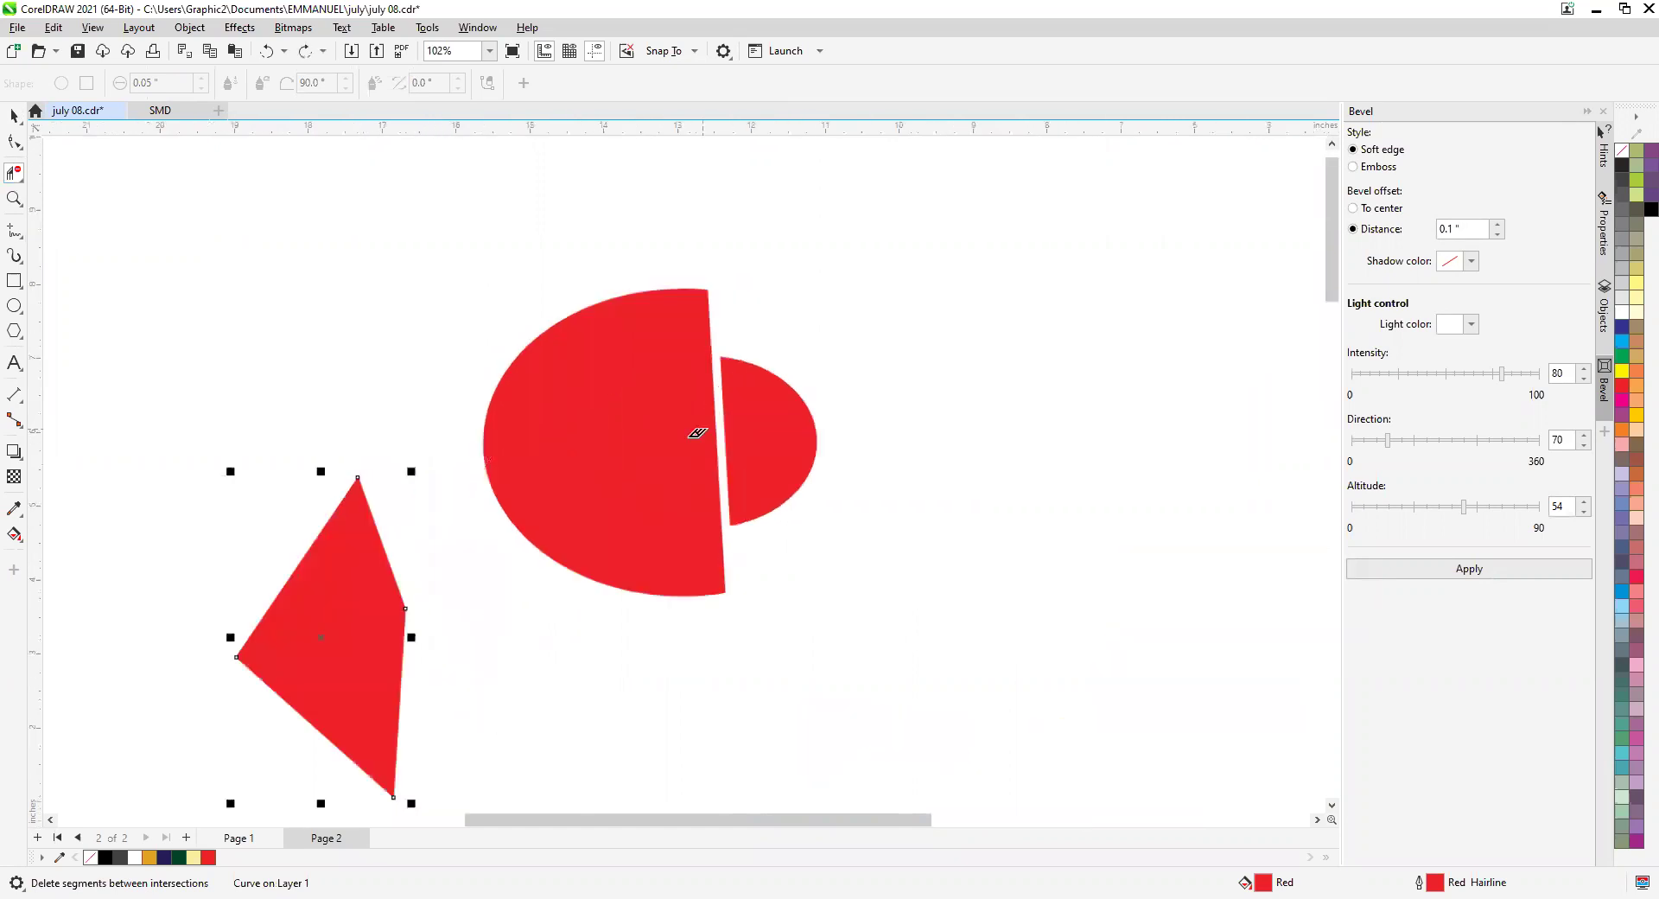
click(726, 377)
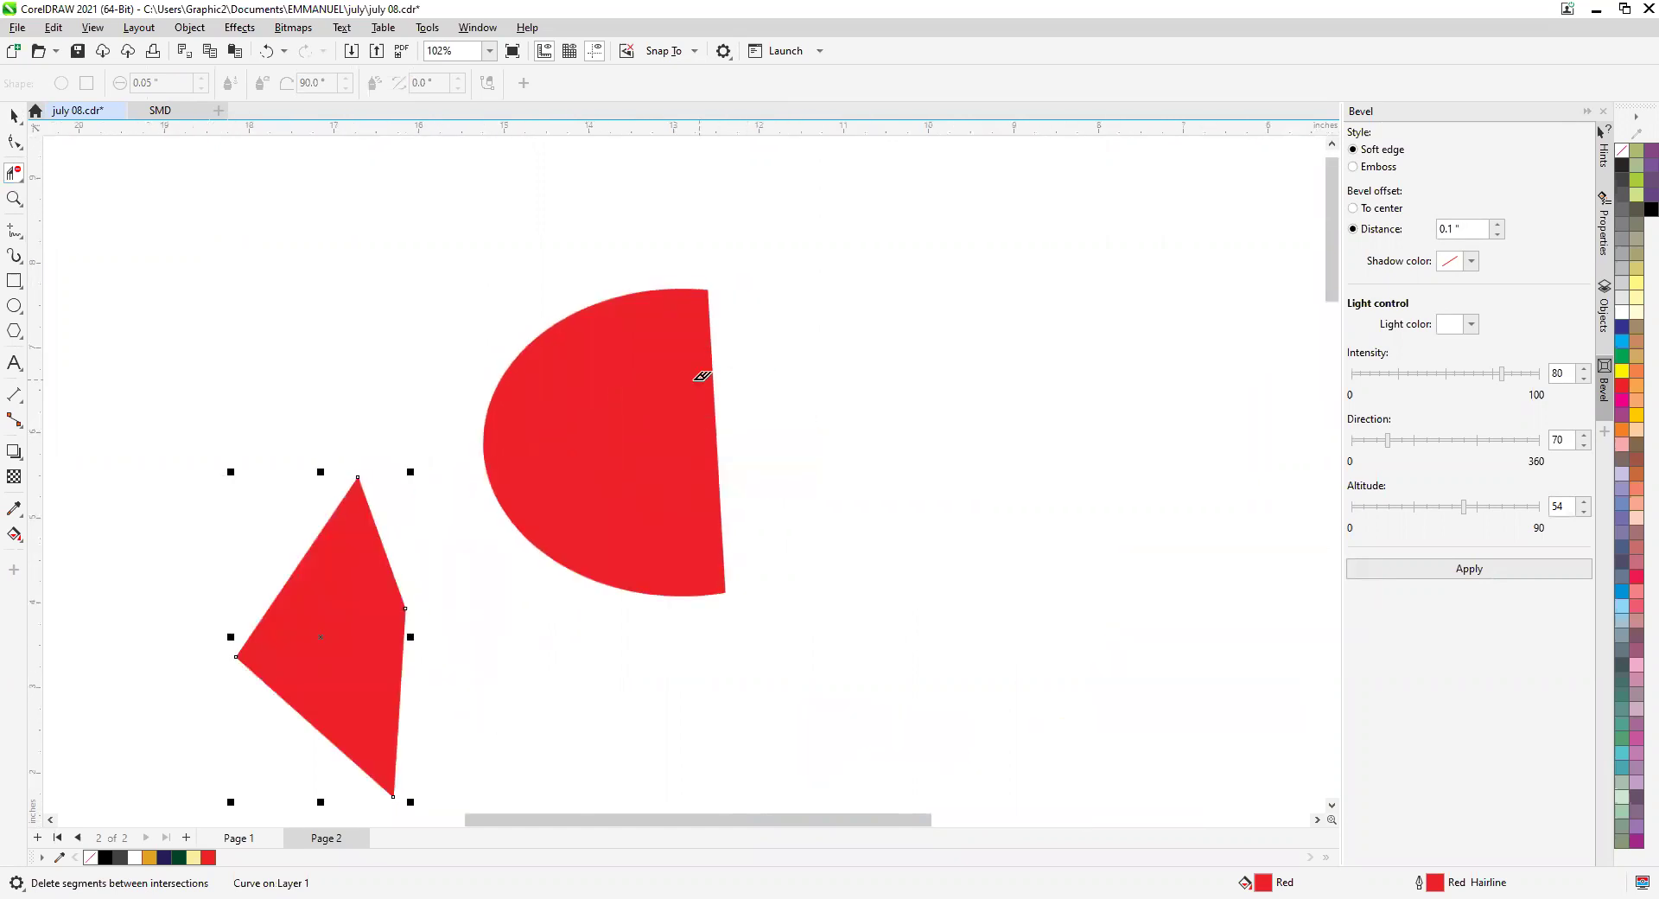
click(614, 385)
key(ctrl+z)
key(ctrl+z)
scroll(577, 311, down, 5)
click(14, 115)
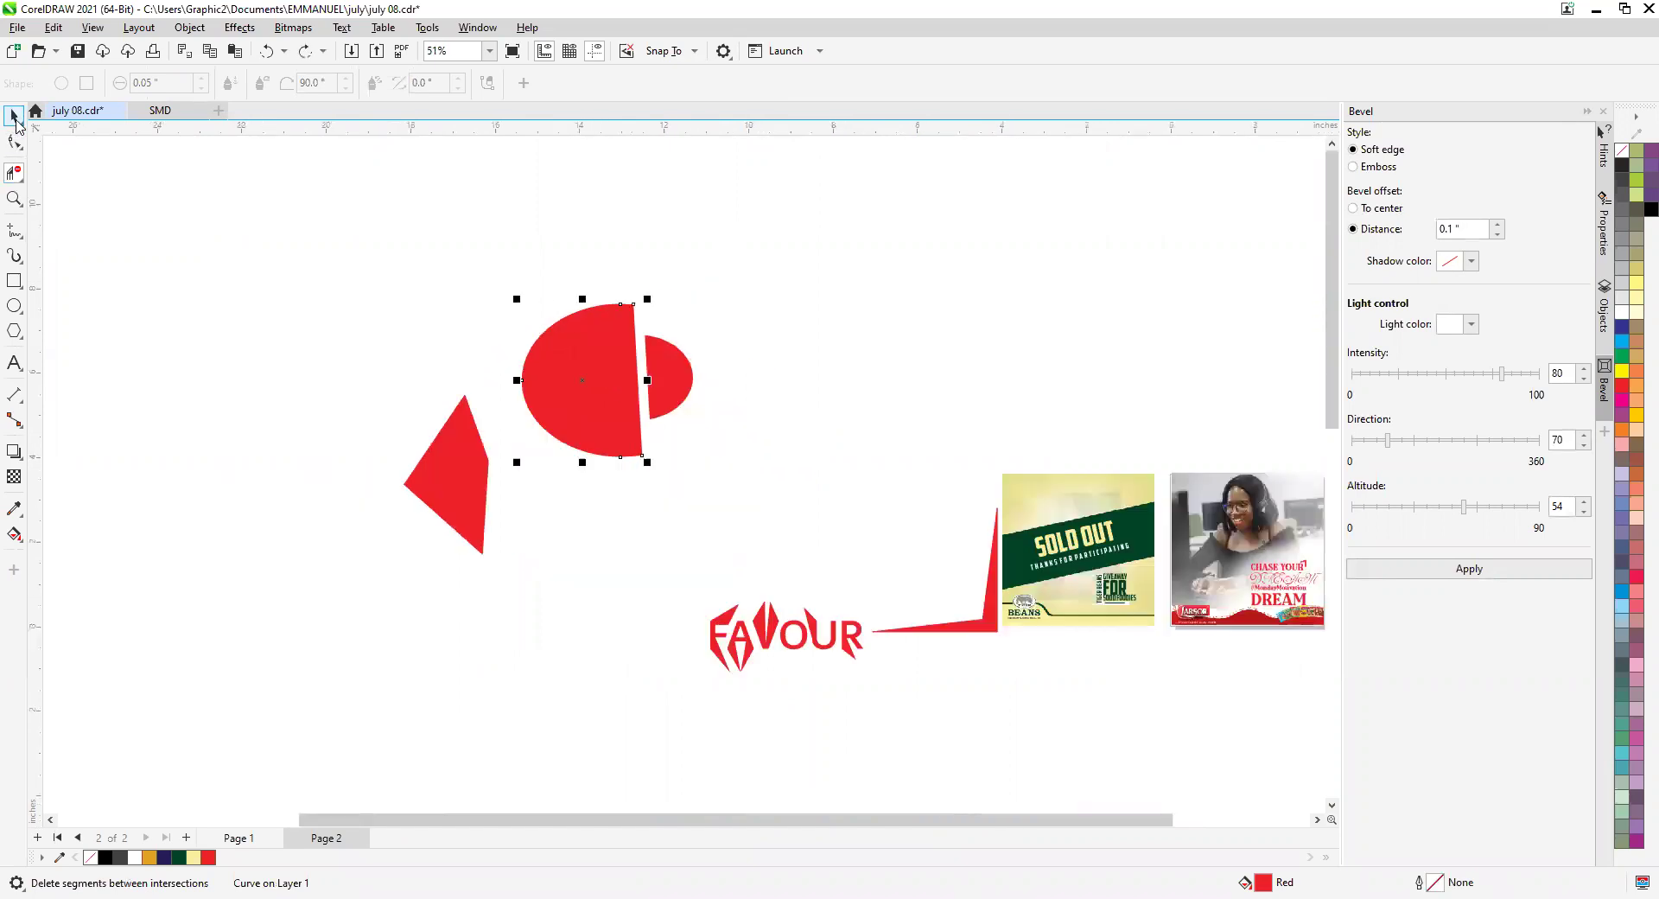
click(345, 354)
scroll(422, 349, down, 4)
scroll(422, 349, up, 3)
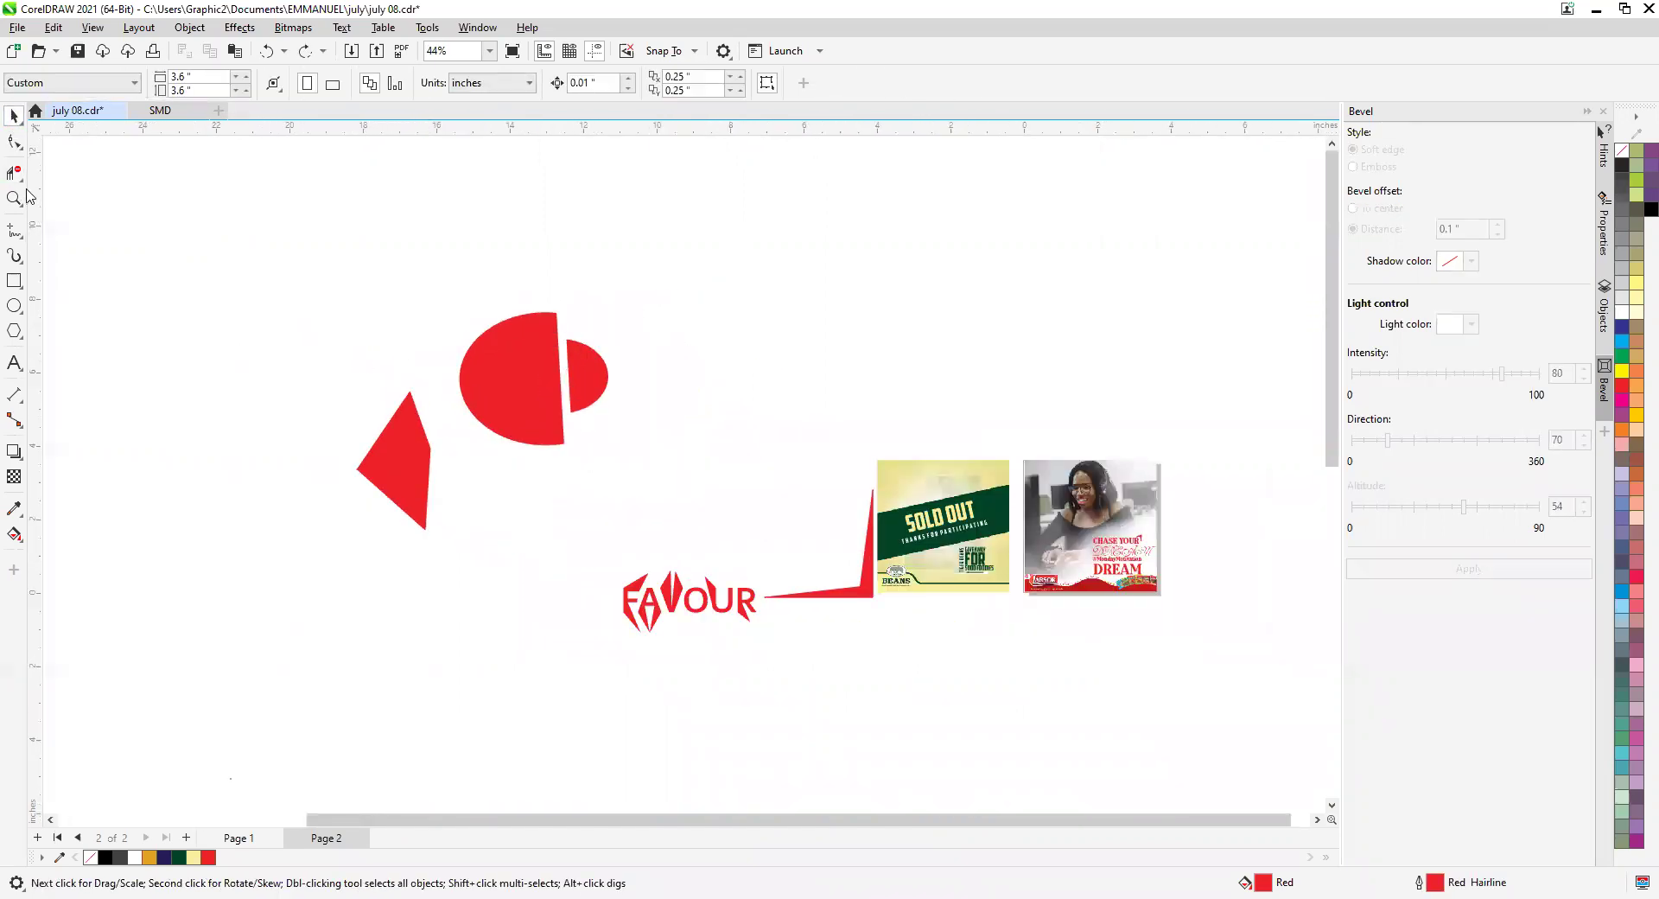
Switch to the Eraser tool and set its nib thickness to 0.22 inches.
click(21, 183)
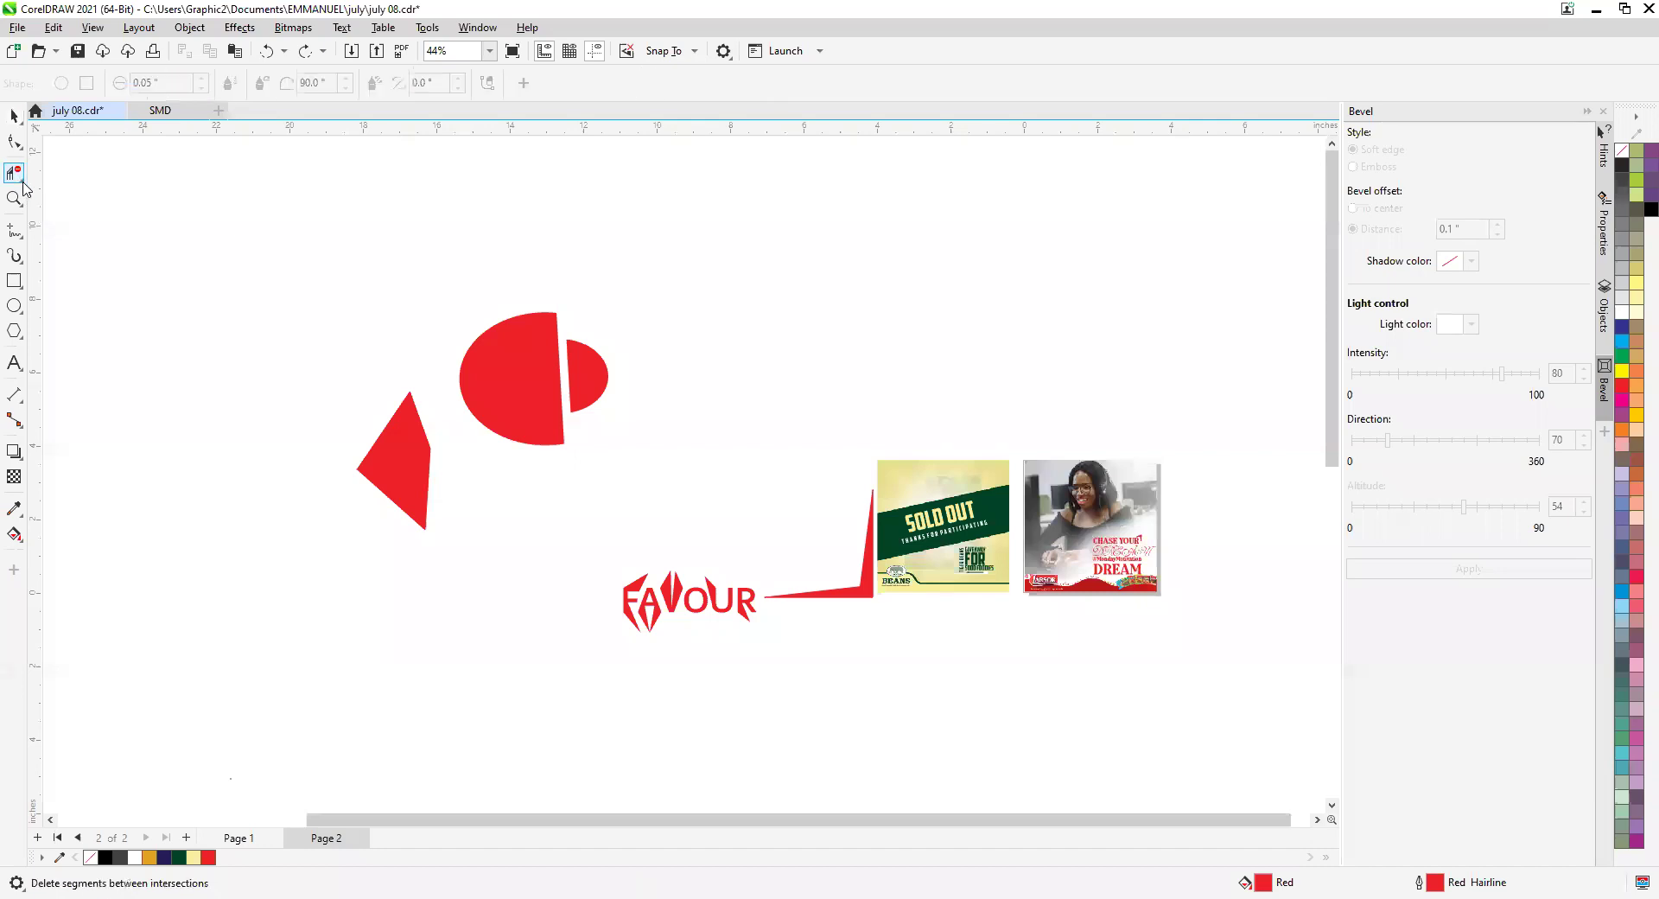
click(23, 183)
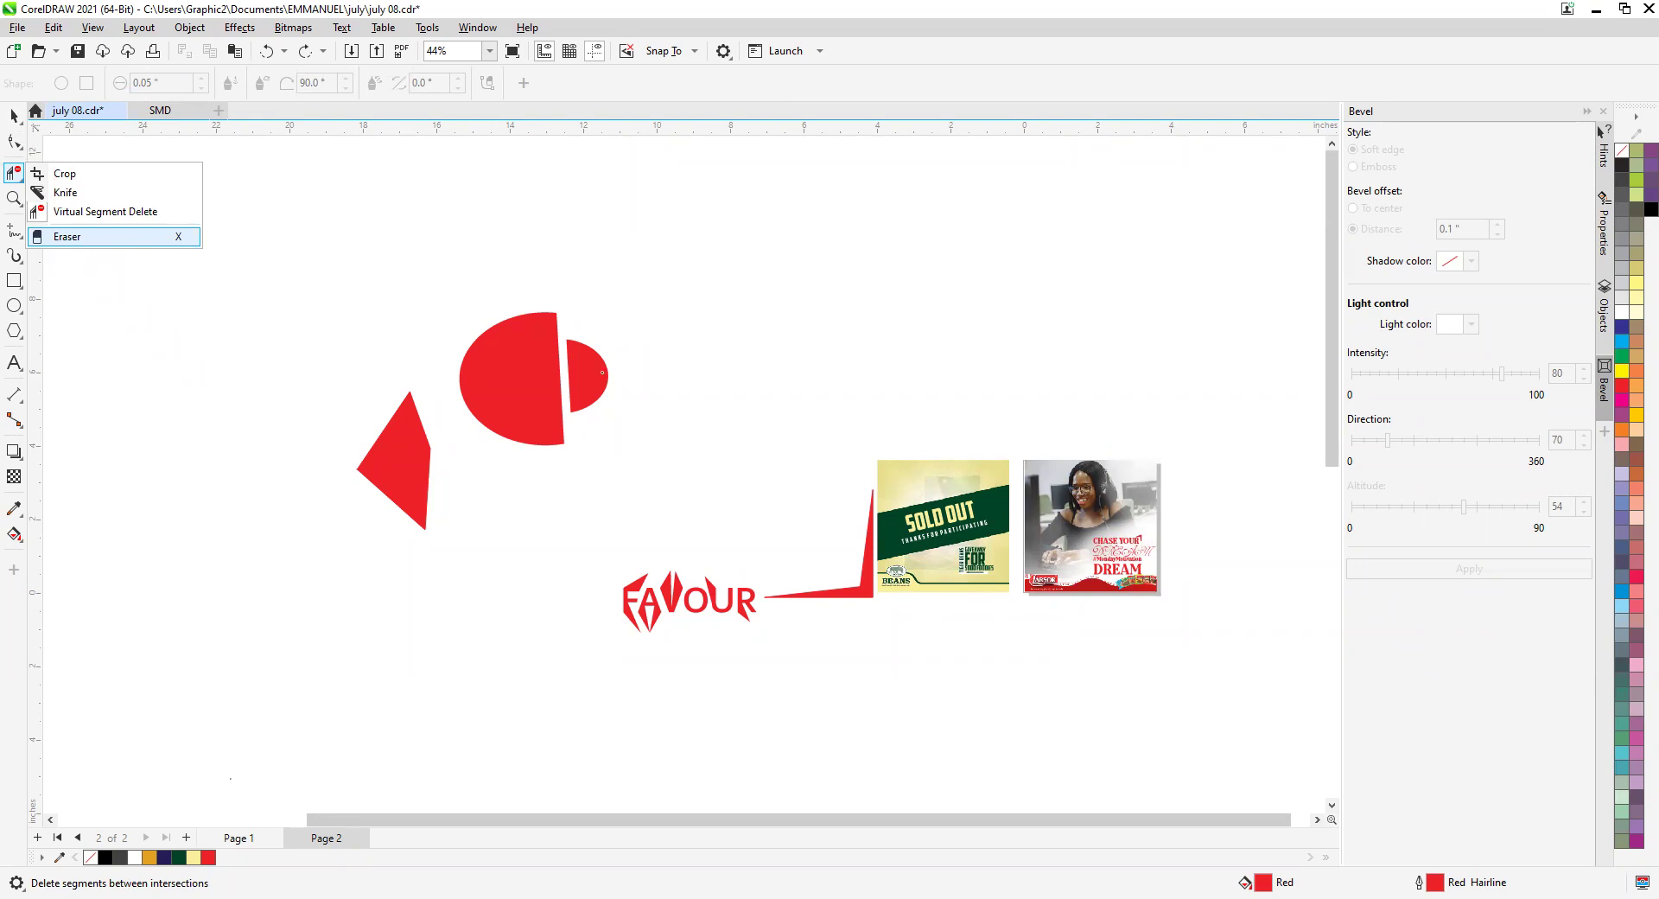
click(67, 236)
scroll(337, 142, up, 1)
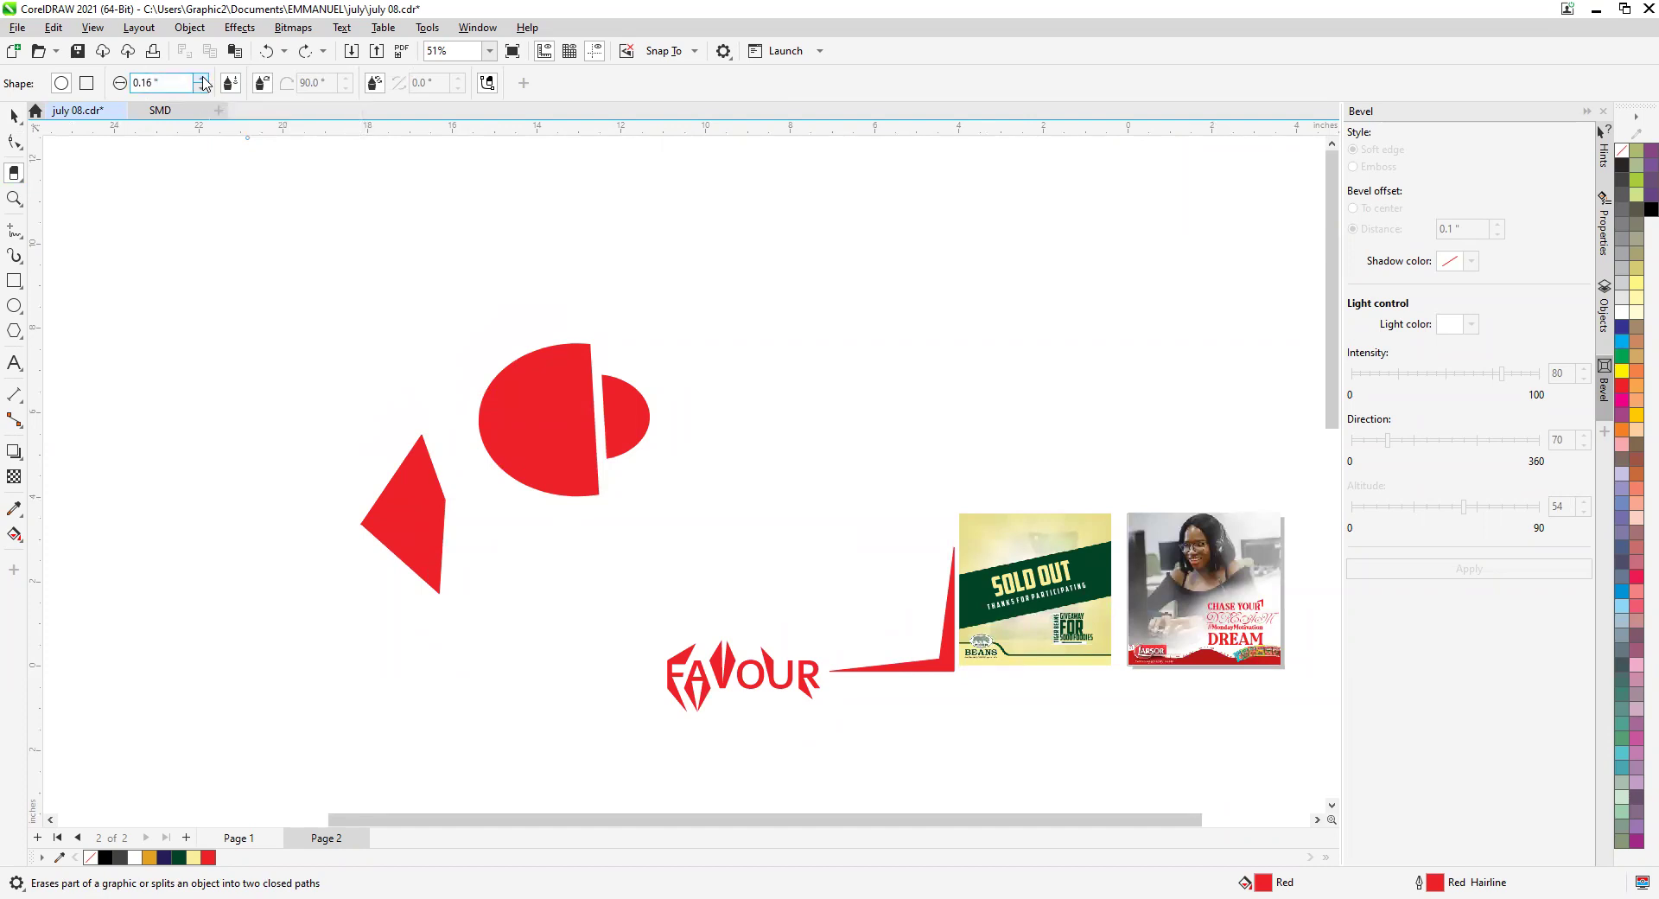
click(201, 79)
scroll(663, 452, down, 1)
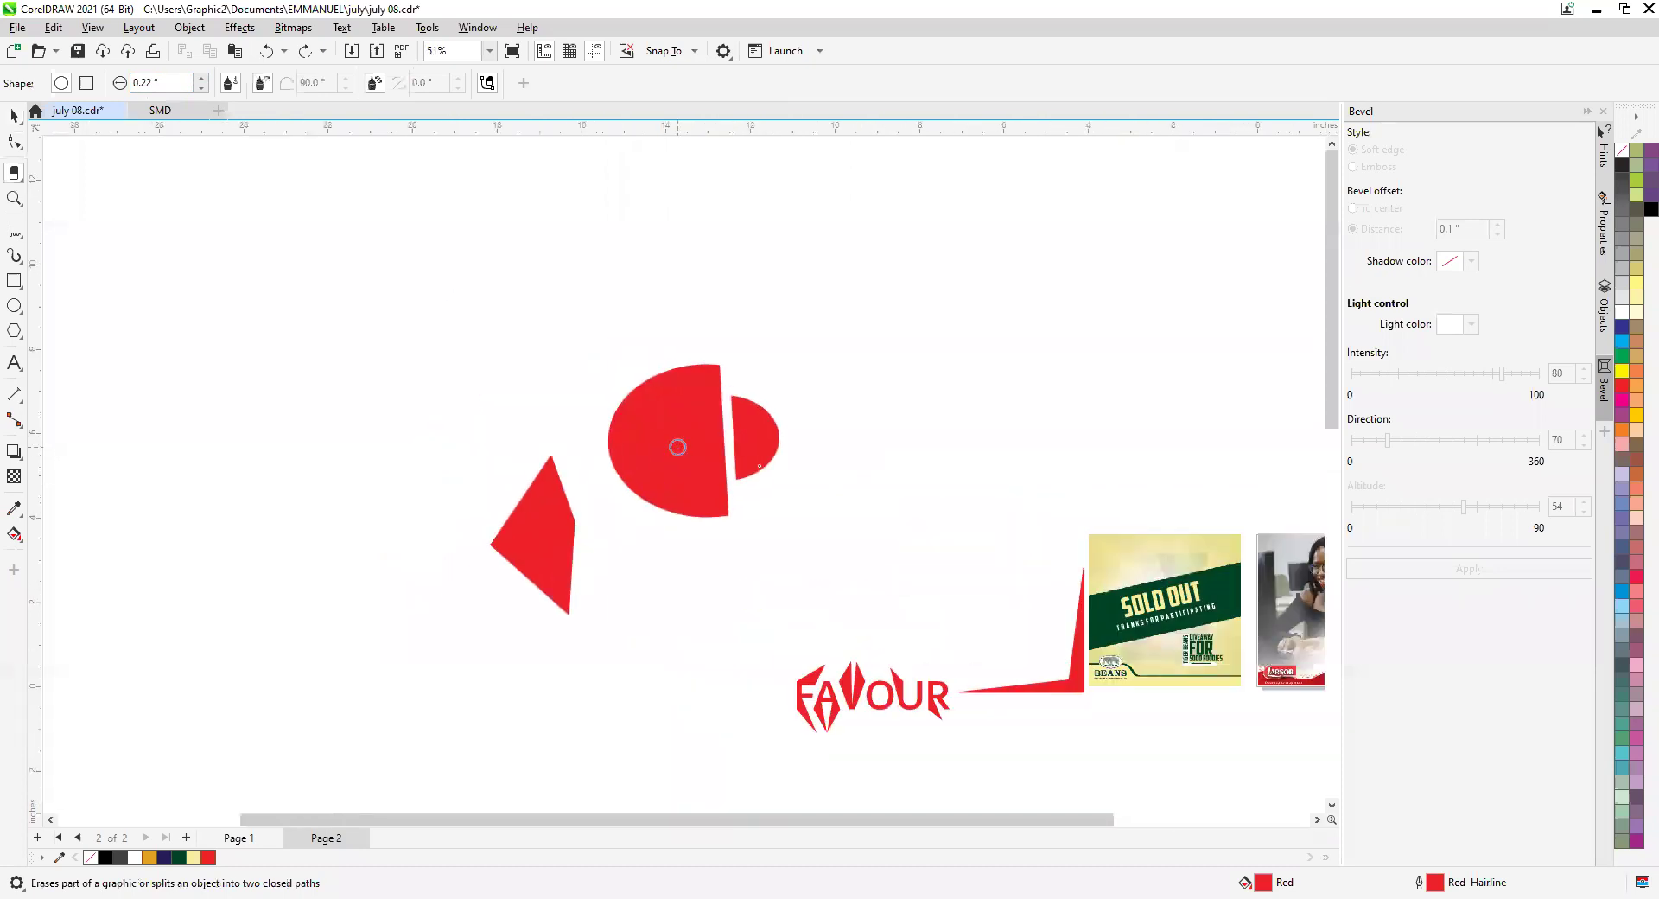
scroll(741, 429, up, 2)
scroll(683, 423, down, 2)
scroll(672, 421, up, 2)
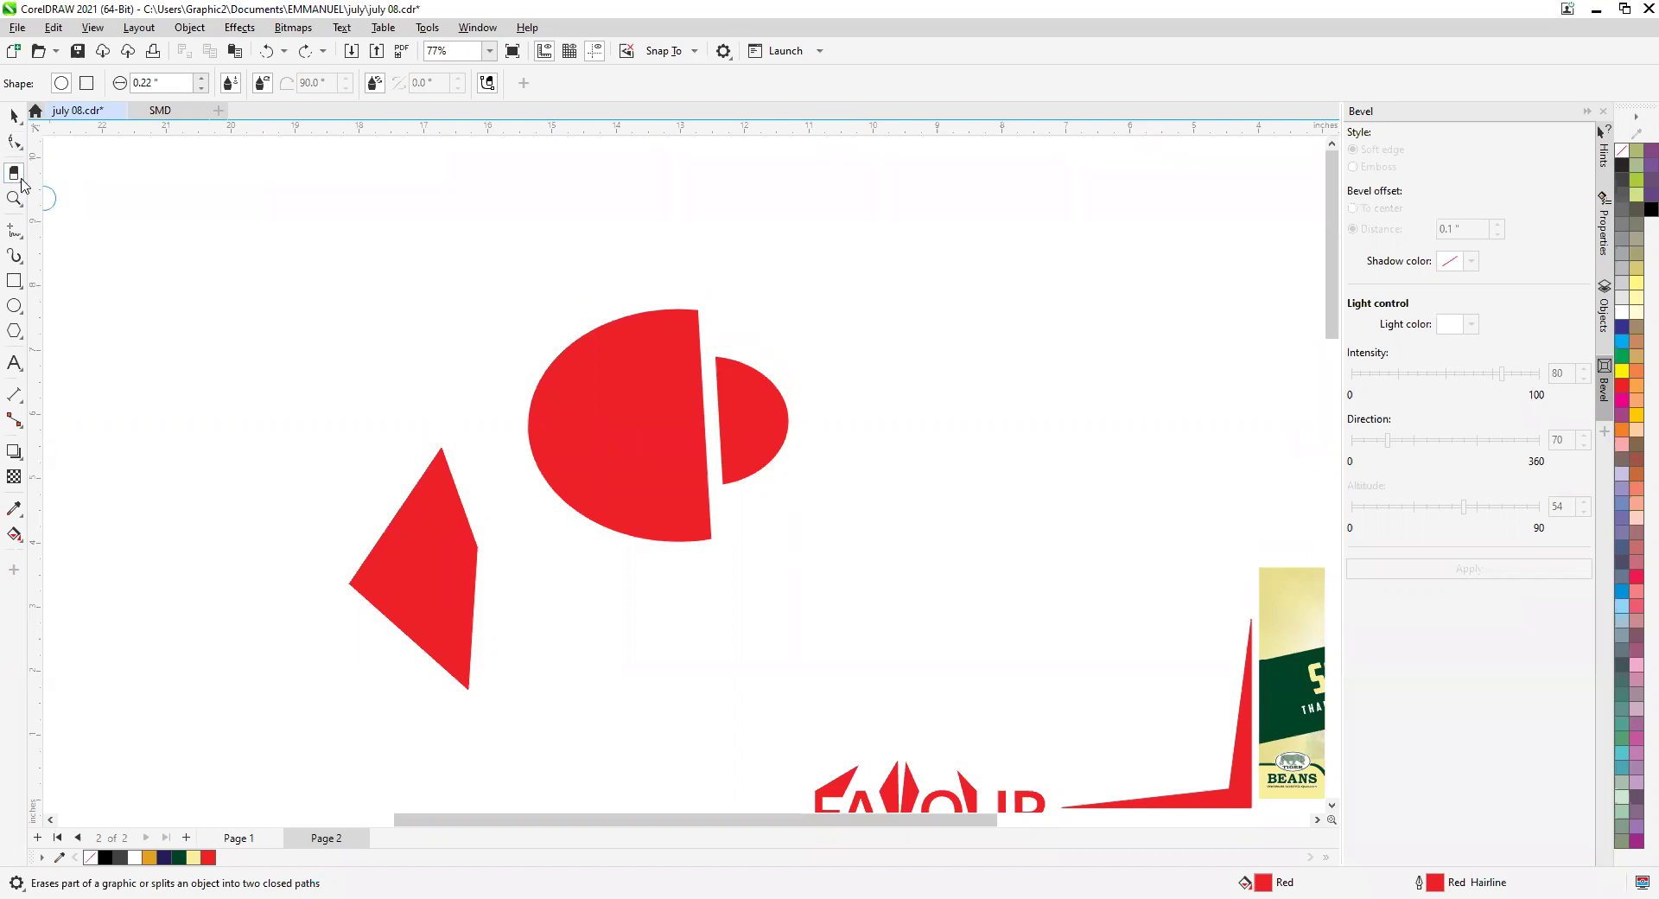
click(22, 183)
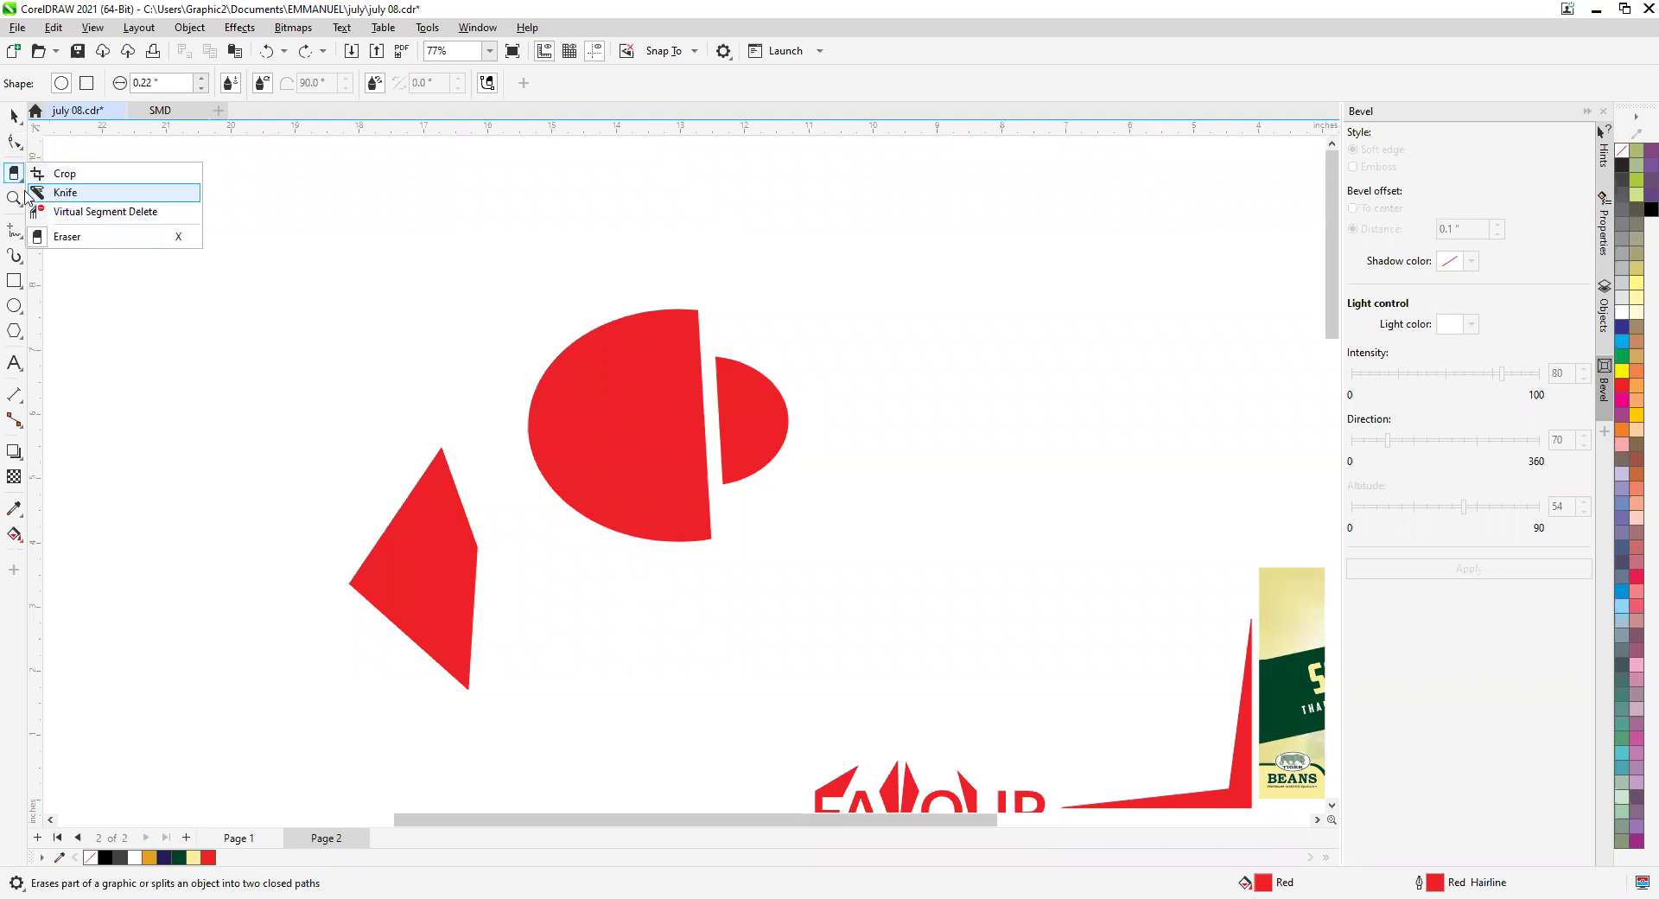
click(4, 171)
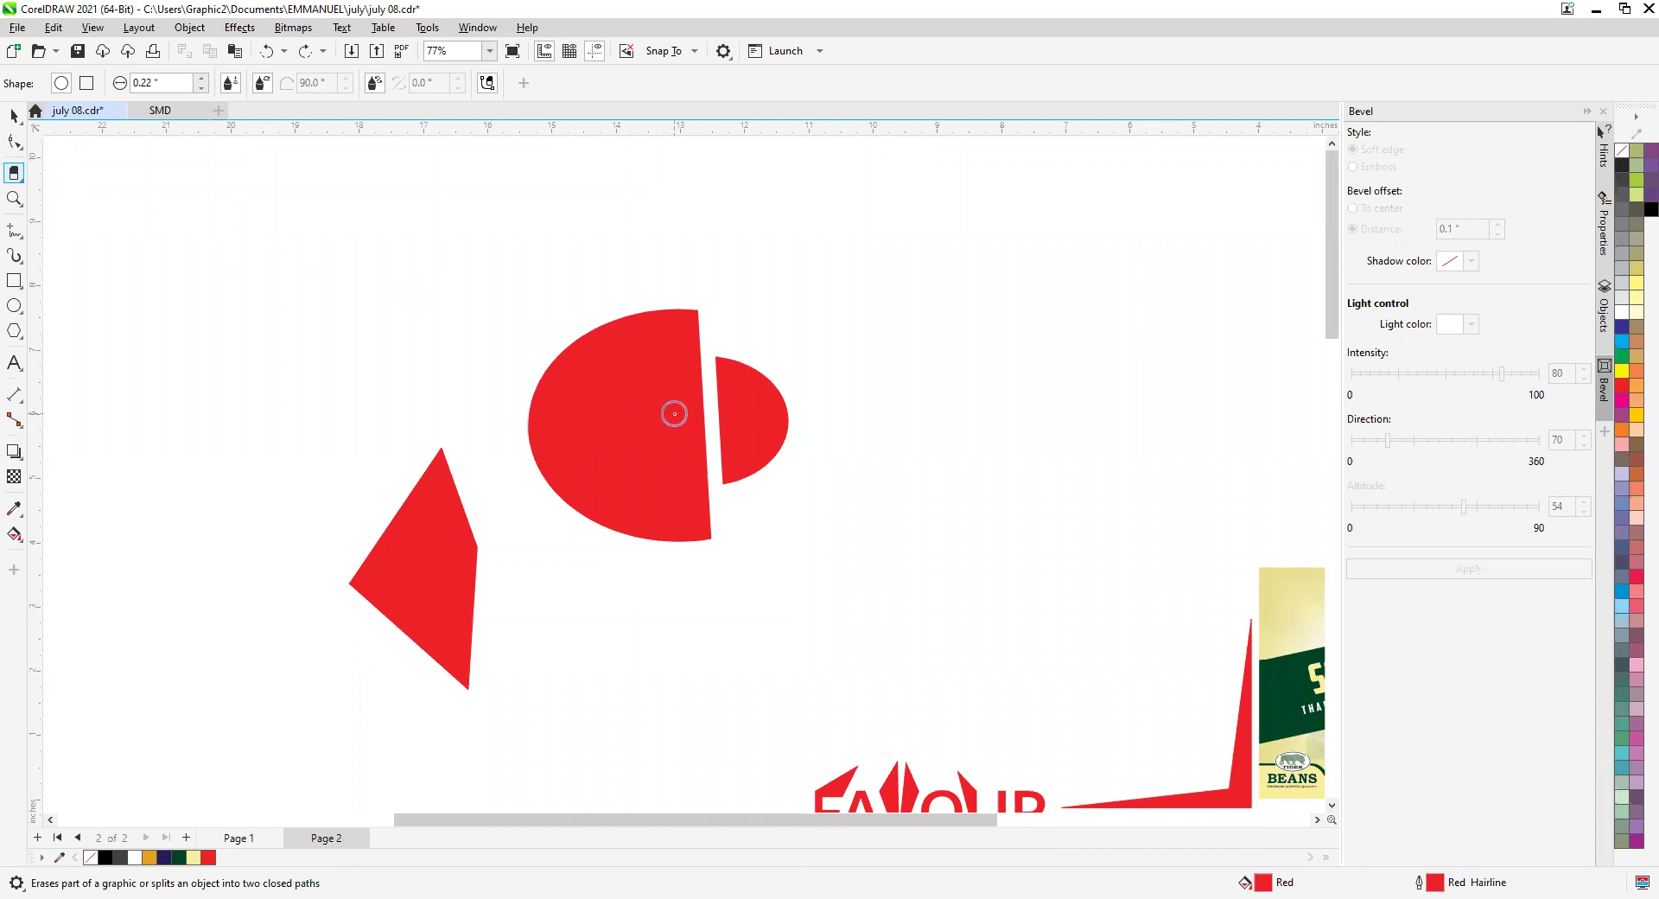
scroll(674, 411, up, 1)
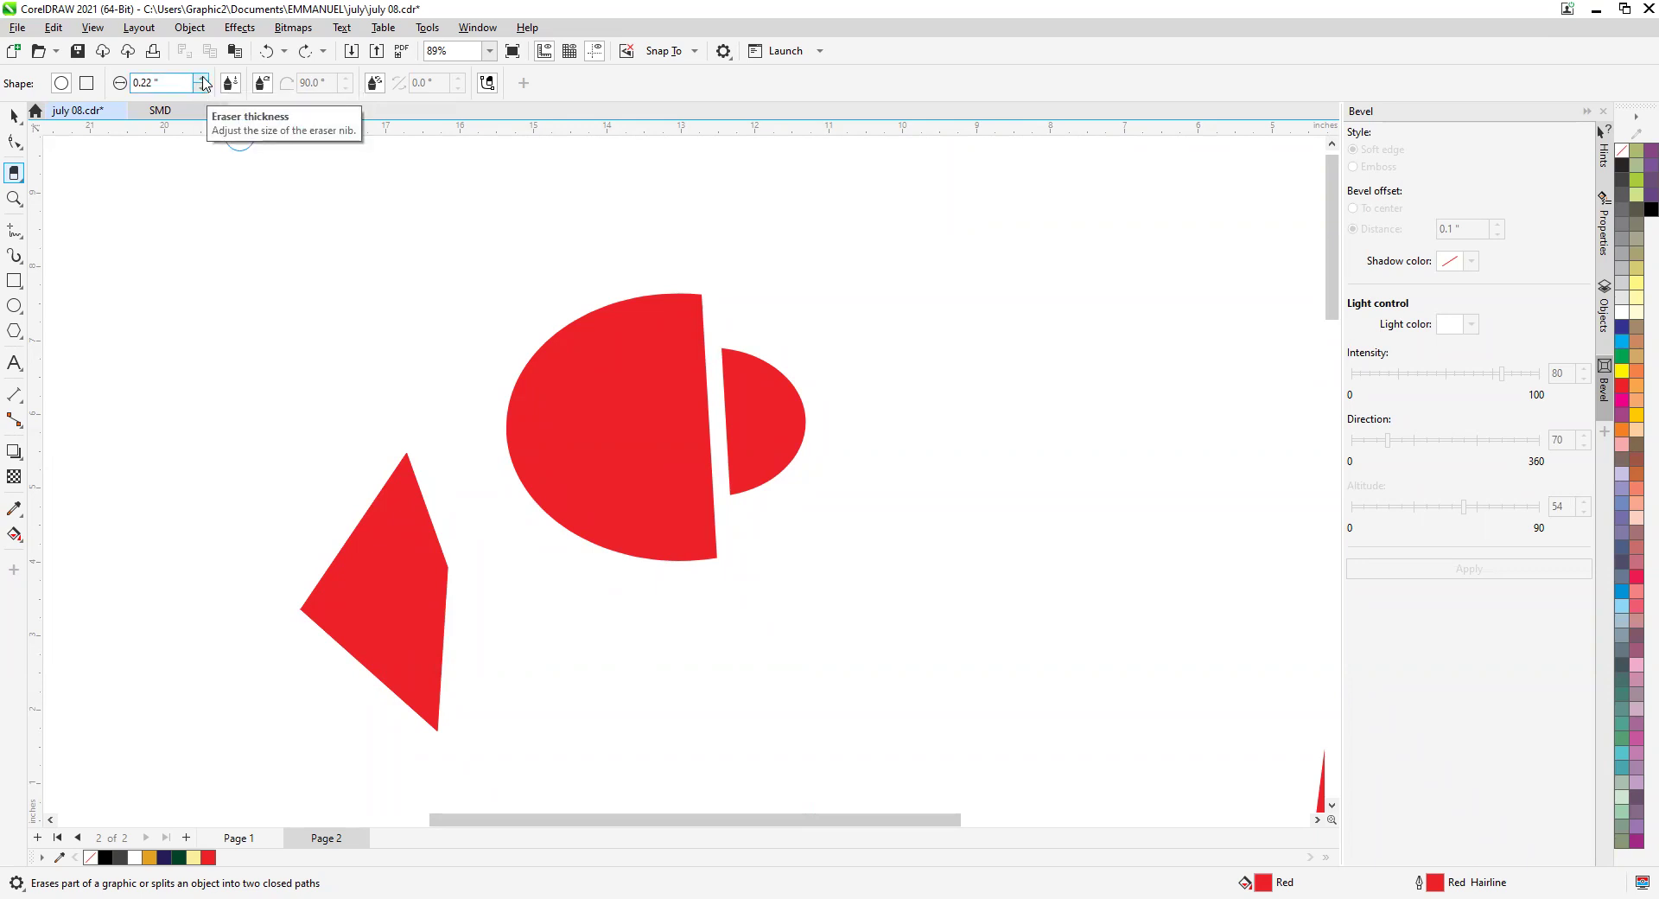
Set the eraser thickness to 0.28 inches and erase the inner areas of both ellipse pieces, leaving thin outer arcs.
click(203, 79)
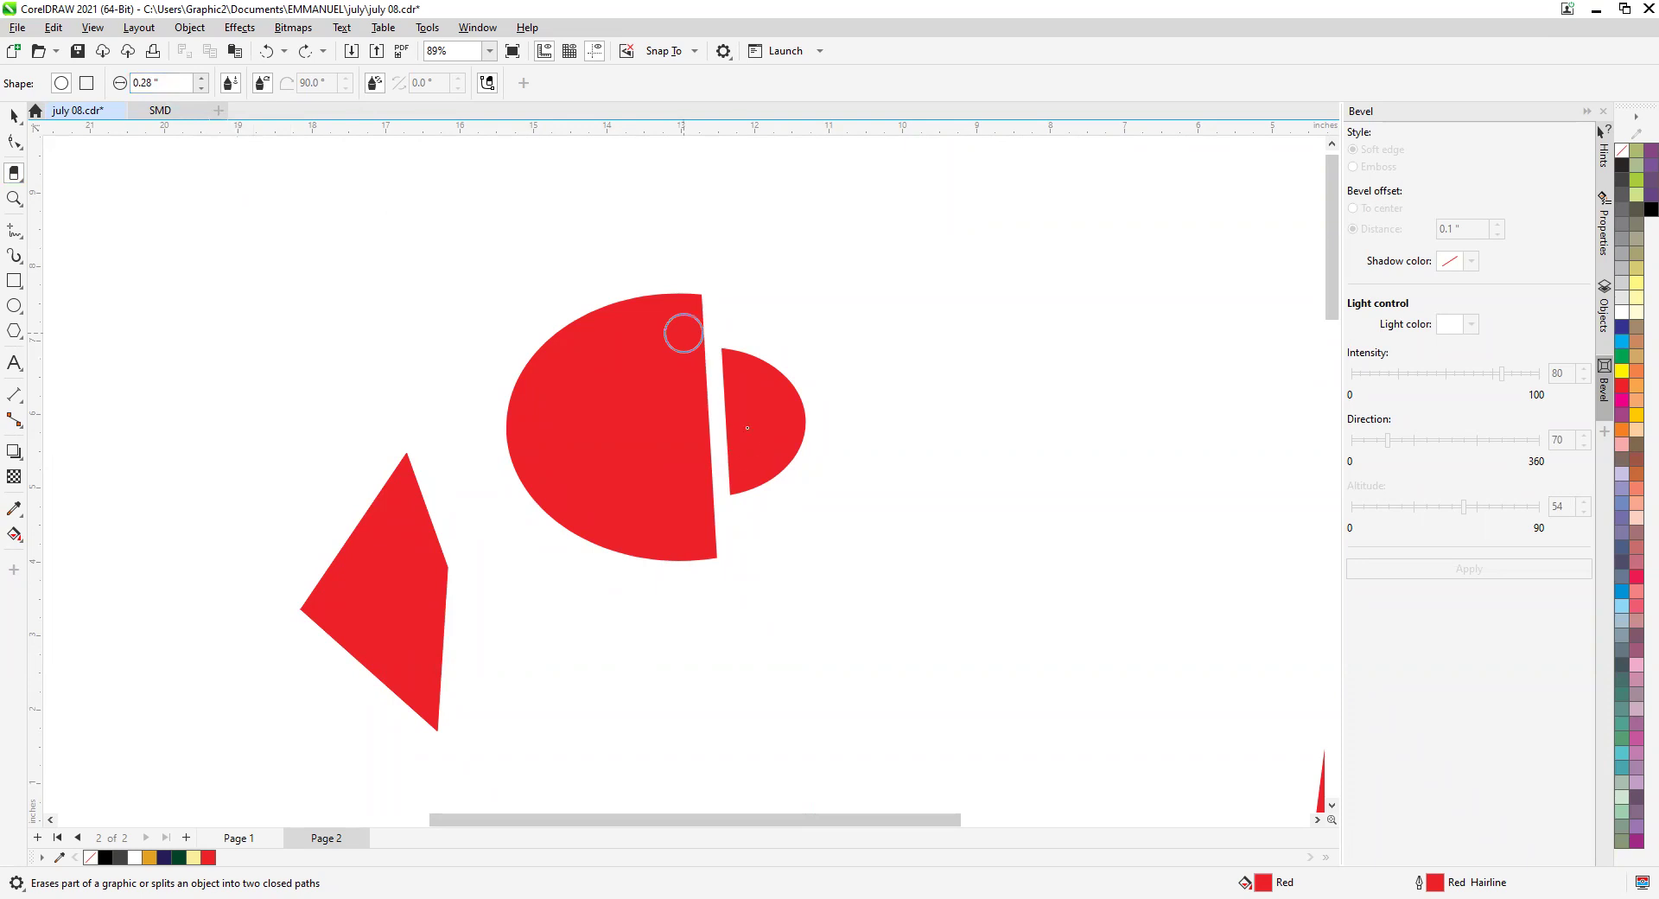
scroll(741, 436, down, 2)
scroll(741, 436, up, 3)
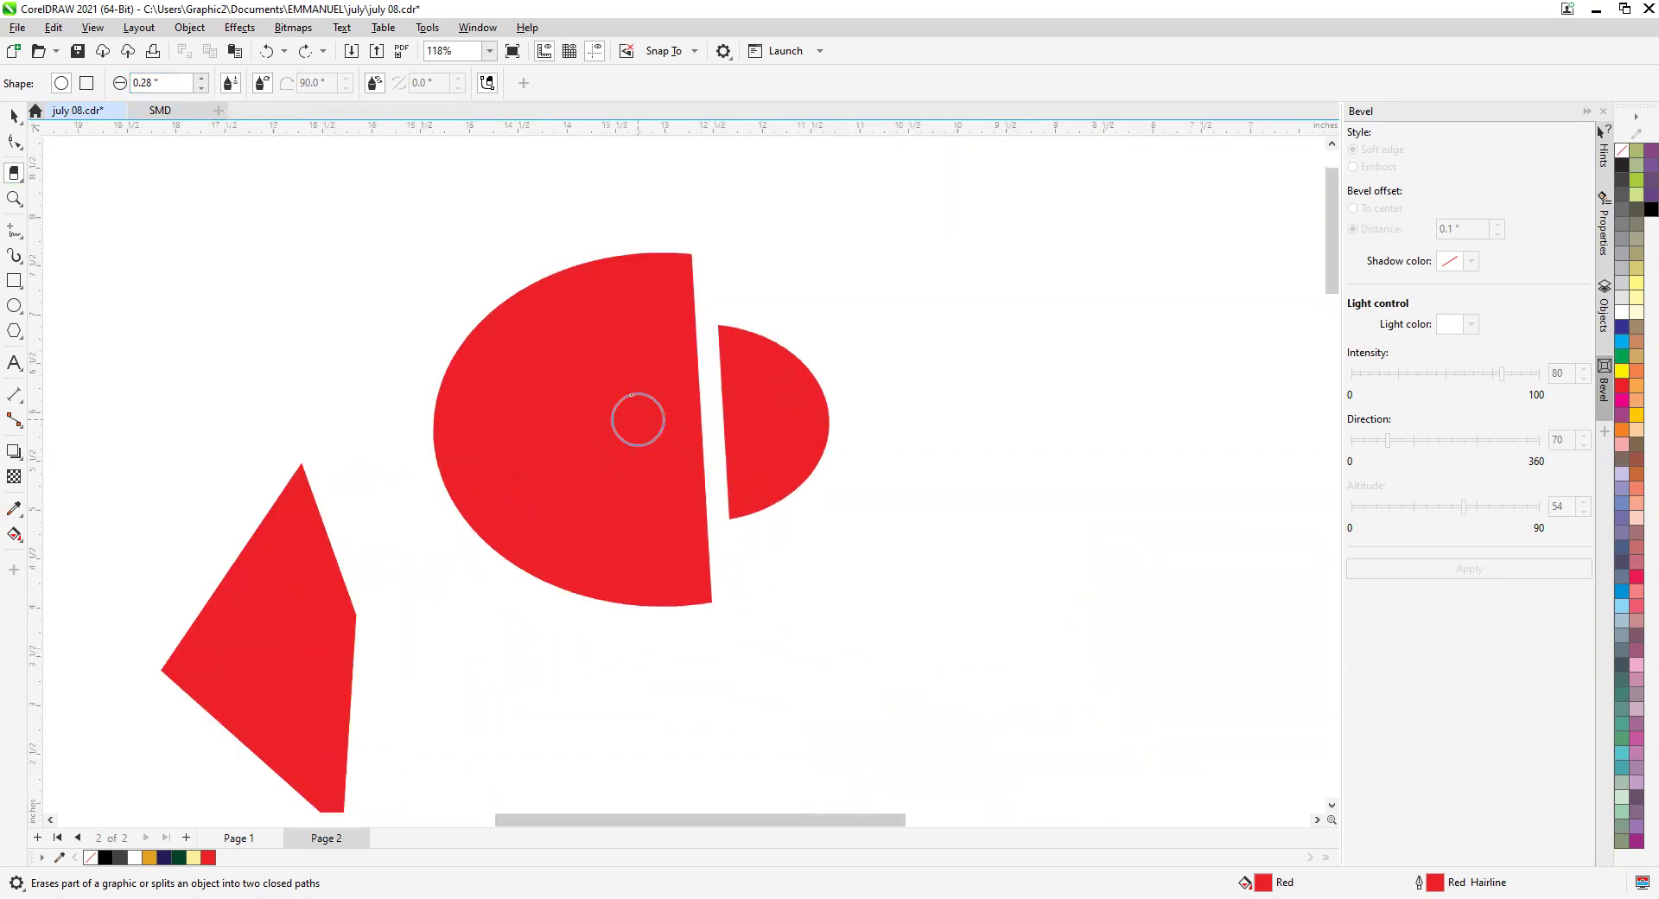
mouse_move(674, 264)
mouse_down()
mouse_move(650, 380)
mouse_move(704, 294)
mouse_move(672, 355)
mouse_move(668, 493)
mouse_move(689, 415)
mouse_move(687, 586)
mouse_move(672, 584)
mouse_move(651, 440)
mouse_up()
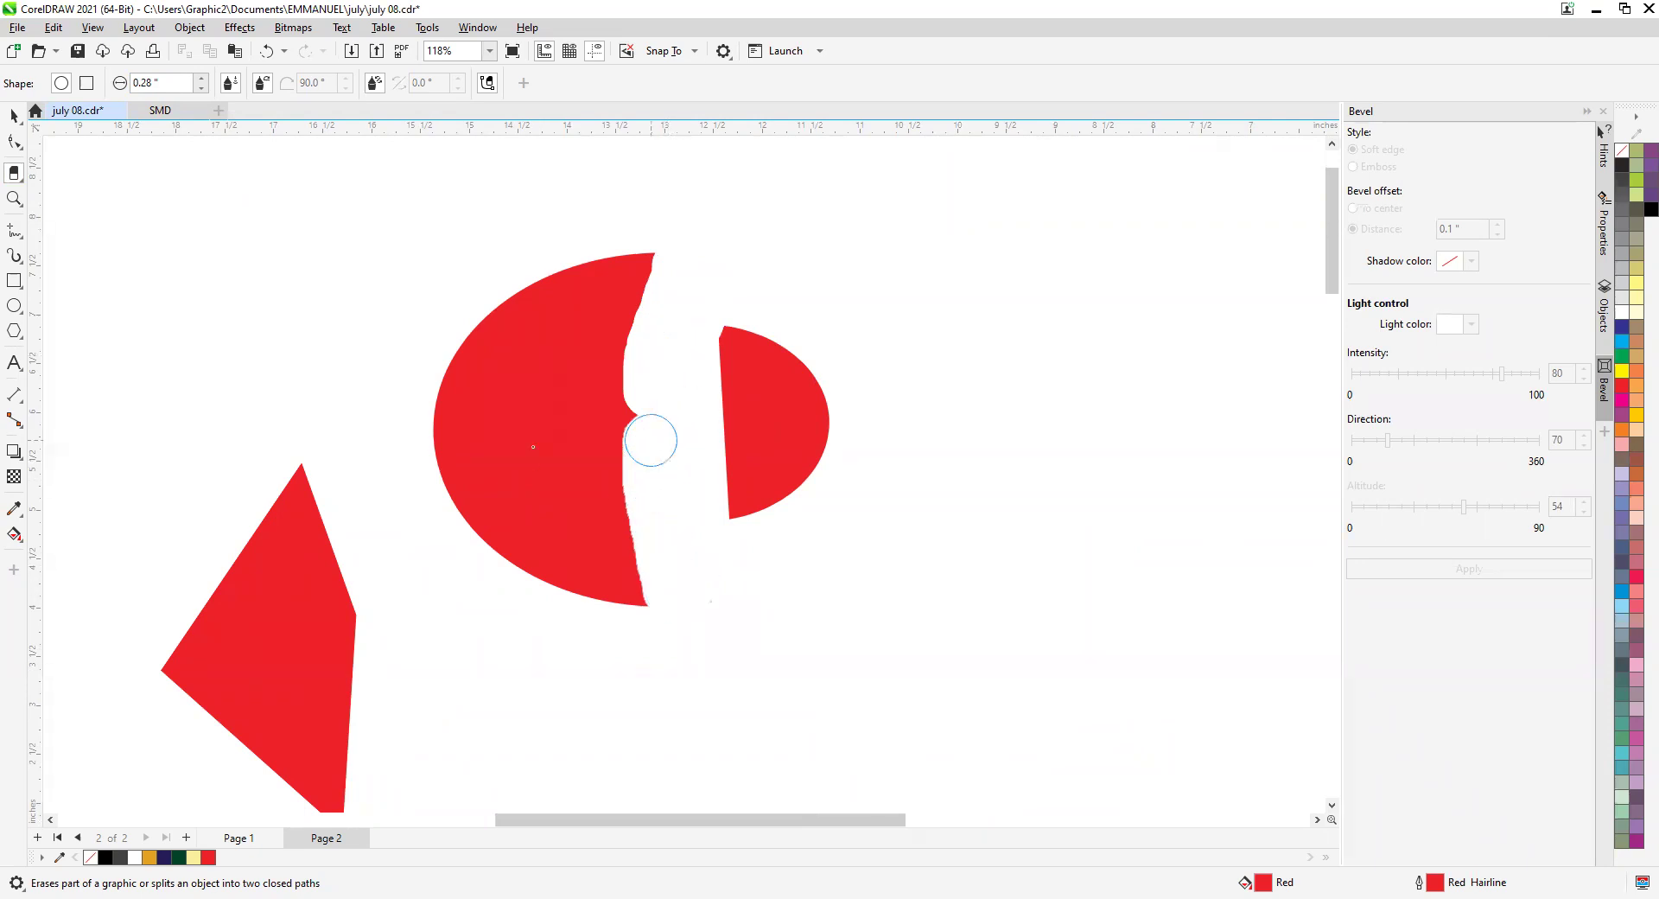
mouse_move(521, 419)
mouse_down()
mouse_move(551, 456)
mouse_move(549, 398)
mouse_move(599, 322)
mouse_move(577, 432)
mouse_move(512, 483)
mouse_move(571, 559)
mouse_move(605, 518)
mouse_move(559, 523)
mouse_move(599, 392)
mouse_move(549, 416)
mouse_move(568, 434)
mouse_move(624, 351)
mouse_move(626, 388)
mouse_move(626, 333)
mouse_move(596, 507)
mouse_move(598, 540)
mouse_move(639, 542)
mouse_move(631, 556)
mouse_move(616, 534)
mouse_move(601, 553)
mouse_move(633, 558)
mouse_move(748, 414)
mouse_move(751, 384)
mouse_move(719, 379)
mouse_move(776, 404)
mouse_move(751, 471)
mouse_move(699, 495)
mouse_move(643, 433)
mouse_move(588, 328)
mouse_move(641, 304)
mouse_move(601, 318)
mouse_move(511, 413)
mouse_move(525, 506)
mouse_move(521, 335)
mouse_move(628, 325)
mouse_up()
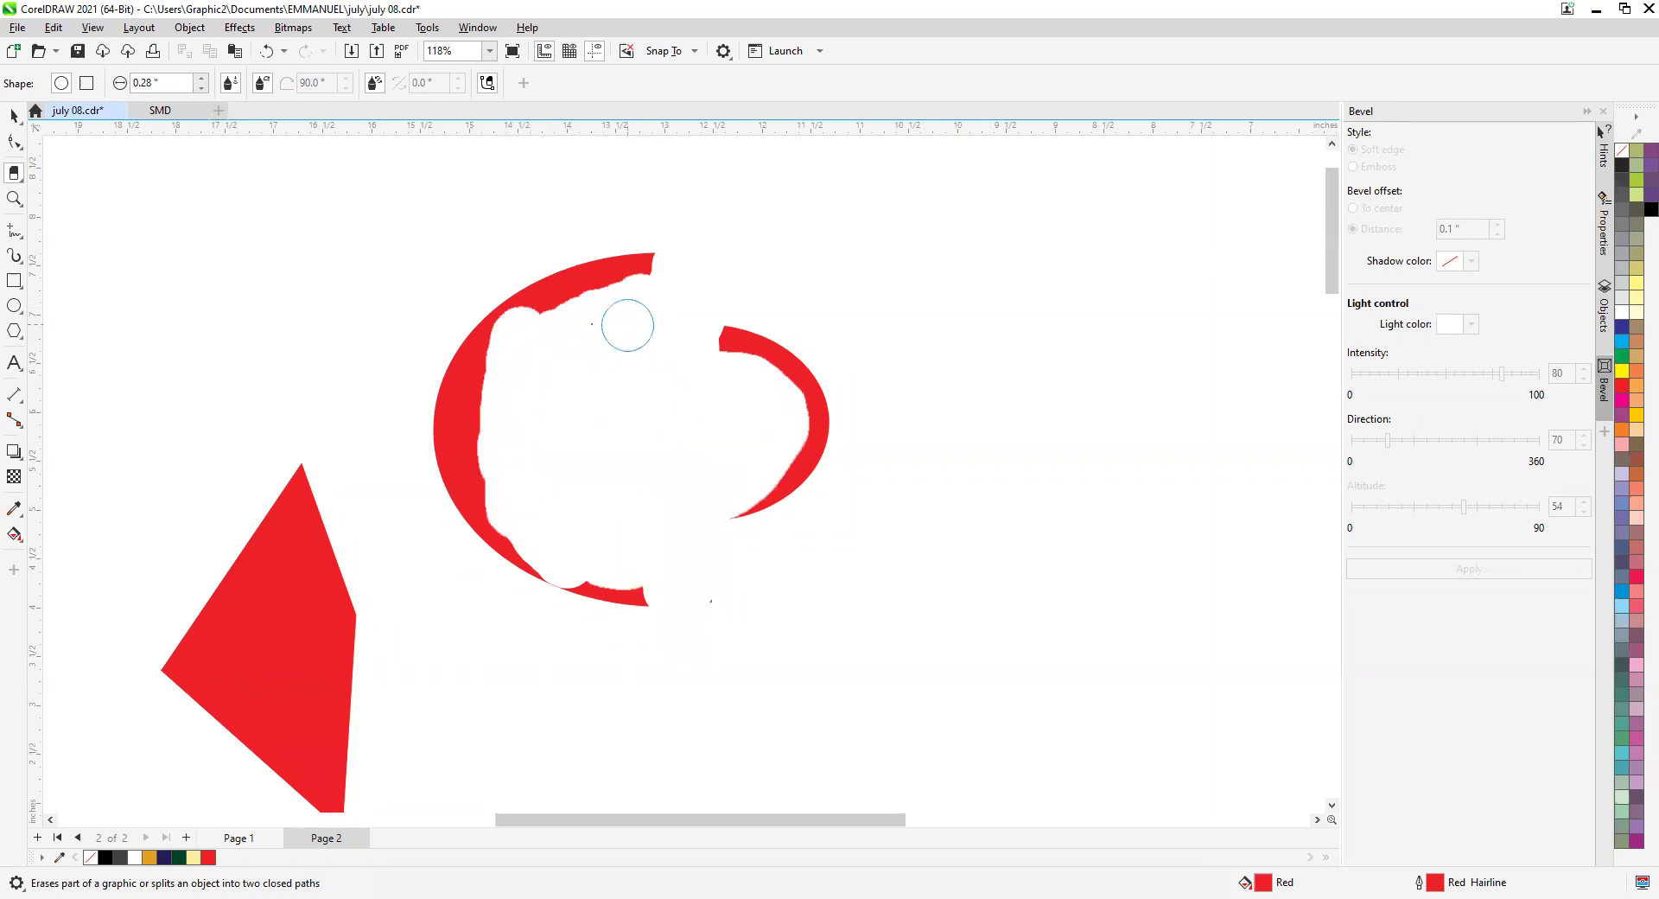
scroll(627, 325, down, 1)
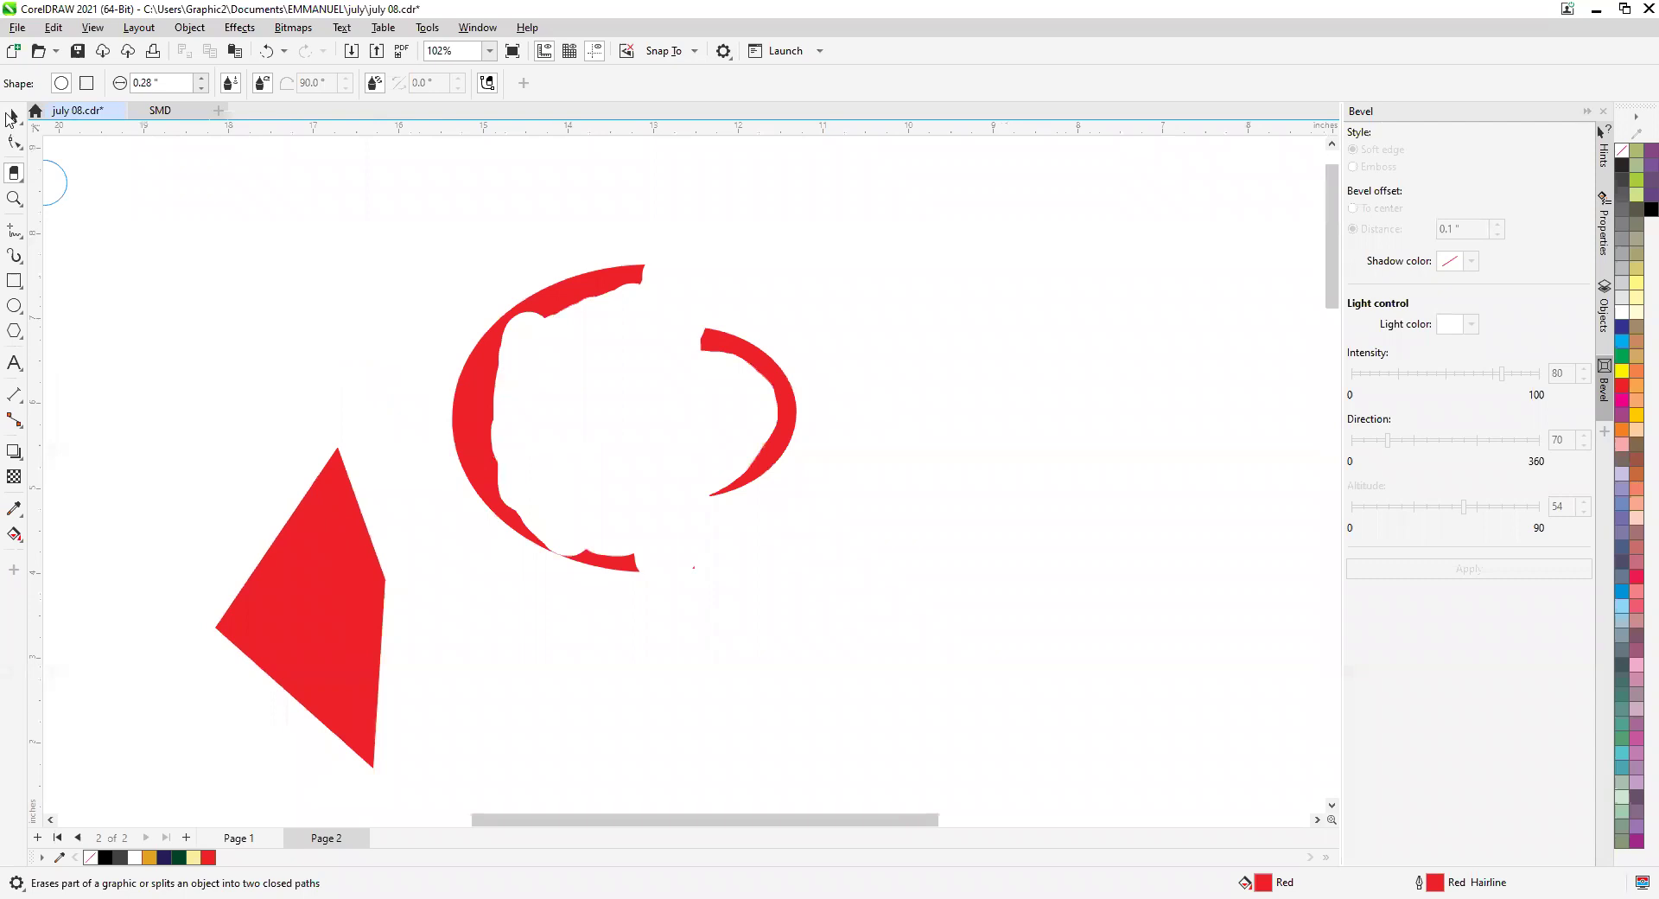
Move the shaped red lettering up and to the left, away from the red angular corner shape.
click(10, 117)
scroll(588, 439, down, 6)
scroll(750, 646, up, 1)
scroll(738, 632, up, 4)
drag(756, 630, 712, 485)
click(789, 611)
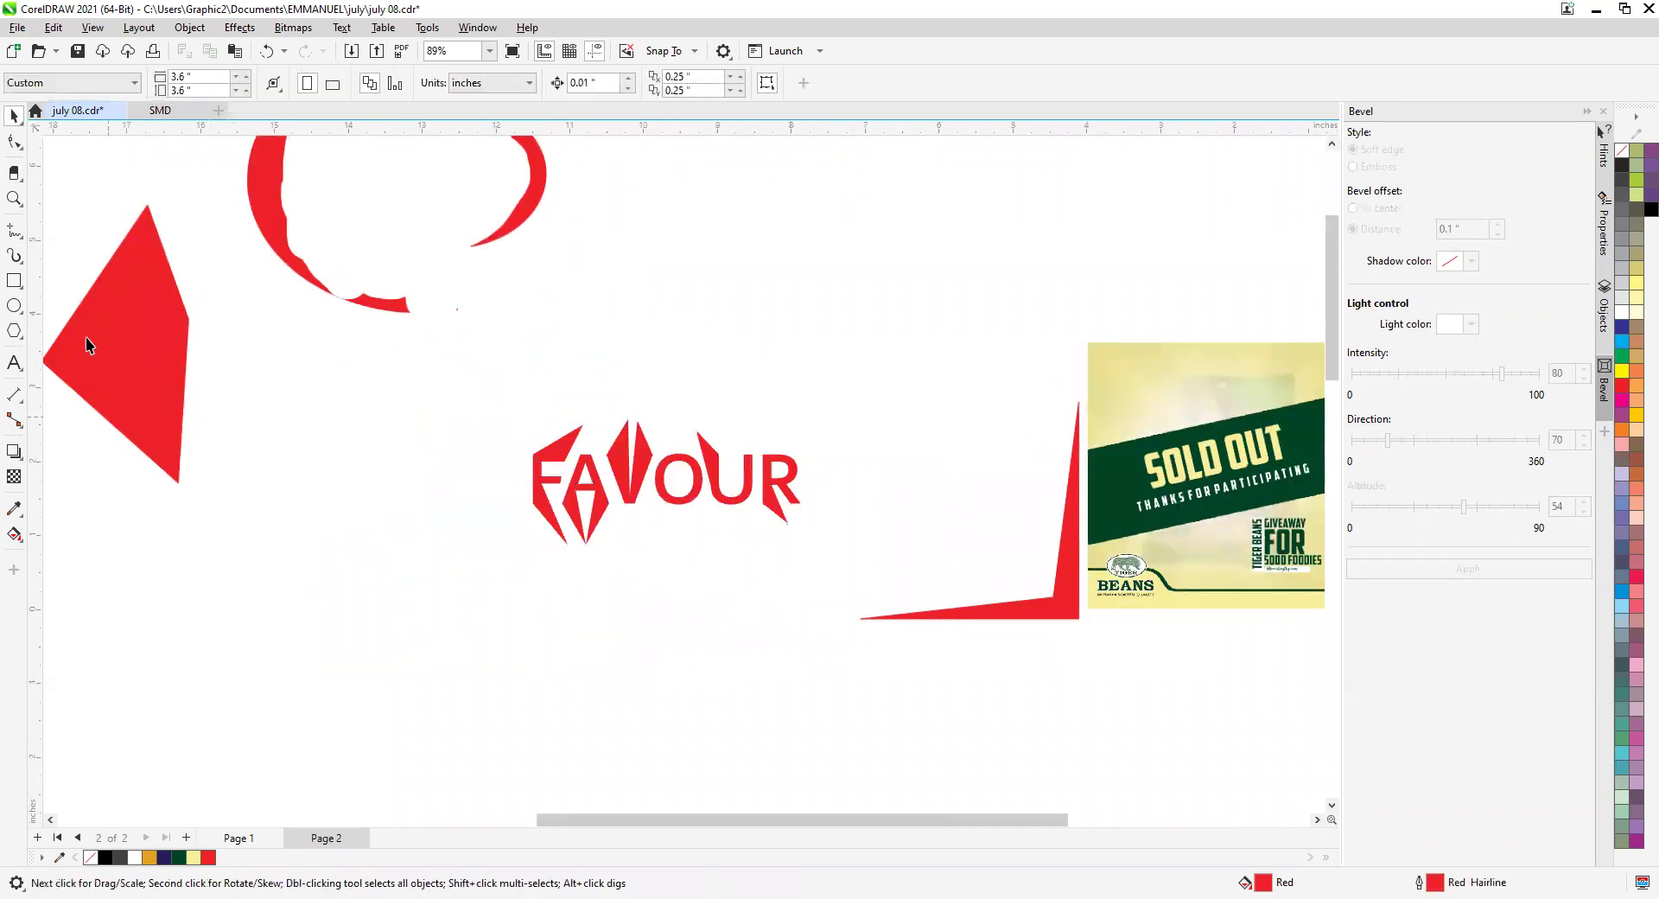
Try erasing the red lettering with strokes reaching the SOLD OUT flyer's left edge, and undo the erasure.
click(14, 173)
scroll(538, 462, down, 3)
scroll(538, 463, up, 2)
mouse_move(538, 462)
mouse_down()
mouse_move(630, 409)
mouse_move(730, 419)
mouse_move(722, 443)
mouse_move(778, 492)
mouse_up()
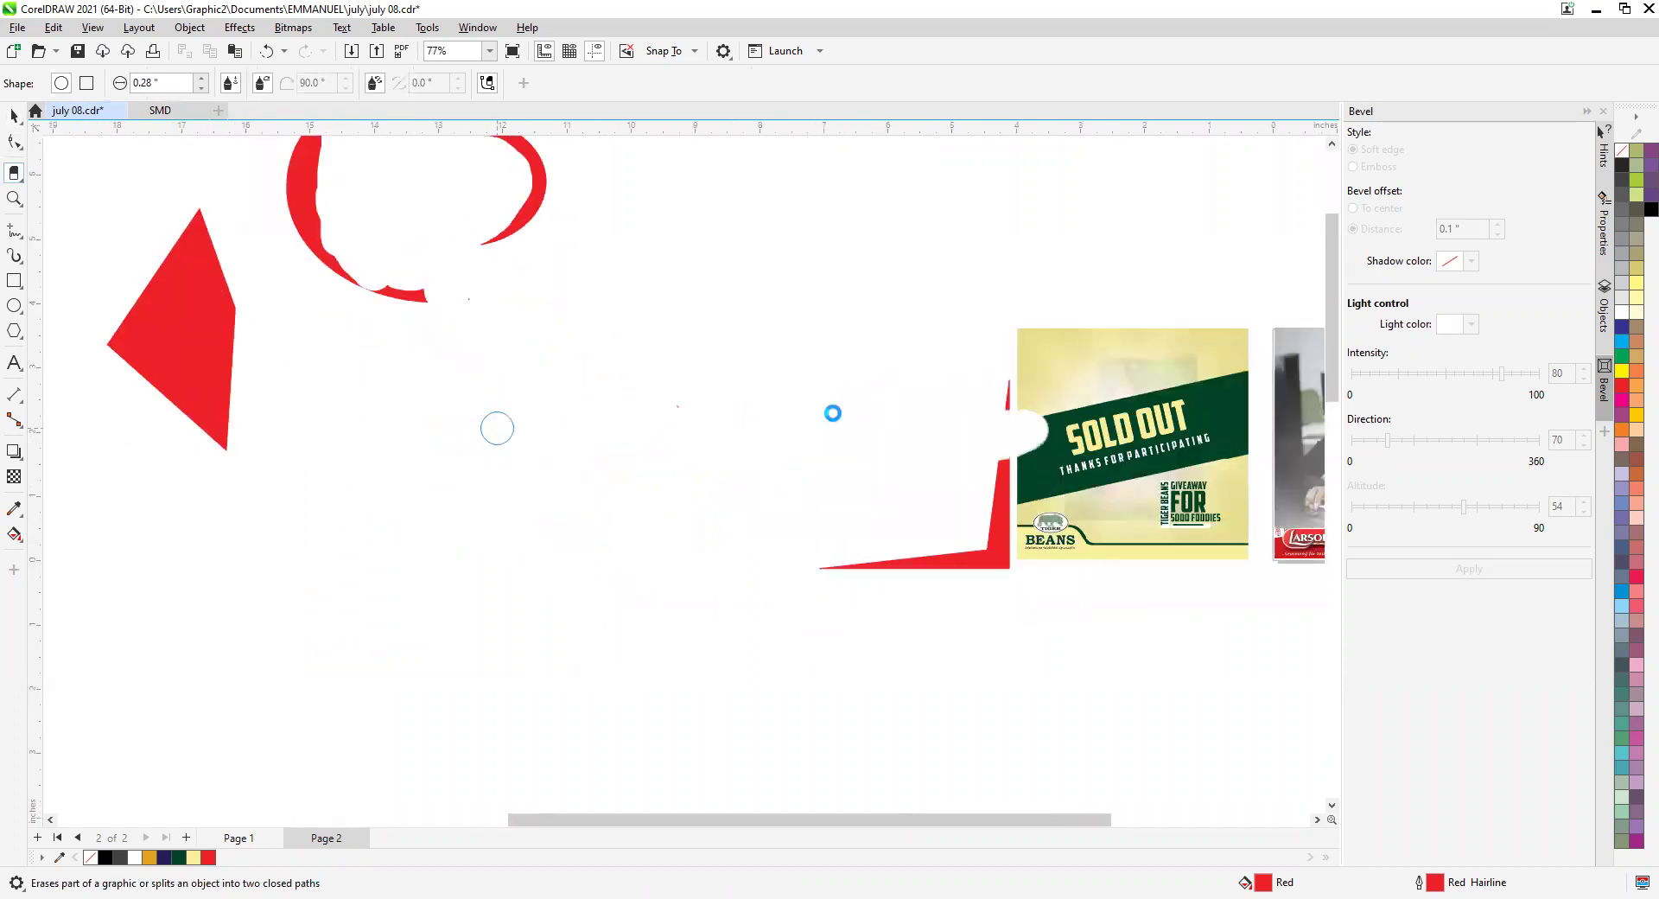
click(13, 115)
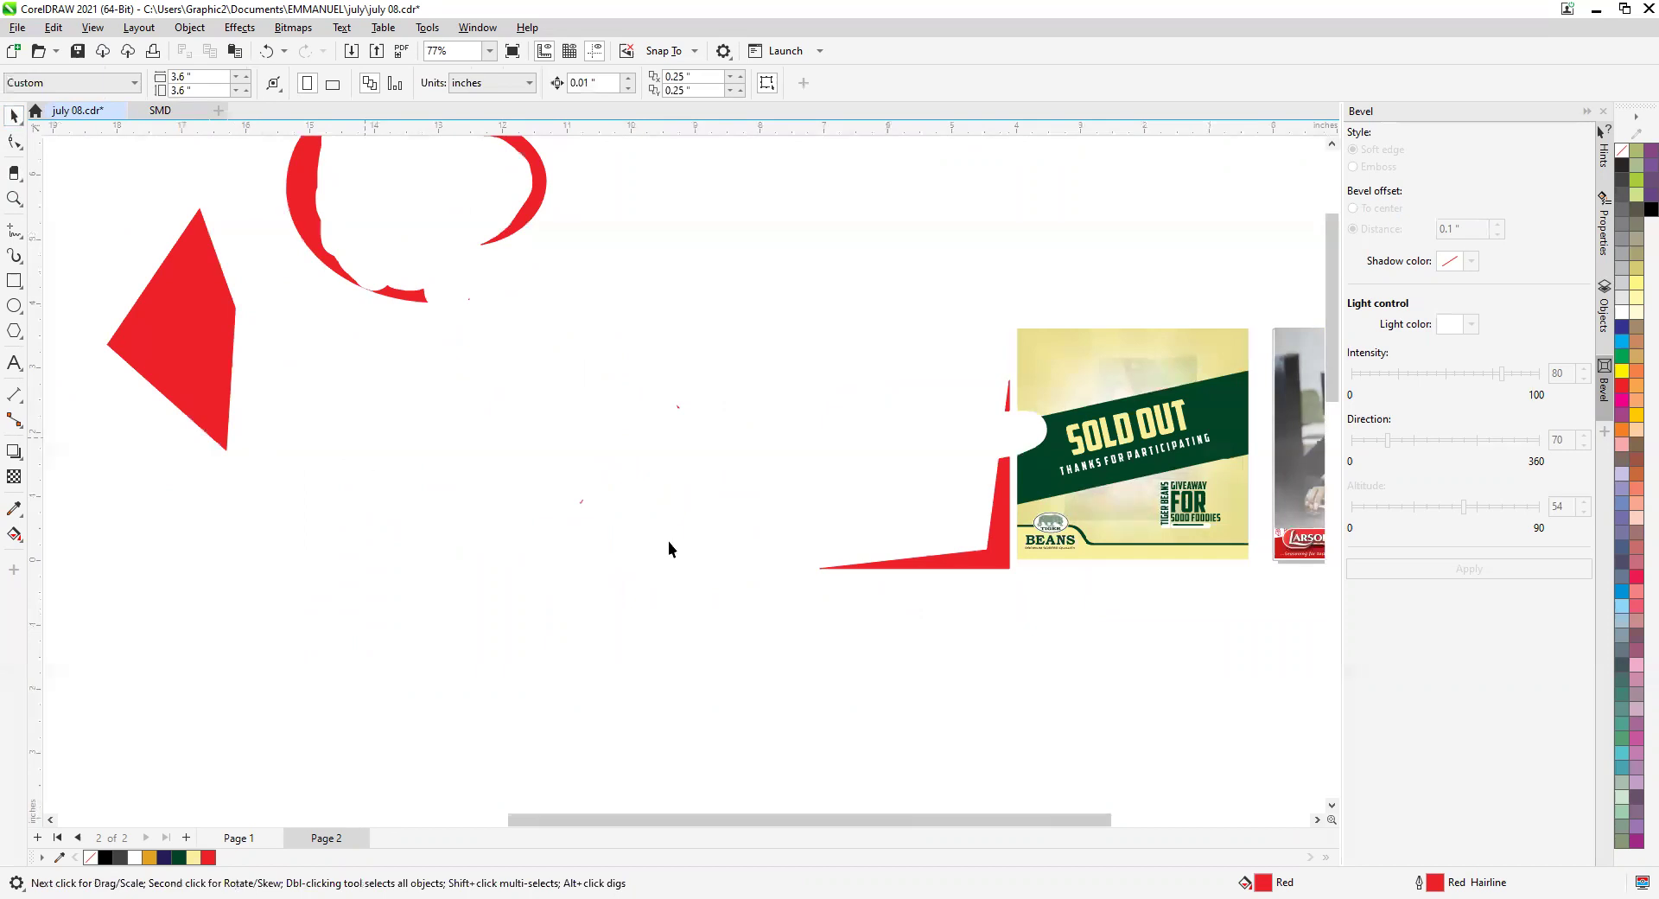
key(ctrl+z)
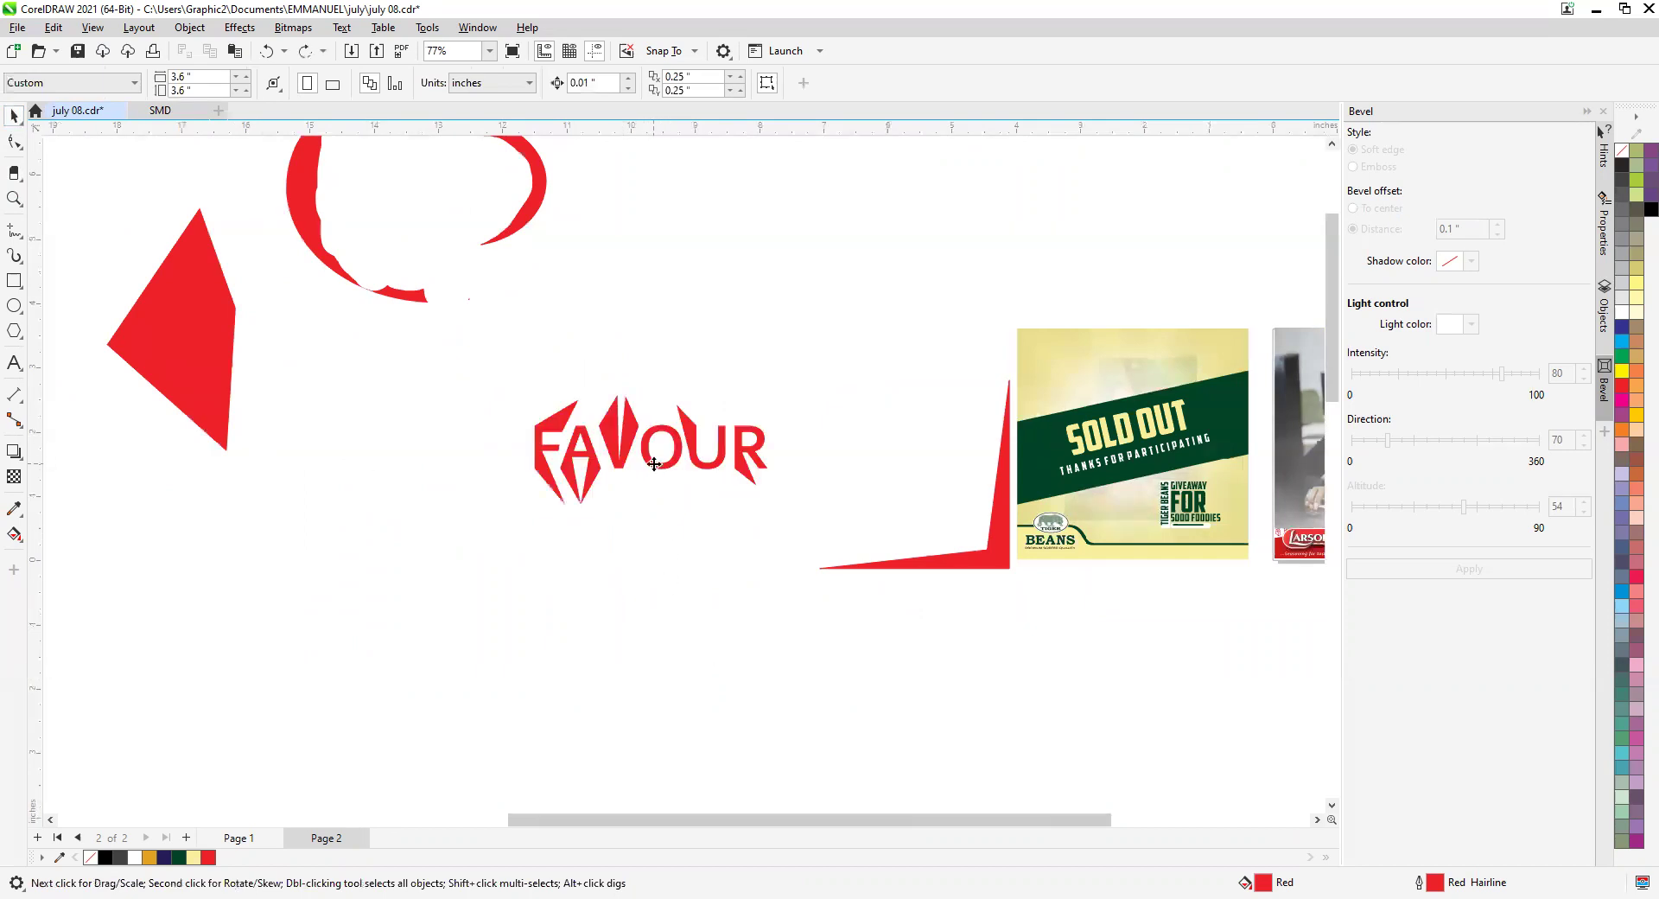
Delete the shaped red lettering and undo the deletion, two times over.
click(655, 464)
key(Delete)
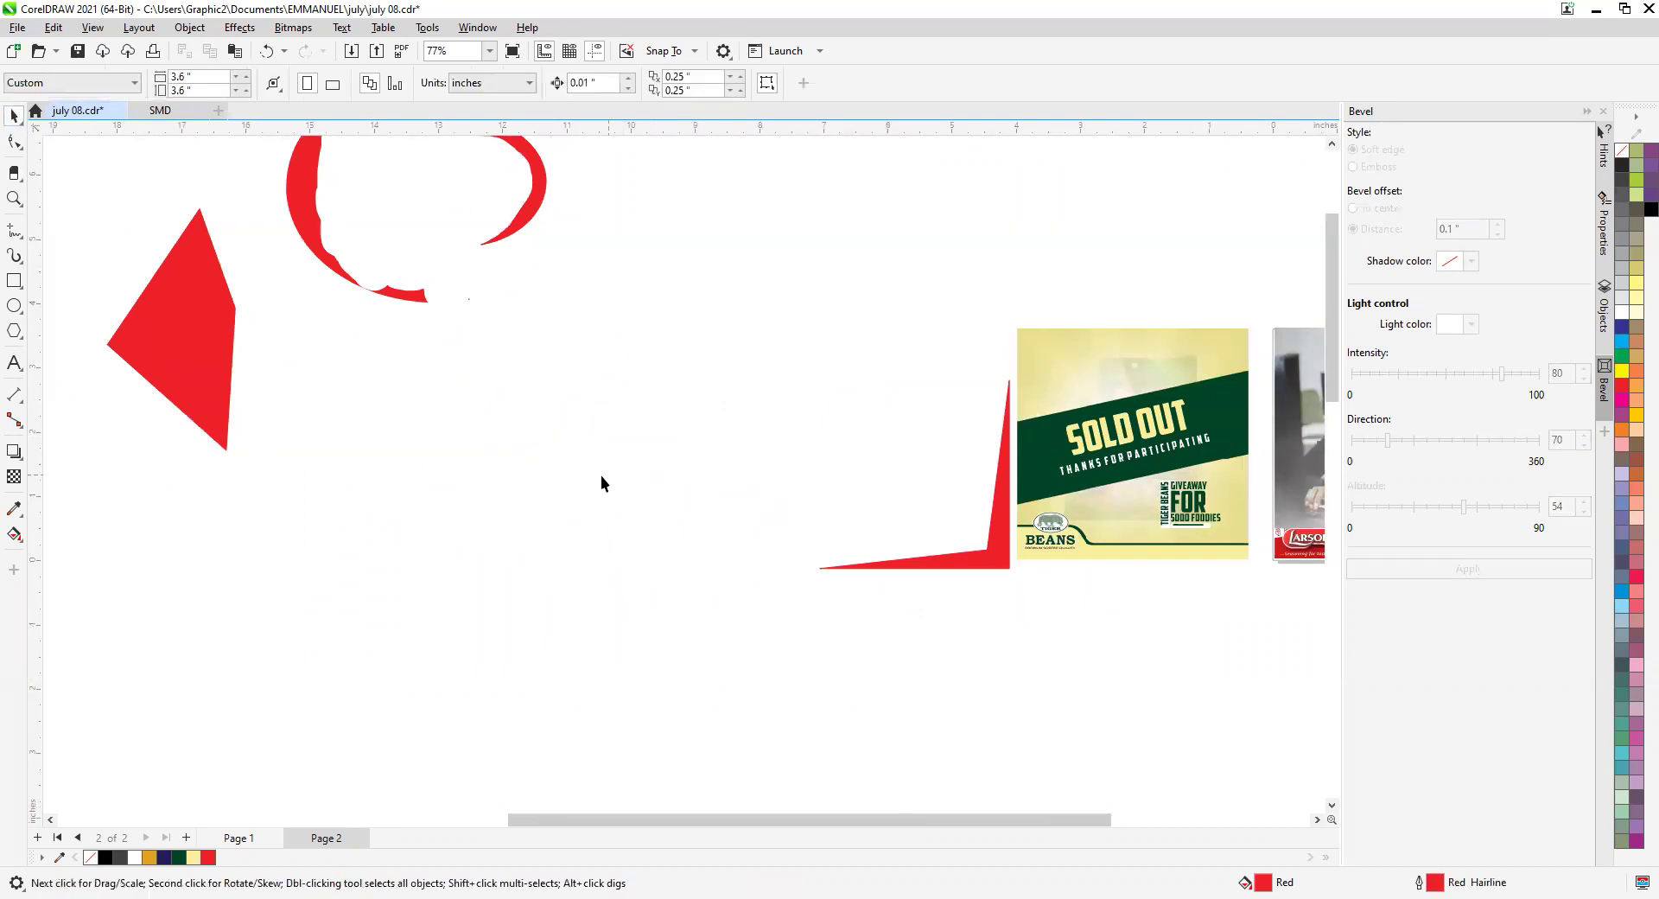
key(ctrl+z)
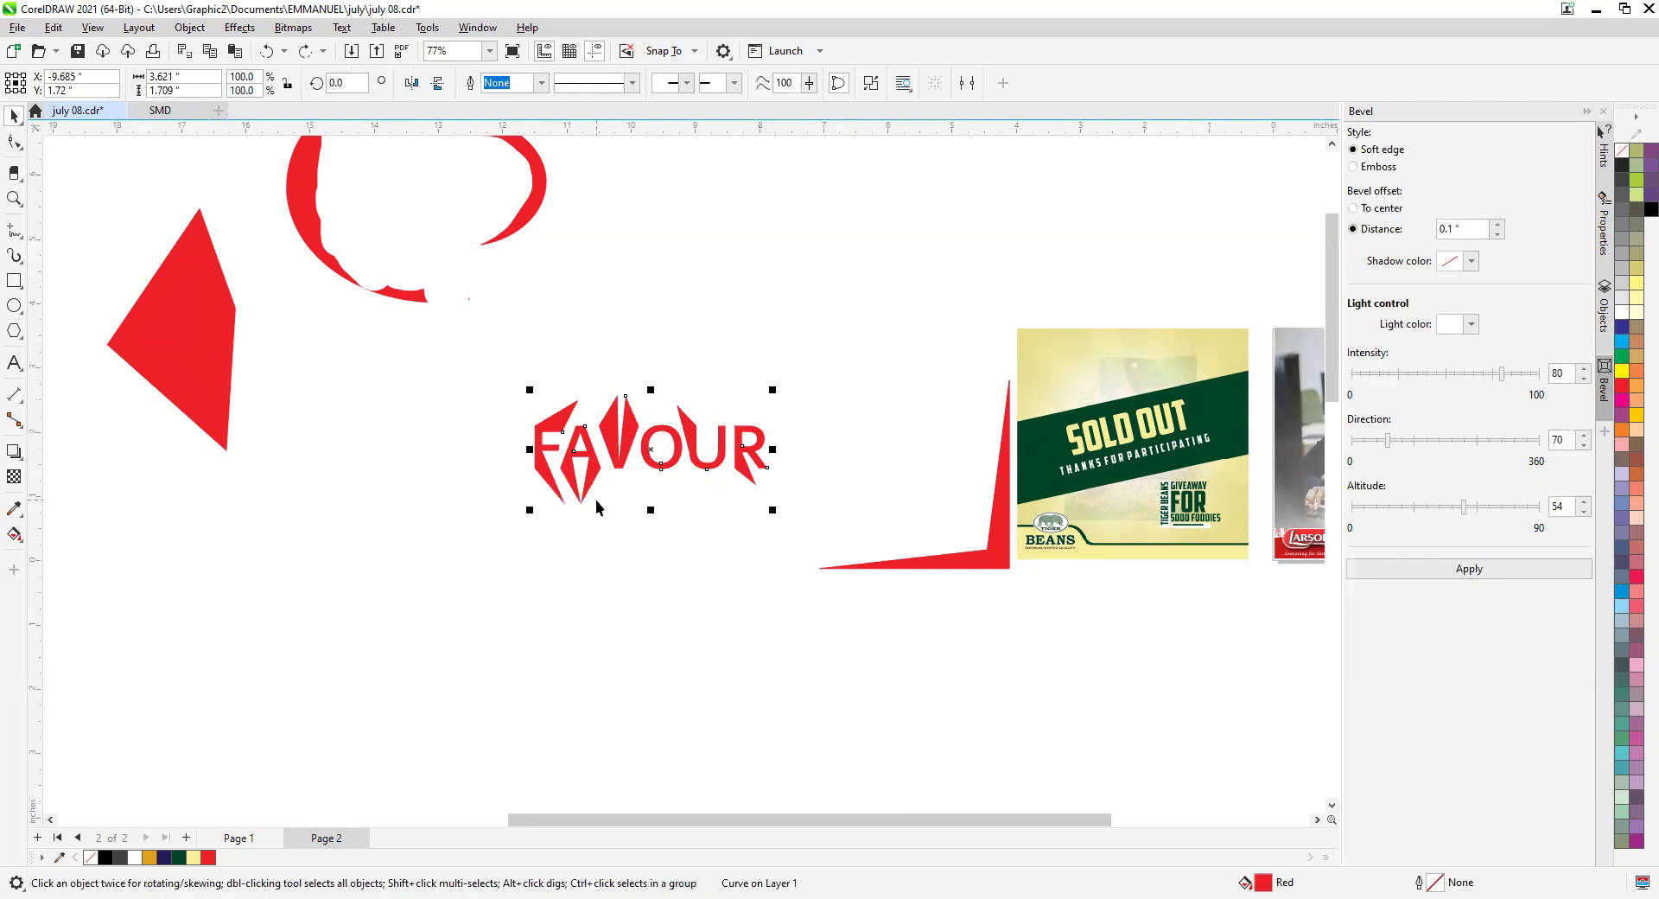
key(Delete)
scroll(583, 478, down, 2)
key(ctrl+z)
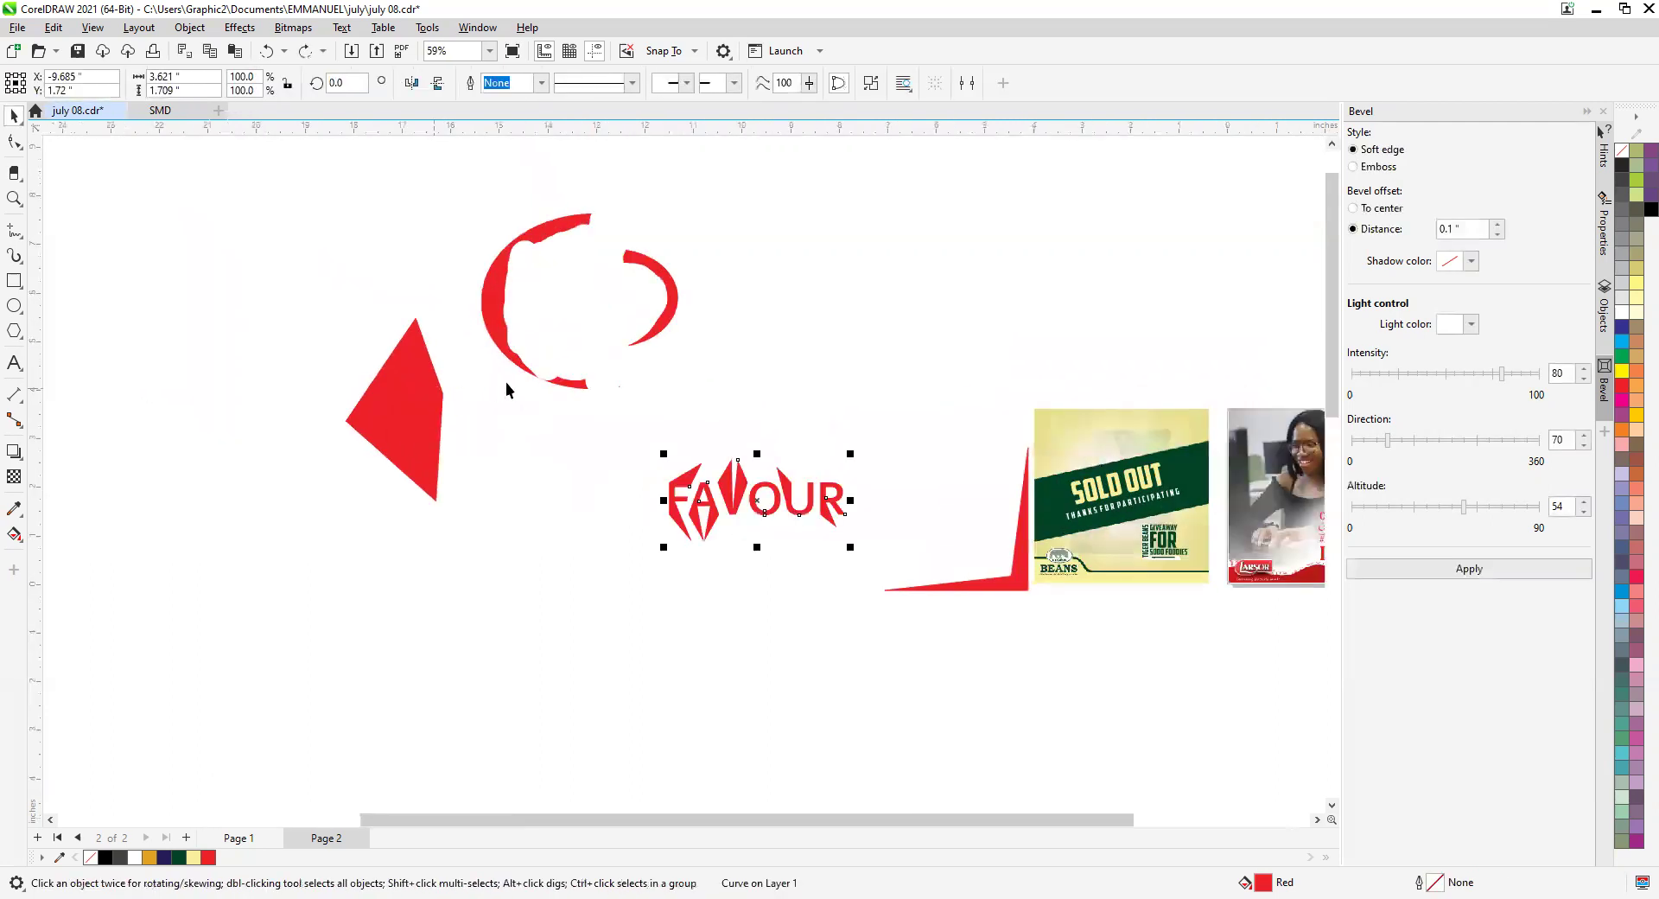
Undo two more earlier changes to the red artwork and bring the two flyers into close view.
key(ctrl+z)
key(ctrl+z)
scroll(573, 458, down, 4)
scroll(816, 467, up, 7)
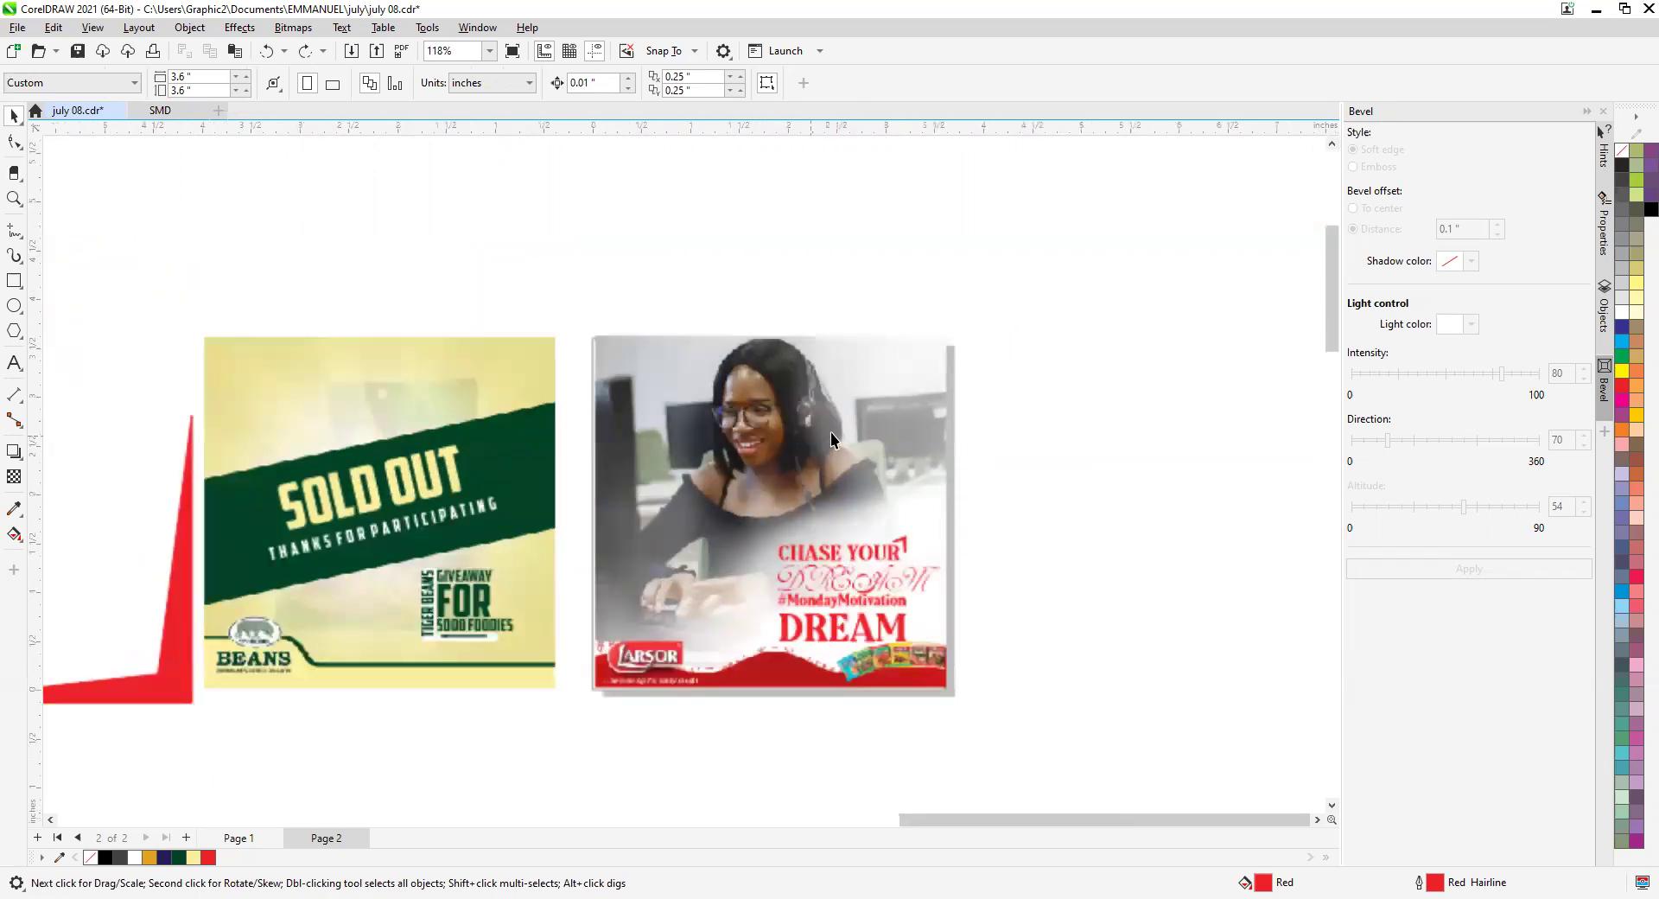
Zoom in on the woman's hair in the Larsor flyer photo and reduce the Eraser nib thickness to 0.01 inch.
scroll(831, 432, up, 2)
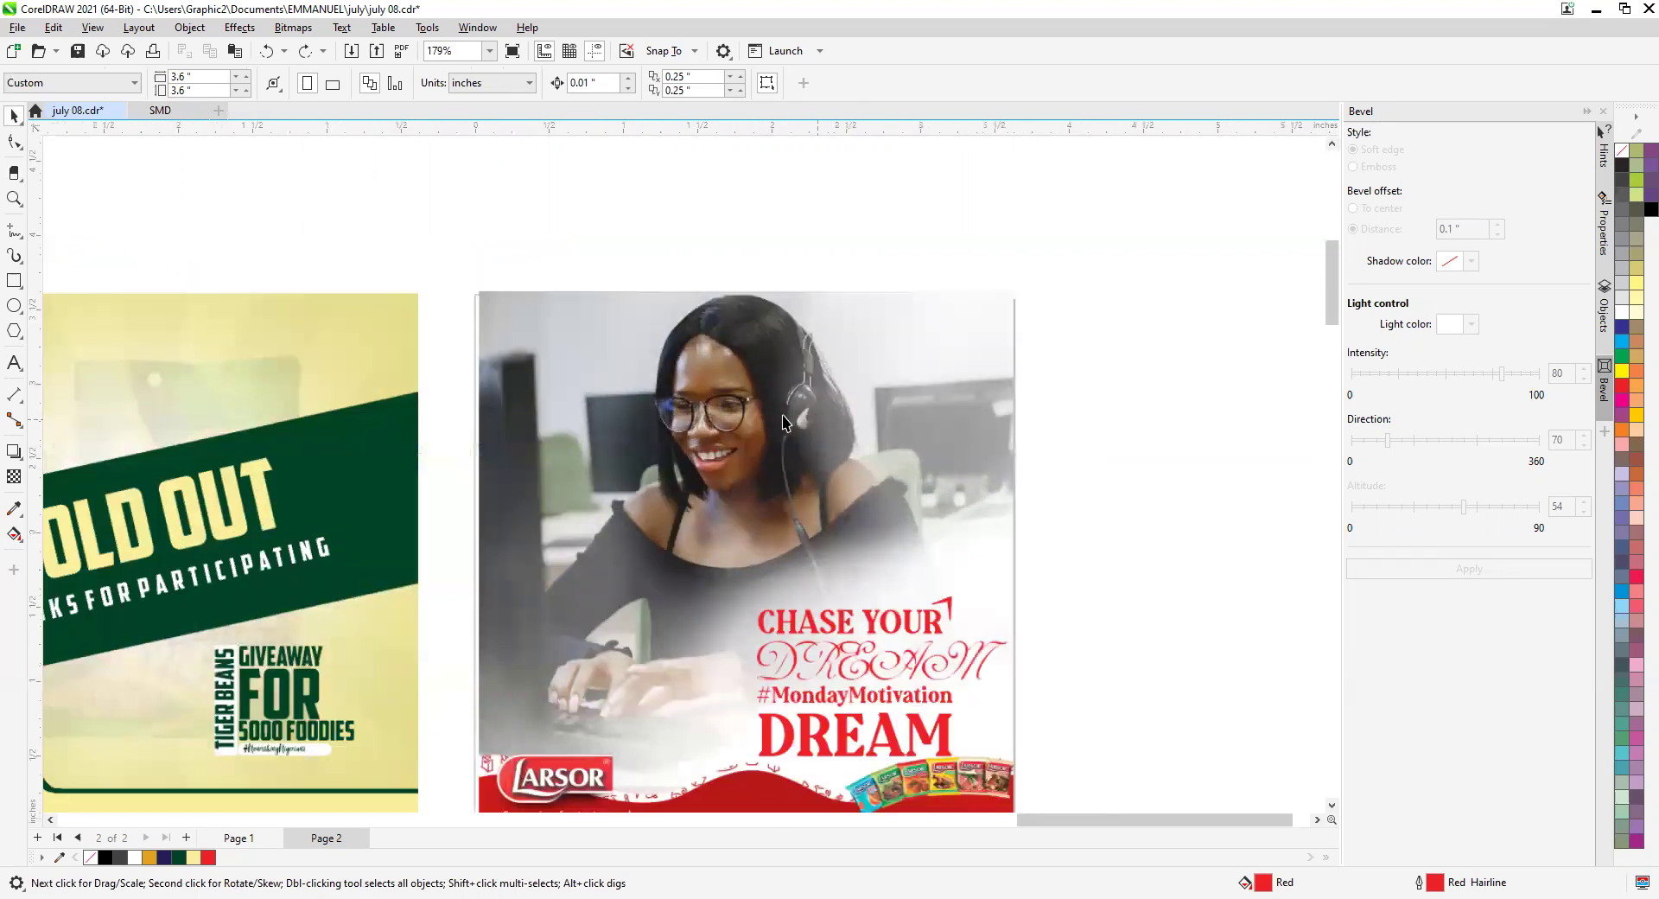
scroll(783, 422, up, 5)
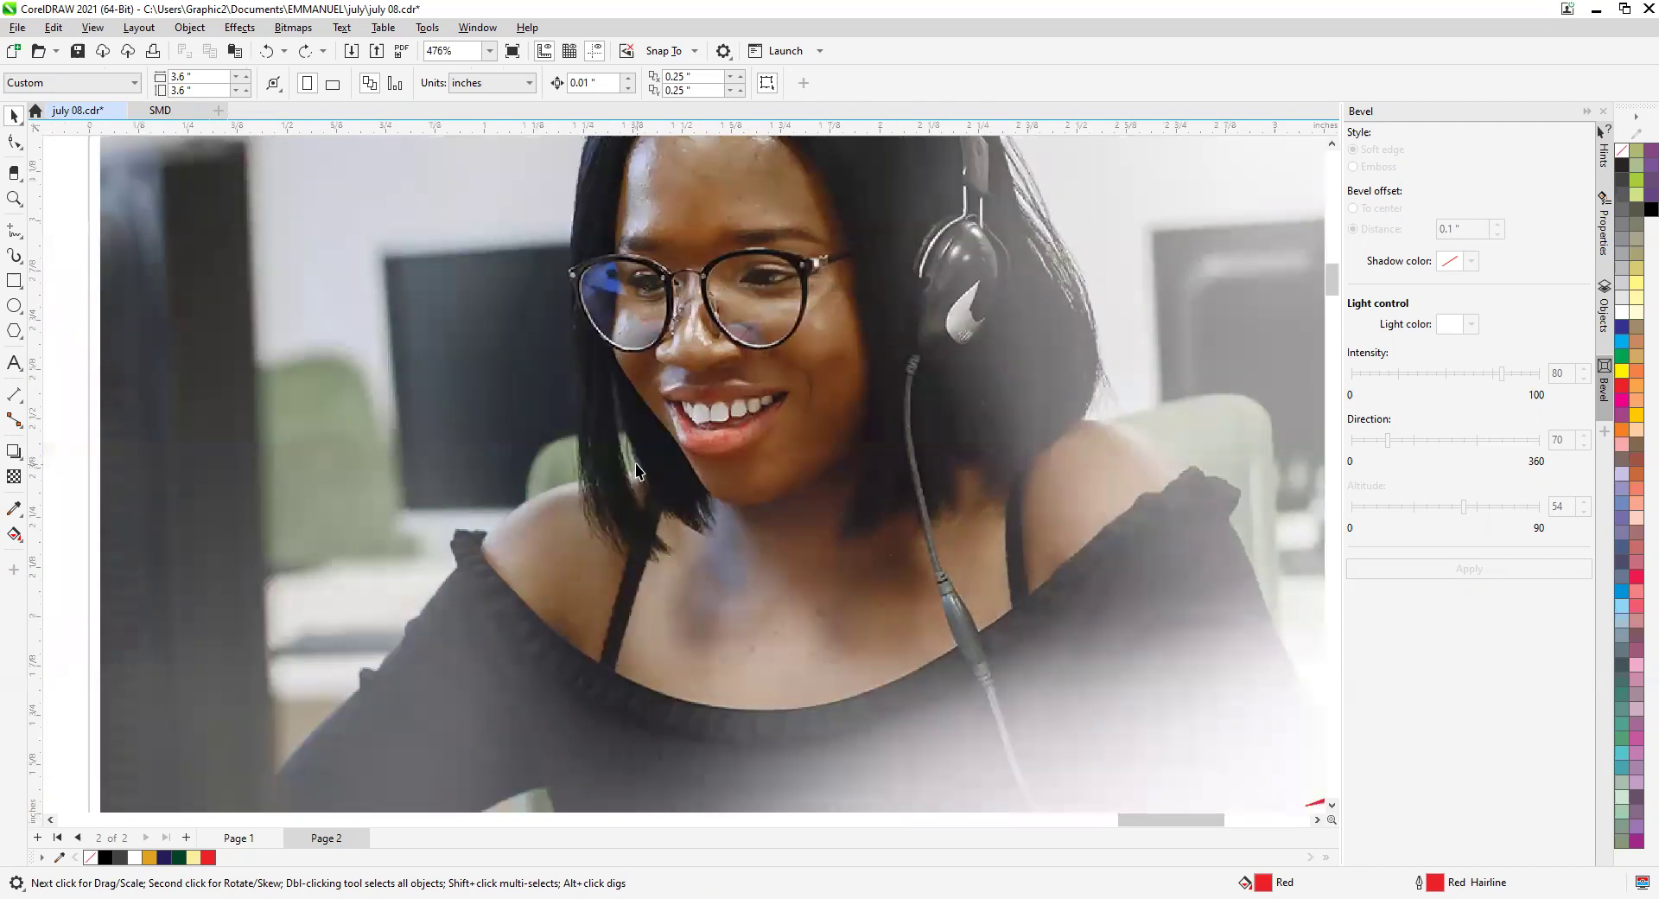
scroll(635, 471, up, 6)
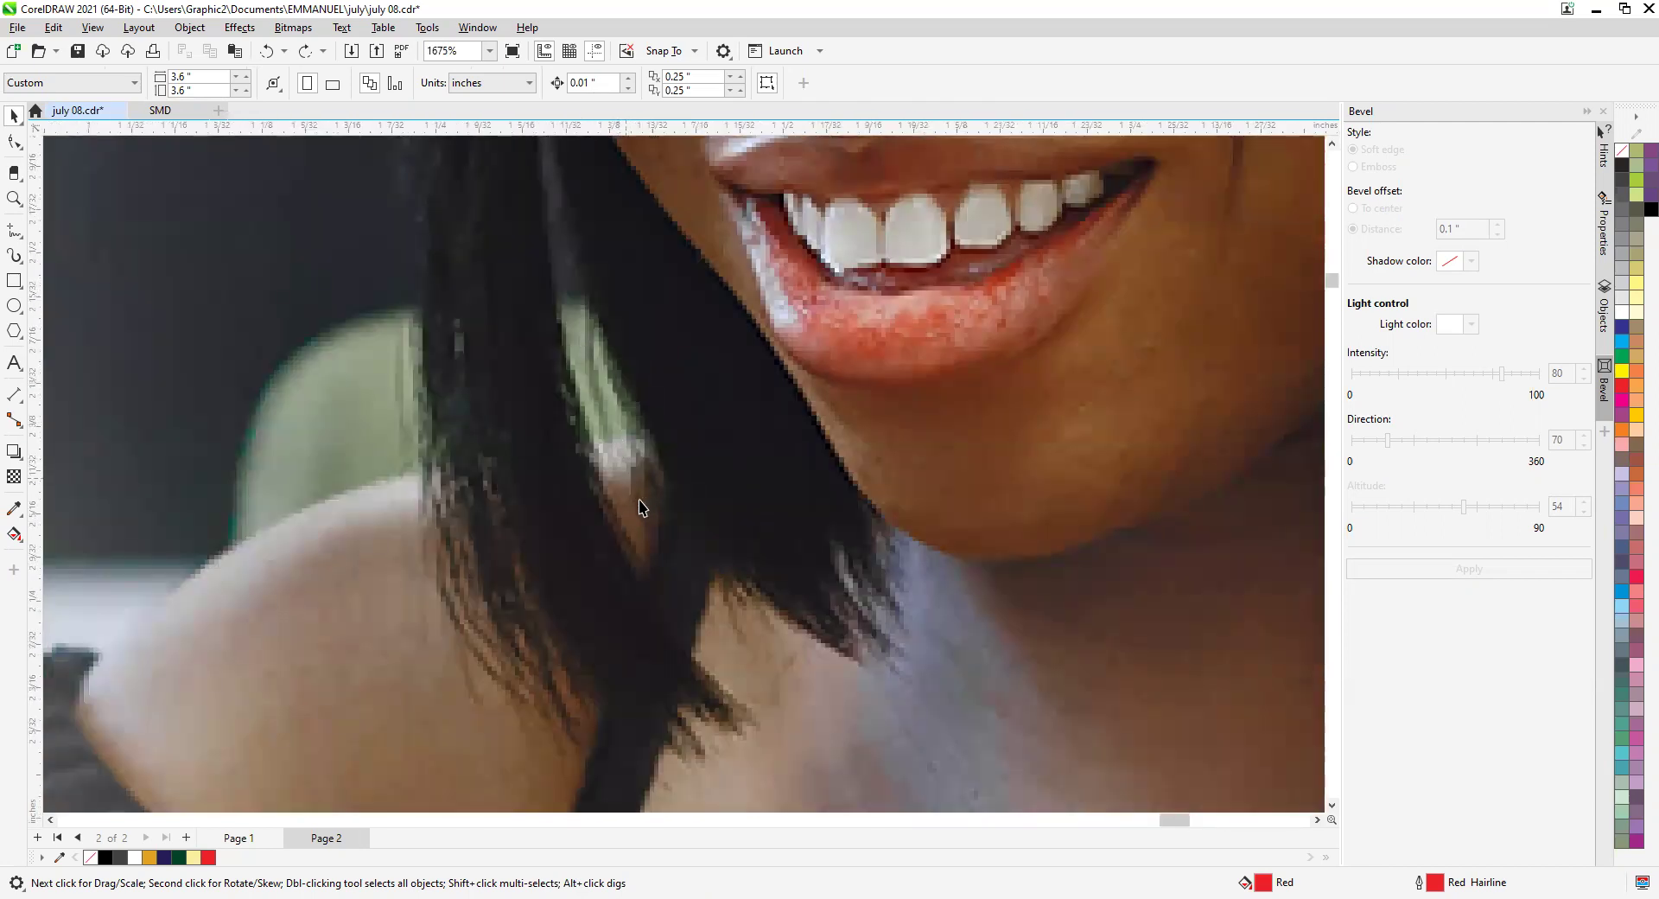
click(19, 183)
click(37, 173)
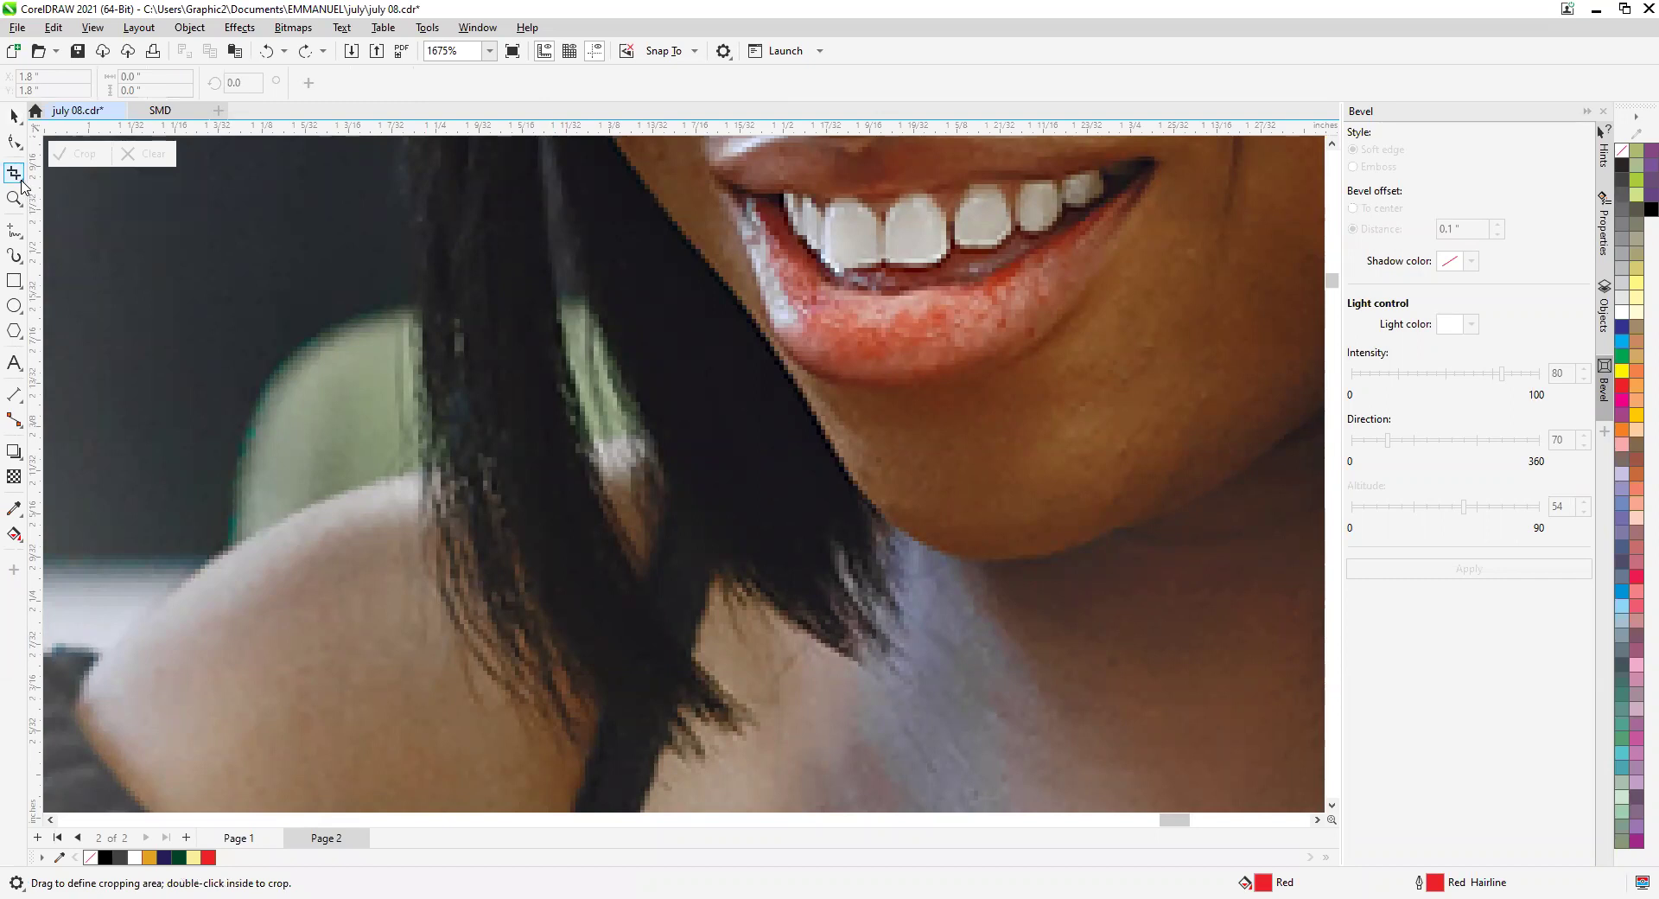
click(19, 182)
click(68, 236)
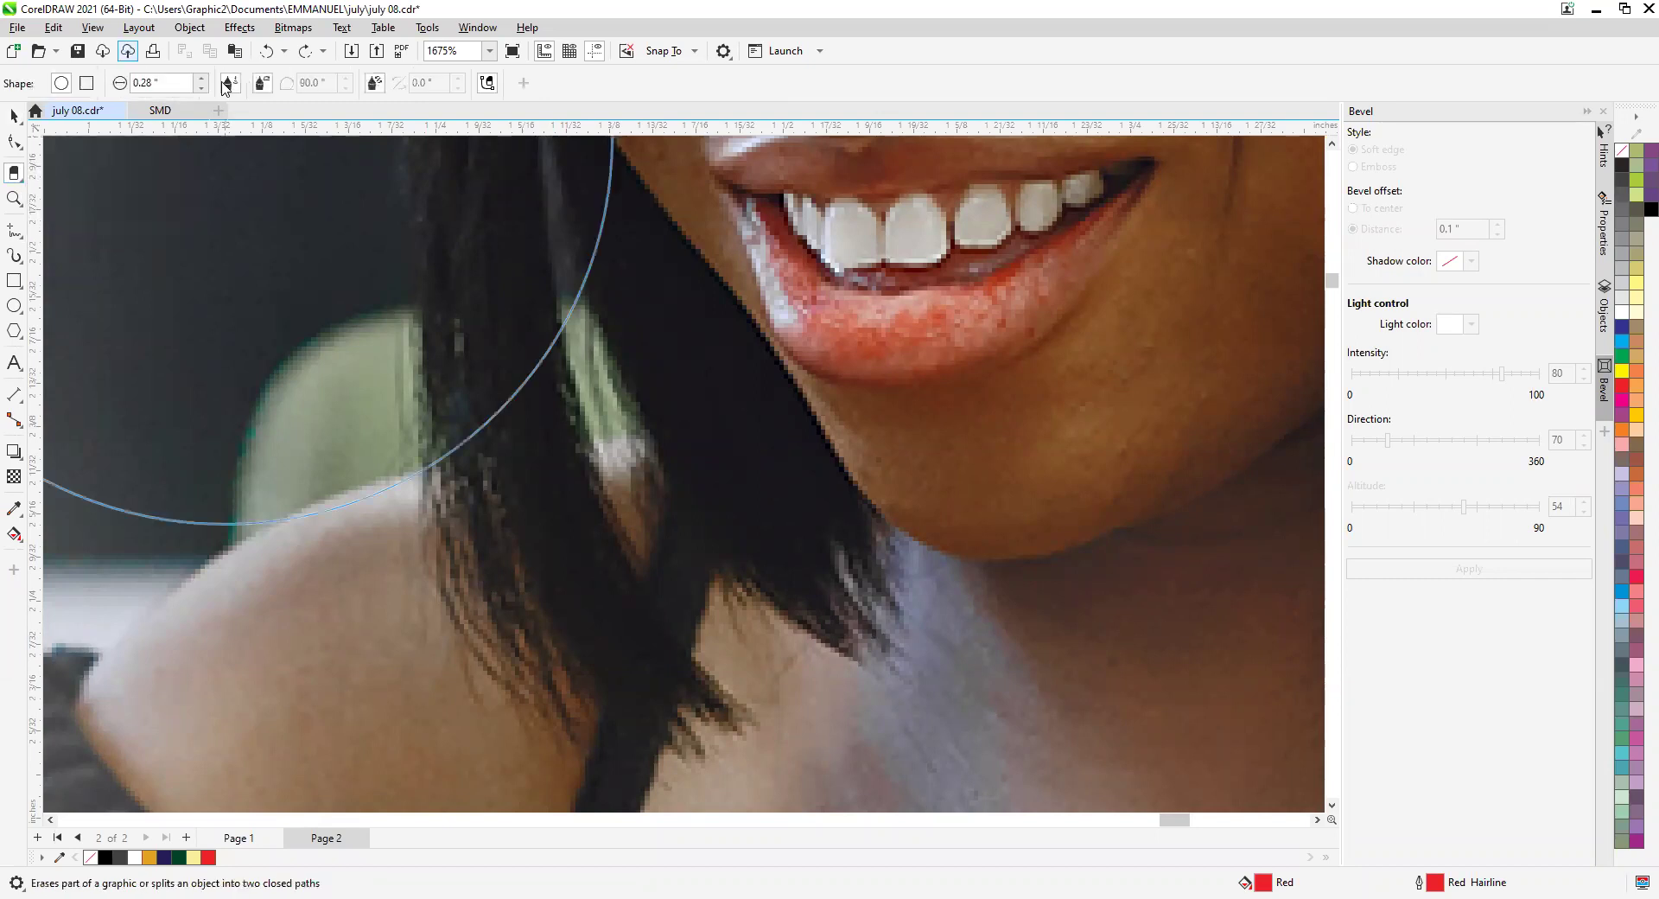
click(201, 88)
click(202, 87)
click(202, 88)
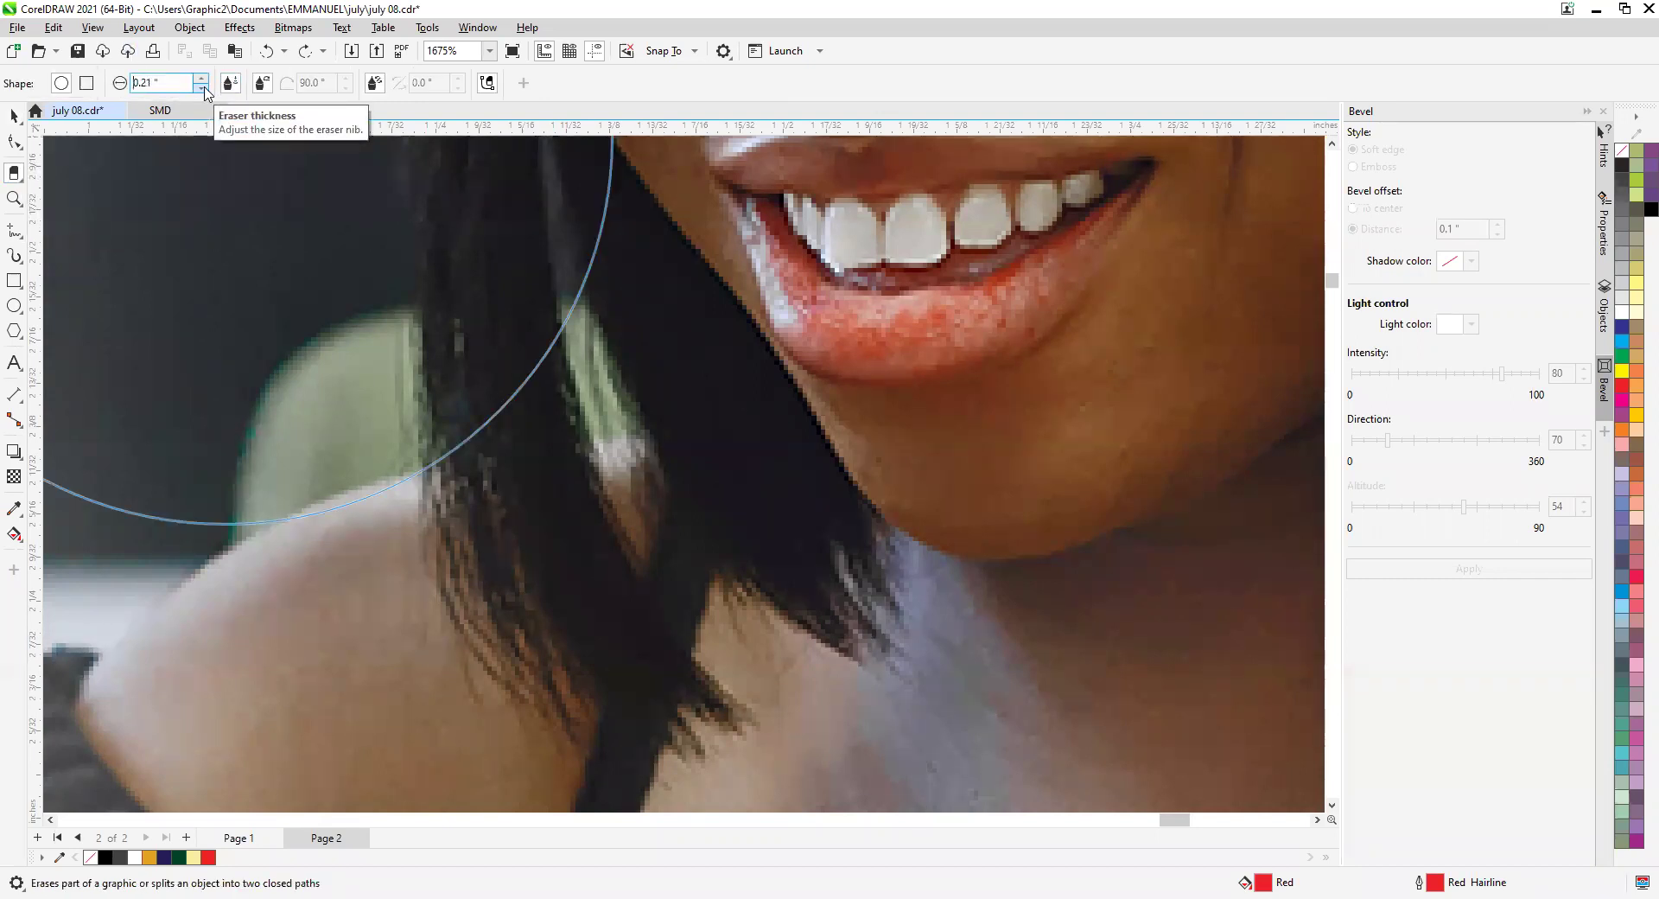
click(201, 87)
click(201, 87)
click(201, 88)
click(201, 88)
click(201, 88)
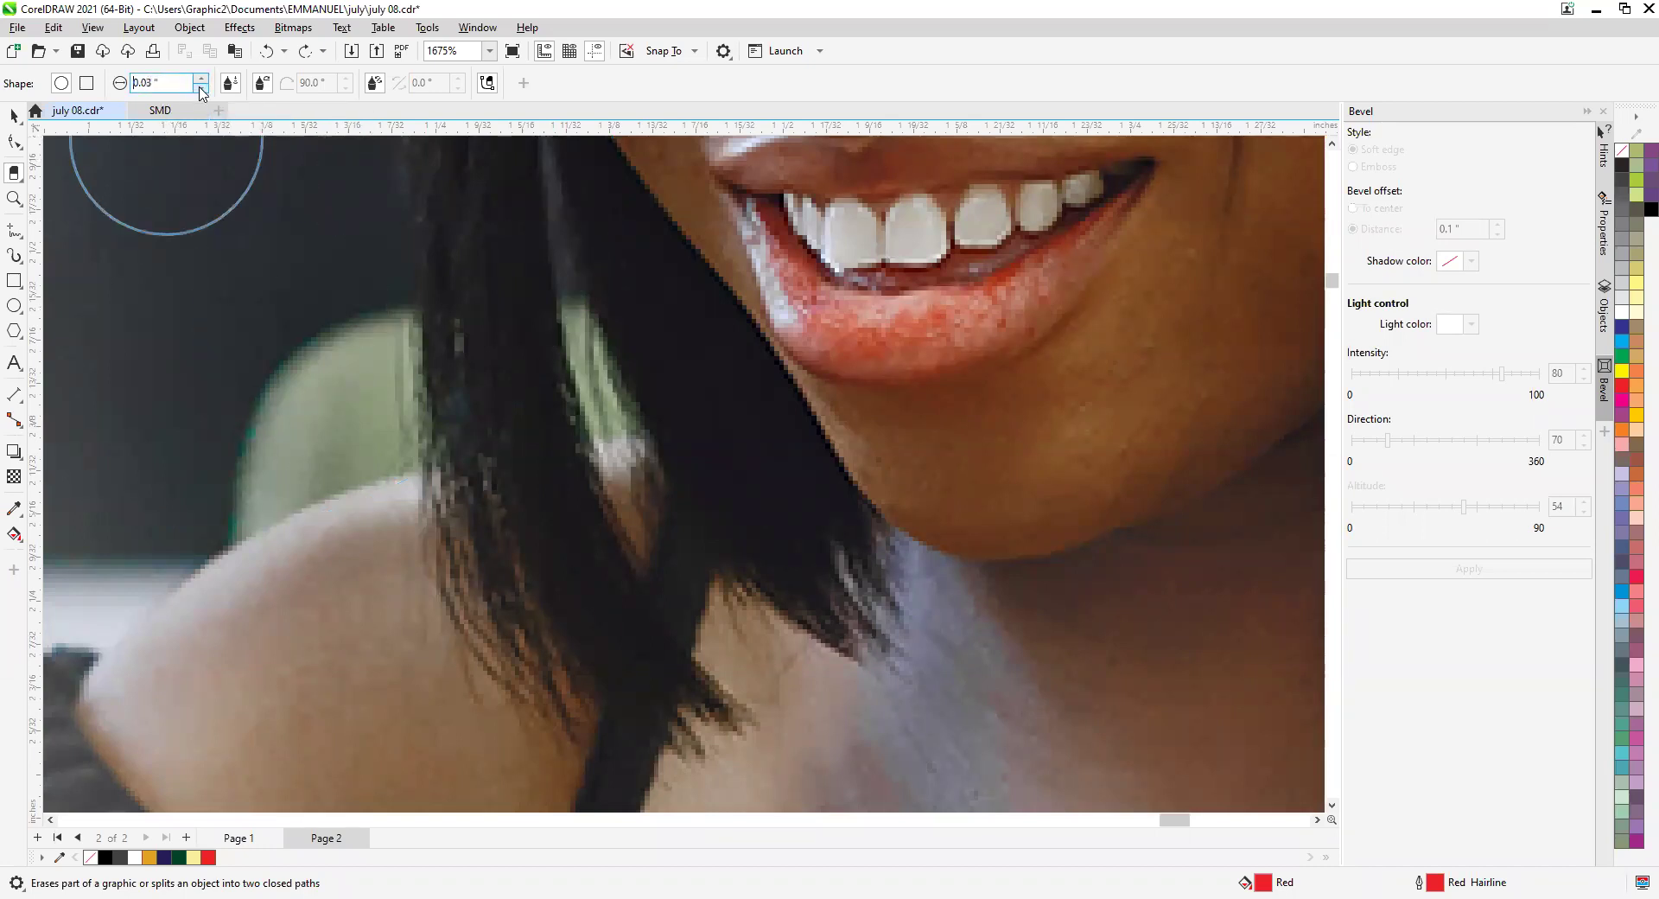
Erase the light green gap between the strands of hair beside the woman's chin.
scroll(623, 519, up, 2)
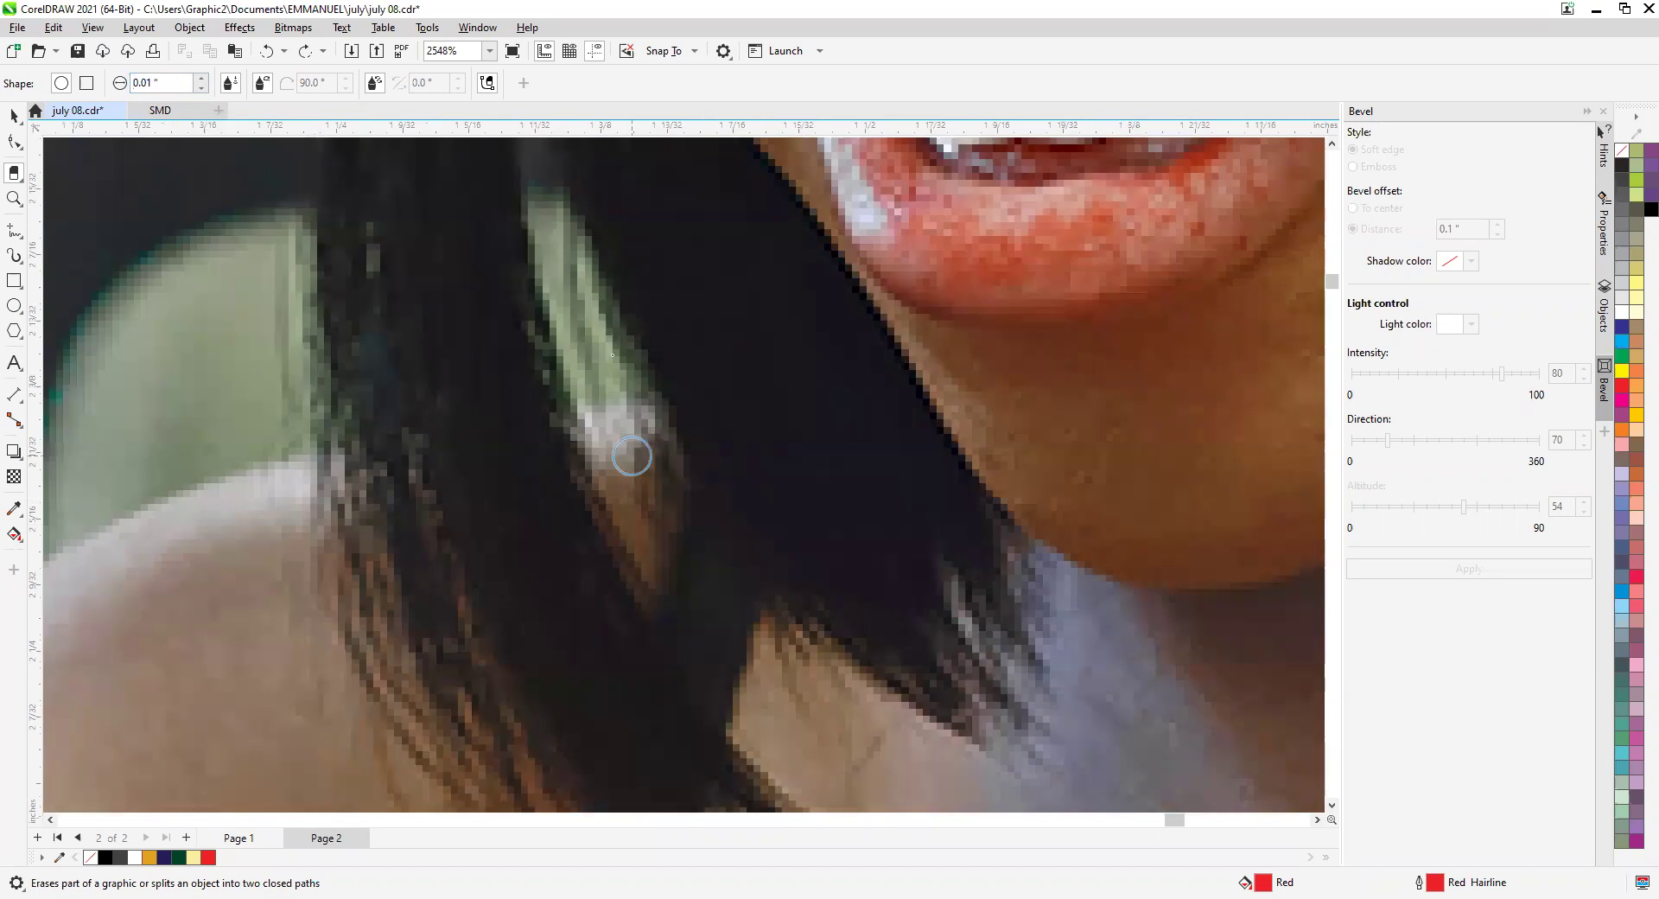
mouse_move(579, 369)
mouse_down()
mouse_move(643, 551)
mouse_move(659, 519)
mouse_move(652, 437)
mouse_move(573, 255)
mouse_move(637, 448)
mouse_up()
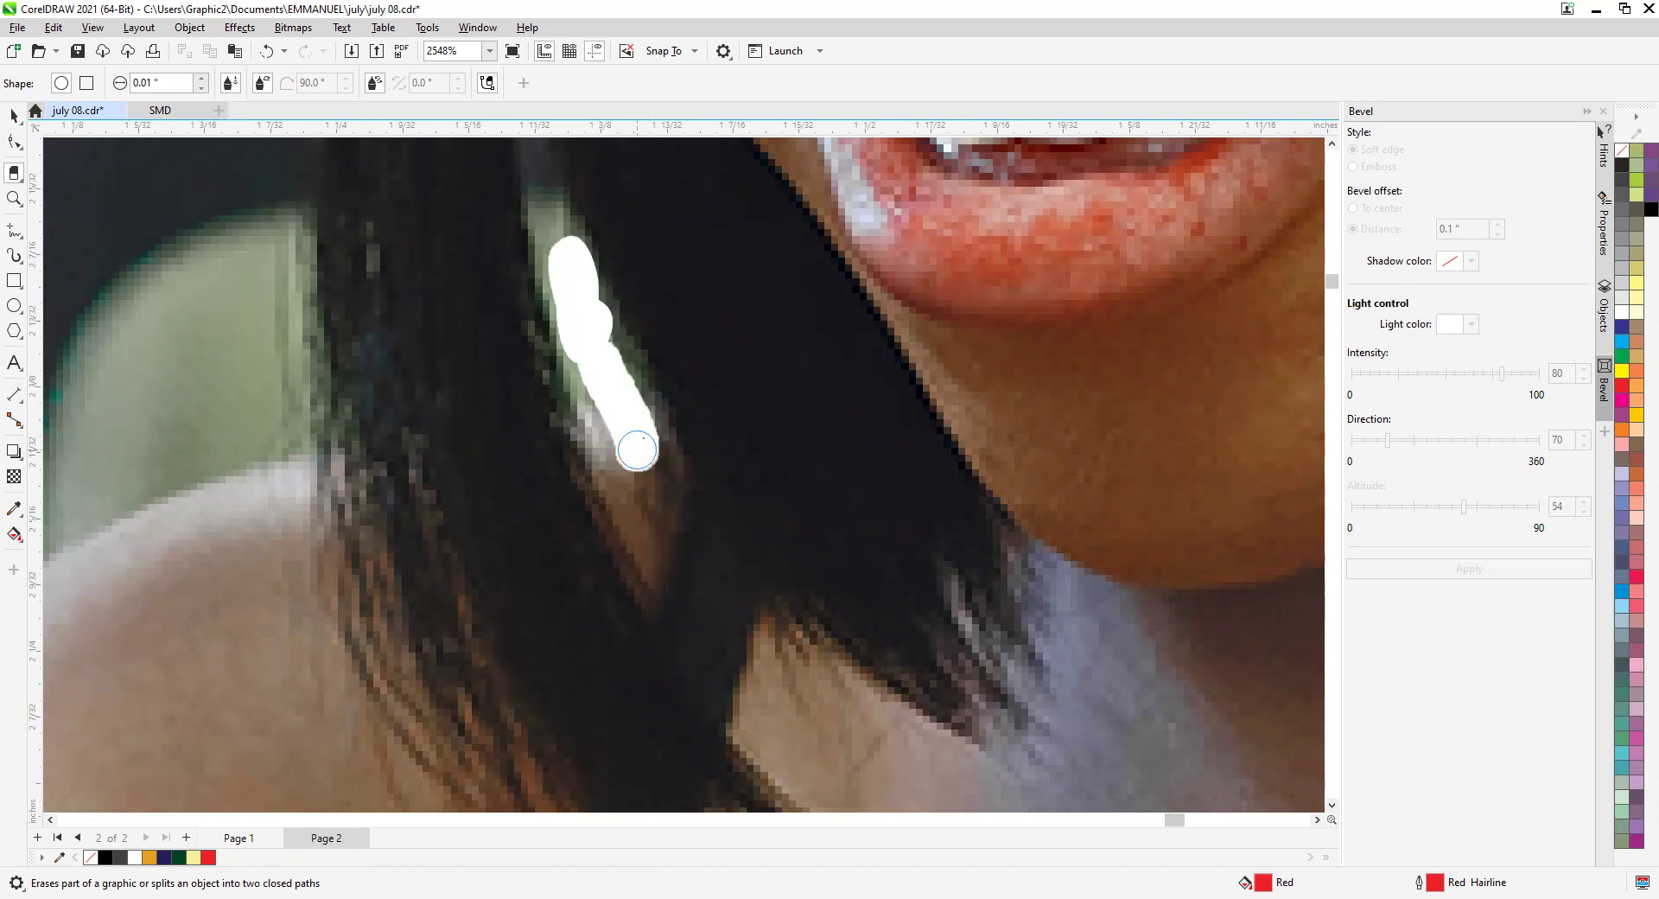
mouse_move(606, 366)
mouse_down()
mouse_move(604, 341)
mouse_move(659, 470)
mouse_move(589, 394)
mouse_move(555, 232)
mouse_move(670, 448)
mouse_move(652, 385)
mouse_move(577, 279)
mouse_move(630, 414)
mouse_up()
scroll(630, 415, down, 2)
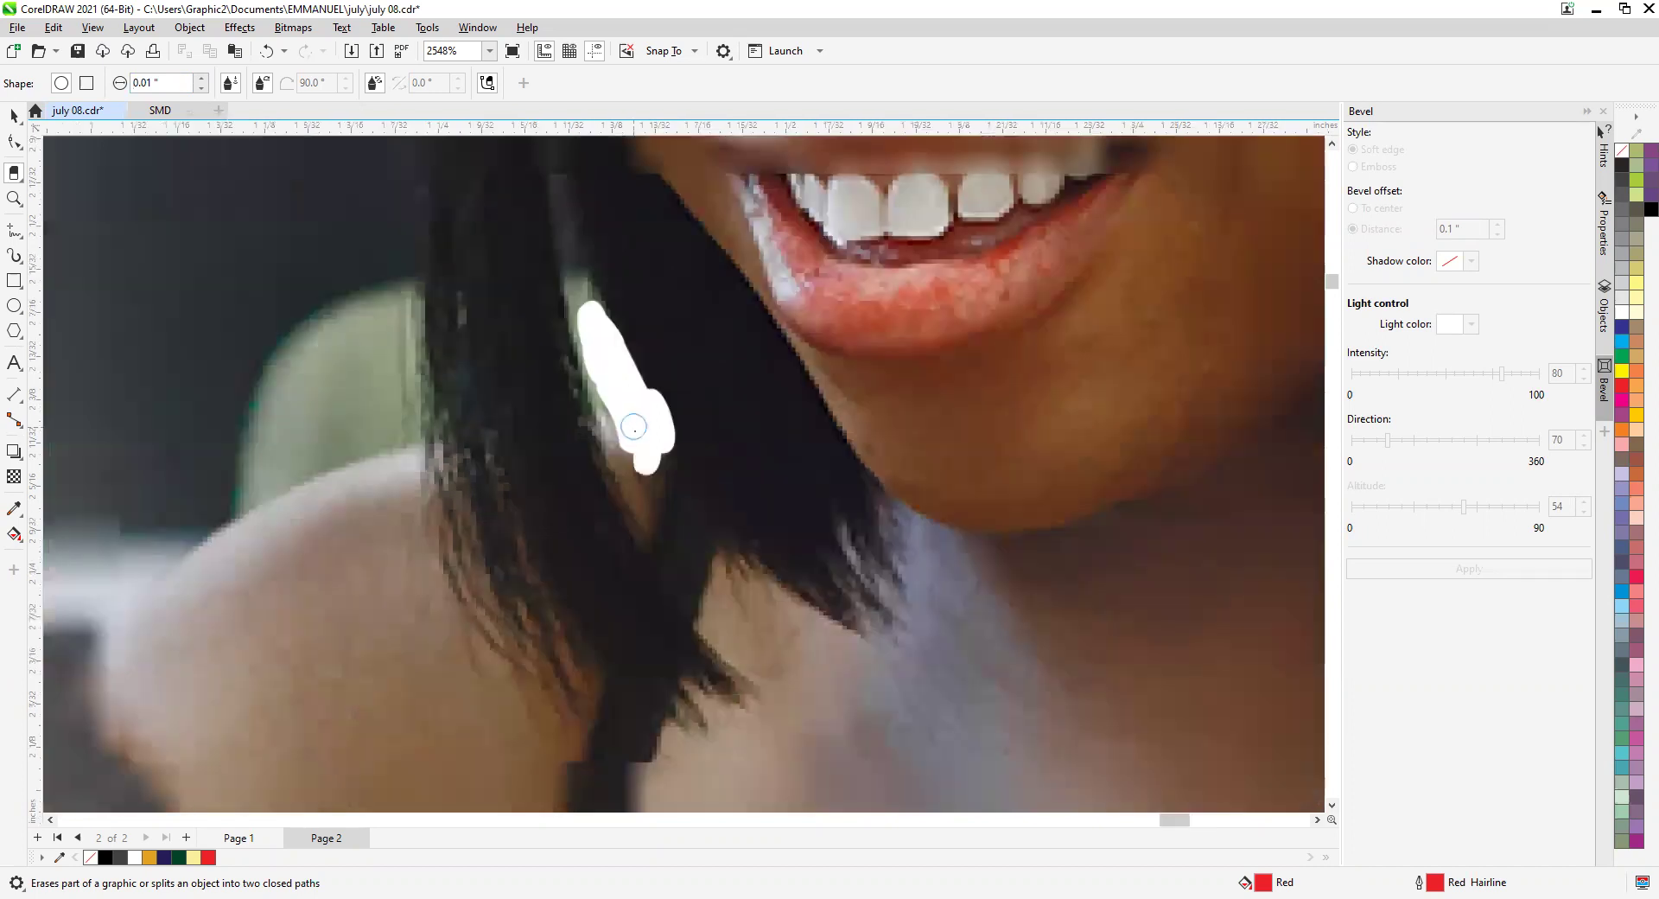
scroll(630, 427, down, 5)
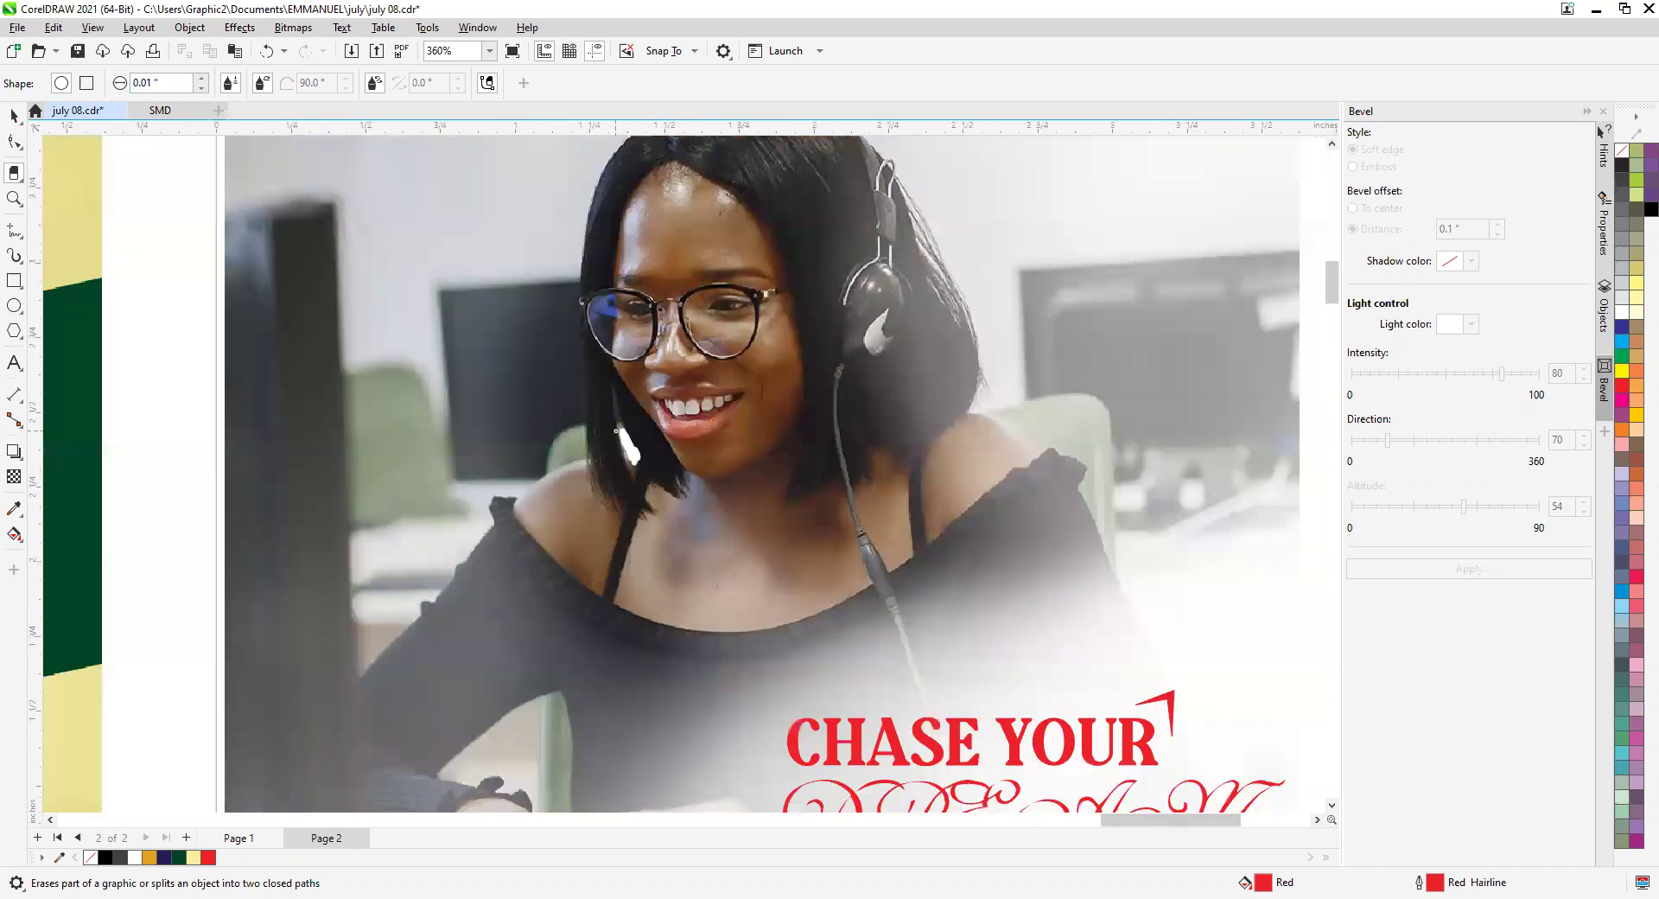
scroll(619, 430, down, 3)
scroll(619, 431, up, 2)
scroll(632, 447, up, 6)
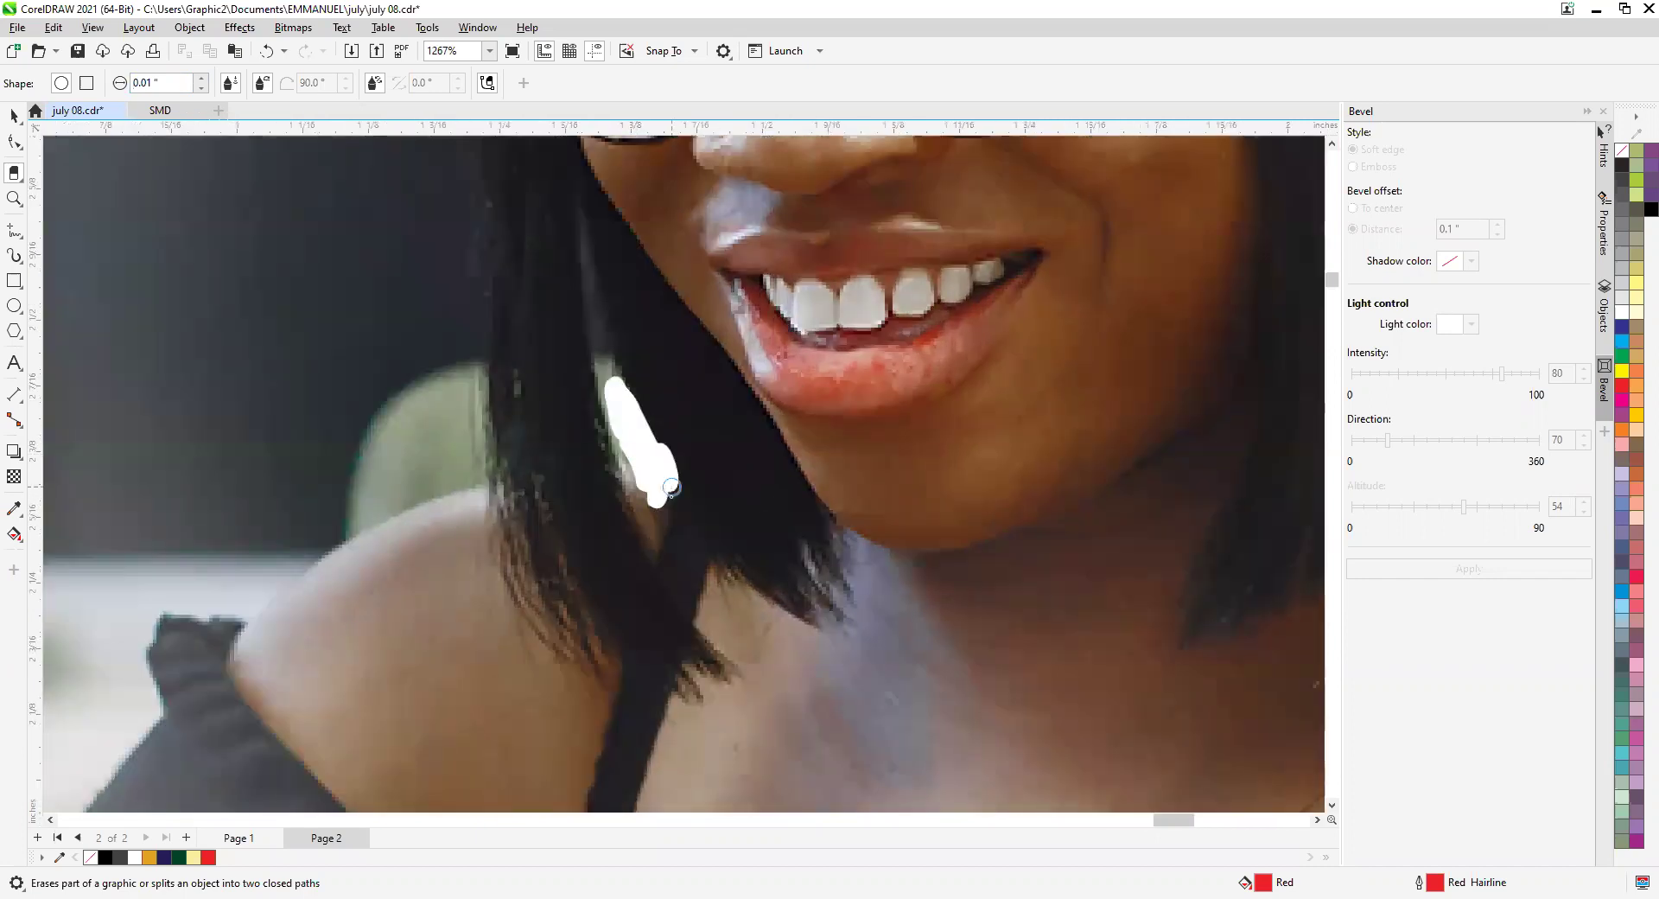
mouse_move(671, 489)
mouse_down()
mouse_move(667, 514)
mouse_move(639, 461)
mouse_move(644, 511)
mouse_up()
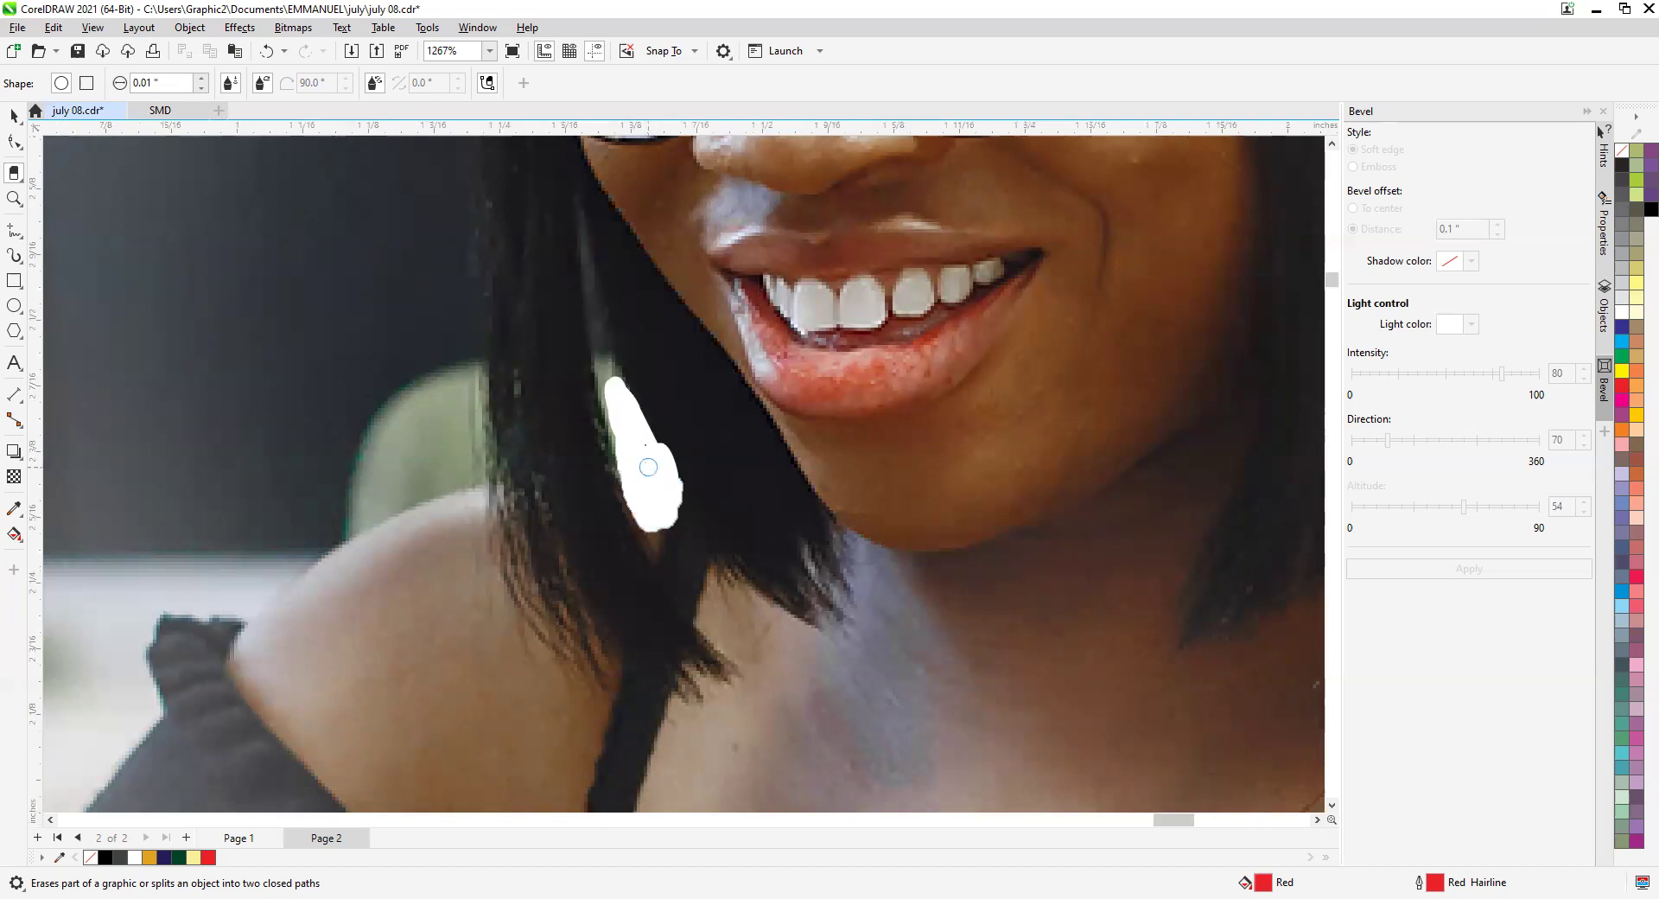
mouse_move(648, 436)
mouse_down()
mouse_move(603, 363)
mouse_move(598, 407)
mouse_move(644, 510)
mouse_up()
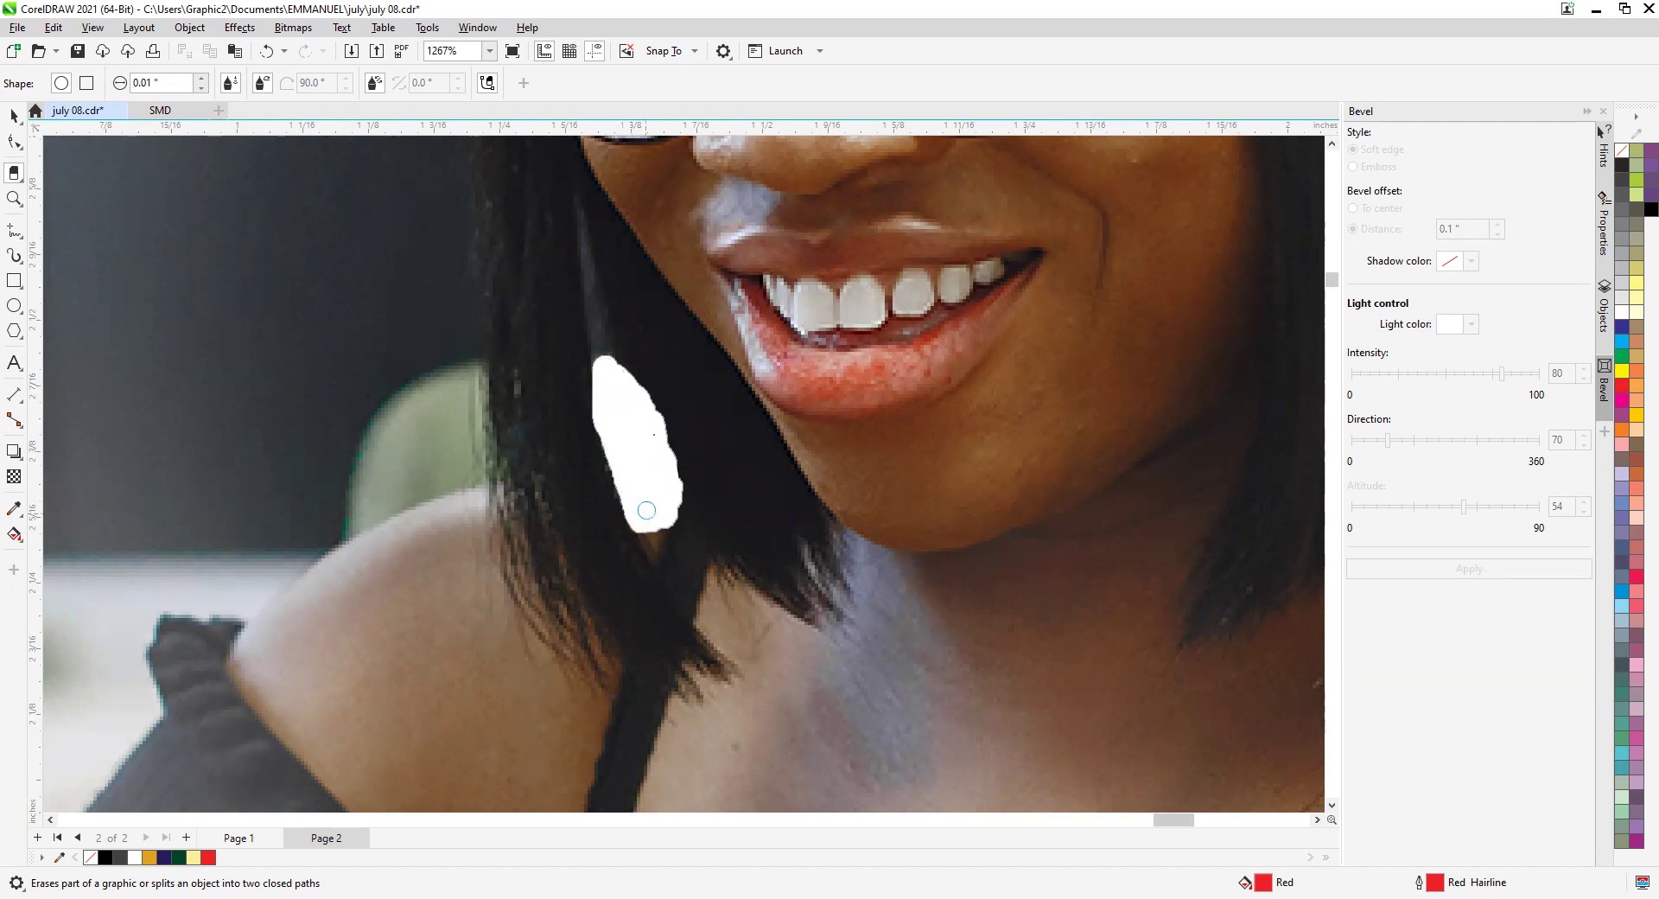
Erase the woman's teeth, covering the whole opening between her lips.
scroll(644, 501, down, 3)
scroll(644, 477, up, 2)
scroll(644, 477, up, 2)
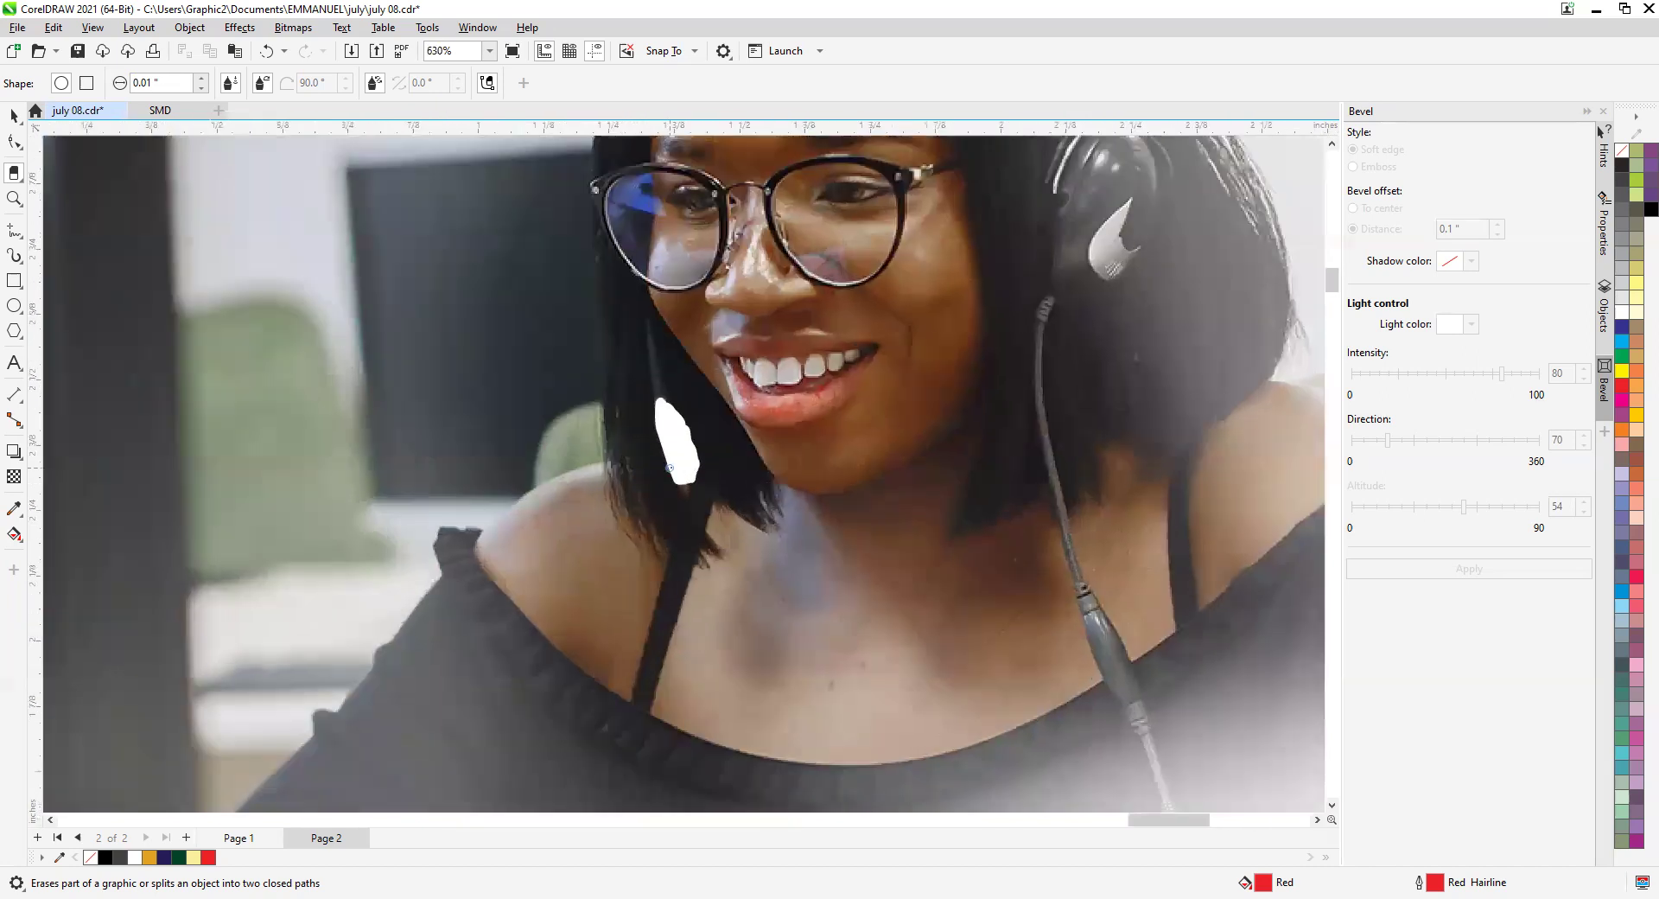
scroll(658, 436, down, 3)
scroll(745, 395, up, 4)
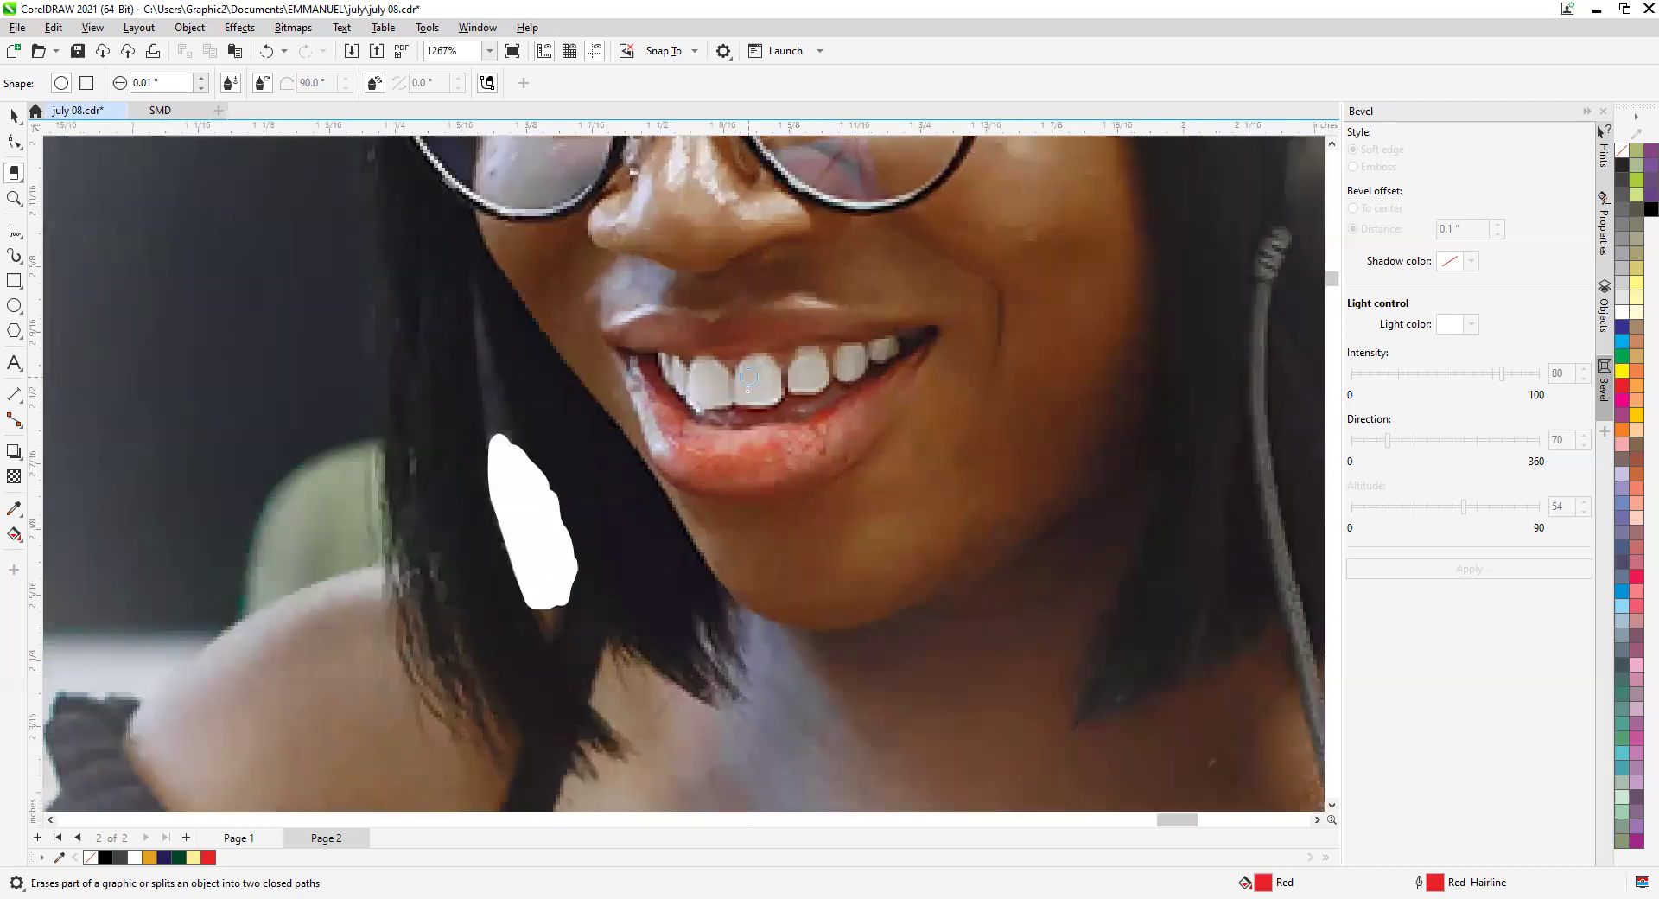
mouse_move(740, 398)
mouse_down()
mouse_move(790, 394)
mouse_move(753, 369)
mouse_move(829, 377)
mouse_move(857, 366)
mouse_move(788, 371)
mouse_move(935, 336)
mouse_move(707, 367)
mouse_move(746, 357)
mouse_move(776, 351)
mouse_move(712, 394)
mouse_move(679, 383)
mouse_move(692, 364)
mouse_move(656, 362)
mouse_move(717, 358)
mouse_move(636, 352)
mouse_move(687, 399)
mouse_move(741, 404)
mouse_move(867, 385)
mouse_move(928, 341)
mouse_up()
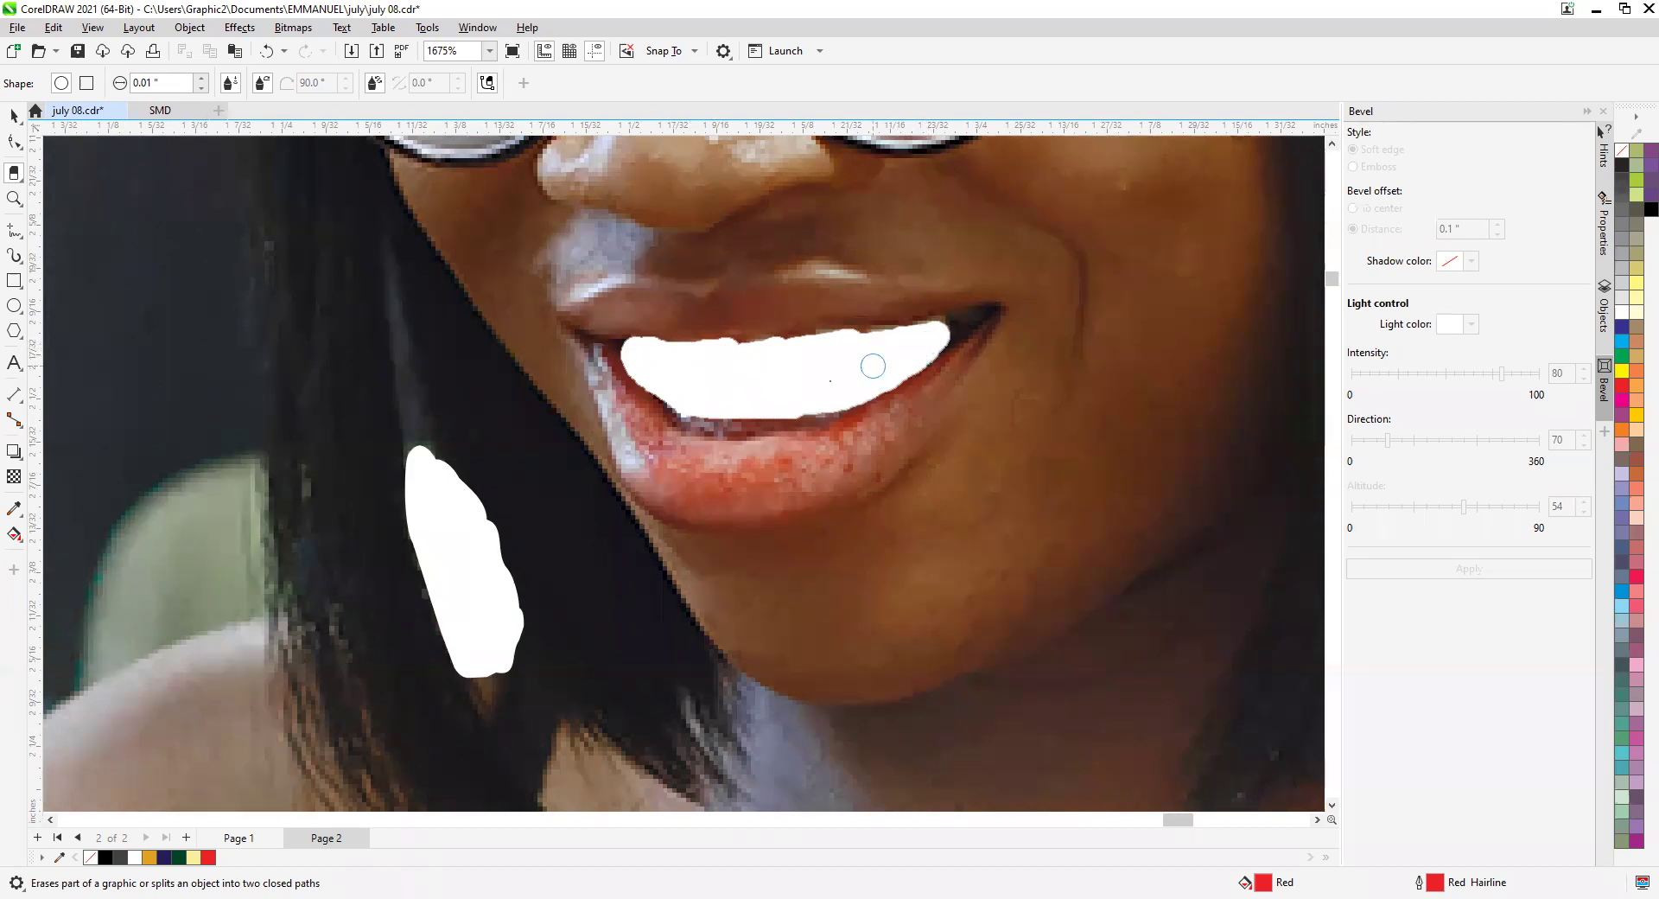
mouse_move(772, 356)
mouse_down()
mouse_move(899, 334)
mouse_move(618, 351)
mouse_move(656, 389)
mouse_move(728, 410)
mouse_up()
Erase both of the woman's eyes behind the lenses of her glasses.
scroll(729, 410, down, 5)
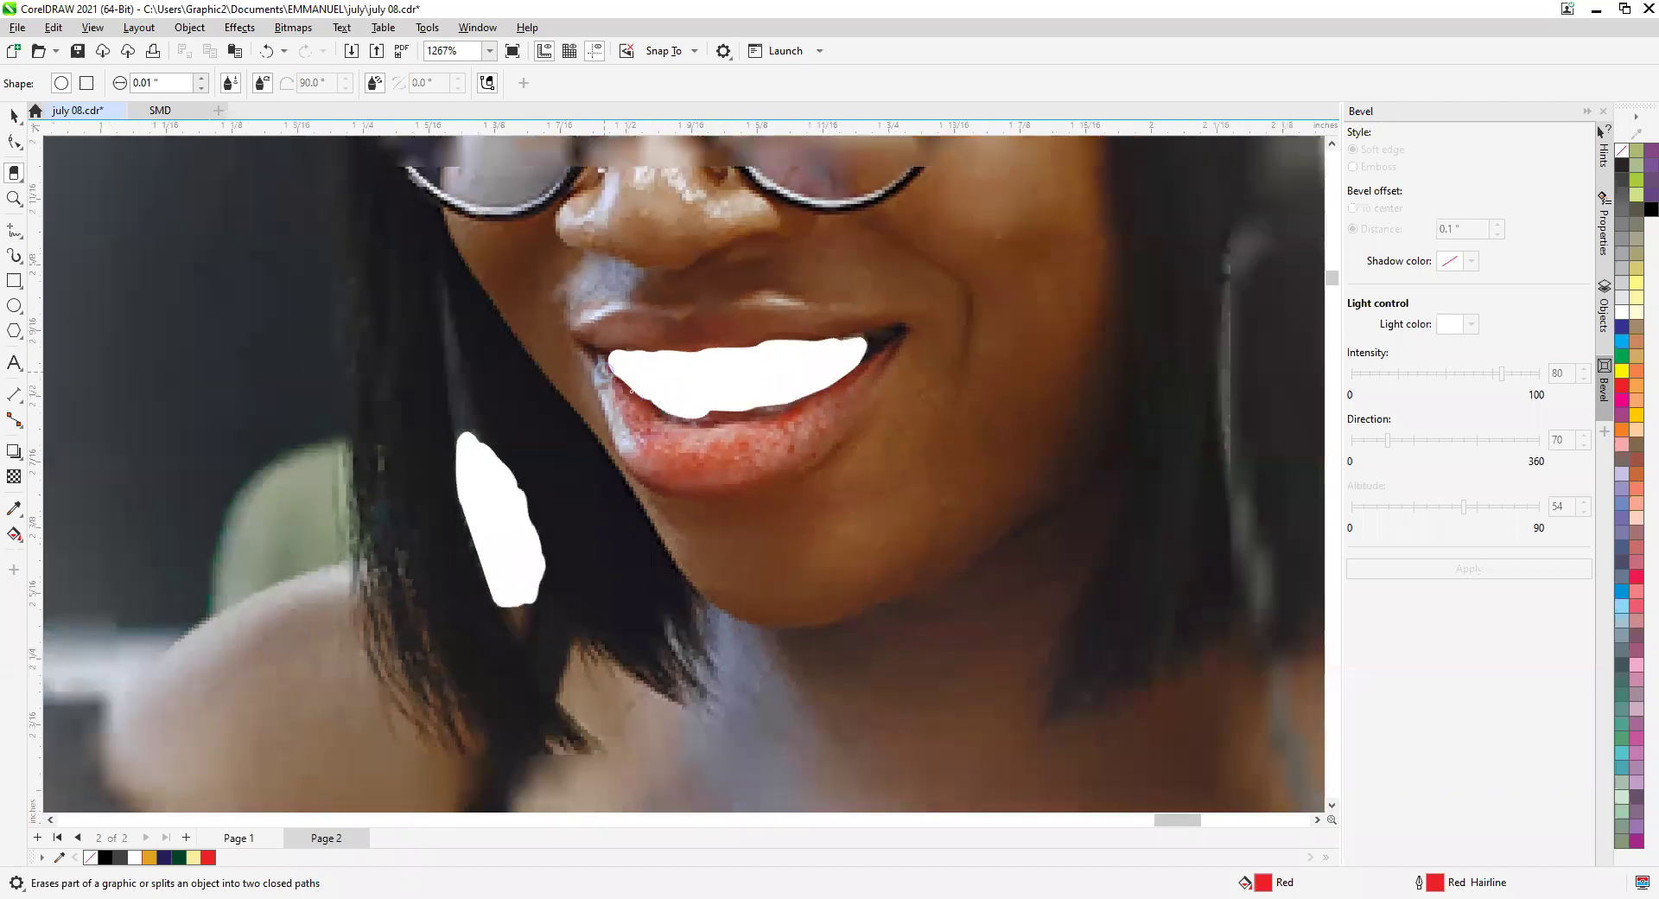
scroll(680, 433, up, 3)
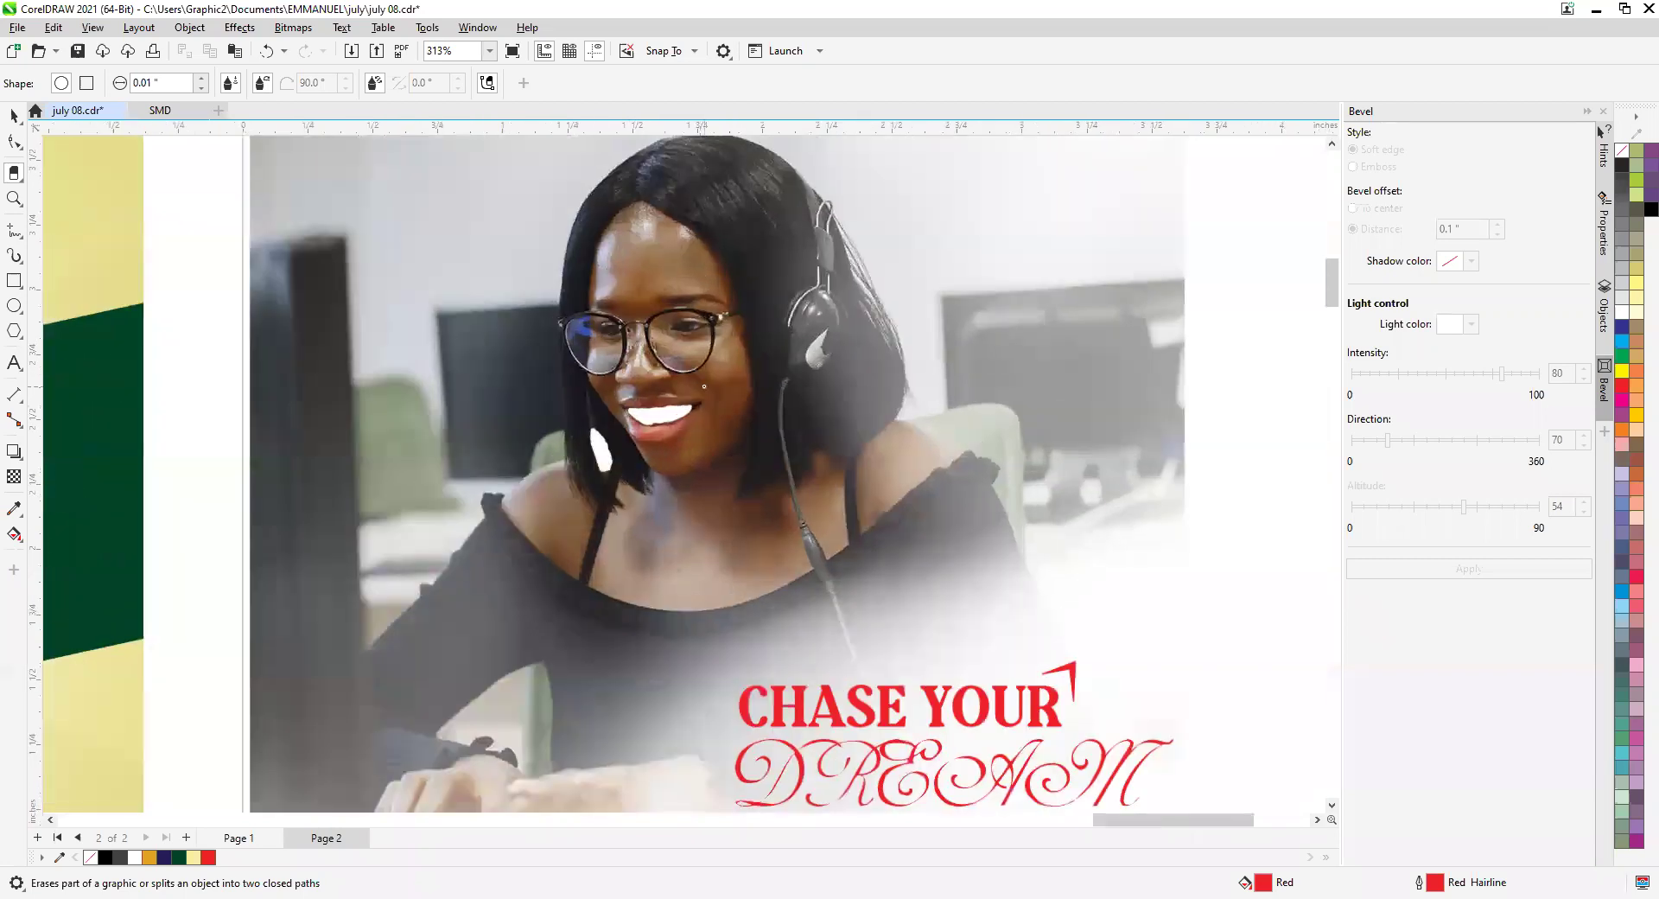
scroll(647, 458, down, 2)
scroll(652, 467, up, 1)
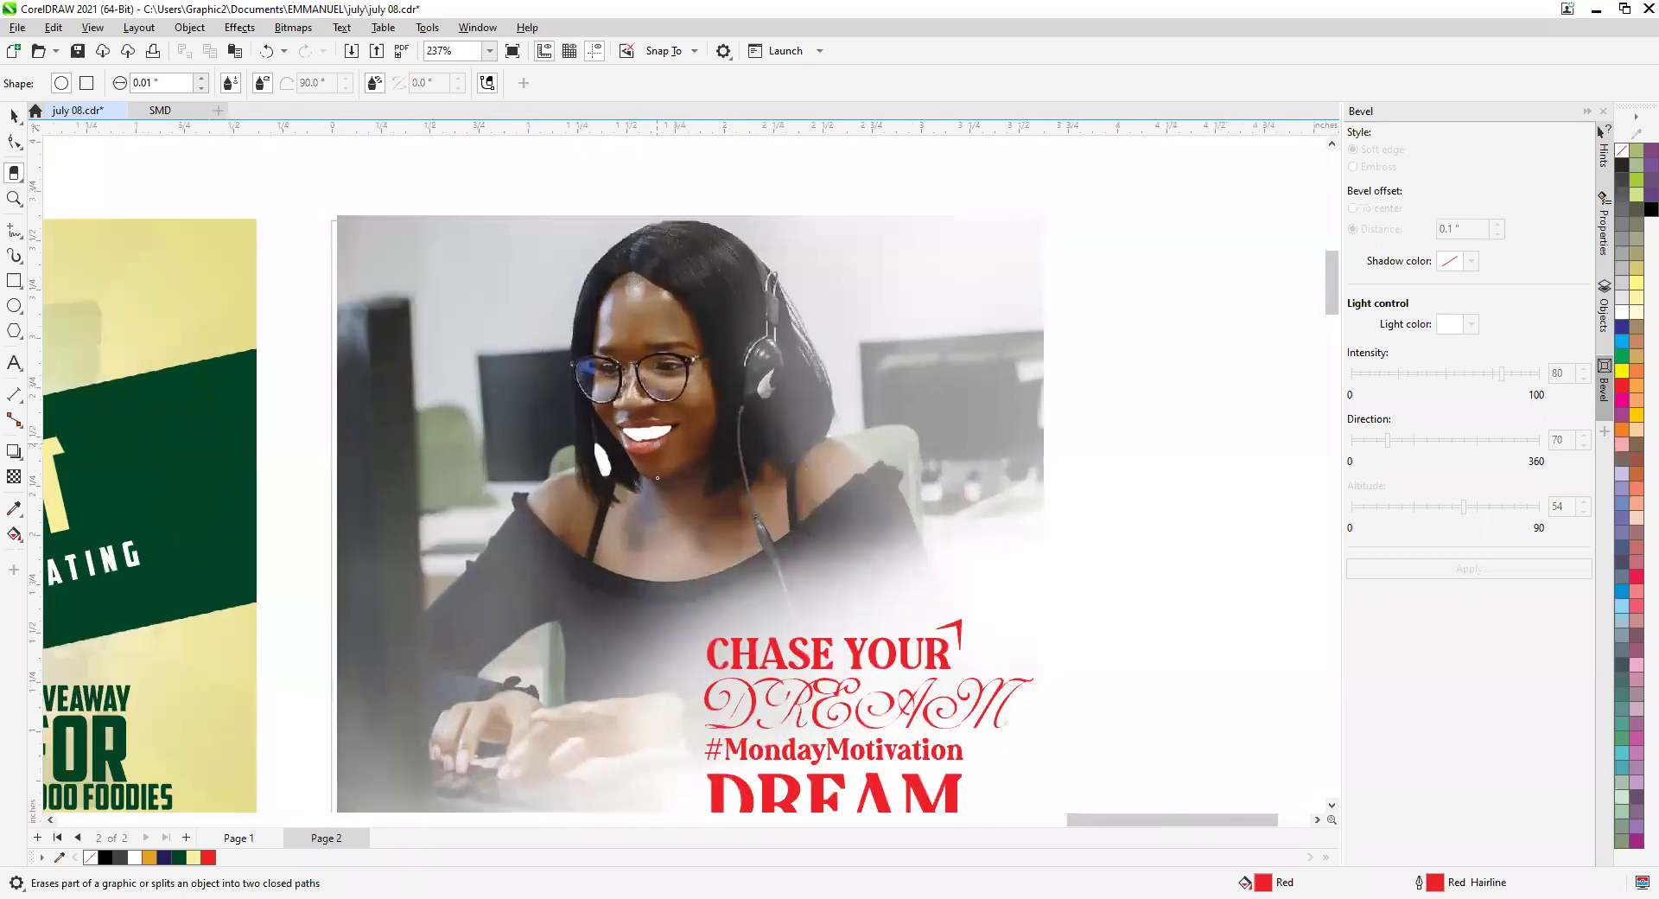
scroll(617, 441, up, 2)
scroll(617, 440, down, 1)
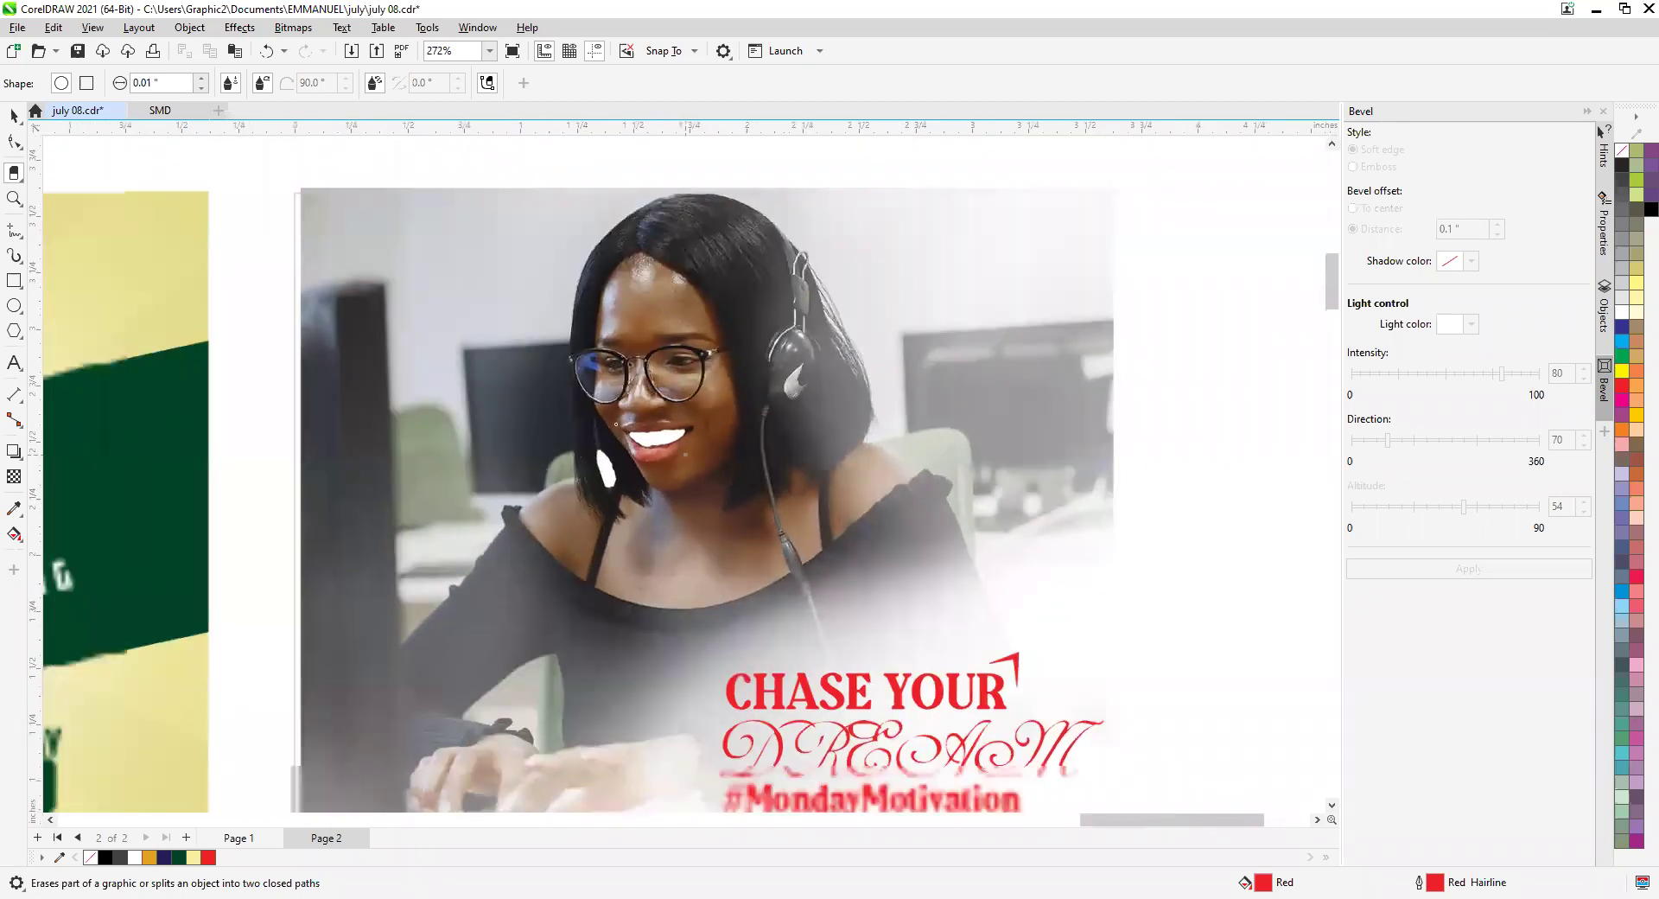
scroll(617, 440, up, 1)
scroll(616, 440, up, 6)
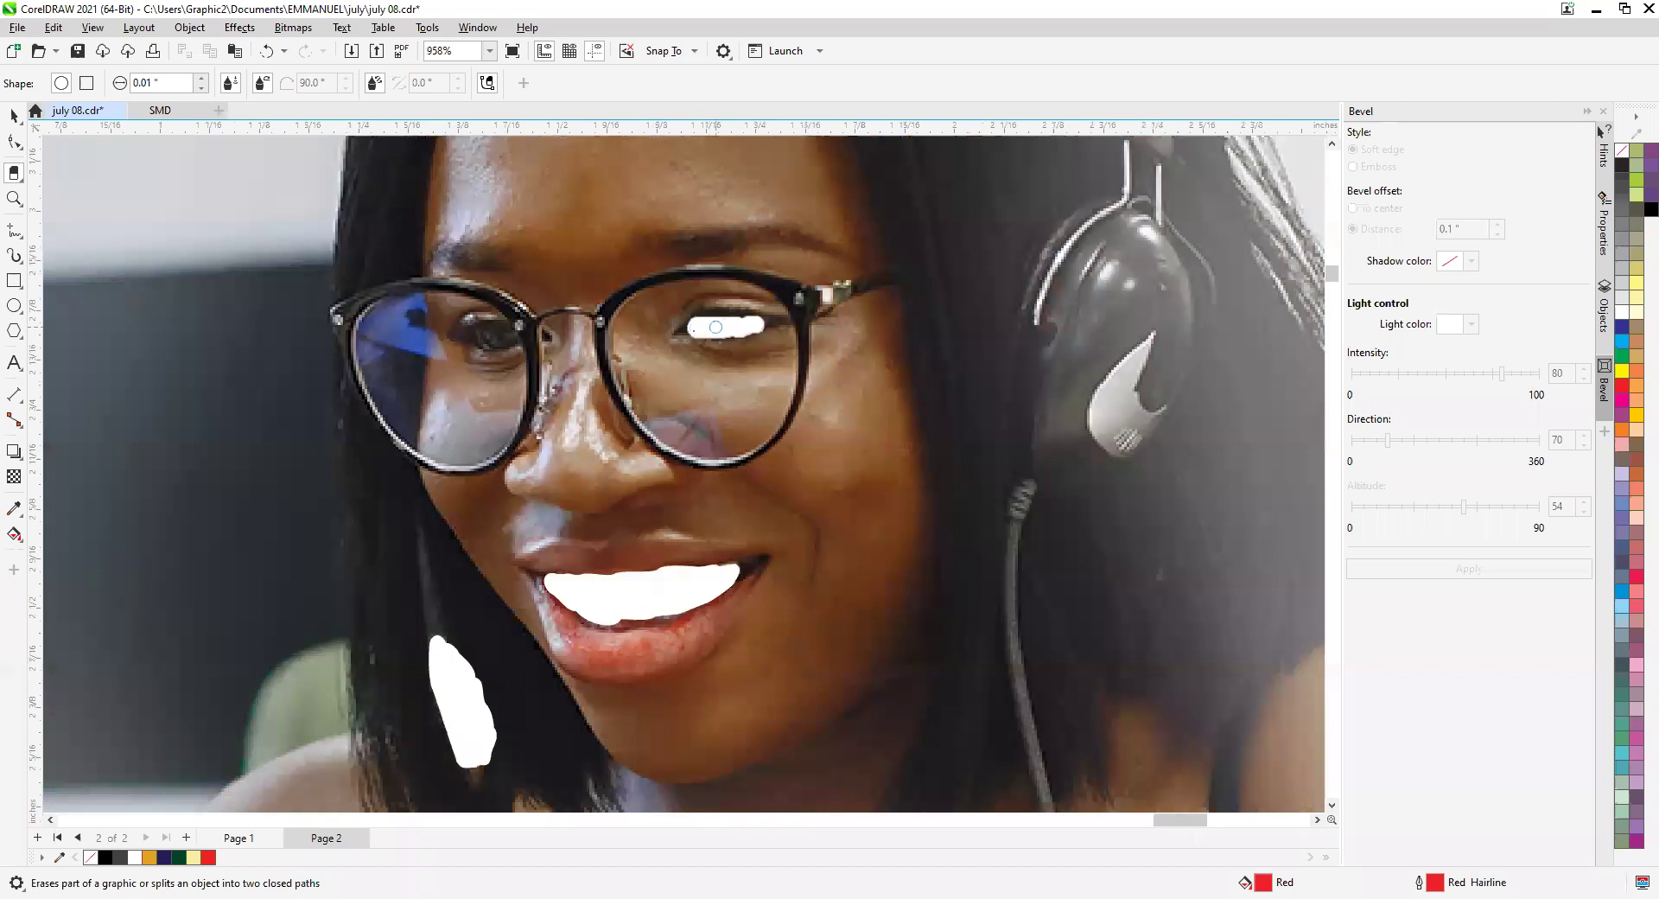
mouse_move(771, 323)
mouse_down()
mouse_move(684, 328)
mouse_move(769, 324)
mouse_up()
scroll(783, 402, down, 2)
scroll(587, 335, up, 2)
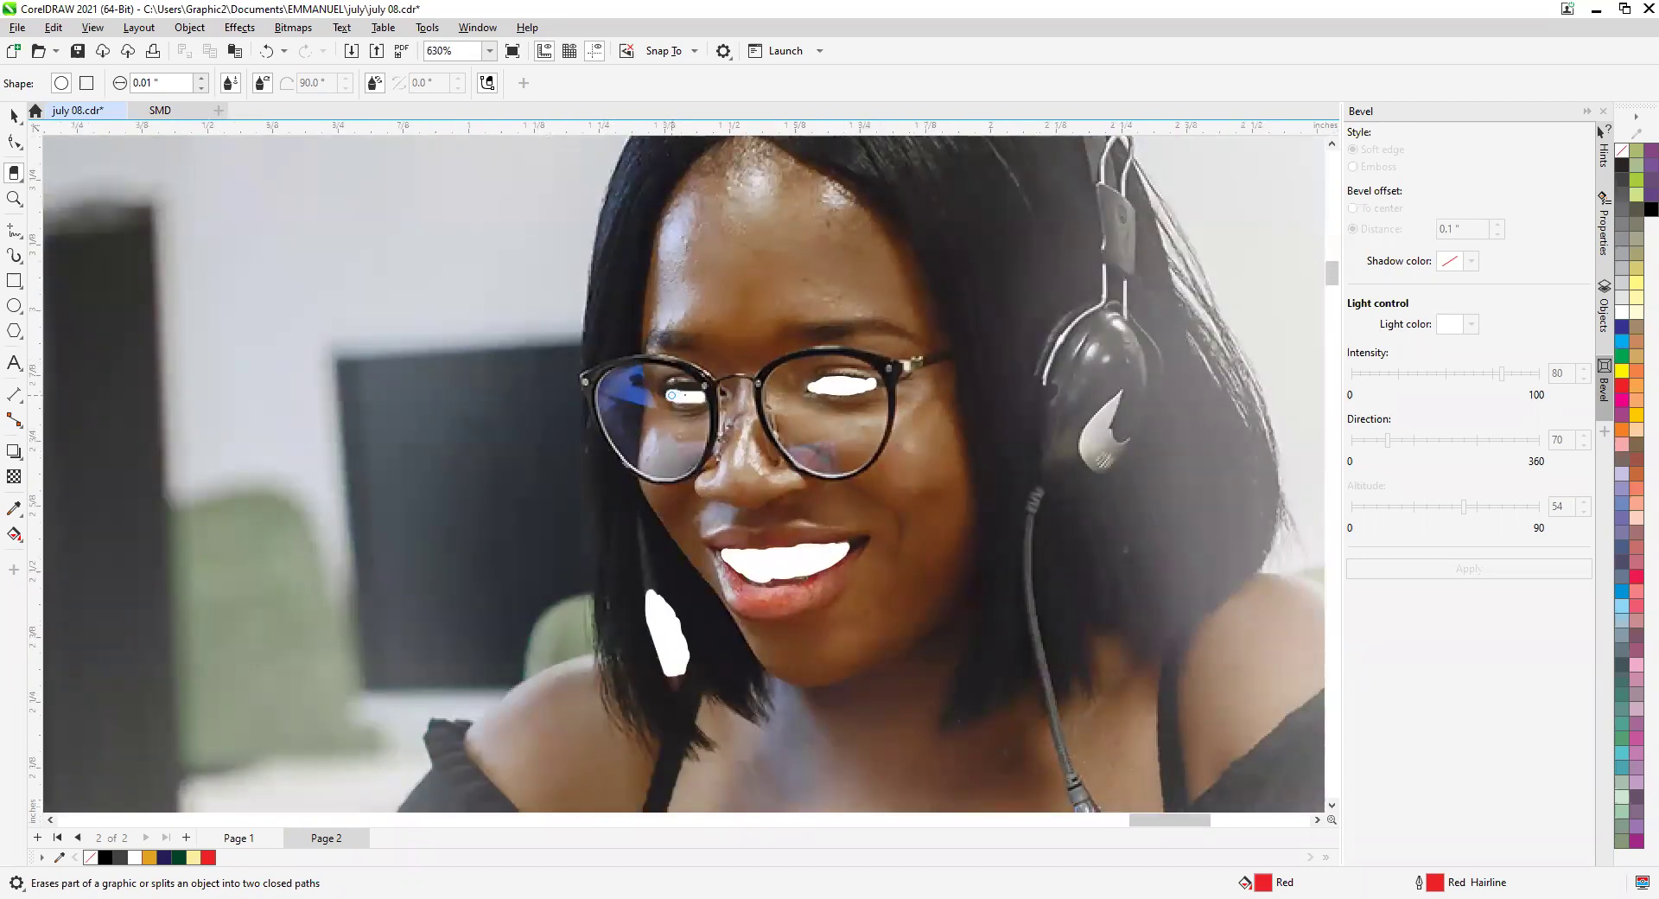
Examine the erased eyes, teeth and hair gap both up close and at full flyer size.
scroll(667, 393, down, 3)
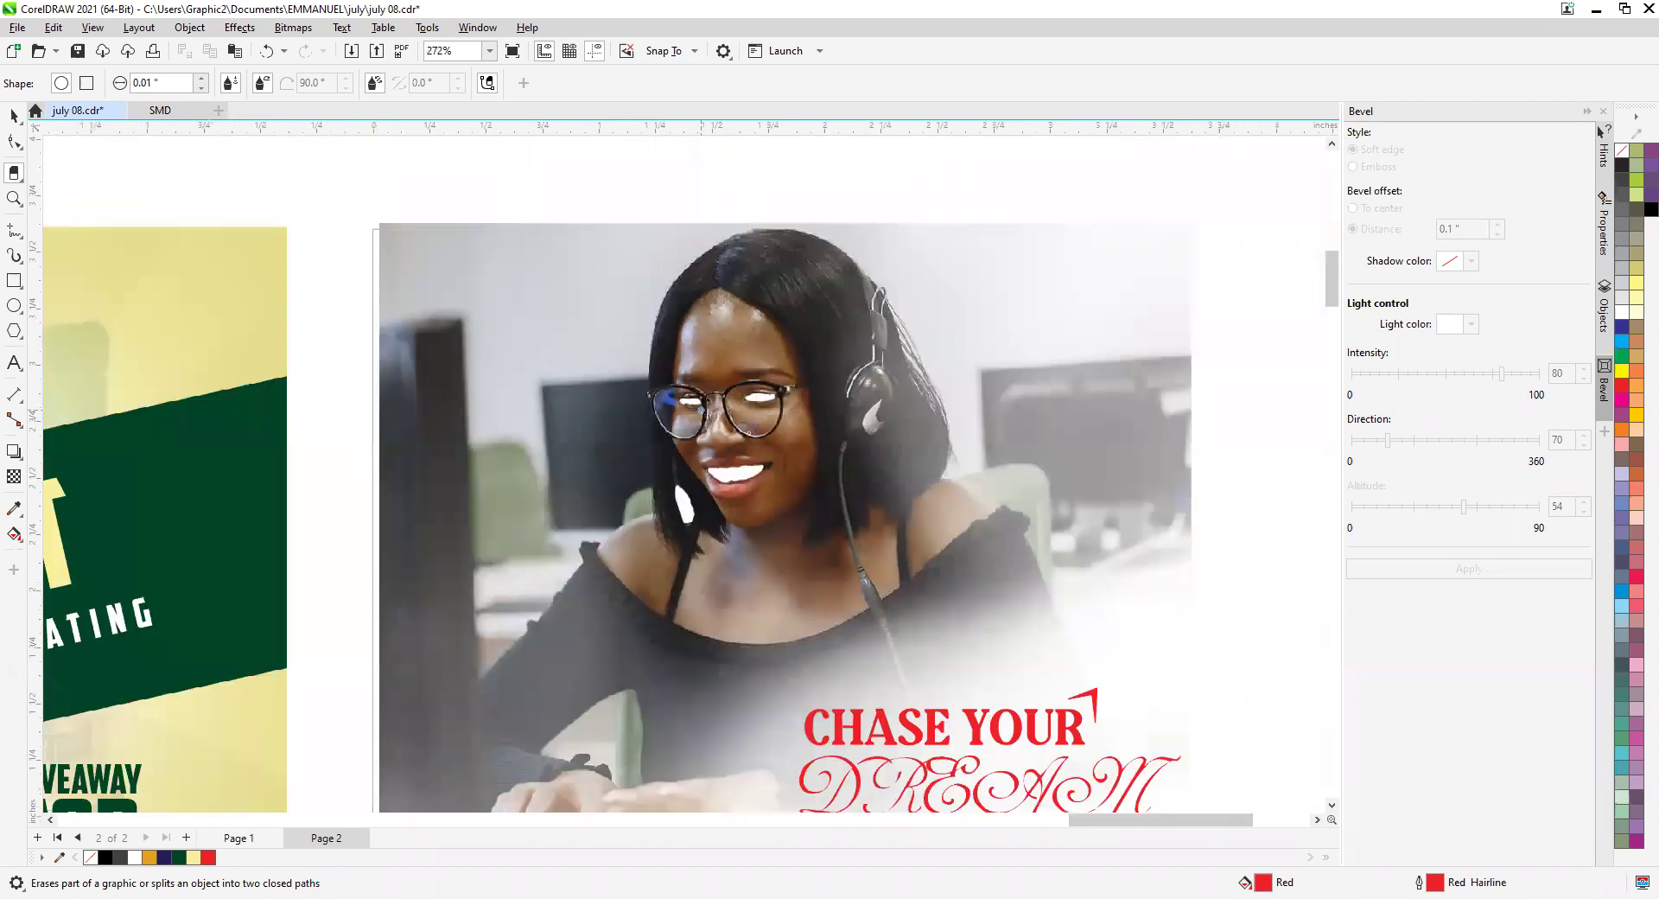
scroll(769, 484, up, 1)
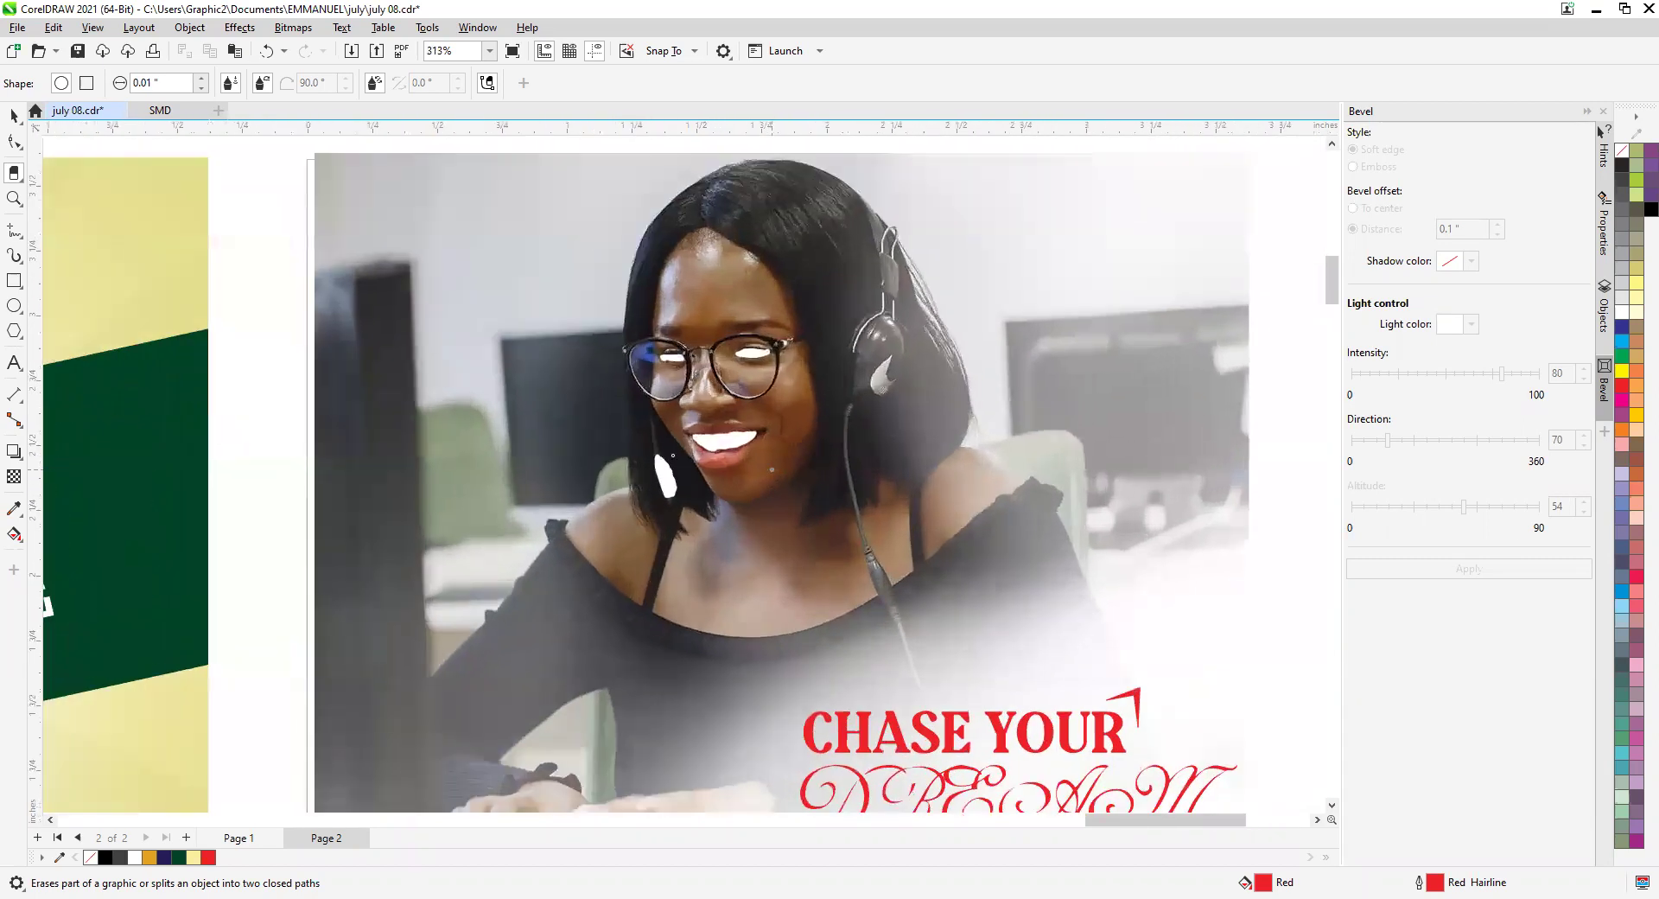
scroll(618, 442, down, 4)
scroll(792, 321, down, 4)
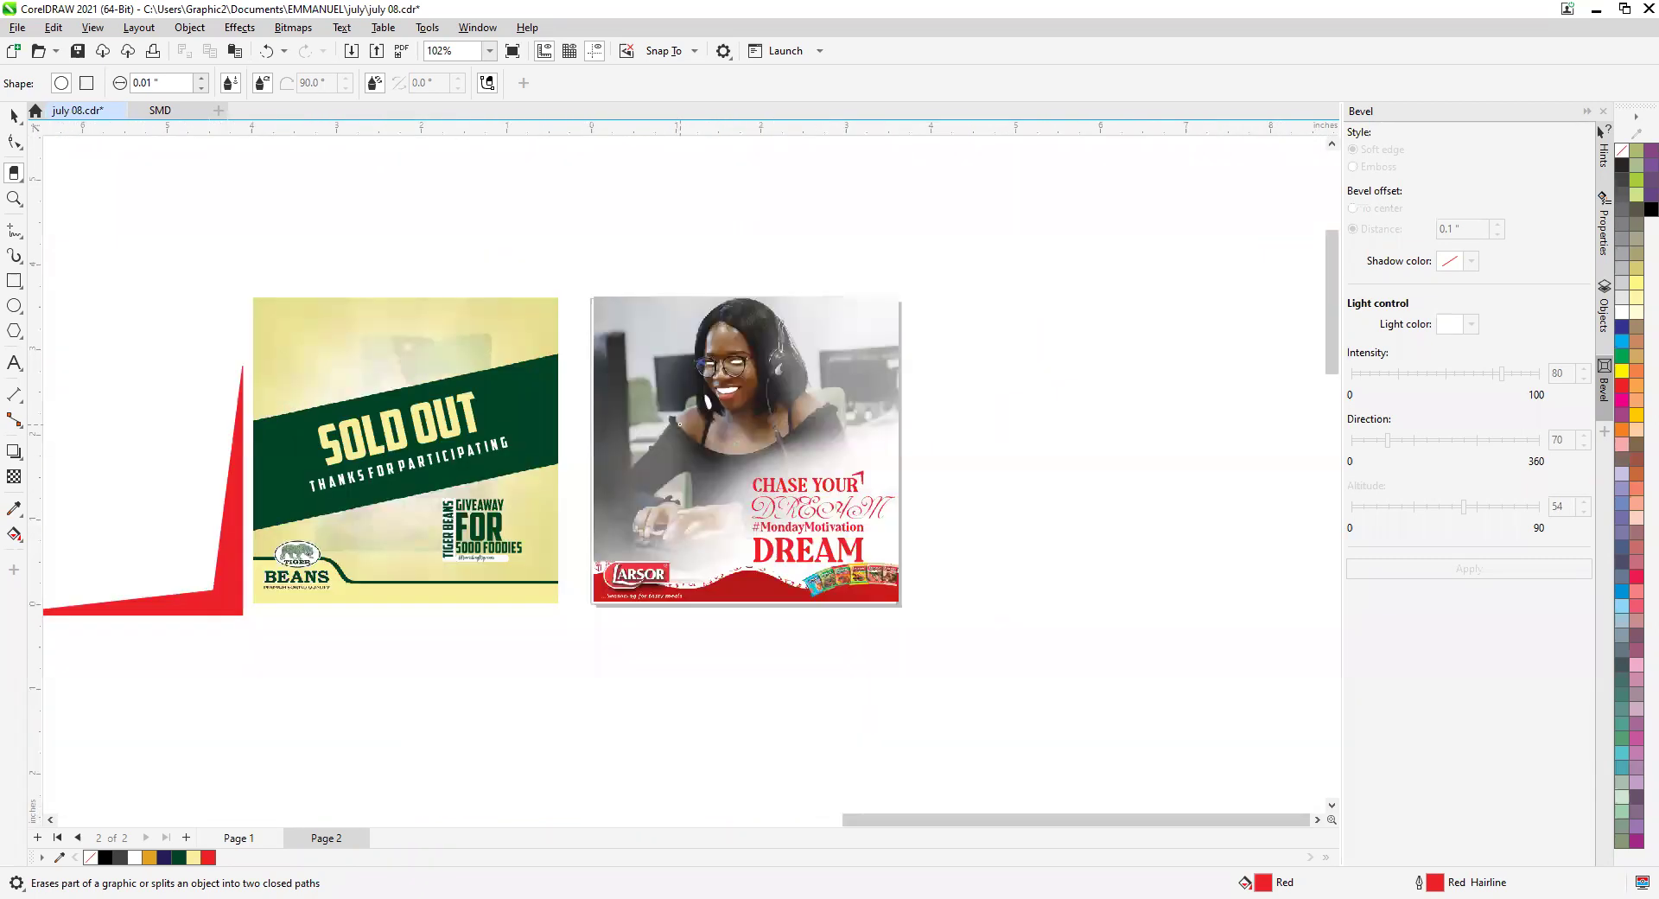
scroll(679, 423, up, 4)
scroll(773, 339, up, 3)
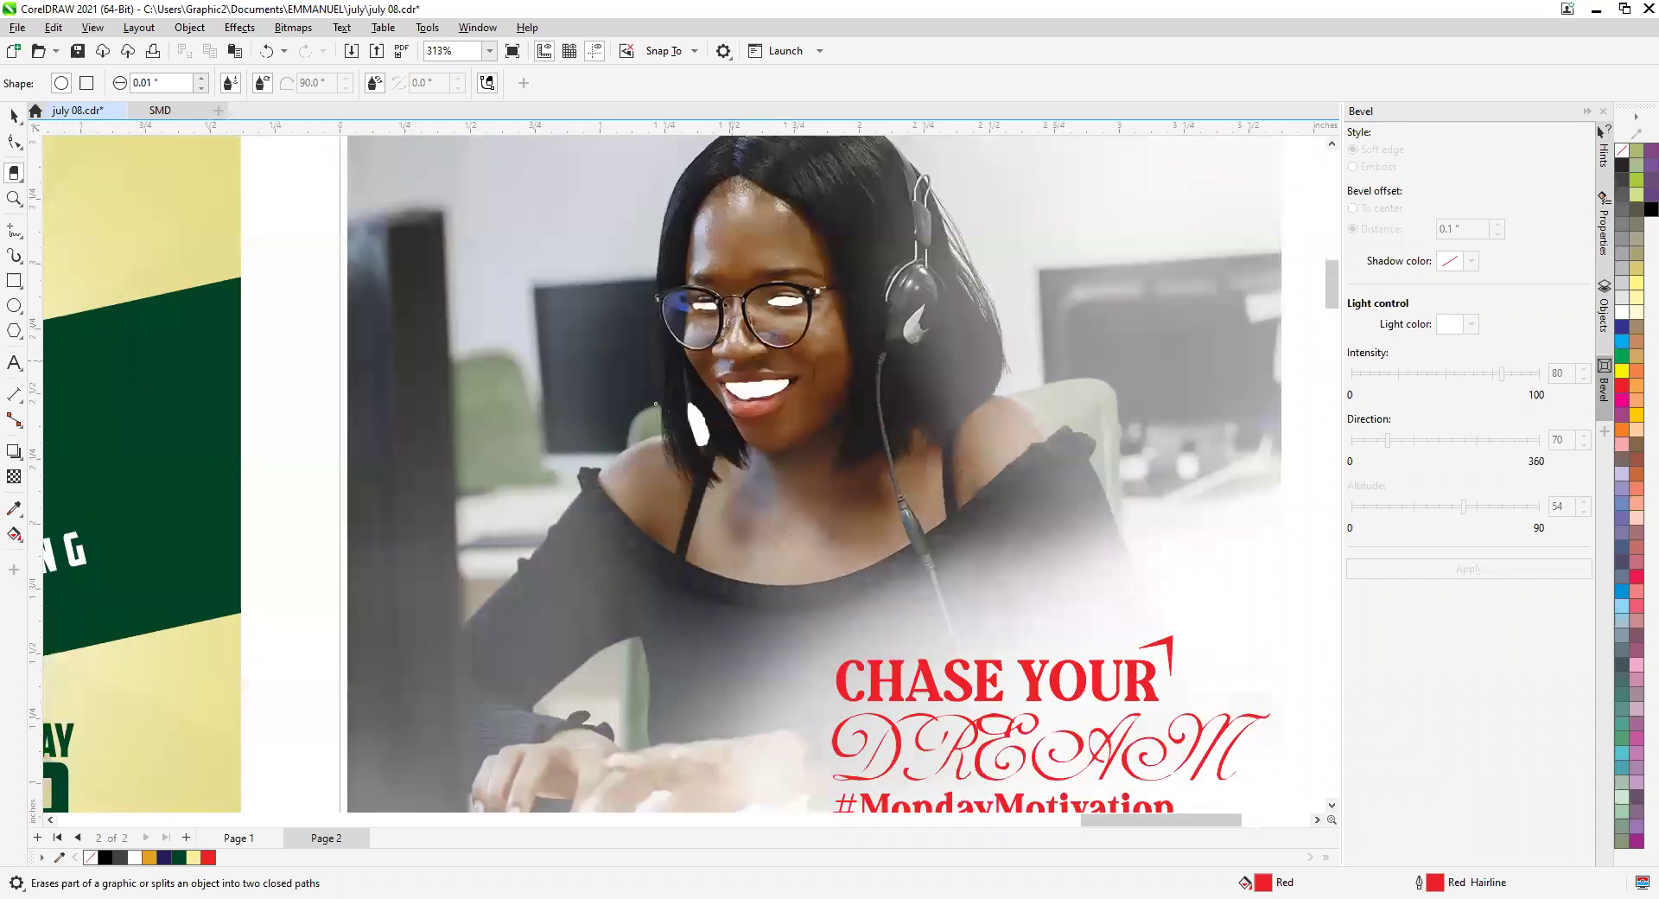
scroll(799, 381, up, 1)
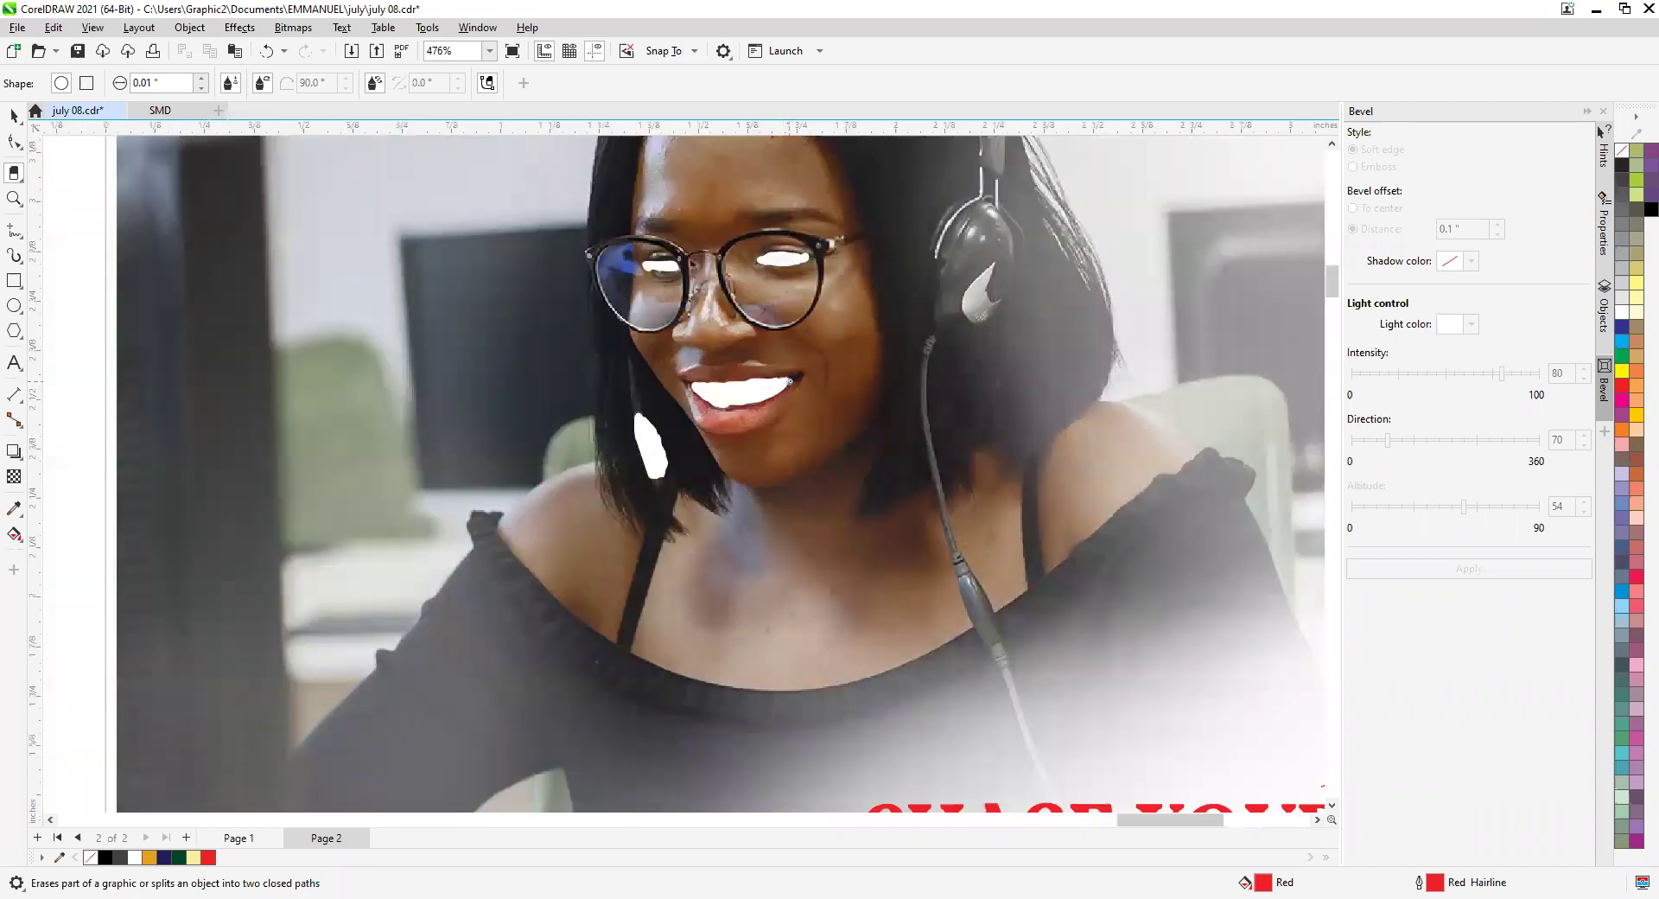
scroll(733, 388, down, 2)
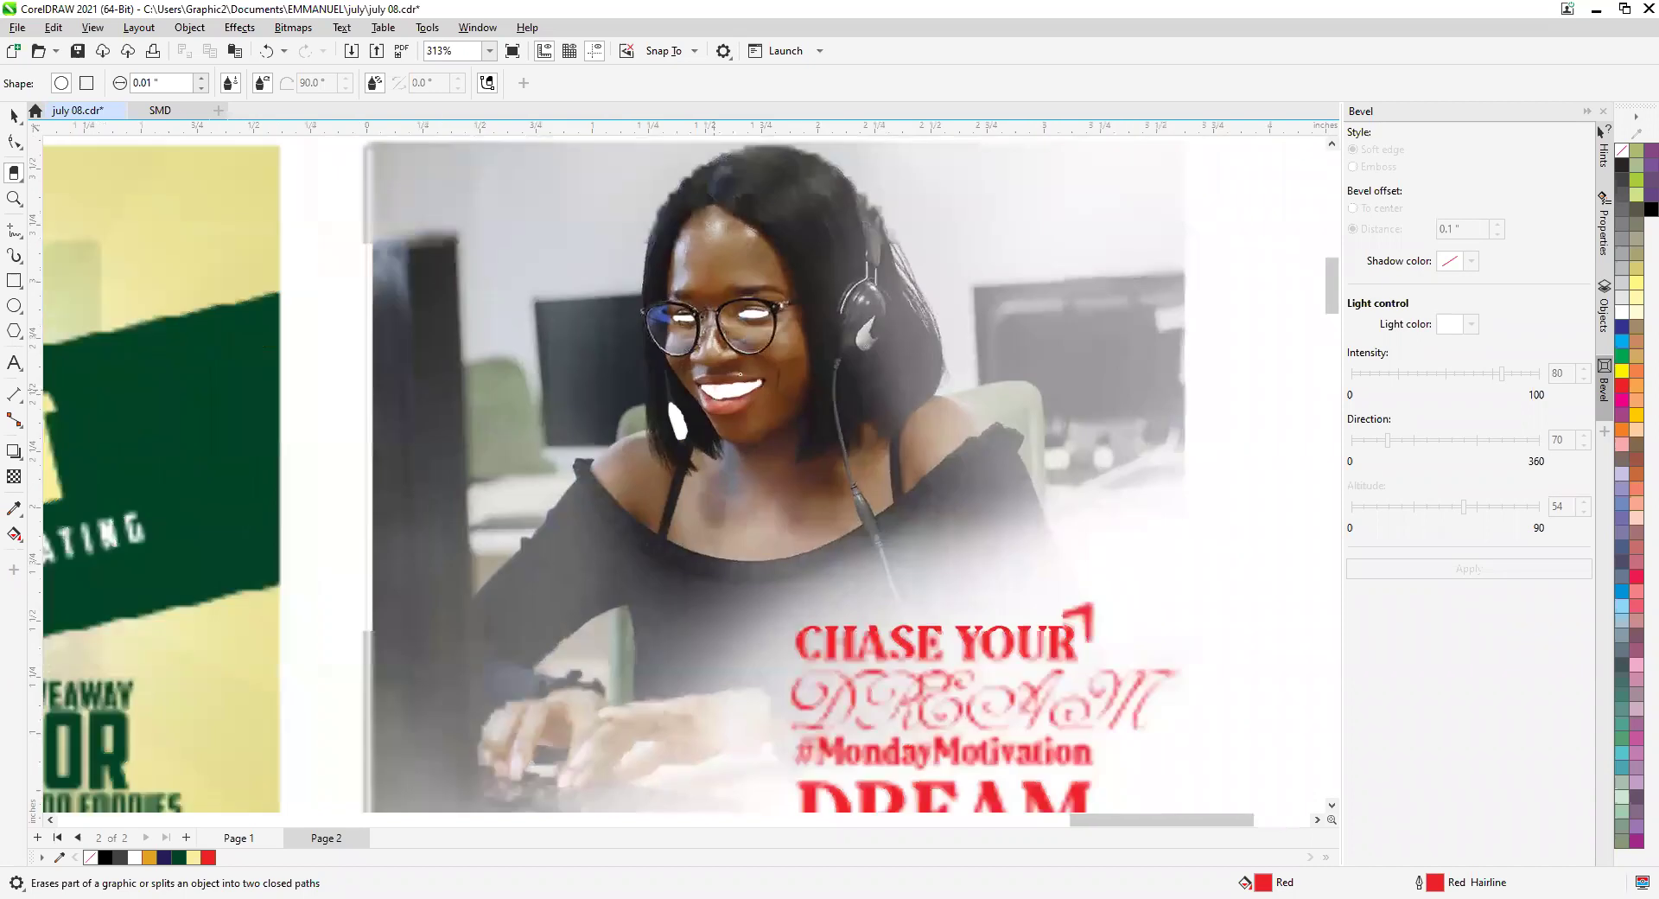
scroll(742, 364, up, 1)
scroll(760, 356, down, 1)
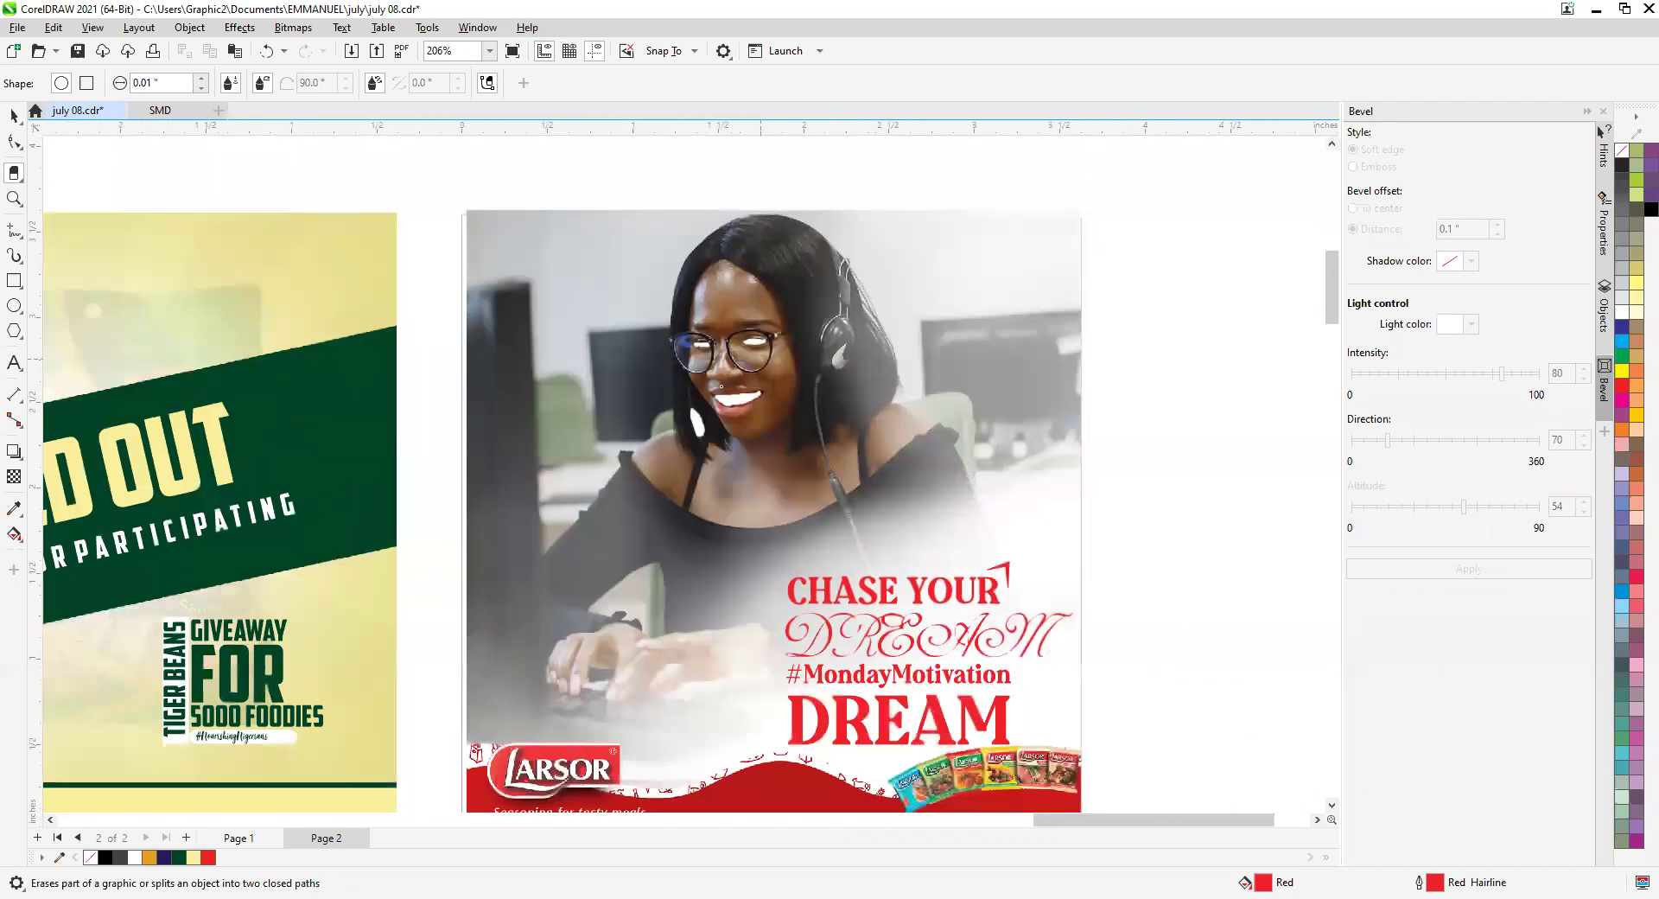
scroll(741, 386, down, 1)
scroll(695, 400, up, 1)
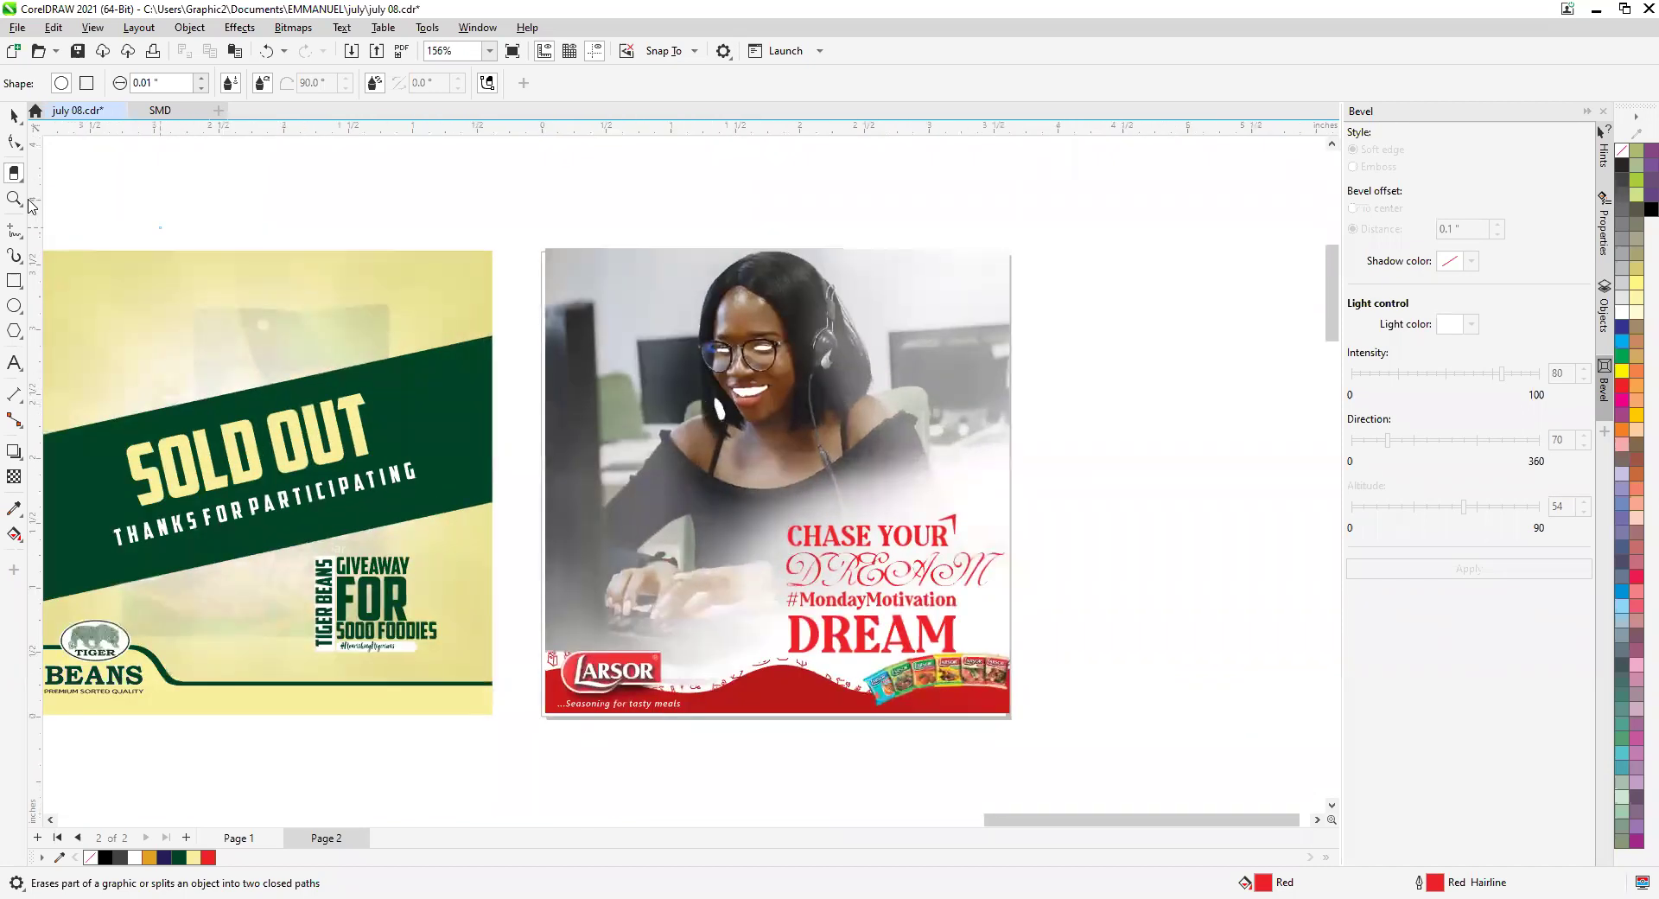
Inspect the erased areas of the woman's photo up close, then compare both flyers with the red shapes around them.
click(14, 115)
scroll(500, 311, down, 1)
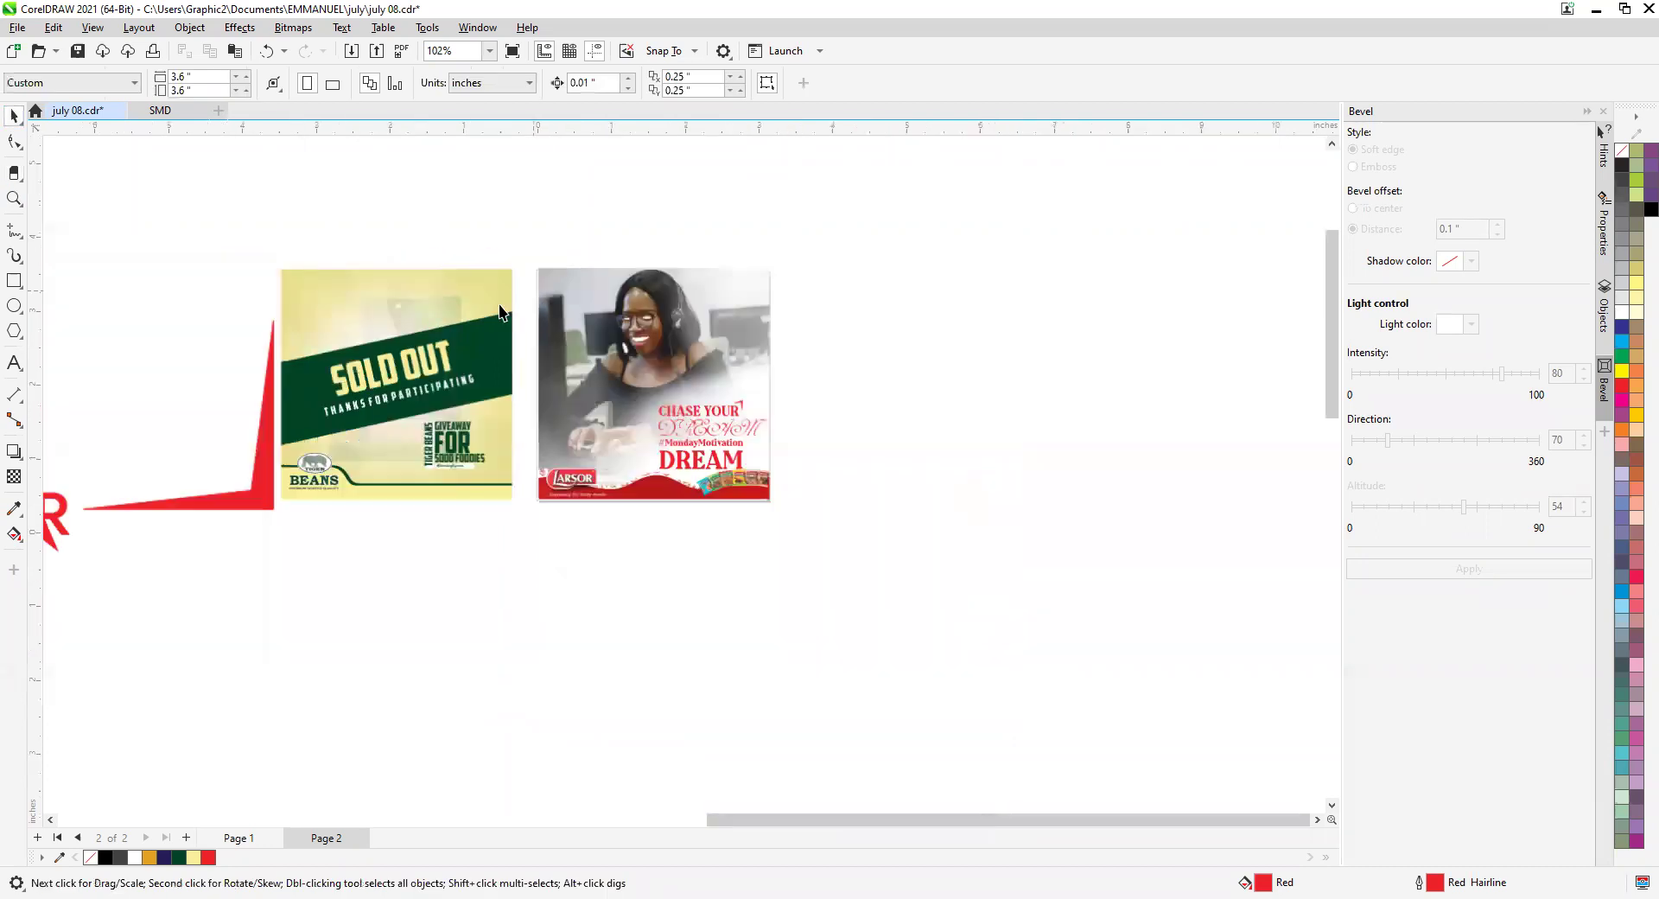
scroll(381, 416, down, 1)
scroll(667, 440, down, 1)
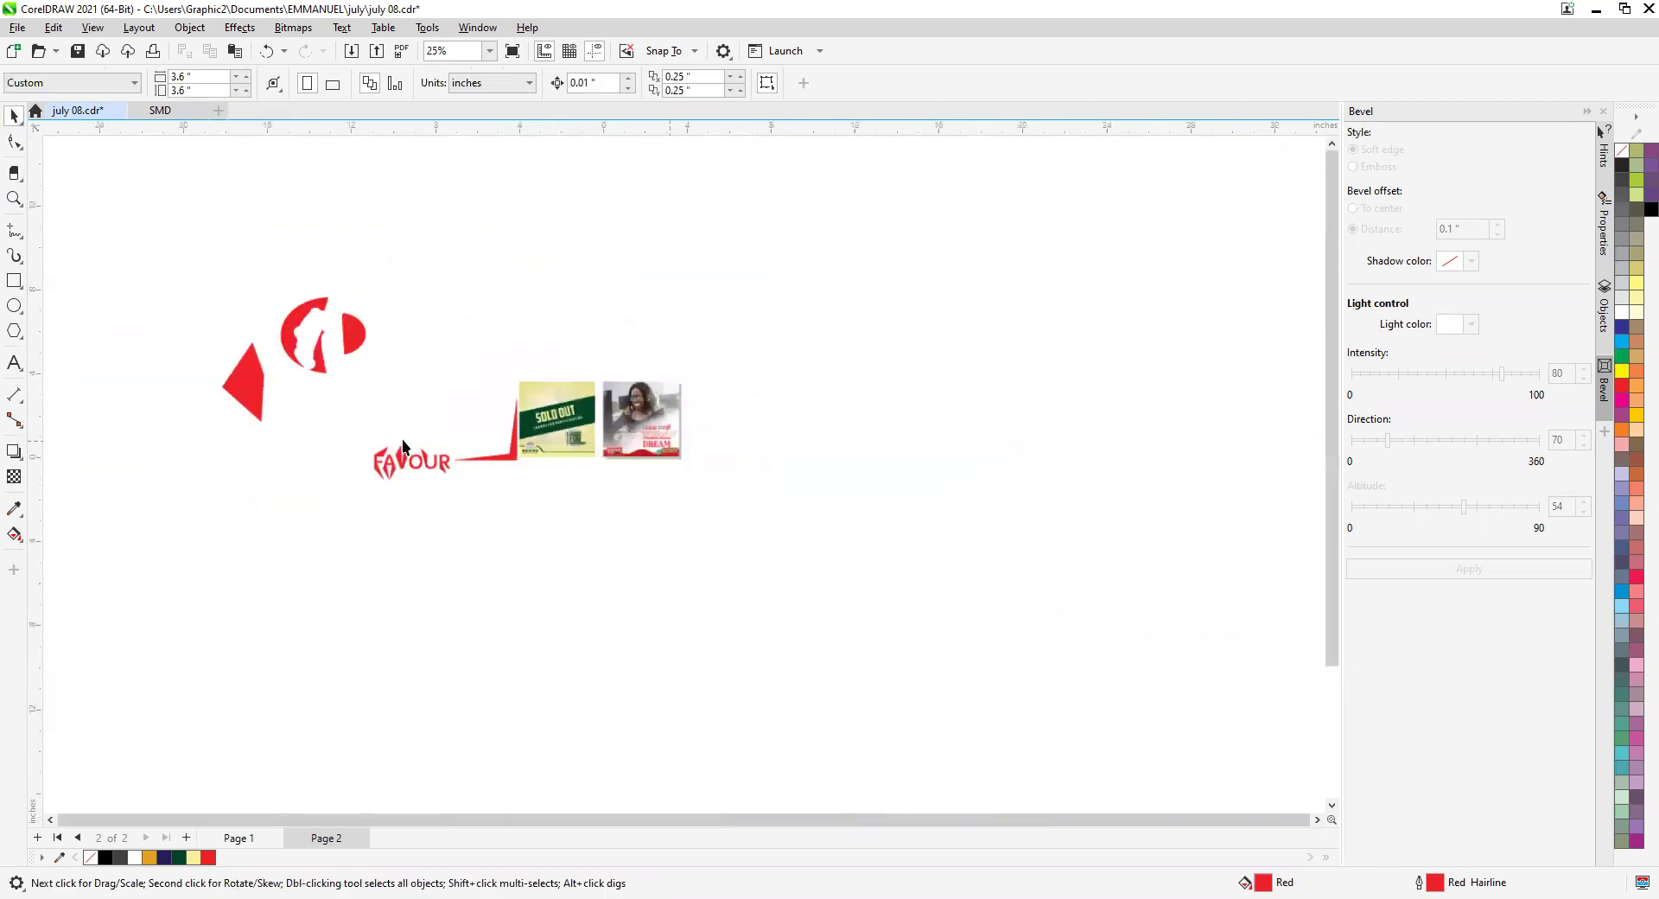
scroll(521, 418, up, 1)
scroll(540, 425, up, 2)
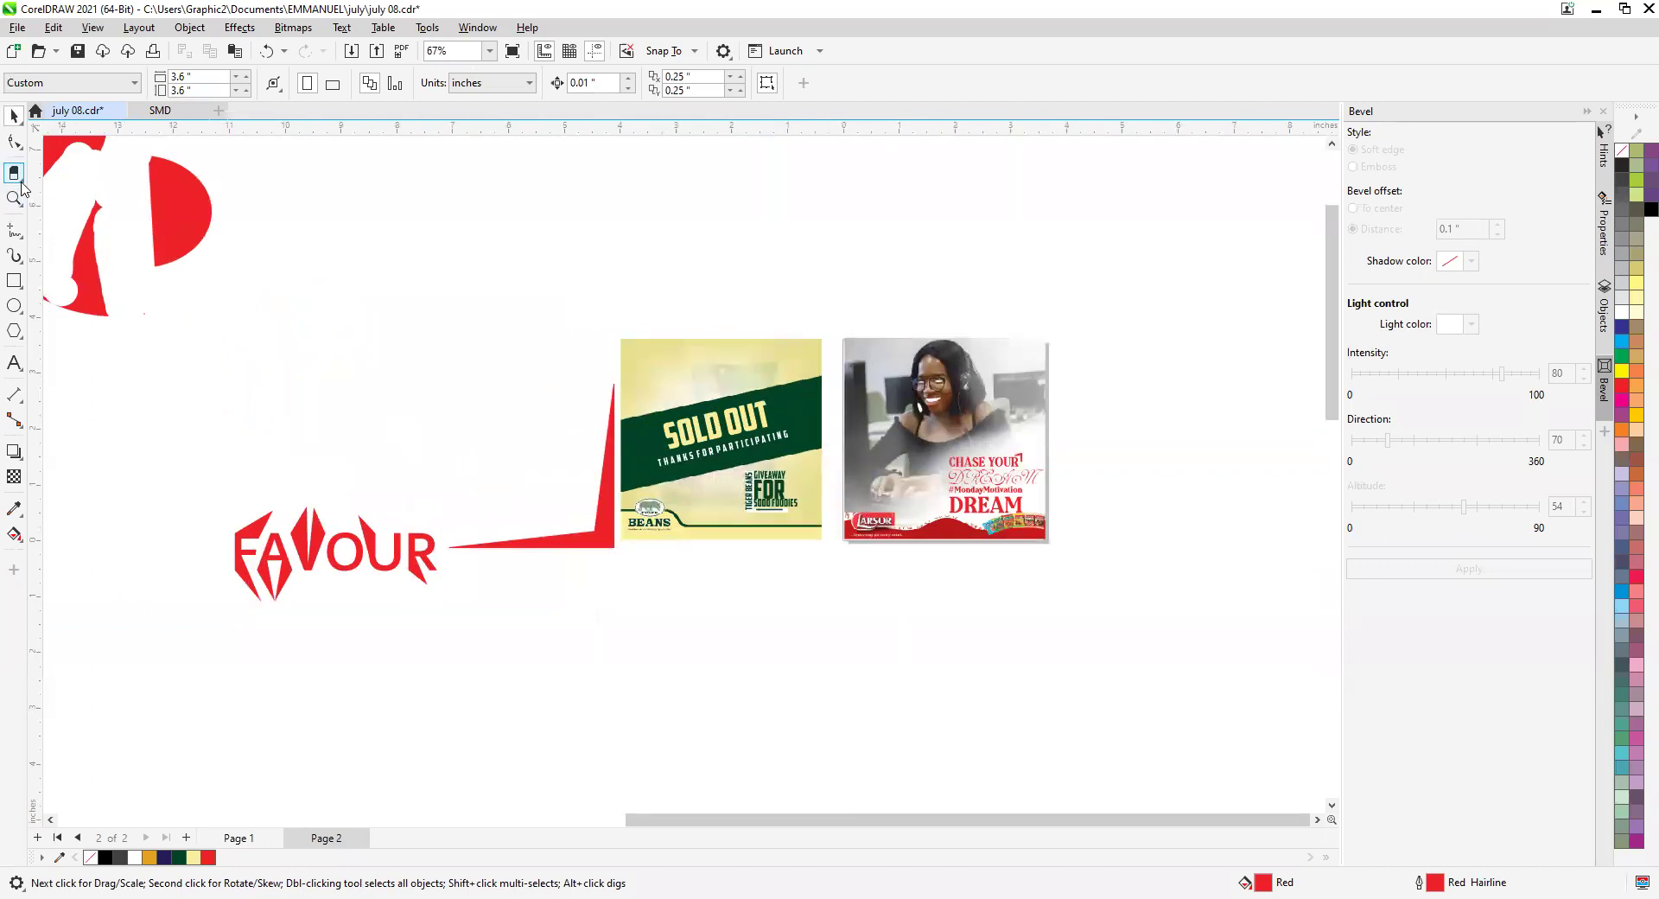
click(22, 183)
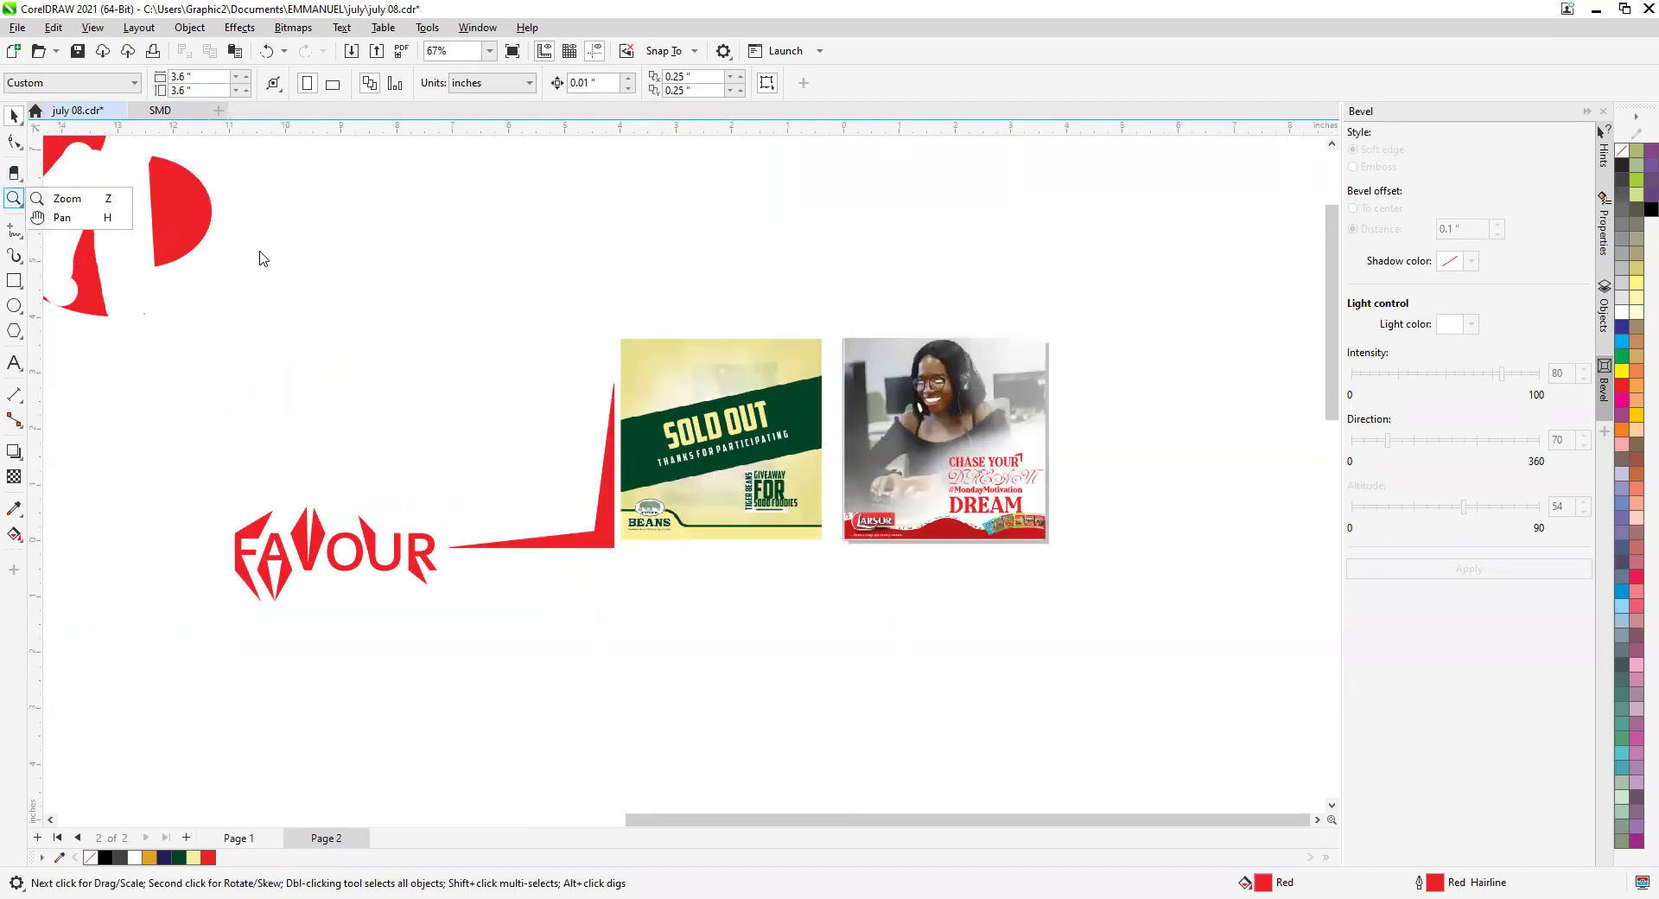
scroll(320, 309, down, 4)
scroll(568, 380, up, 6)
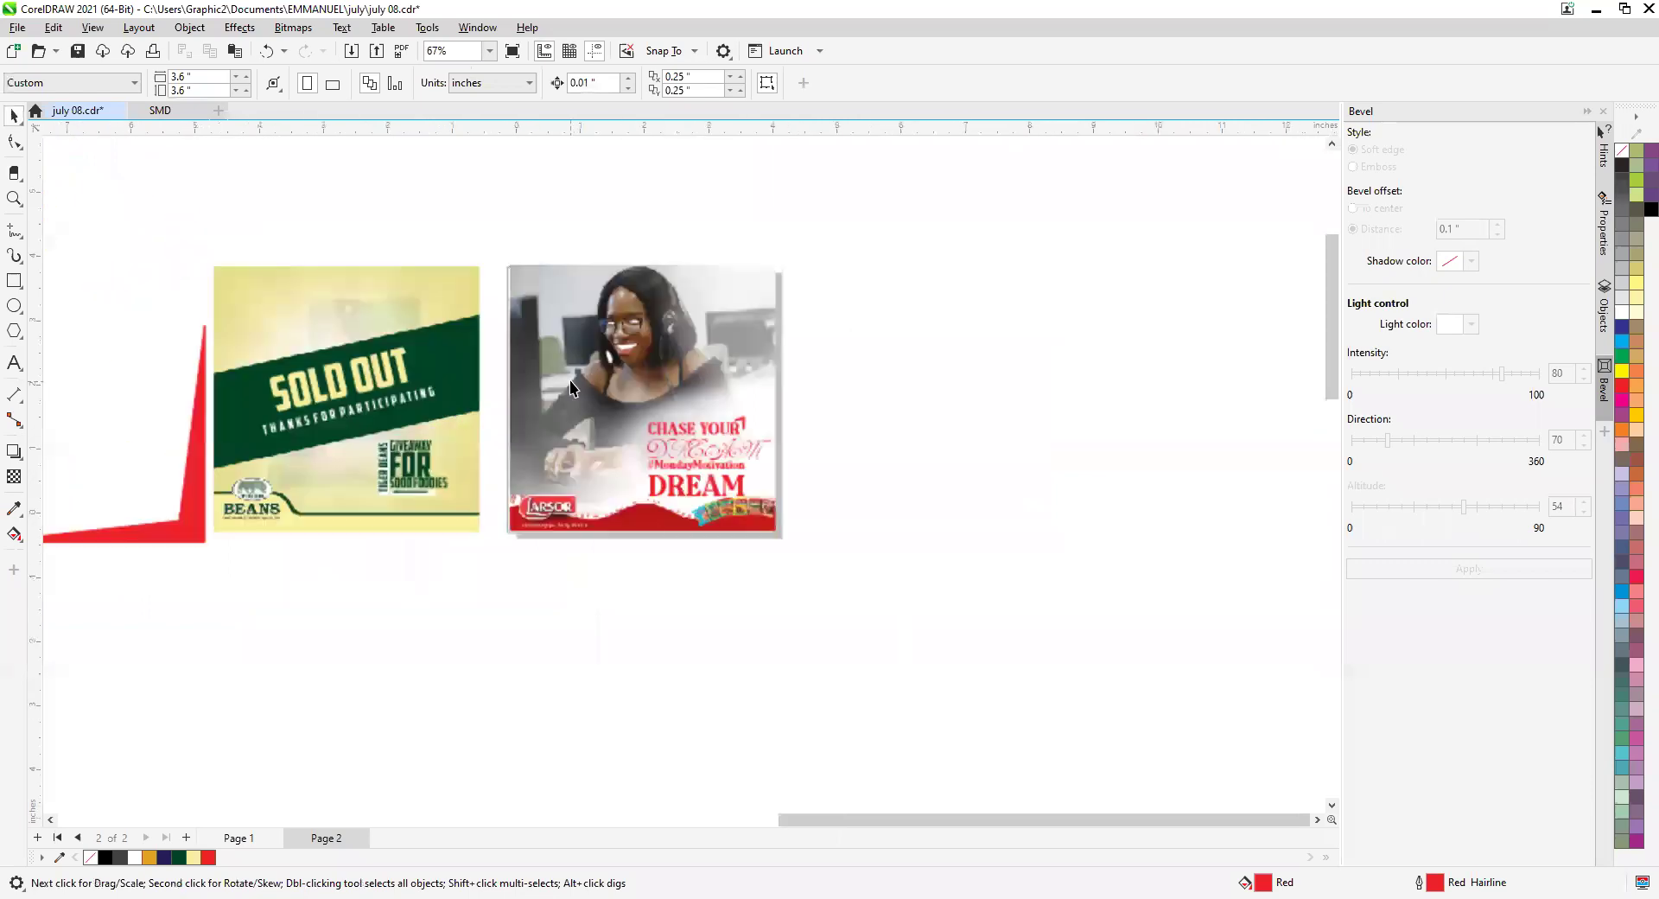
scroll(568, 381, up, 5)
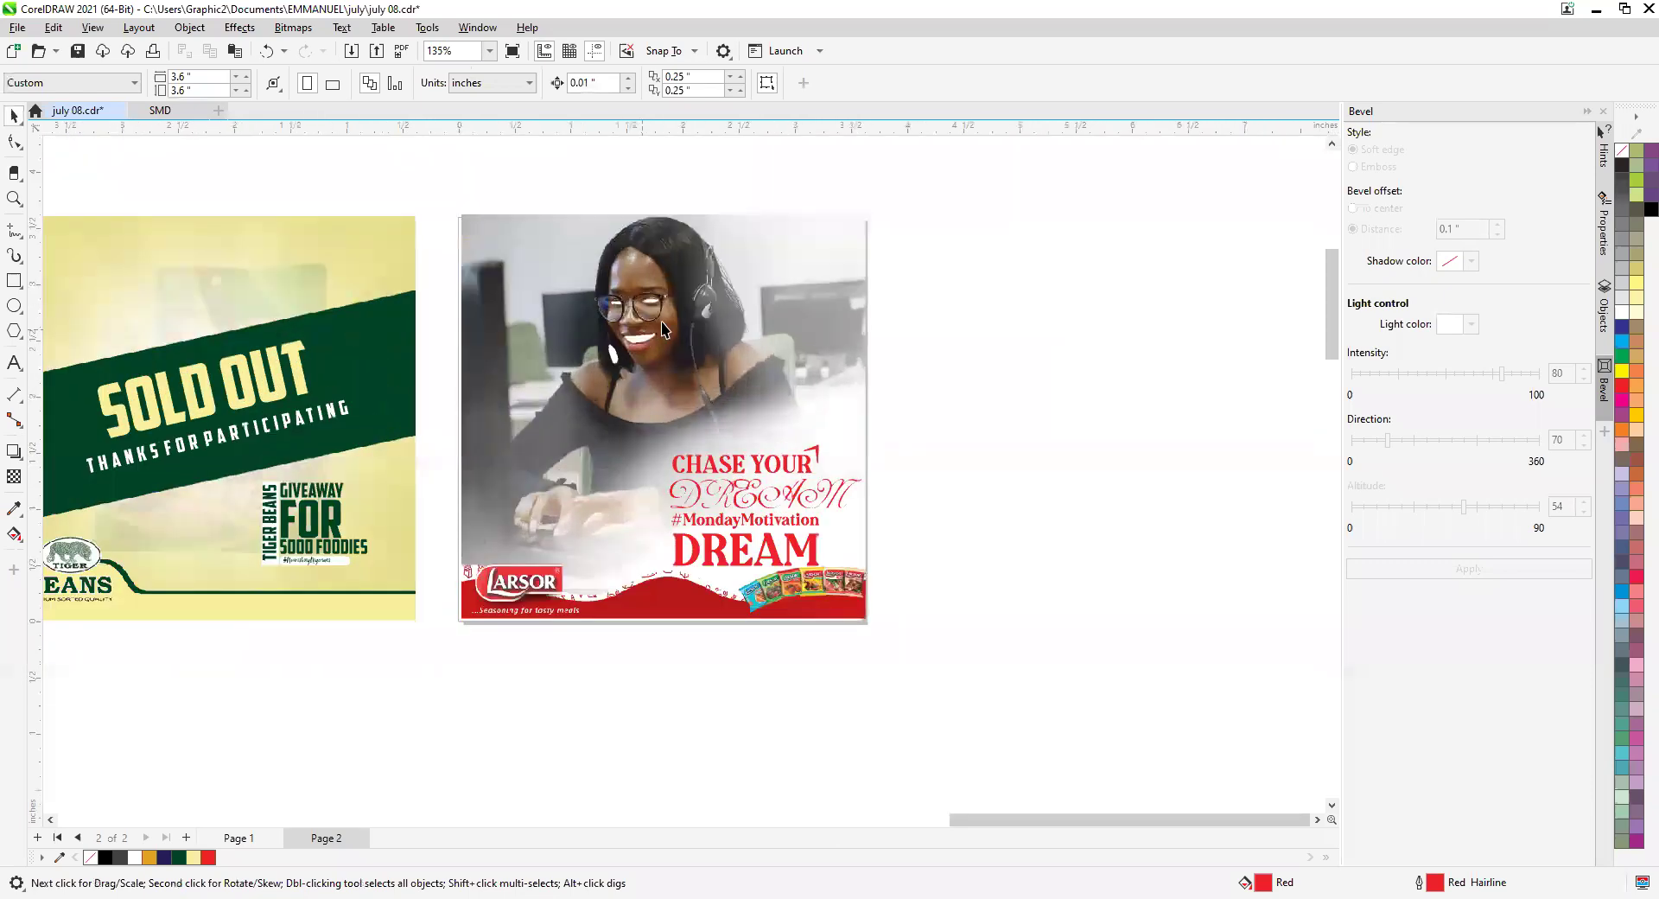
scroll(631, 337, up, 1)
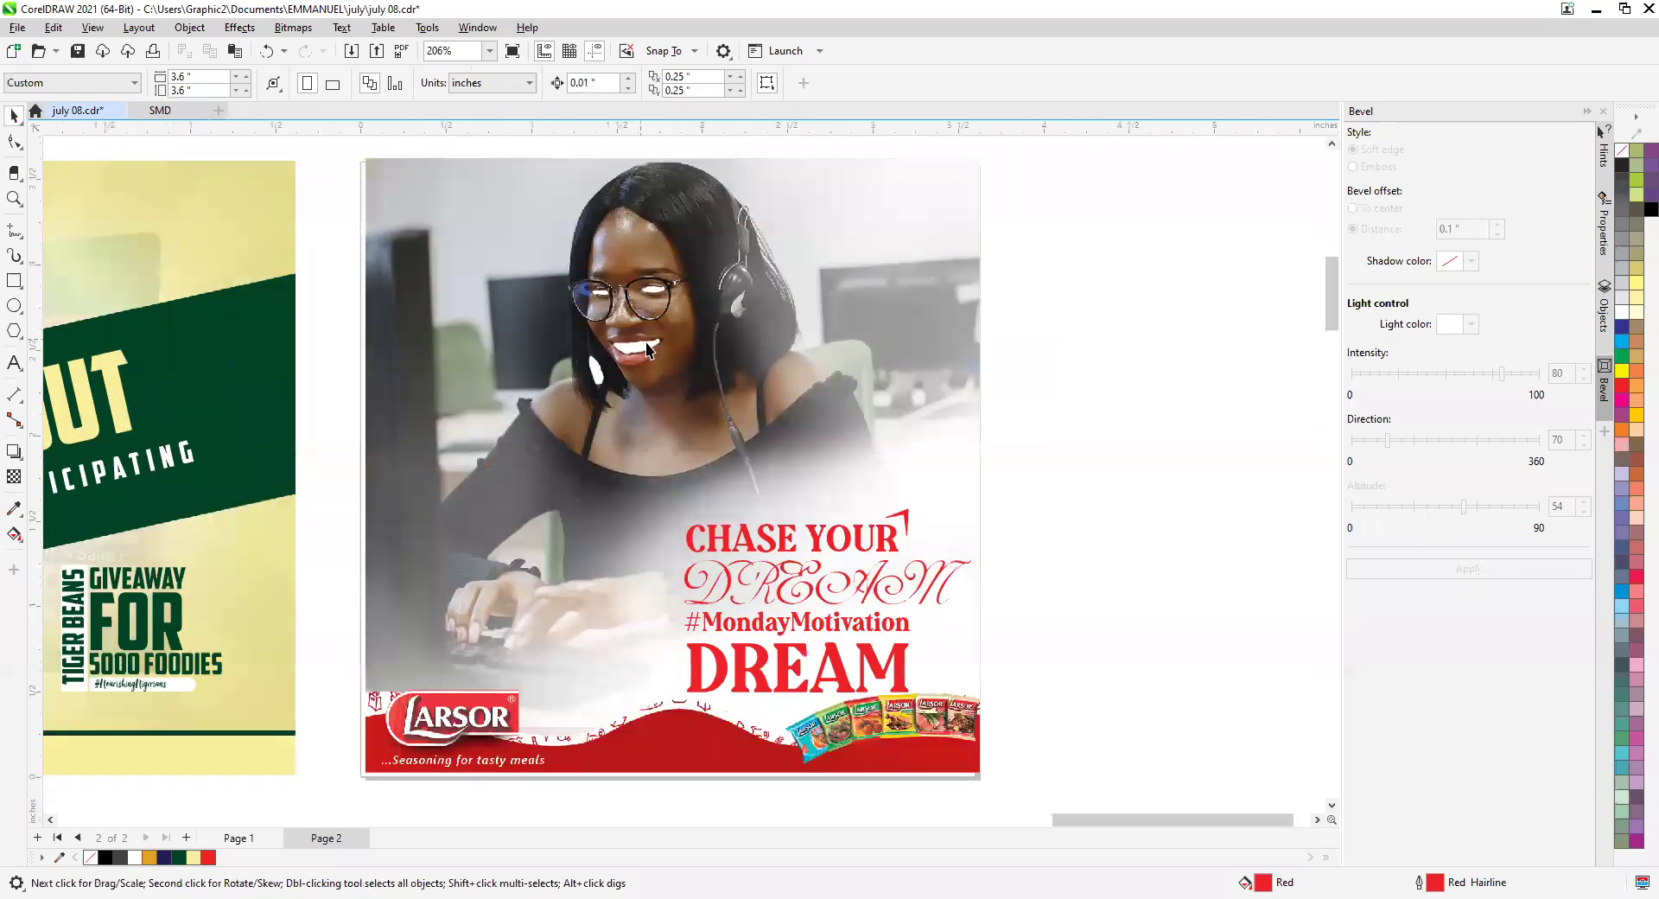
scroll(587, 306, up, 1)
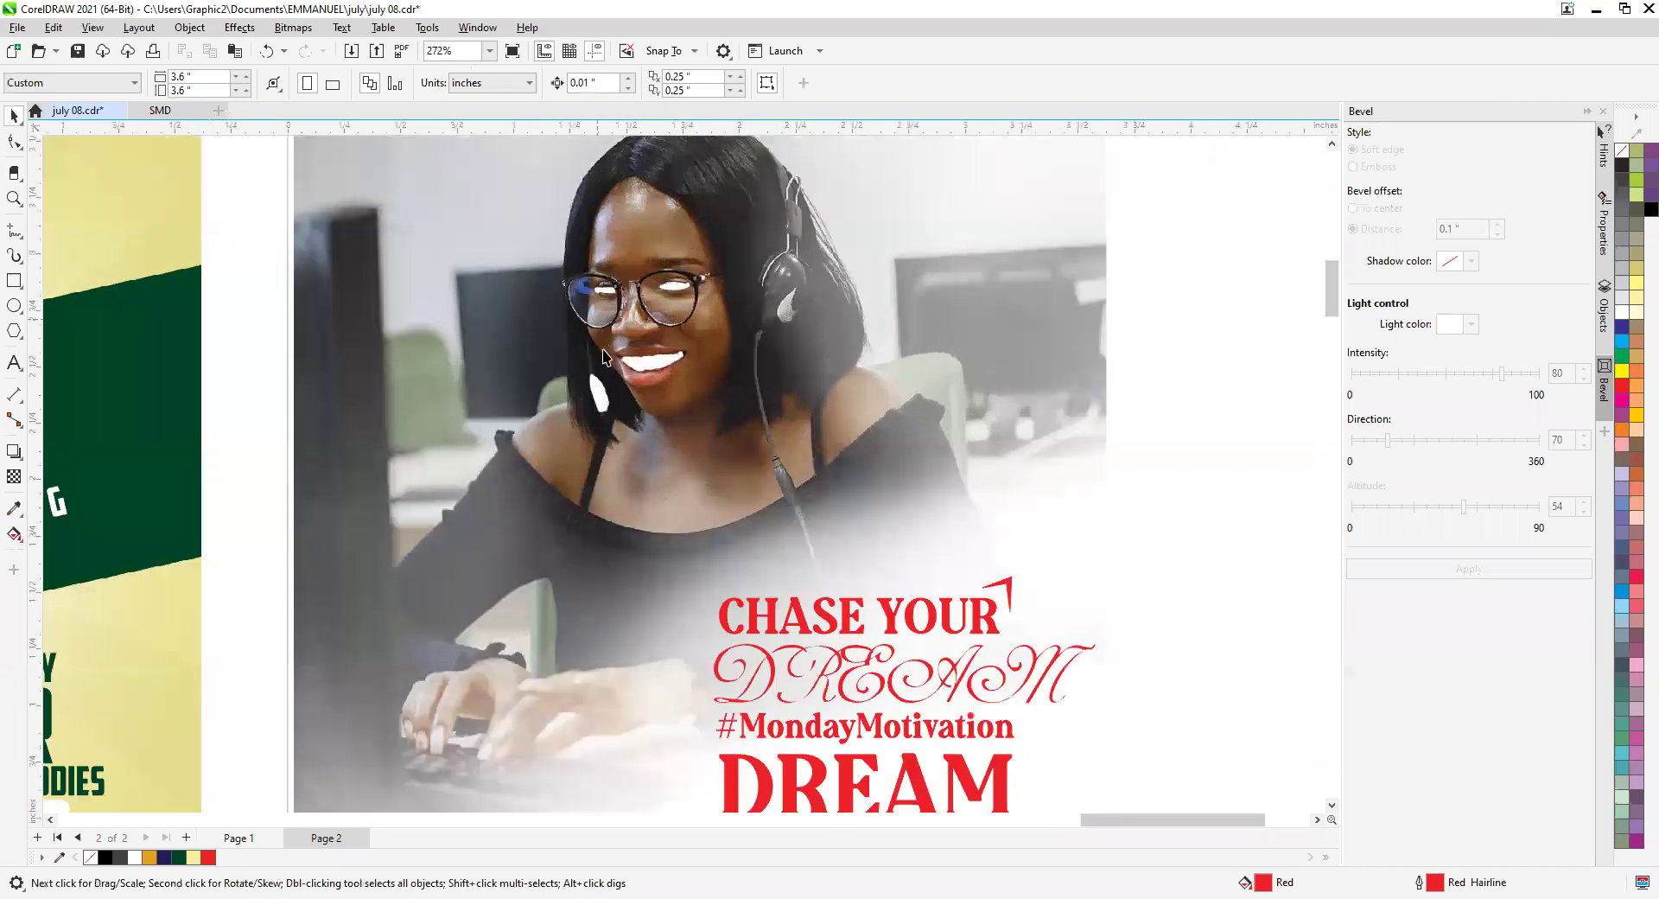
scroll(668, 351, down, 6)
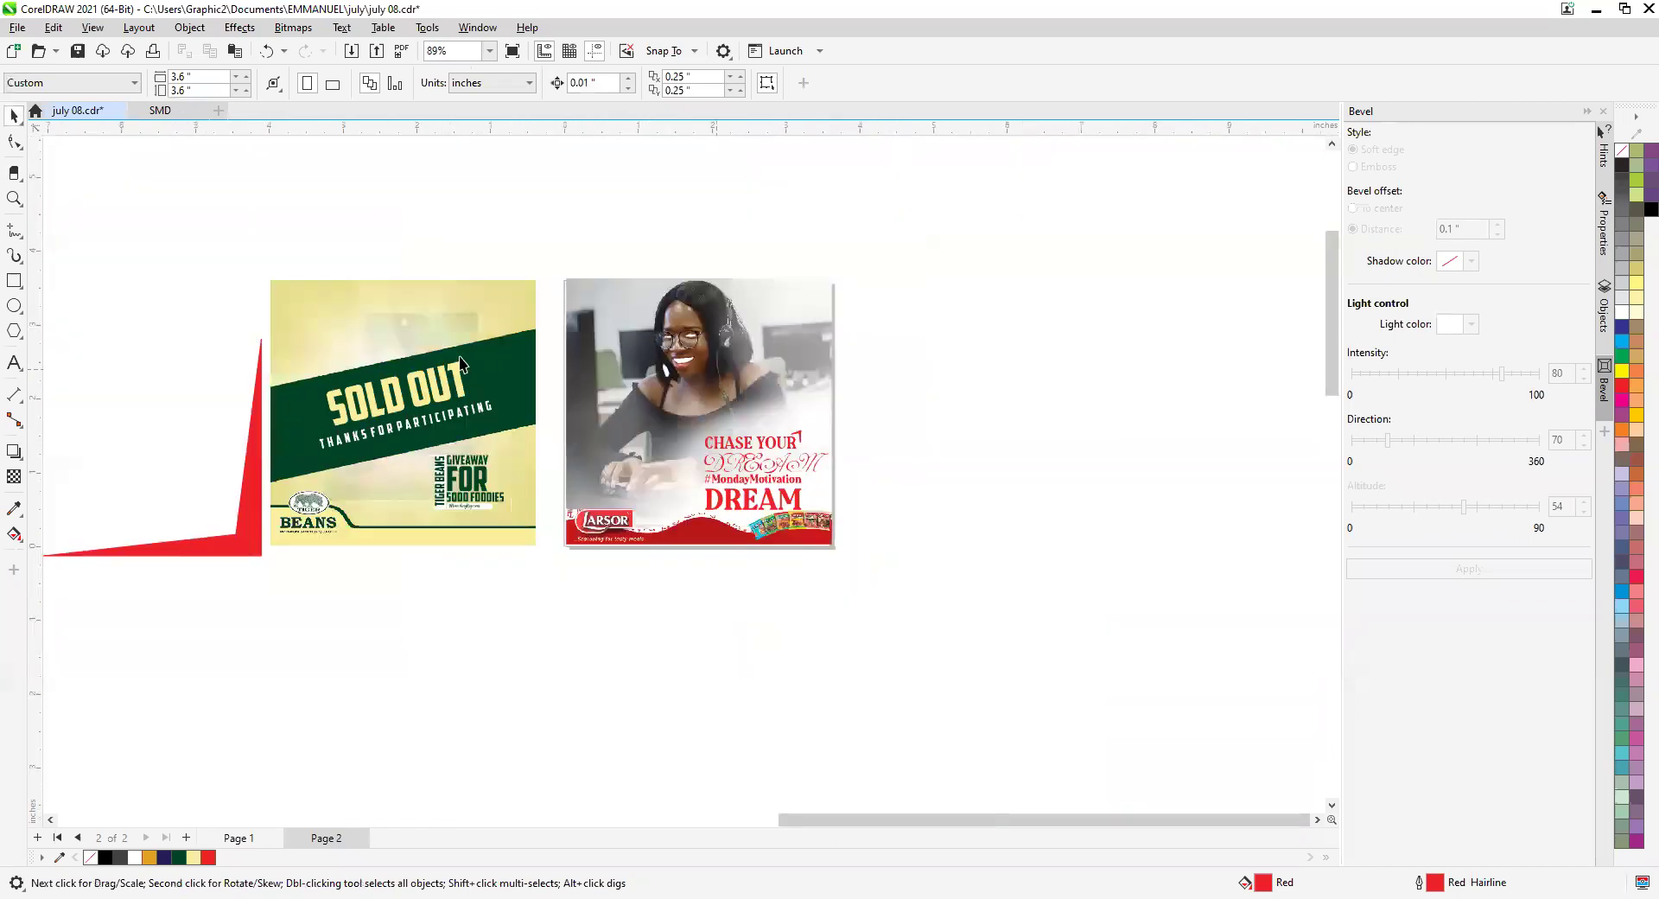
scroll(173, 333, up, 3)
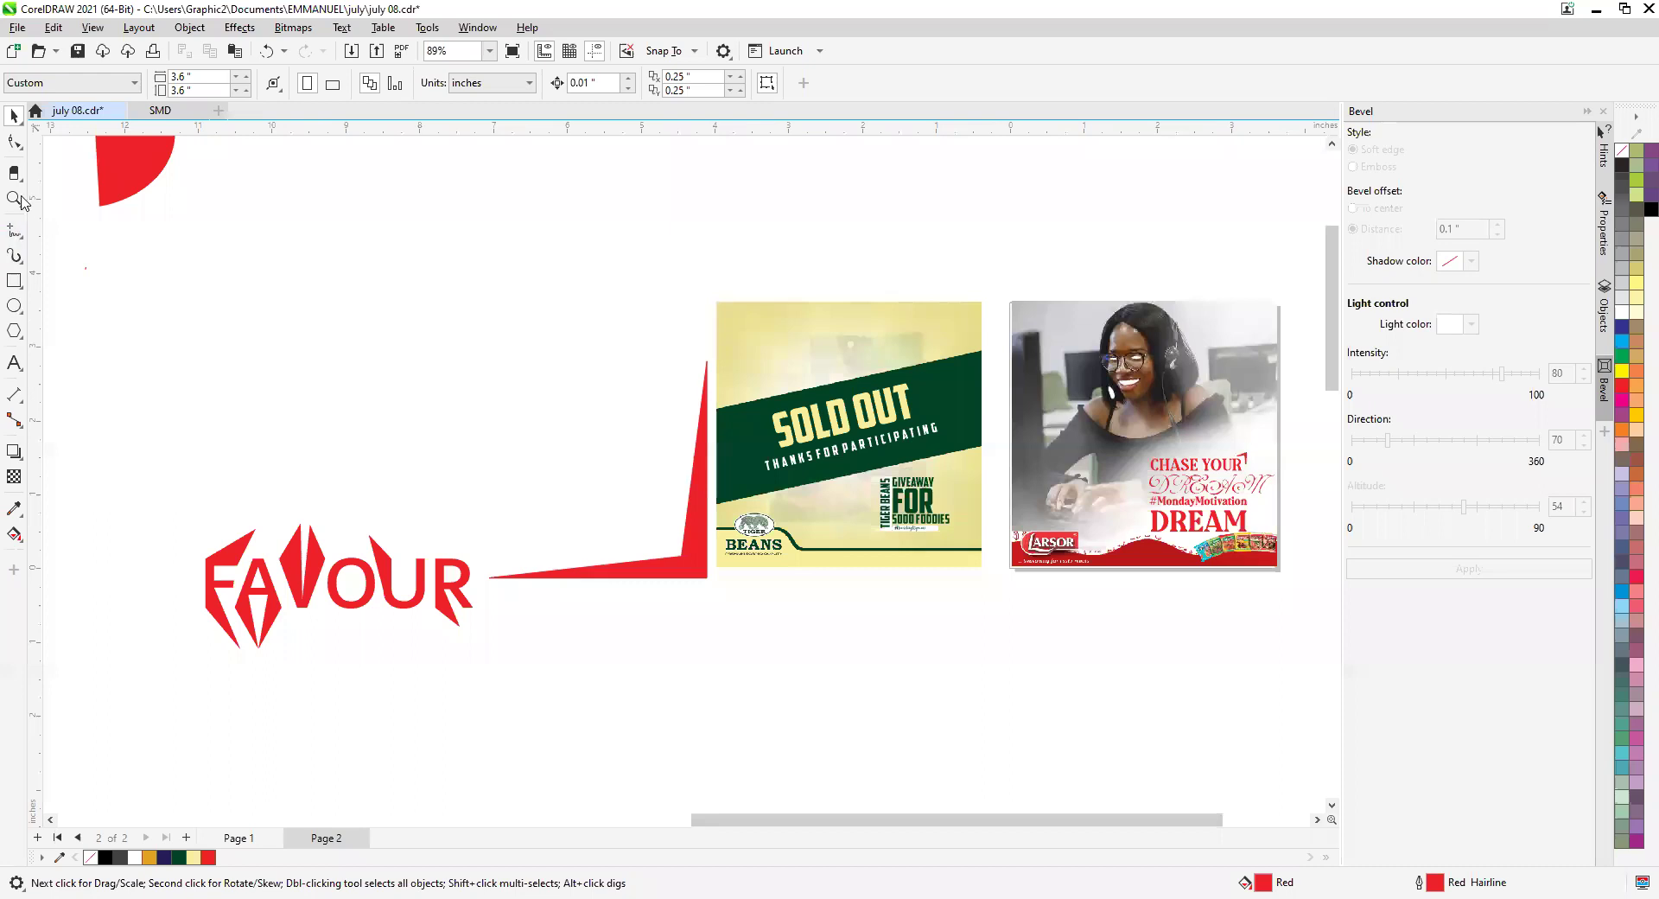
Activate the Zoom tool and view the flyers, the FAVOUR text and the red shapes at several magnifications.
click(23, 205)
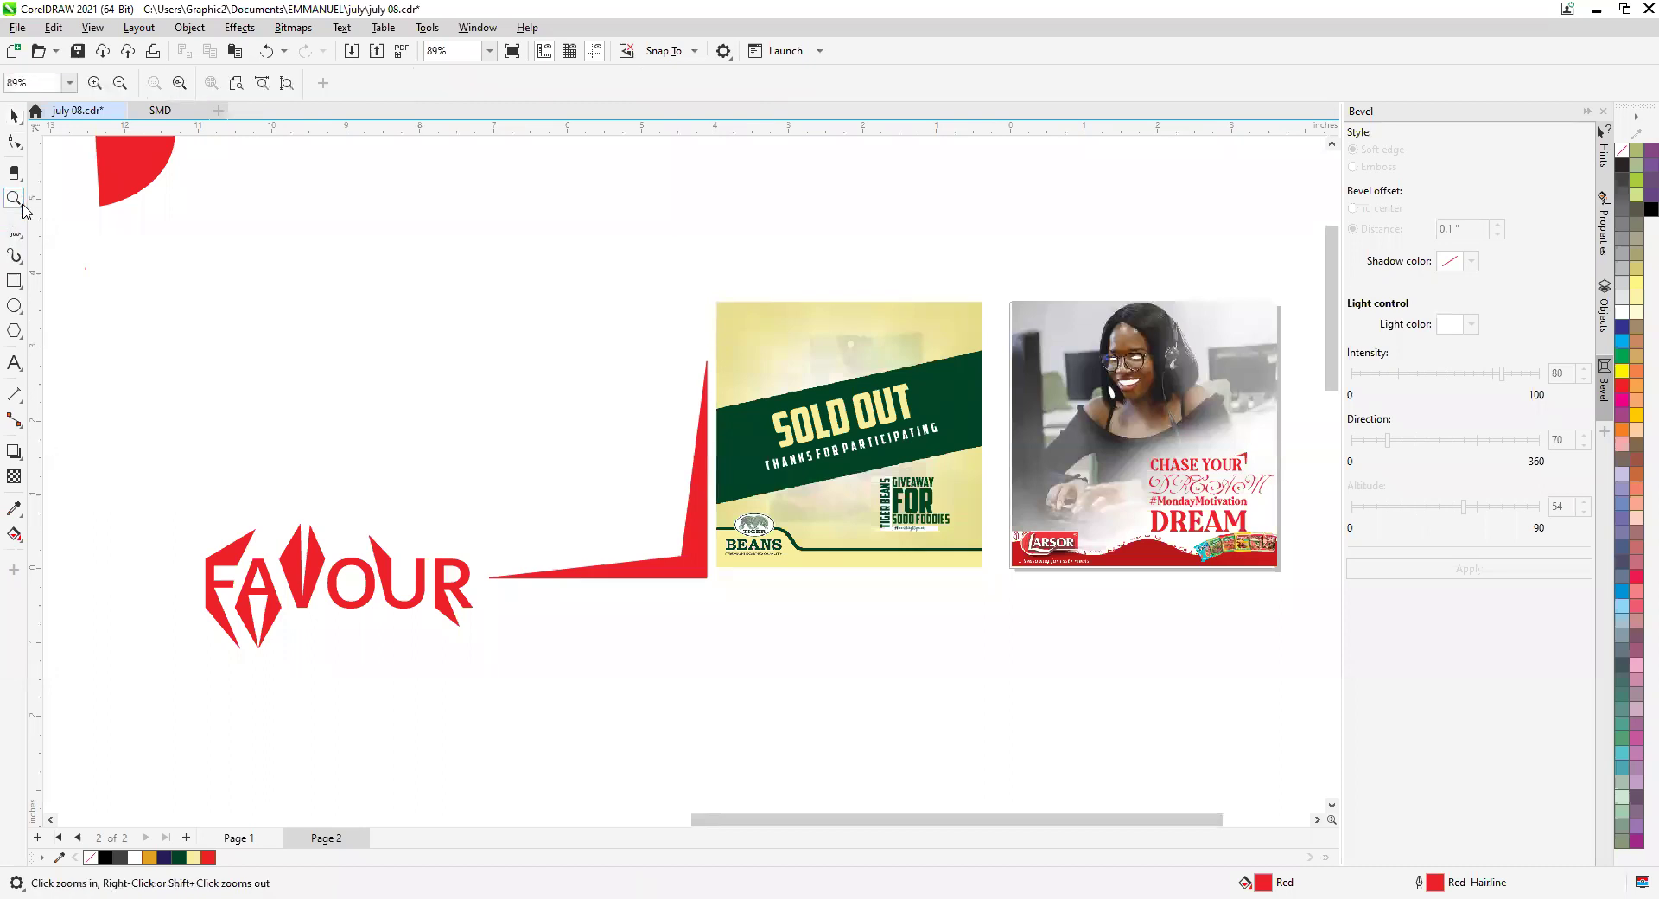
click(23, 213)
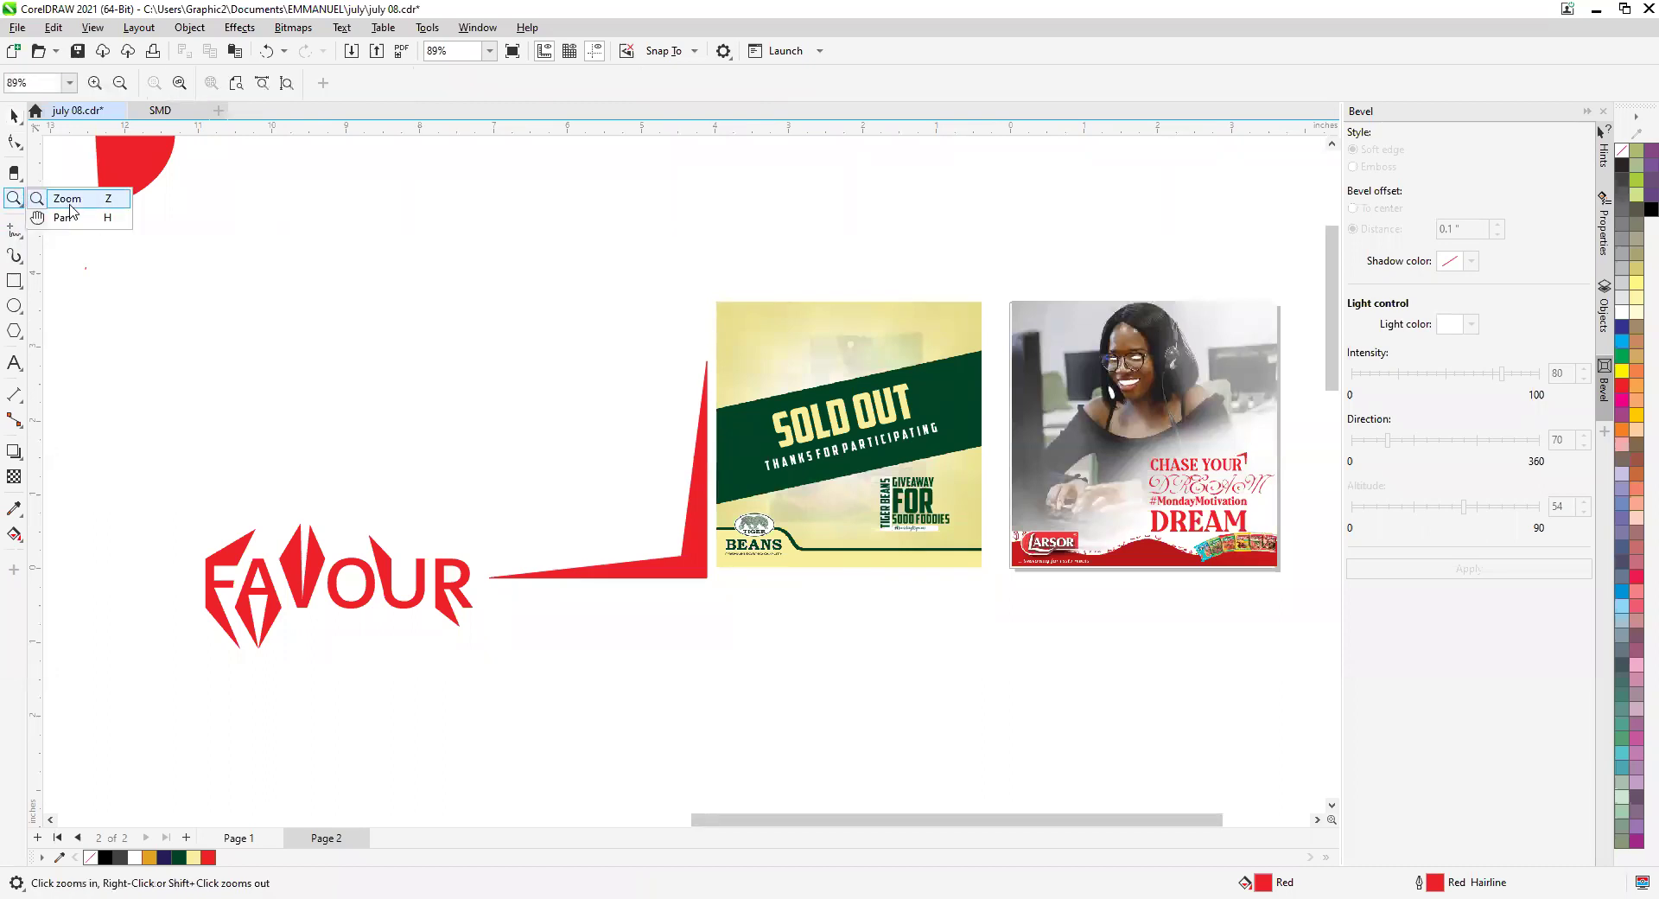
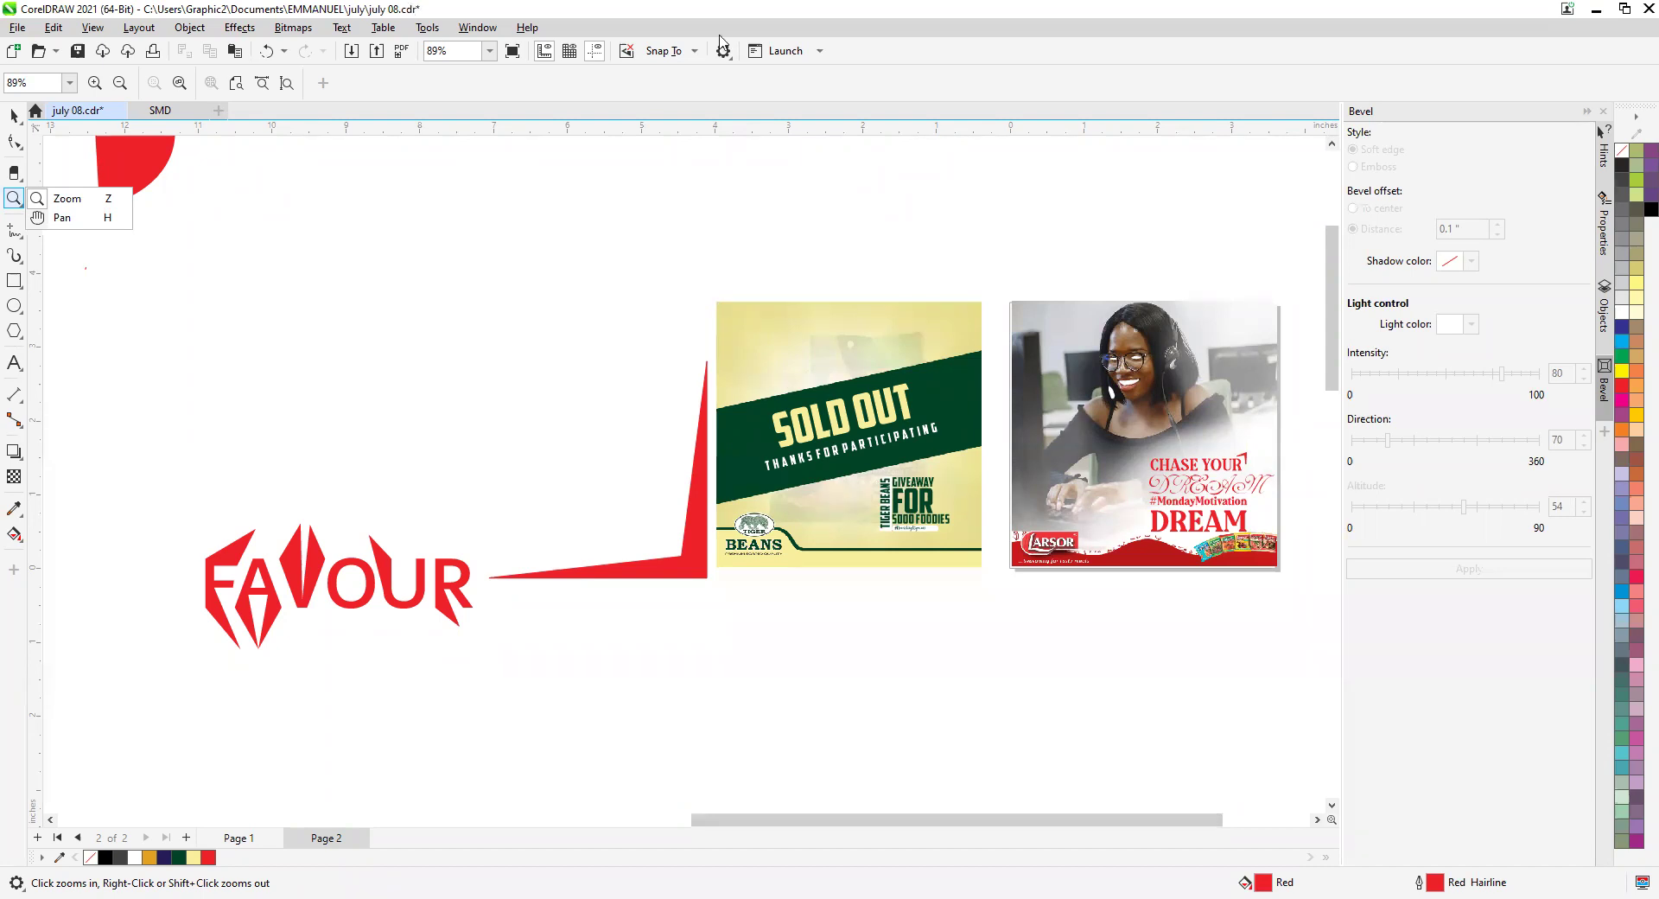
key(alt+Tab)
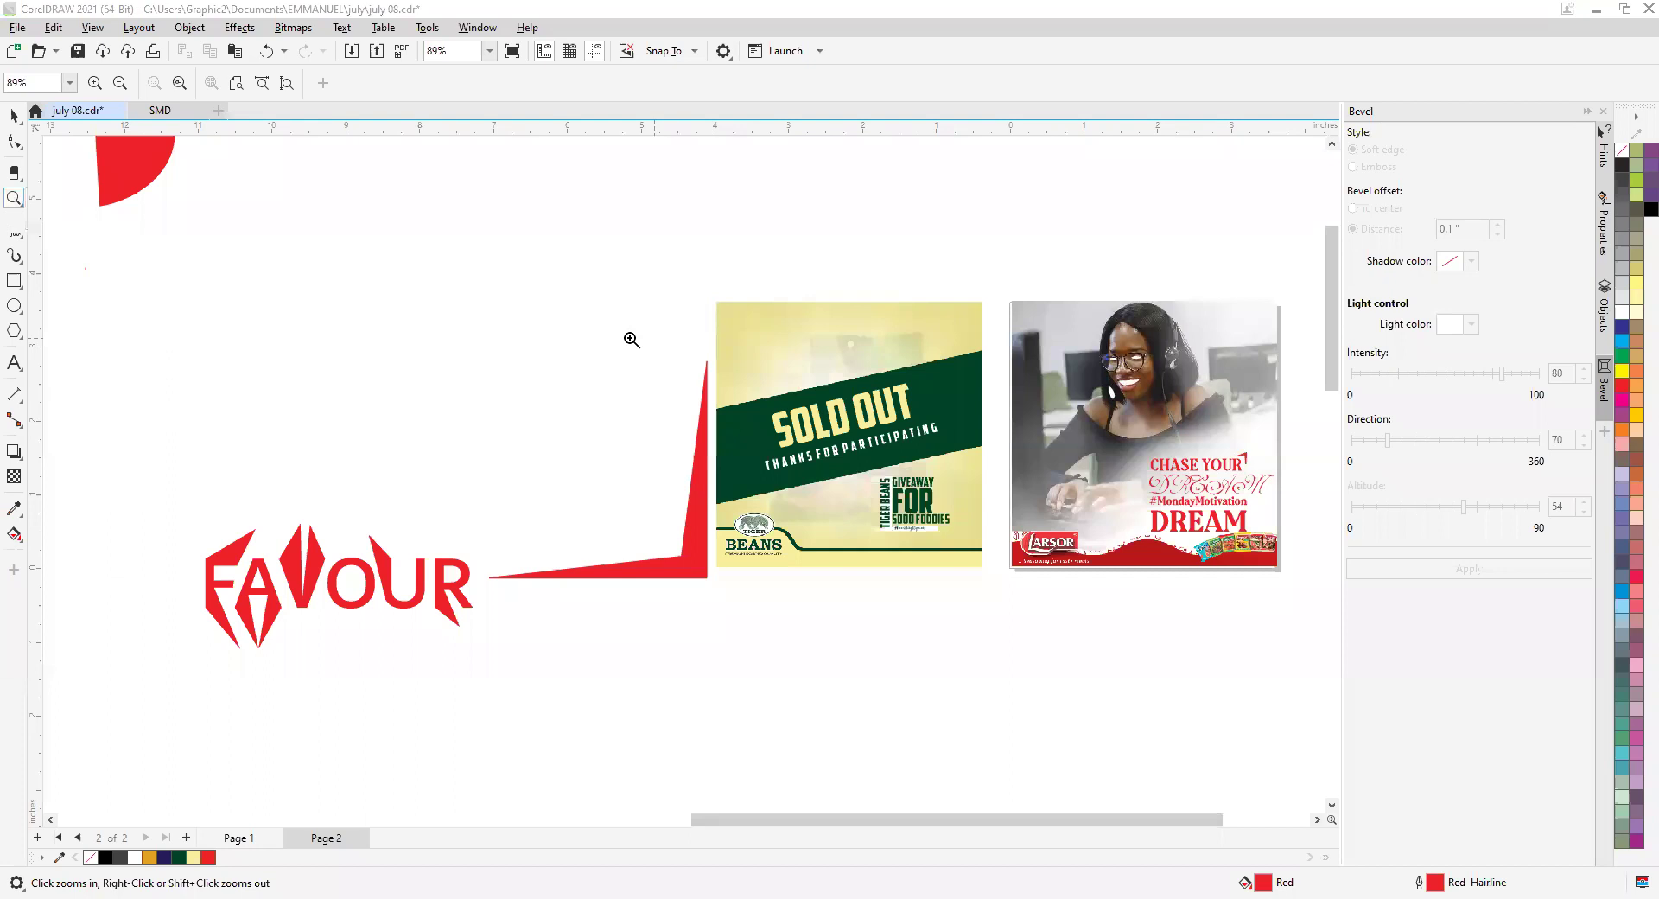
scroll(751, 404, down, 5)
scroll(629, 518, up, 1)
scroll(625, 517, down, 6)
scroll(553, 539, up, 7)
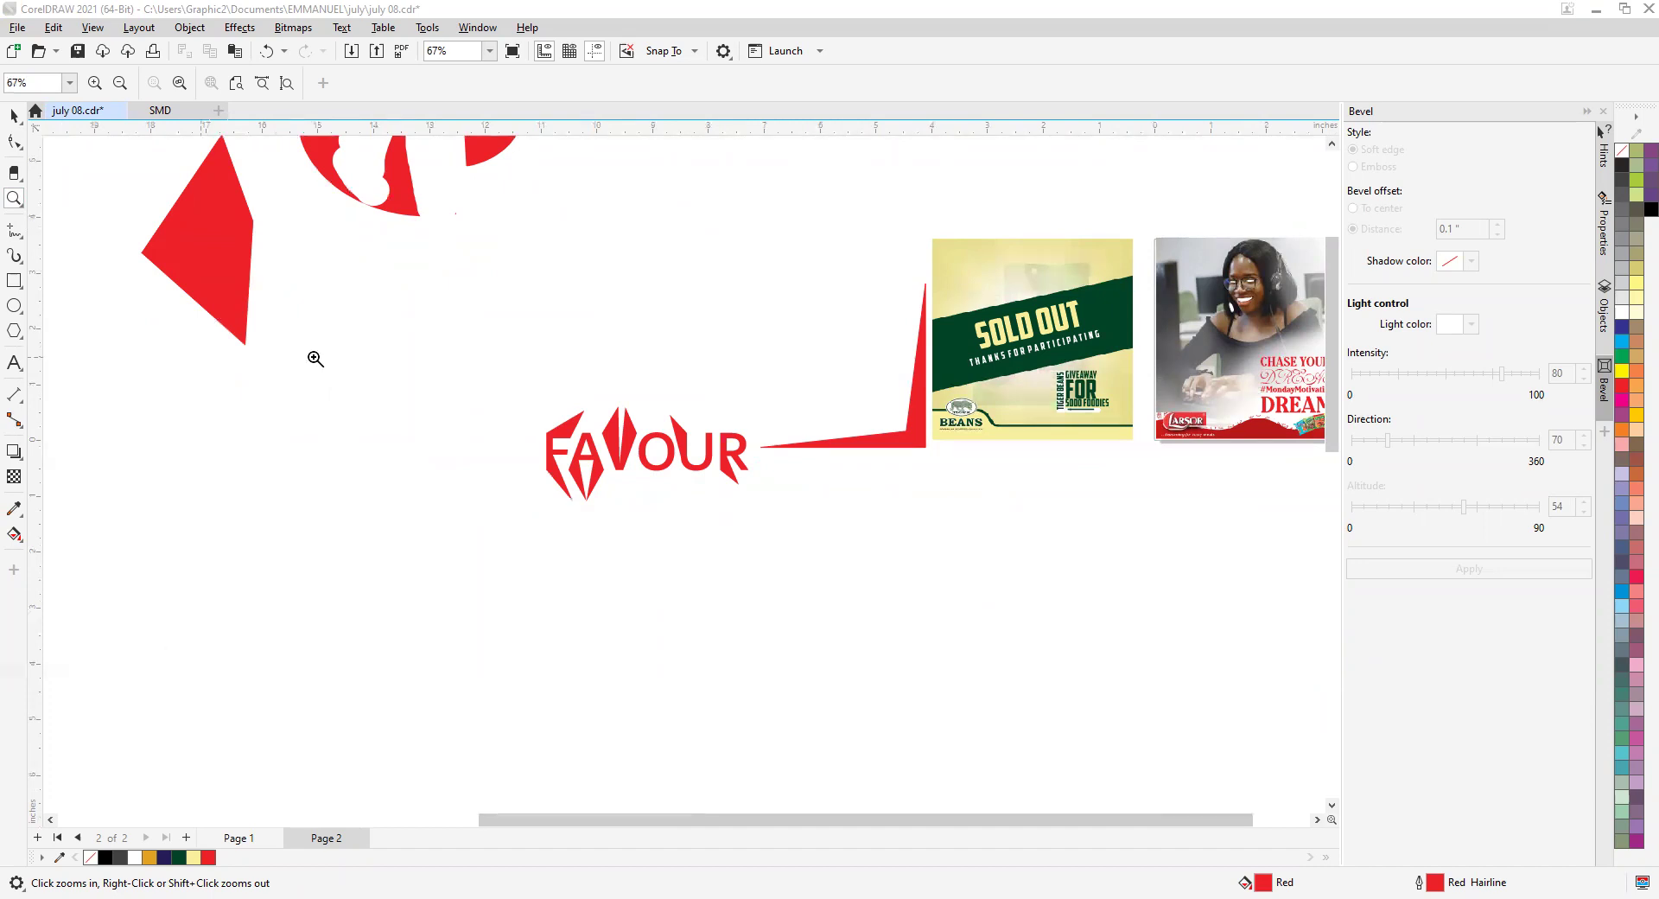
scroll(314, 359, down, 4)
scroll(788, 311, up, 5)
scroll(788, 311, up, 2)
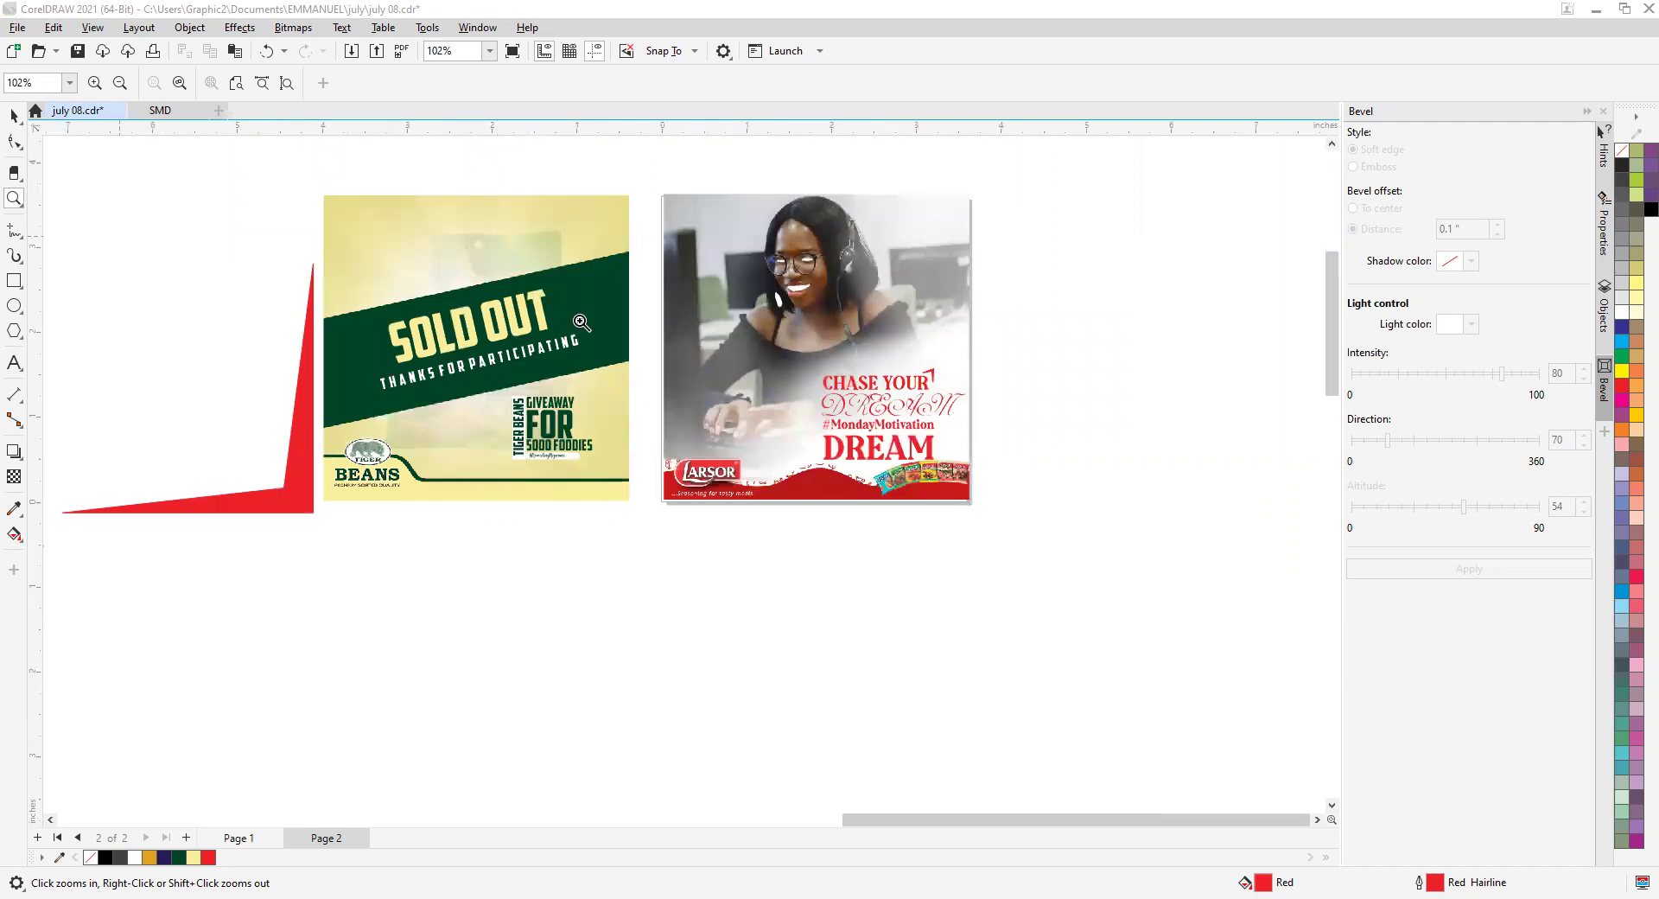
scroll(722, 314, down, 1)
scroll(722, 313, up, 3)
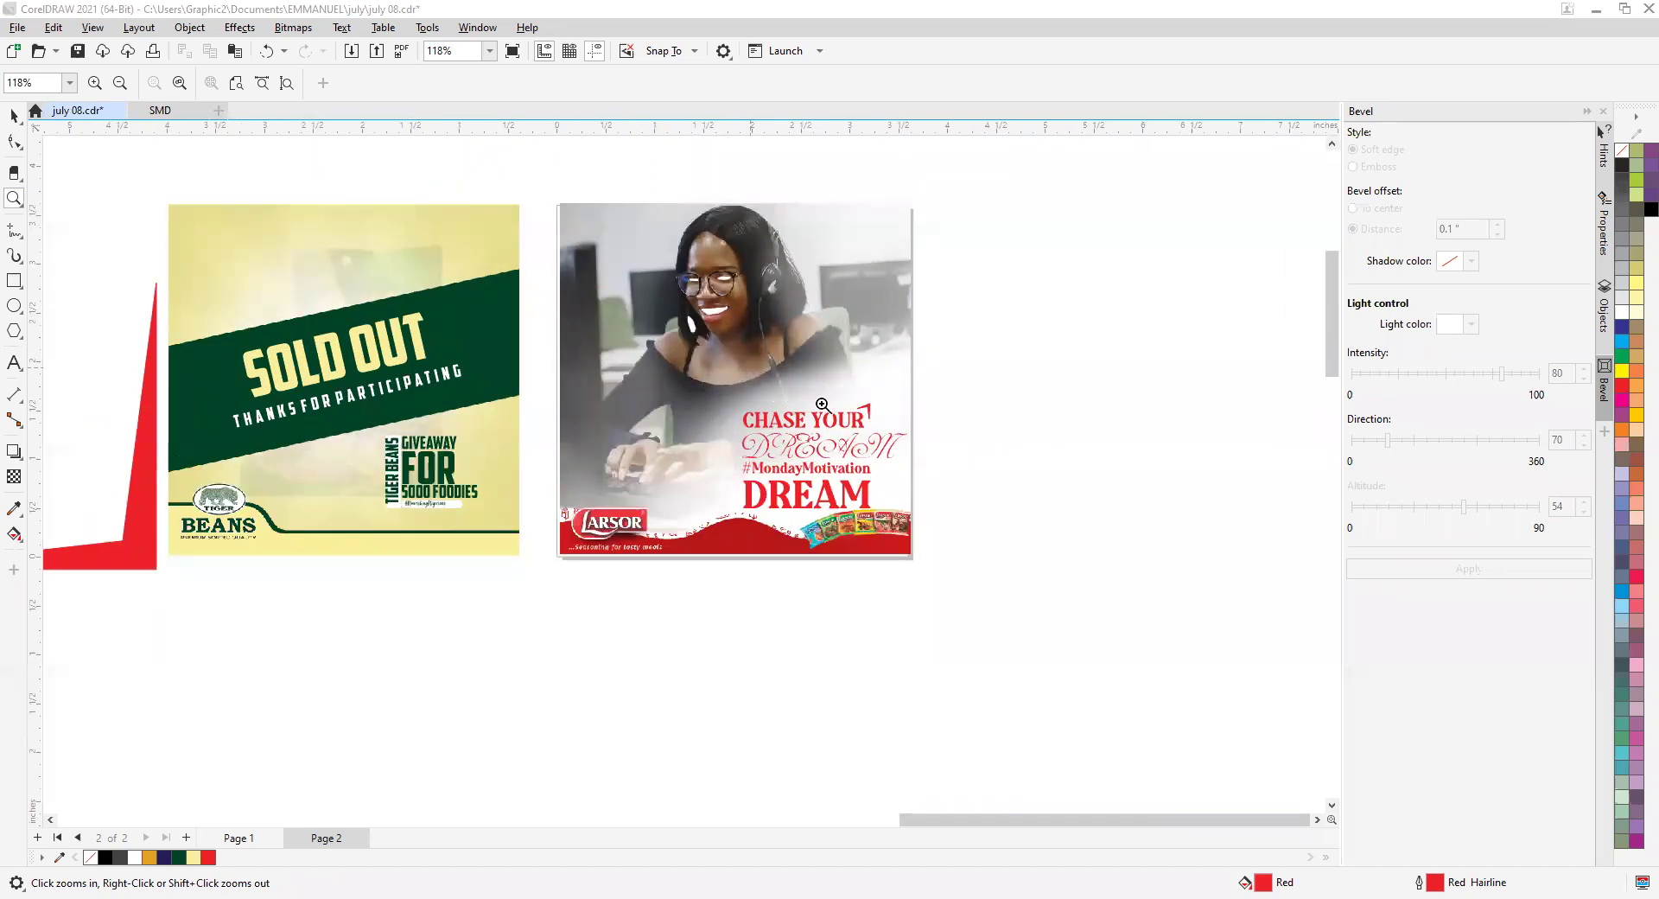
scroll(845, 419, up, 1)
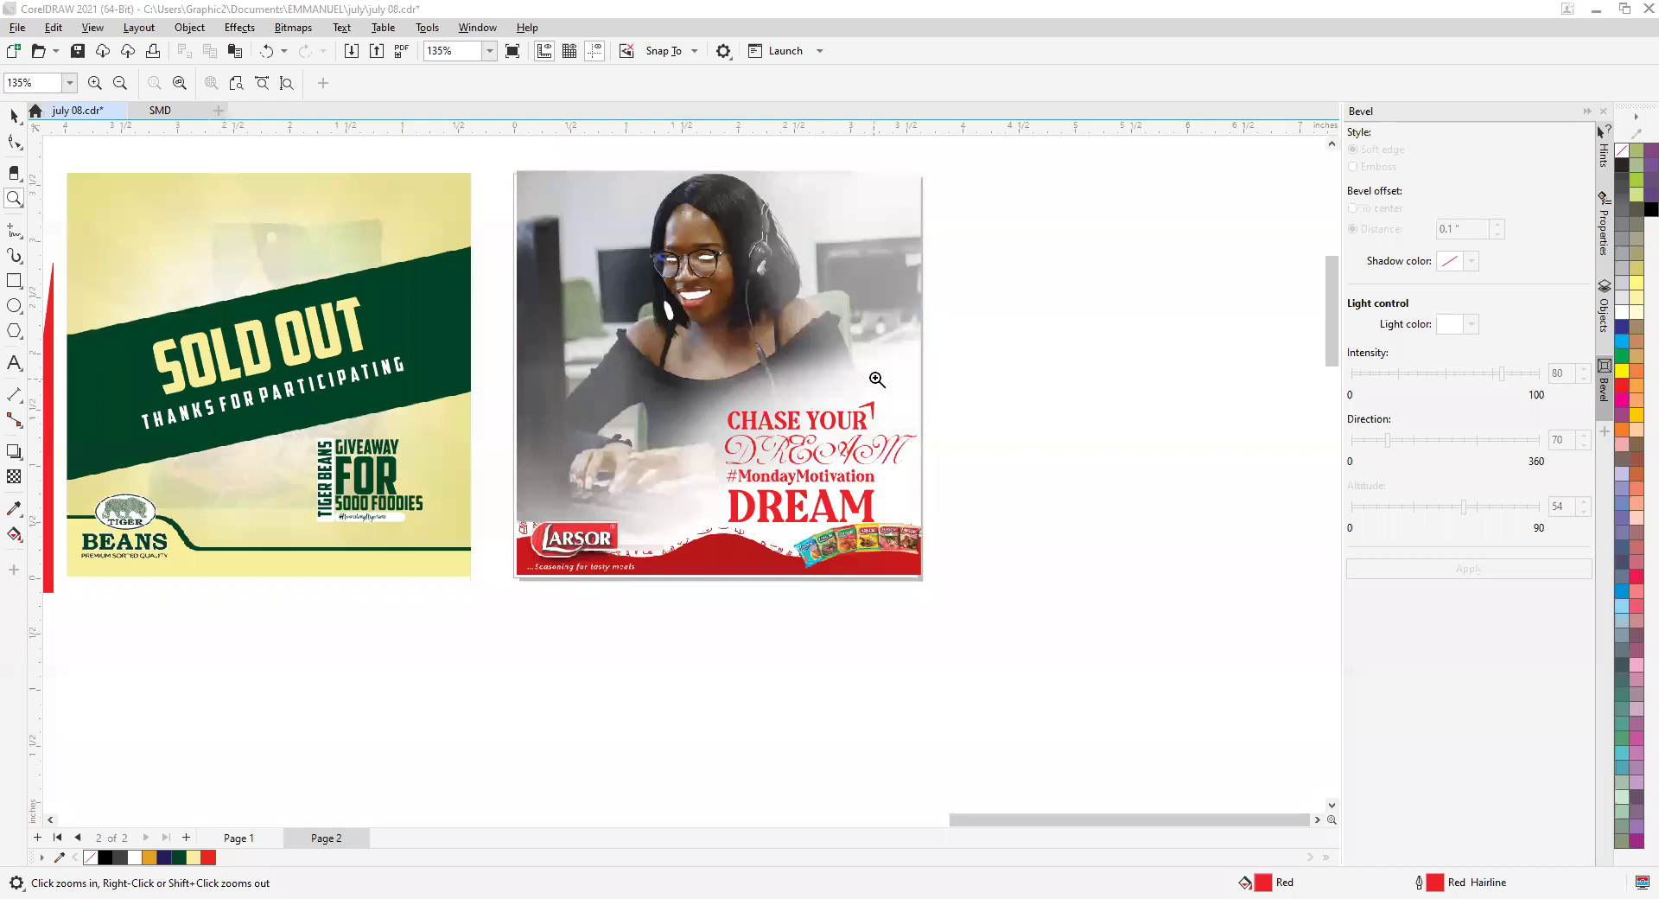
scroll(825, 399, down, 4)
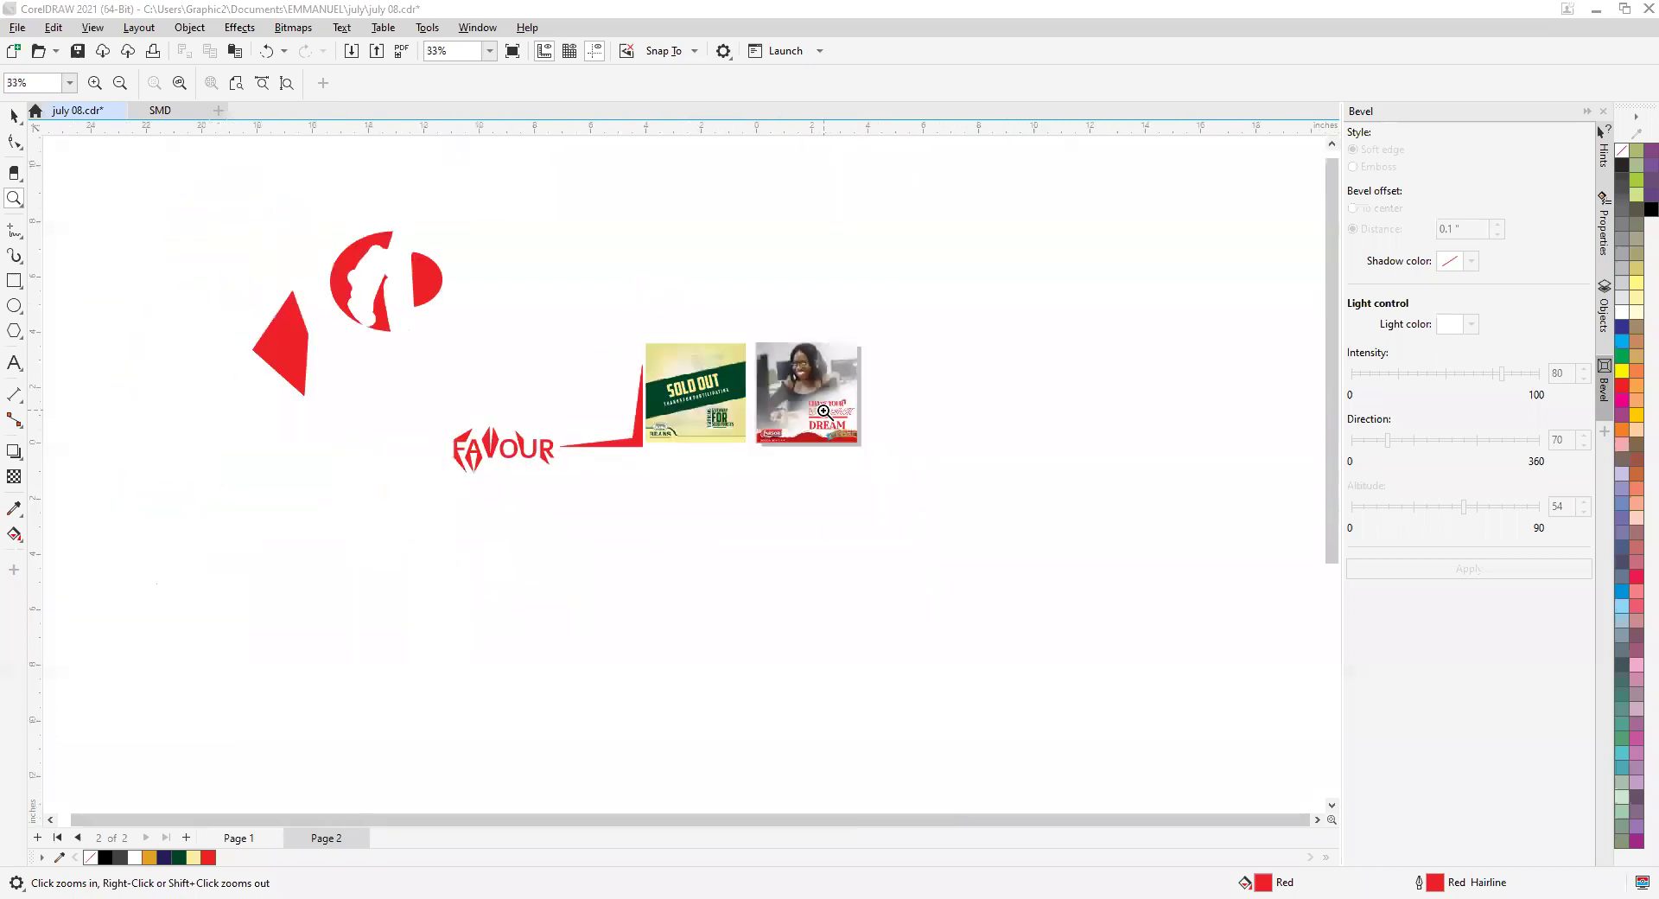
scroll(778, 411, up, 2)
scroll(704, 418, down, 1)
scroll(704, 418, up, 3)
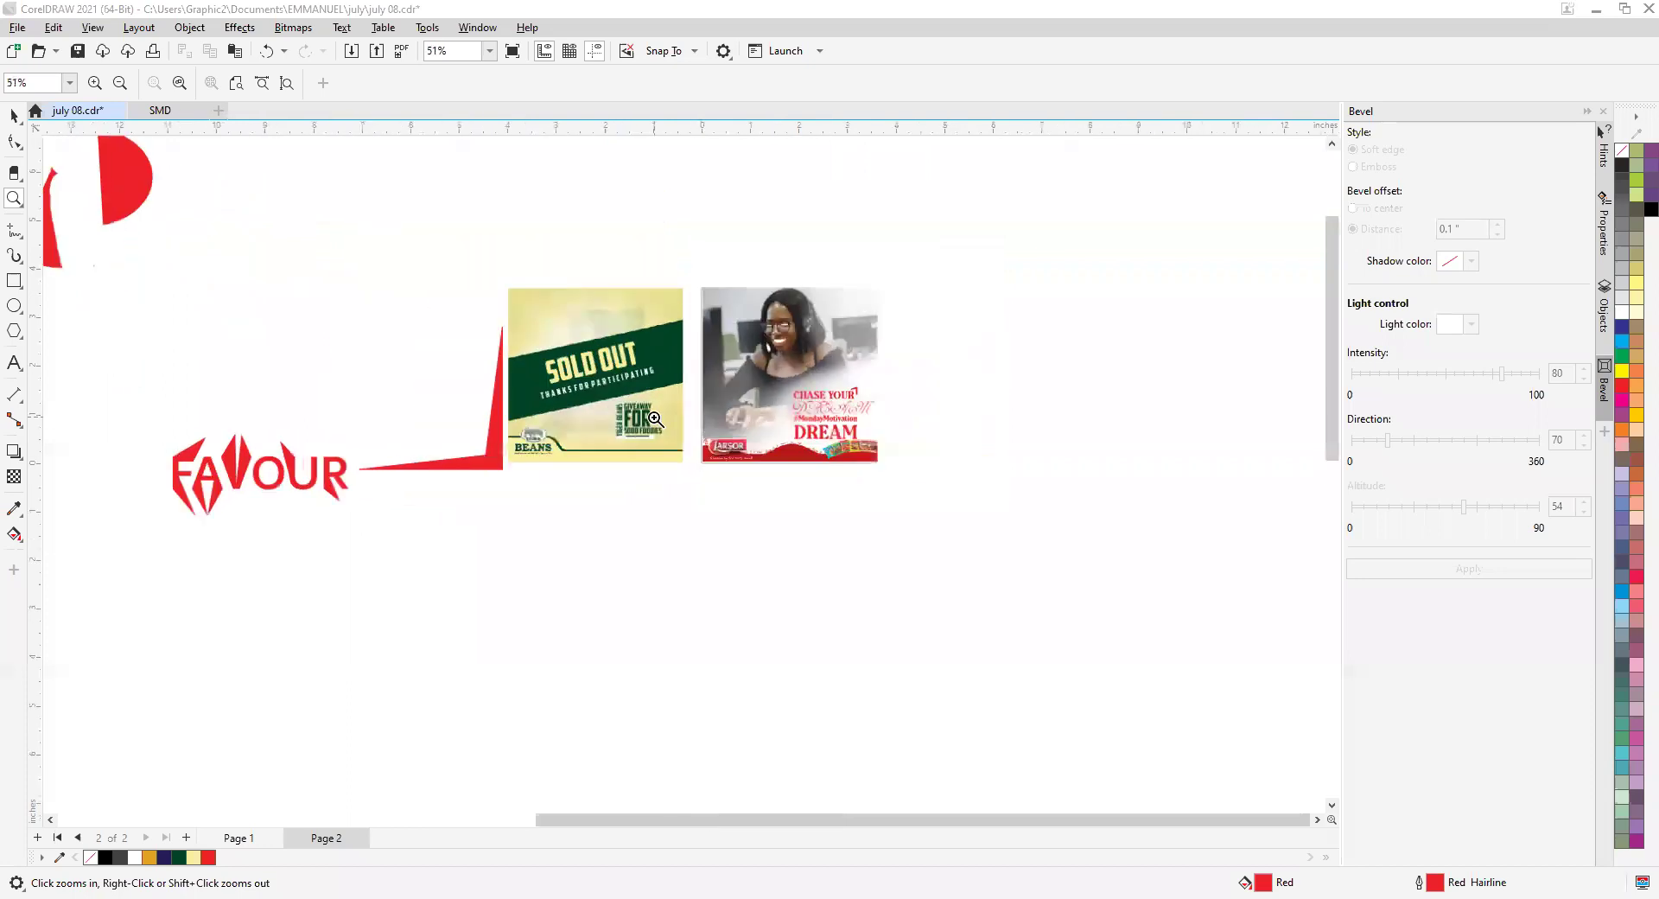
scroll(642, 451, down, 3)
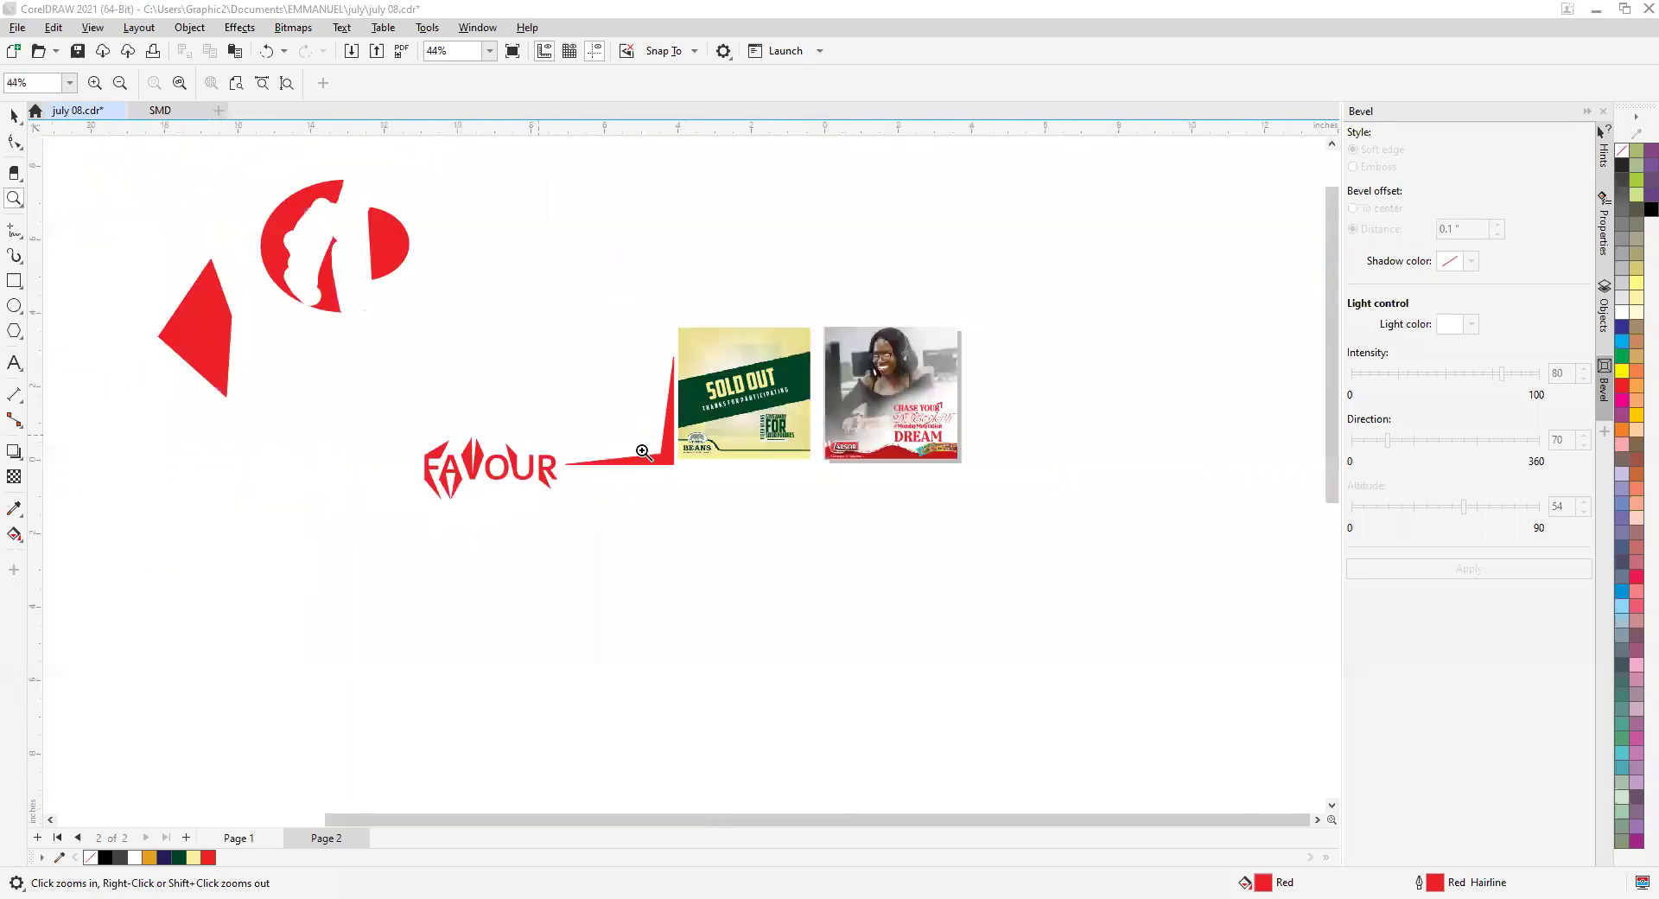
scroll(641, 451, up, 2)
scroll(641, 451, up, 3)
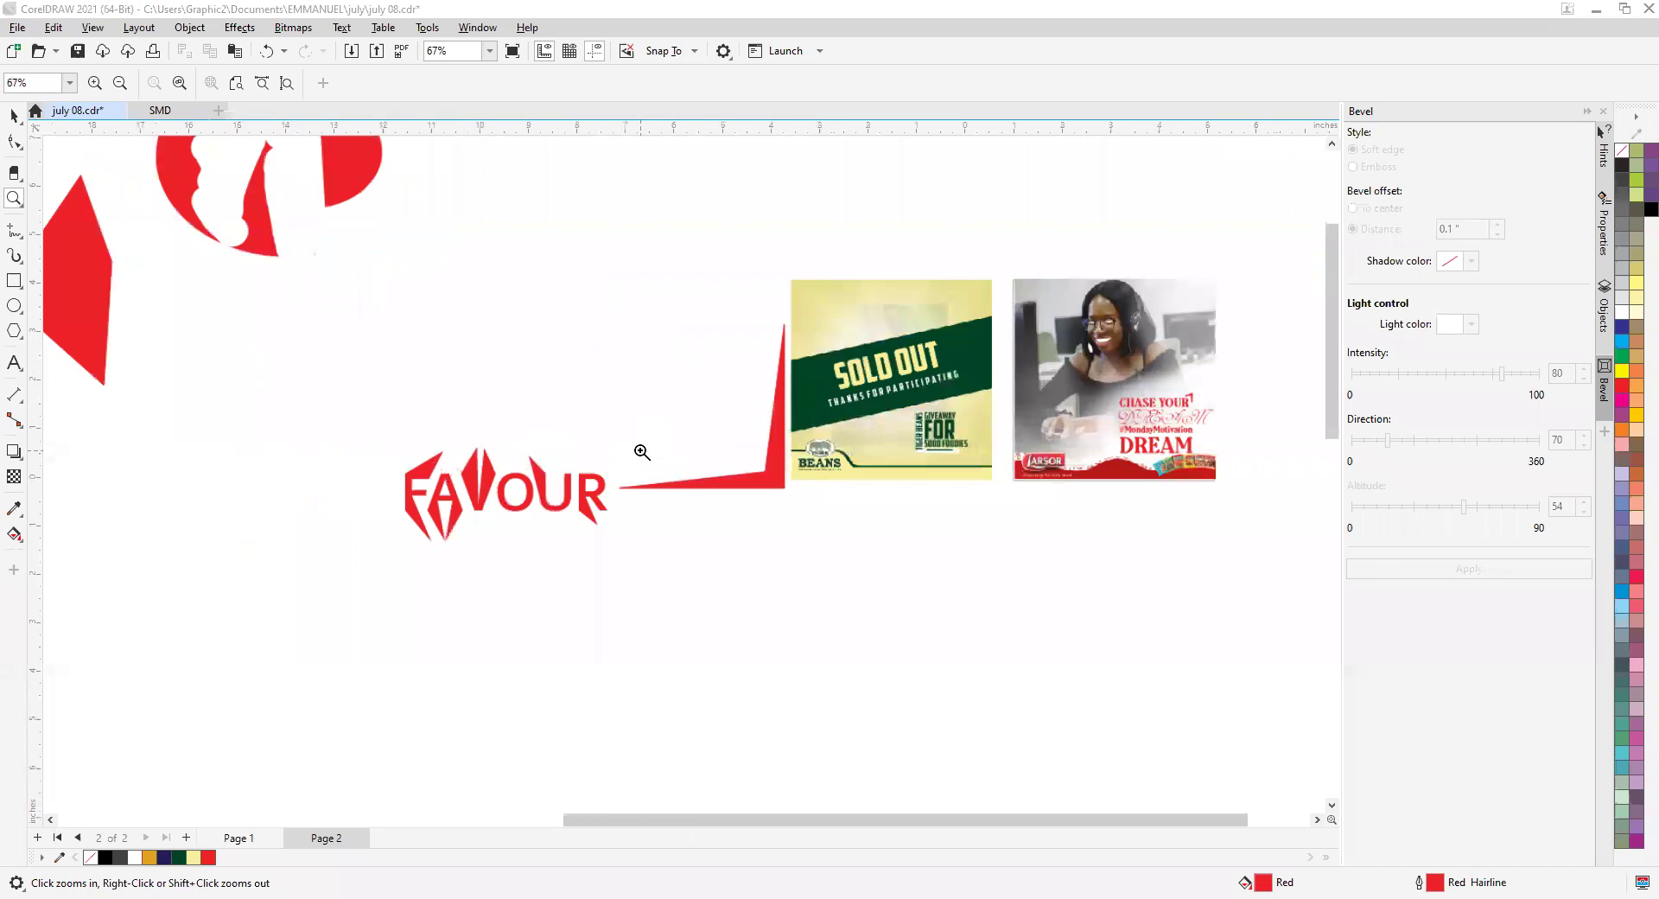
scroll(652, 459, down, 6)
scroll(756, 448, up, 5)
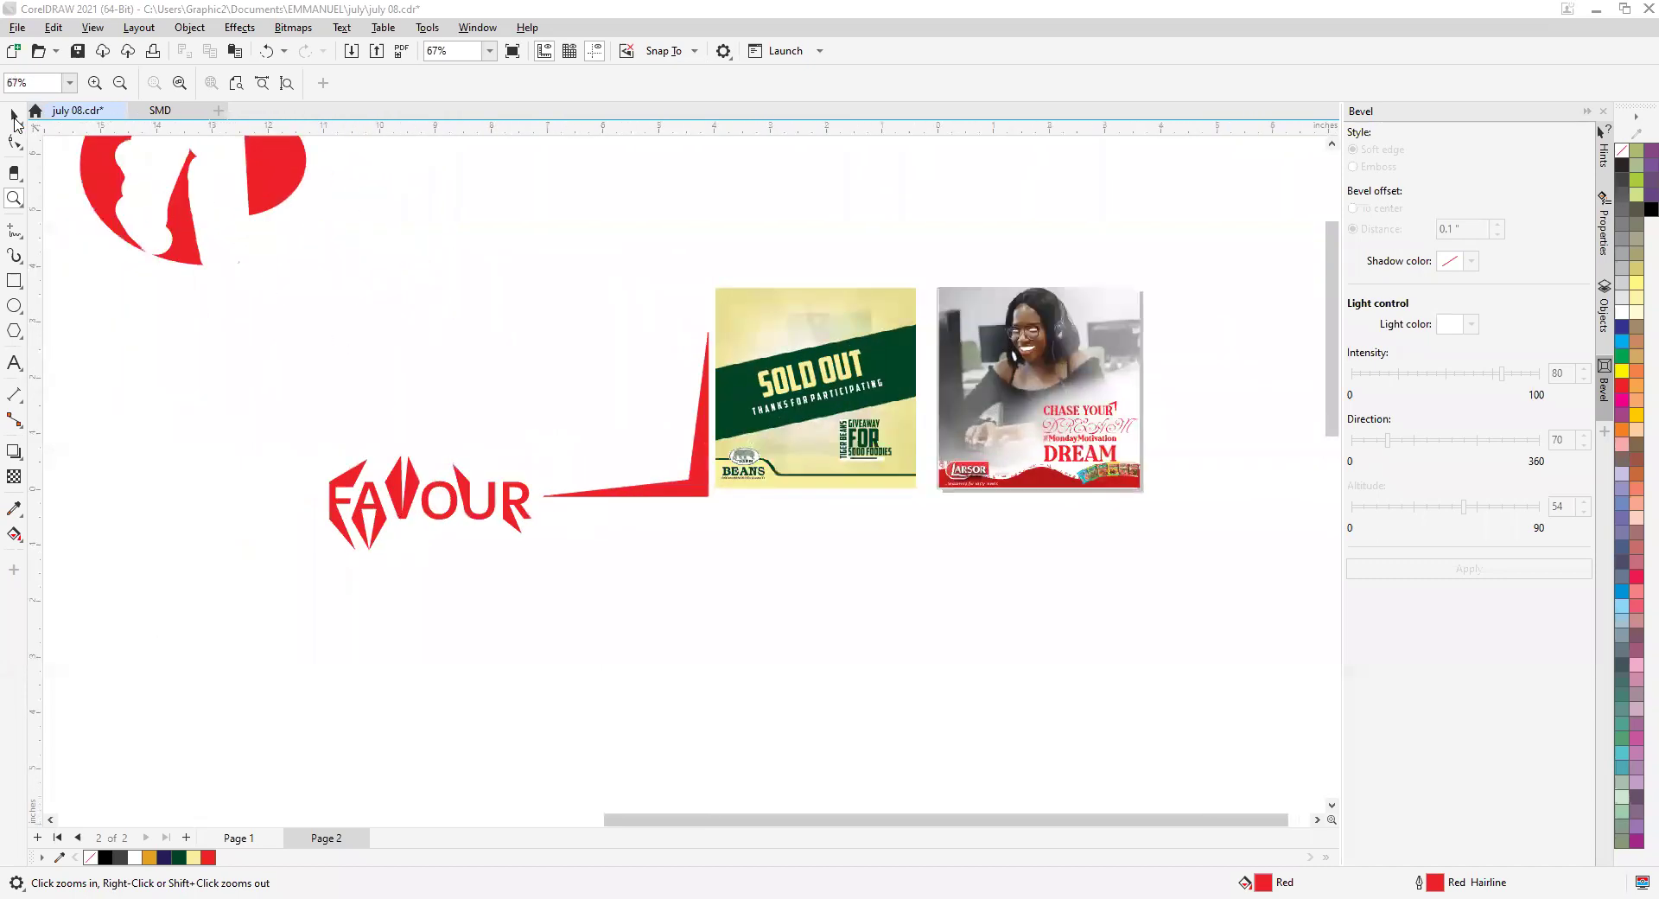
Switch to the Pan tool and shift the view around the two flyers and the FAVOUR text.
click(14, 118)
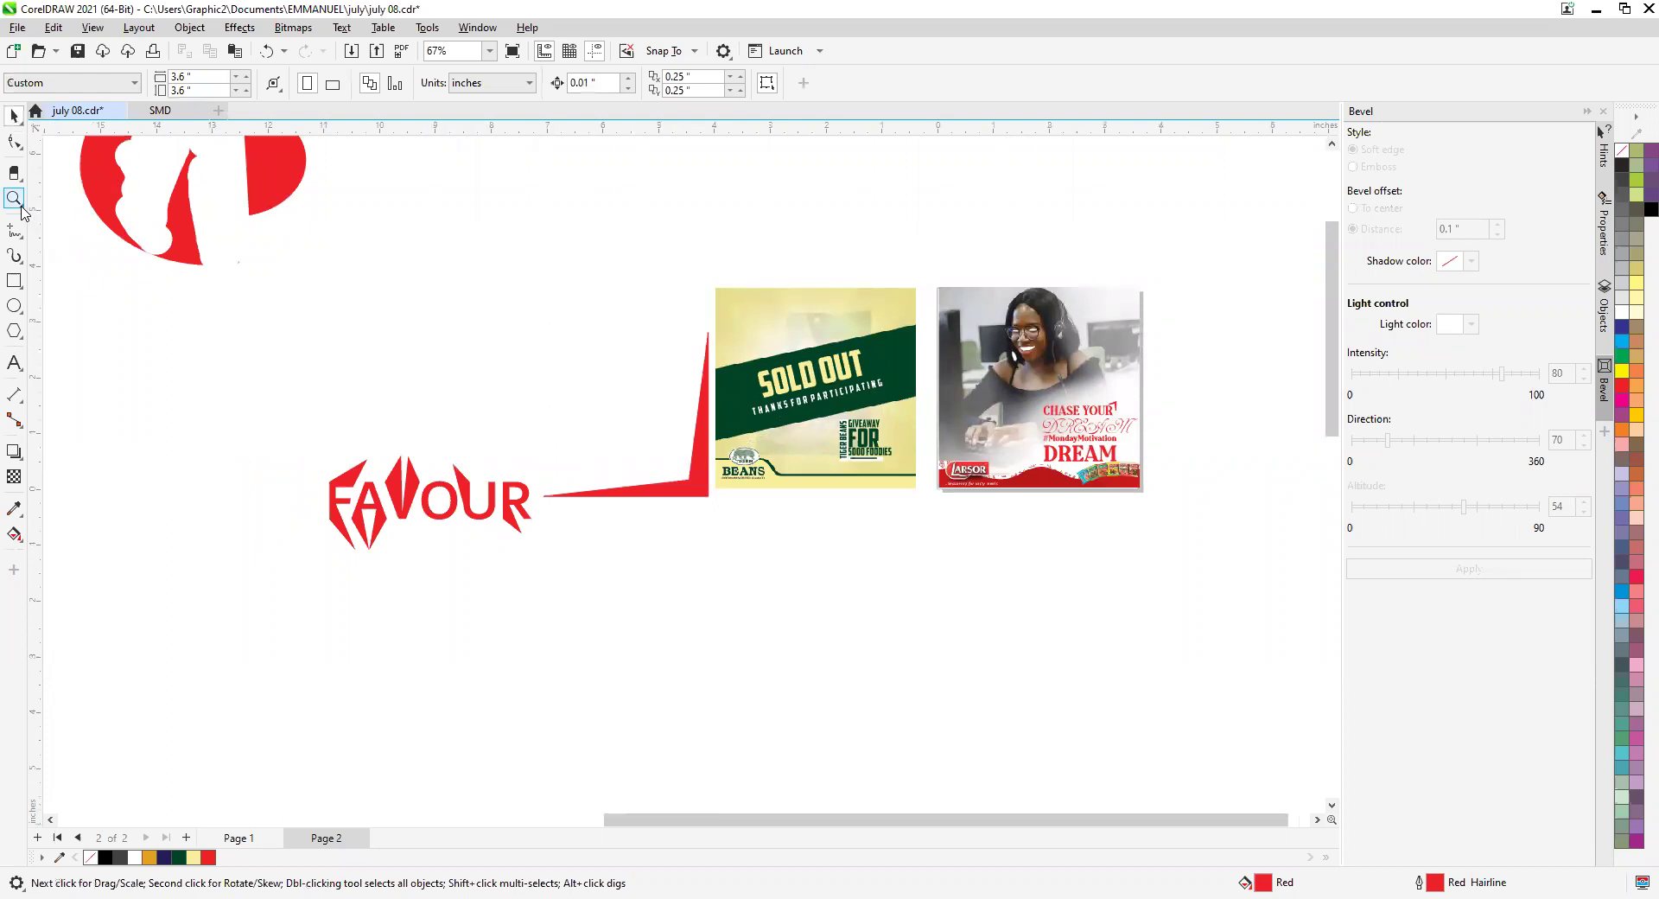
click(48, 221)
scroll(520, 387, down, 1)
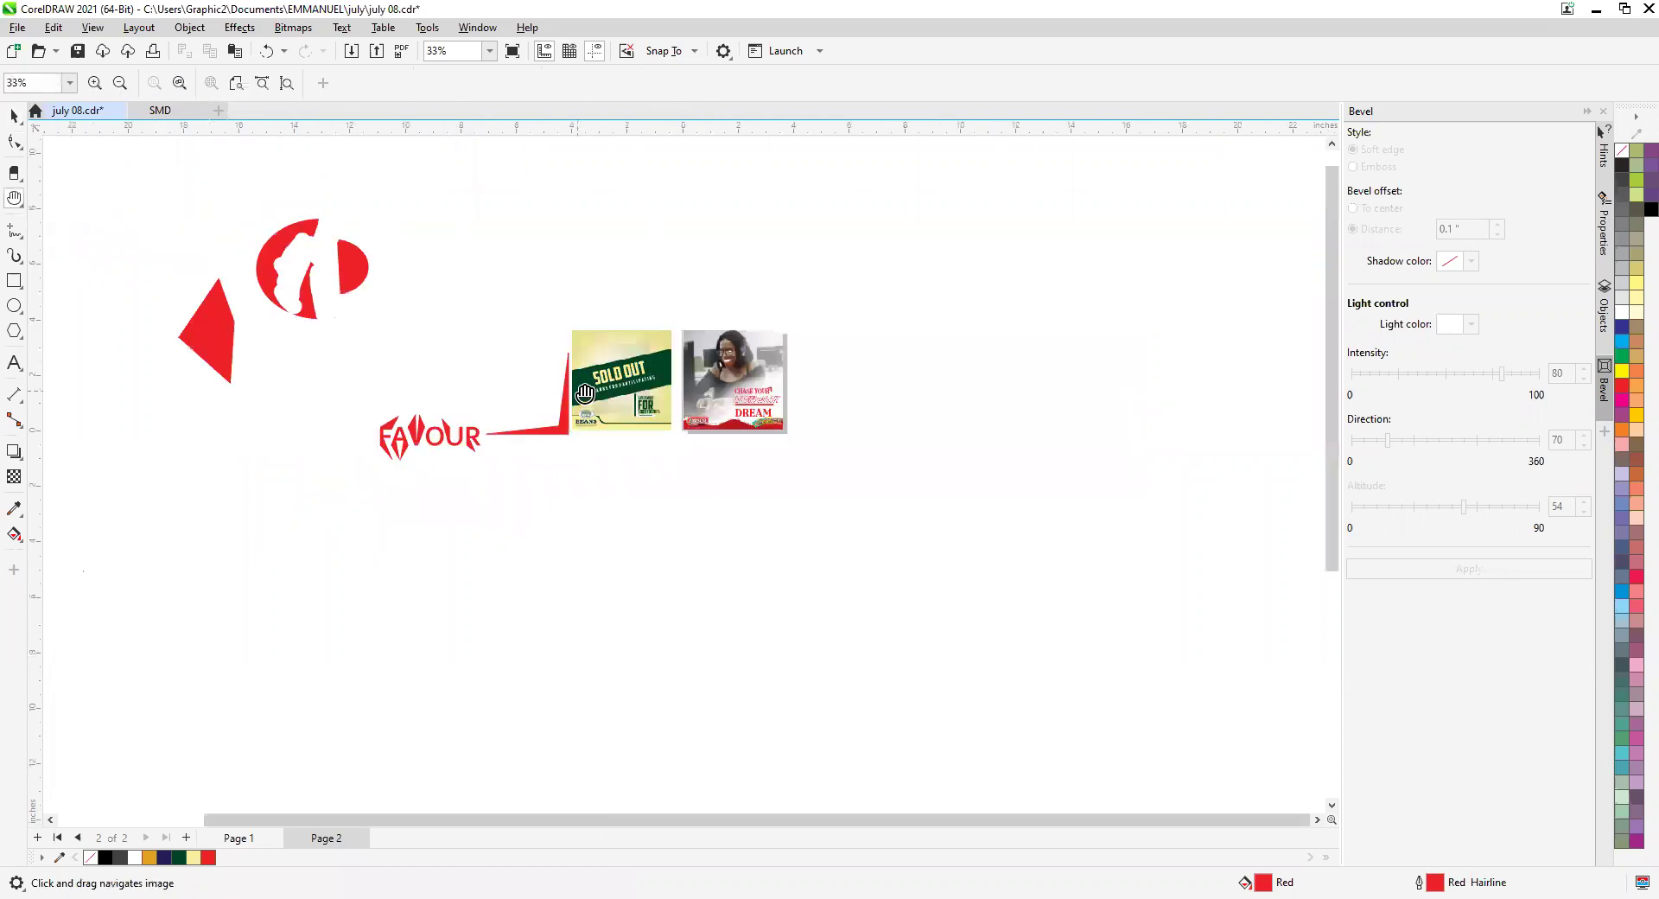
scroll(577, 396, up, 1)
drag(644, 338, 607, 394)
scroll(644, 455, down, 2)
scroll(672, 467, up, 4)
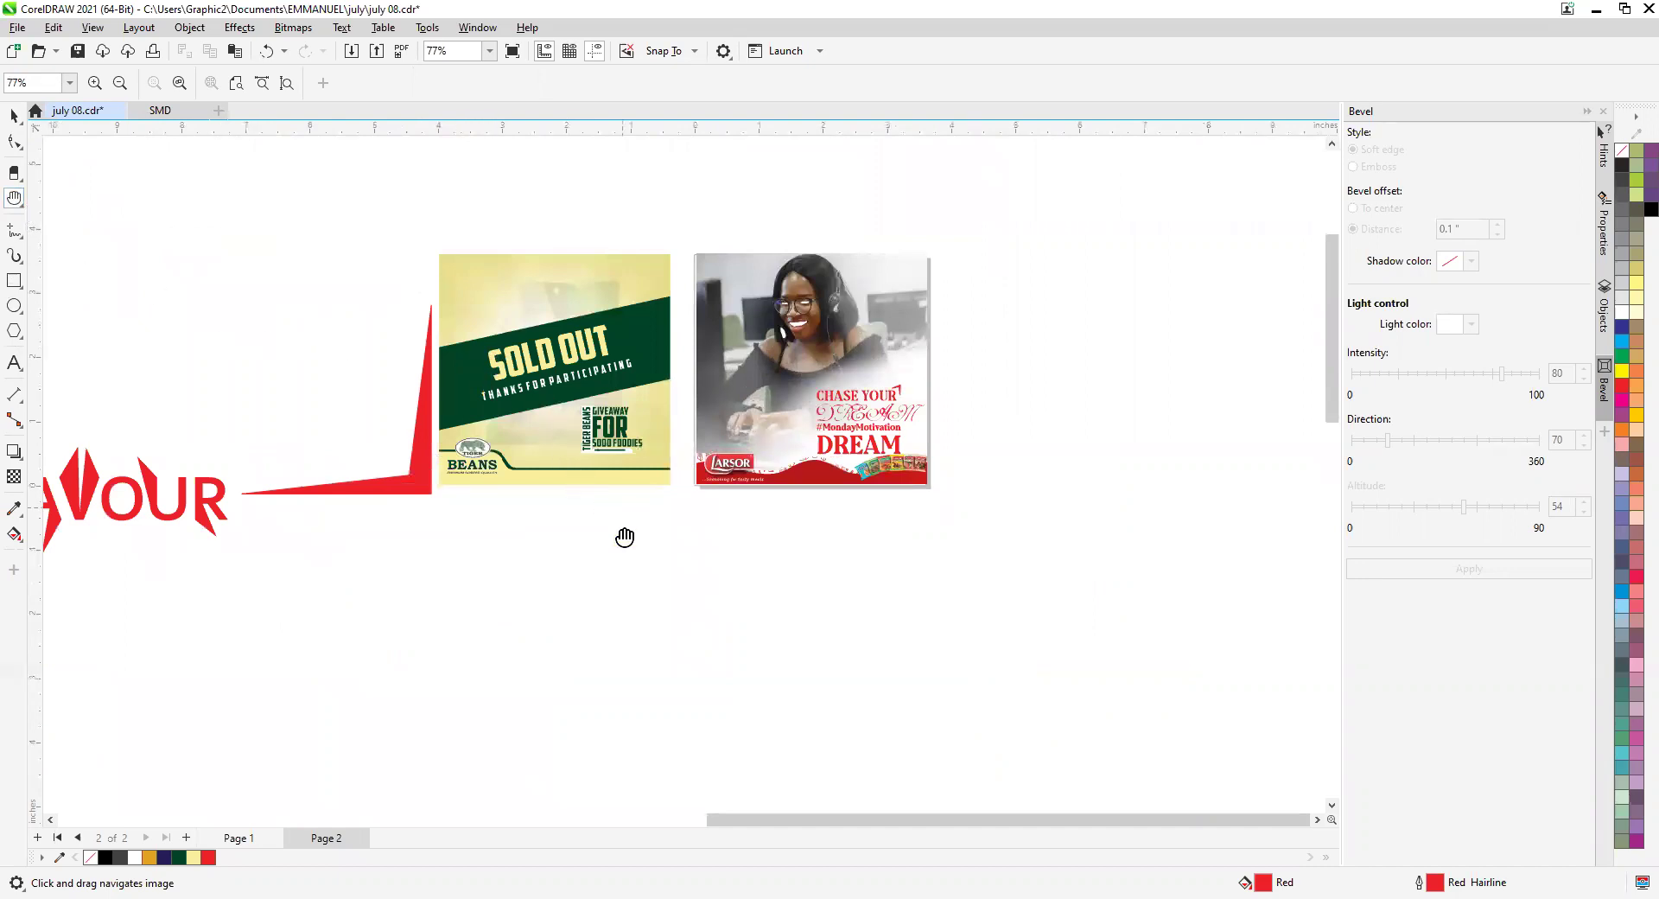
drag(622, 522, 656, 547)
scroll(656, 547, down, 3)
scroll(605, 510, up, 4)
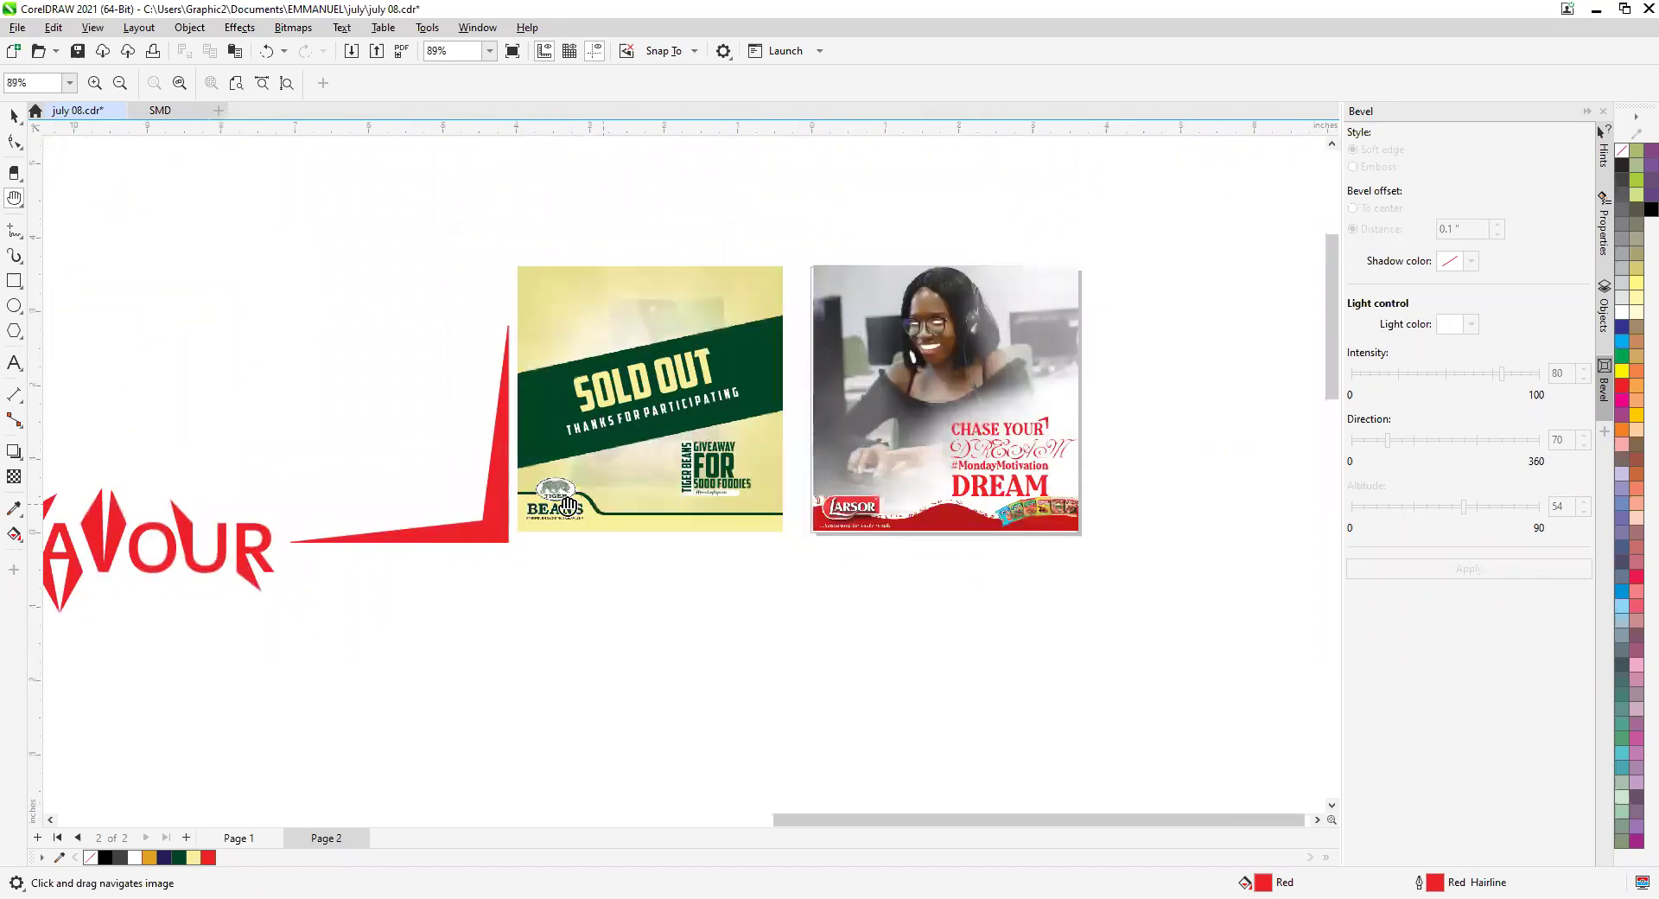
Draw a straight horizontal line about 7.65 inches long in the empty area below the flyers with the Freehand tool.
click(23, 246)
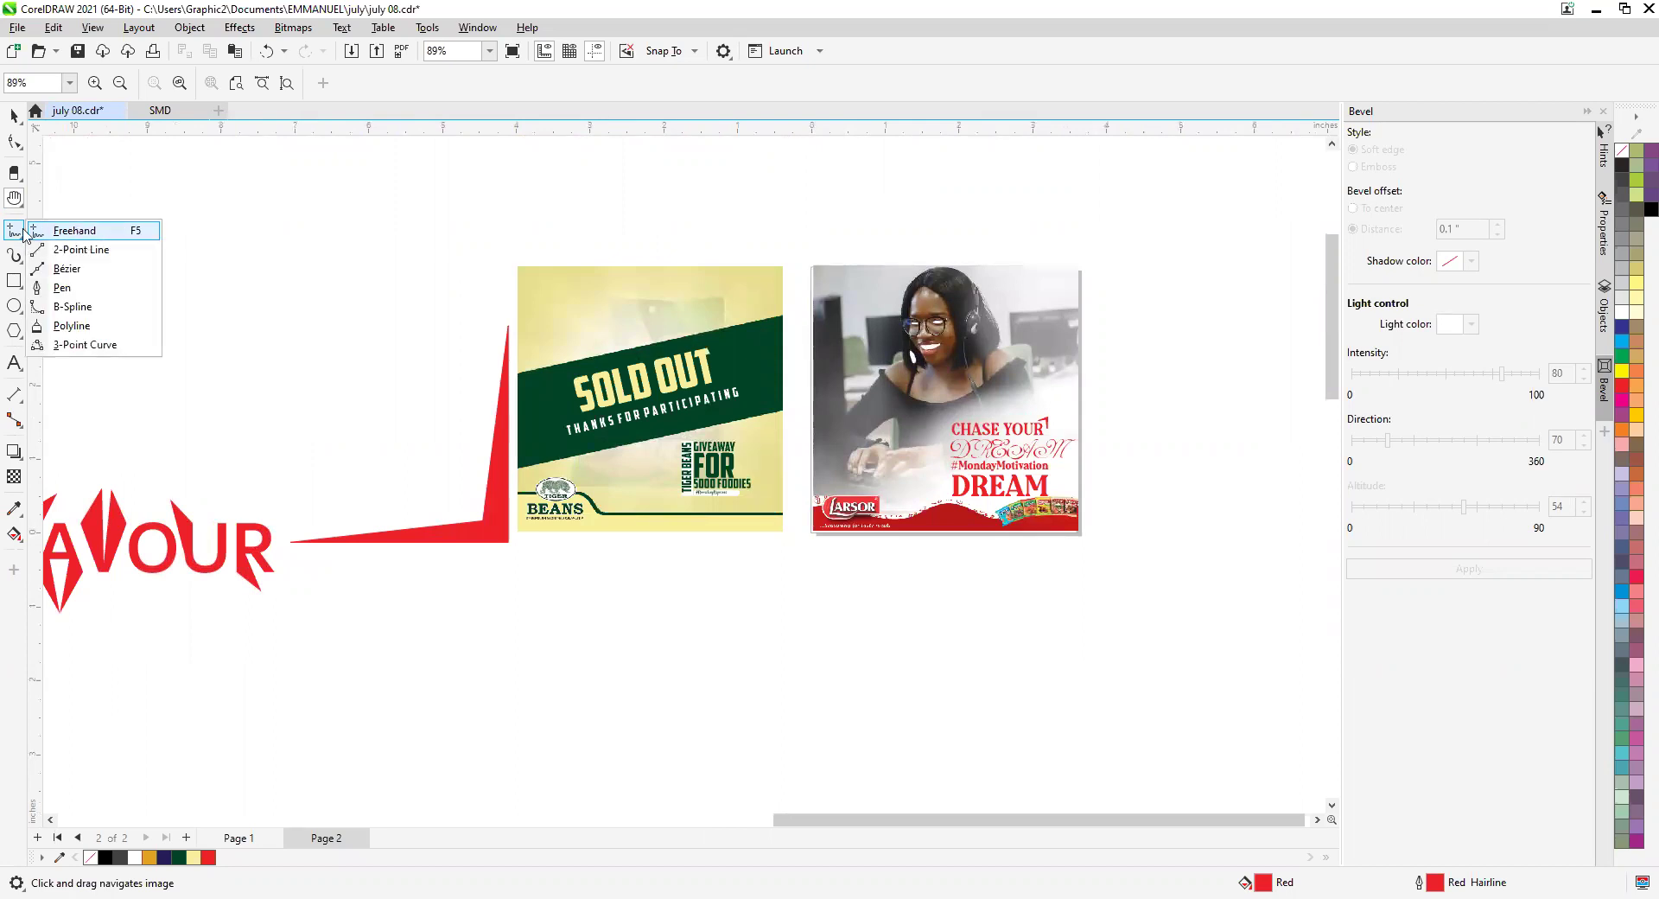
click(27, 231)
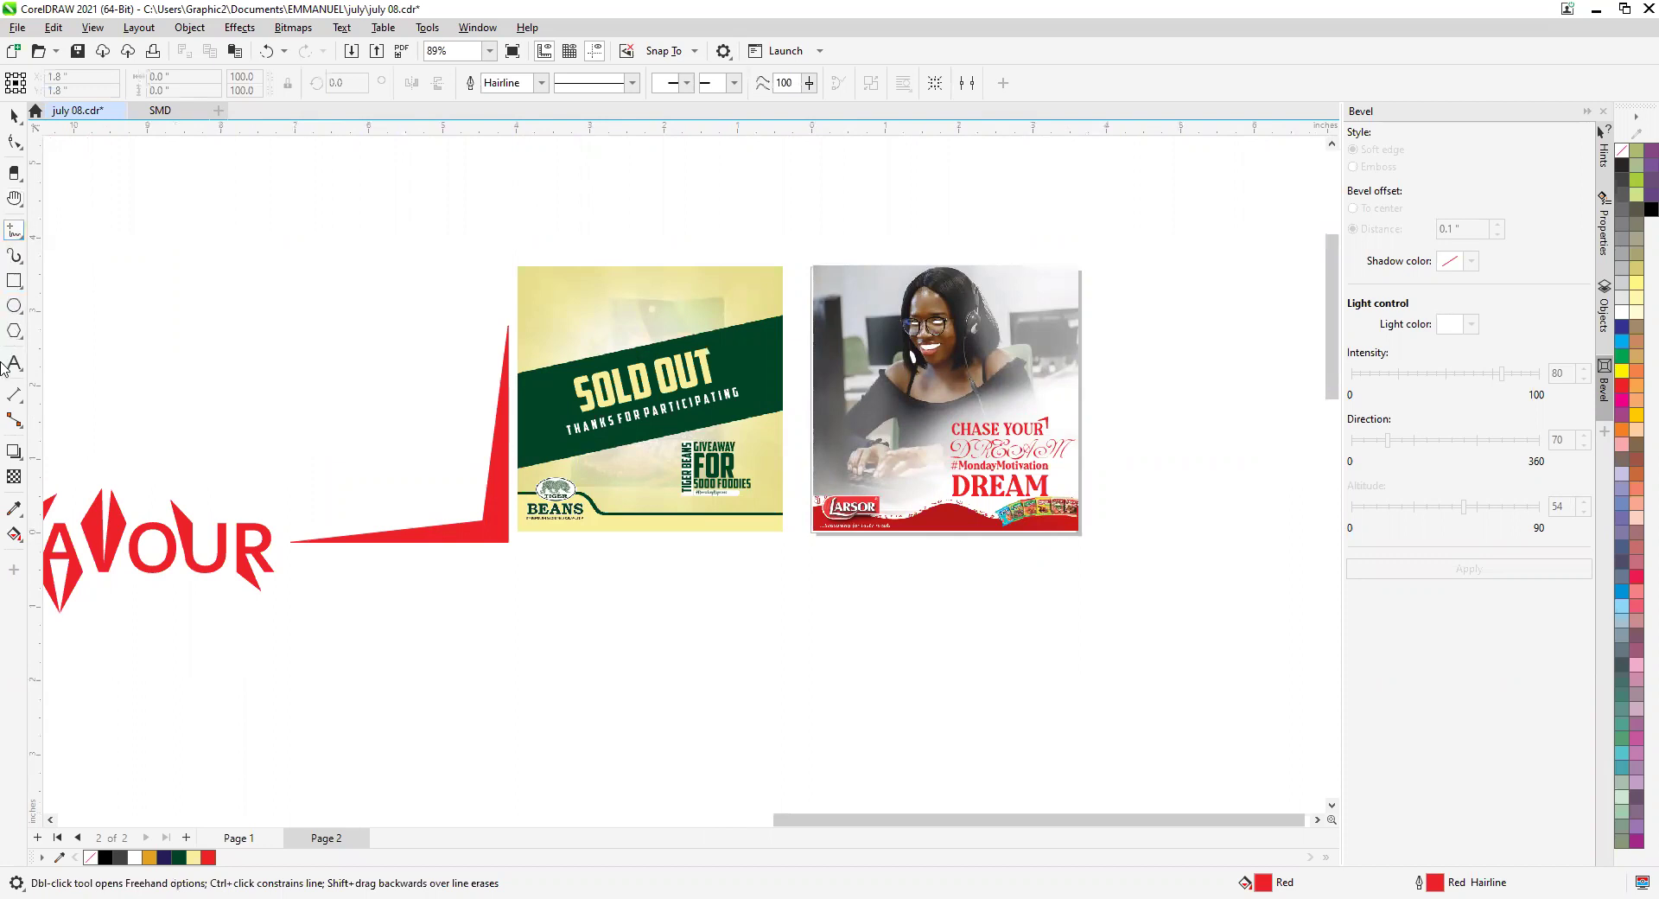
scroll(241, 357, down, 3)
scroll(202, 339, up, 2)
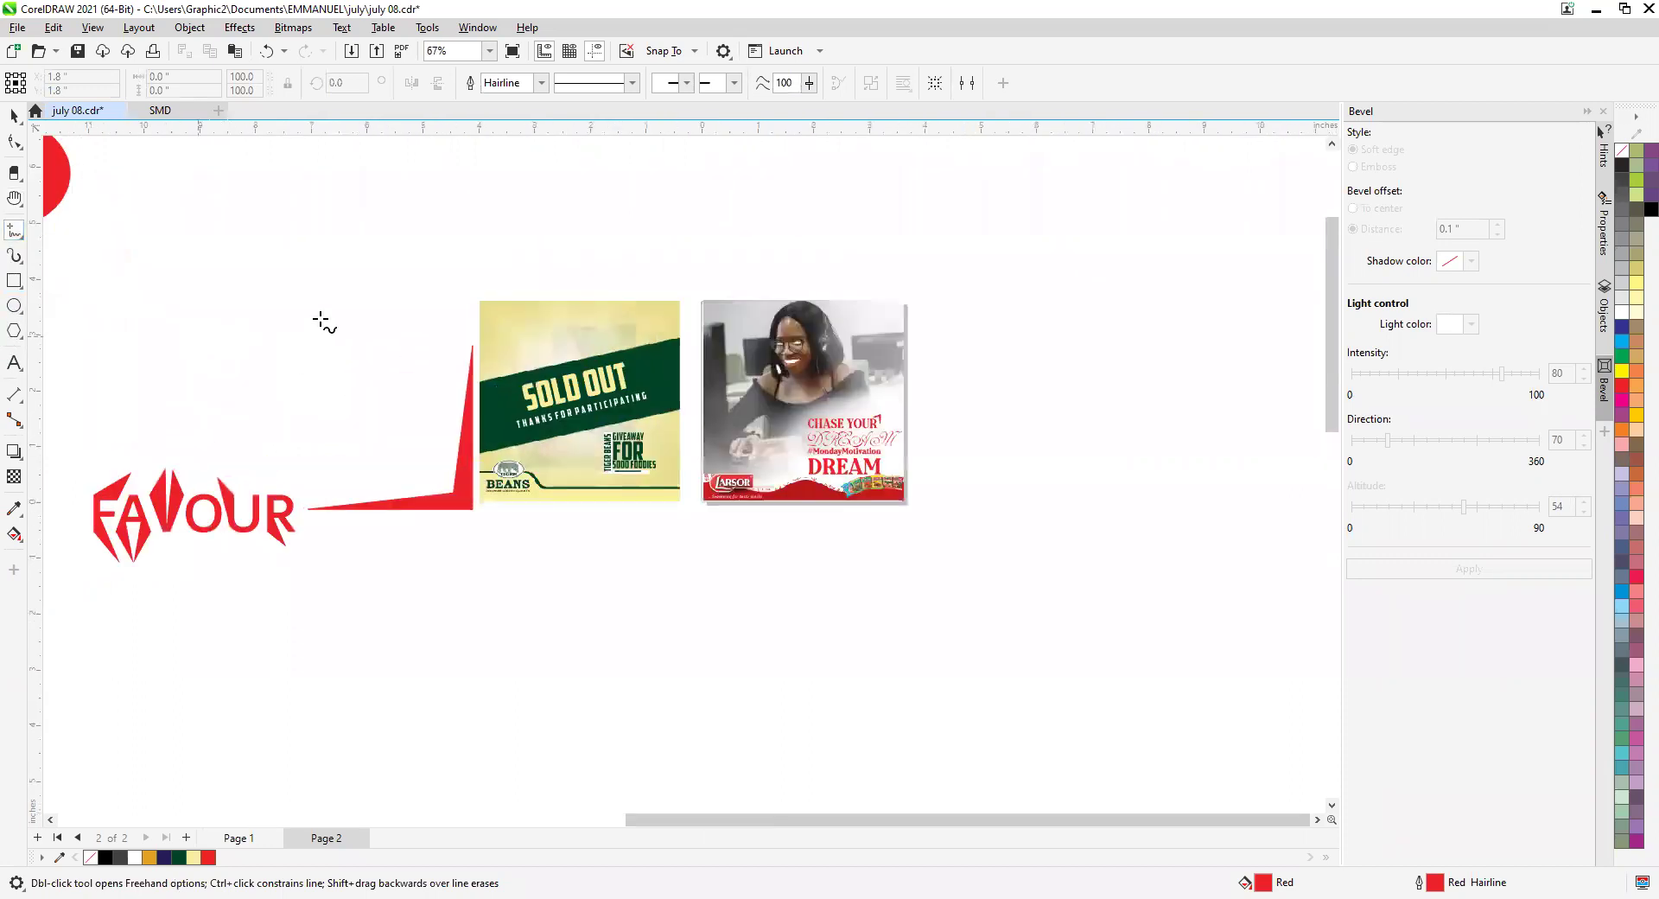
scroll(607, 346, down, 3)
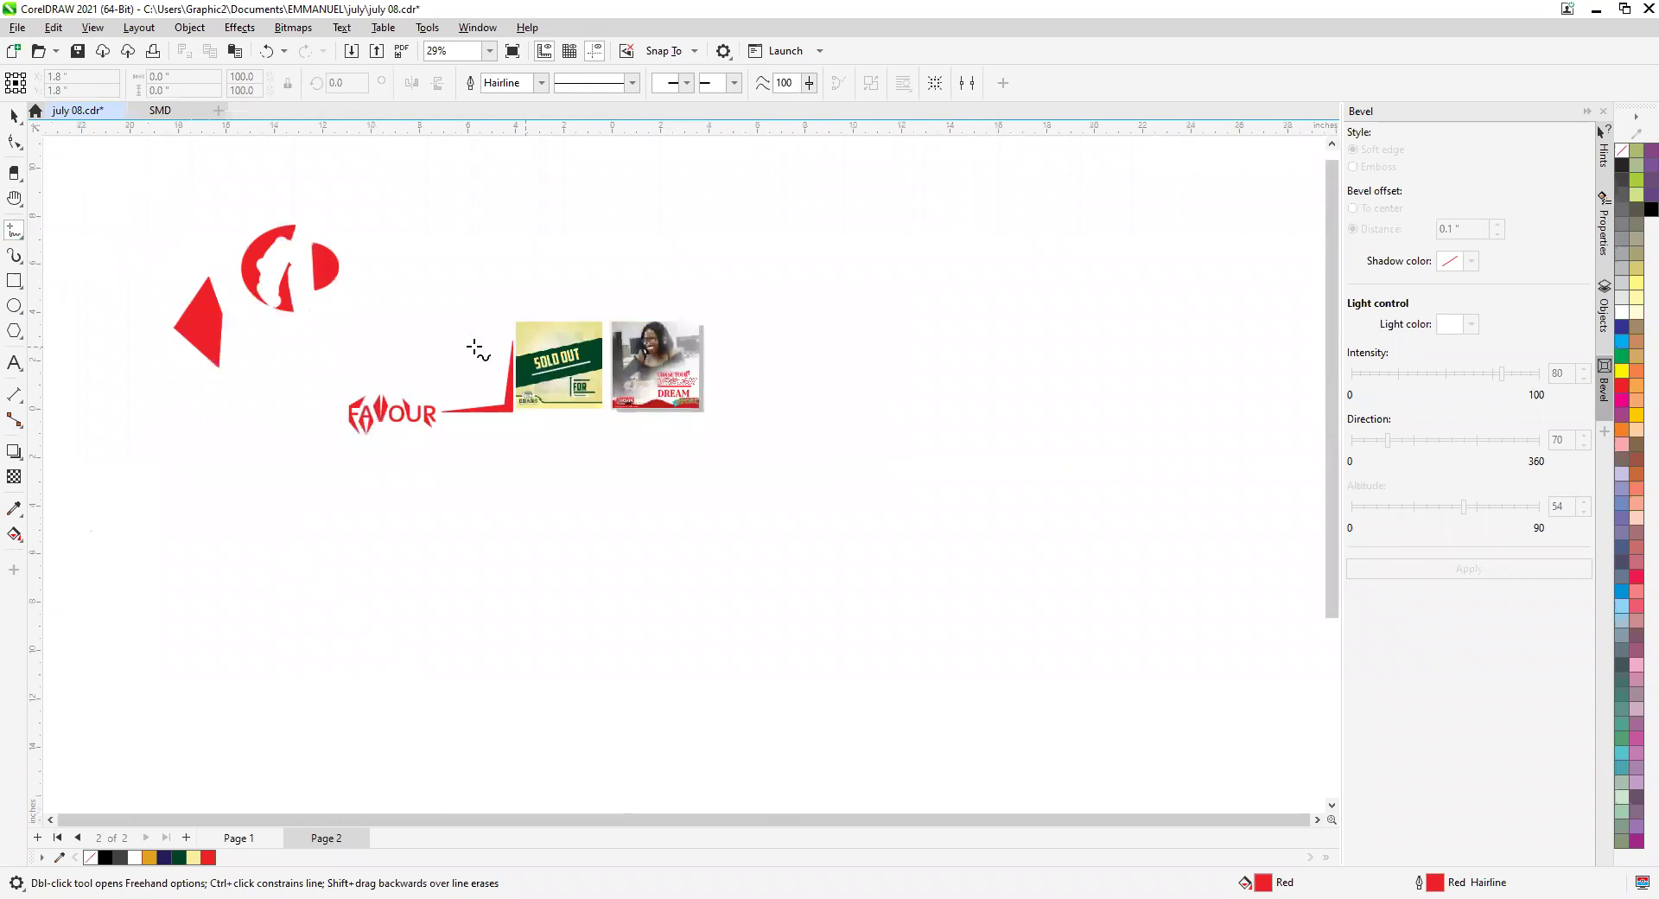
scroll(443, 344, up, 2)
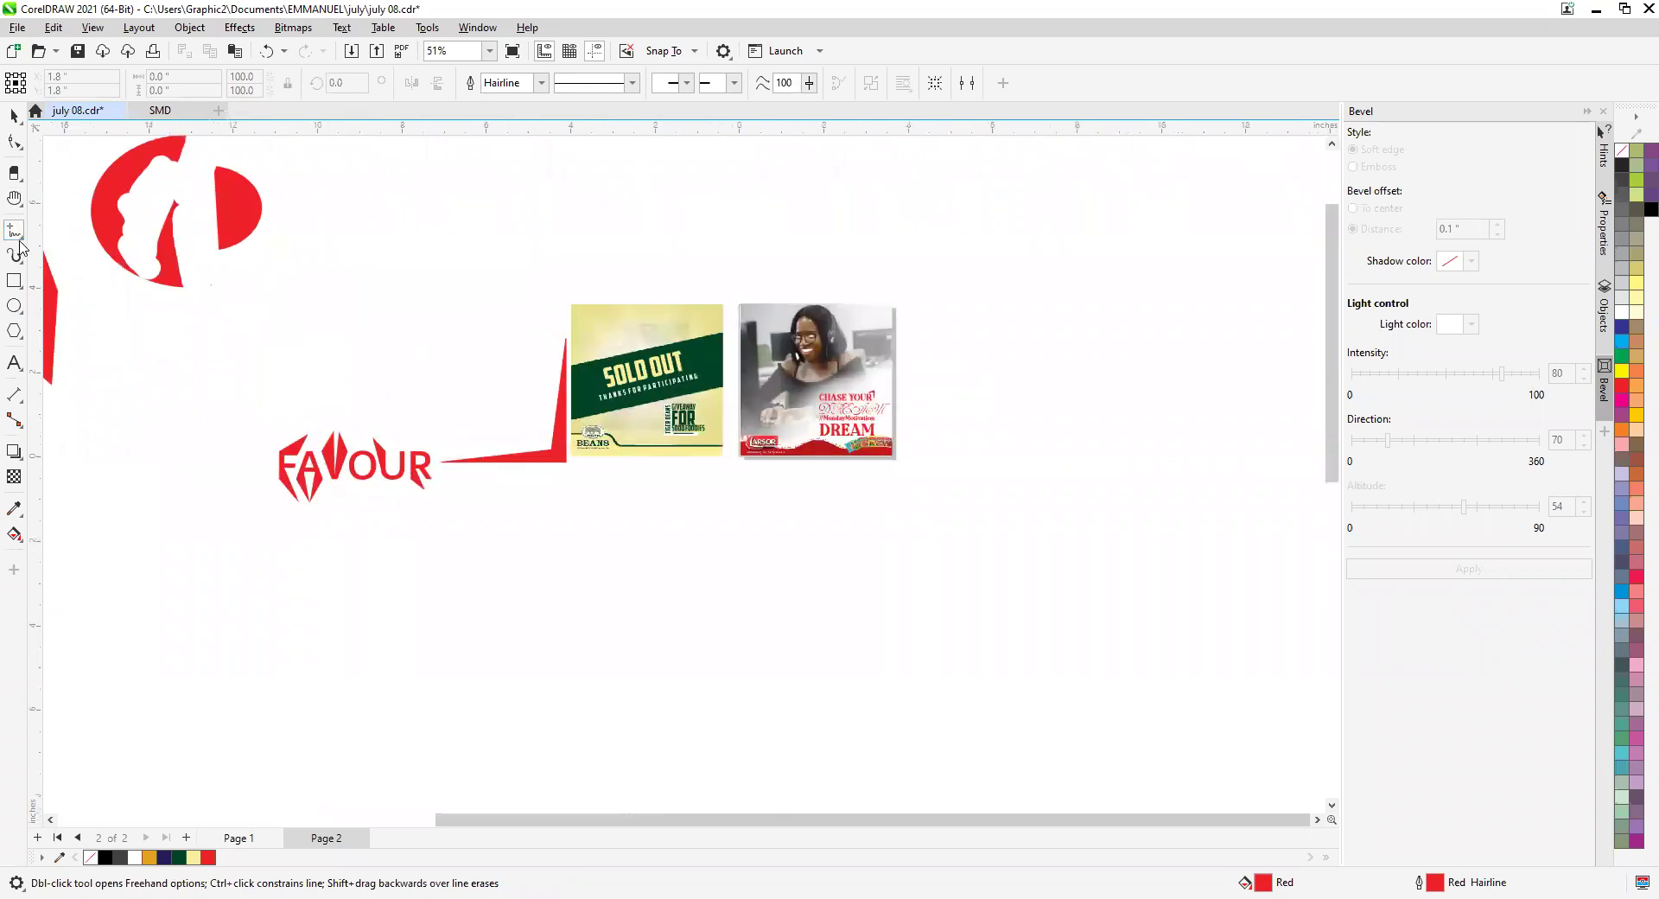
click(21, 236)
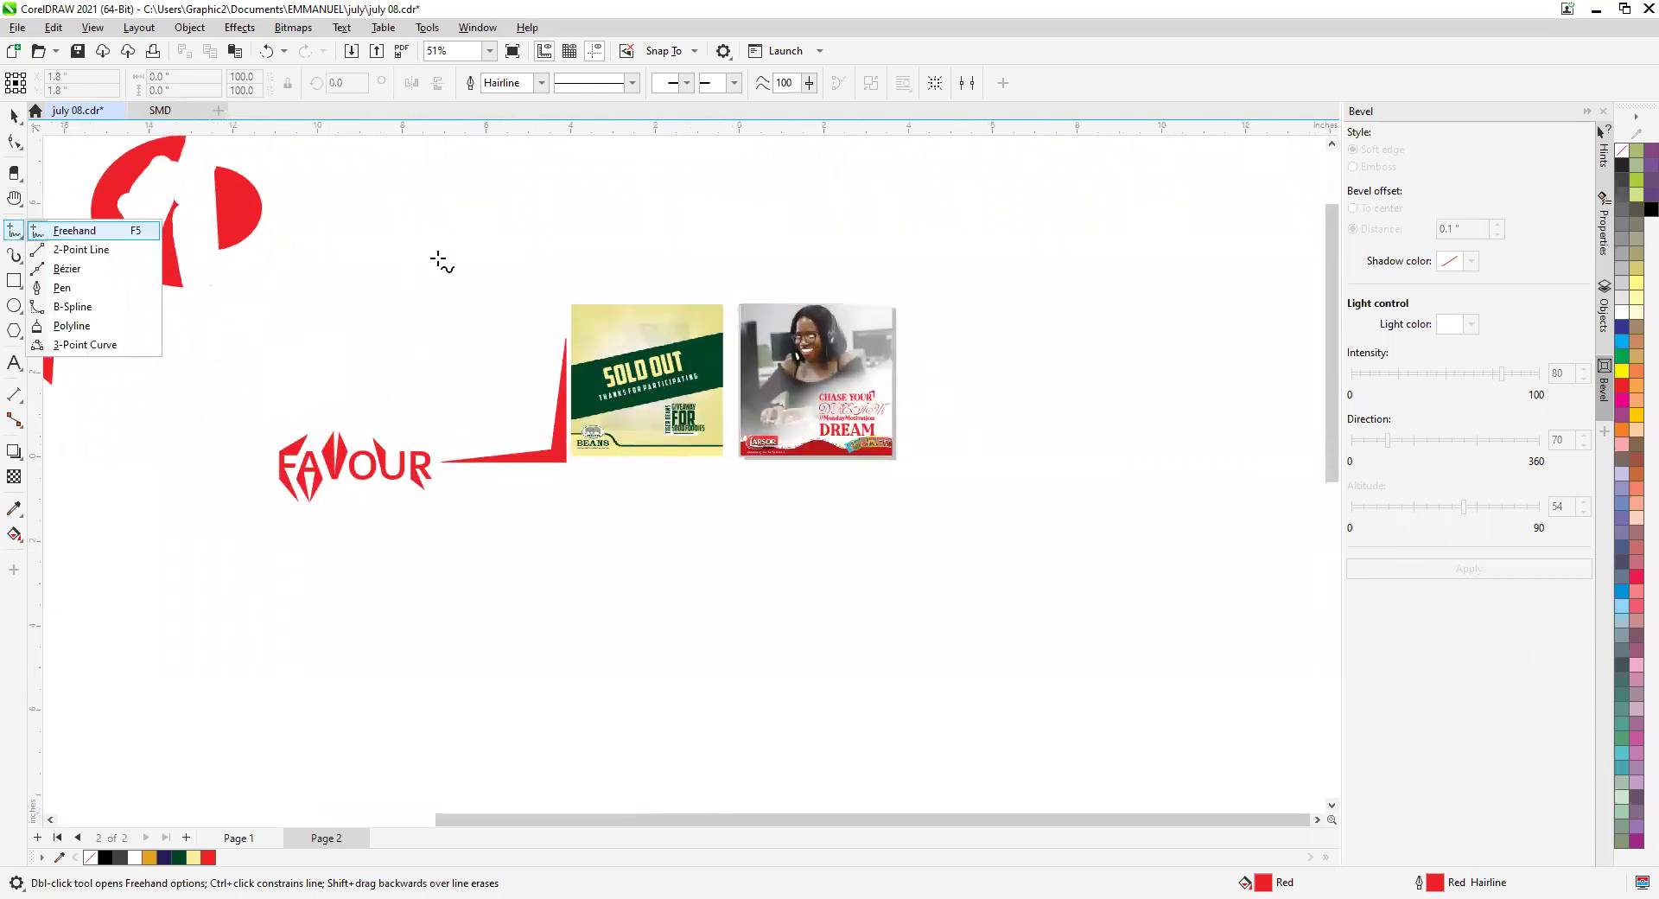
scroll(441, 259, down, 1)
scroll(598, 490, down, 1)
scroll(489, 529, up, 2)
click(445, 491)
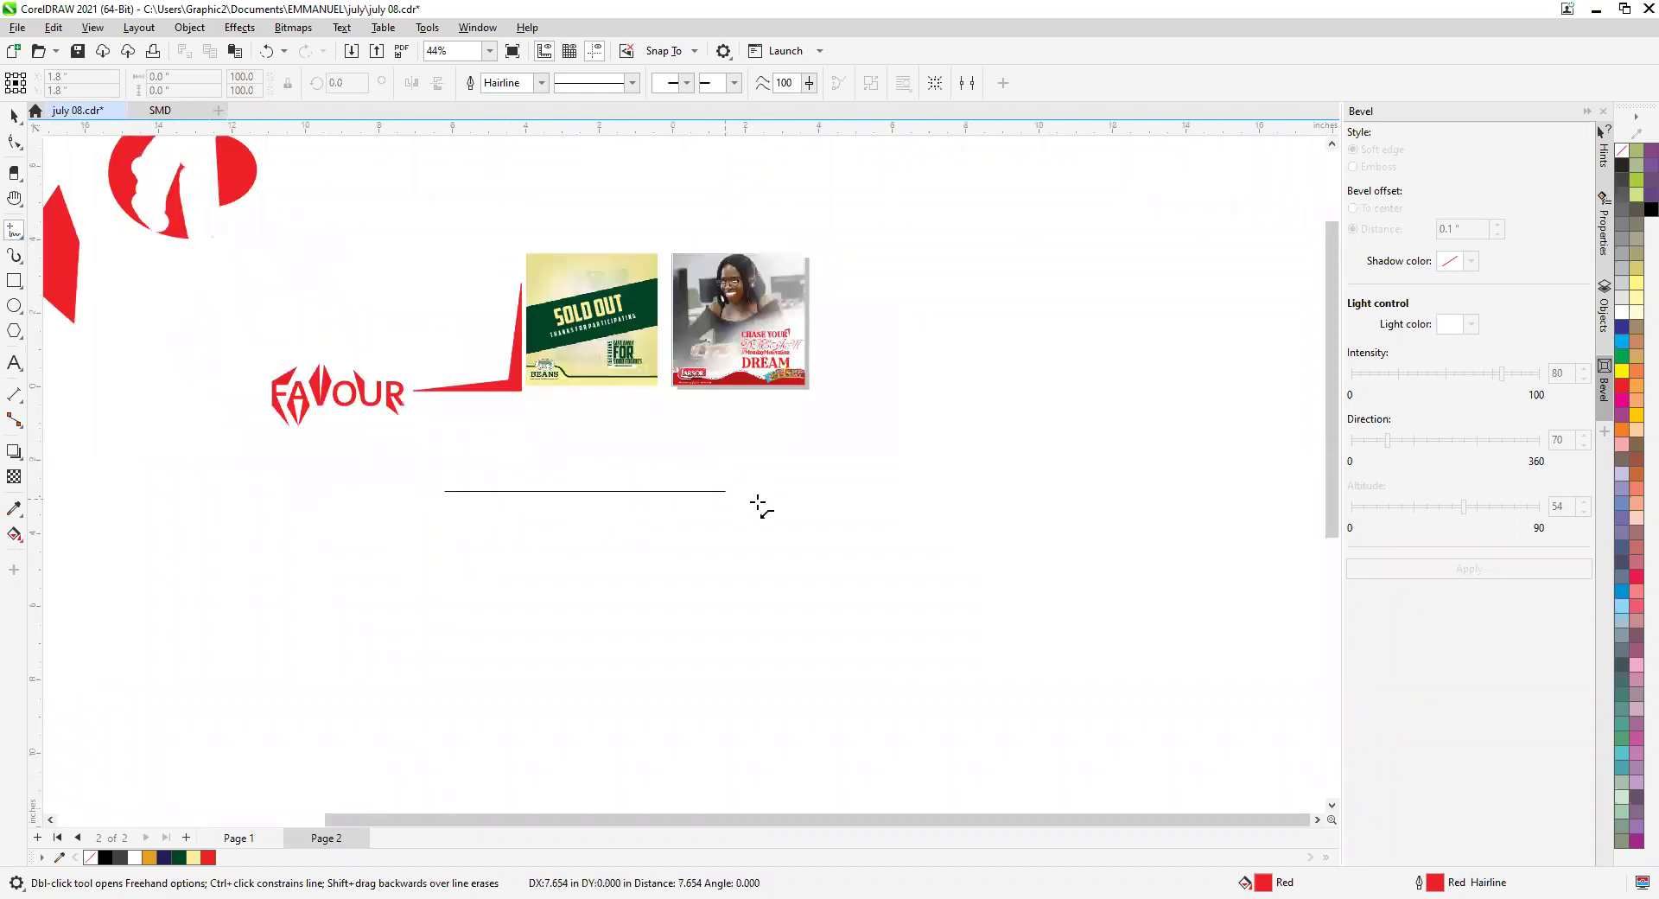
click(734, 492)
scroll(744, 544, down, 2)
scroll(736, 554, up, 2)
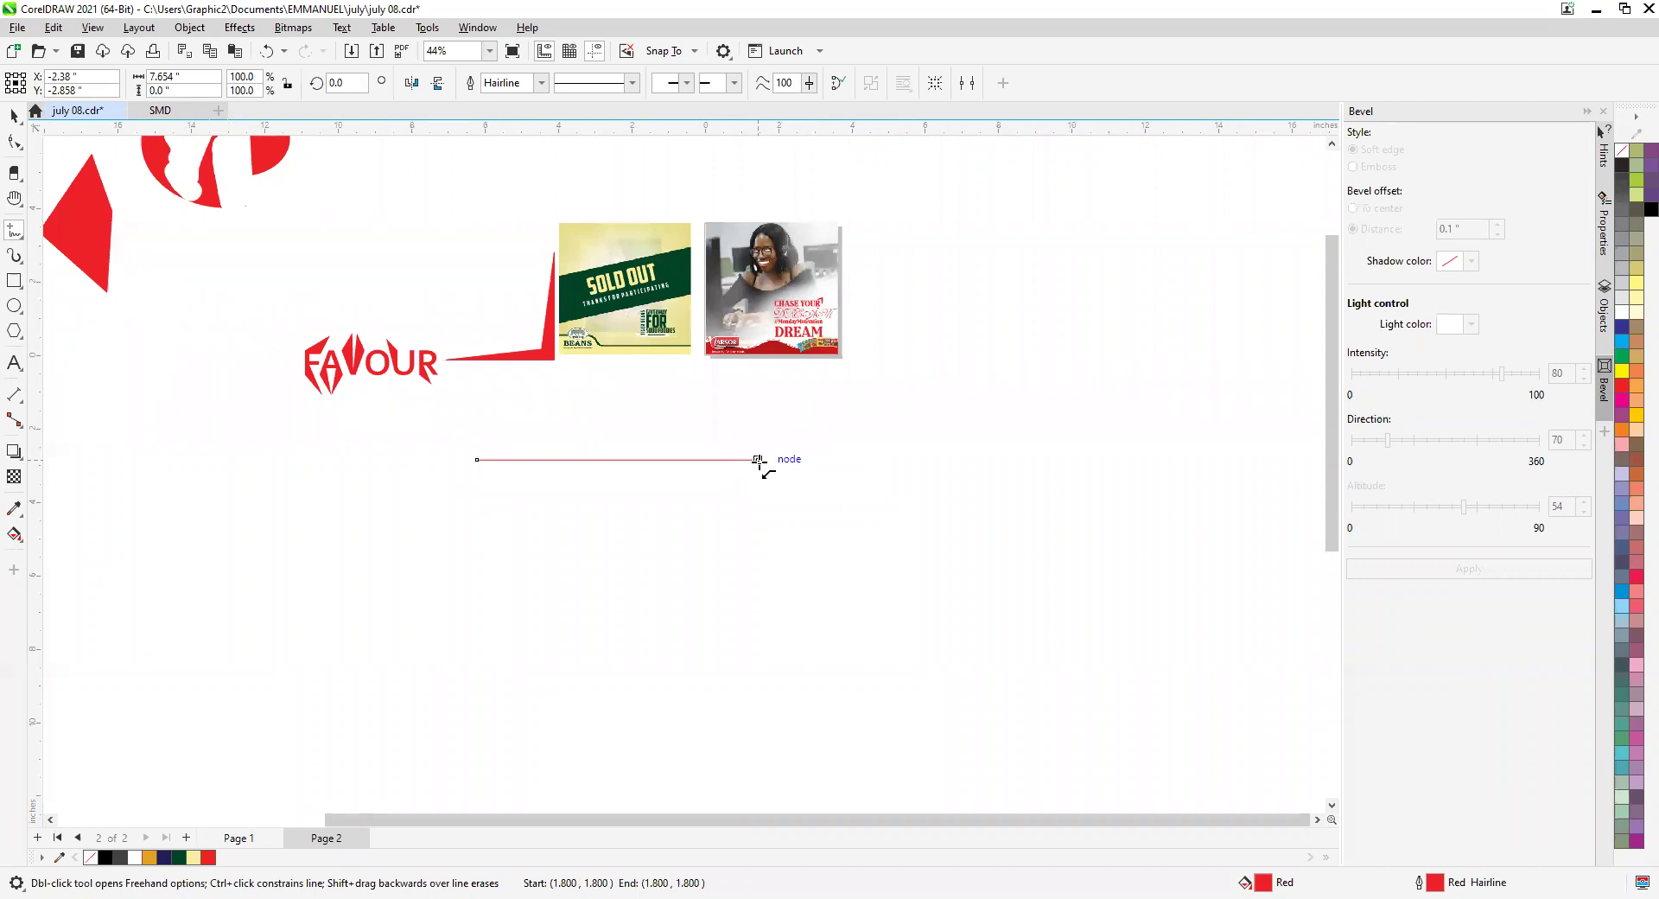
Continue the line with a vertical side about 6.52 inches long, a base about 8.06 inches wide and a second vertical side.
click(759, 471)
click(757, 700)
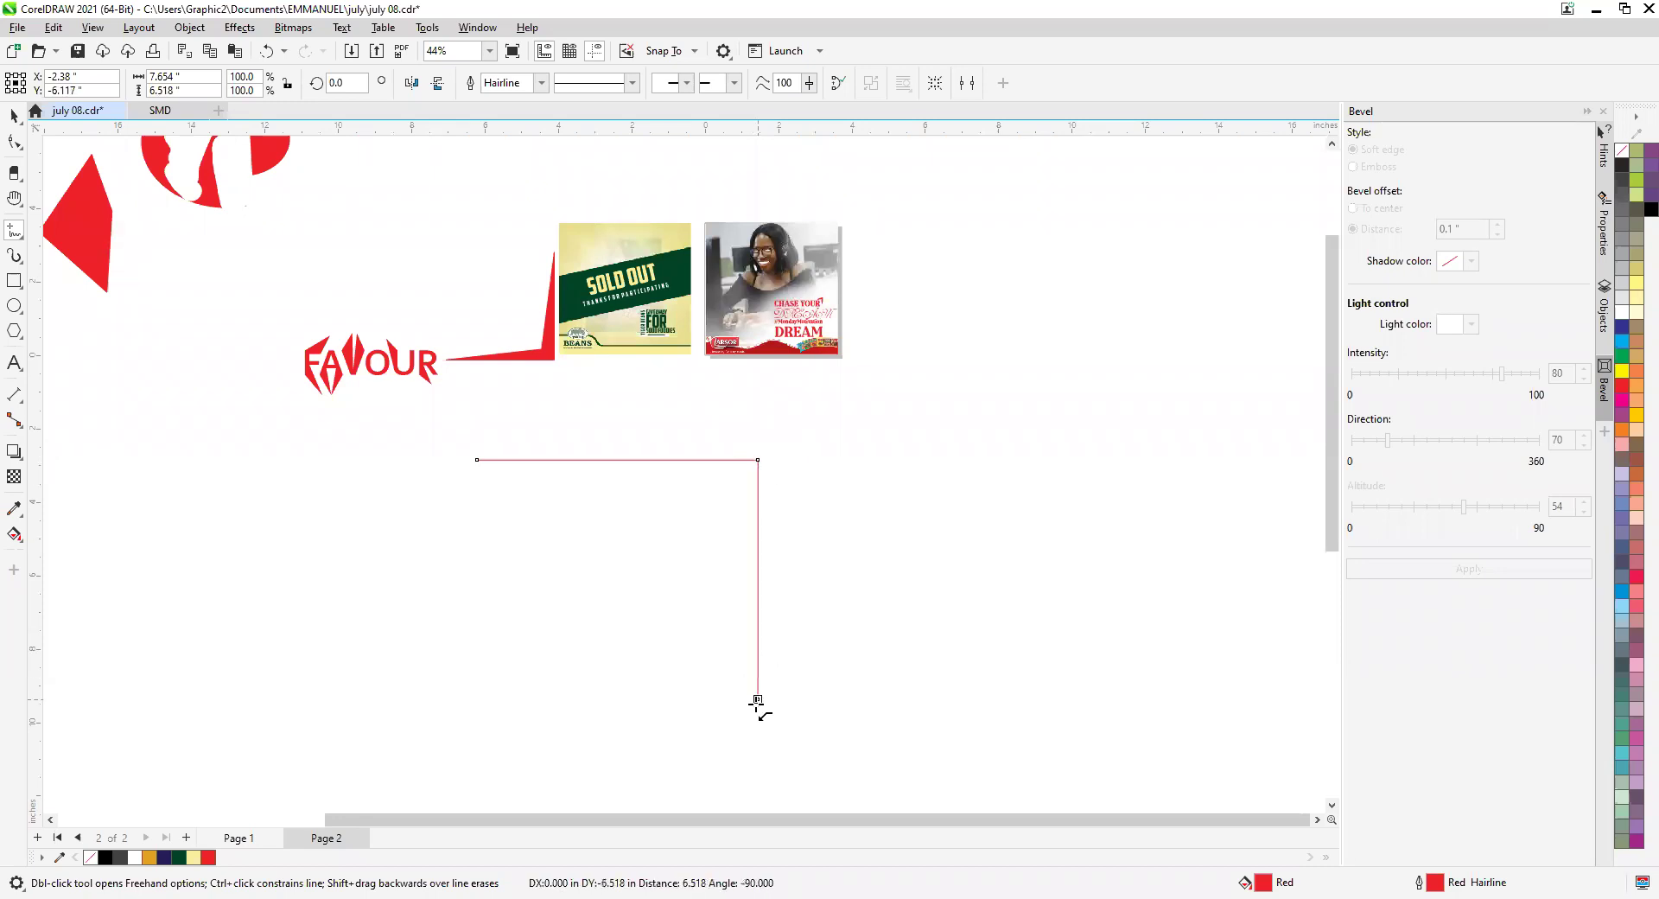
click(757, 698)
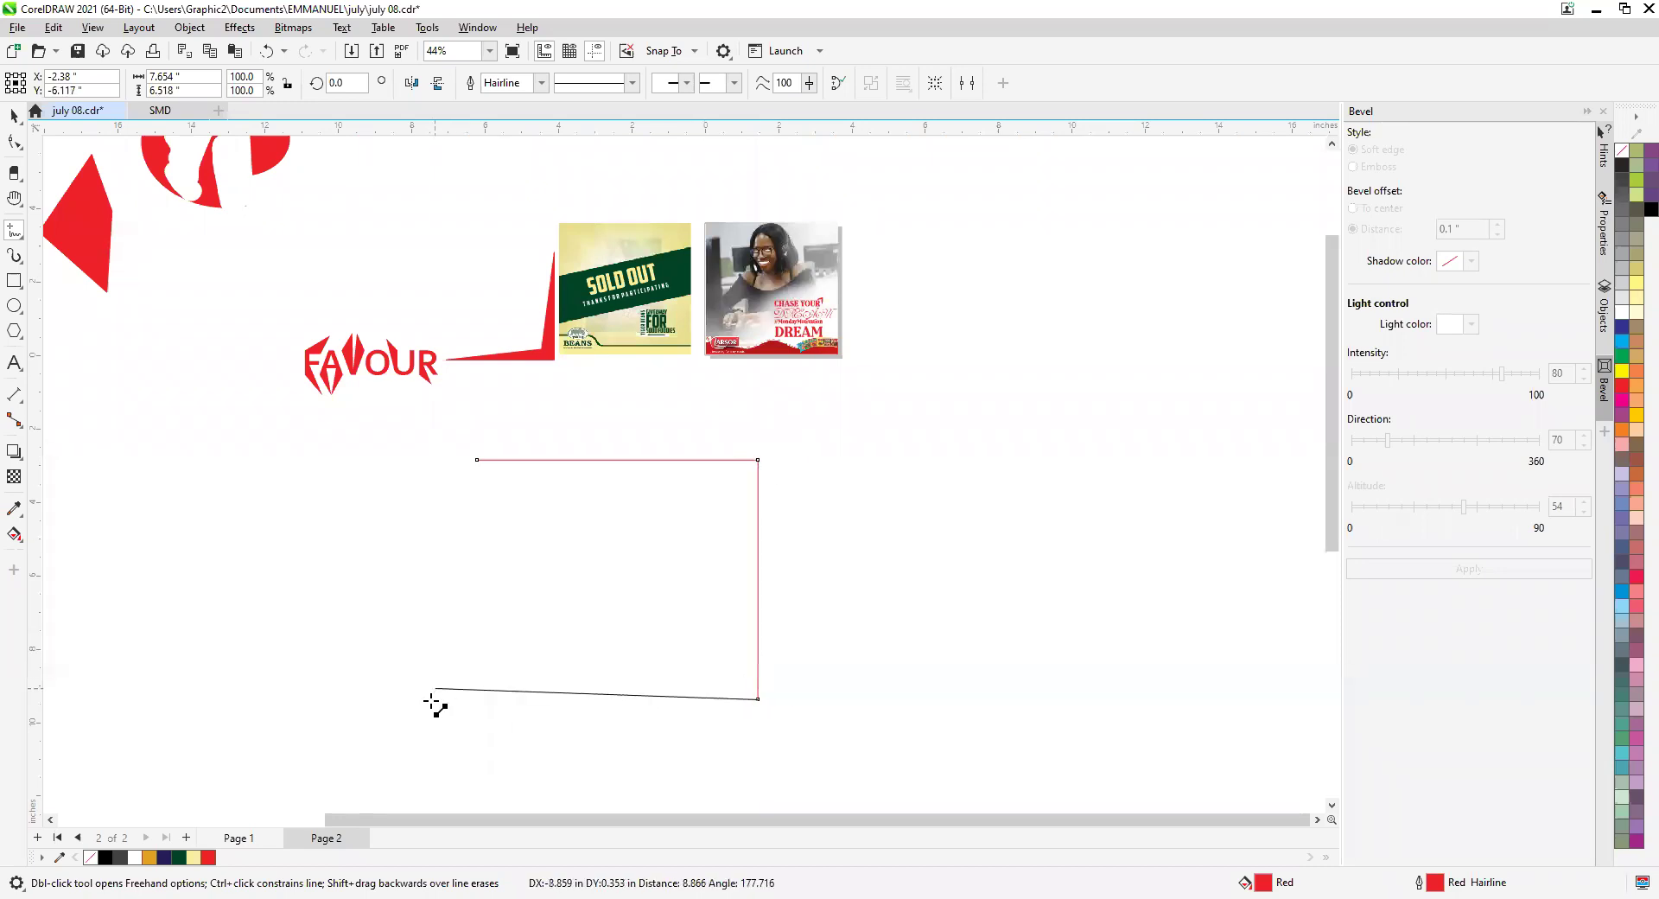
click(463, 698)
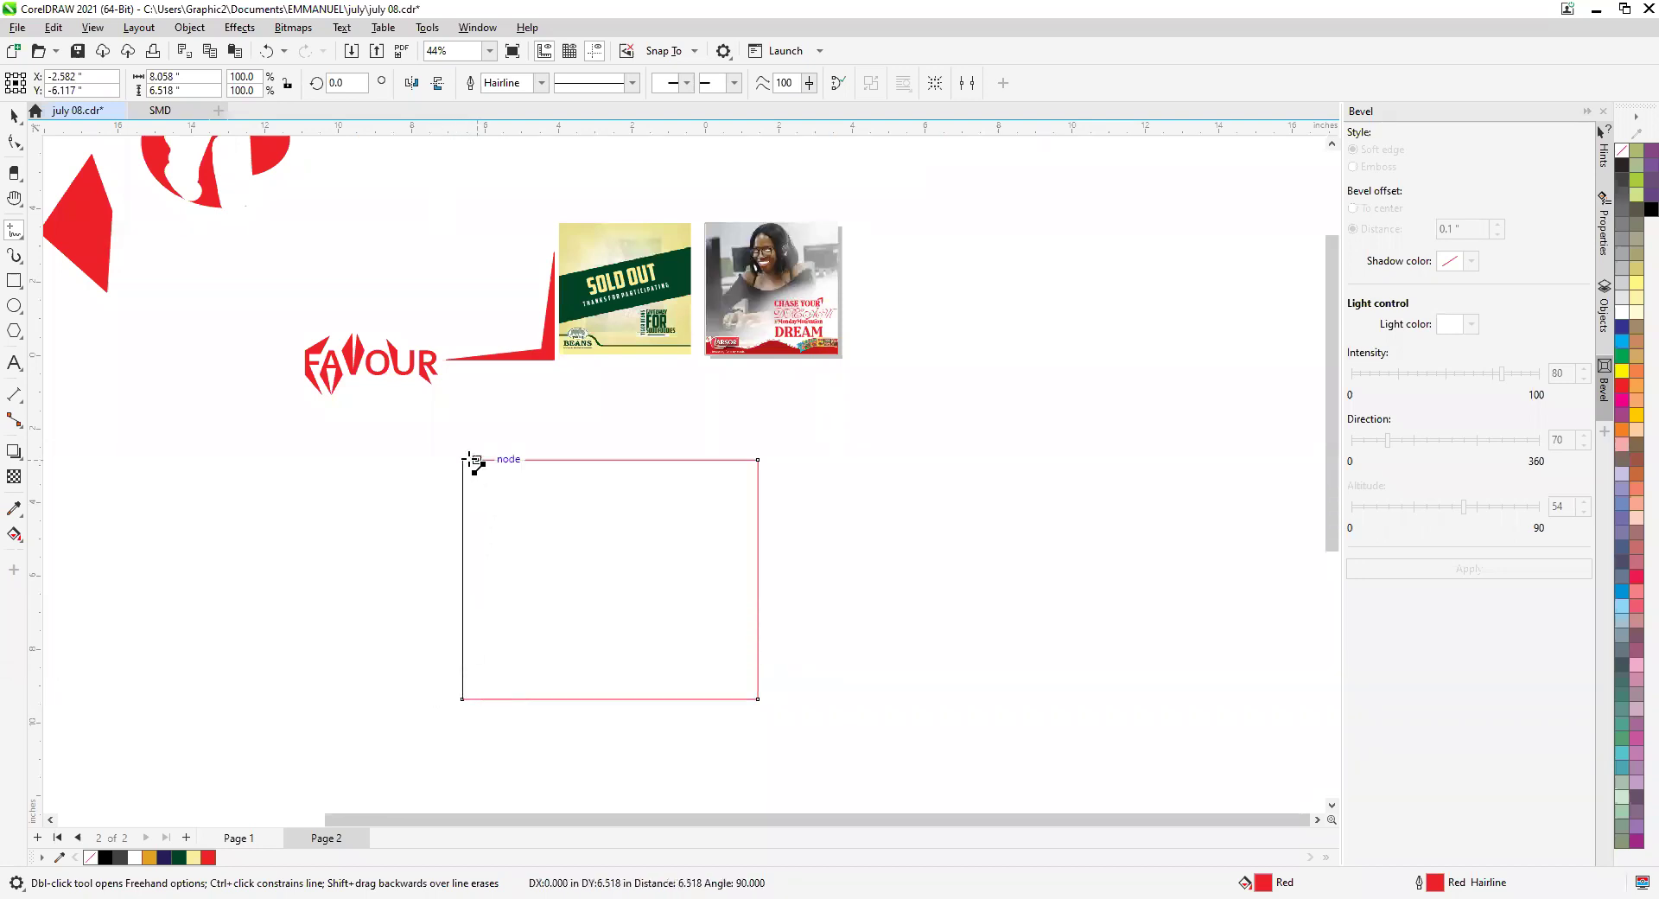
click(464, 459)
Add a narrow slanted spike at the outline's upper-left corner and close the shape, making it about 8.06 by 8.25 inches overall.
scroll(458, 445, up, 2)
click(453, 427)
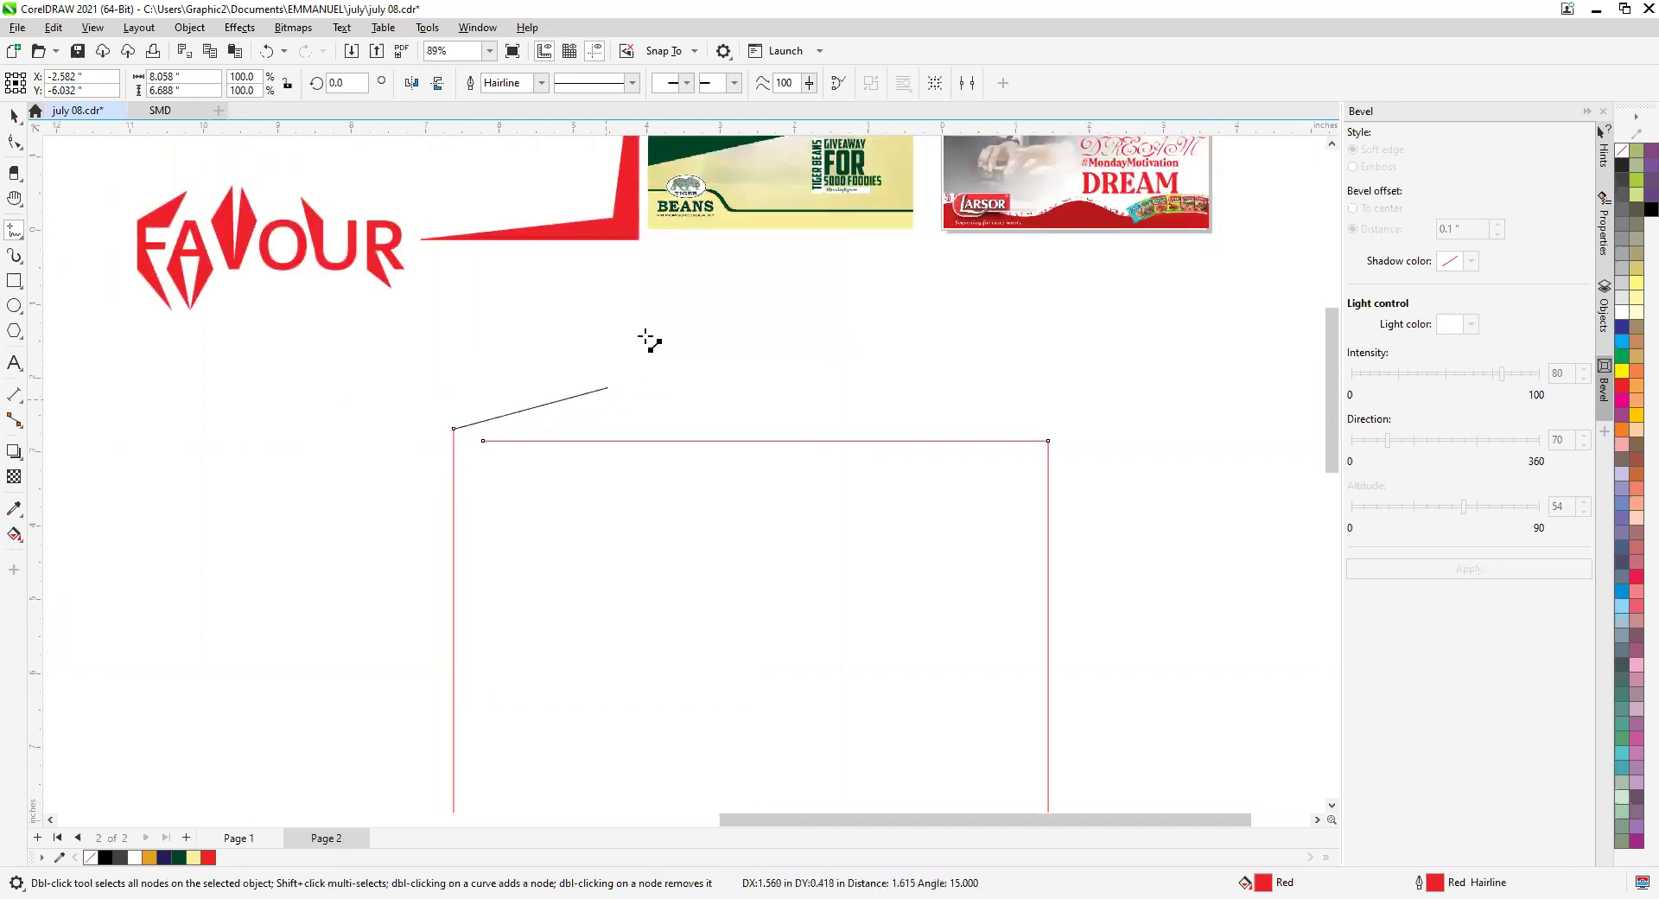
click(485, 313)
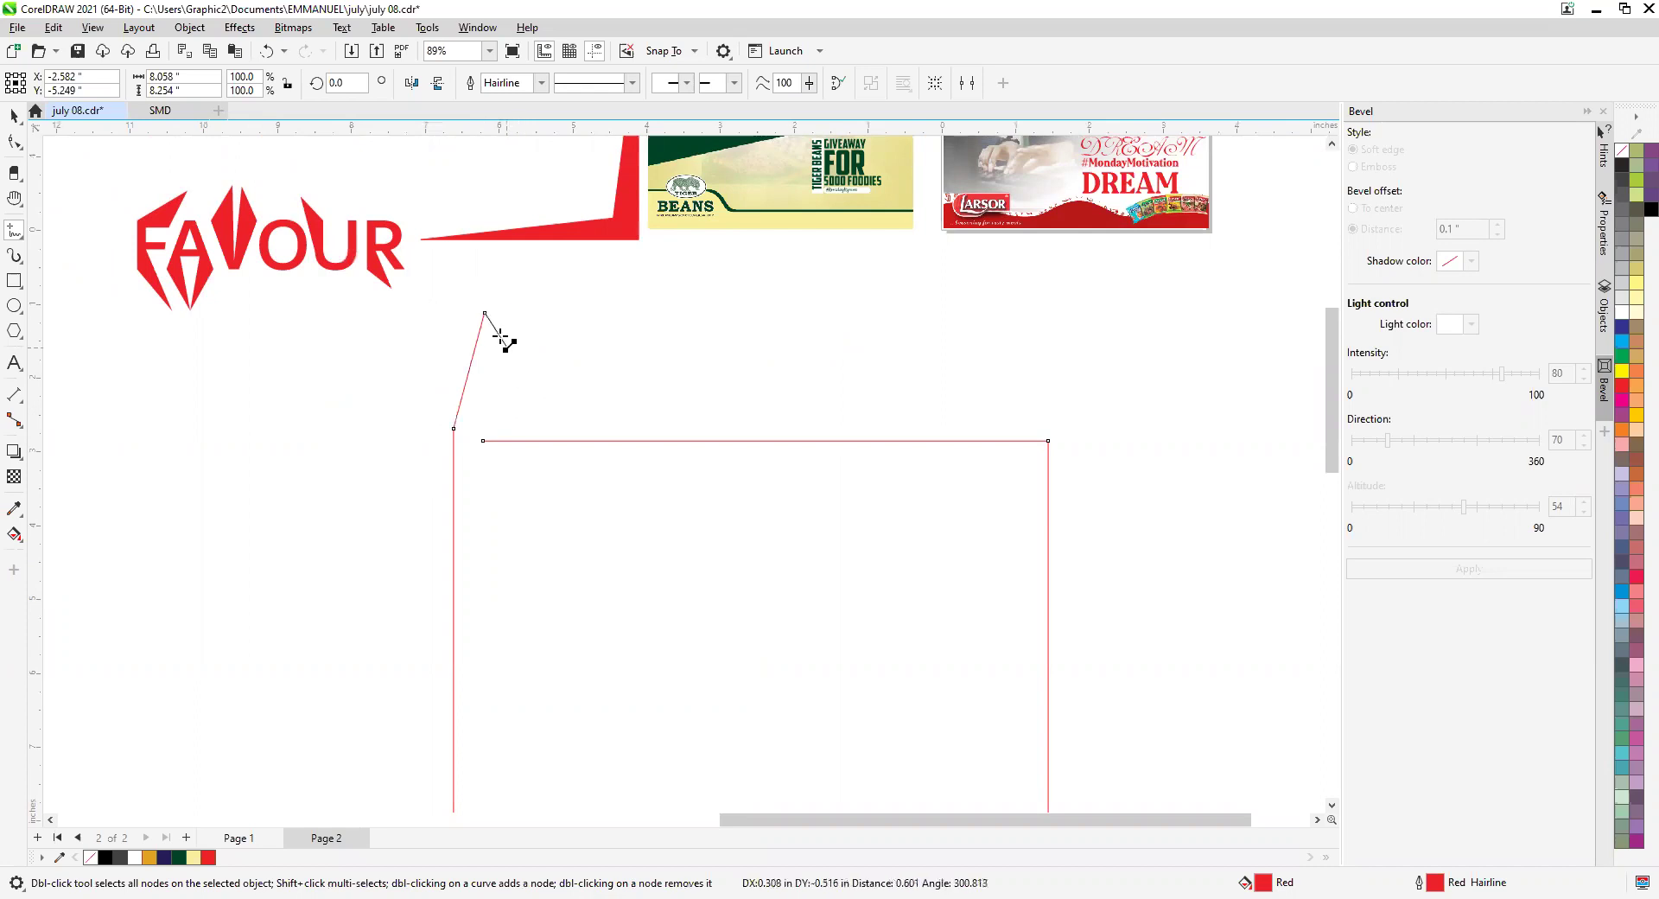
click(500, 334)
drag(501, 334, 473, 440)
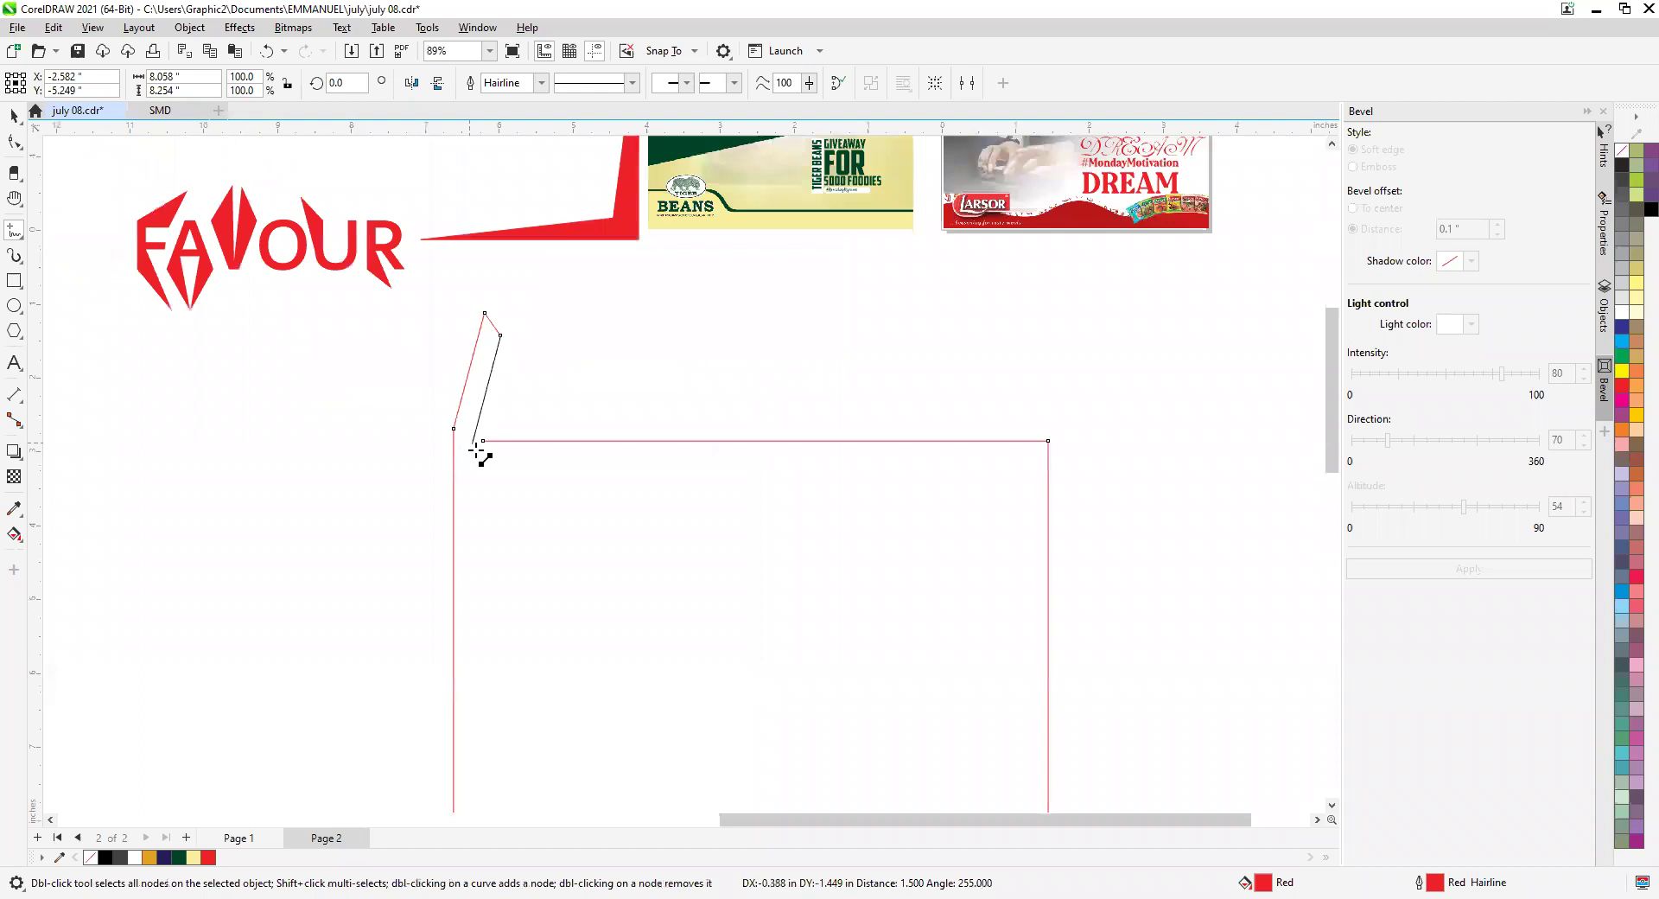
click(483, 441)
scroll(544, 370, down, 3)
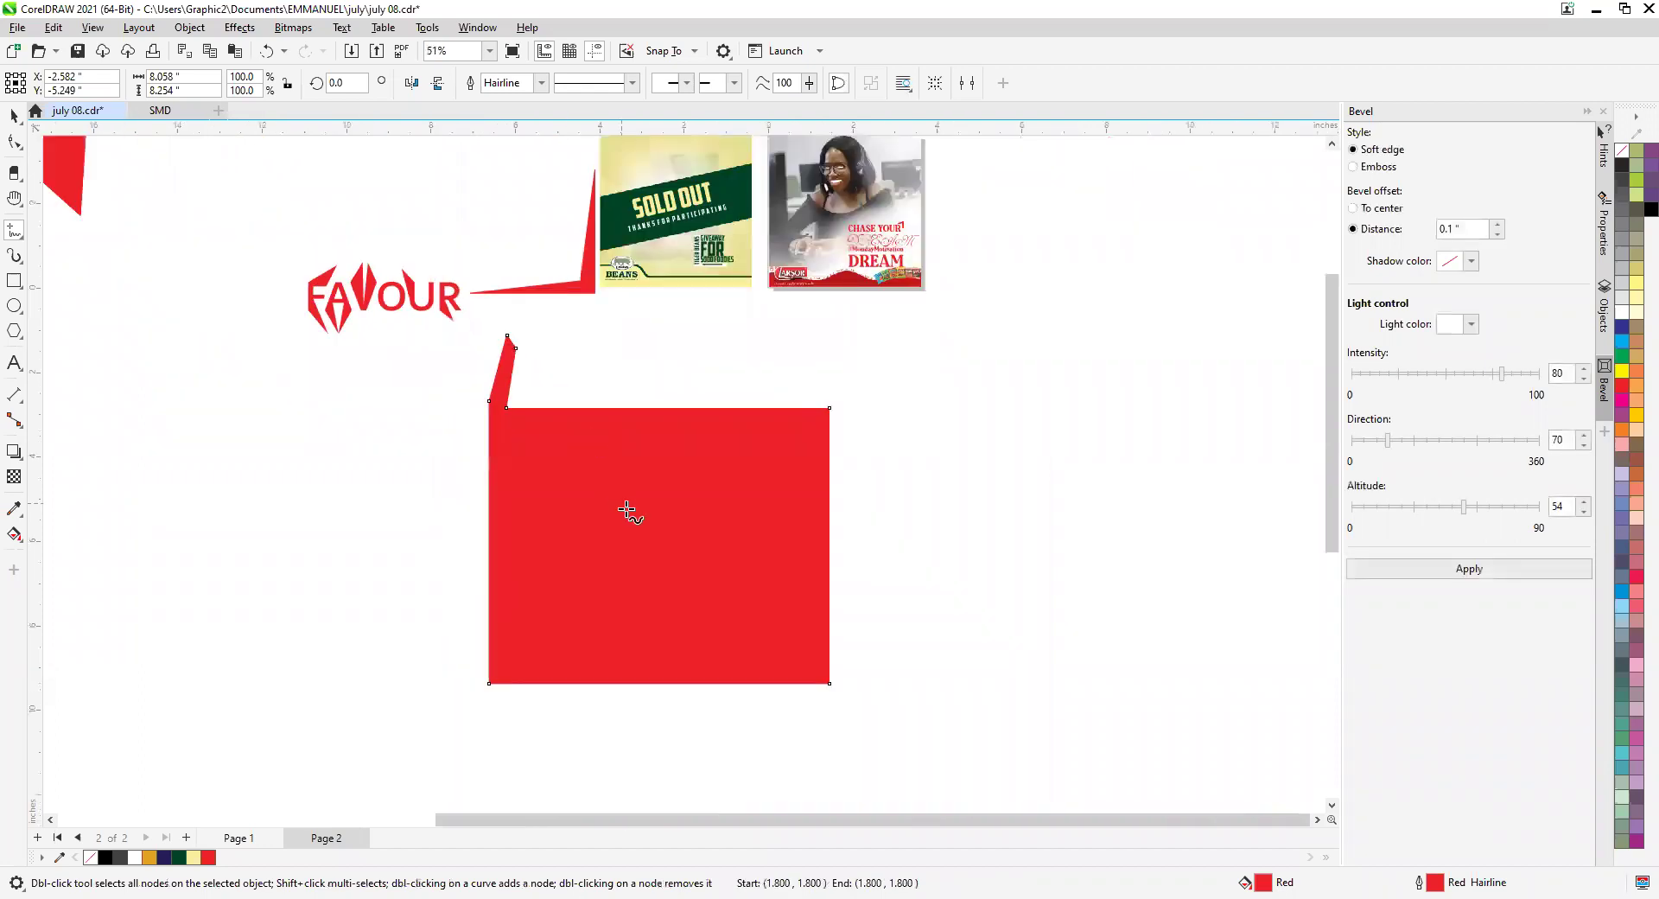
scroll(555, 467, up, 1)
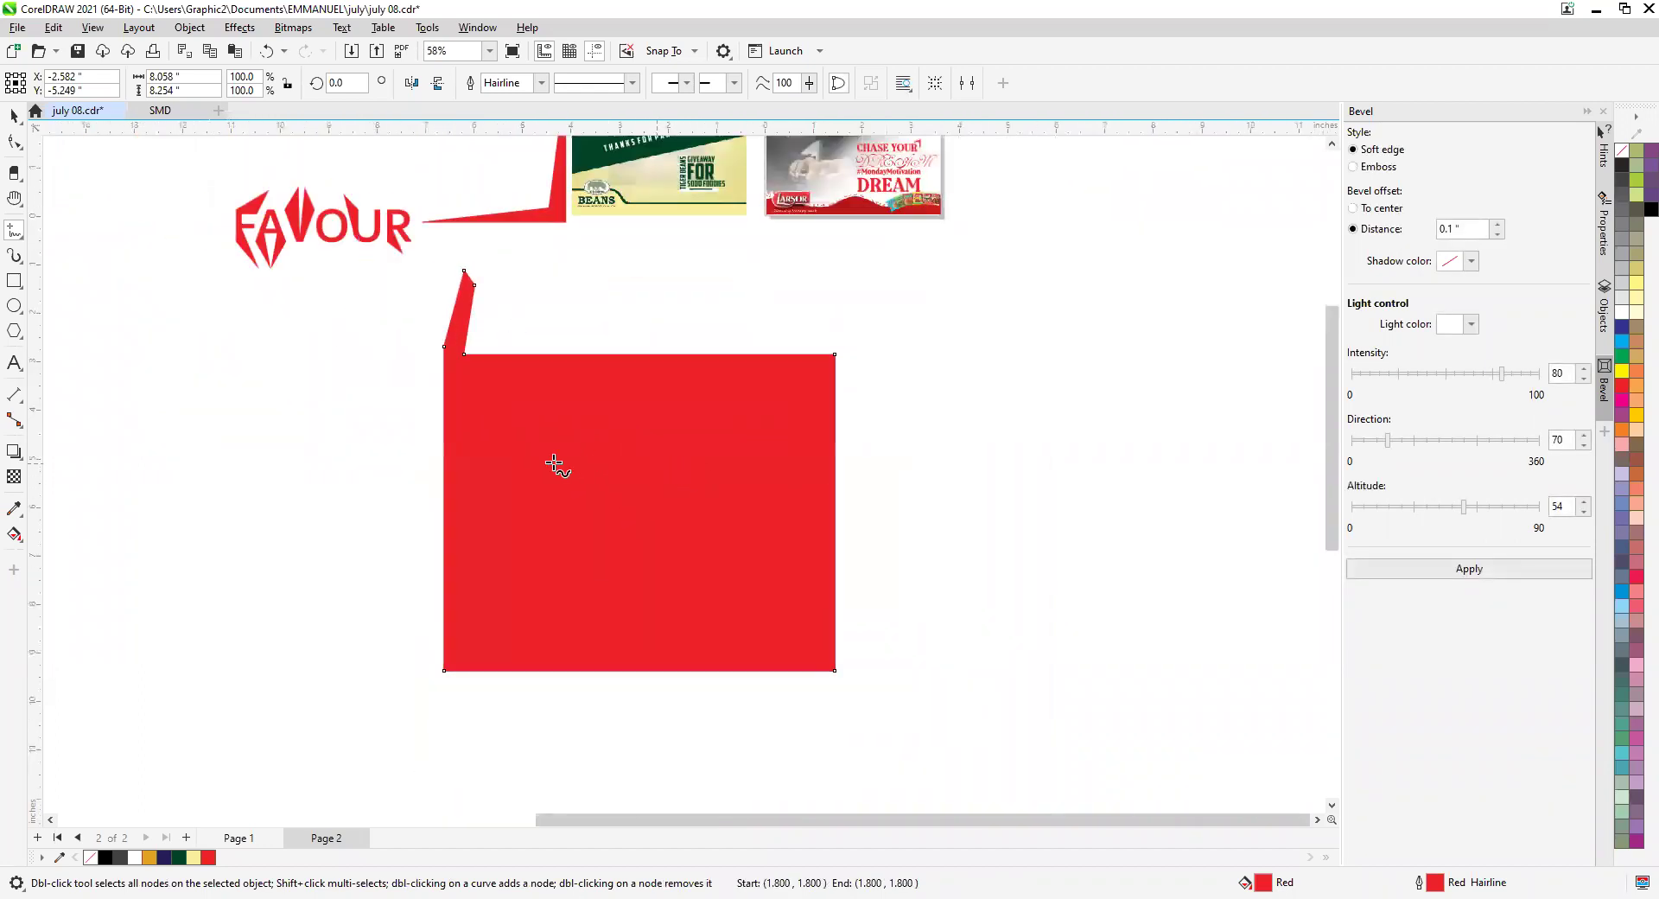
scroll(535, 458, down, 2)
scroll(484, 442, up, 1)
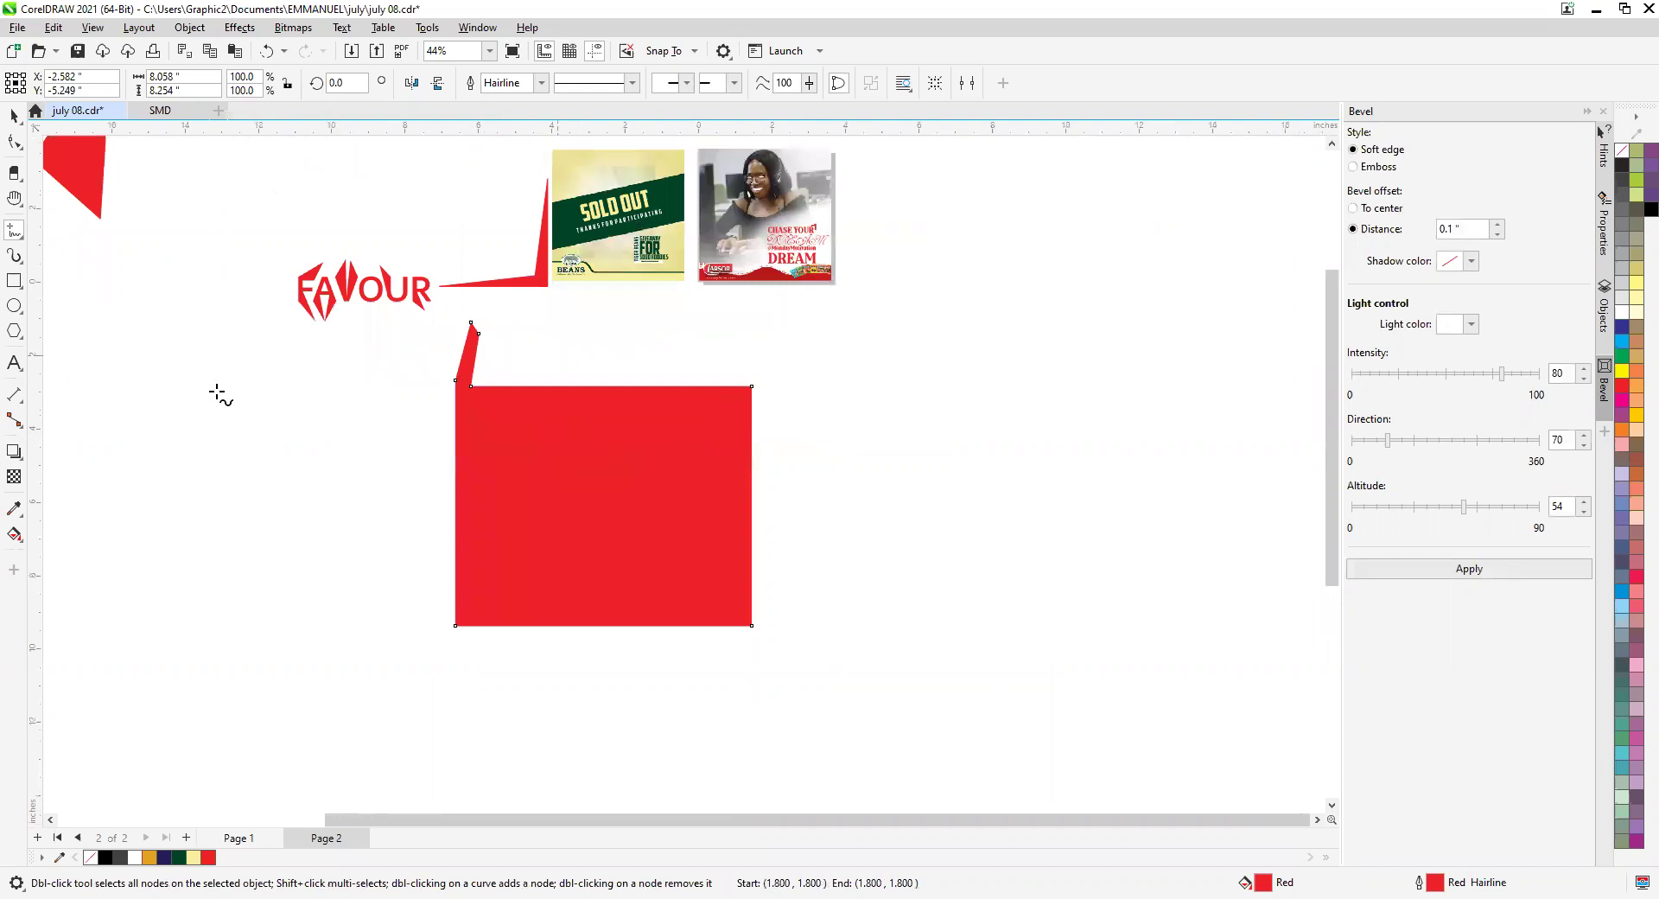
Draw a closed downward-pointing triangle about 13.93 inches wide and 14.4 inches high beside the red box with the Freehand tool.
click(14, 231)
scroll(341, 339, down, 2)
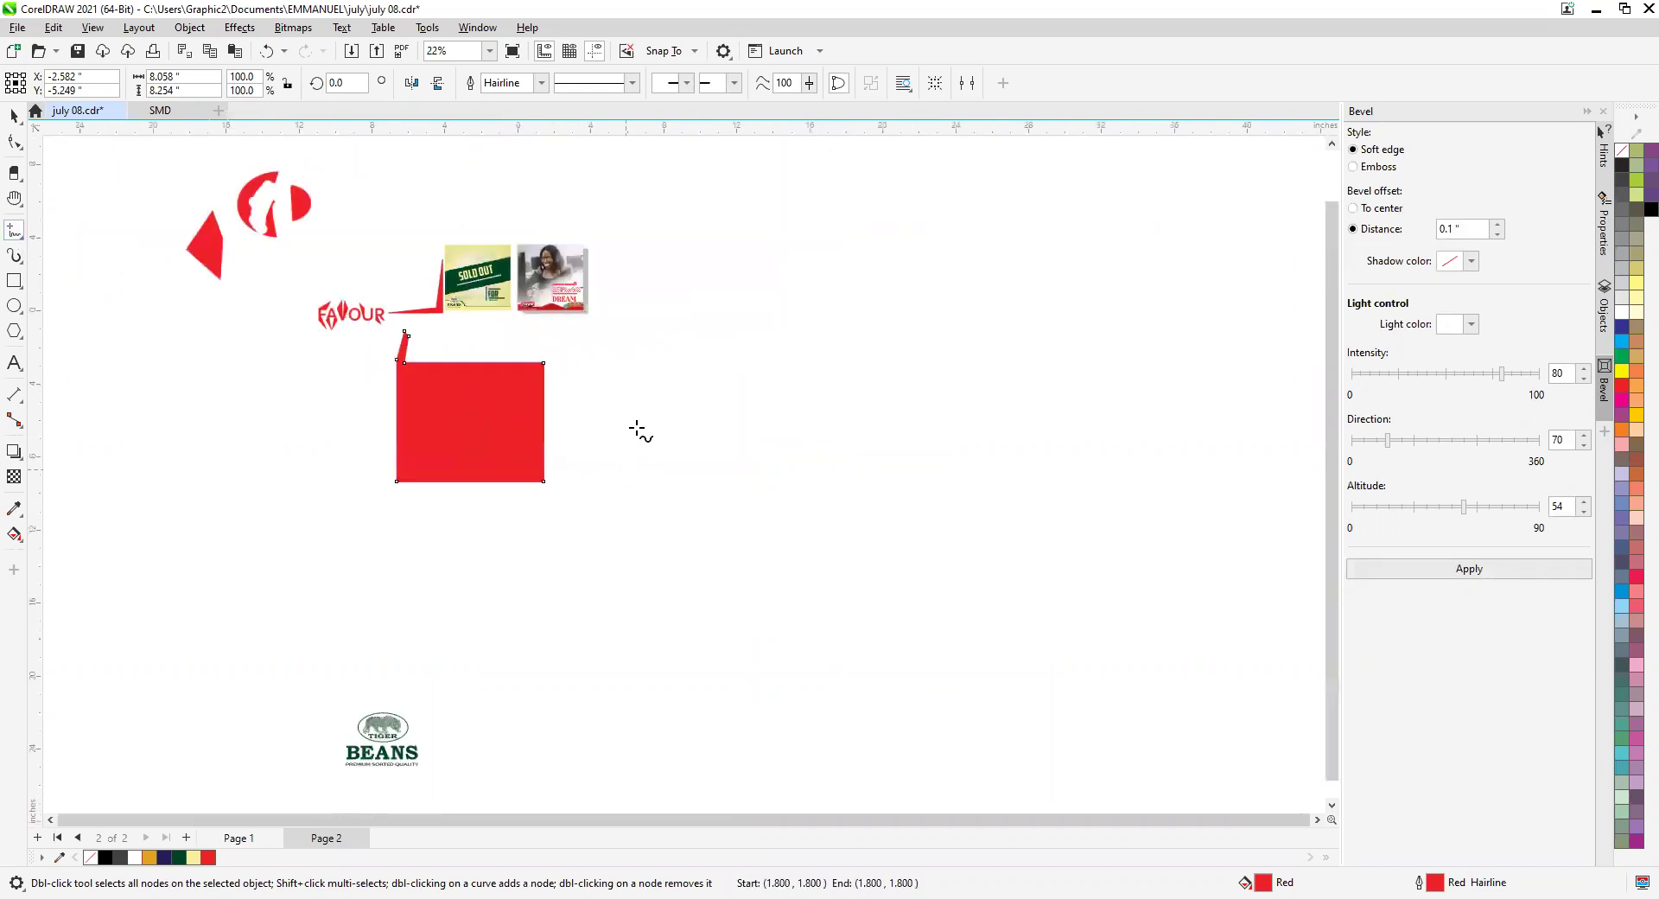
click(890, 427)
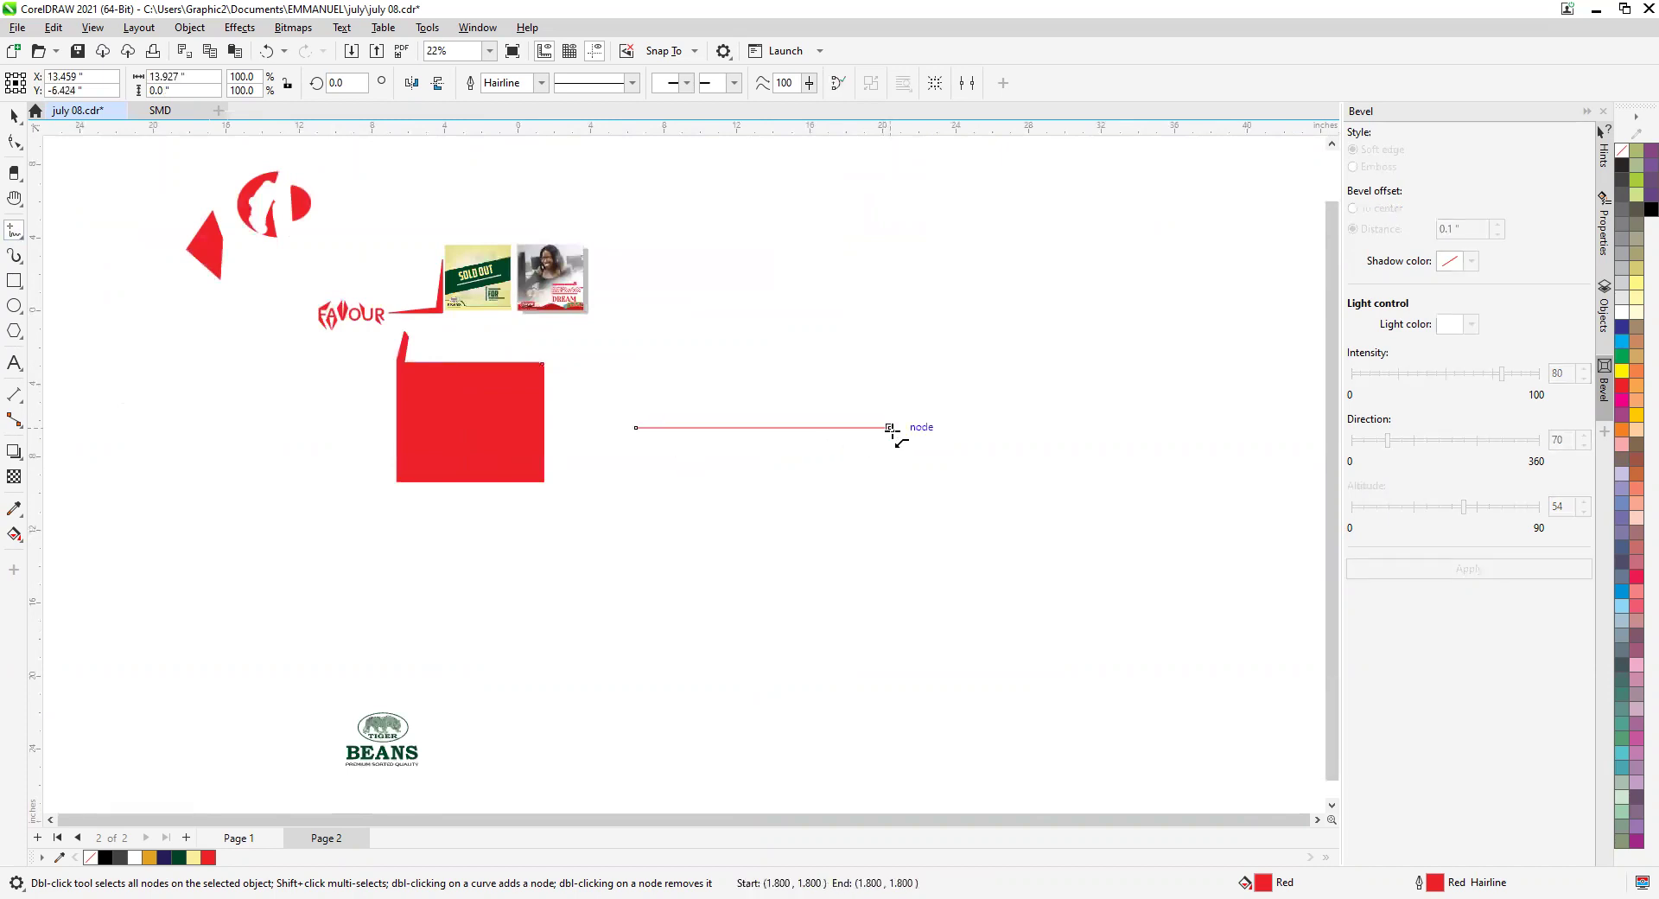
click(868, 508)
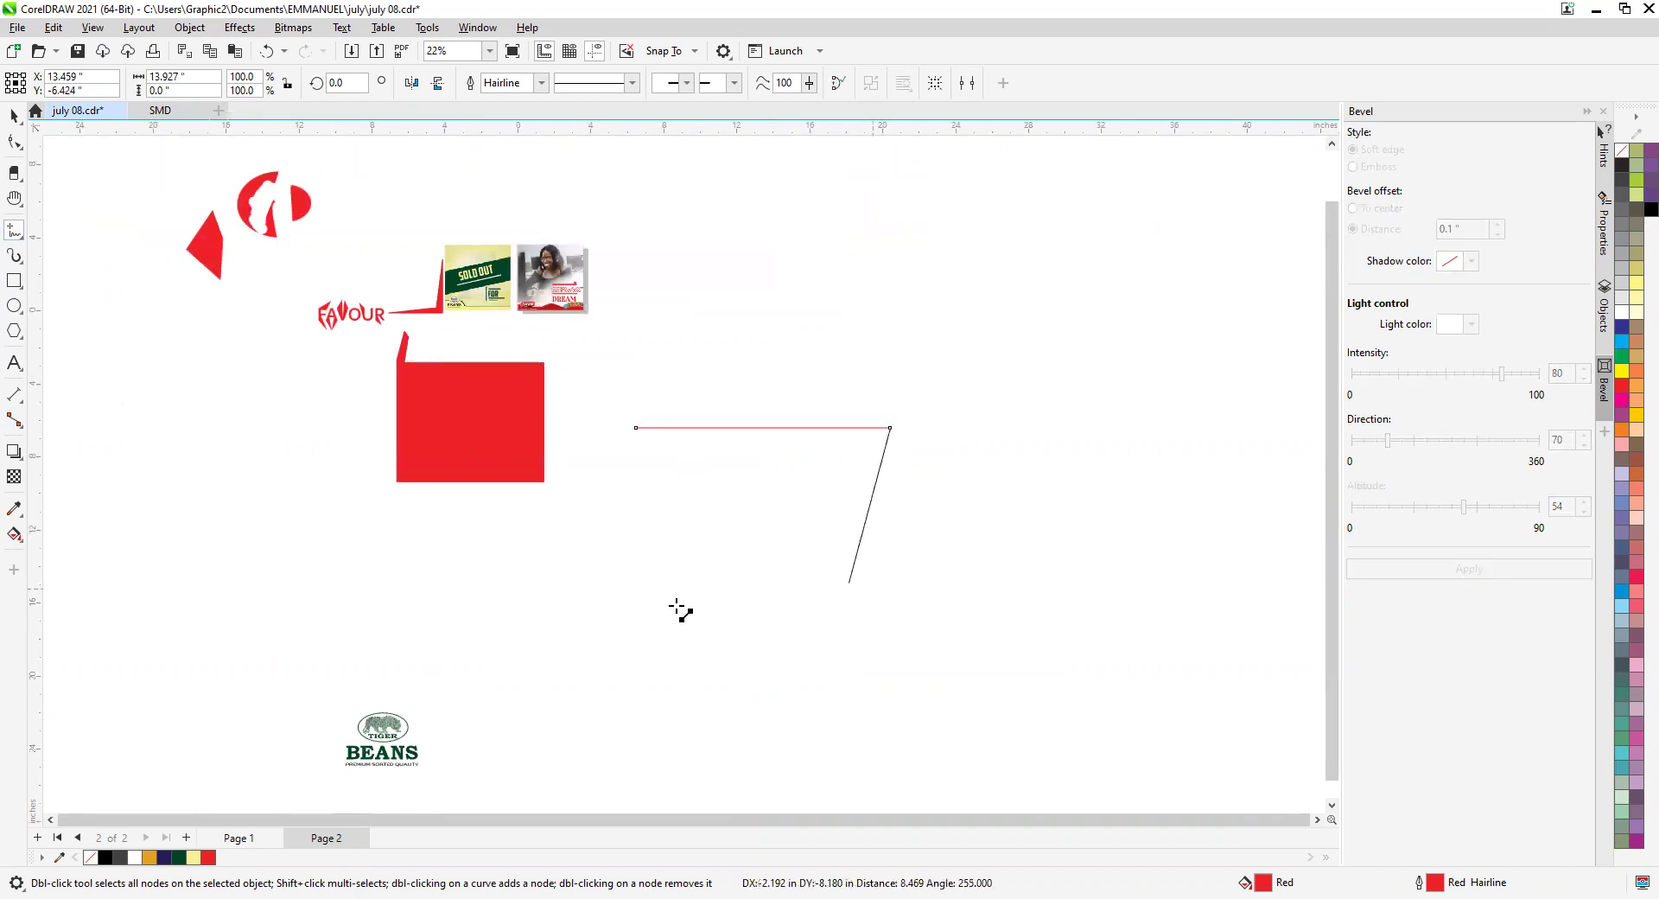
click(784, 690)
mouse_move(784, 690)
mouse_down()
mouse_move(630, 455)
mouse_move(636, 427)
mouse_up()
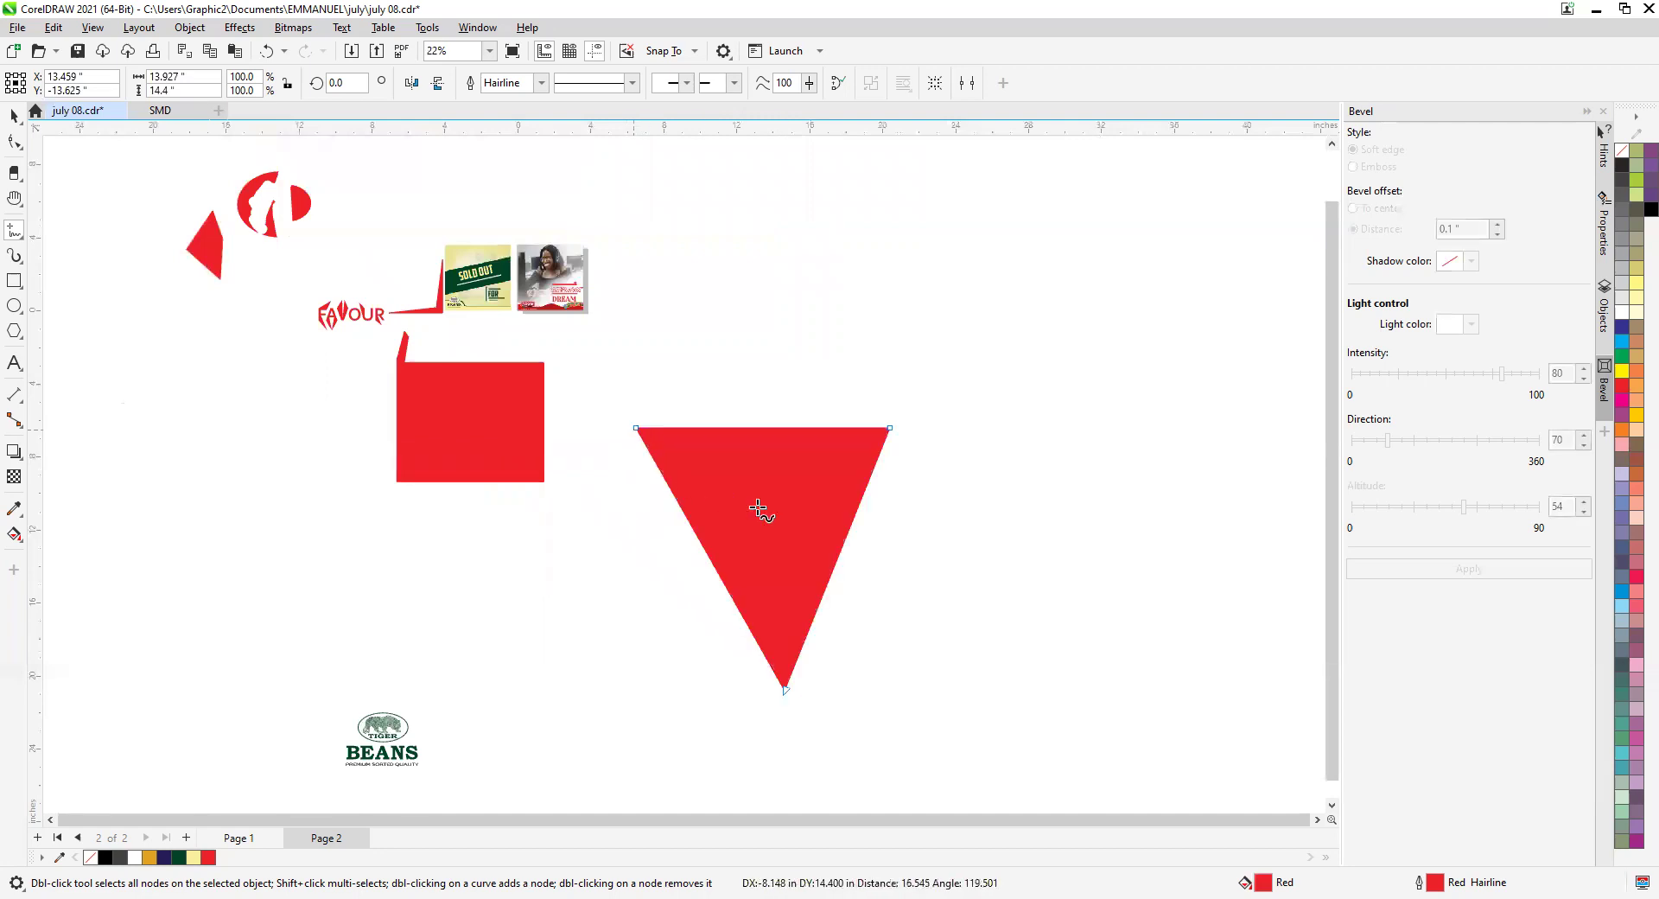
scroll(800, 571, down, 2)
scroll(799, 571, up, 1)
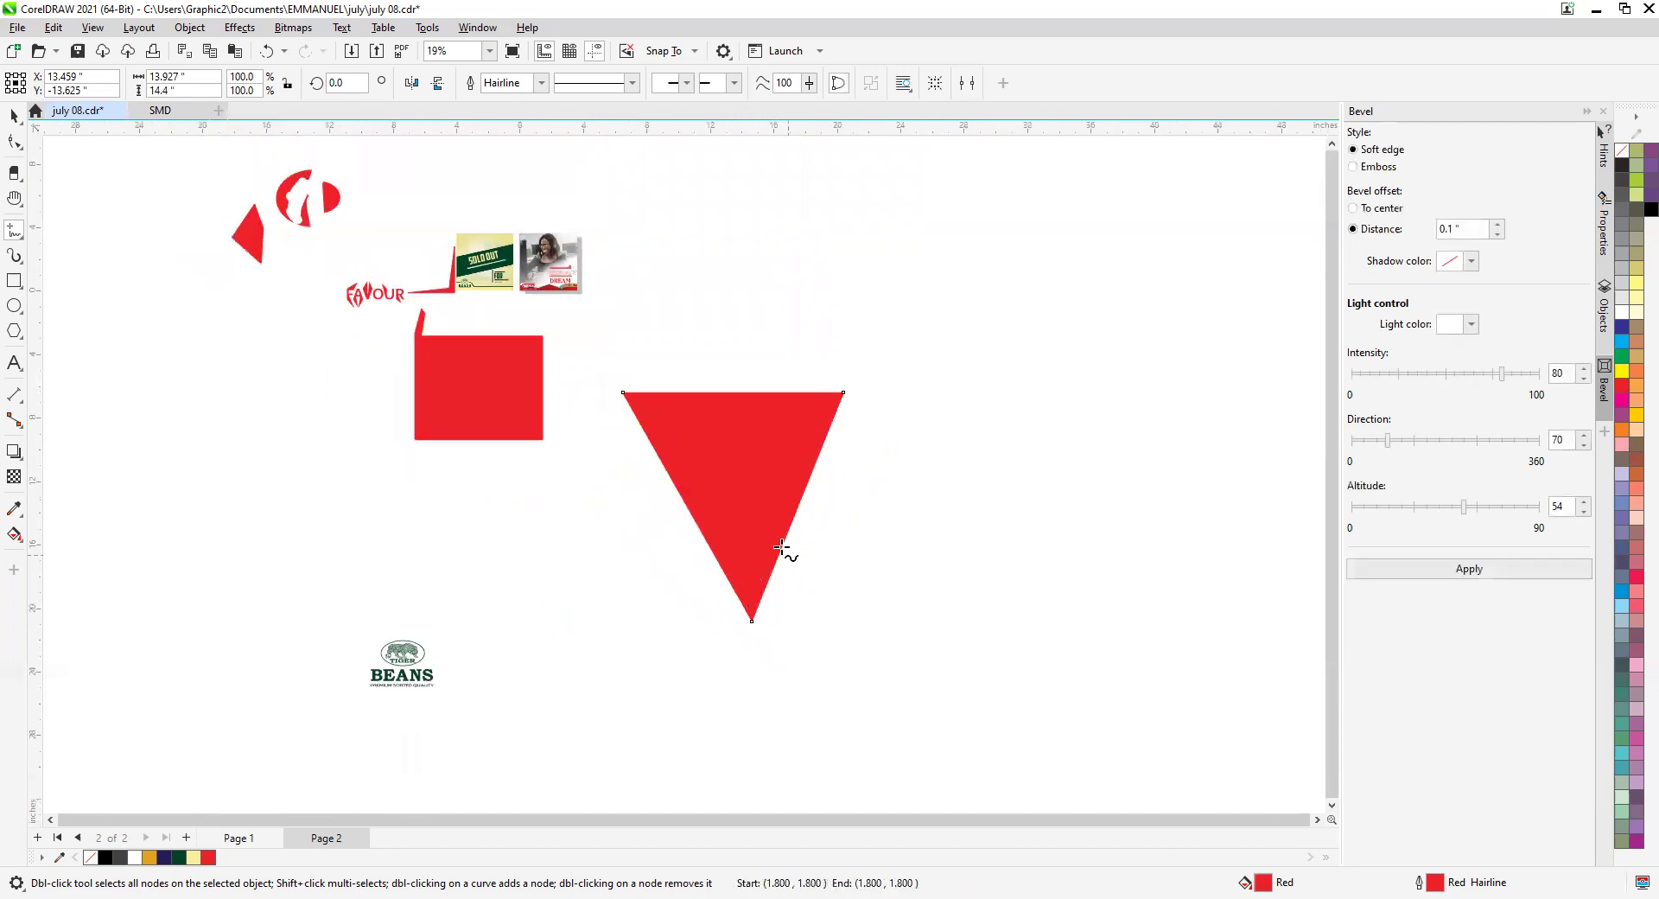
Undo the freehand triangle and the spiked box so the area below the flyers is empty again.
key(ctrl+z)
key(ctrl+z)
key(ctrl+z)
key(ctrl+z)
key(ctrl+z)
key(ctrl+z)
key(ctrl+z)
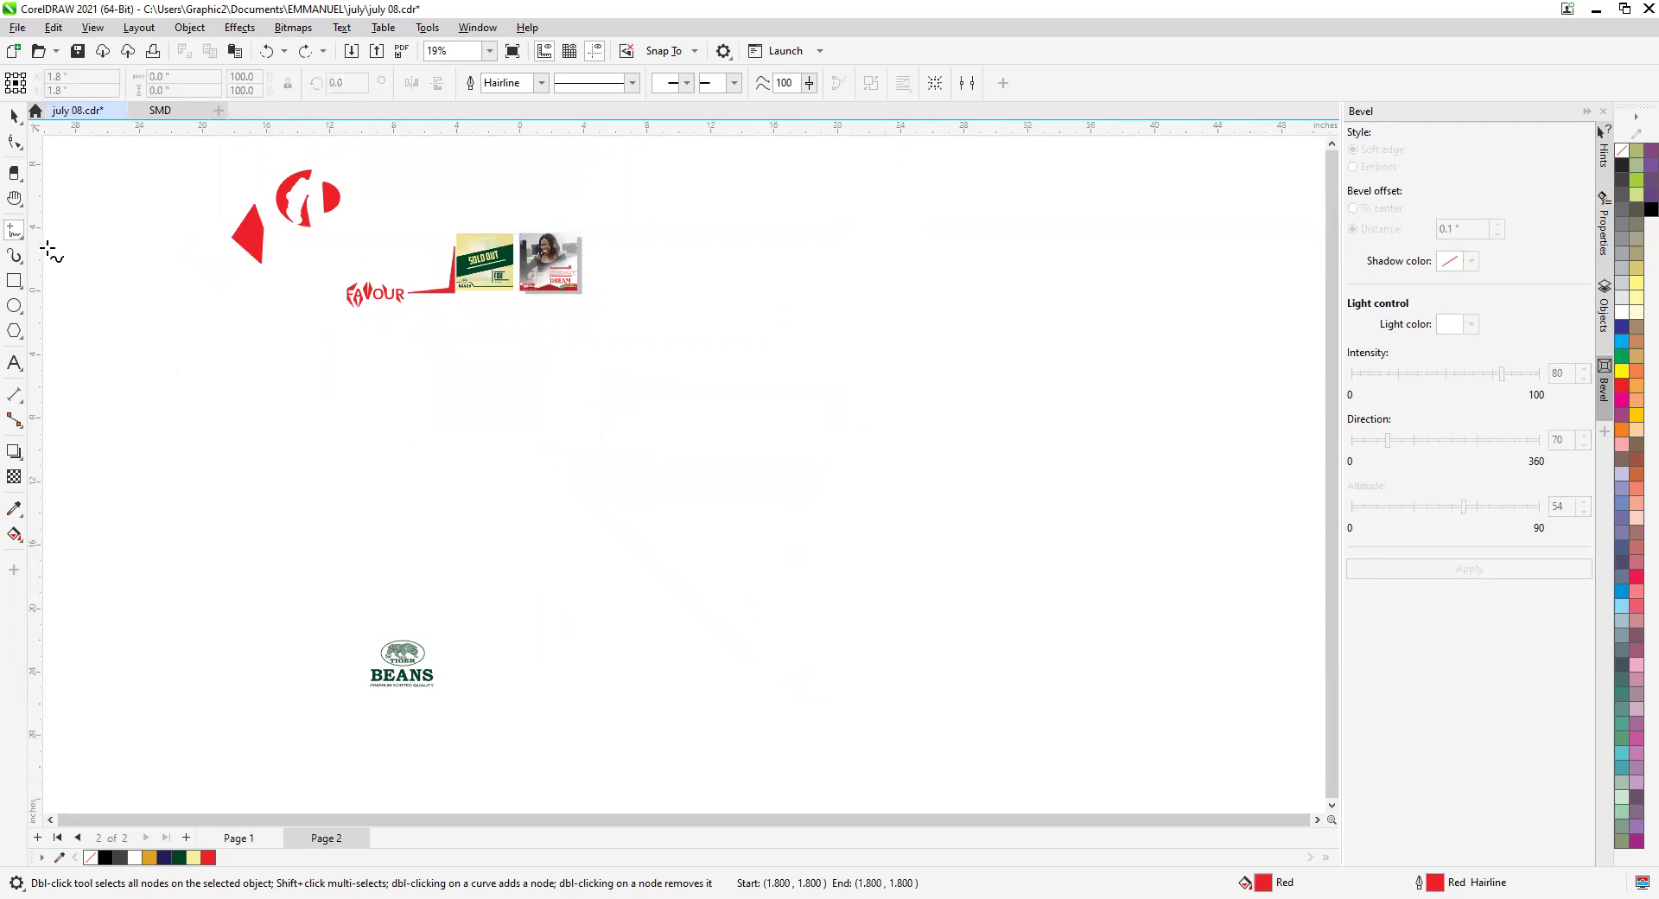
Draw a horizontal line about 29.26 inches long between the flyers and the BEANS logo with the 2-Point Line tool.
click(22, 239)
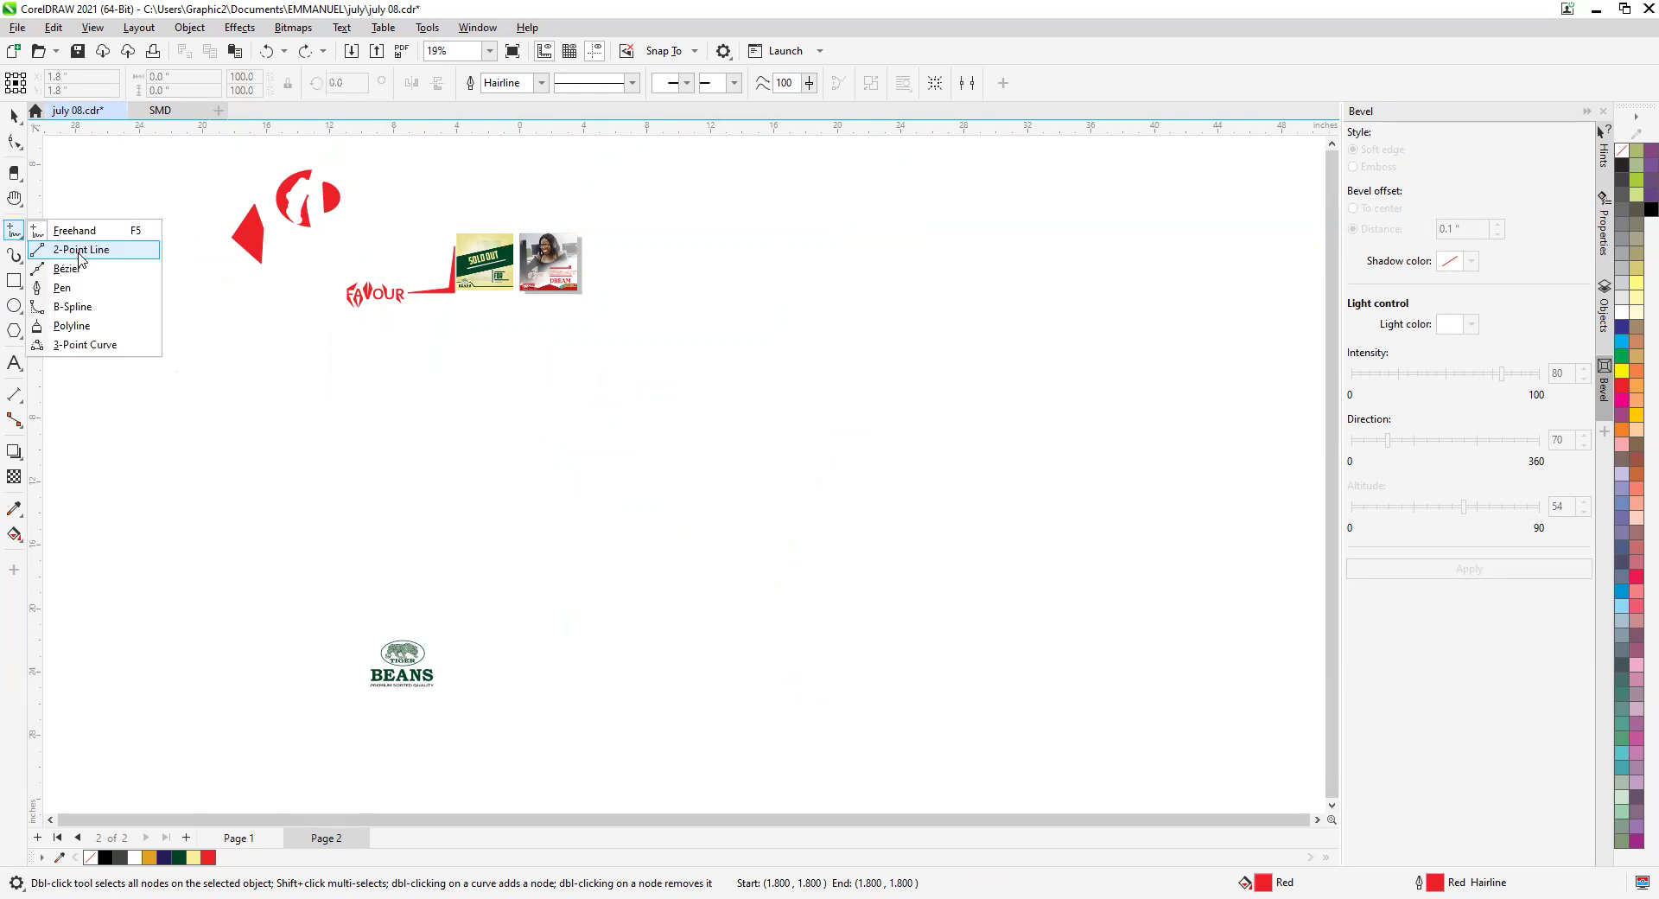
click(79, 250)
scroll(525, 507, down, 3)
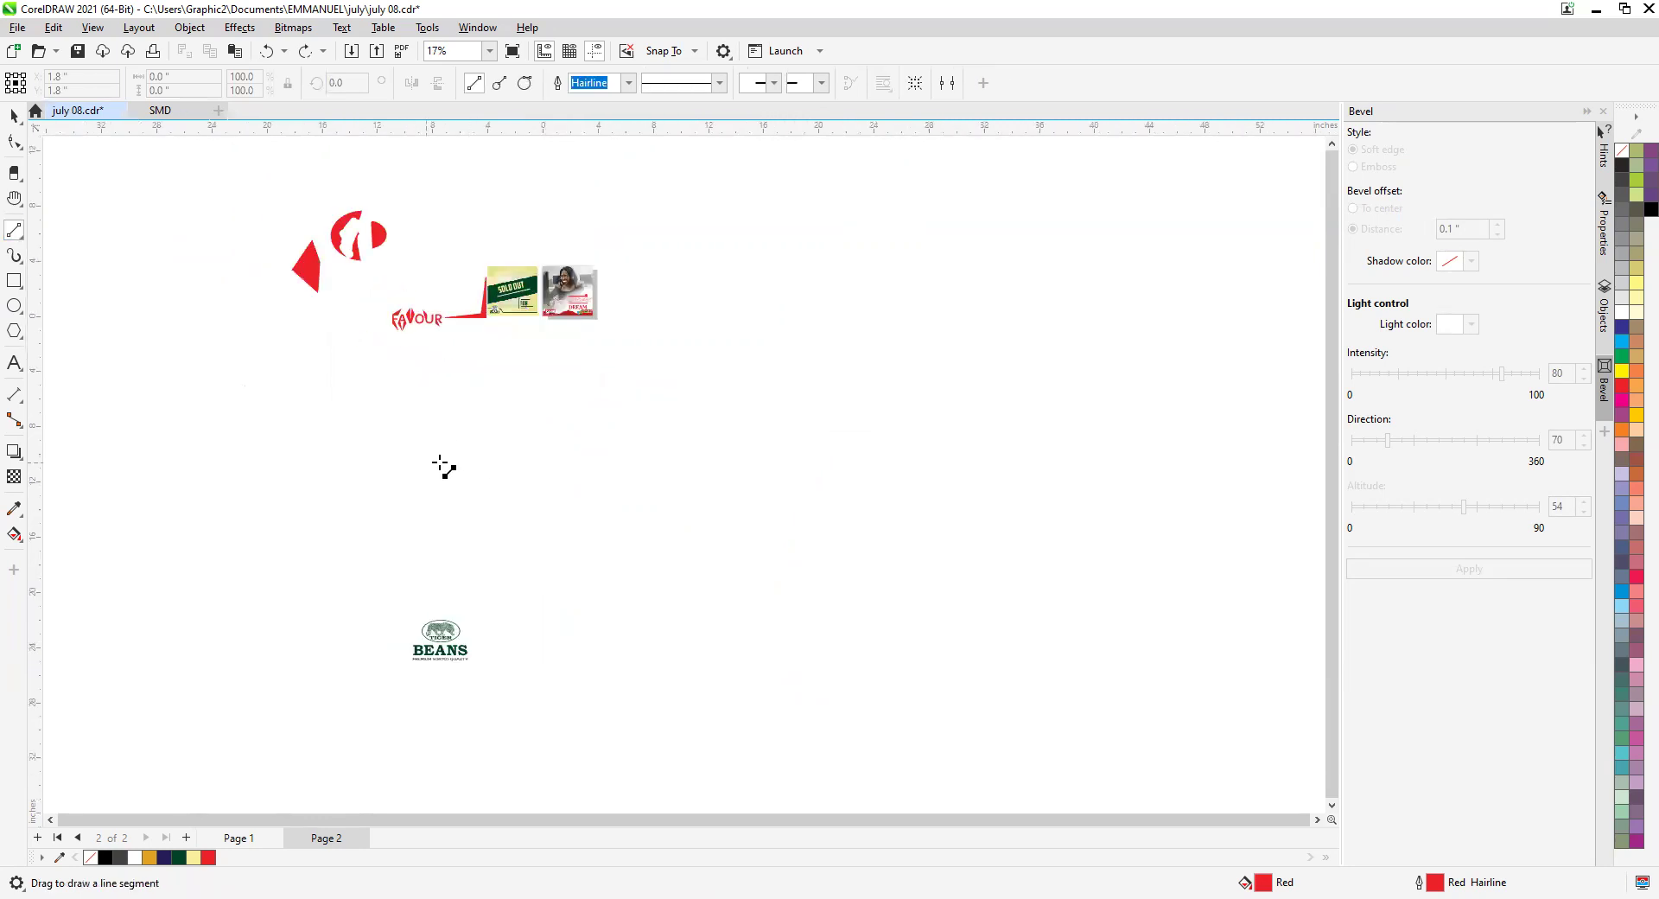
drag(368, 451, 770, 467)
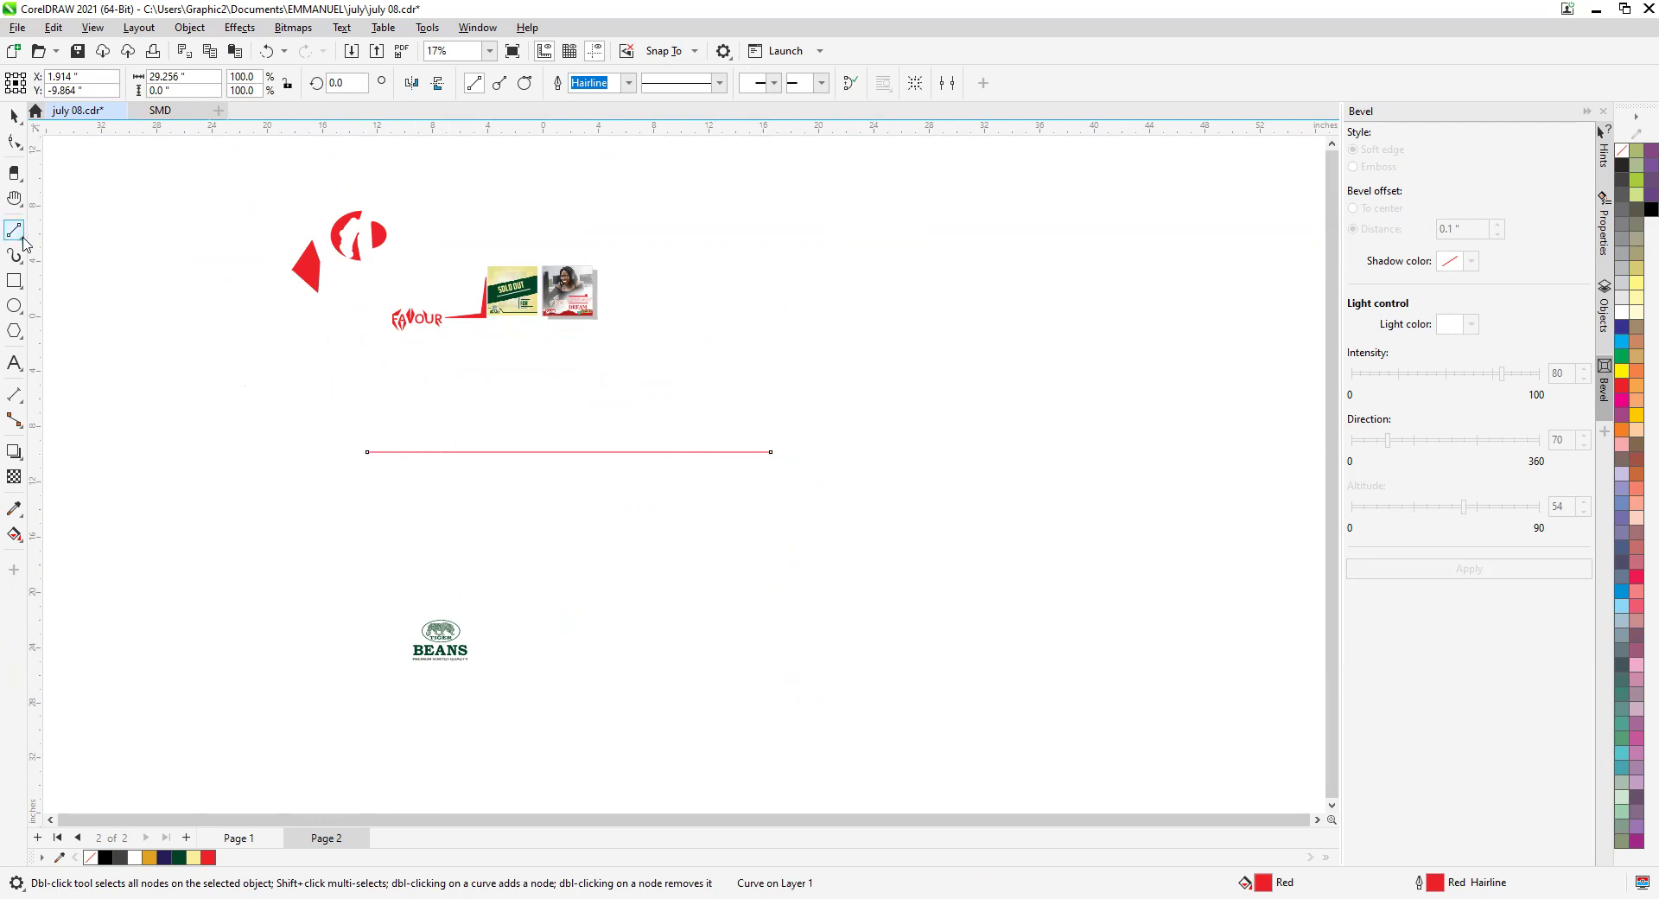
Draw a freehand horizontal line about 28.94 inches long above the first one, then draw another below both and delete it.
drag(366, 414, 765, 421)
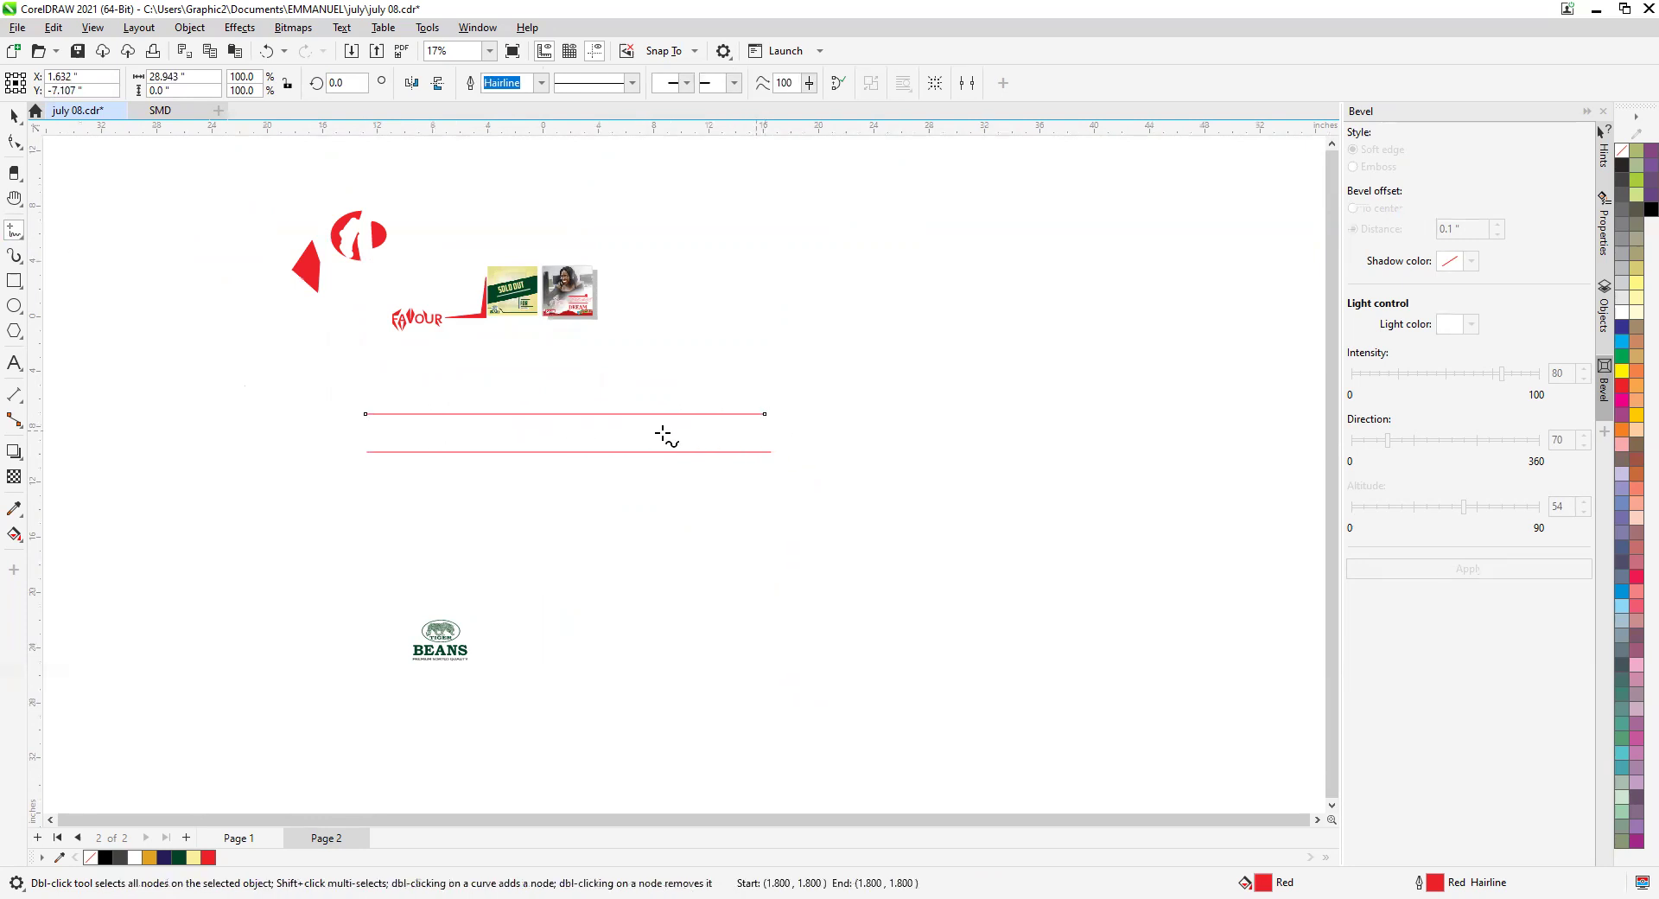
drag(365, 554, 760, 553)
key(Delete)
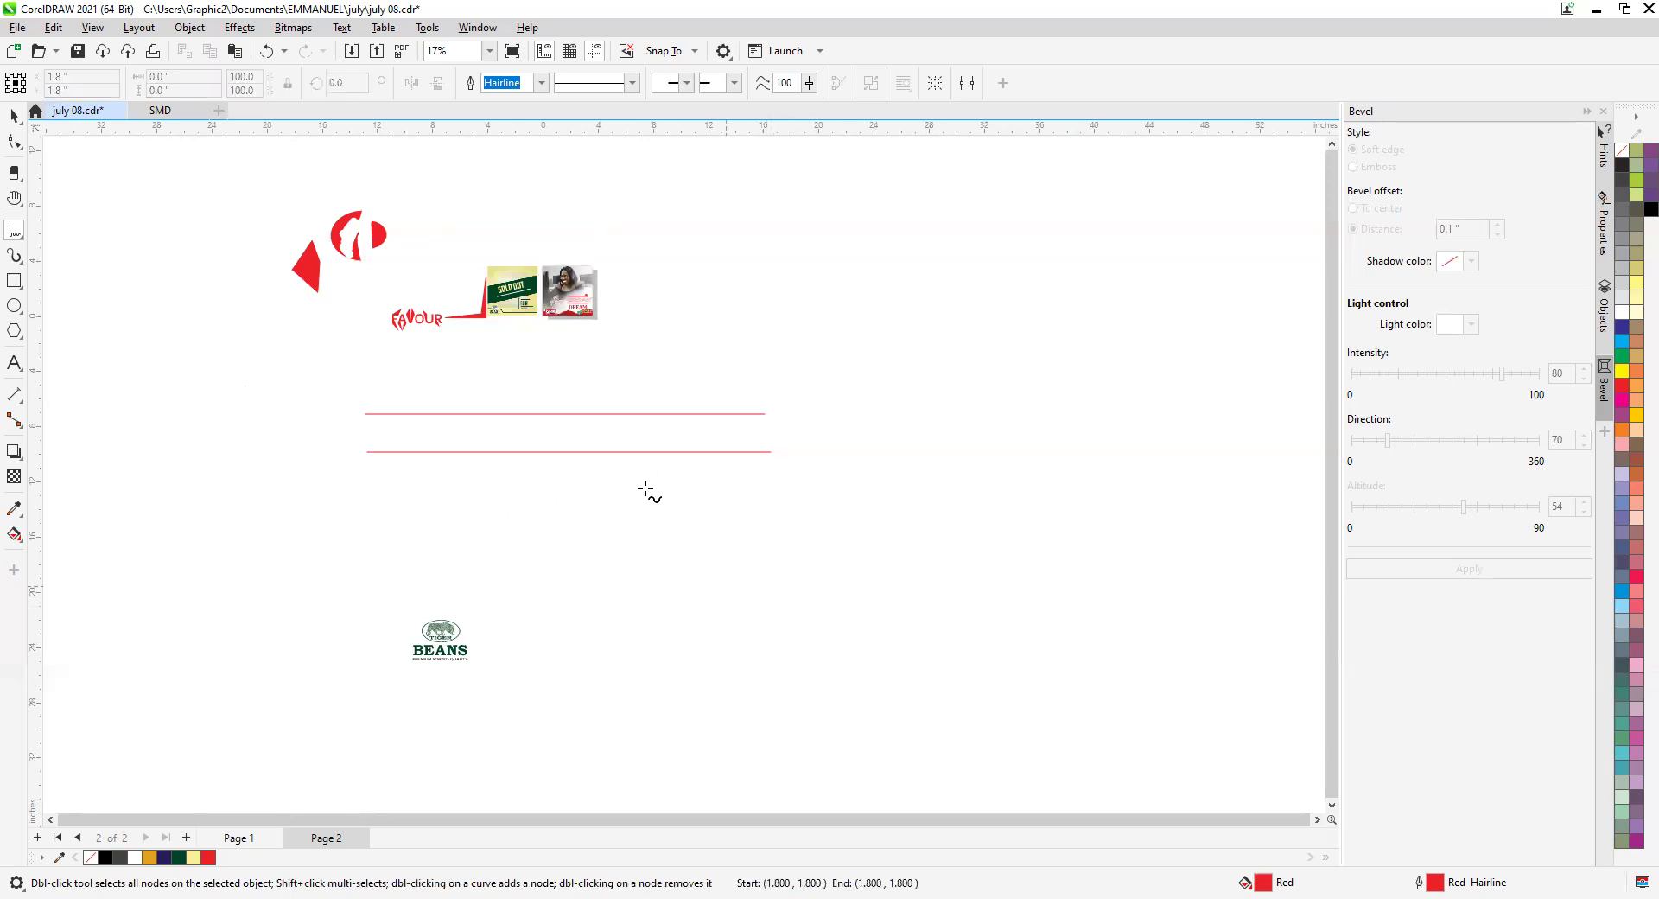
Draw five separate diagonal lines in different directions around the two horizontal lines with the 2-Point Line tool.
click(17, 233)
click(91, 248)
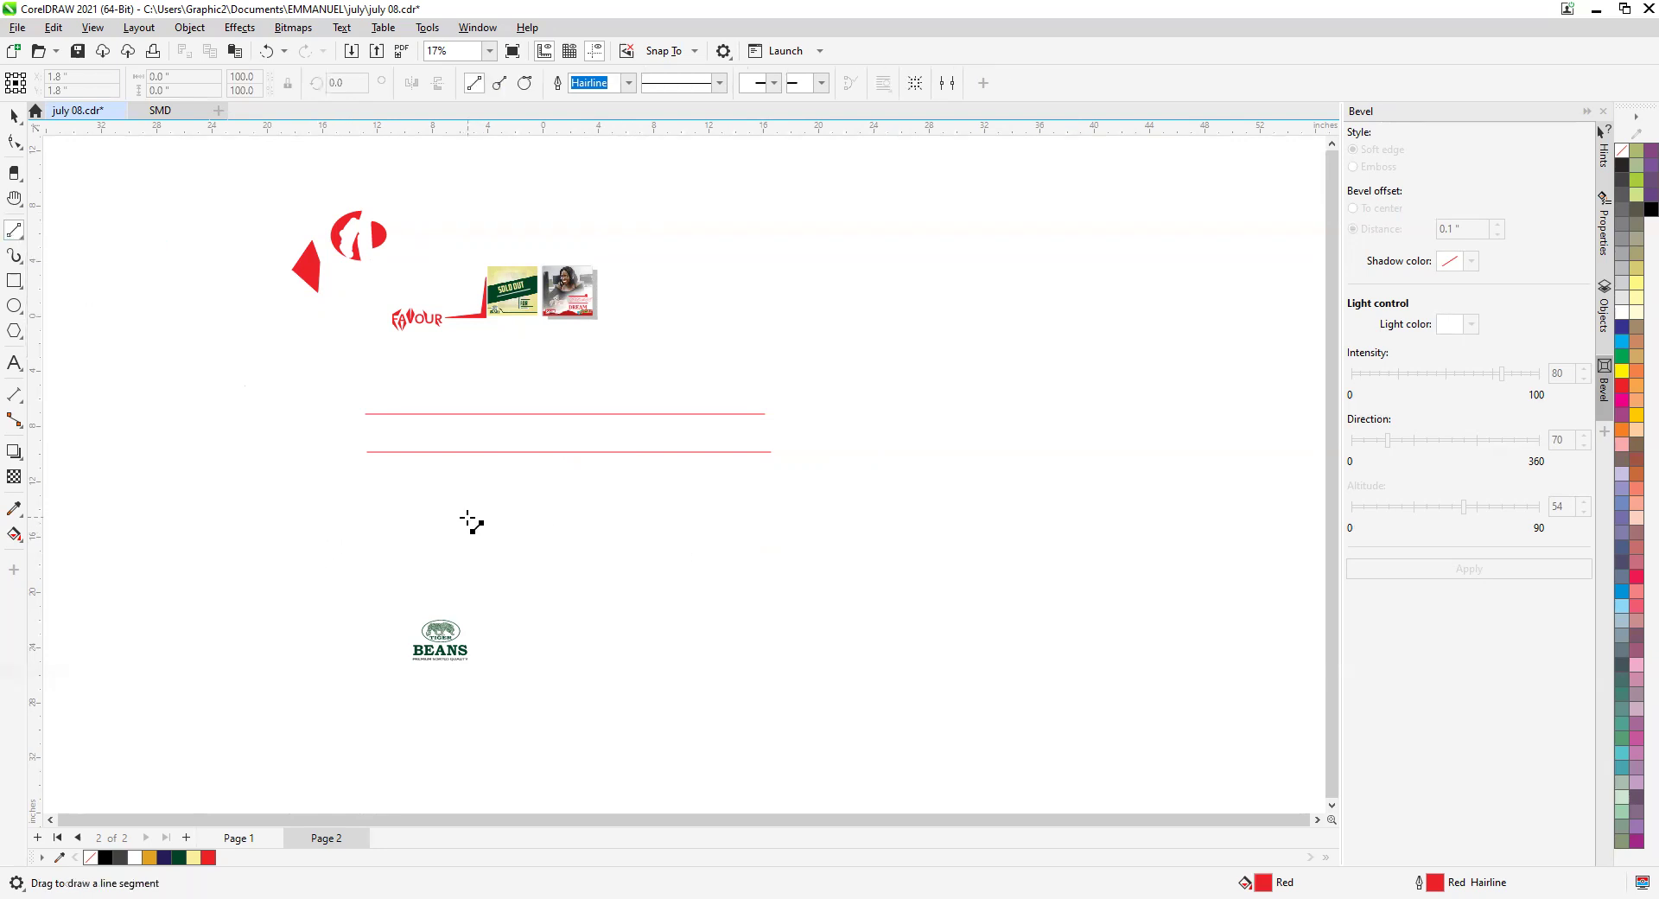
mouse_move(475, 509)
mouse_down()
mouse_move(680, 643)
mouse_move(712, 644)
mouse_up()
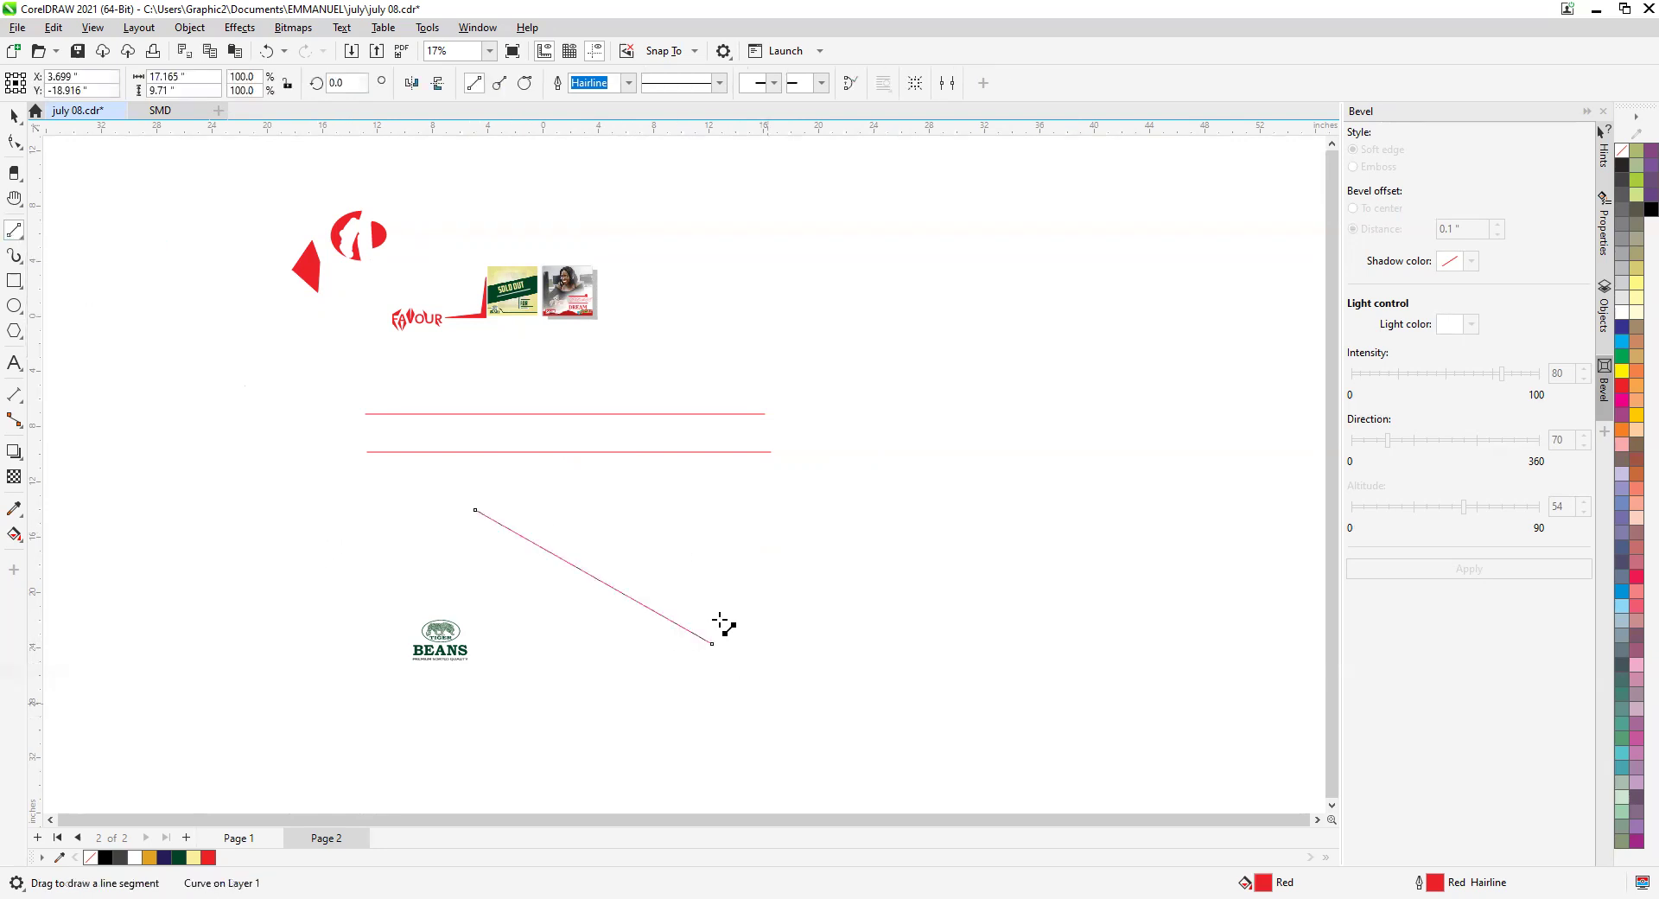
drag(645, 531, 915, 381)
drag(817, 571, 946, 698)
drag(908, 534, 691, 382)
drag(826, 238, 758, 297)
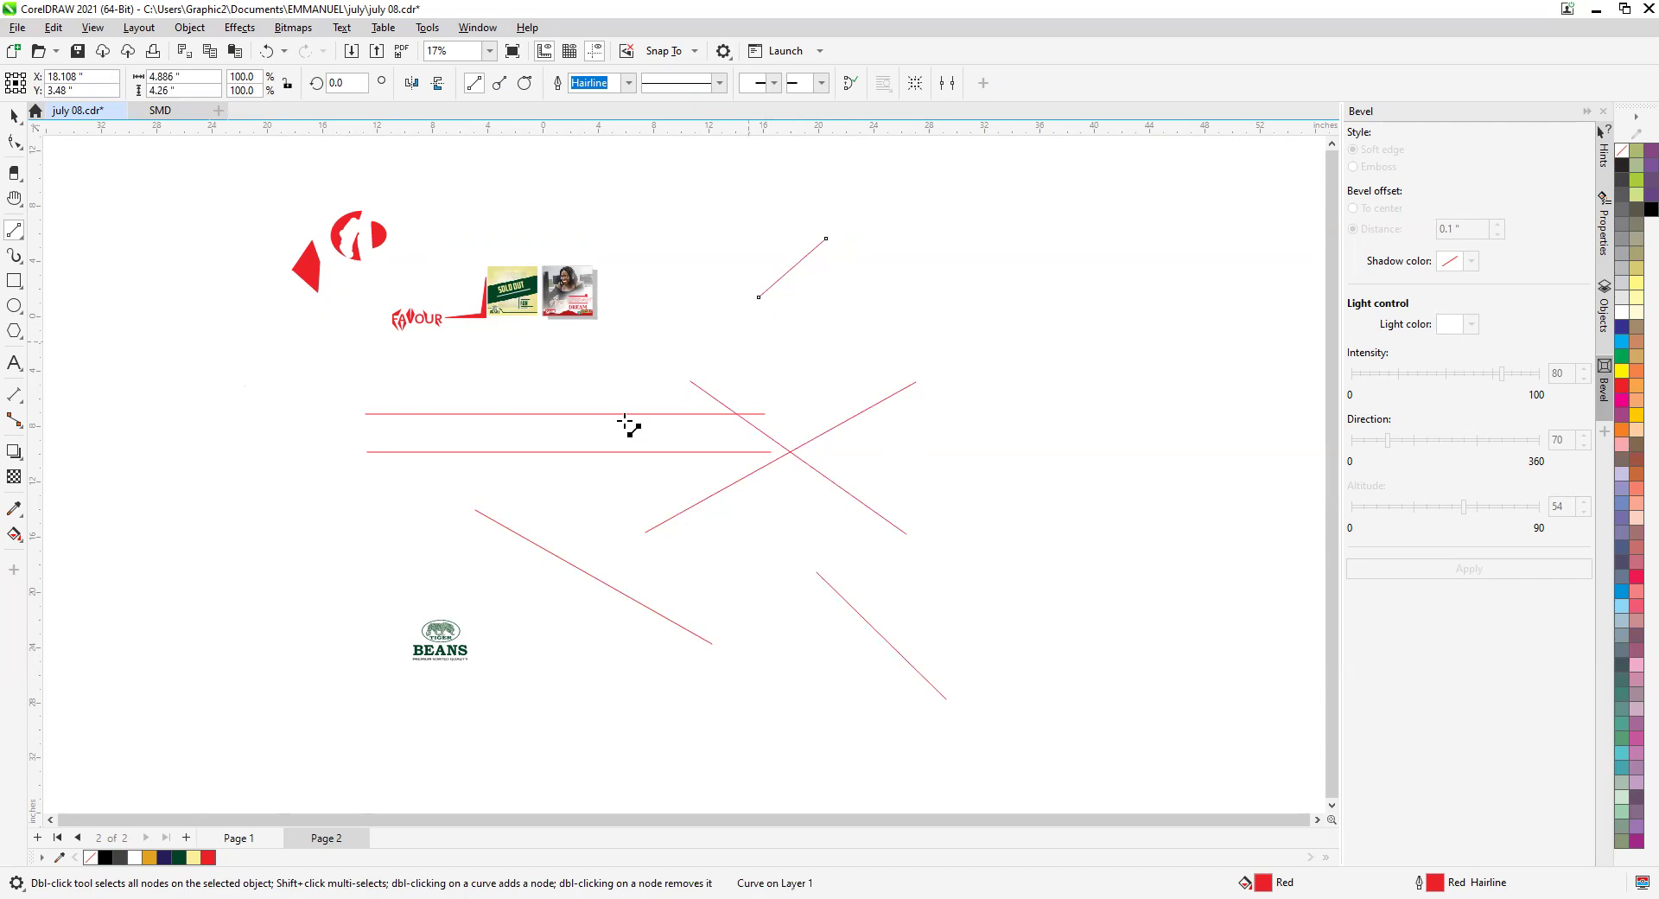
Delete all the diagonal and horizontal lines, keeping the flyers, the FAVOUR text, the red shapes and the logo.
click(12, 116)
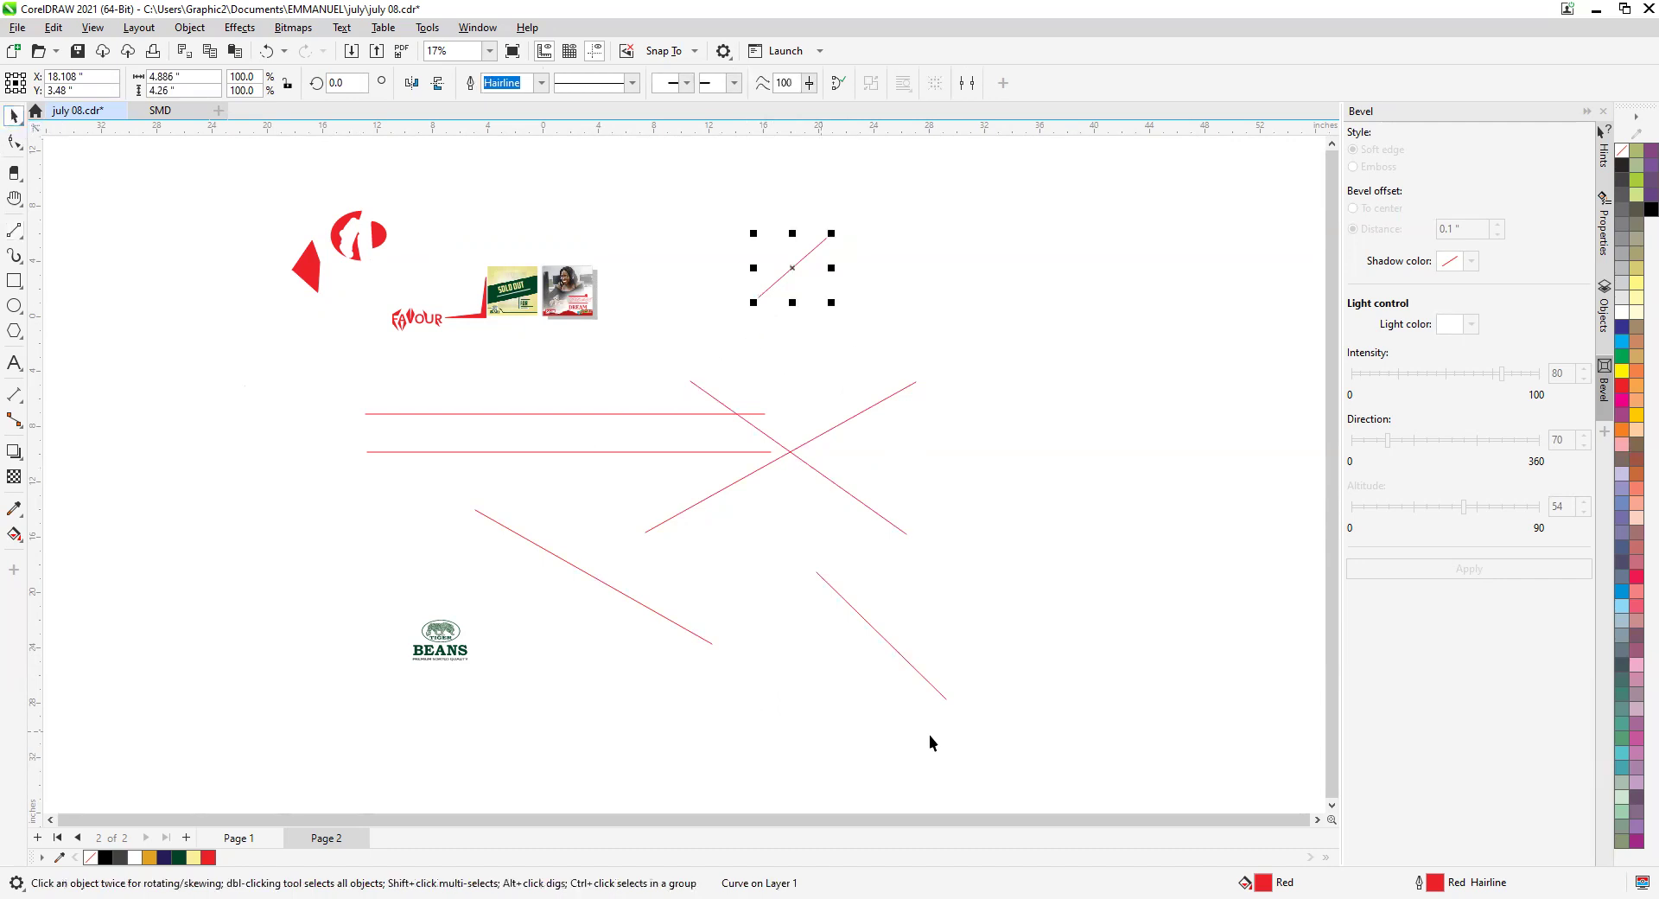
drag(1023, 736, 570, 363)
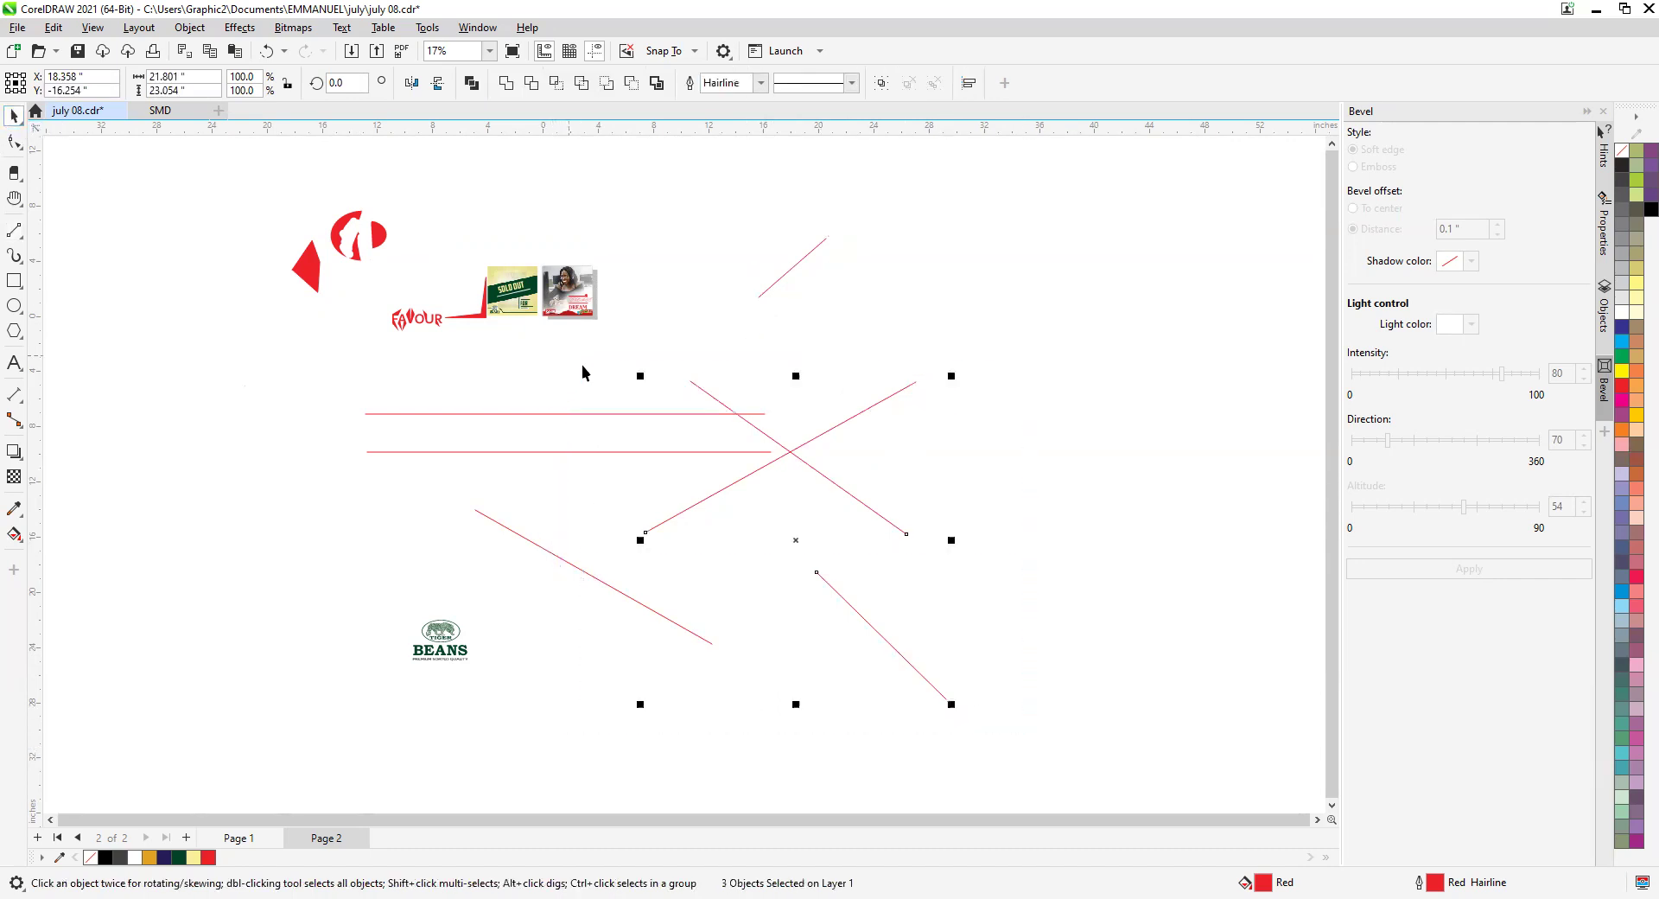
key(Delete)
drag(930, 578, 854, 603)
key(Delete)
click(613, 592)
key(Delete)
click(789, 273)
key(Delete)
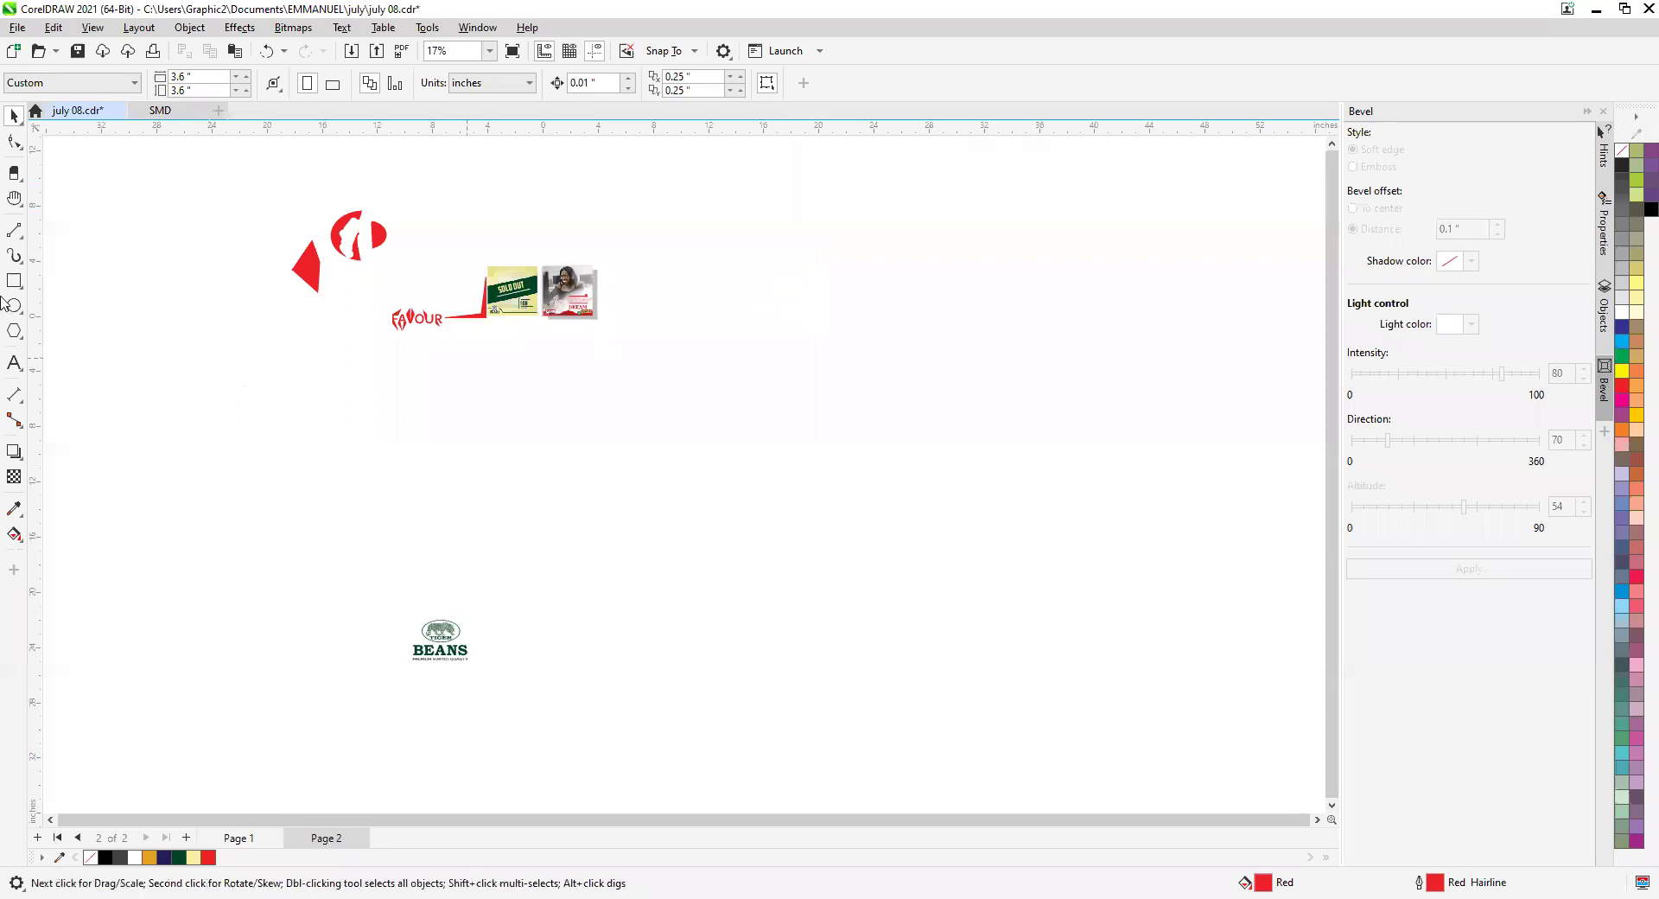
Draw a winding path below the flyers with the Bézier tool, starting with straight segments and continuing with large curves.
click(67, 267)
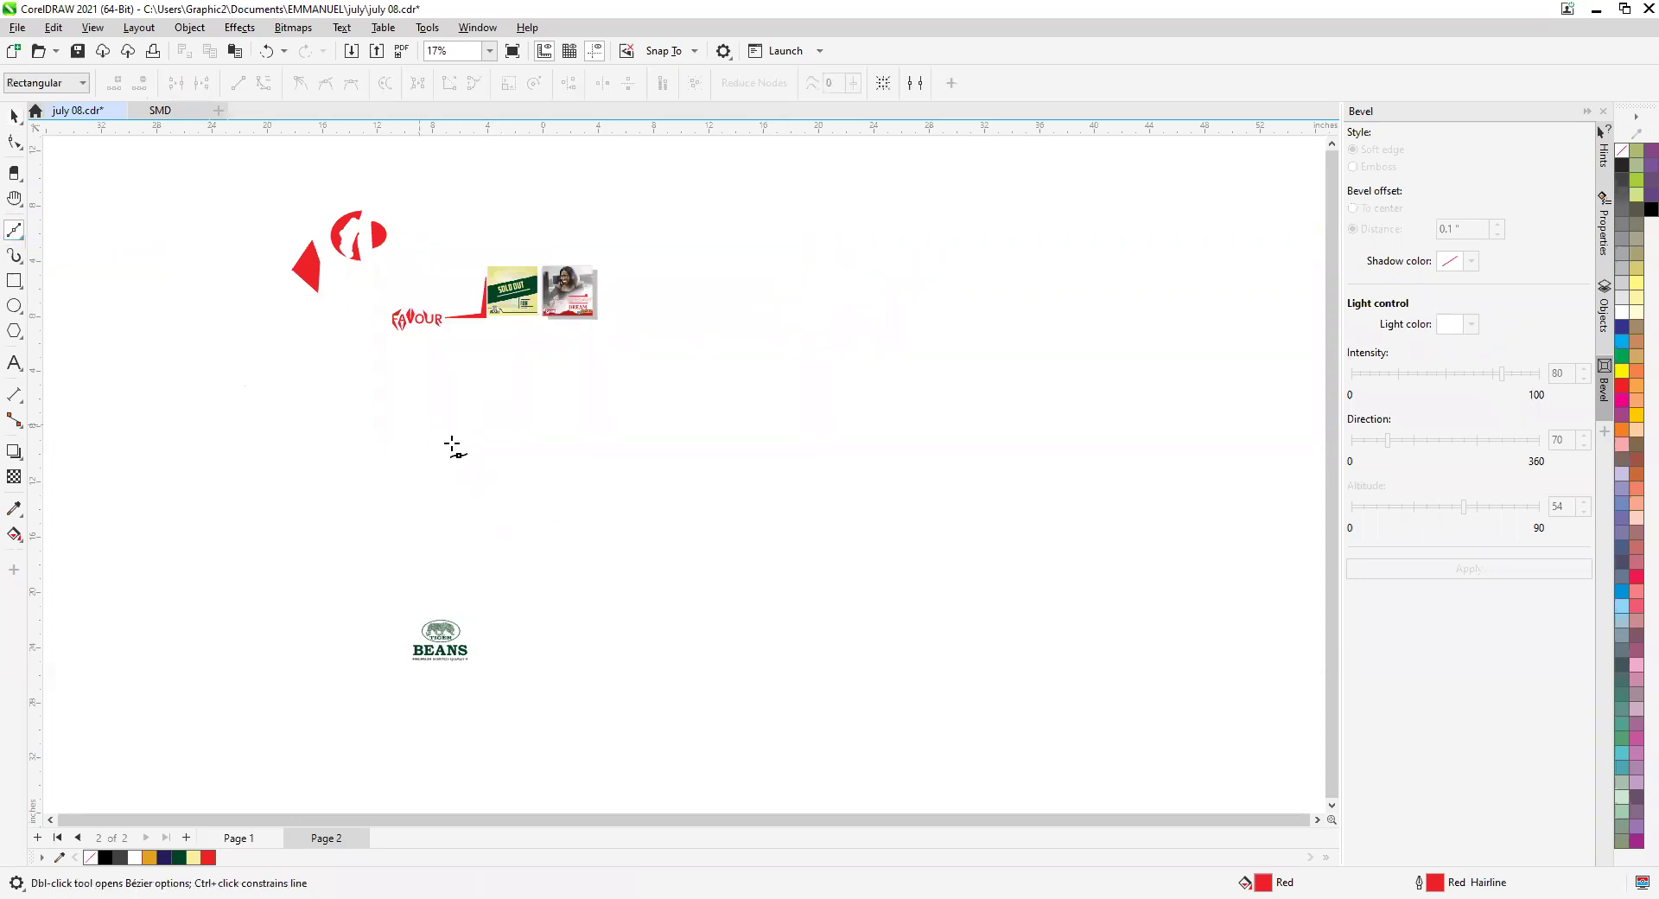
click(488, 457)
click(527, 425)
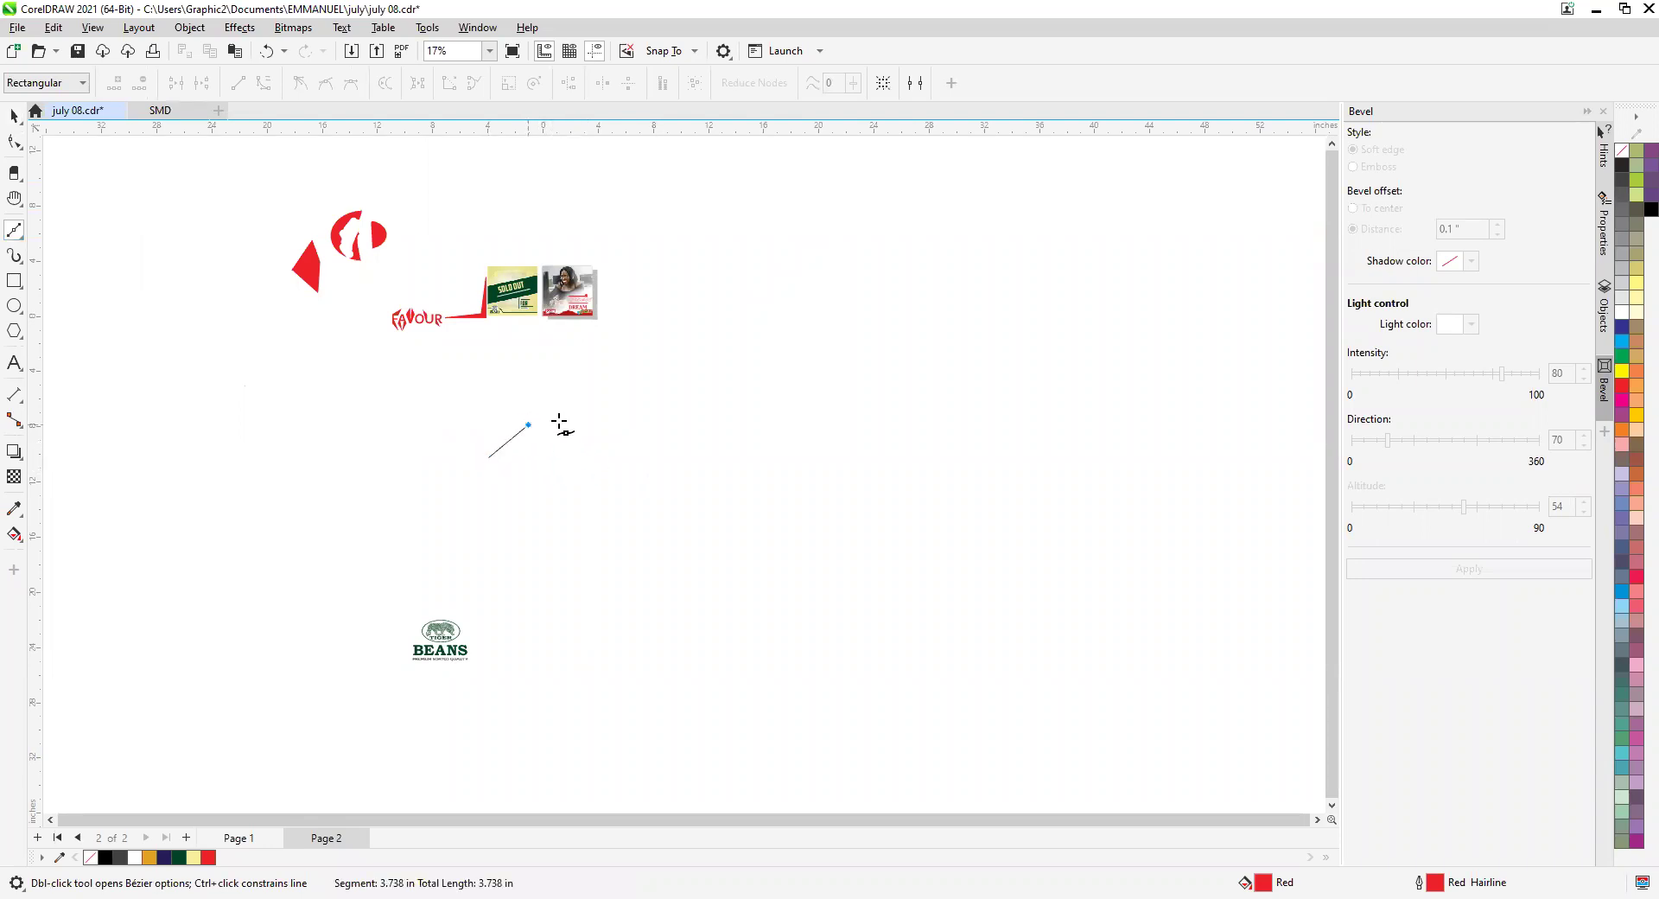
click(594, 431)
drag(643, 467, 687, 608)
drag(724, 470, 833, 334)
drag(824, 571, 991, 711)
drag(920, 663, 786, 629)
drag(680, 686, 592, 599)
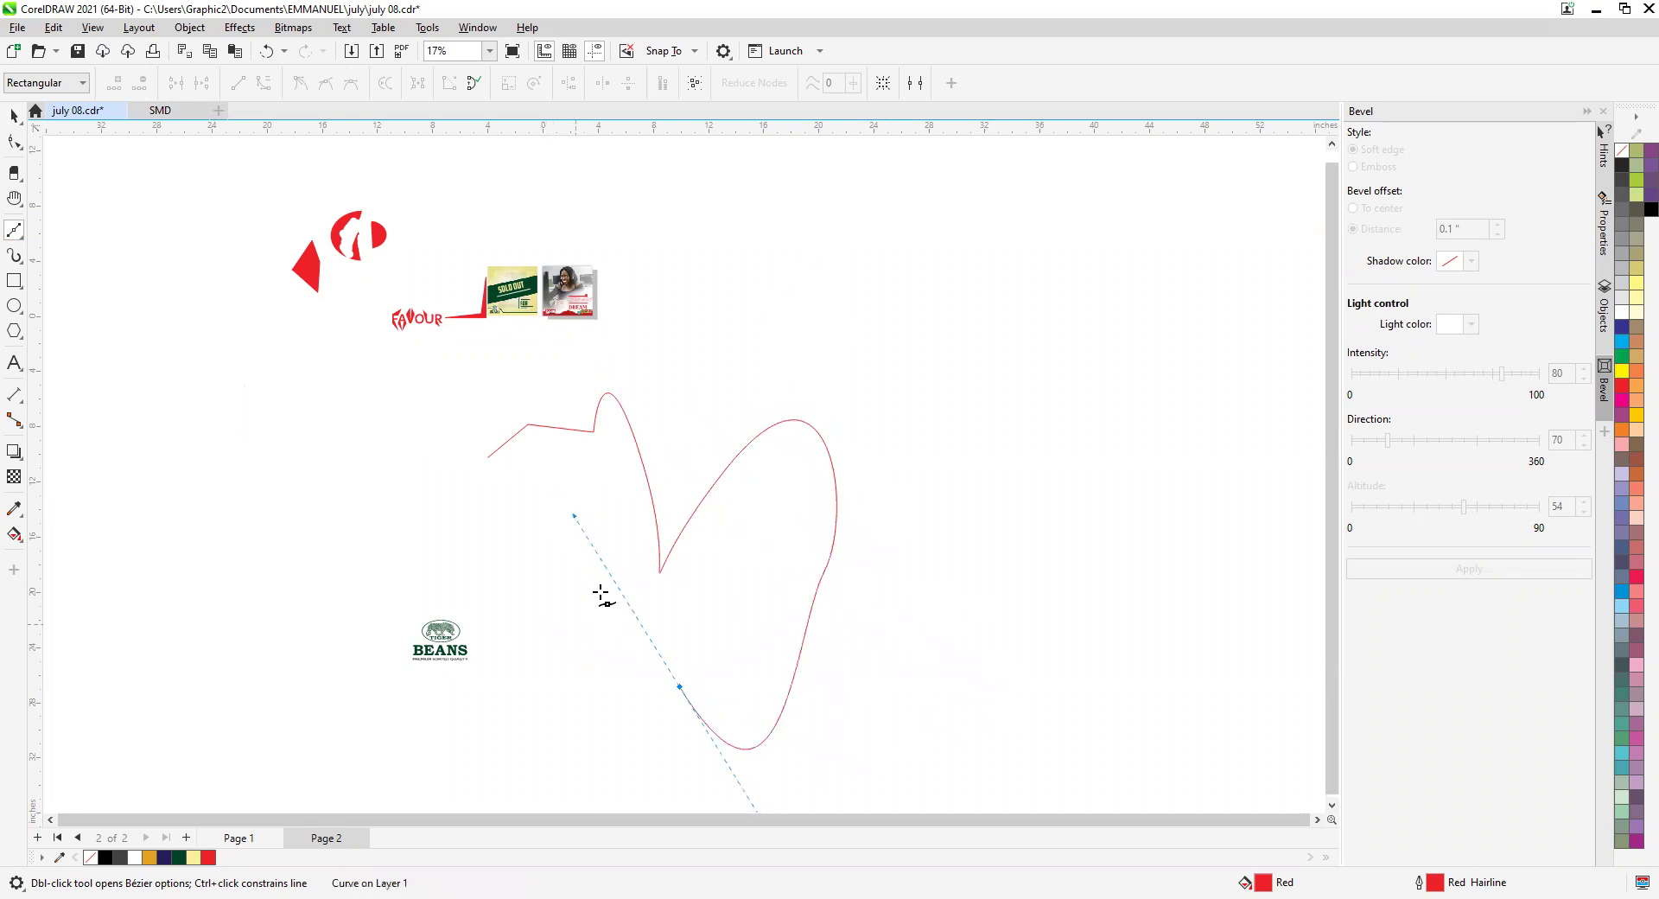
Undo every segment of the winding Bézier path.
key(ctrl+z)
key(ctrl+z)
key(ctrl+z)
key(ctrl+z)
key(ctrl+z)
key(ctrl+z)
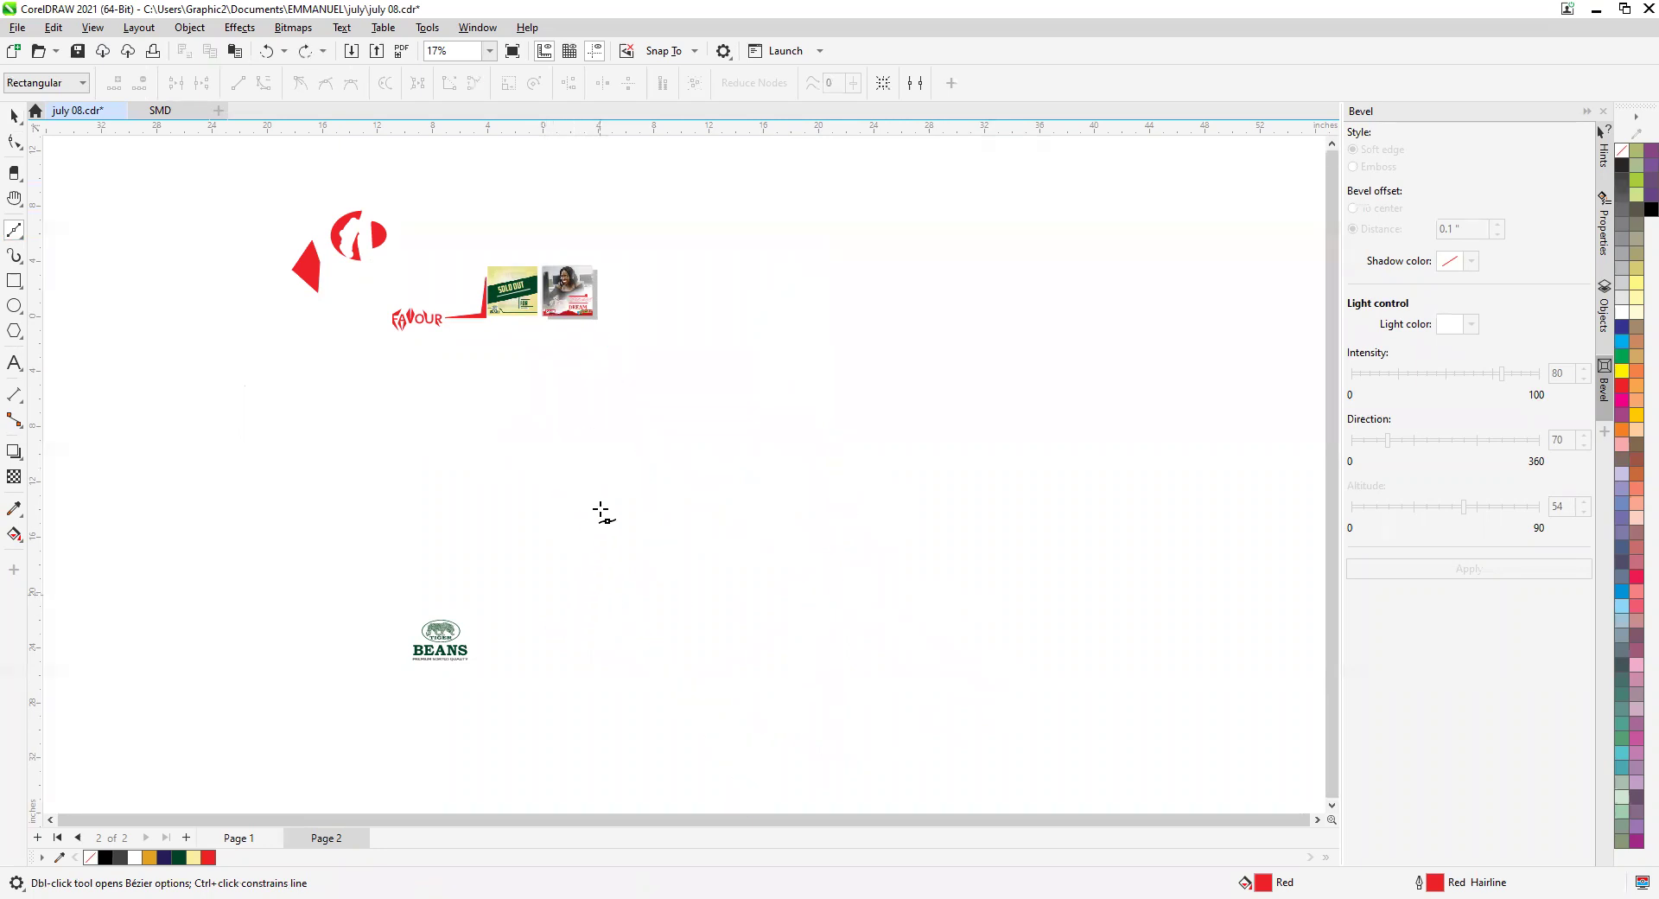
Draw a single Bézier arc below the flyers, bowed to the left, about 4.07 inches wide and 15.04 inches high.
click(617, 381)
drag(628, 588, 746, 675)
click(628, 589)
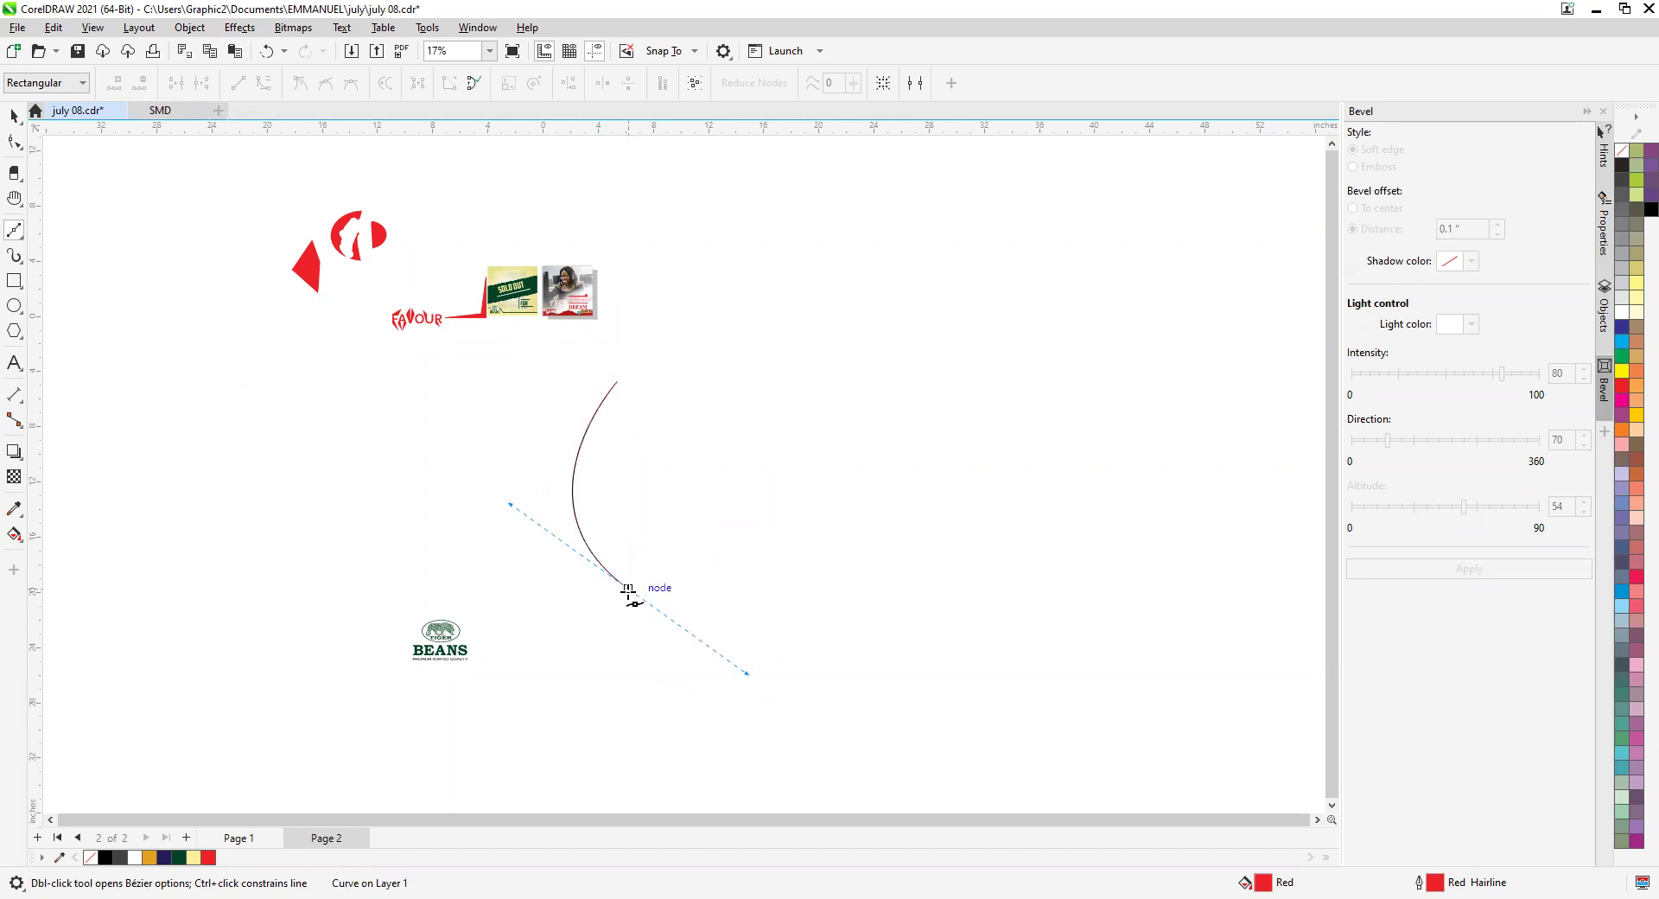
double_click(628, 588)
click(629, 589)
click(628, 588)
click(628, 589)
drag(788, 553, 879, 481)
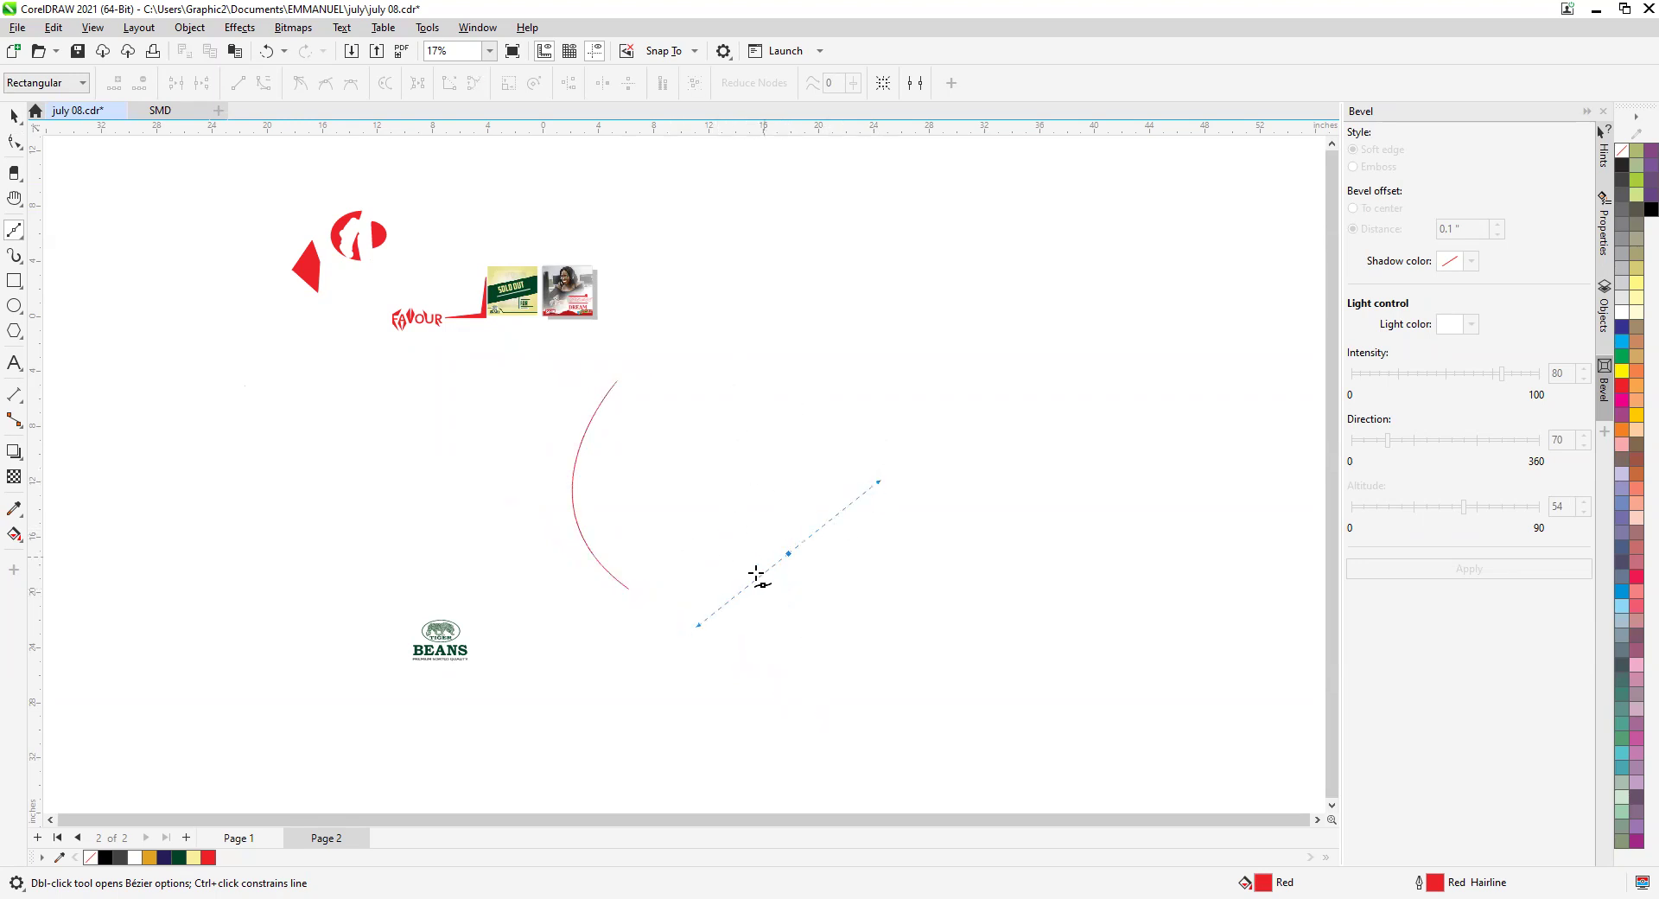
click(15, 118)
key(ctrl+z)
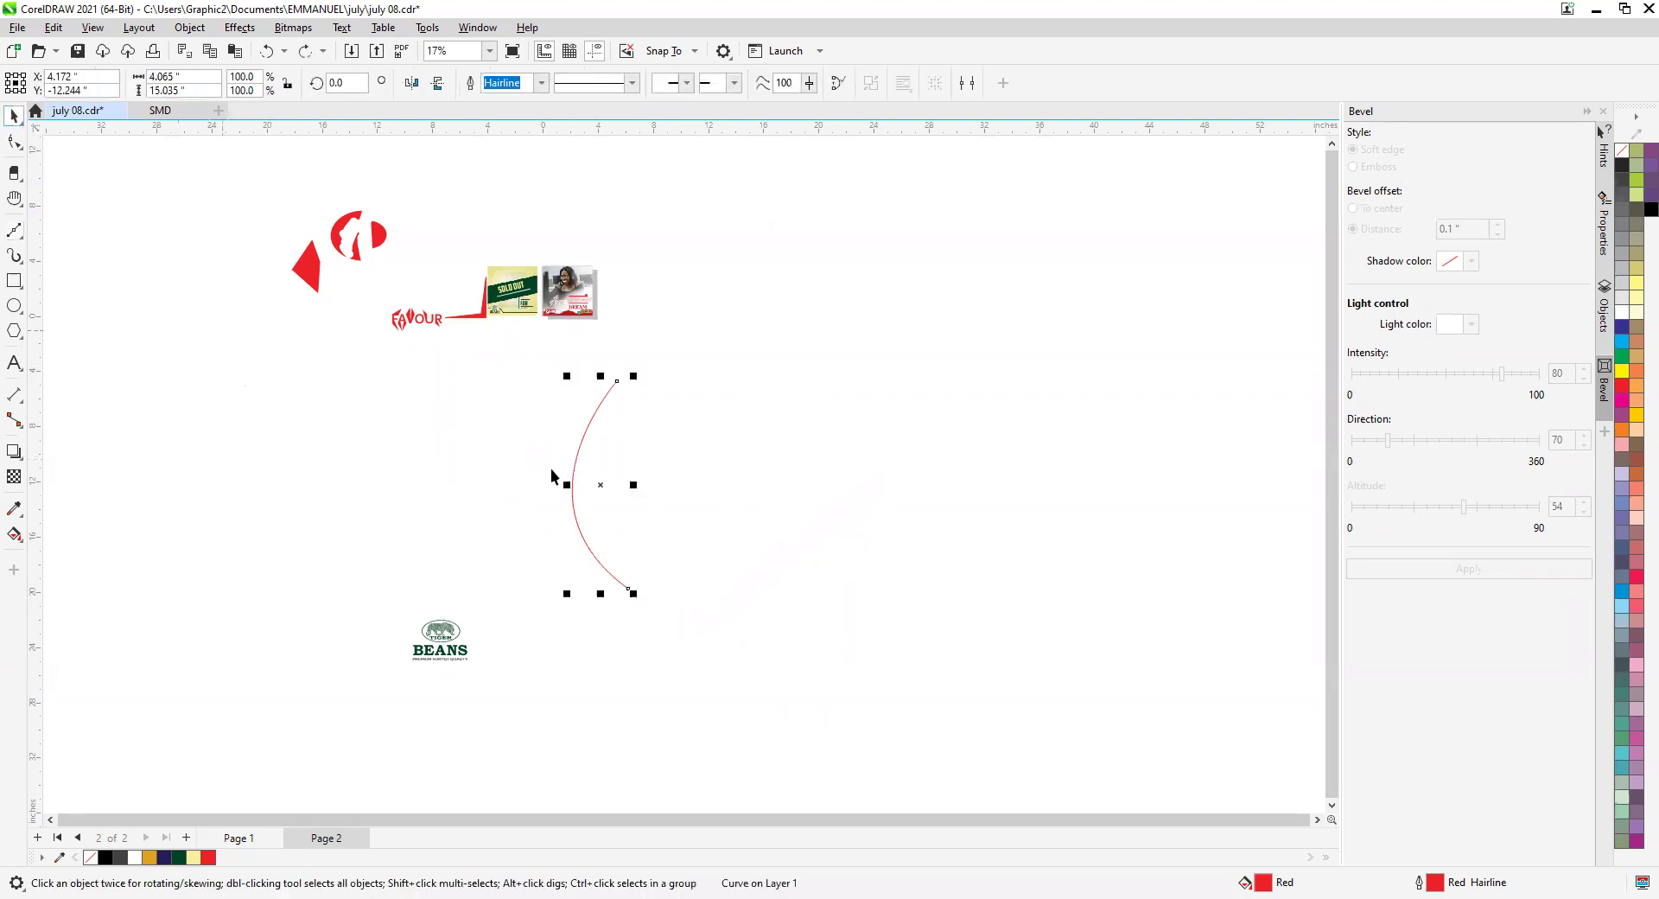
Duplicate the arc to its right and mirror the copy horizontally to form the two sides of a leaf shape.
drag(600, 485, 654, 485)
right_click(682, 486)
click(414, 82)
click(775, 487)
Align the mirrored arc with the original so their lower ends meet in a point.
scroll(645, 391, up, 1)
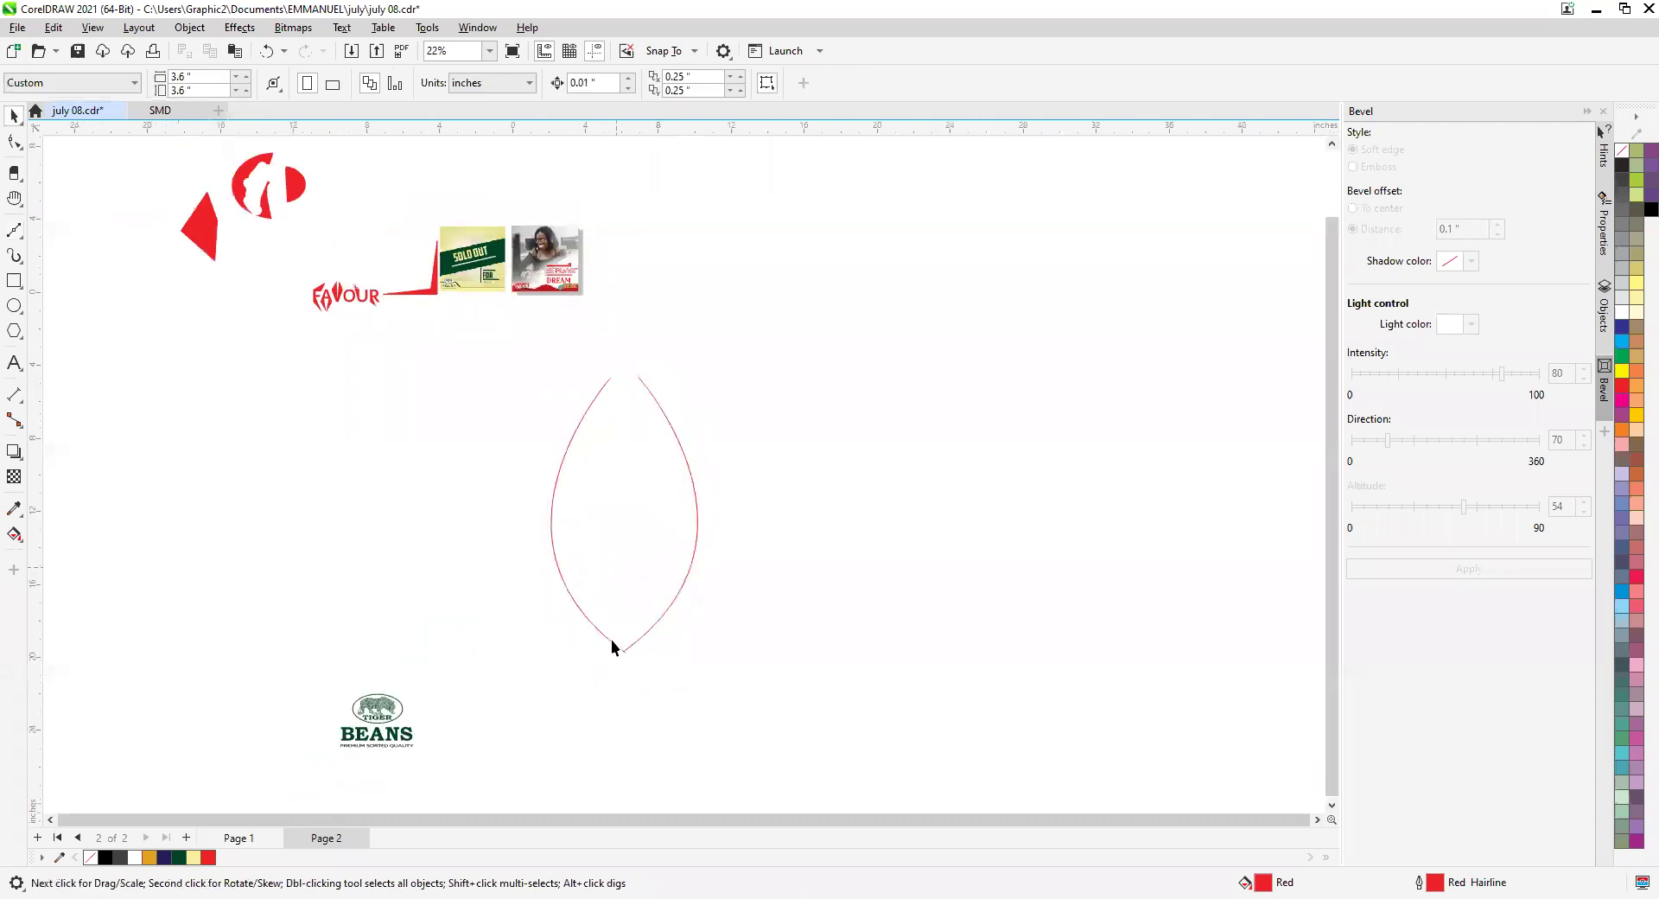
scroll(610, 646, up, 4)
click(652, 638)
drag(656, 636, 656, 644)
click(794, 657)
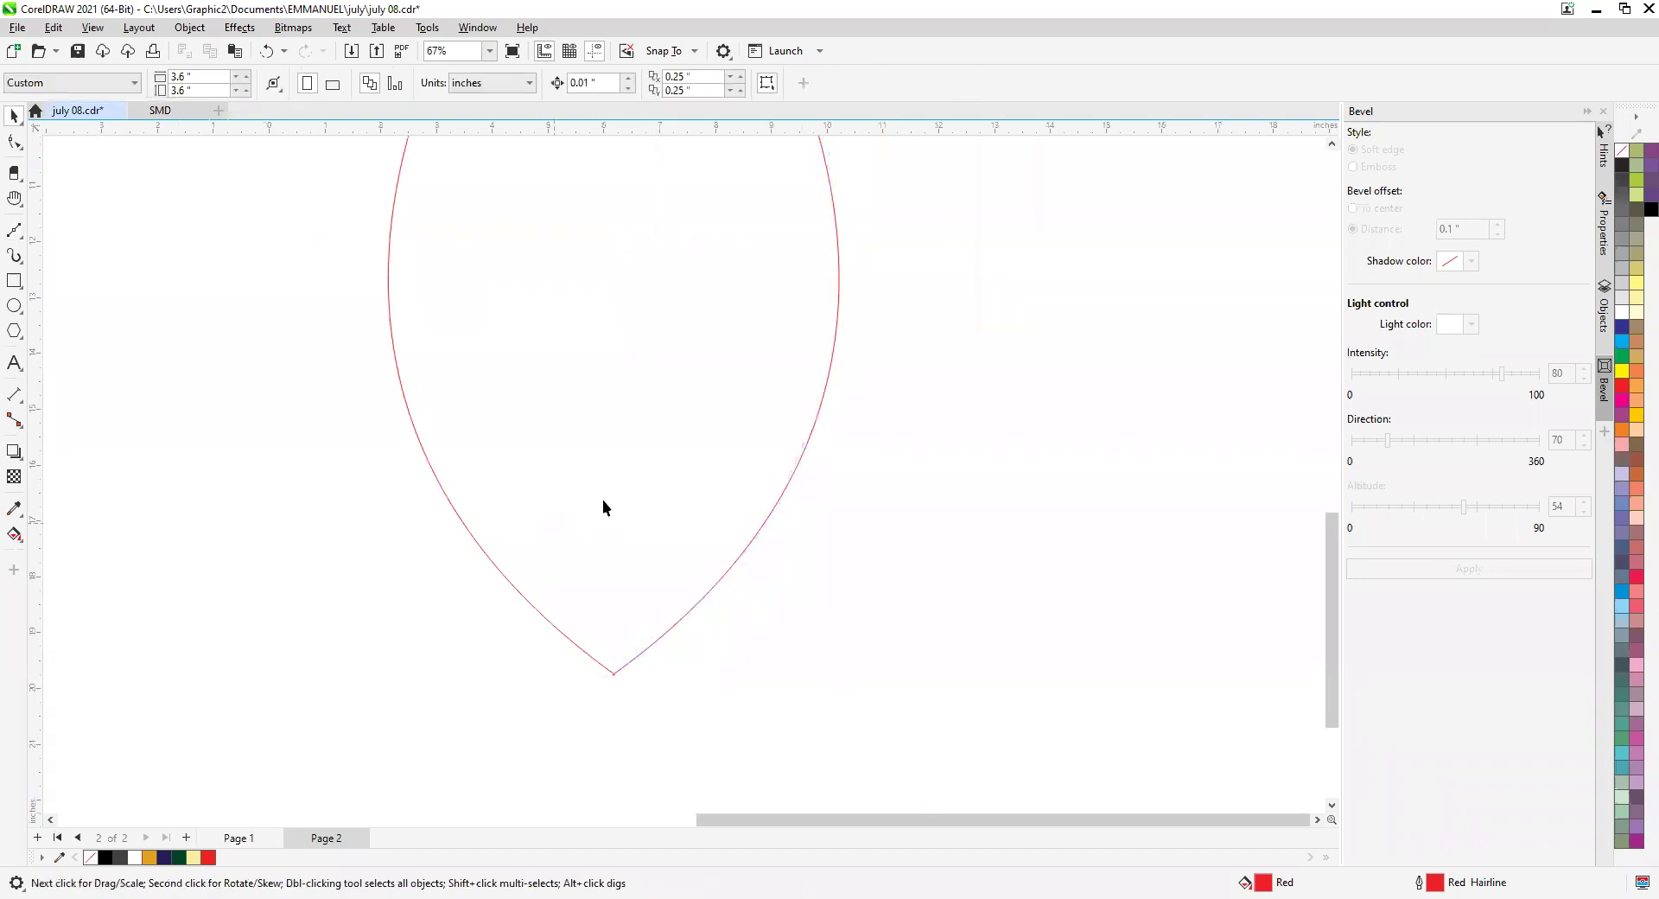
Switch to the Pen tool, with the leaf shape and its surrounding empty space in view.
scroll(603, 500, down, 2)
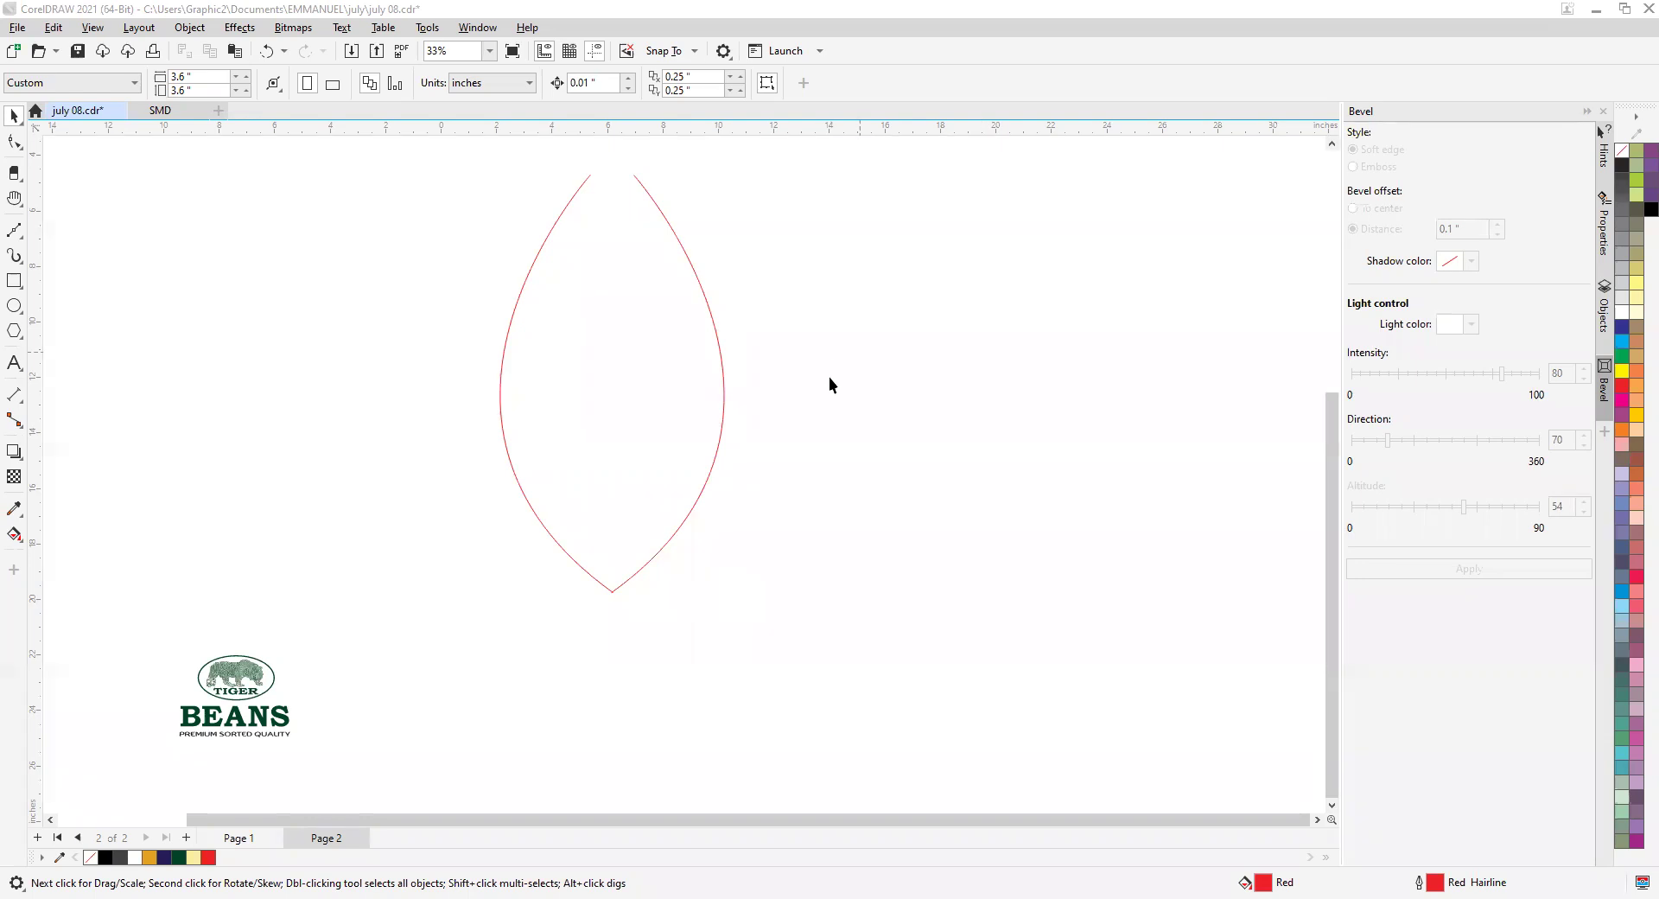
scroll(697, 373, down, 2)
scroll(708, 423, up, 2)
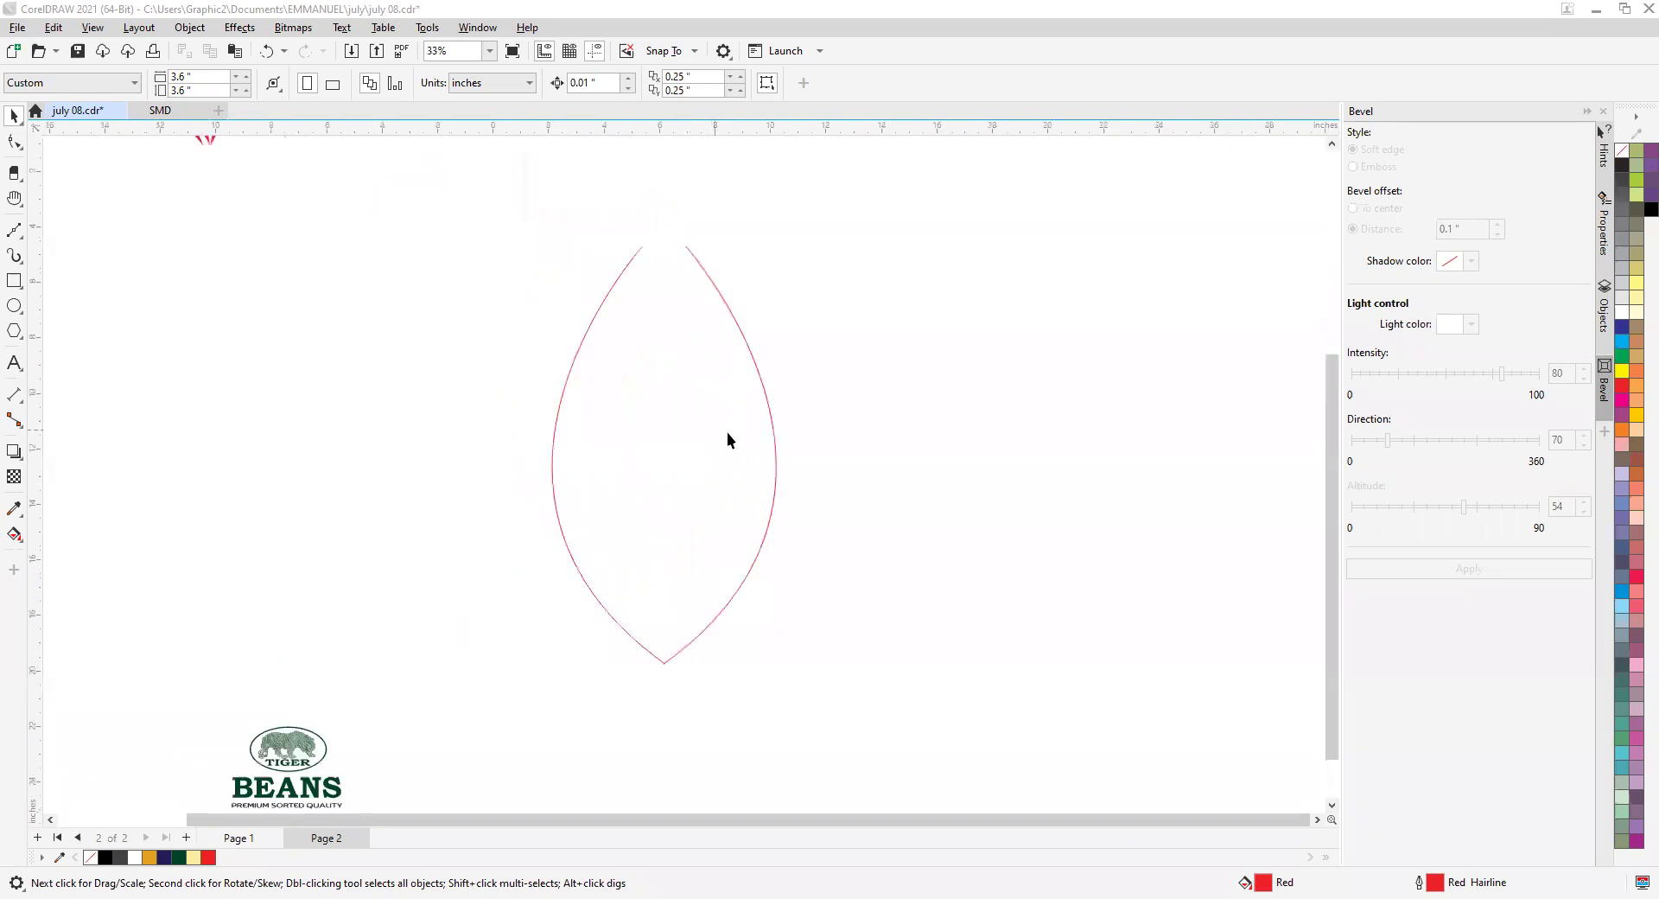
scroll(703, 376, down, 2)
scroll(704, 377, up, 1)
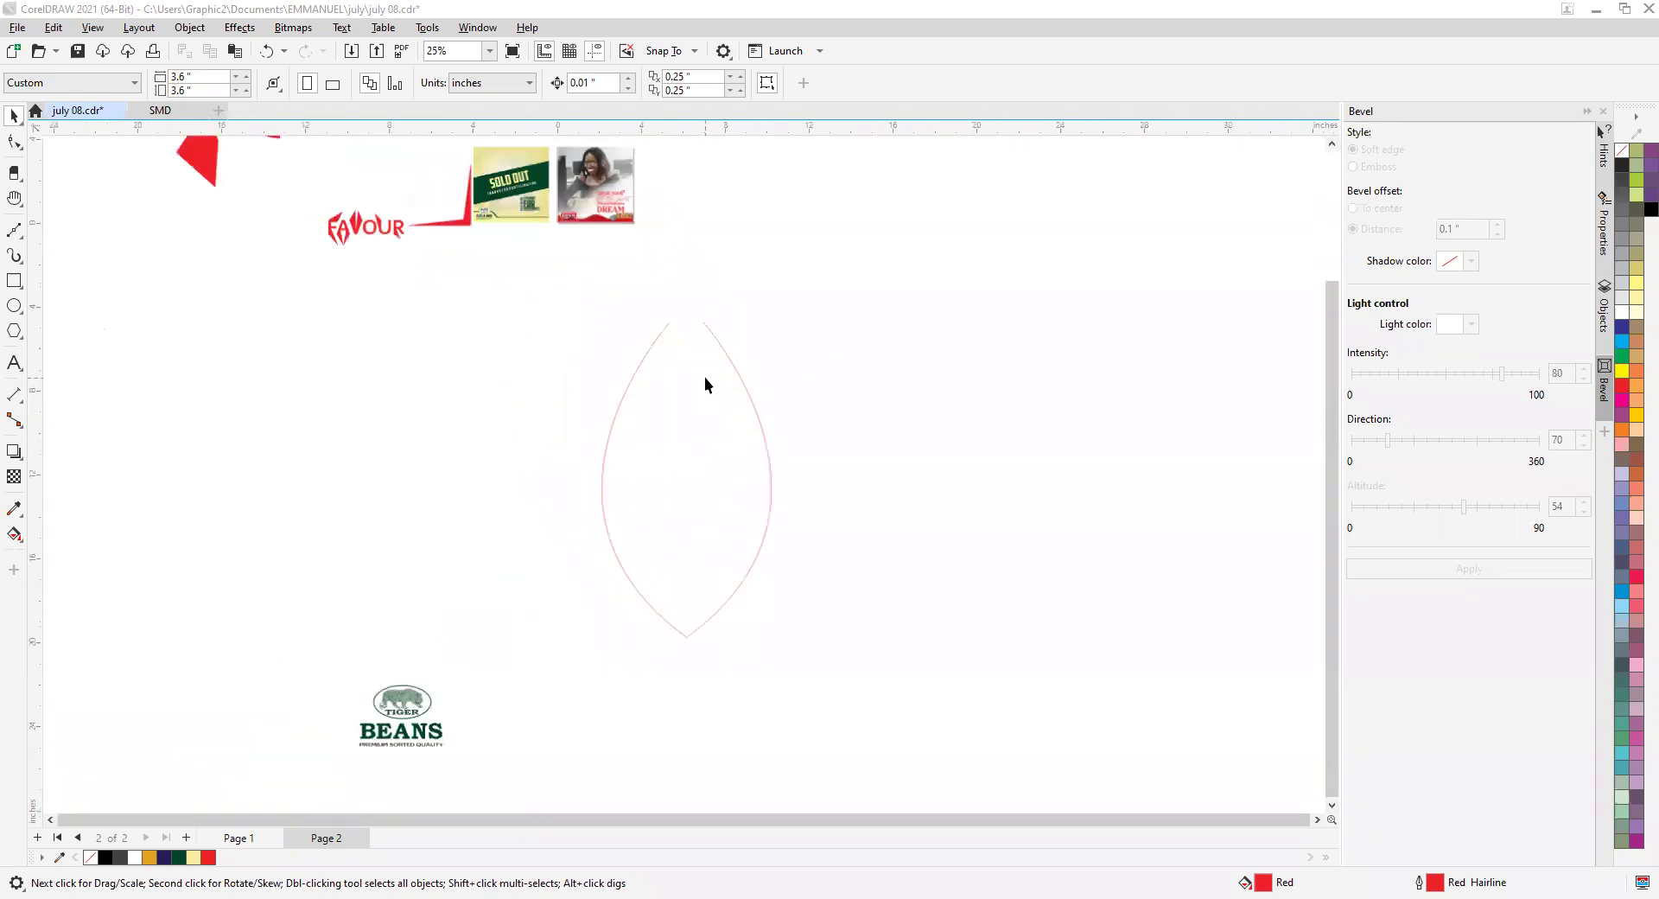
click(24, 208)
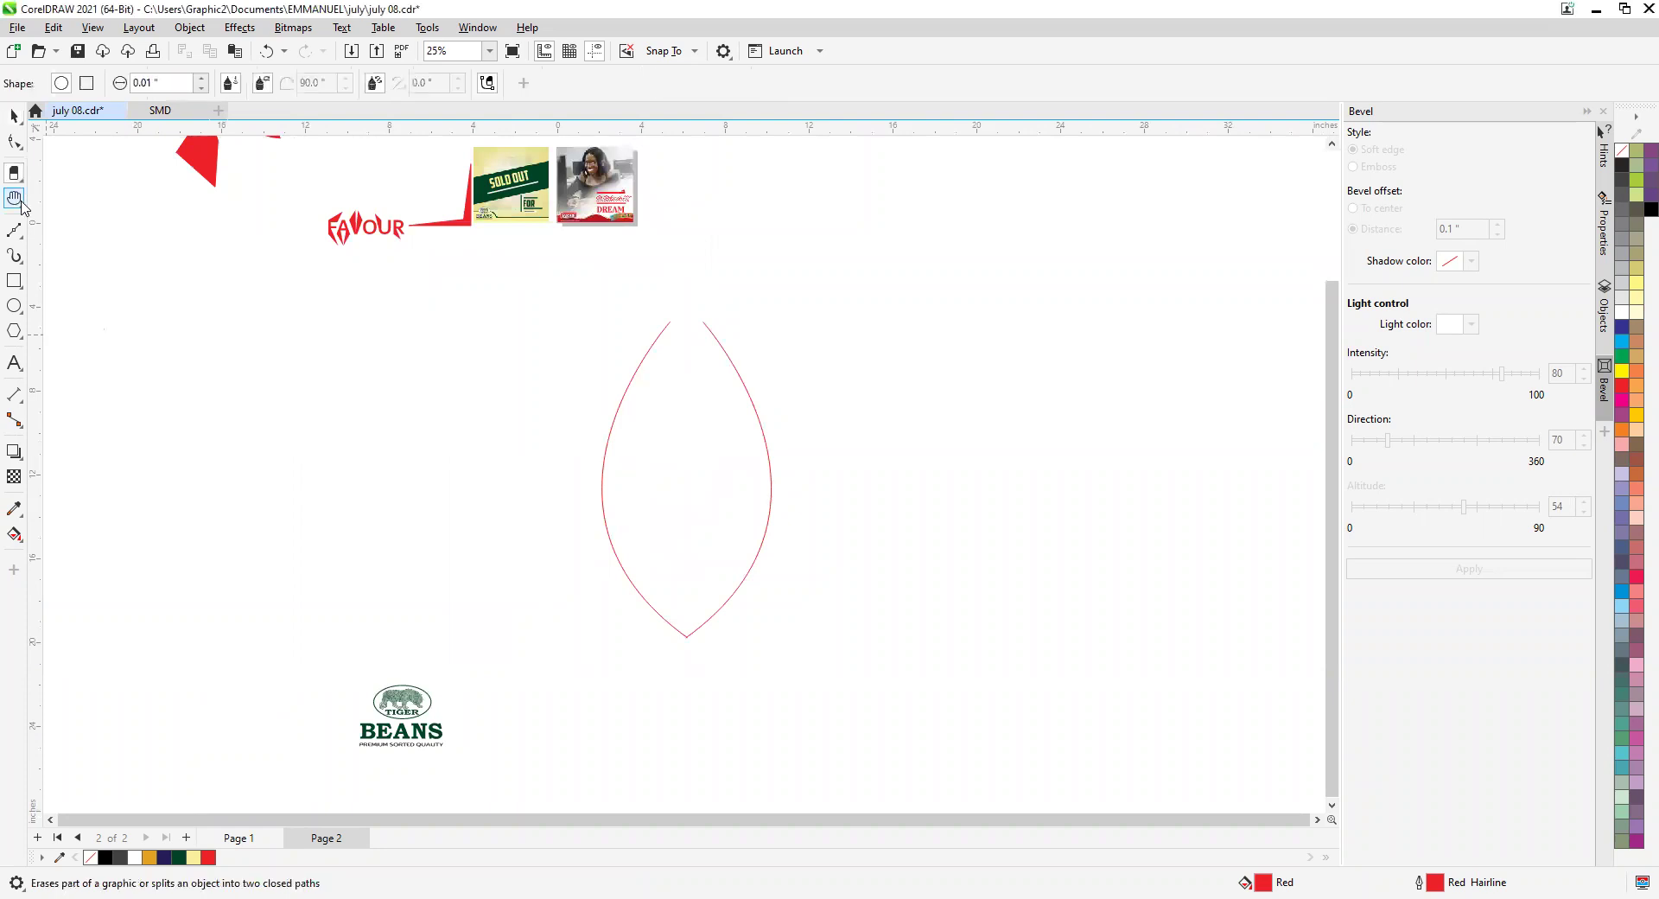
click(22, 243)
click(63, 287)
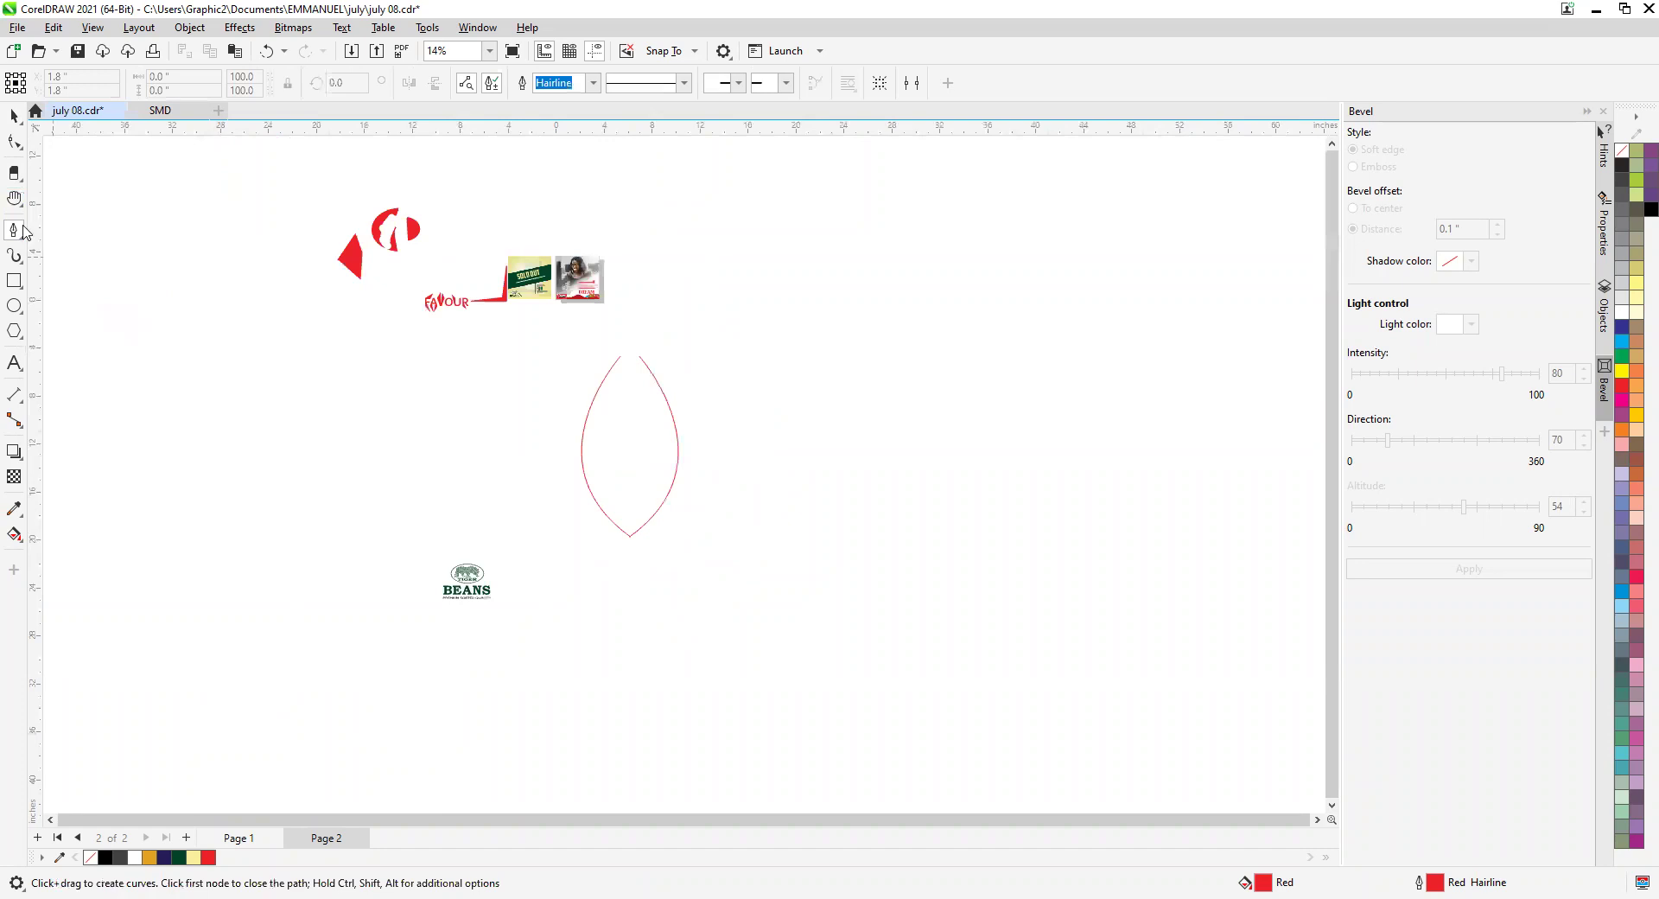
Sketch two connected straight Pen segments to the right of the leaf shape, and undo them.
scroll(708, 477, down, 1)
click(742, 389)
click(808, 382)
click(796, 518)
key(ctrl+z)
key(ctrl+z)
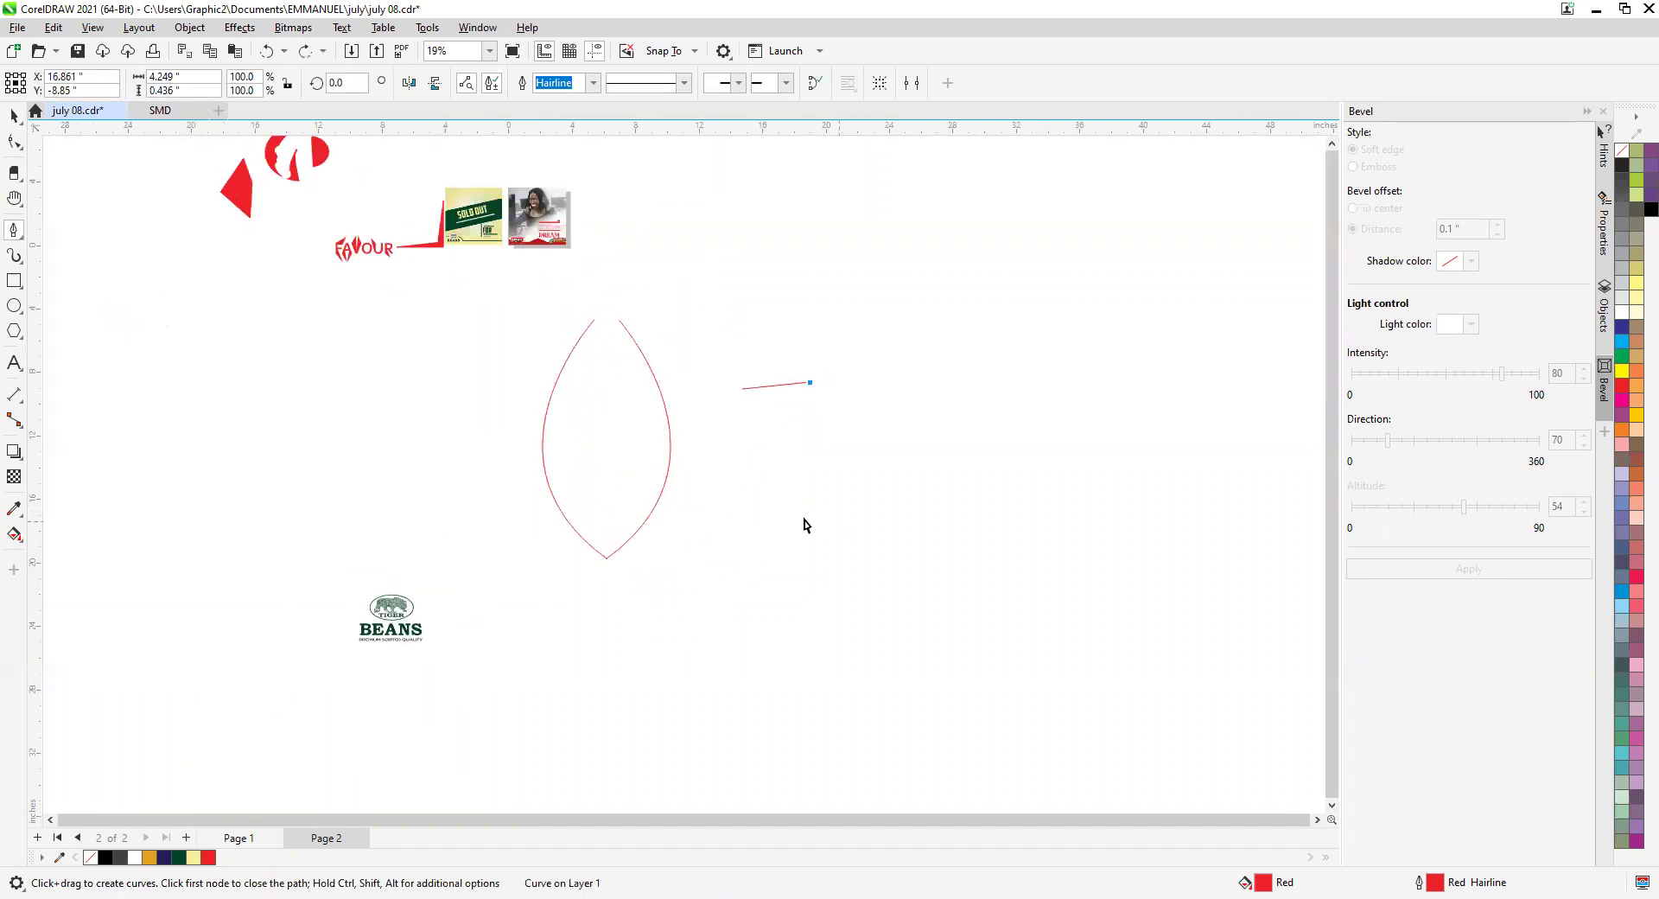
Extend the left arc from its lower end with a curved Pen segment, redrawn to about 8.67 inches wide and 16.51 inches high overall.
scroll(575, 529, down, 3)
drag(590, 545, 546, 422)
scroll(520, 352, up, 2)
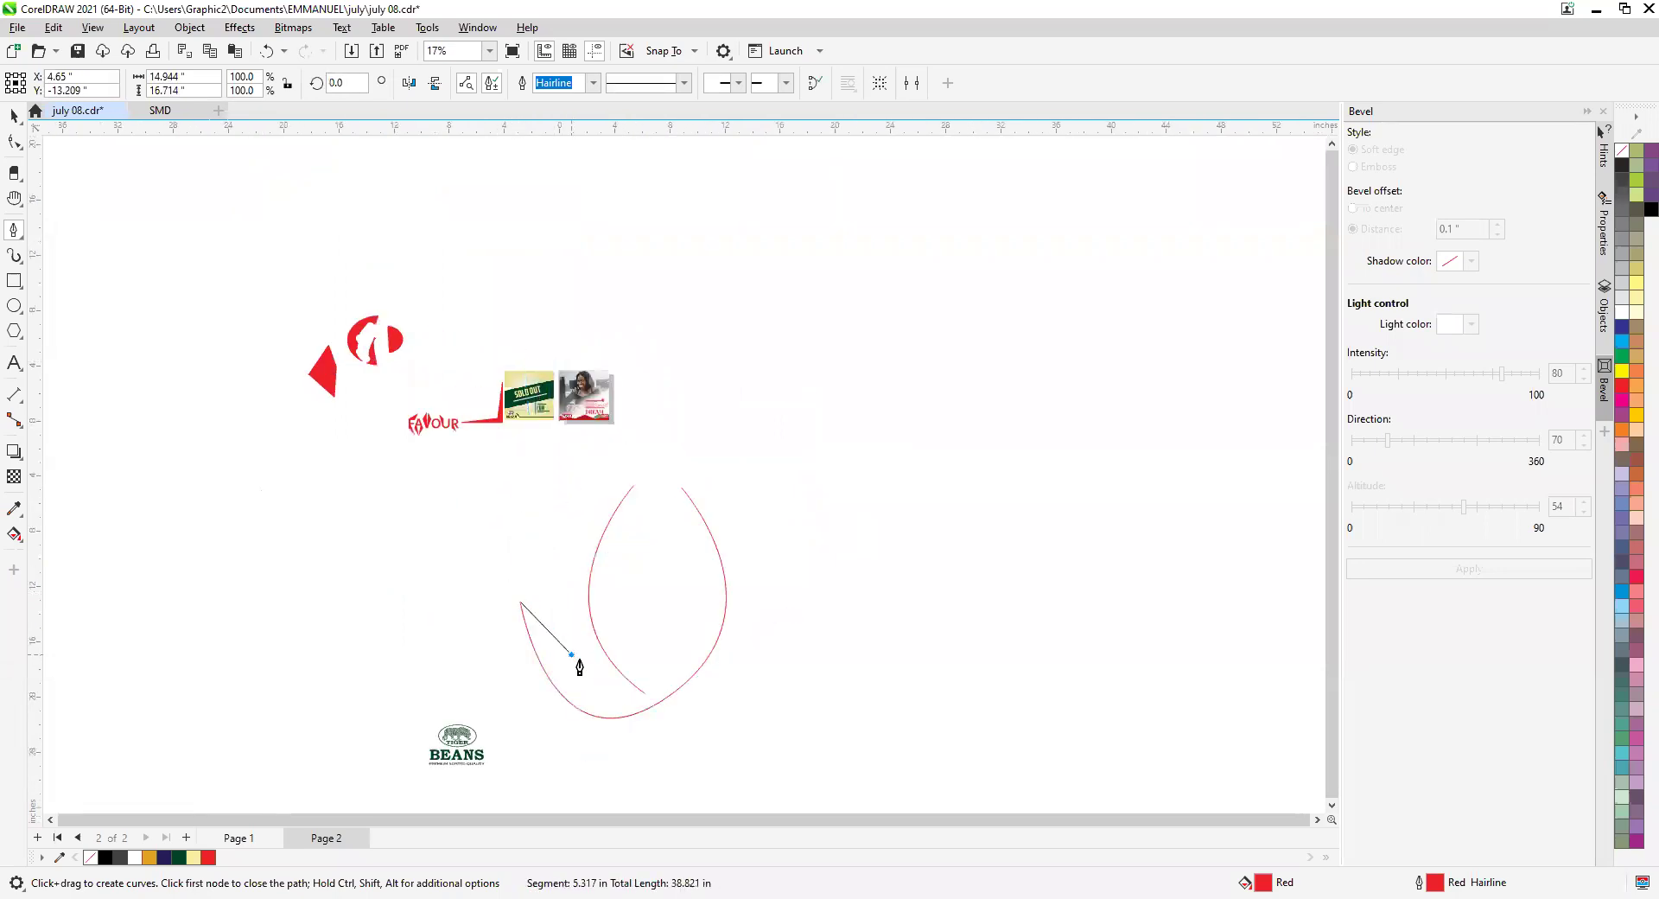
key(ctrl+z)
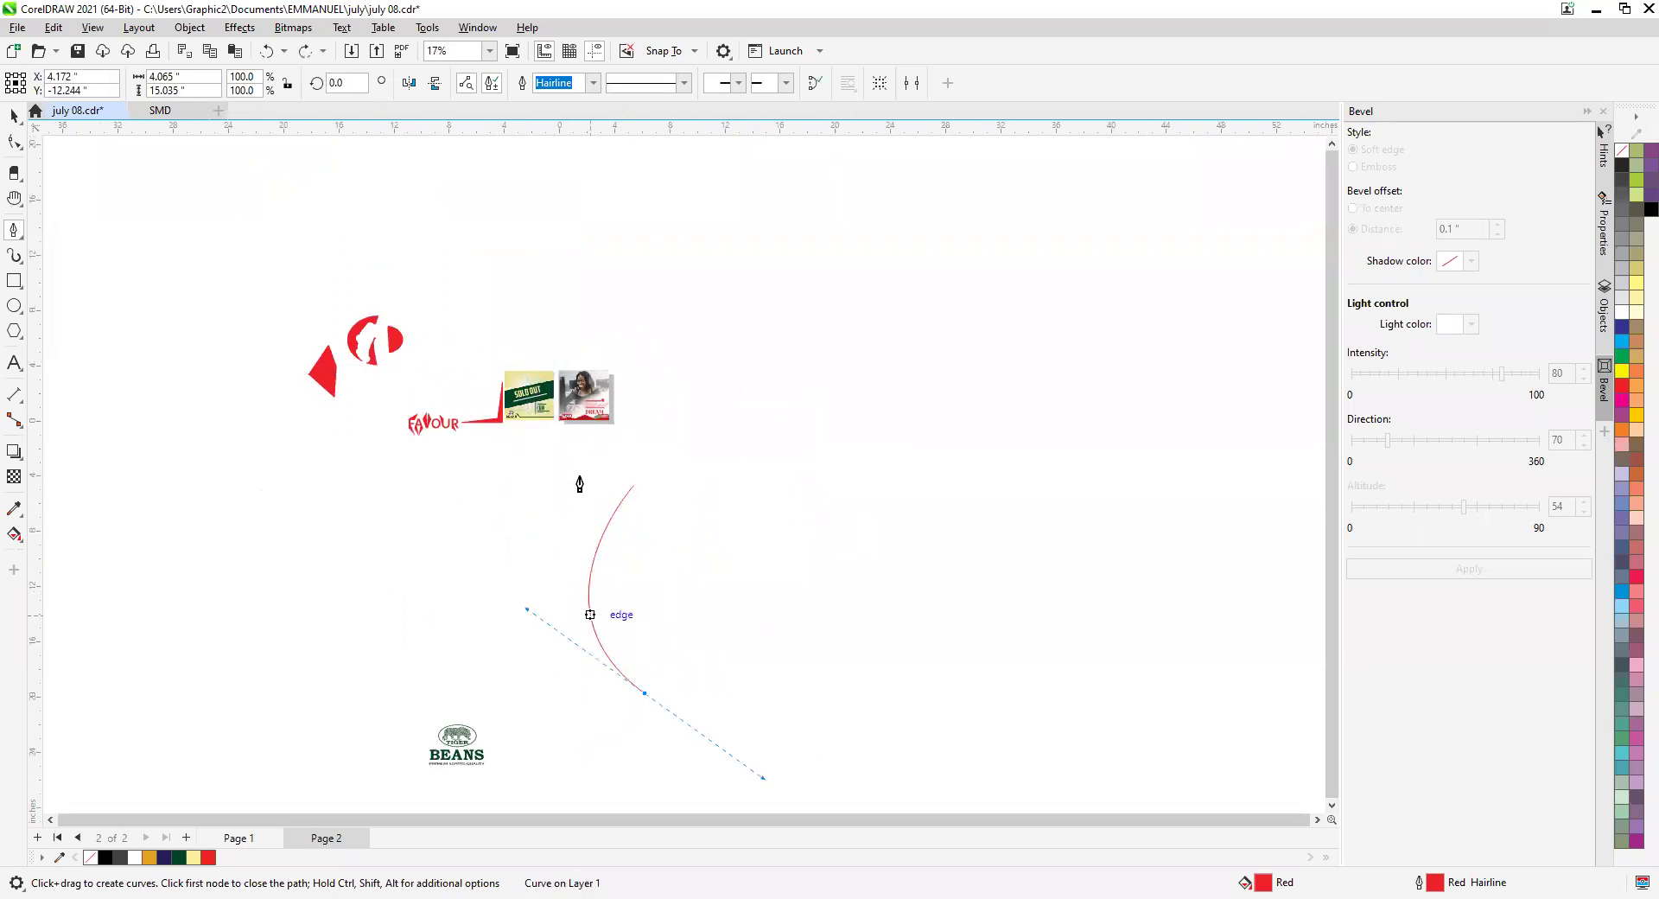
scroll(573, 481, up, 2)
drag(747, 648, 643, 502)
Start a Pen path at the woman's left-hand shoulder on the flyer and curve it along the neckline, about 1.80 inches wide and 0.62 inches high.
scroll(657, 468, up, 4)
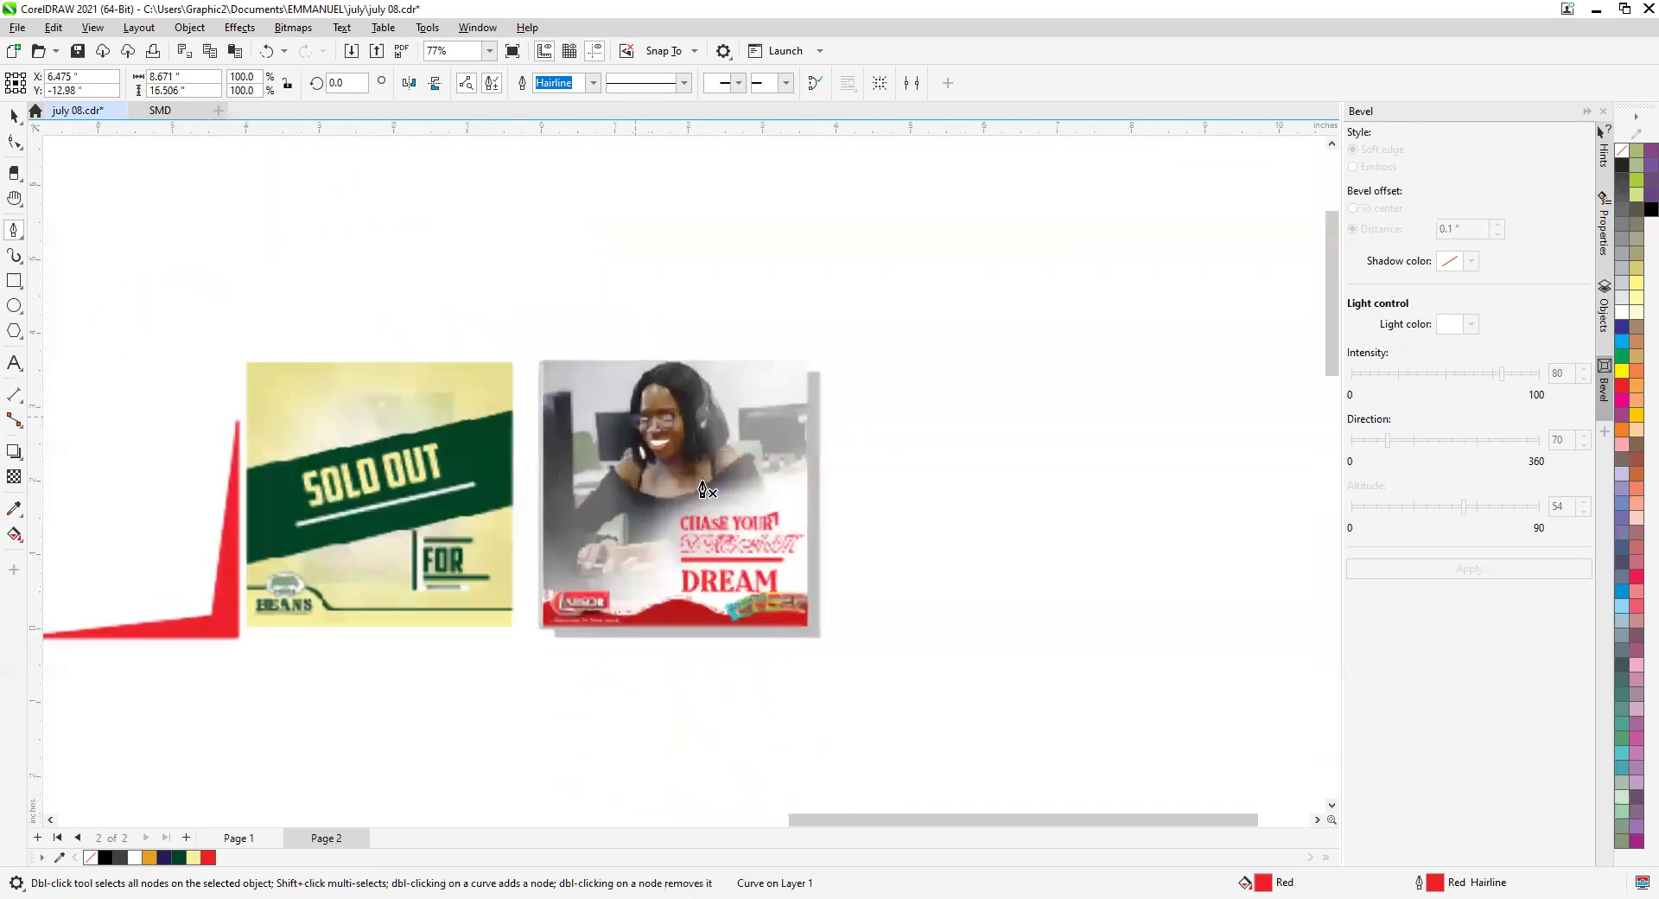
scroll(654, 467, up, 3)
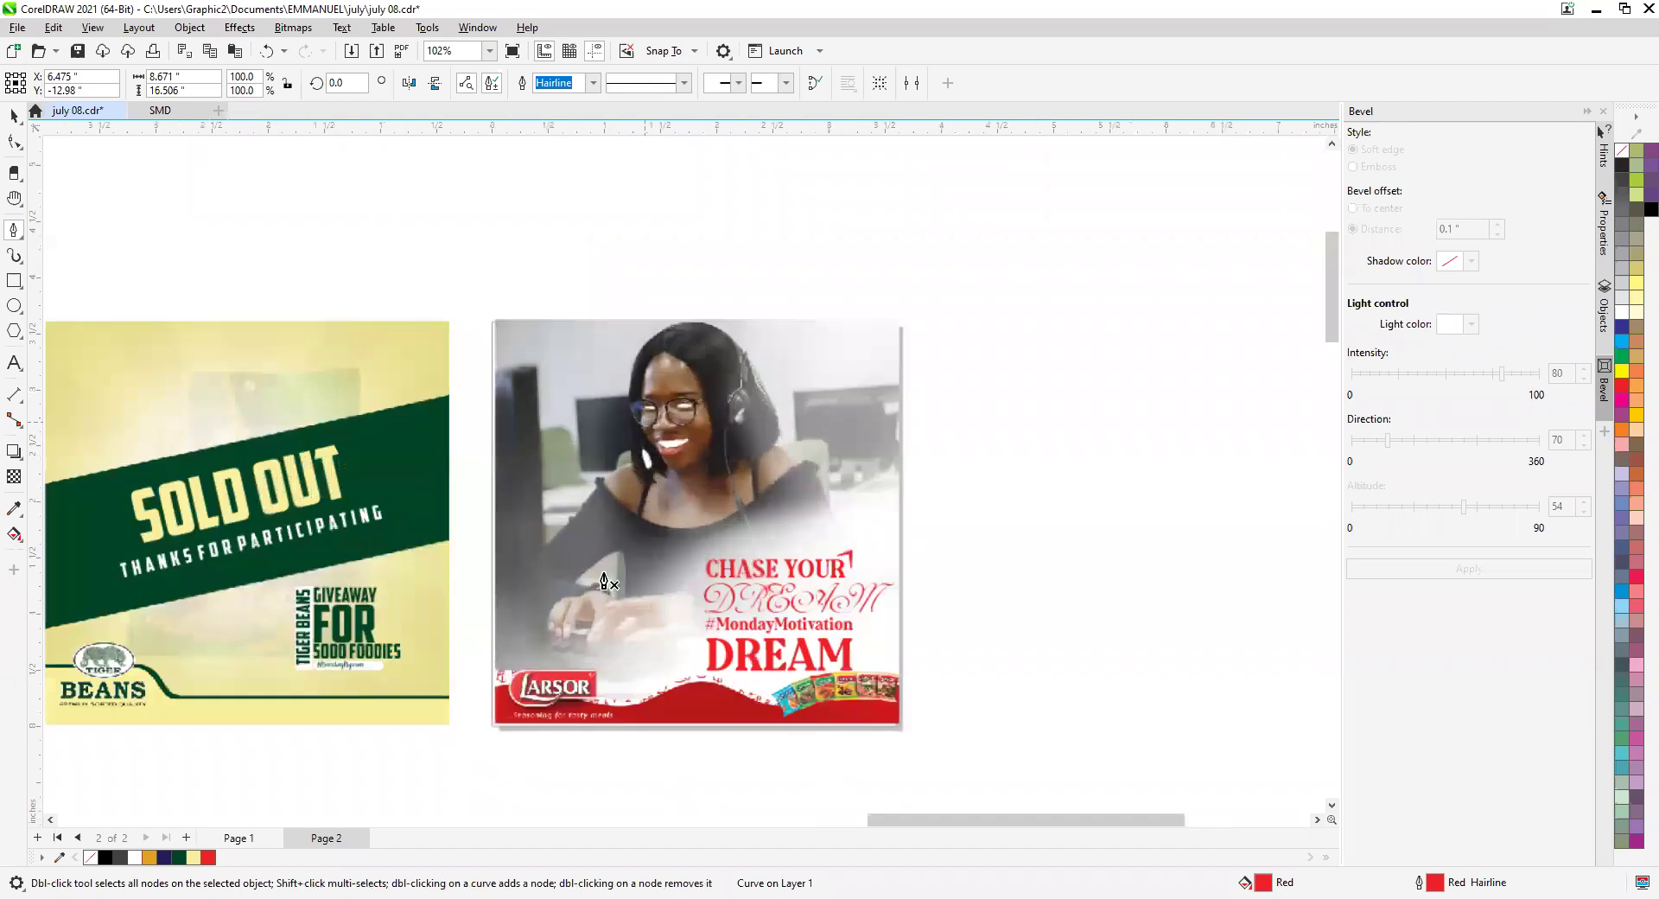
scroll(666, 467, up, 2)
scroll(709, 394, up, 1)
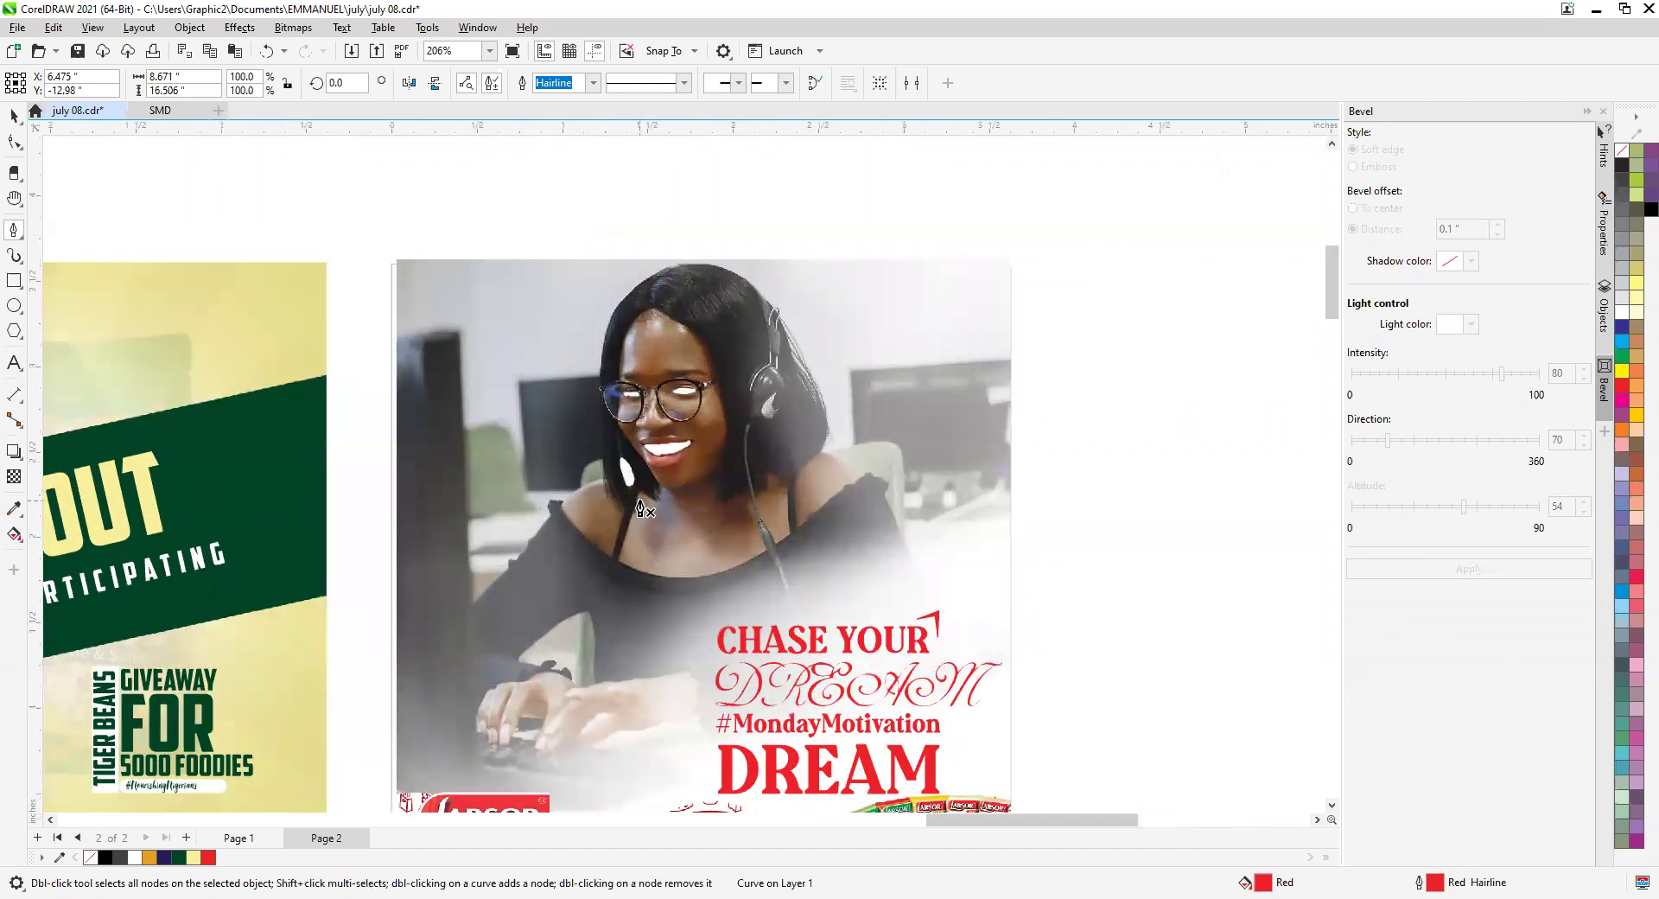
scroll(595, 485, up, 1)
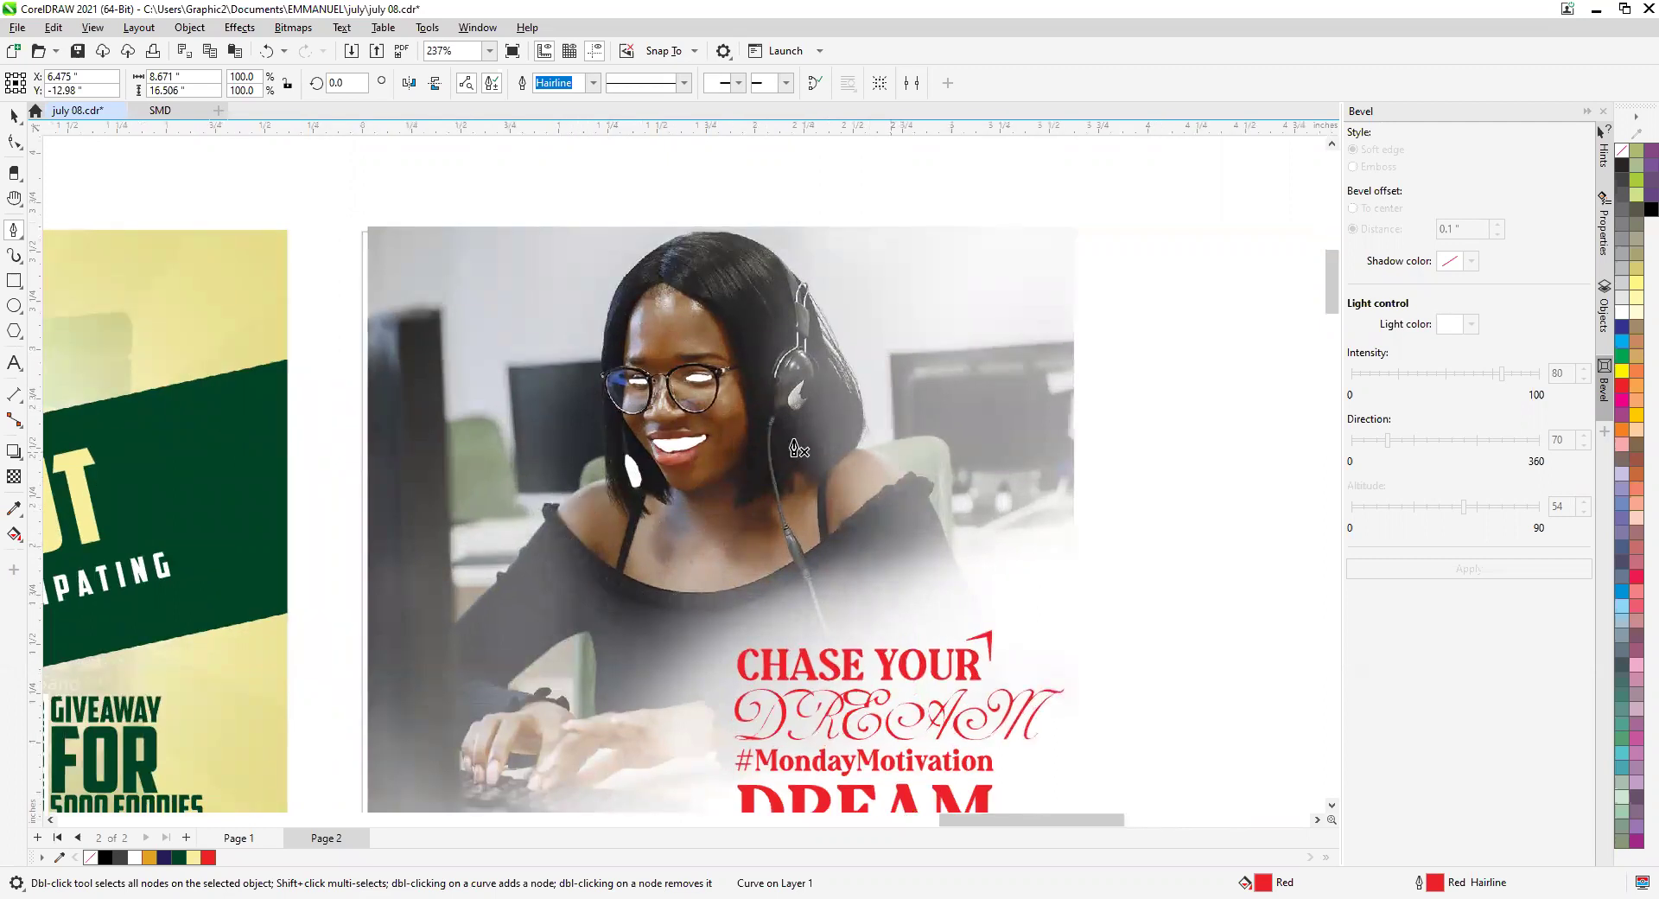
click(555, 510)
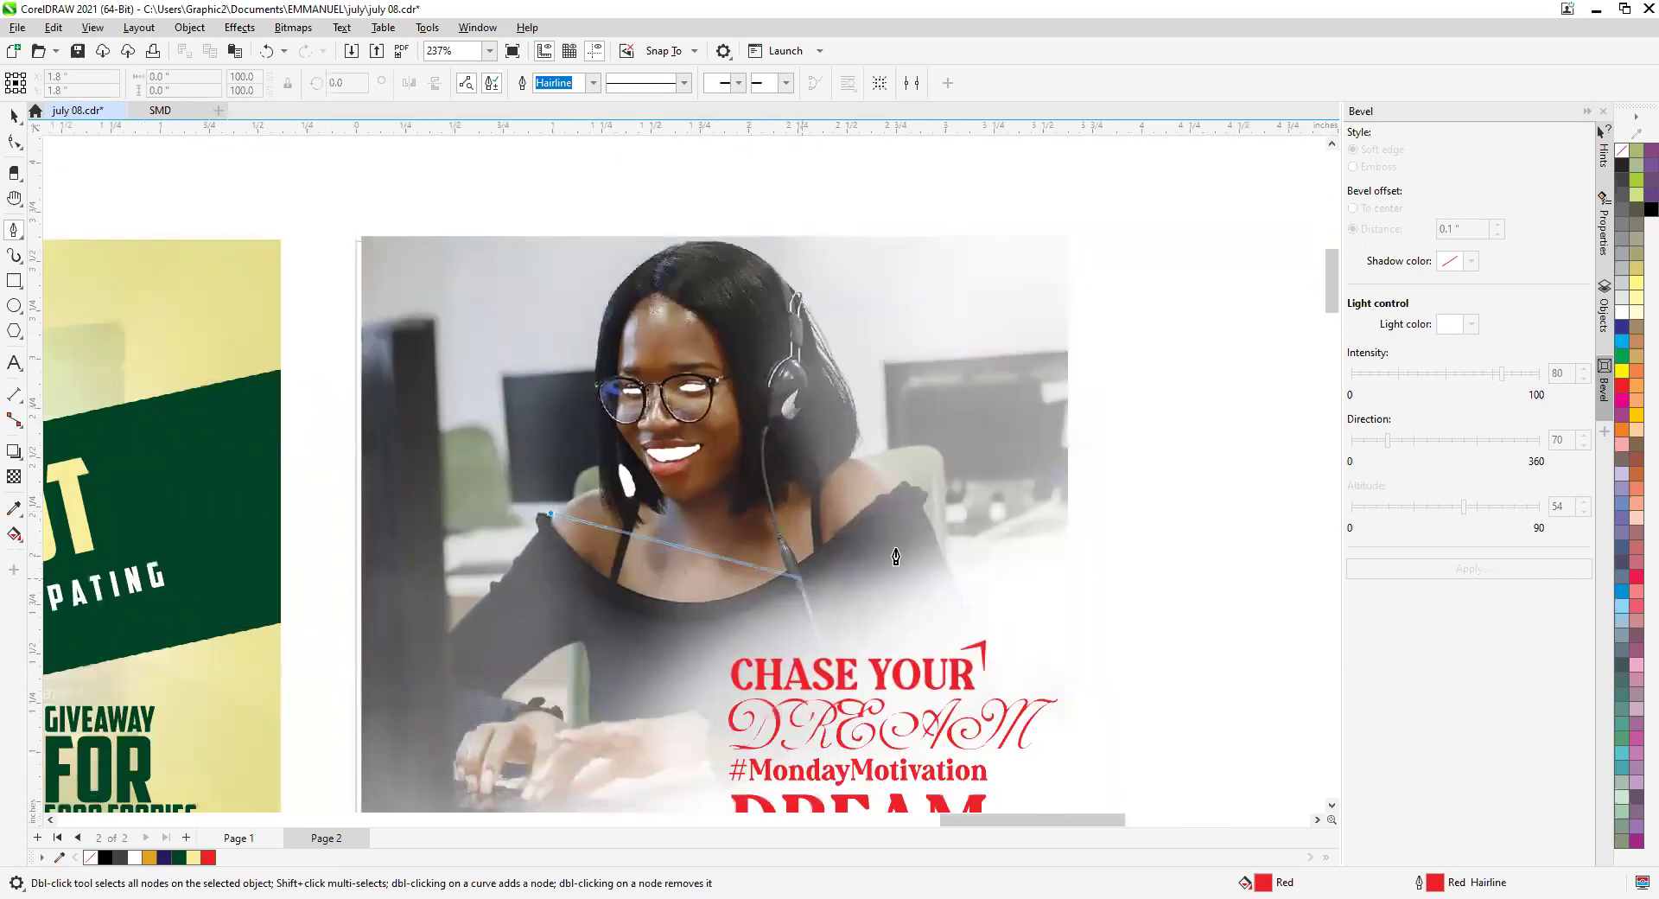
scroll(859, 527, up, 2)
drag(928, 458, 984, 374)
drag(1356, 113, 1059, 176)
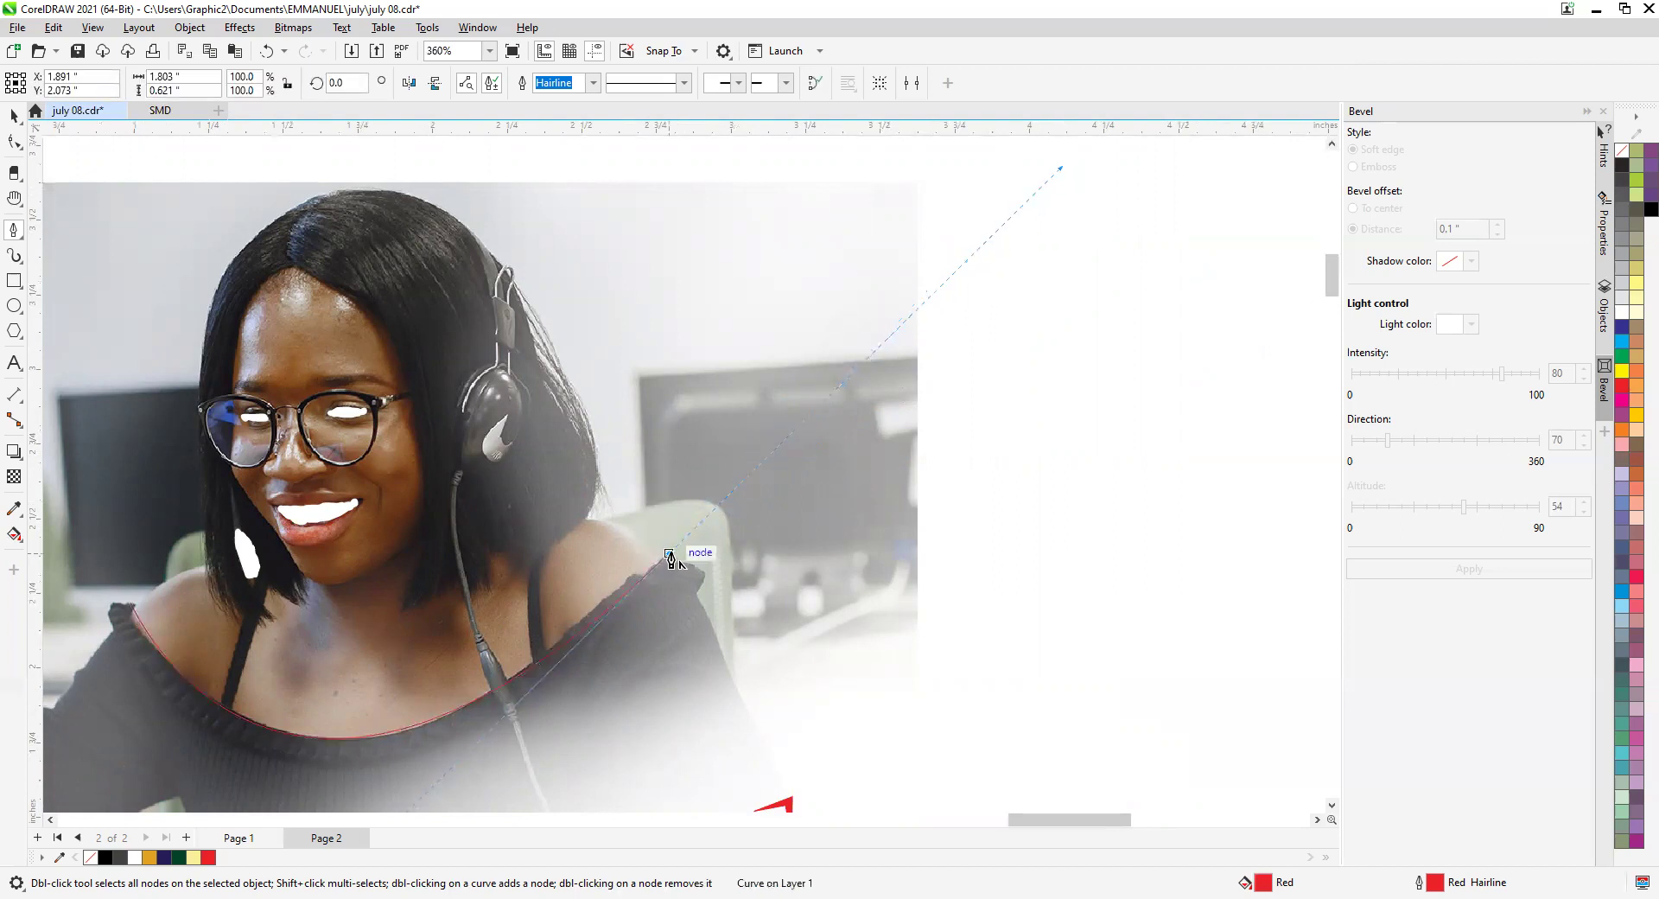
Continue the Pen path over the right-hand shoulder and up the outer edge of the hair, reaching about 1.19 inches high.
scroll(643, 548, down, 1)
scroll(618, 558, up, 2)
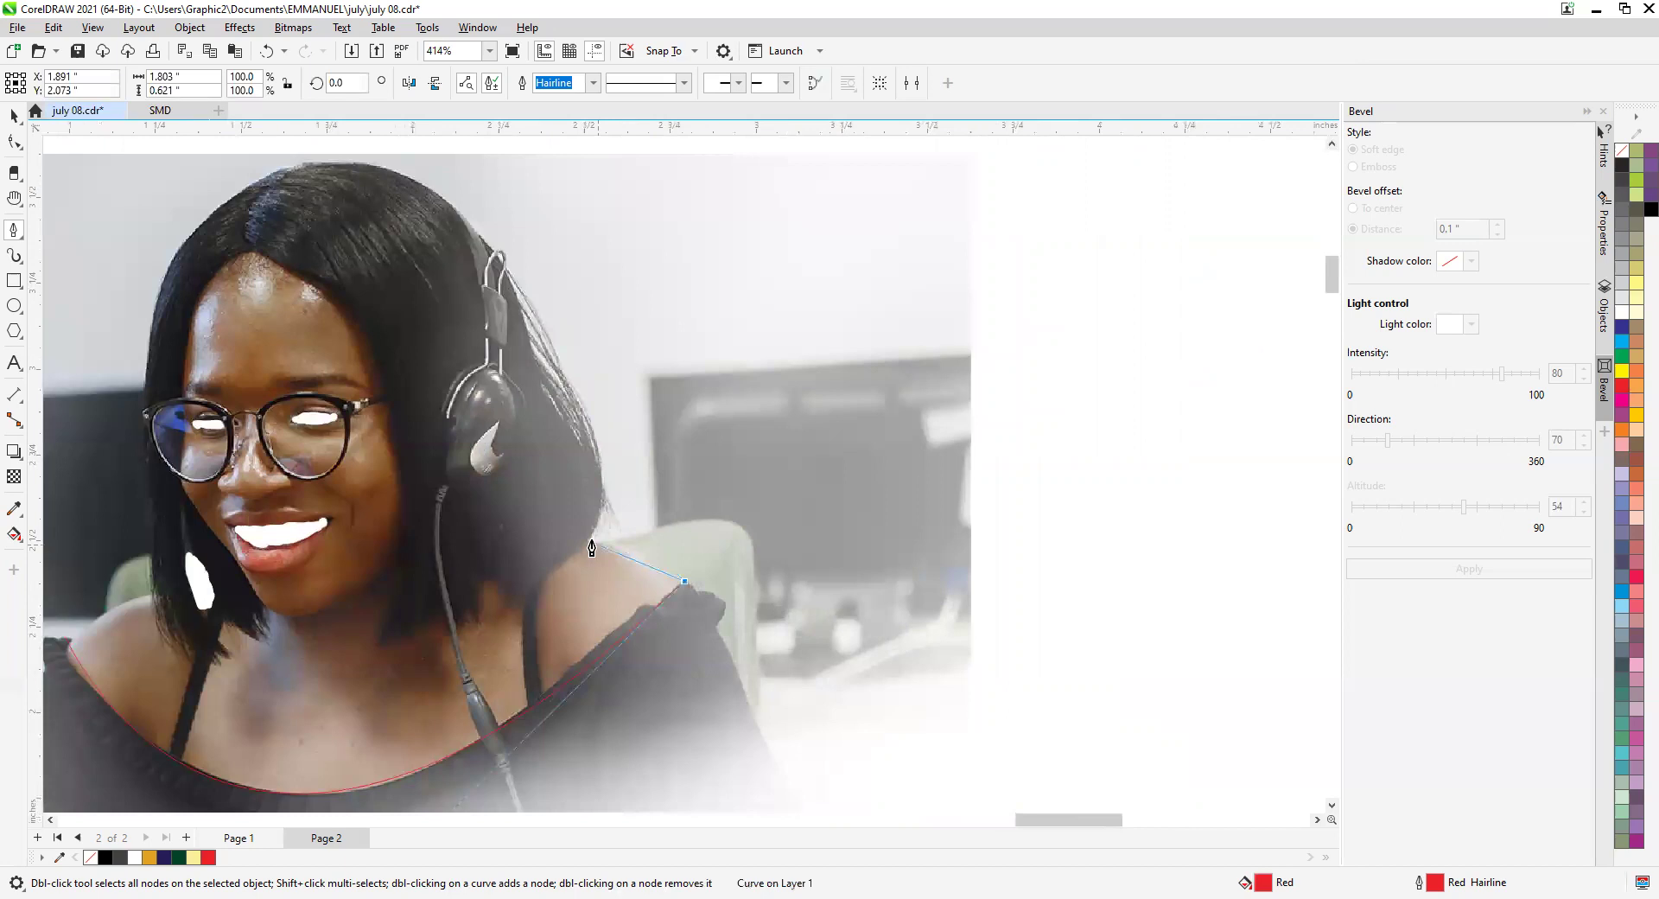
scroll(587, 519, down, 1)
scroll(596, 527, up, 2)
click(611, 616)
scroll(622, 518, down, 1)
scroll(604, 514, up, 2)
drag(596, 502, 521, 412)
scroll(596, 510, down, 2)
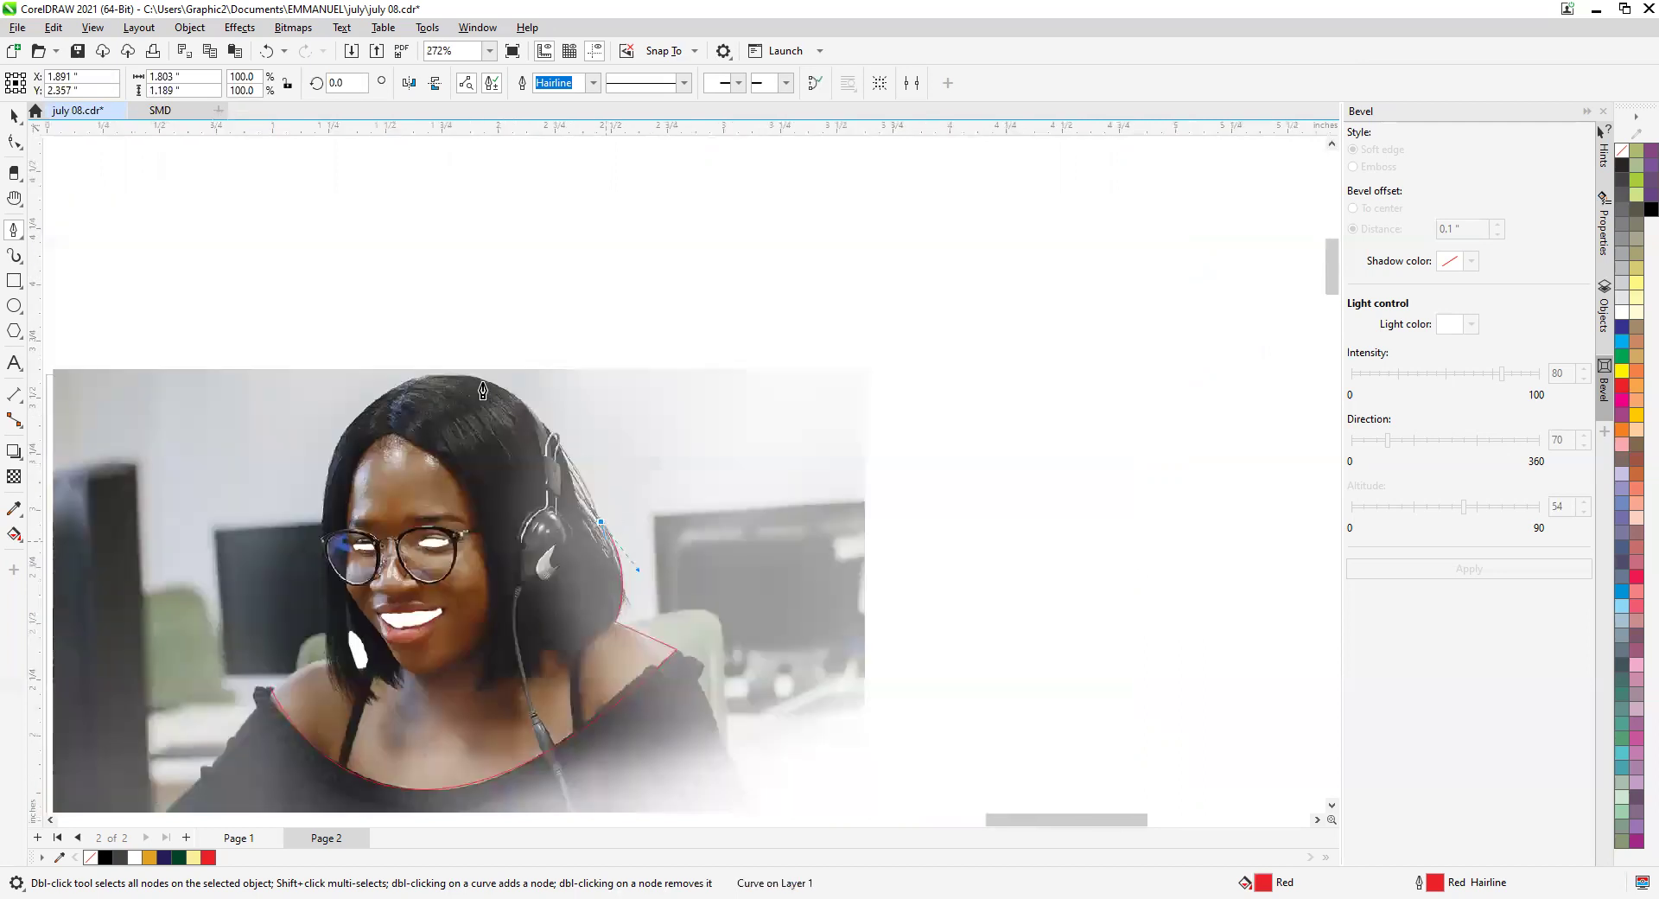
Trace the hair past the headset to the top of the head with curved Pen segments, reaching about 1.84 inches high.
scroll(481, 387, up, 2)
scroll(733, 505, down, 2)
scroll(587, 456, up, 1)
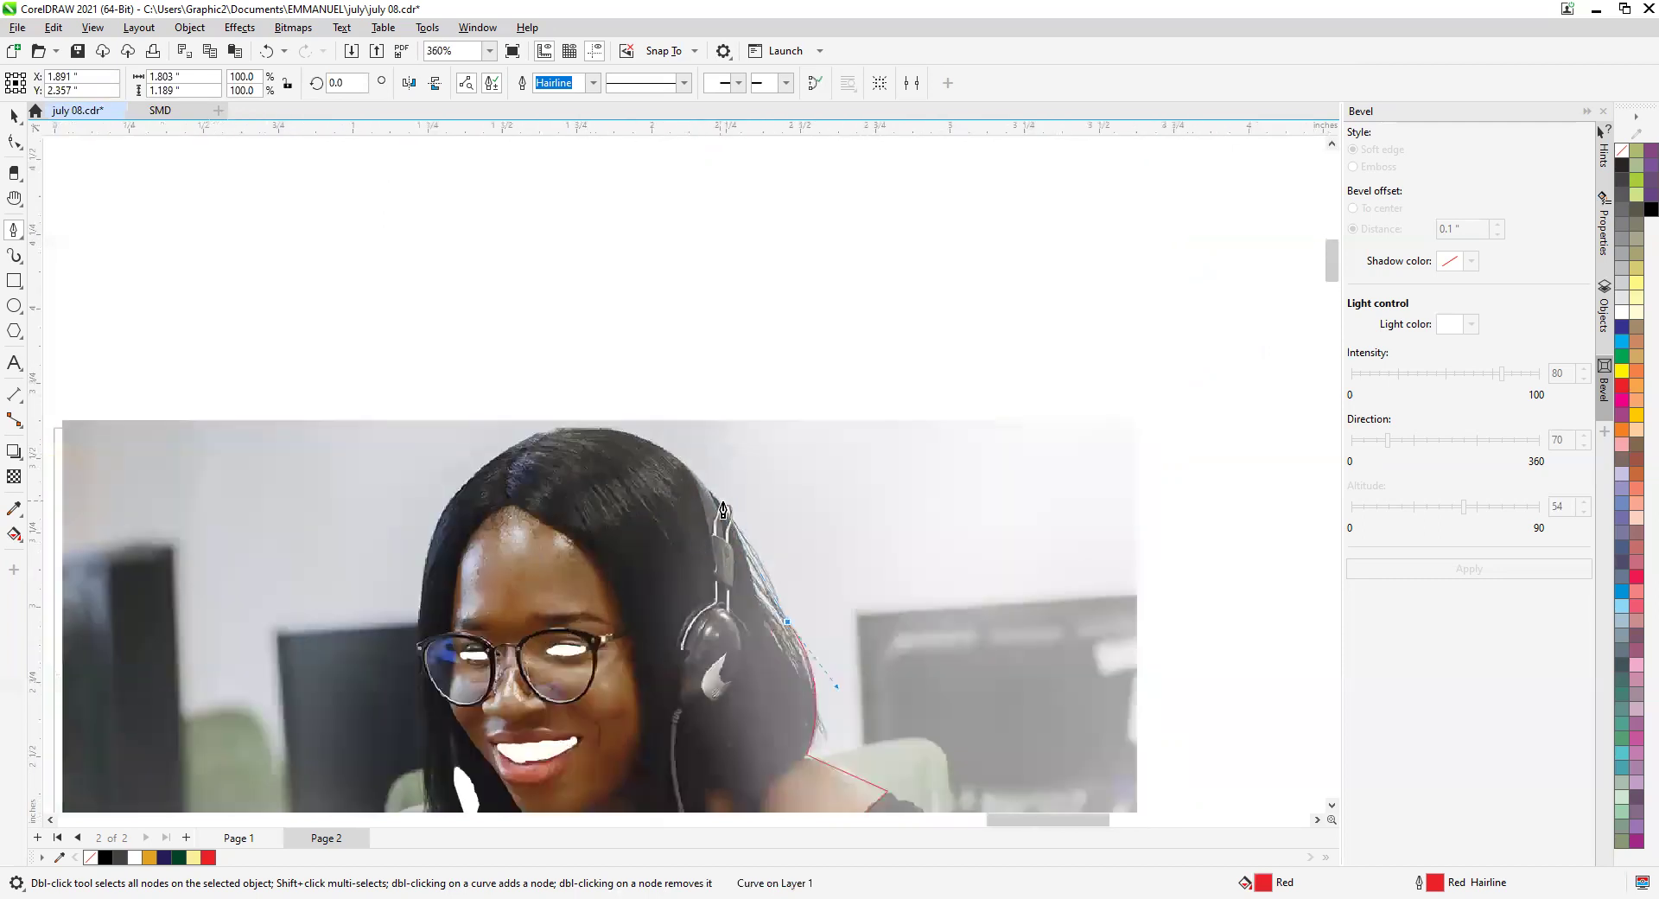
scroll(723, 510, up, 1)
drag(703, 487, 663, 470)
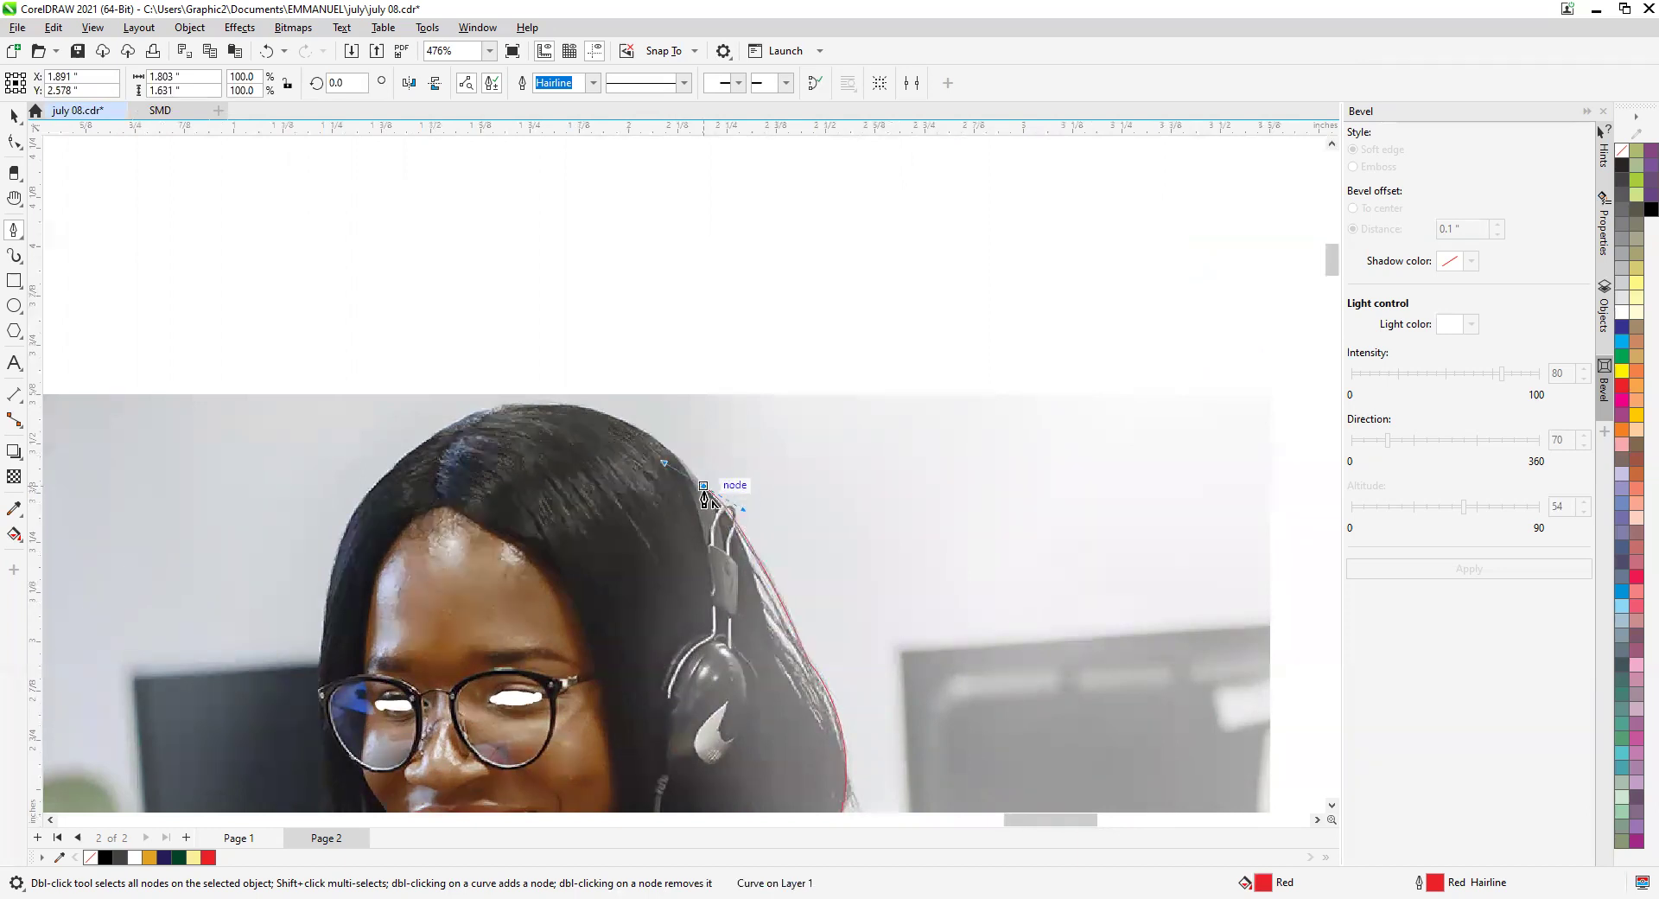
scroll(705, 497, down, 4)
scroll(663, 484, up, 4)
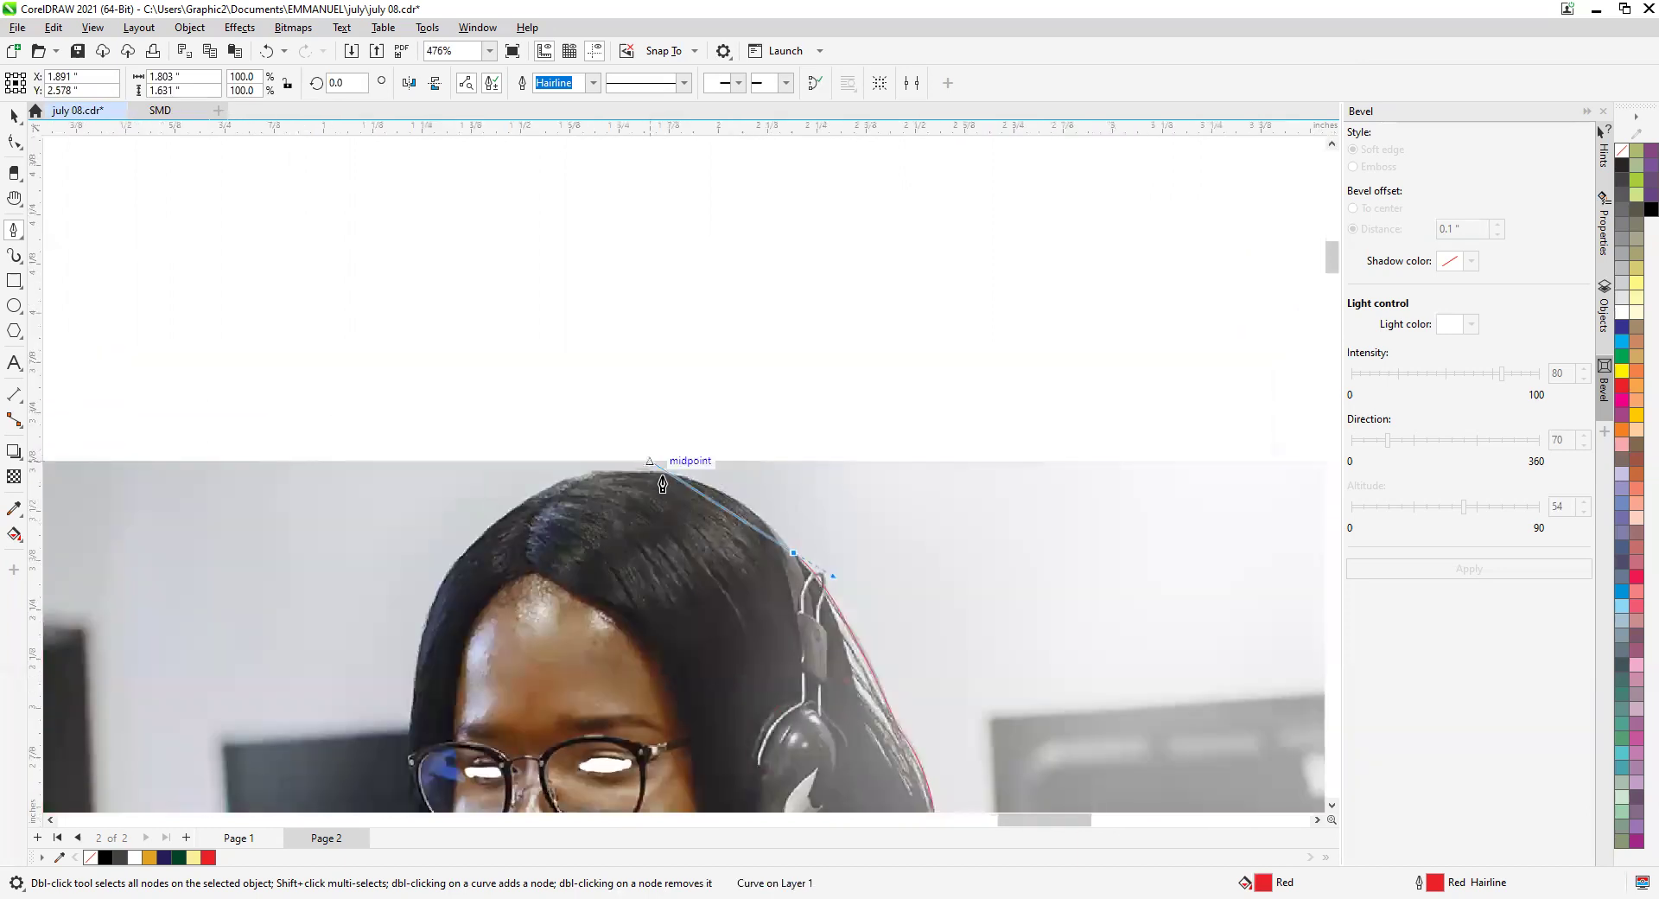
drag(595, 470, 450, 489)
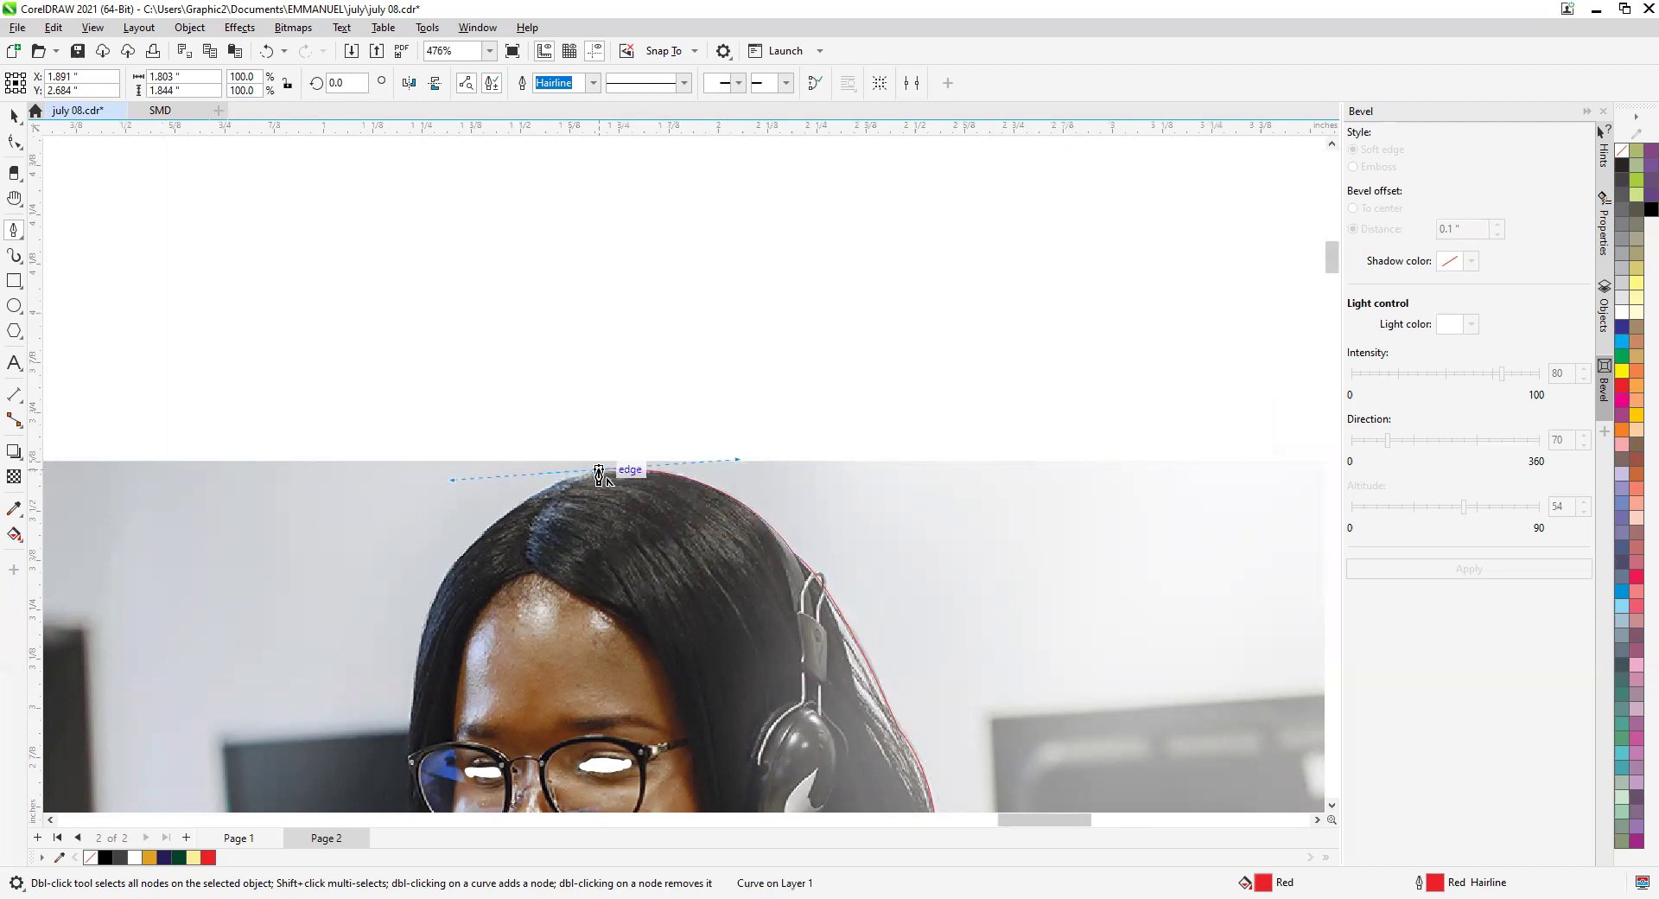
Trace from the top of the head down the left-hand edge of the hair to just below the glasses.
scroll(598, 473, down, 2)
scroll(532, 527, up, 2)
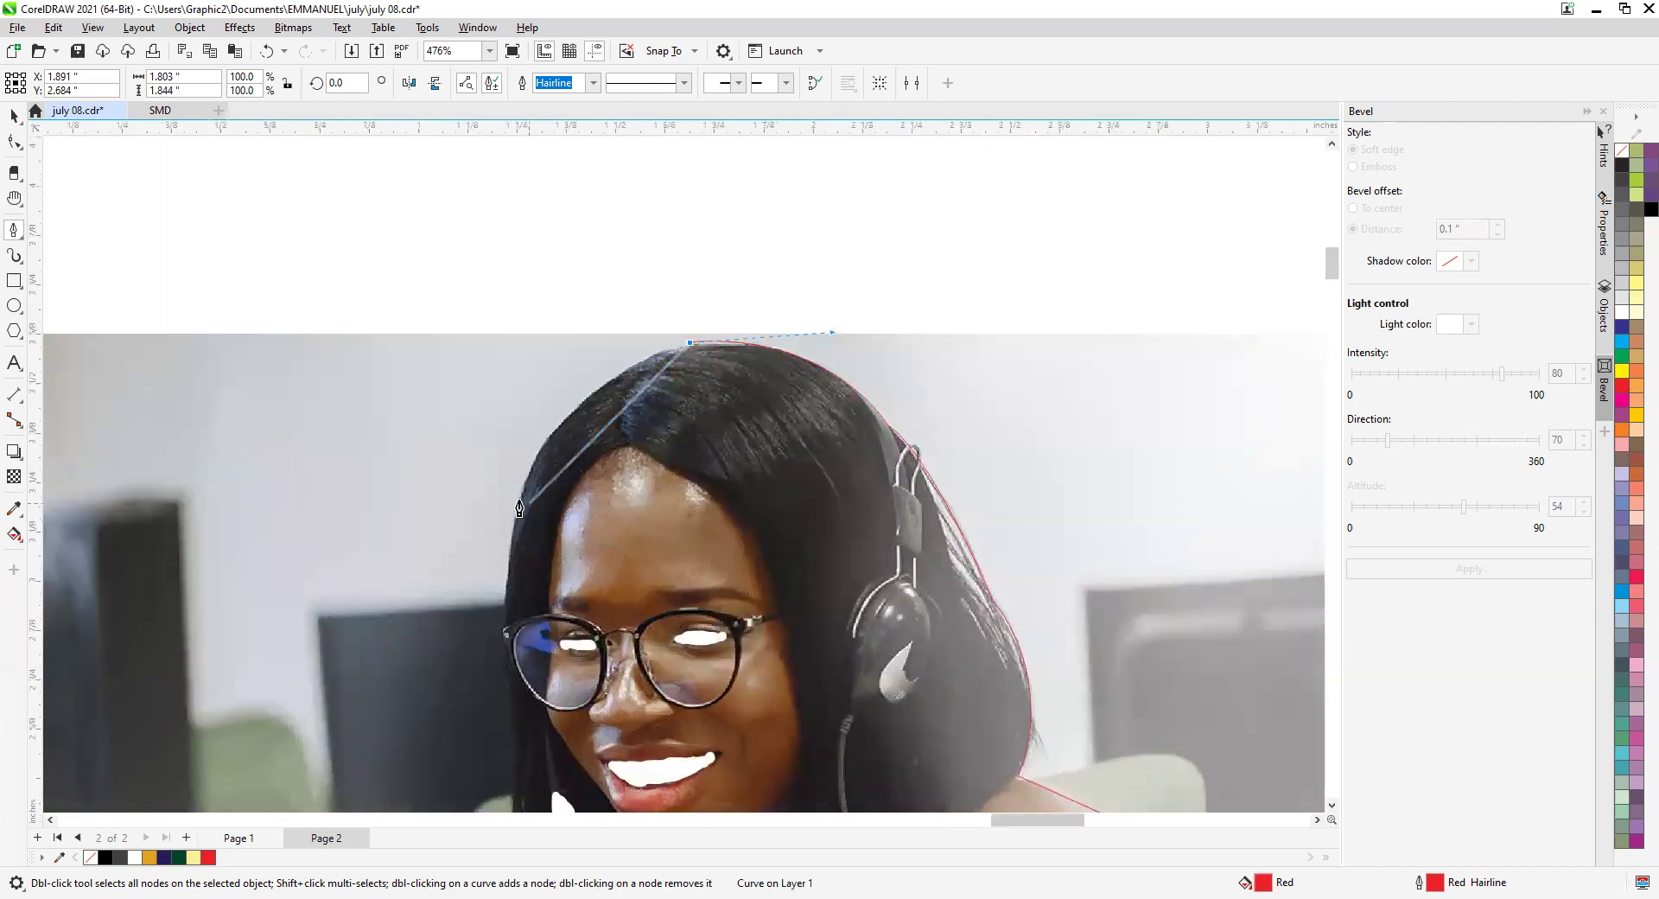
drag(512, 530, 486, 684)
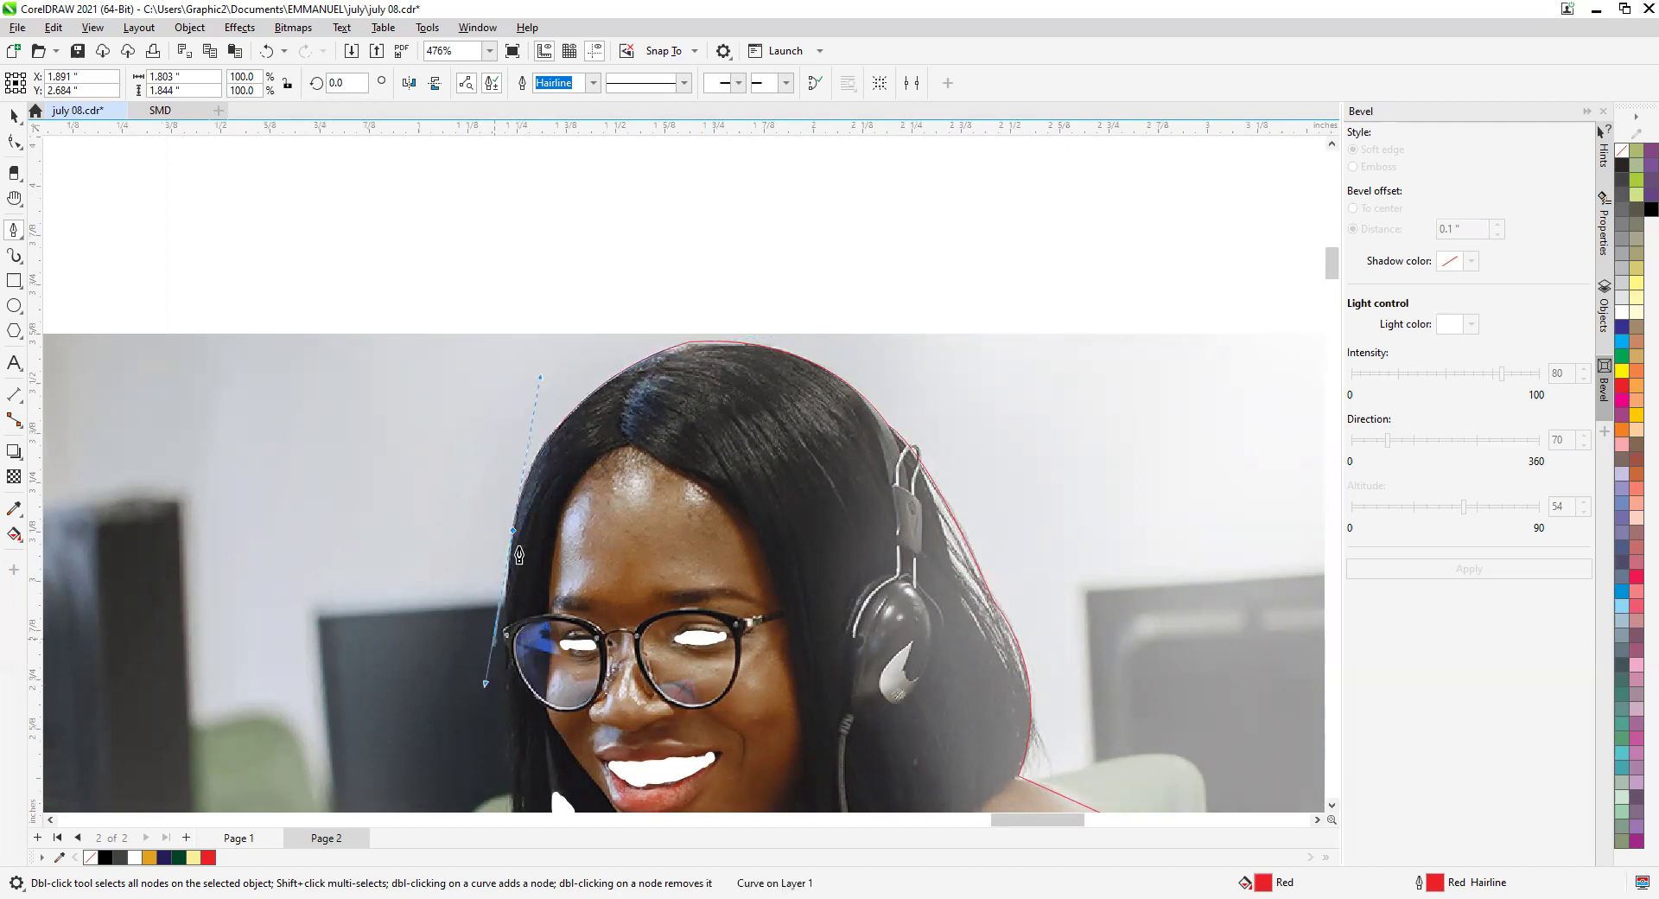
scroll(513, 533, down, 4)
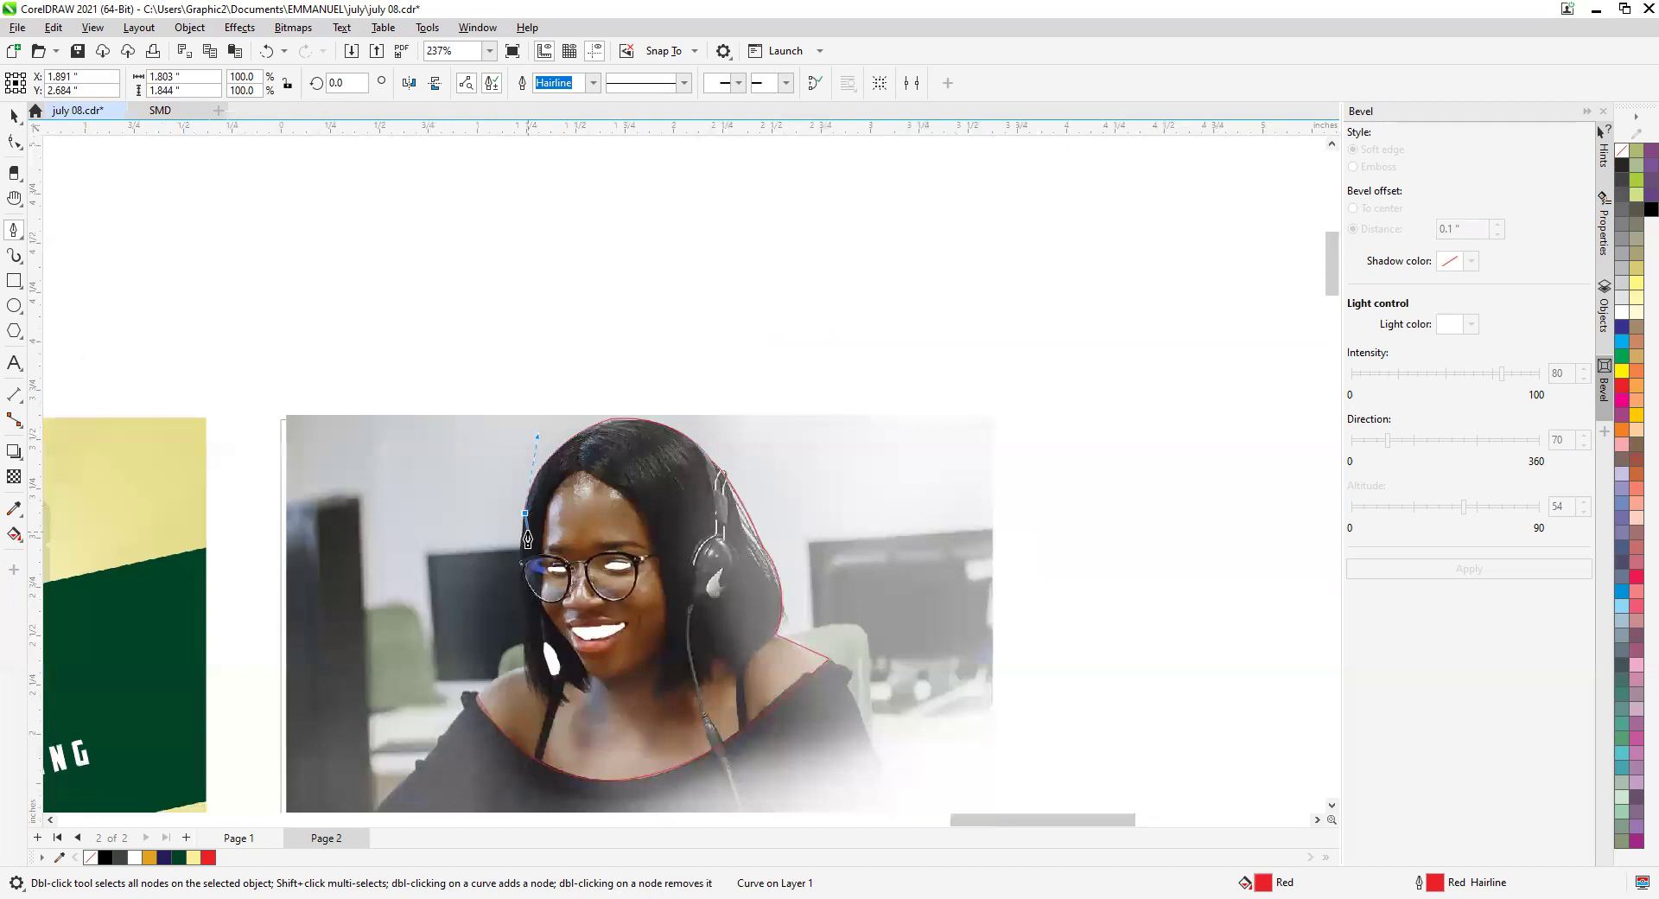
scroll(528, 631, up, 4)
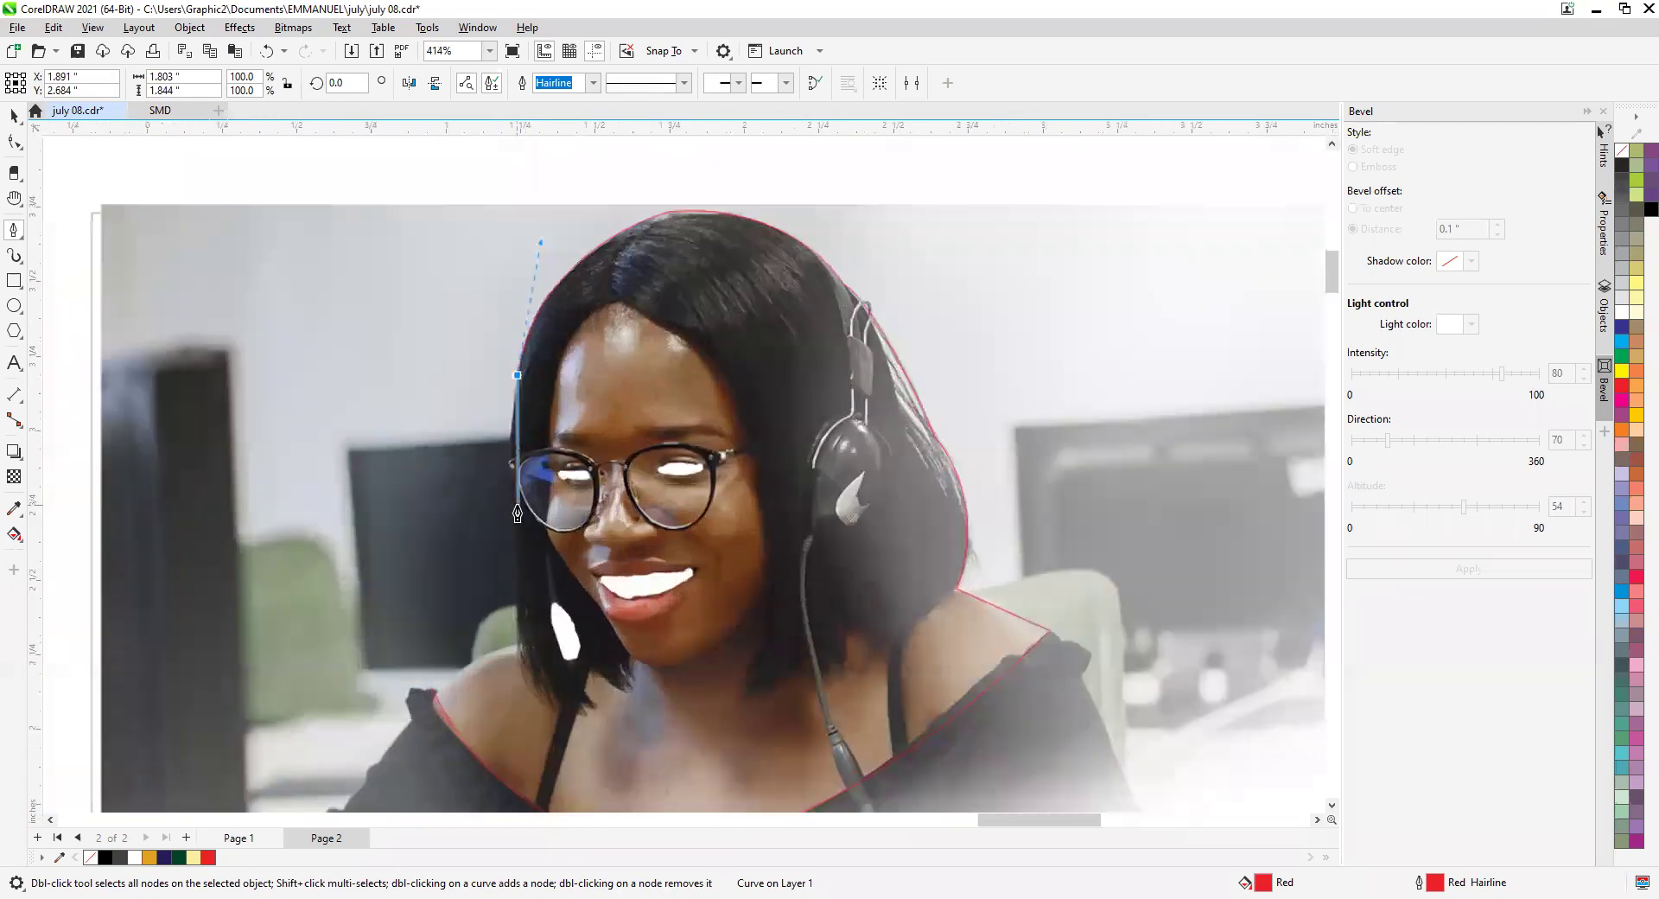
click(506, 525)
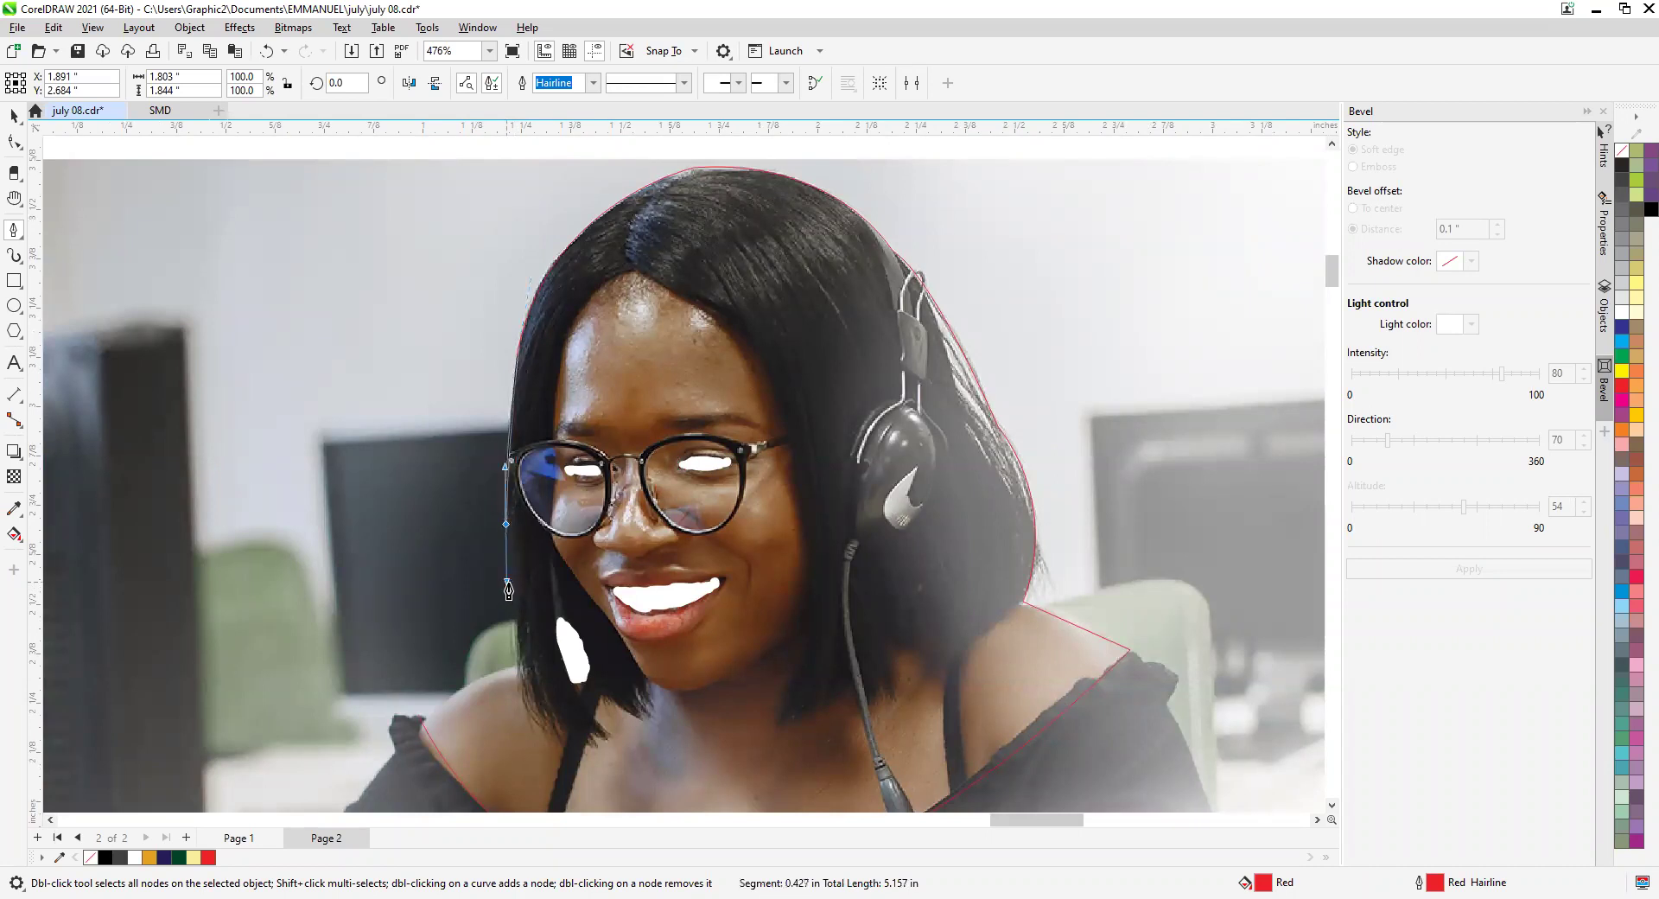
Bring the path down the left-hand hair edge to the shoulder, replacing the first curved attempt with a corner node.
scroll(516, 538, down, 4)
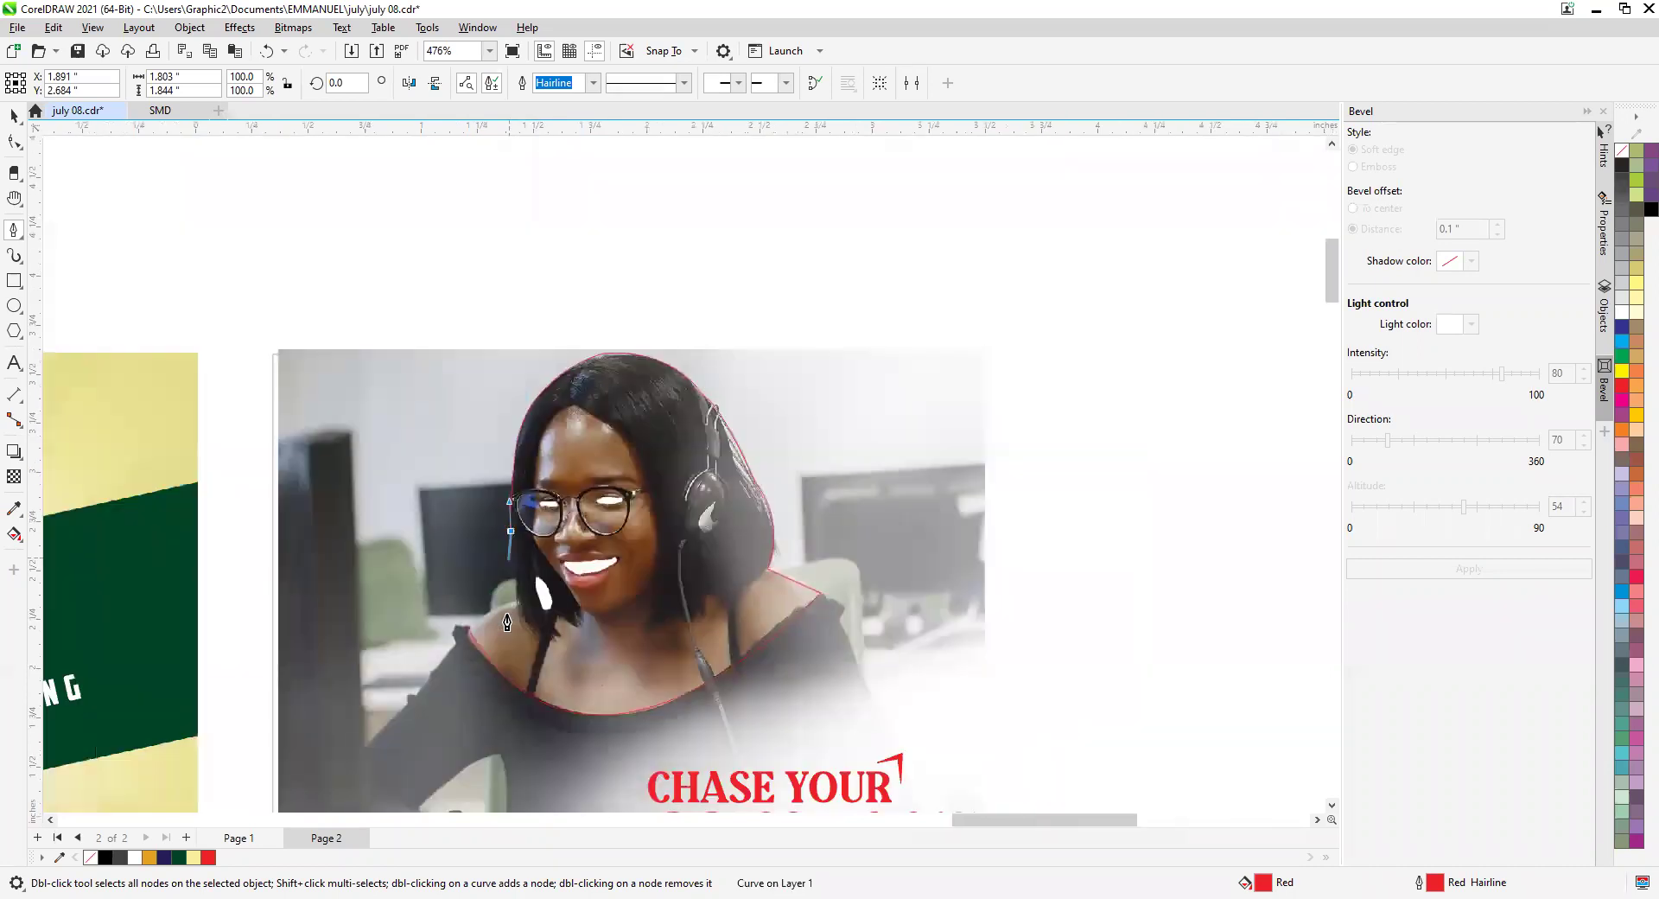
scroll(526, 596, up, 5)
drag(531, 591, 543, 642)
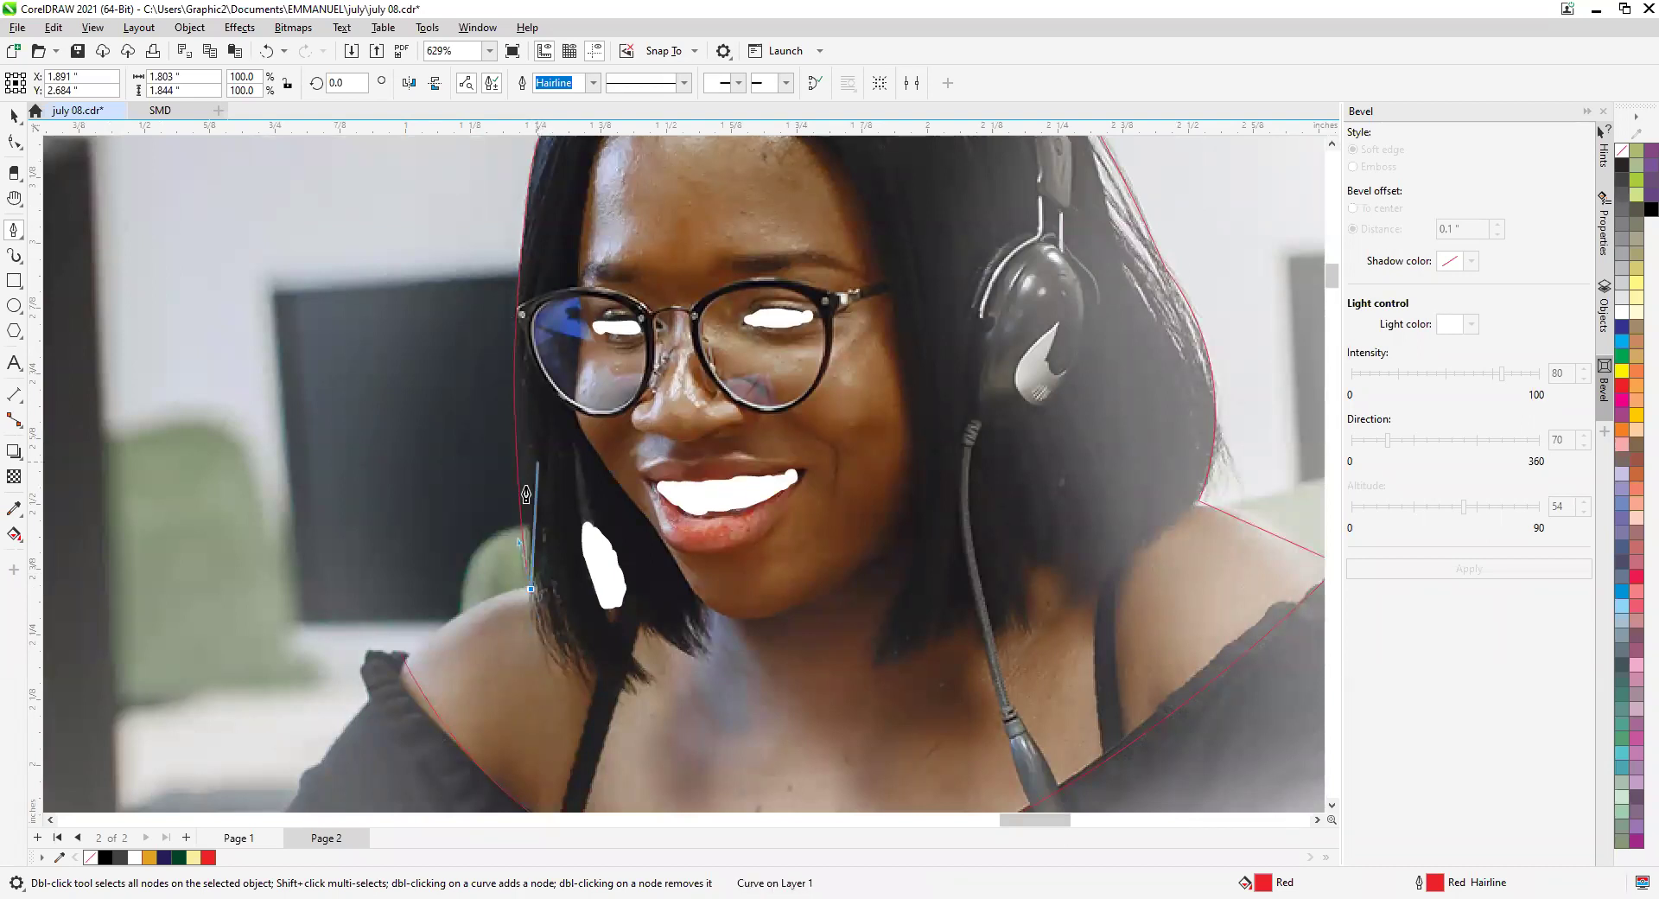
key(ctrl+z)
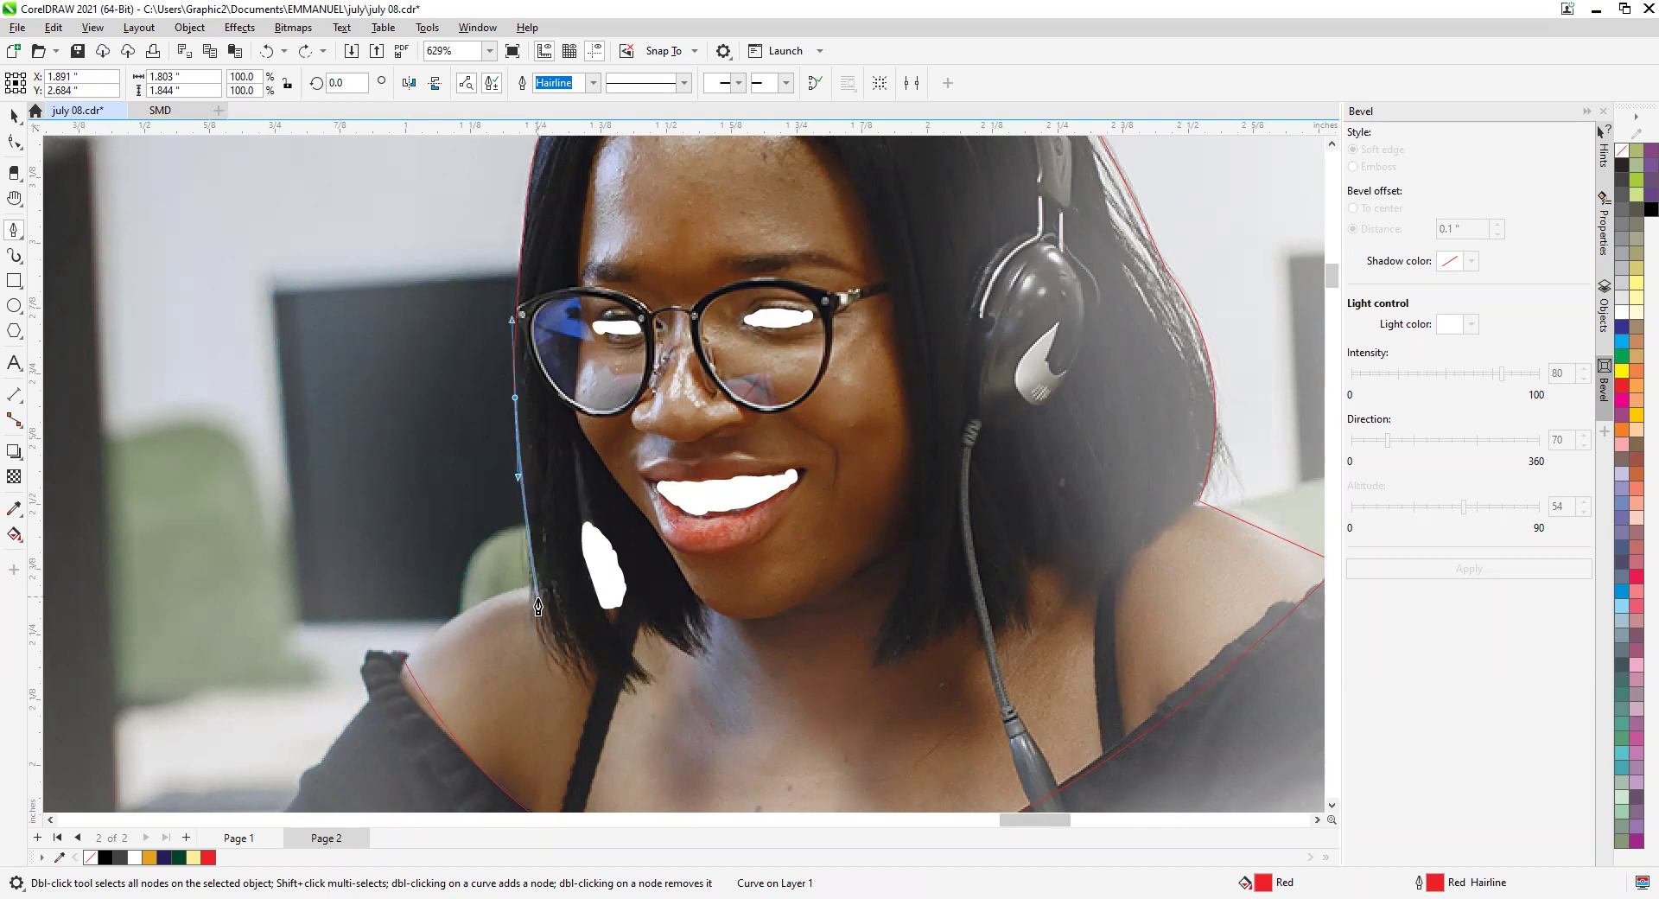
click(538, 598)
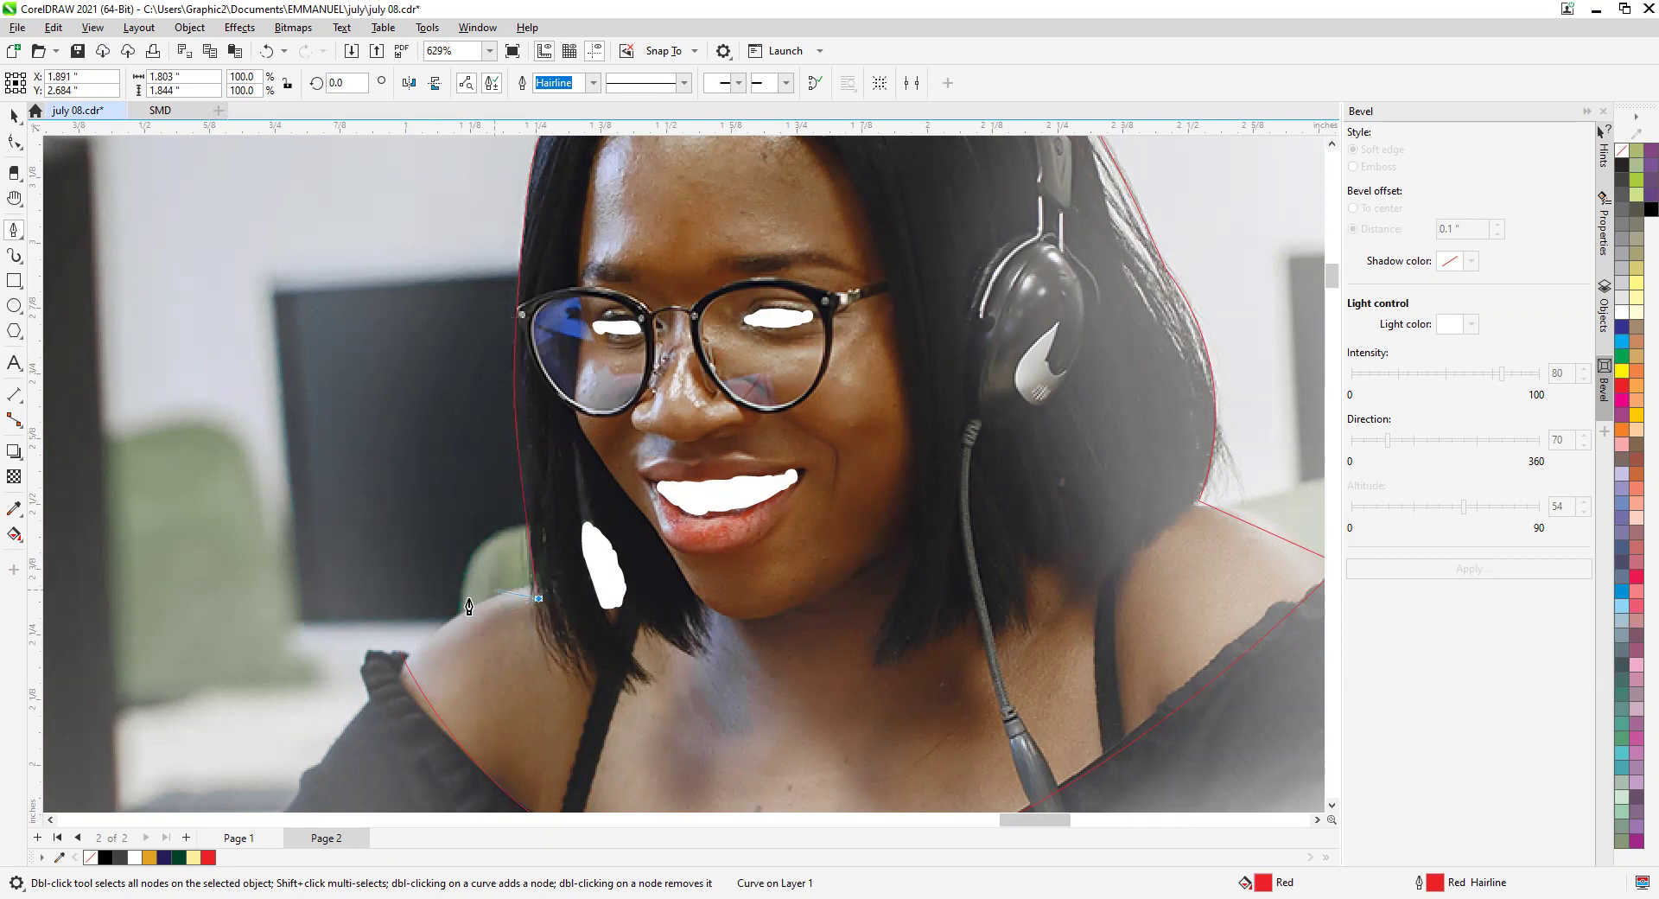
Try to close the outline with a single segment from the hair to the starting node, and undo it.
scroll(470, 606, up, 1)
scroll(440, 641, up, 4)
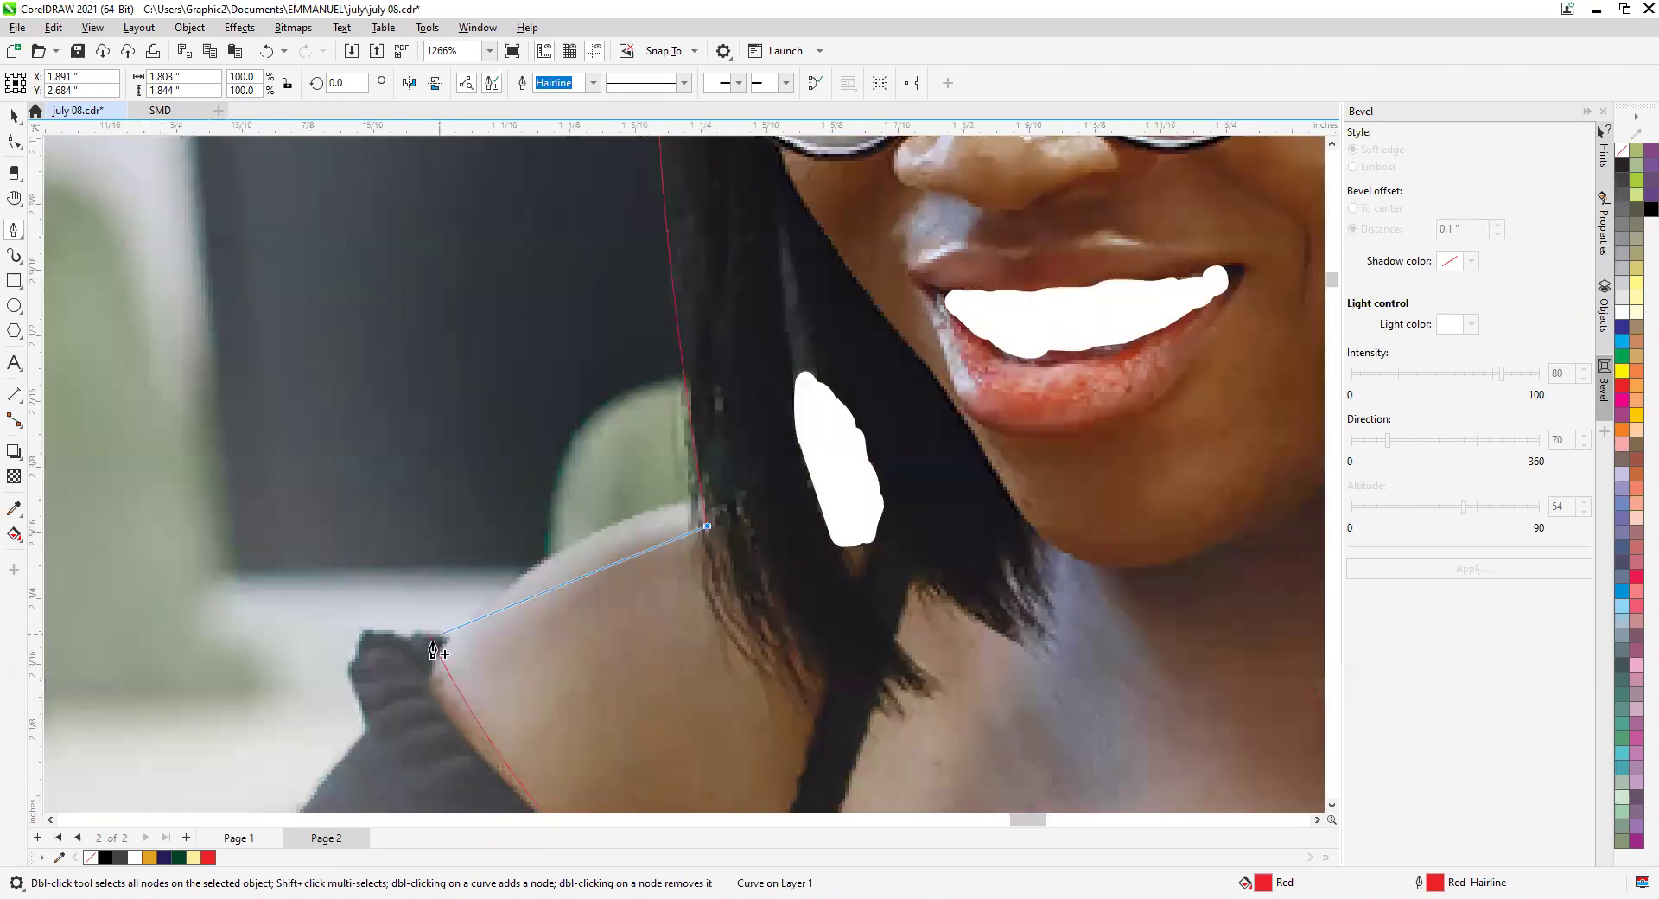
click(434, 634)
drag(434, 698, 458, 427)
key(ctrl+z)
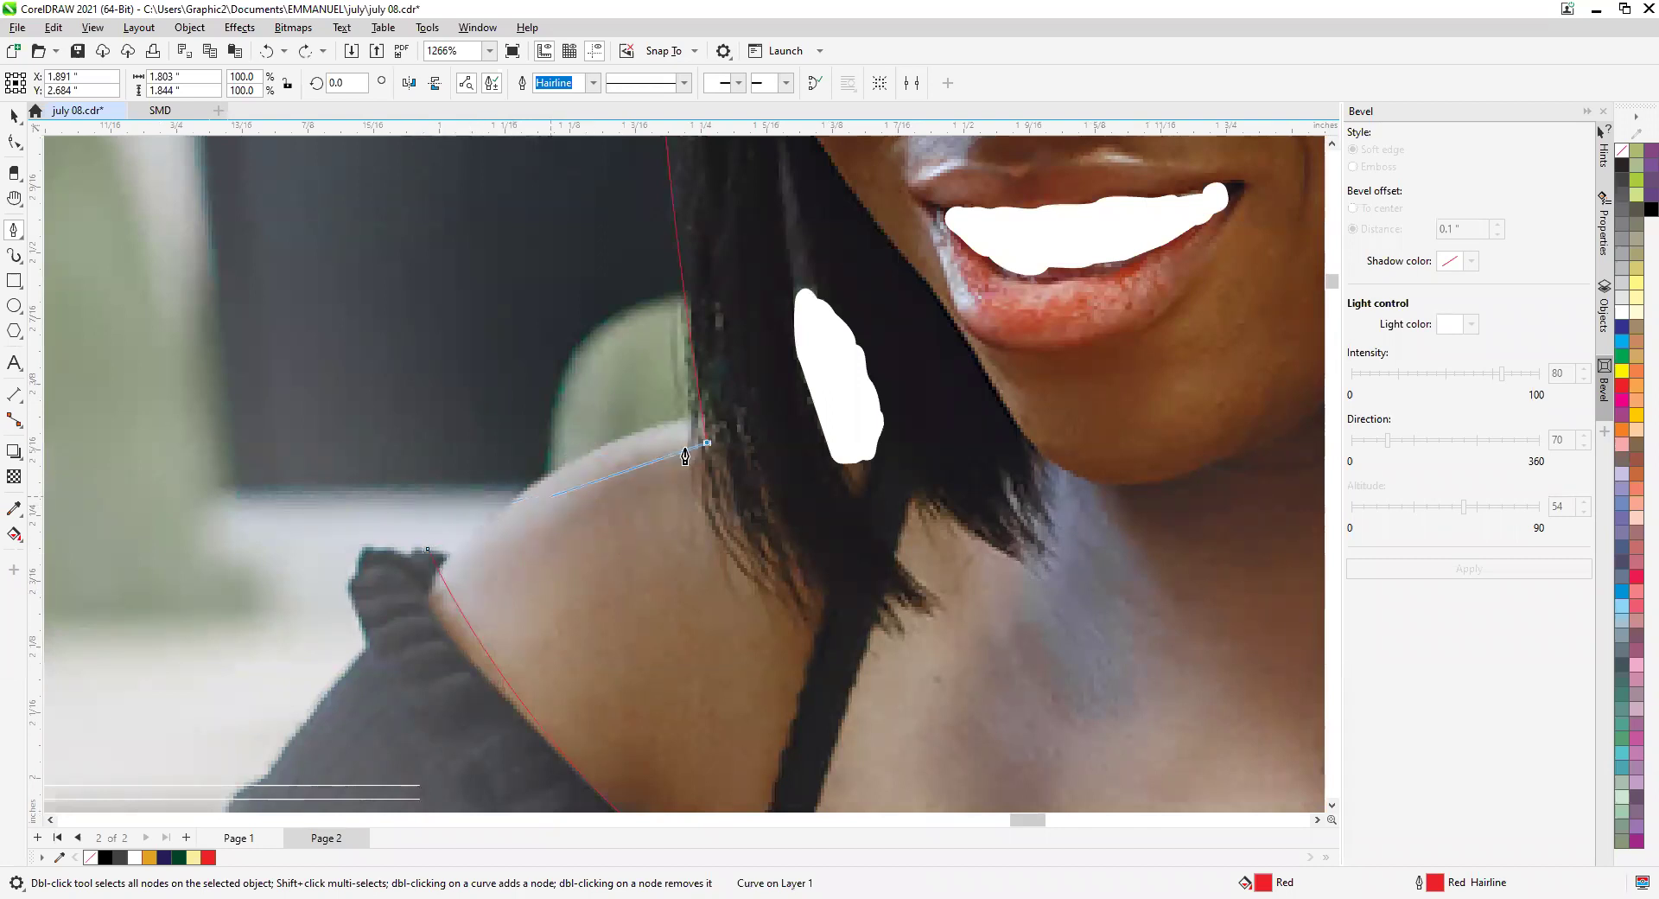
Trace the left-hand shoulder with short straight segments, close the path at its starting node, and deselect the finished shape.
click(693, 414)
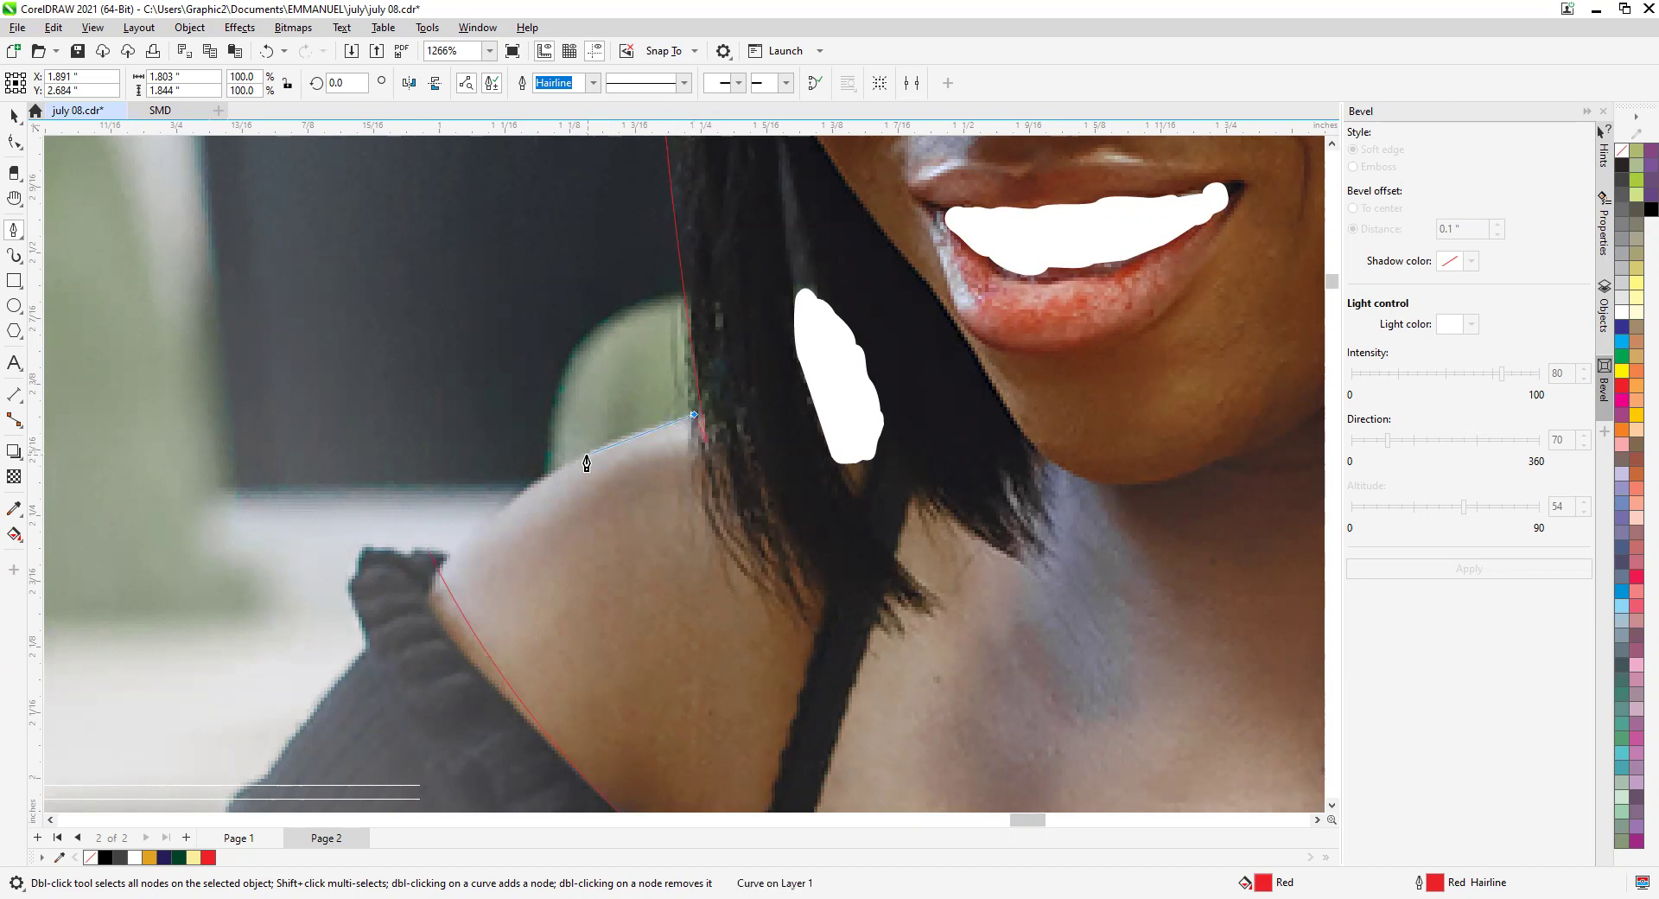
scroll(494, 527, down, 1)
scroll(454, 538, up, 2)
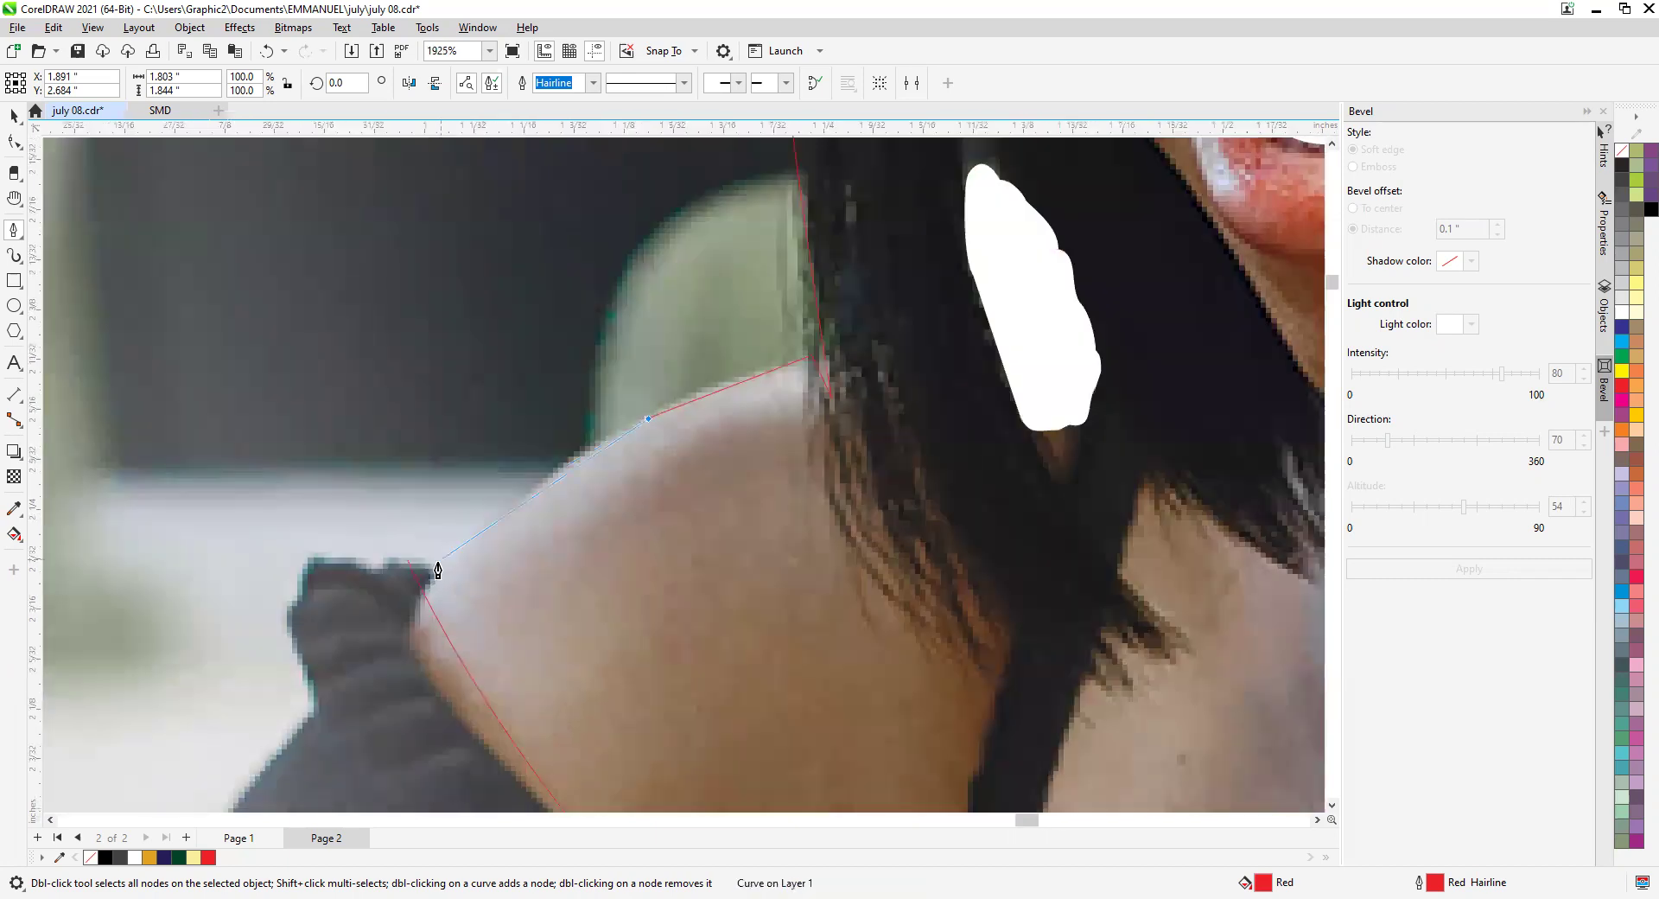
click(445, 546)
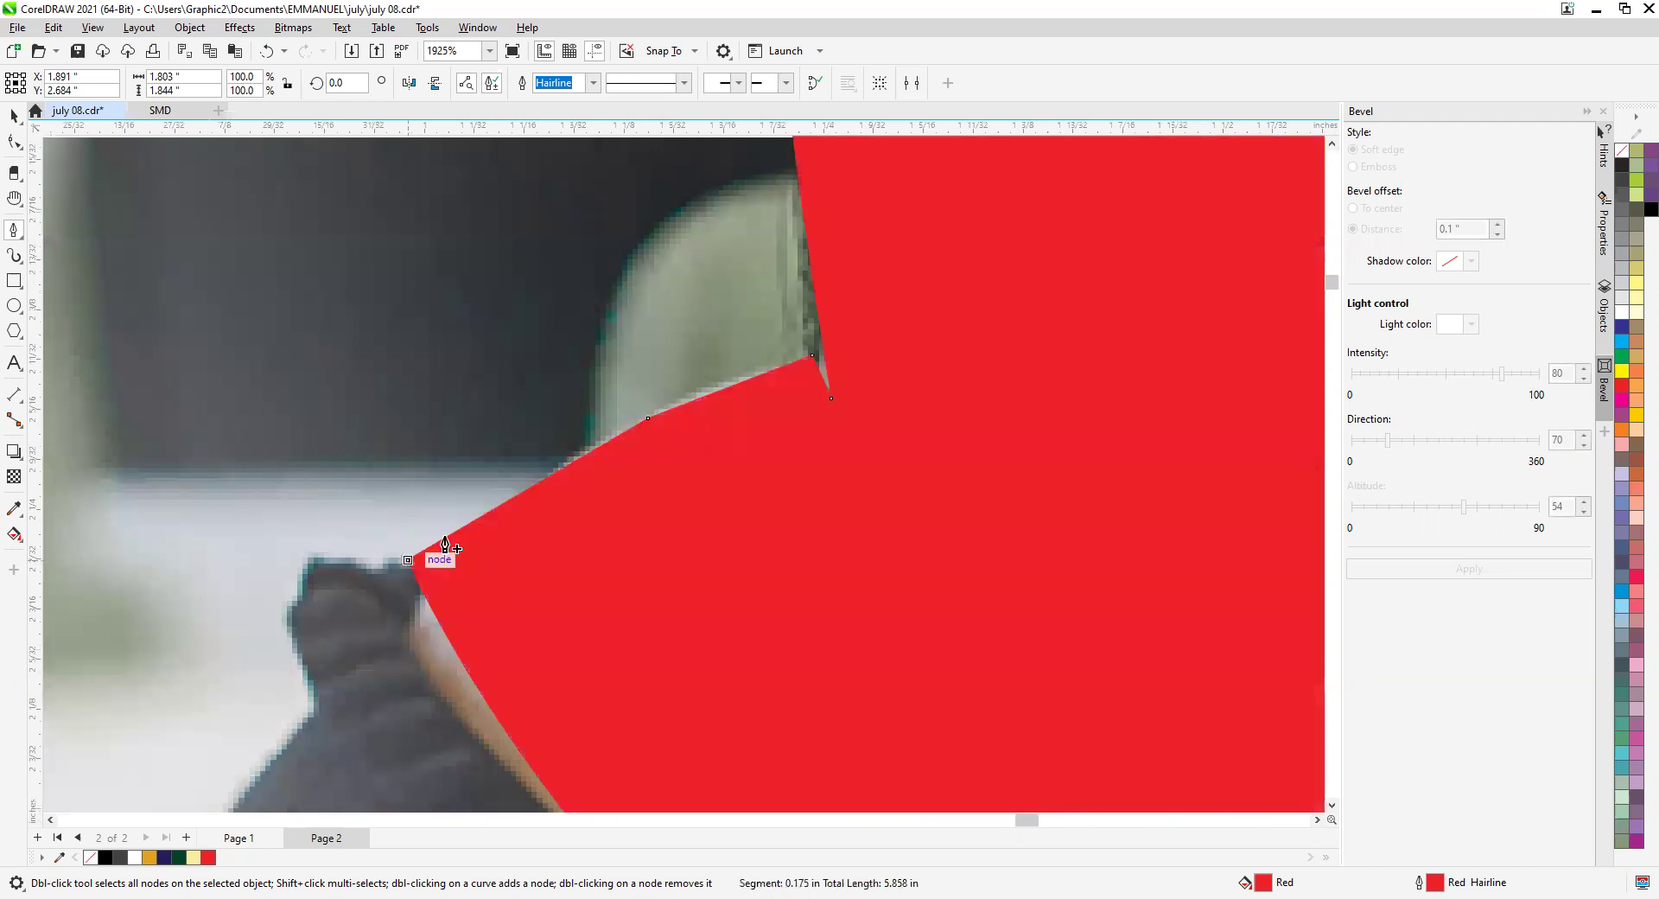
scroll(445, 546, down, 6)
click(14, 117)
scroll(414, 323, down, 1)
click(769, 416)
scroll(638, 369, down, 1)
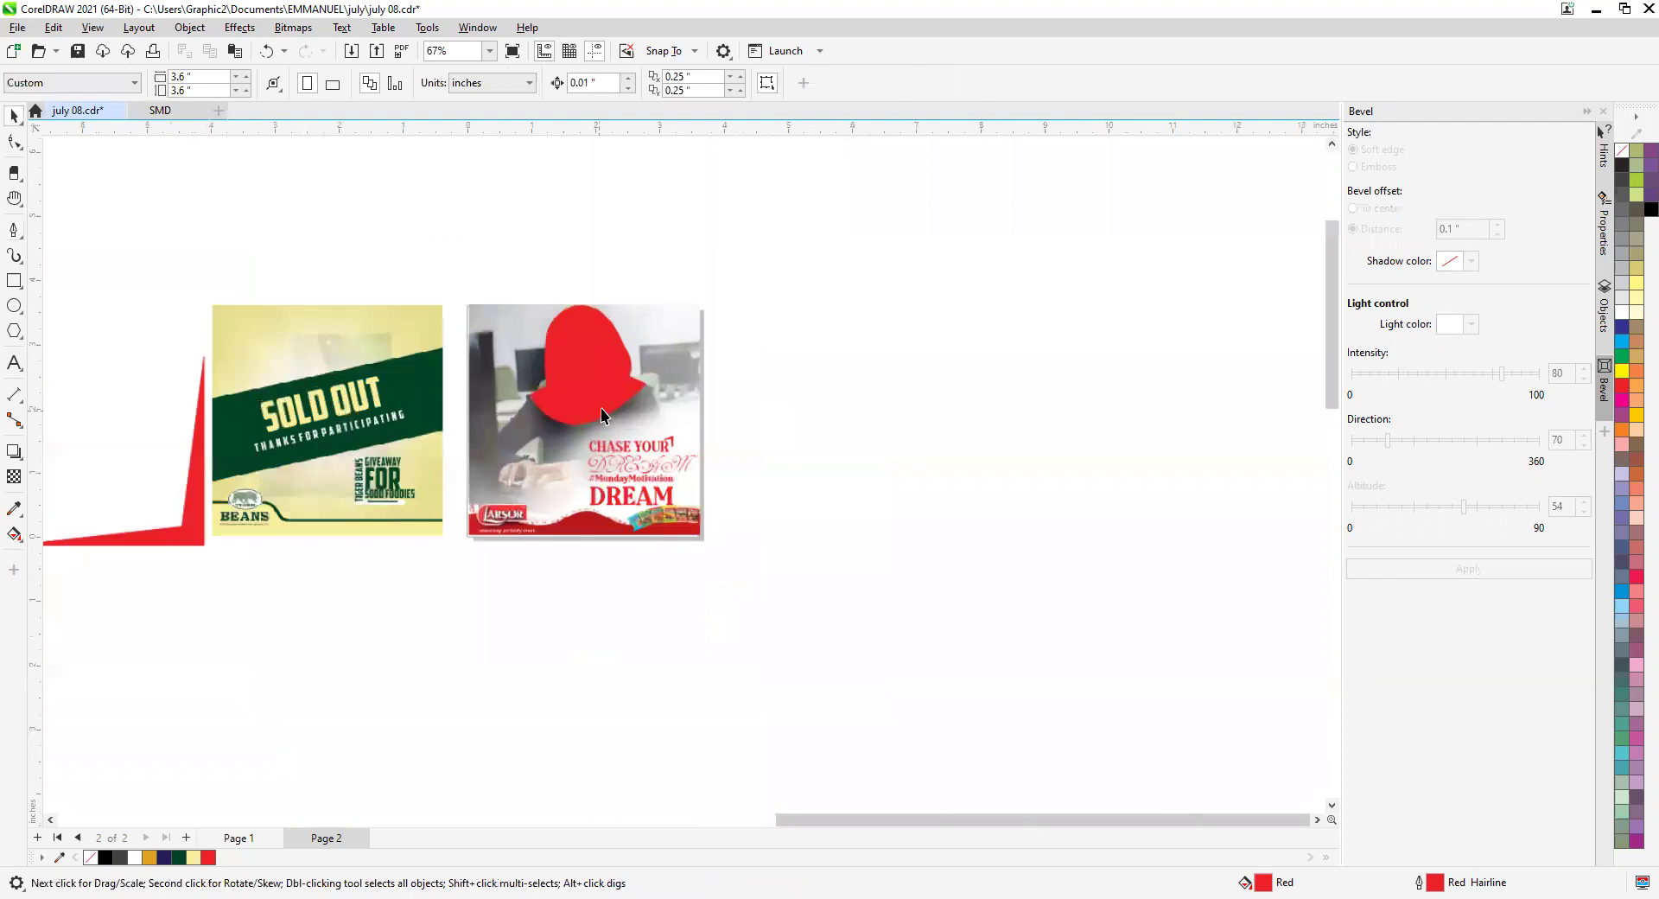
Draw a small ellipse about 0.14 × 0.11 in on the upper left of the red head shape as an eye.
scroll(603, 416, up, 1)
click(603, 416)
click(810, 439)
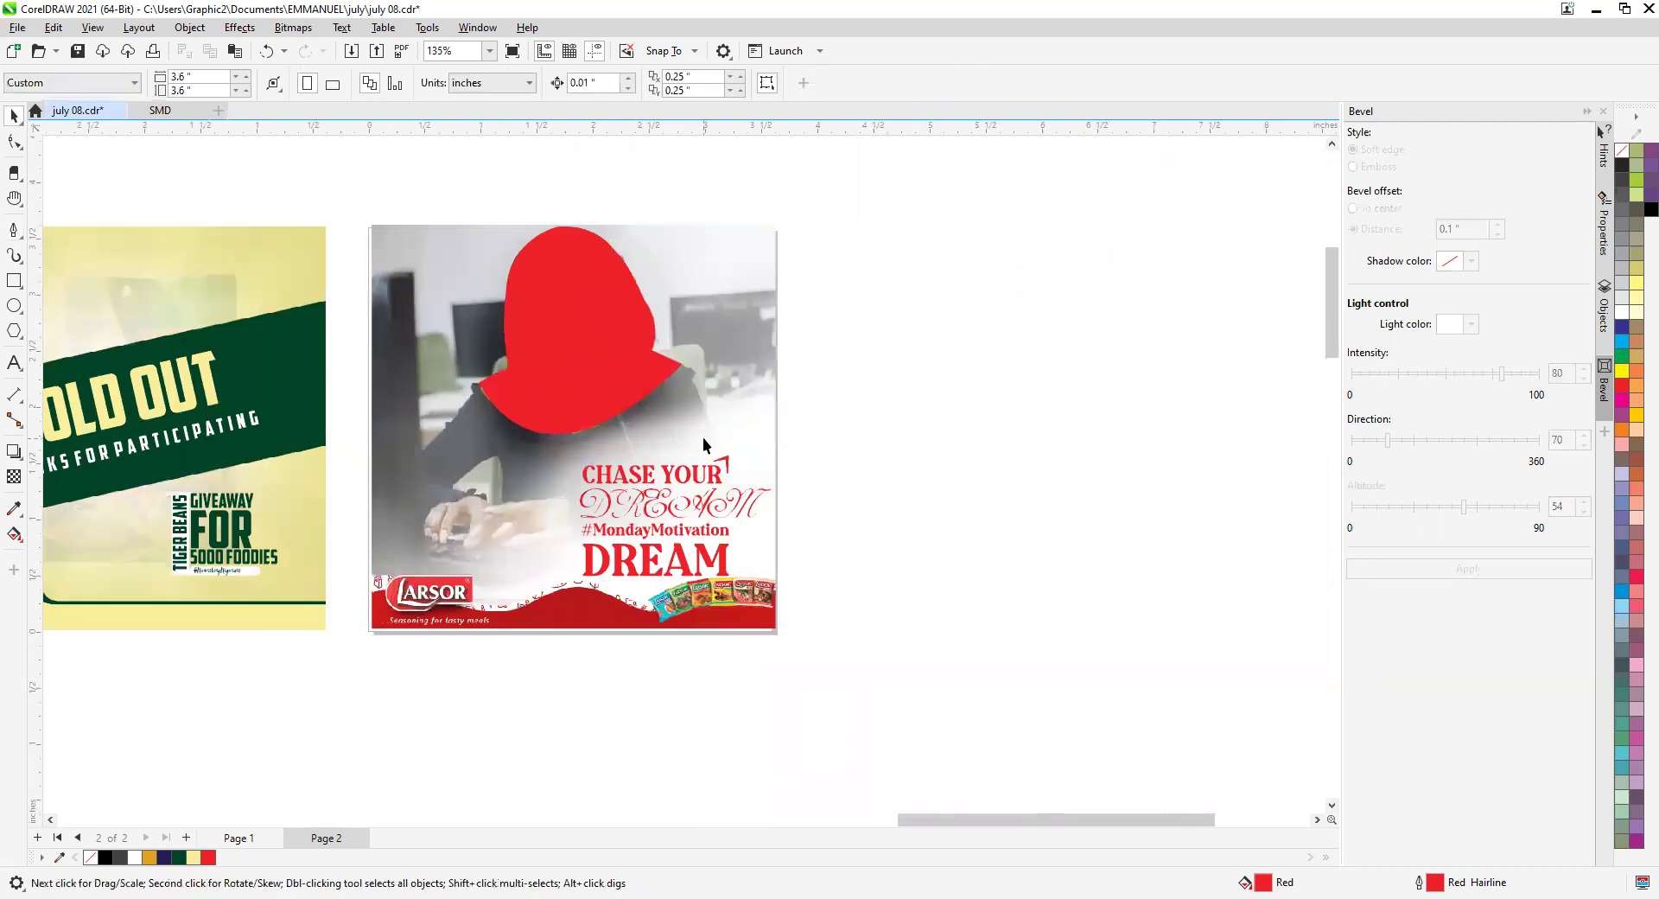
scroll(562, 289, up, 1)
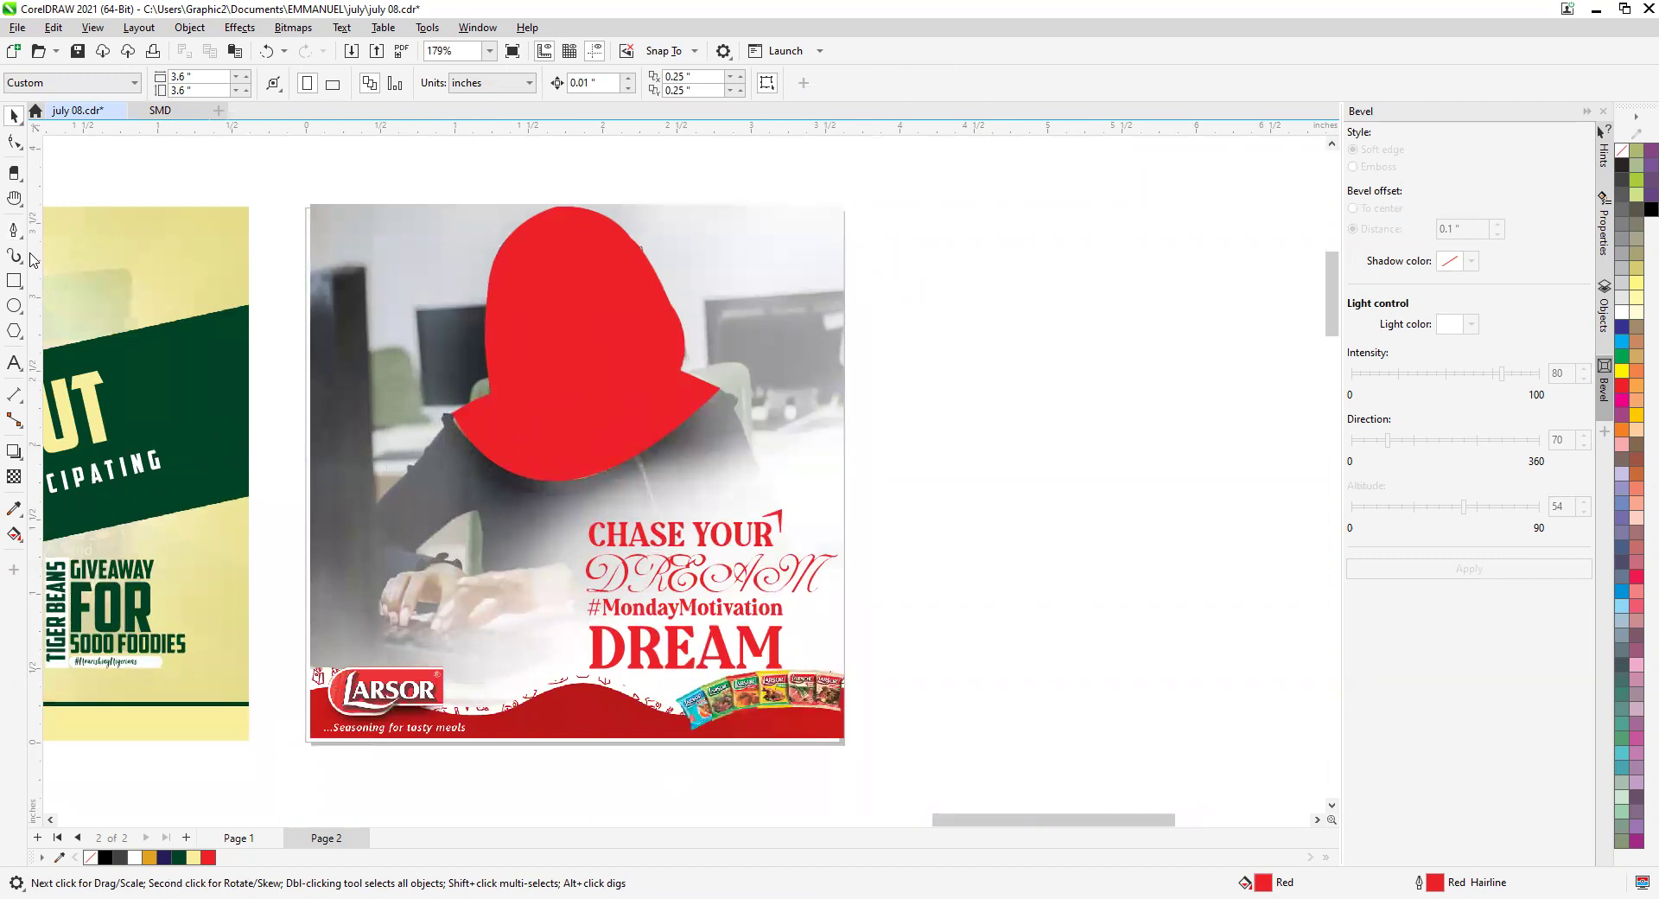
click(14, 305)
scroll(504, 272, up, 1)
drag(547, 303, 646, 327)
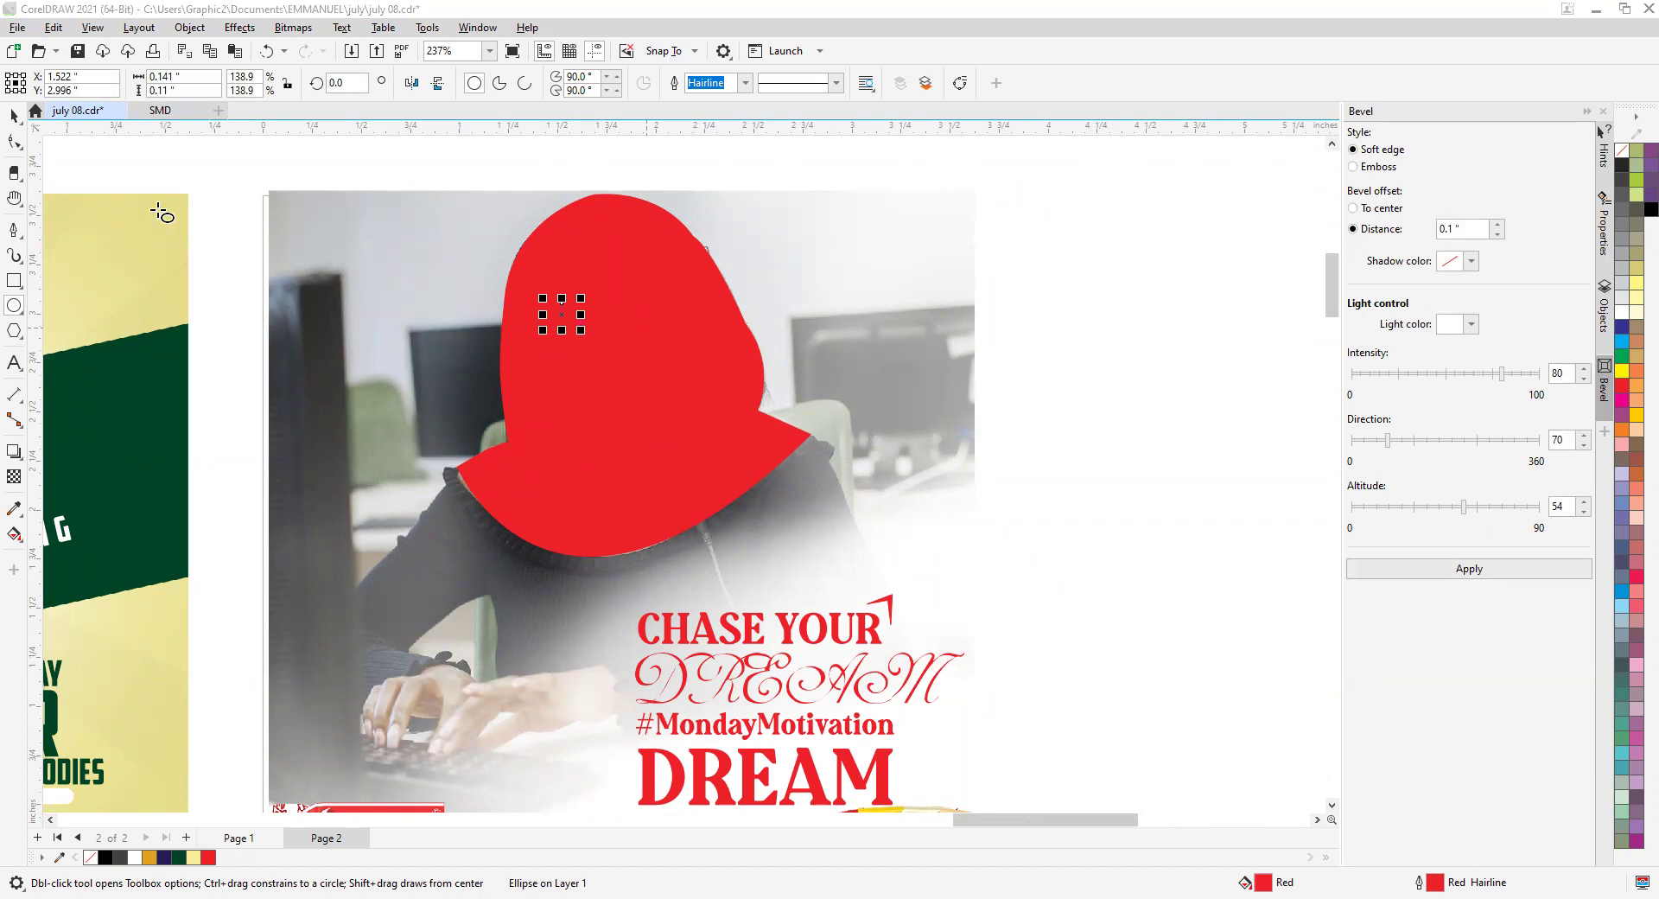
Fill the eye ellipse white, place a copy beside it as the second eye, and deselect.
click(14, 115)
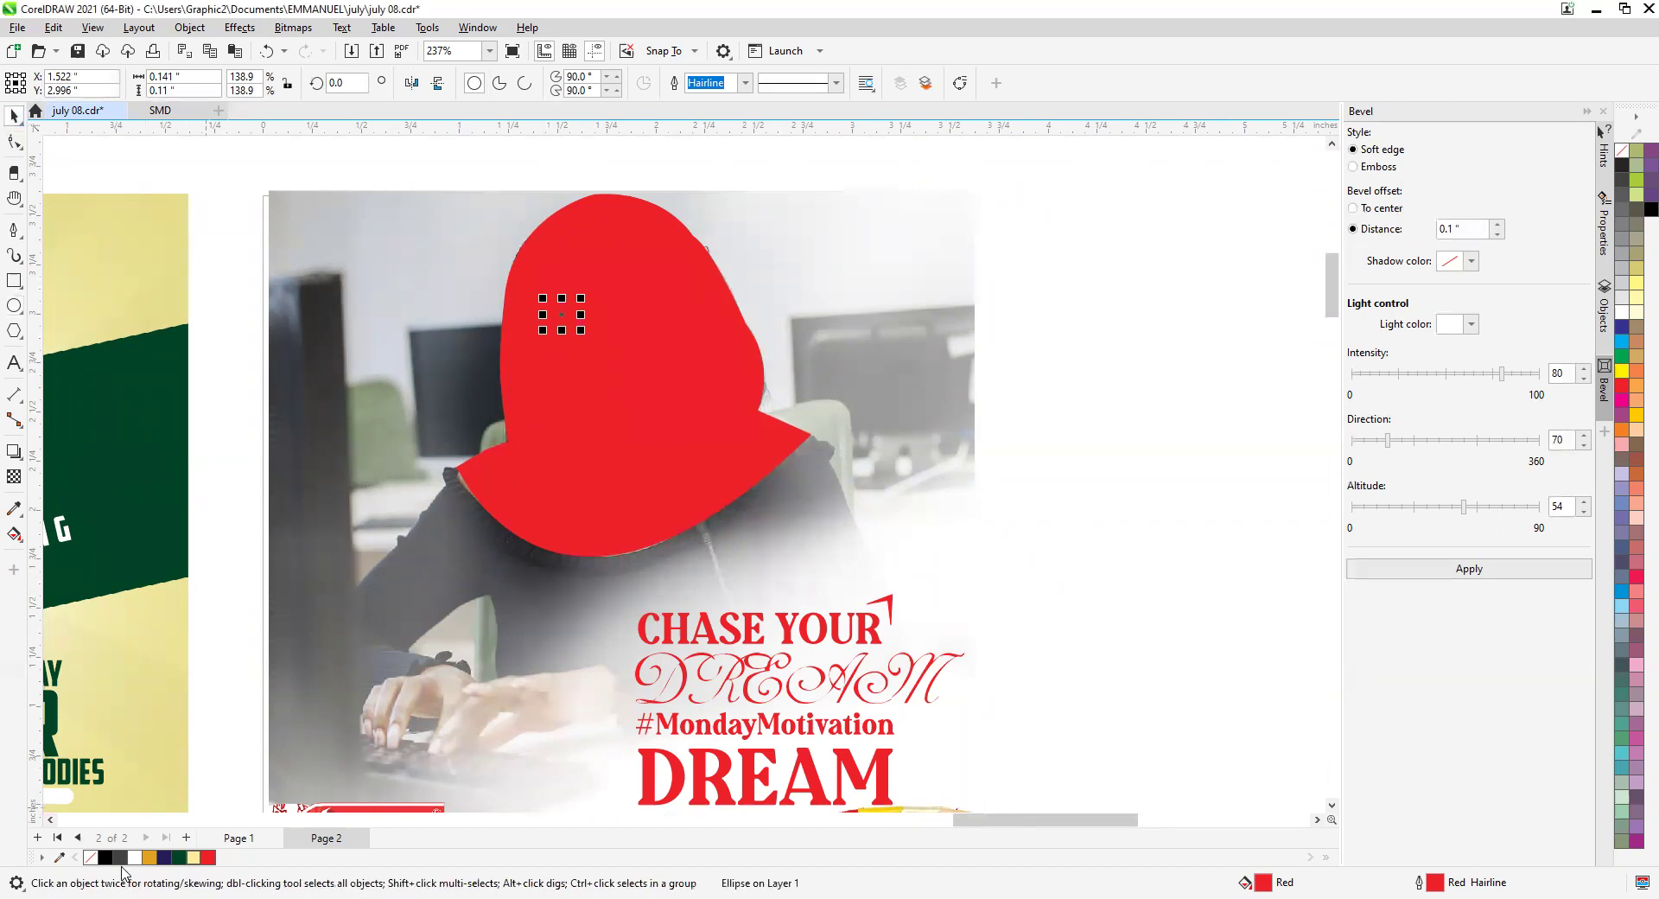
click(135, 856)
scroll(561, 312, up, 1)
drag(609, 307, 650, 298)
scroll(454, 298, down, 3)
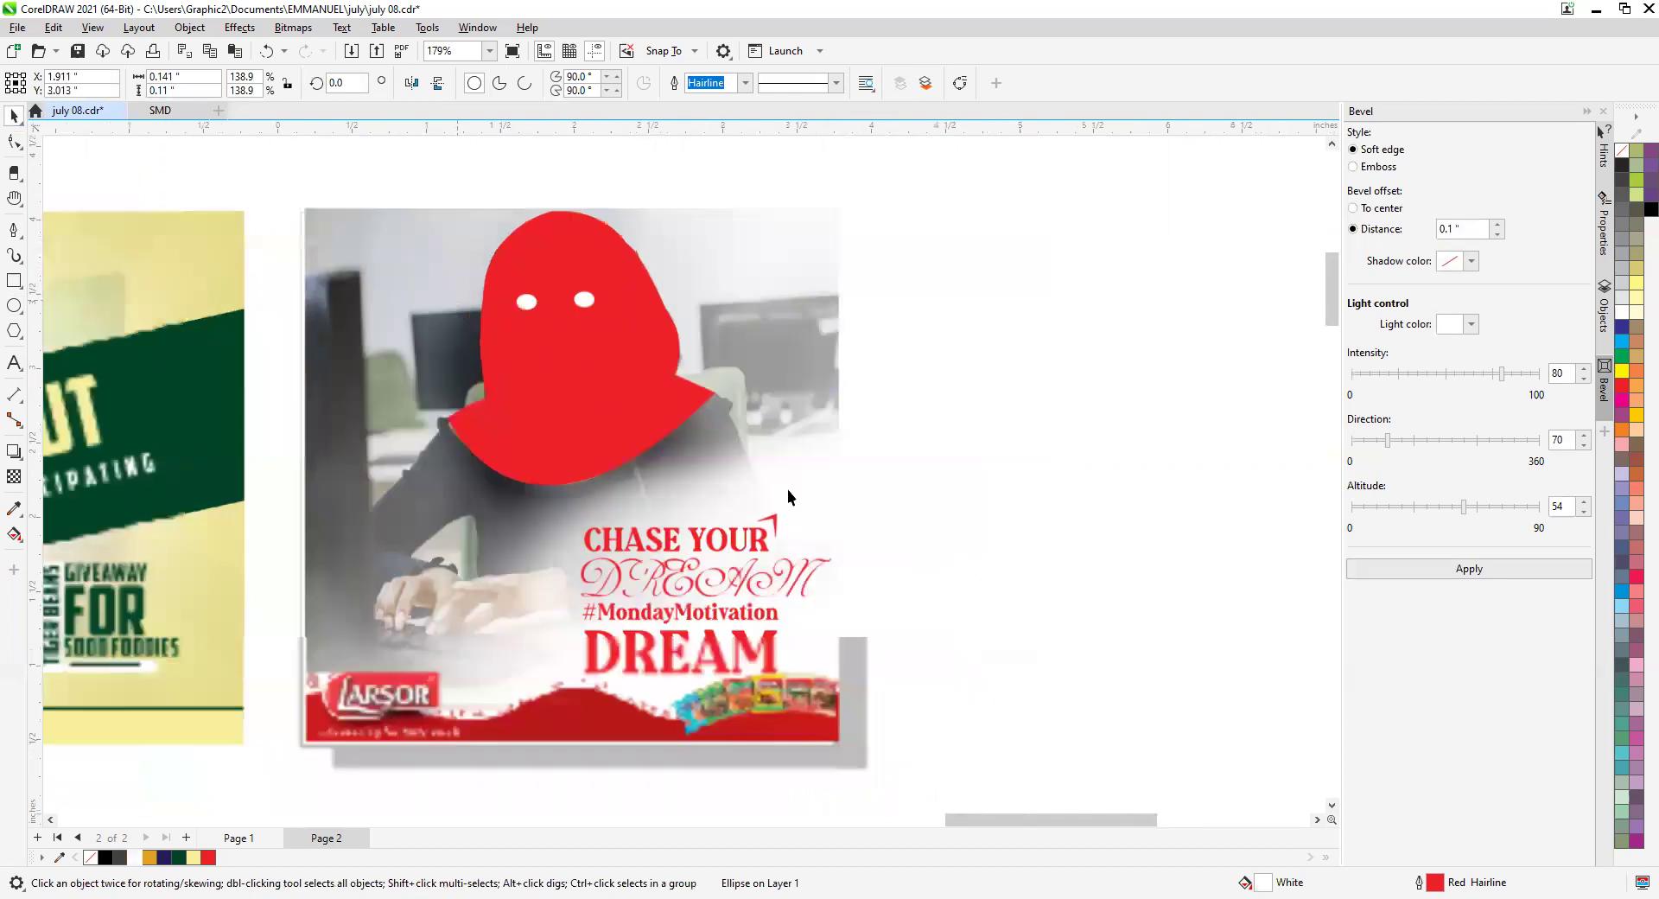
scroll(788, 497, down, 1)
click(982, 486)
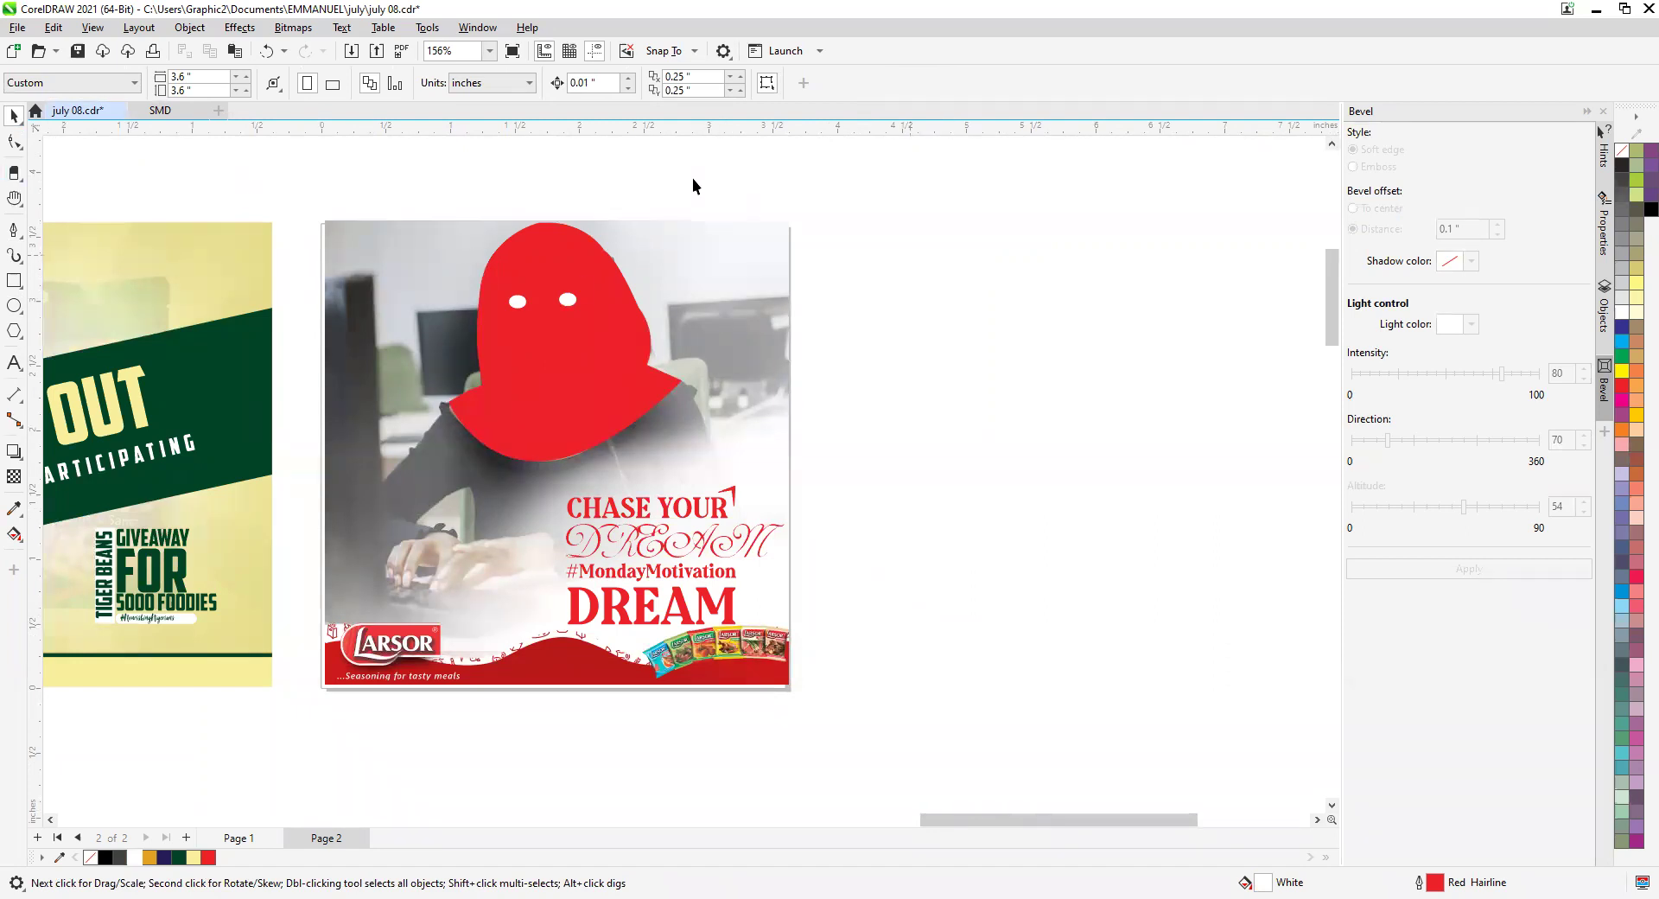
Nudge the left-hand eye slightly down and the right-hand eye slightly up to follow the head's tilt, leaving neither selected.
scroll(692, 182, up, 3)
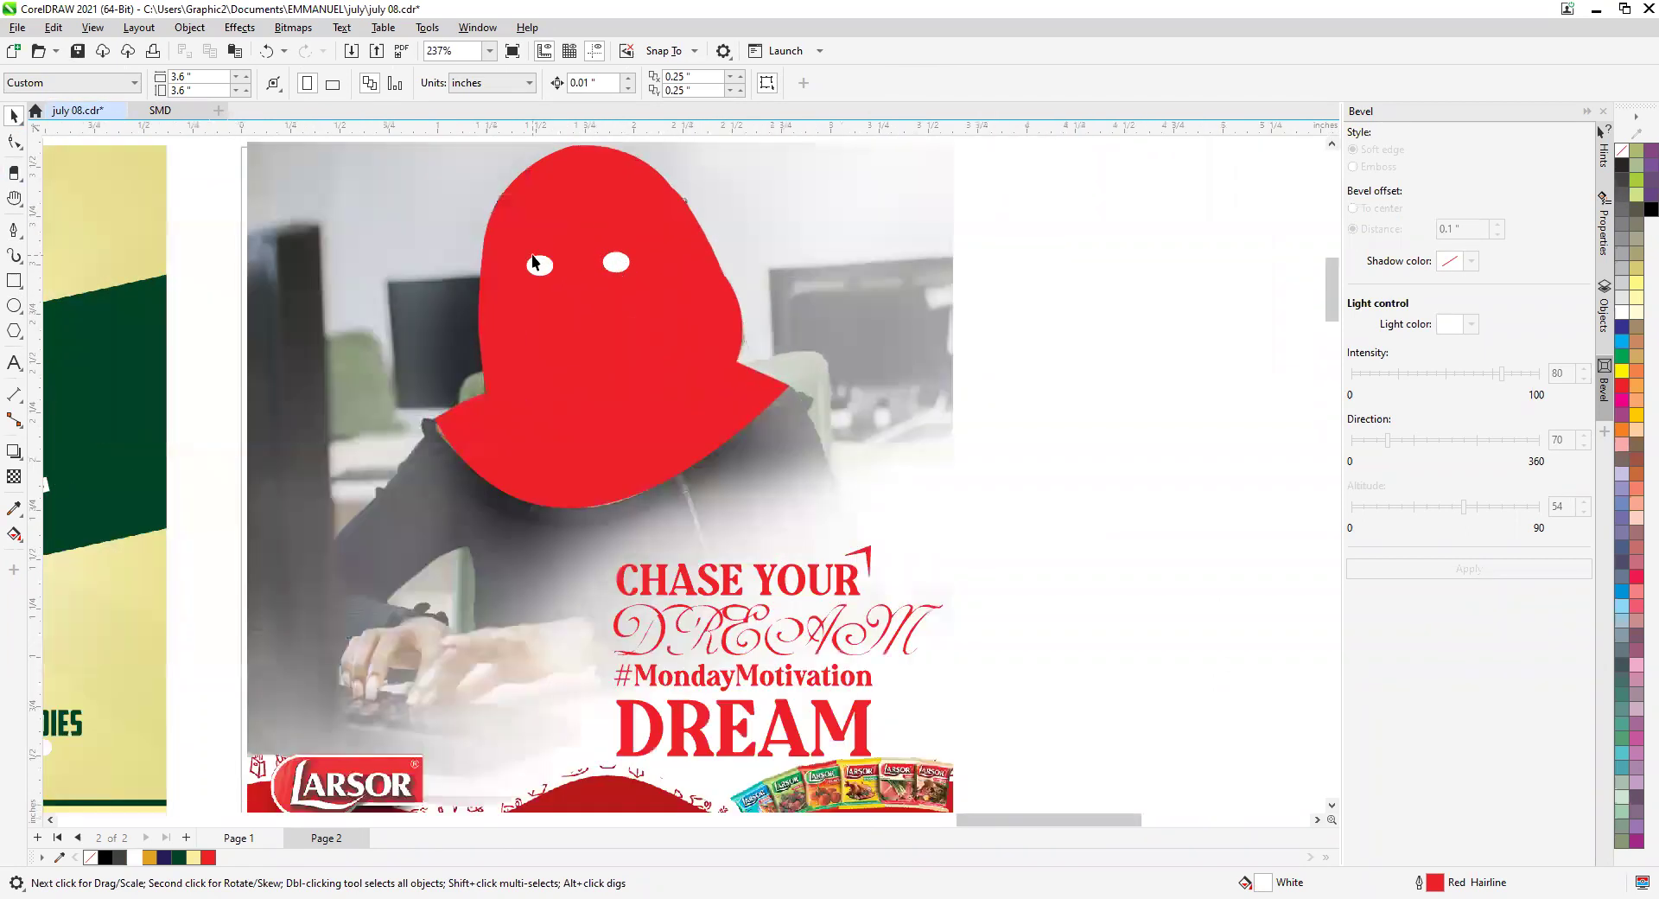
scroll(534, 263, up, 1)
drag(542, 281, 542, 295)
drag(653, 266, 646, 255)
scroll(755, 349, down, 2)
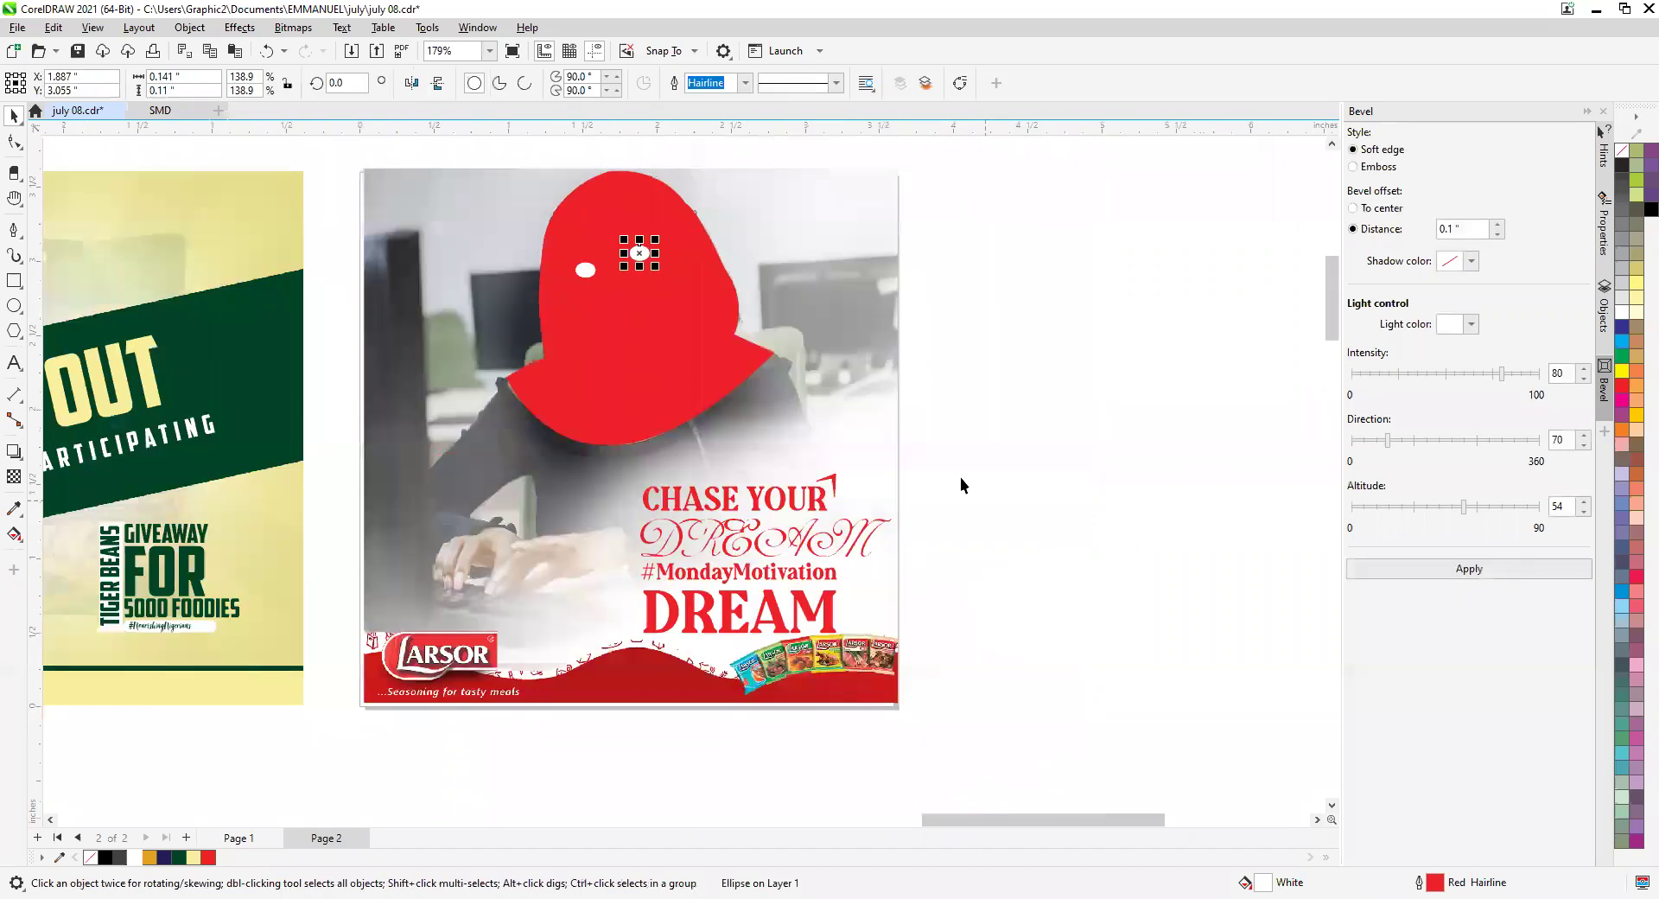
key(Escape)
Draw a wide white ellipse about 0.36 × 0.11 in beneath the eyes as the mouth.
scroll(595, 437, up, 2)
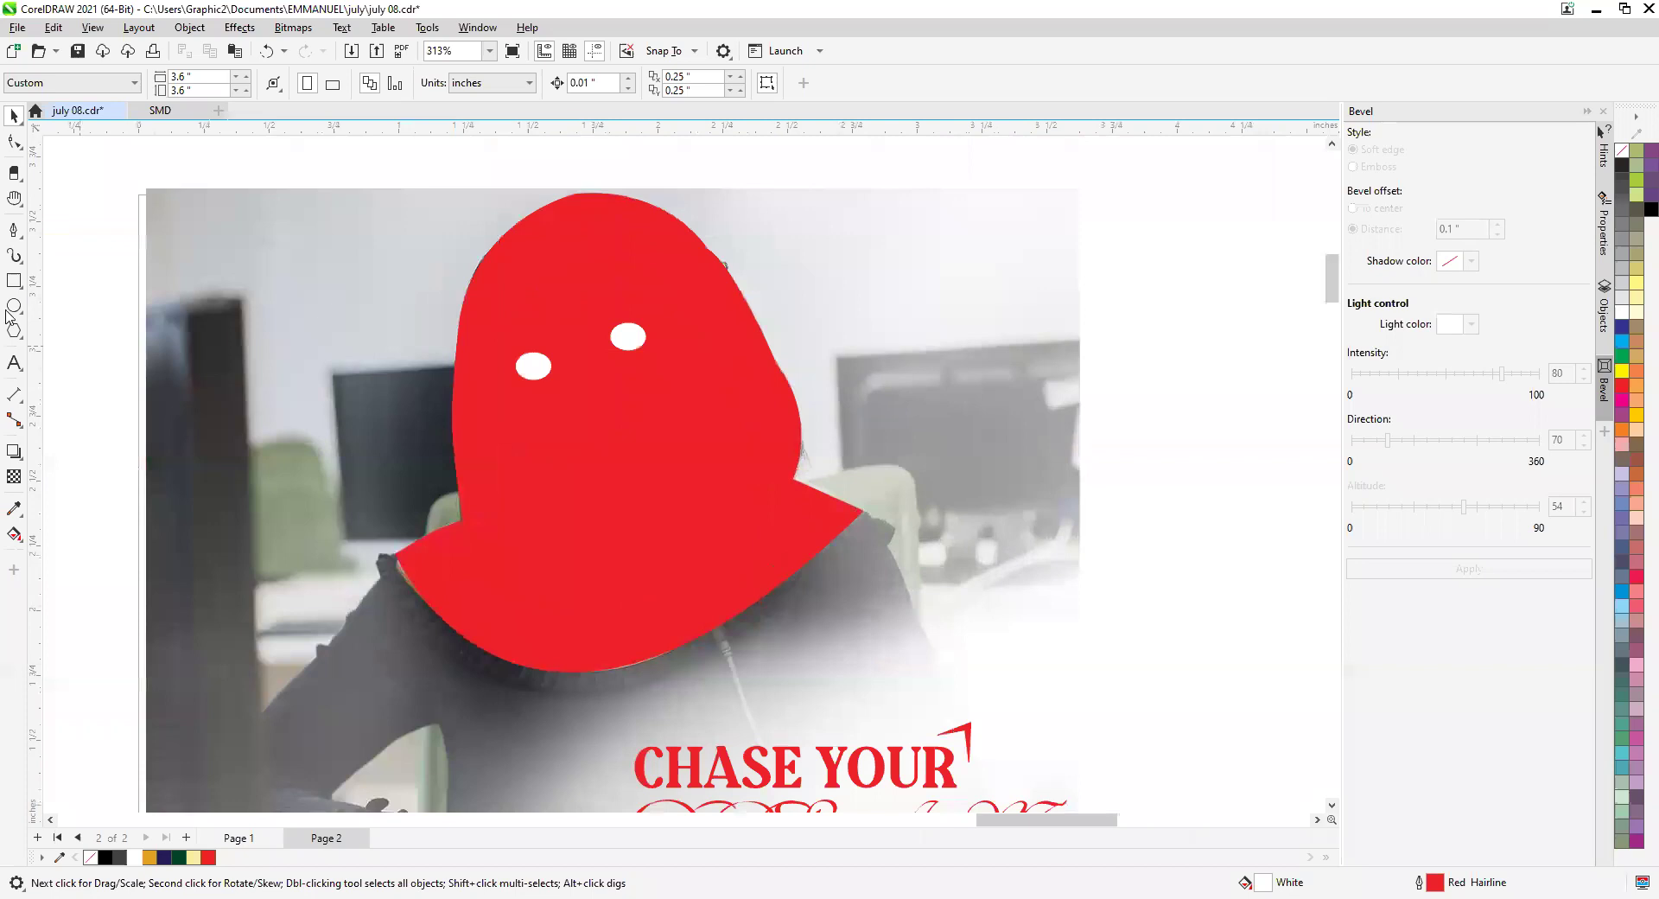
click(14, 307)
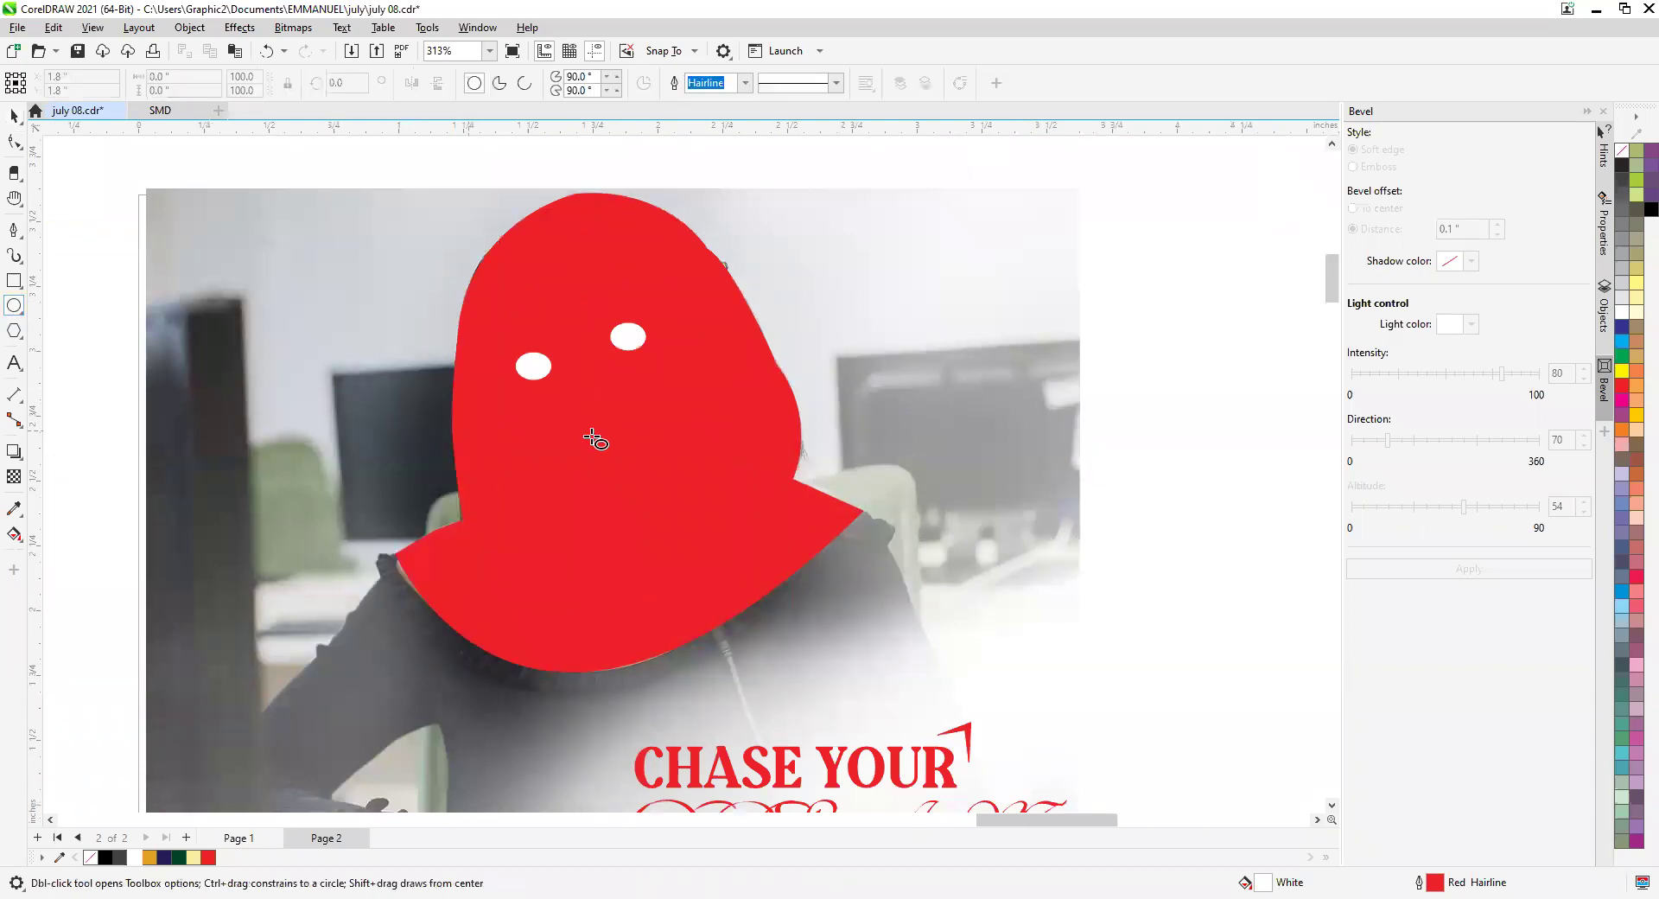
mouse_move(578, 443)
mouse_down()
mouse_move(677, 481)
mouse_move(607, 444)
mouse_up()
click(14, 115)
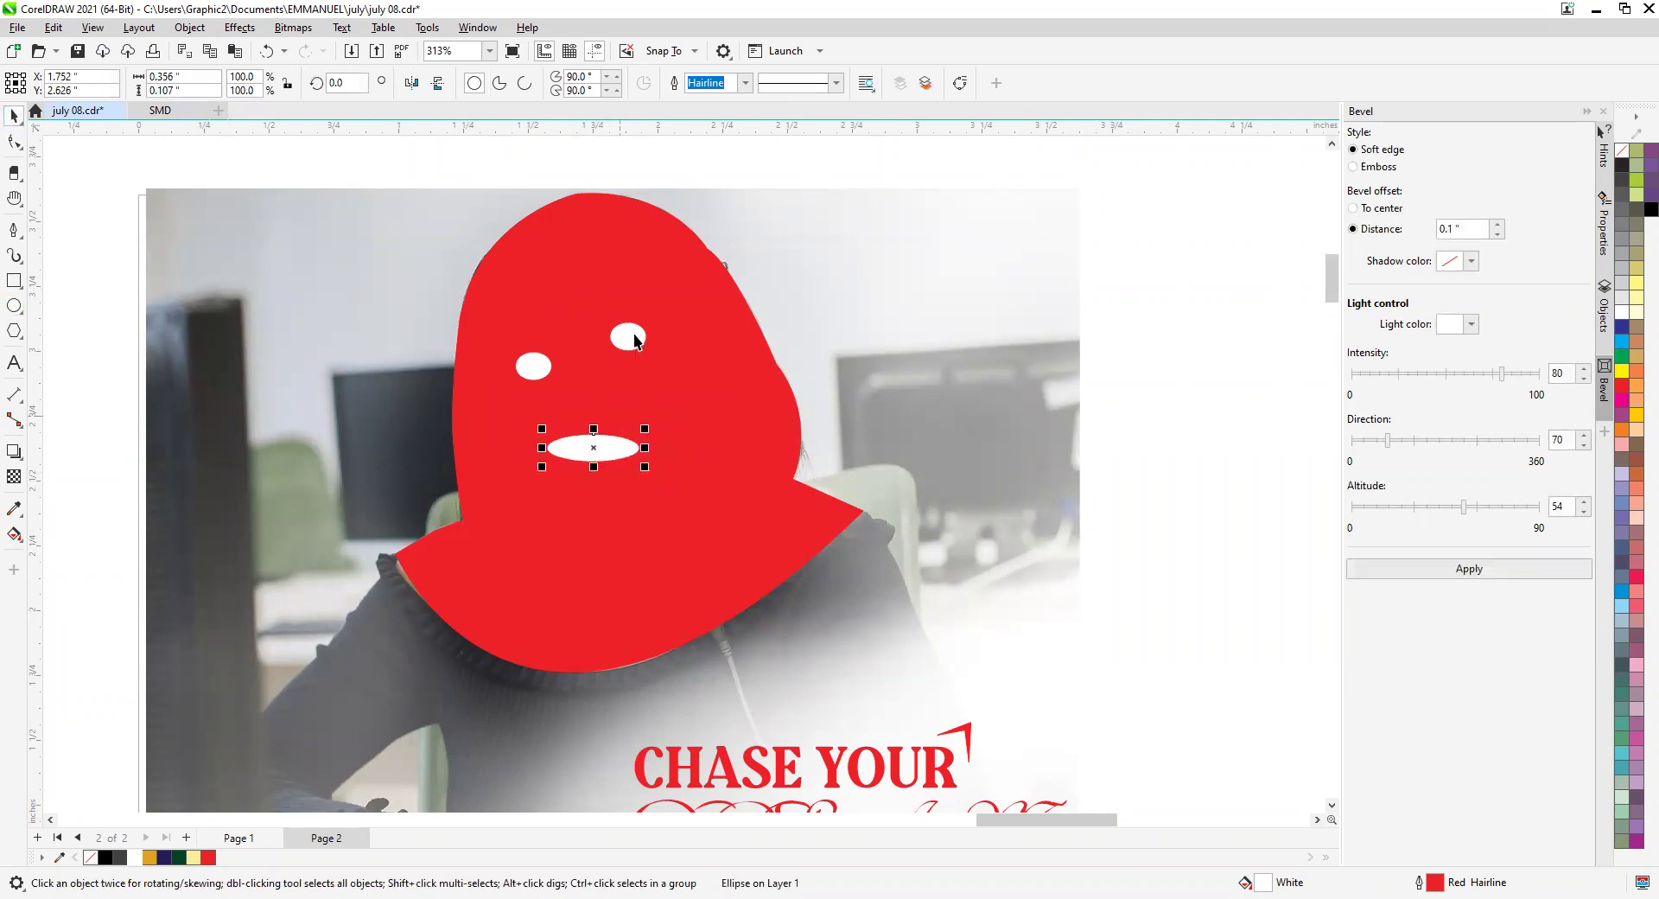
Shift the right-hand eye slightly outward and down, and deselect it.
drag(633, 337, 647, 344)
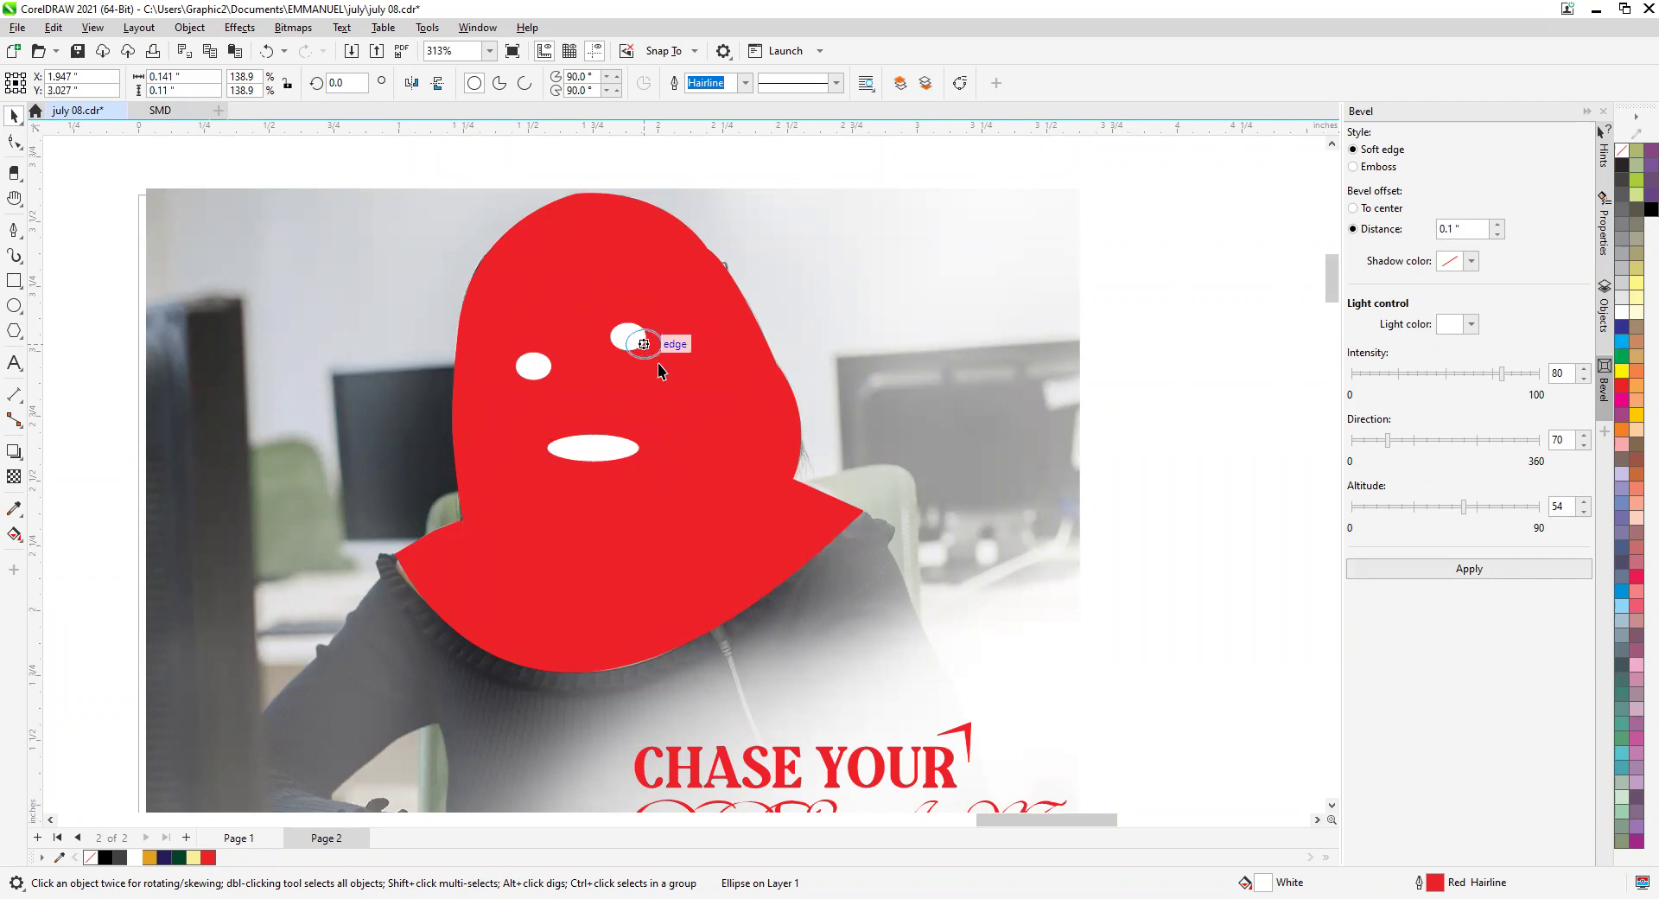
scroll(543, 385, down, 1)
key(Escape)
scroll(619, 439, up, 1)
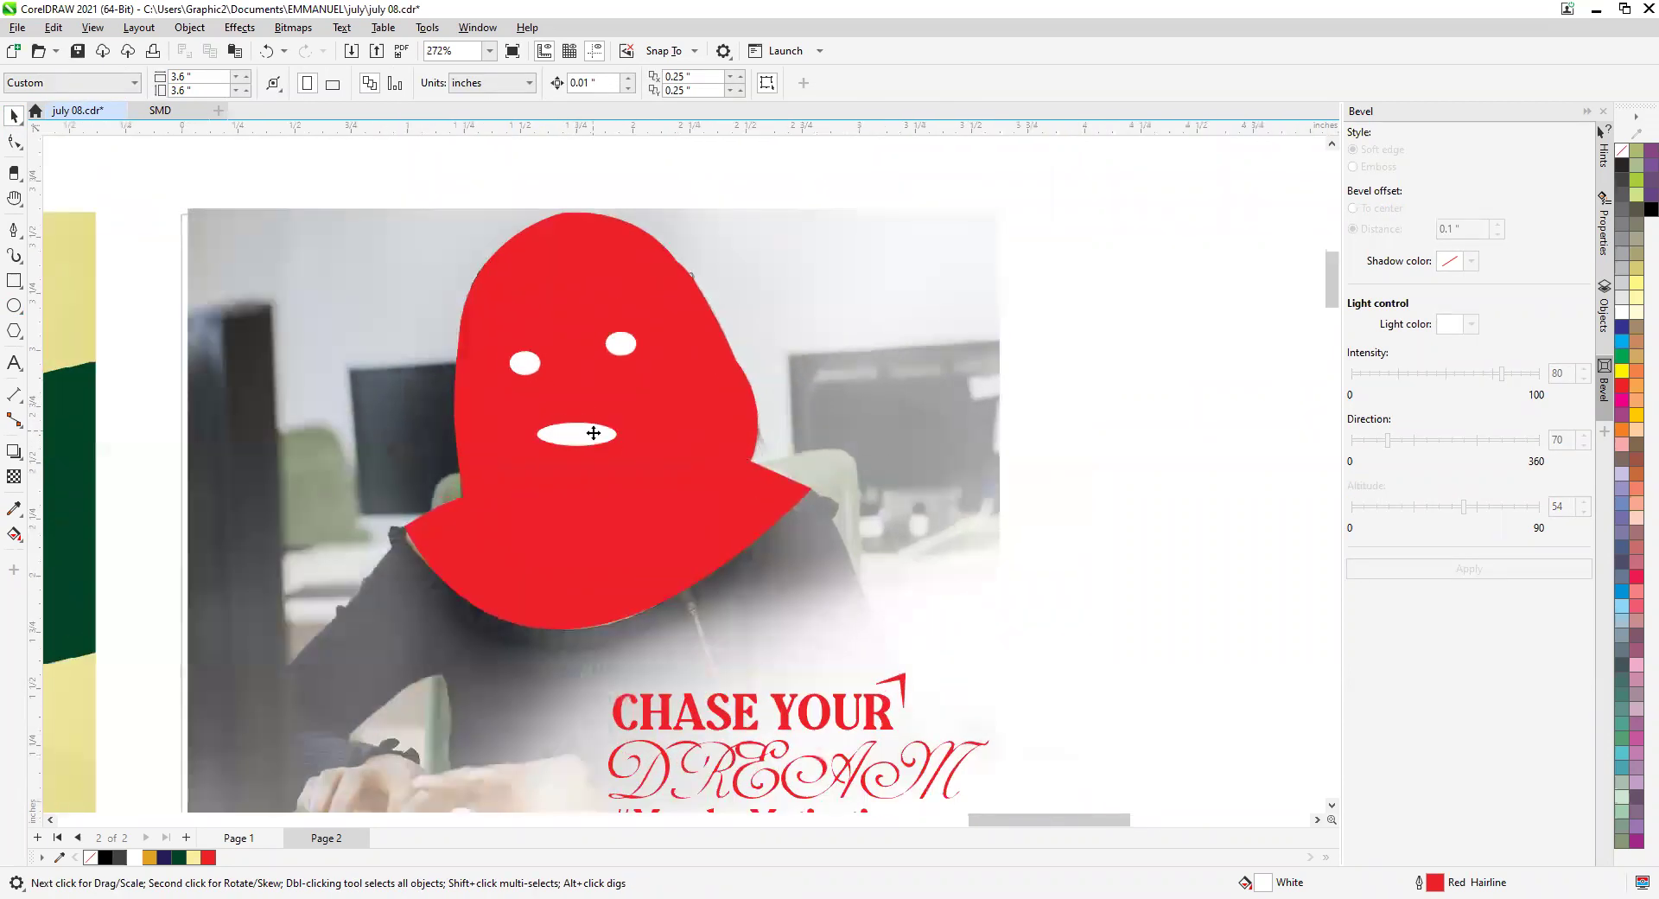
Rotate the mouth ellipse slightly counterclockwise so it slants with the eyes, and clear the selection.
click(594, 432)
click(595, 432)
mouse_move(626, 403)
mouse_down()
mouse_move(647, 448)
mouse_move(610, 421)
mouse_up()
click(596, 432)
click(511, 406)
scroll(516, 381, down, 2)
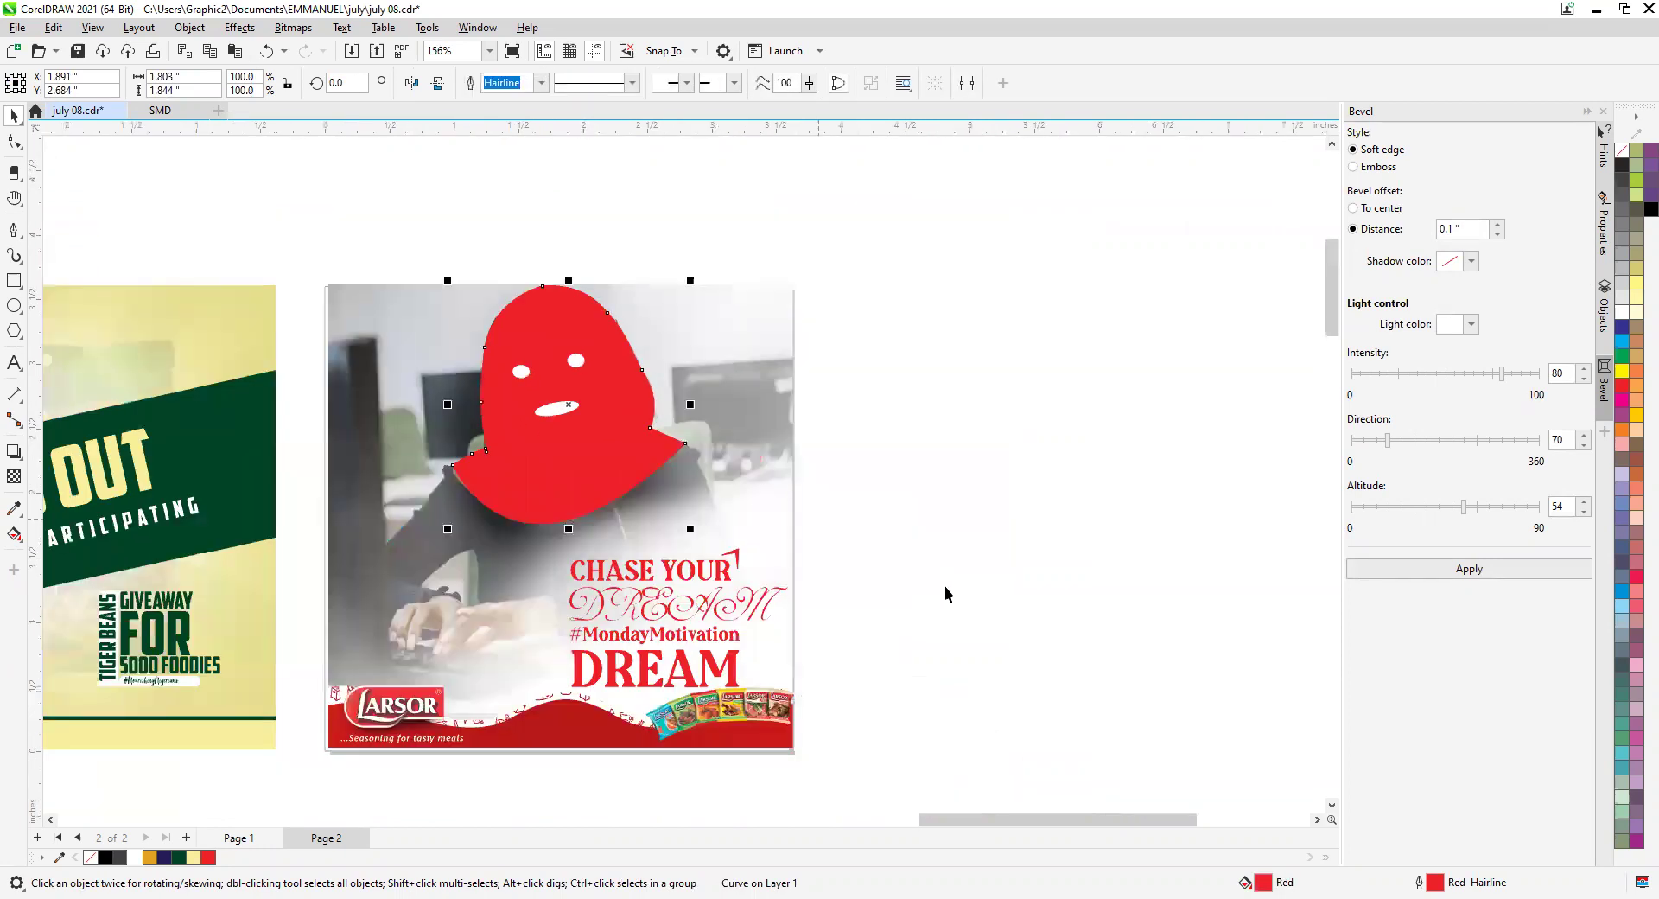
click(945, 586)
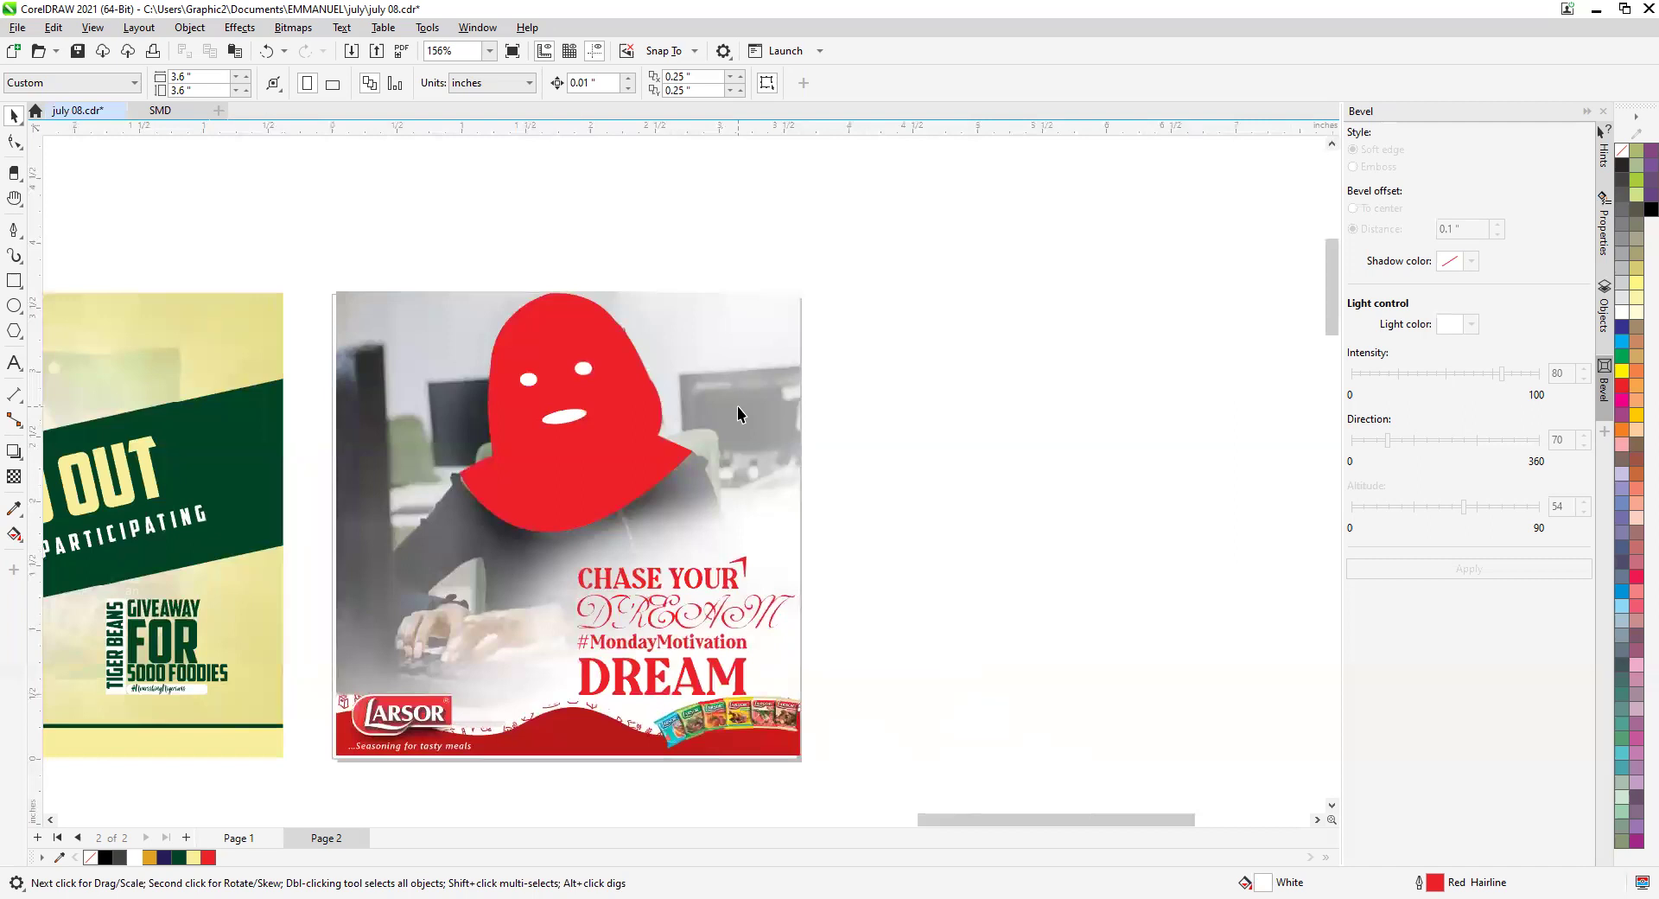
scroll(544, 481, down, 1)
scroll(546, 501, up, 2)
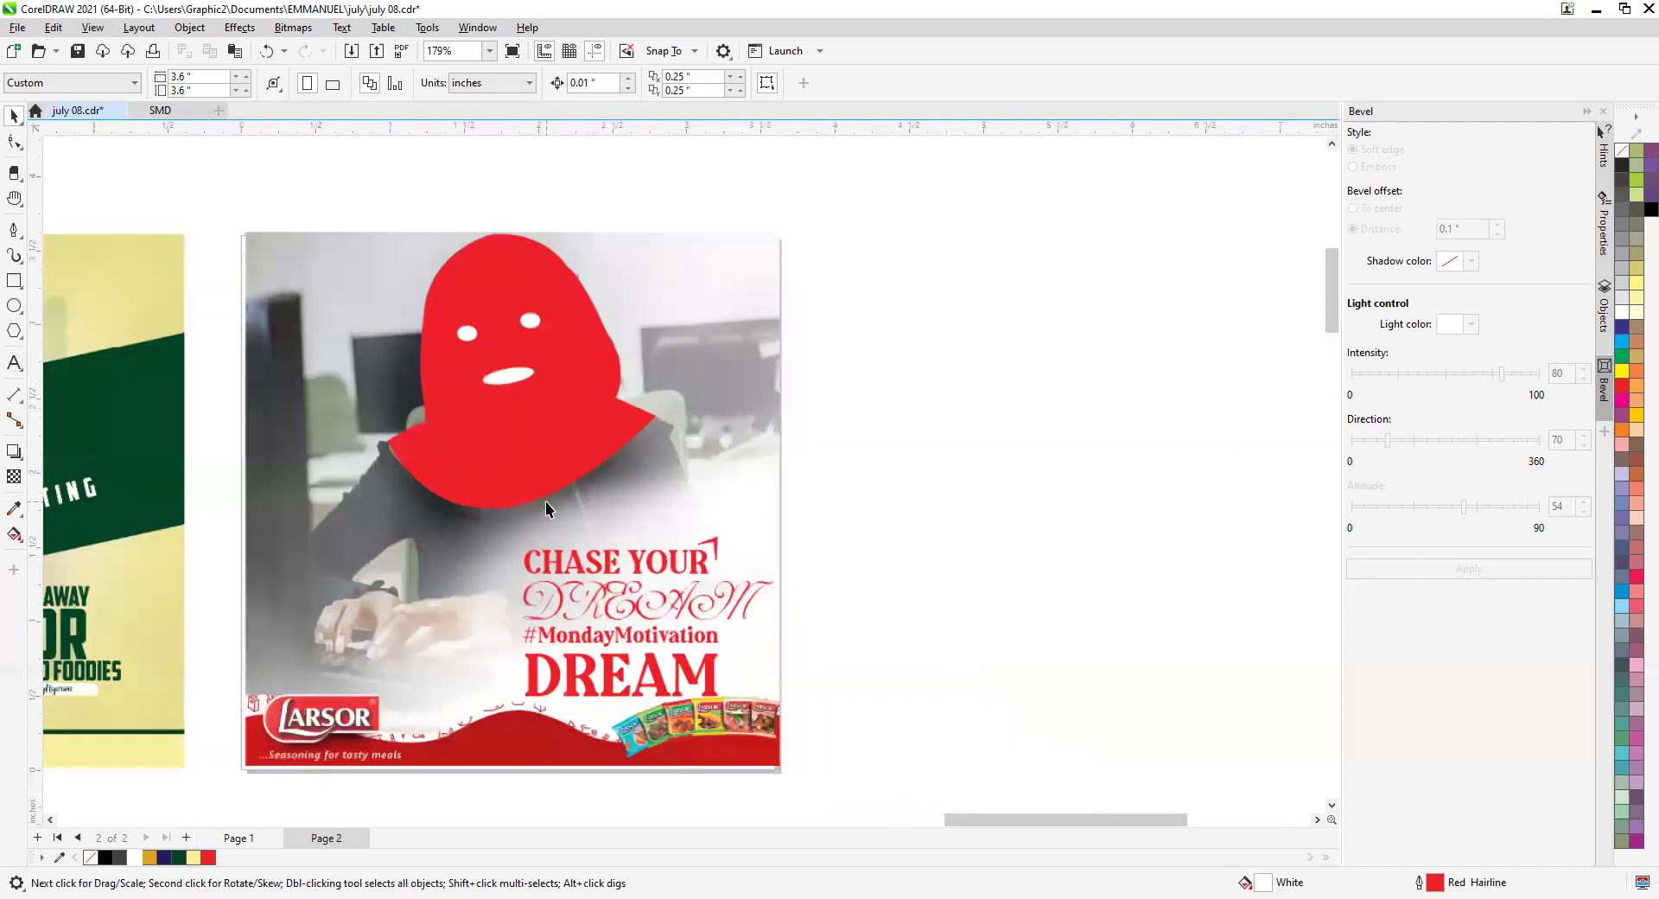
scroll(491, 377, down, 1)
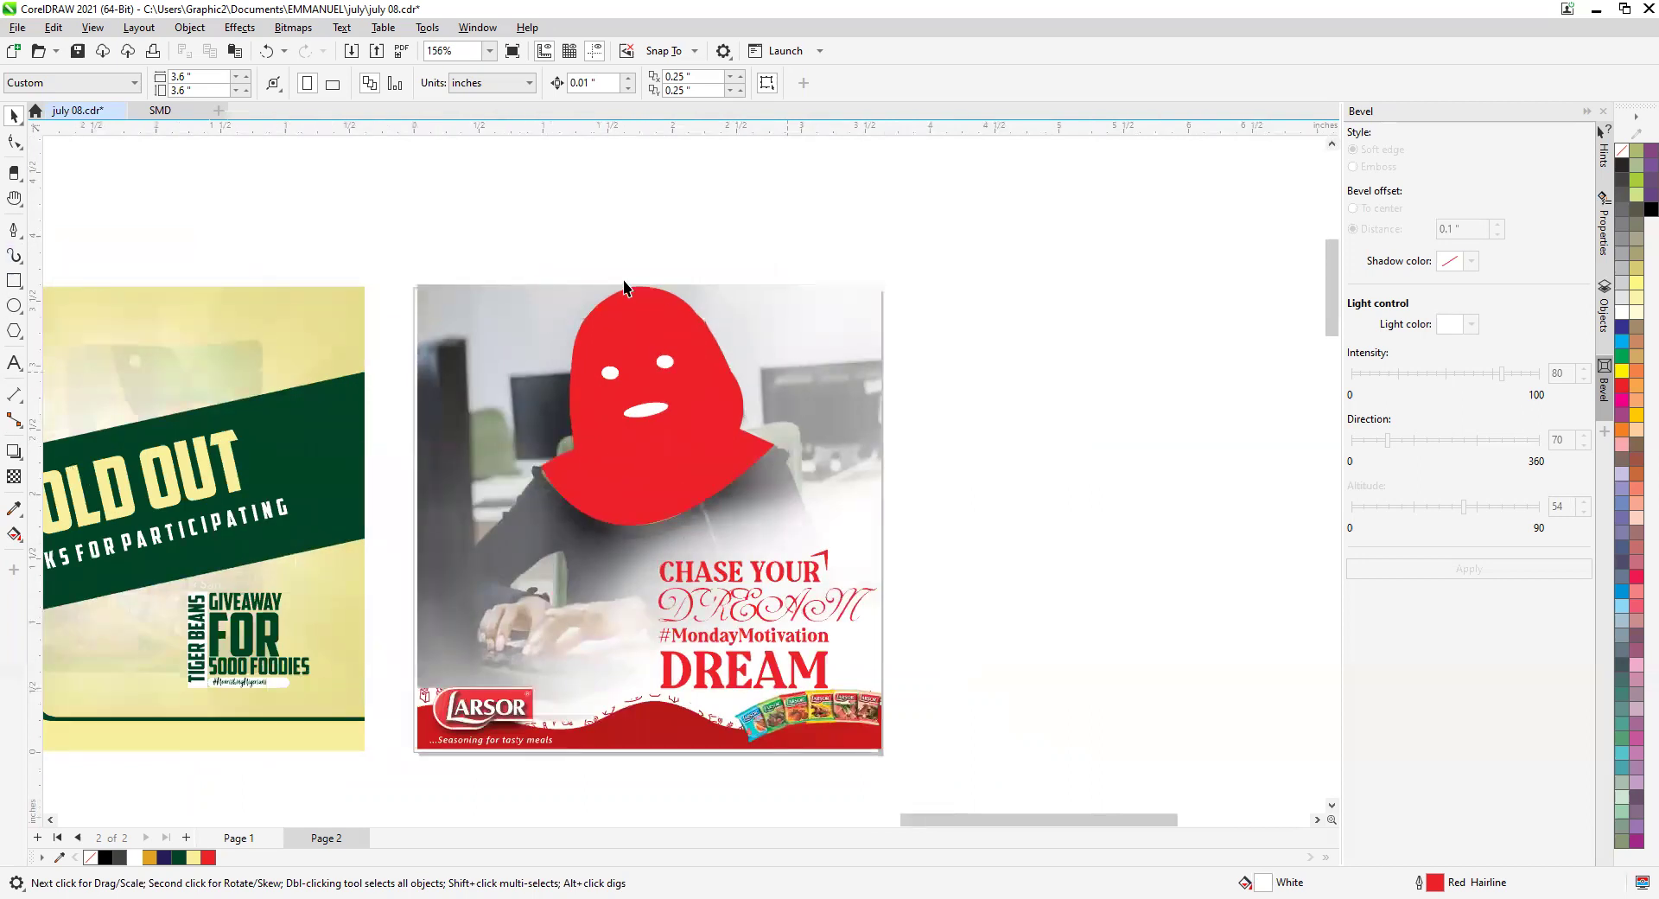
click(14, 229)
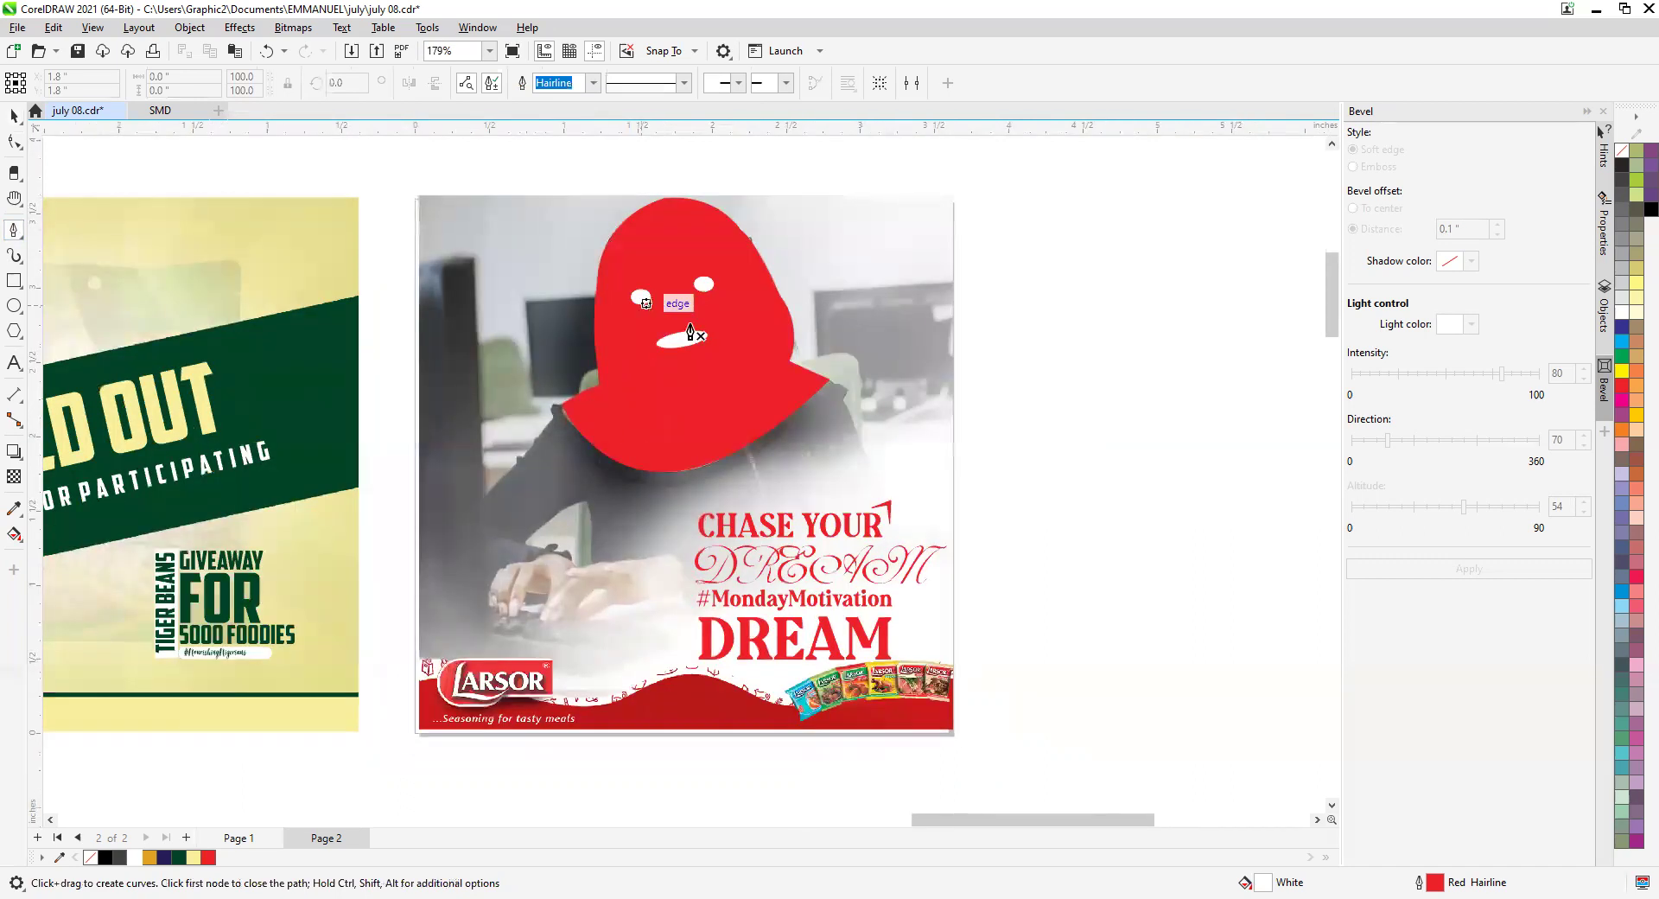
scroll(618, 540, up, 2)
scroll(756, 596, up, 2)
scroll(605, 475, down, 2)
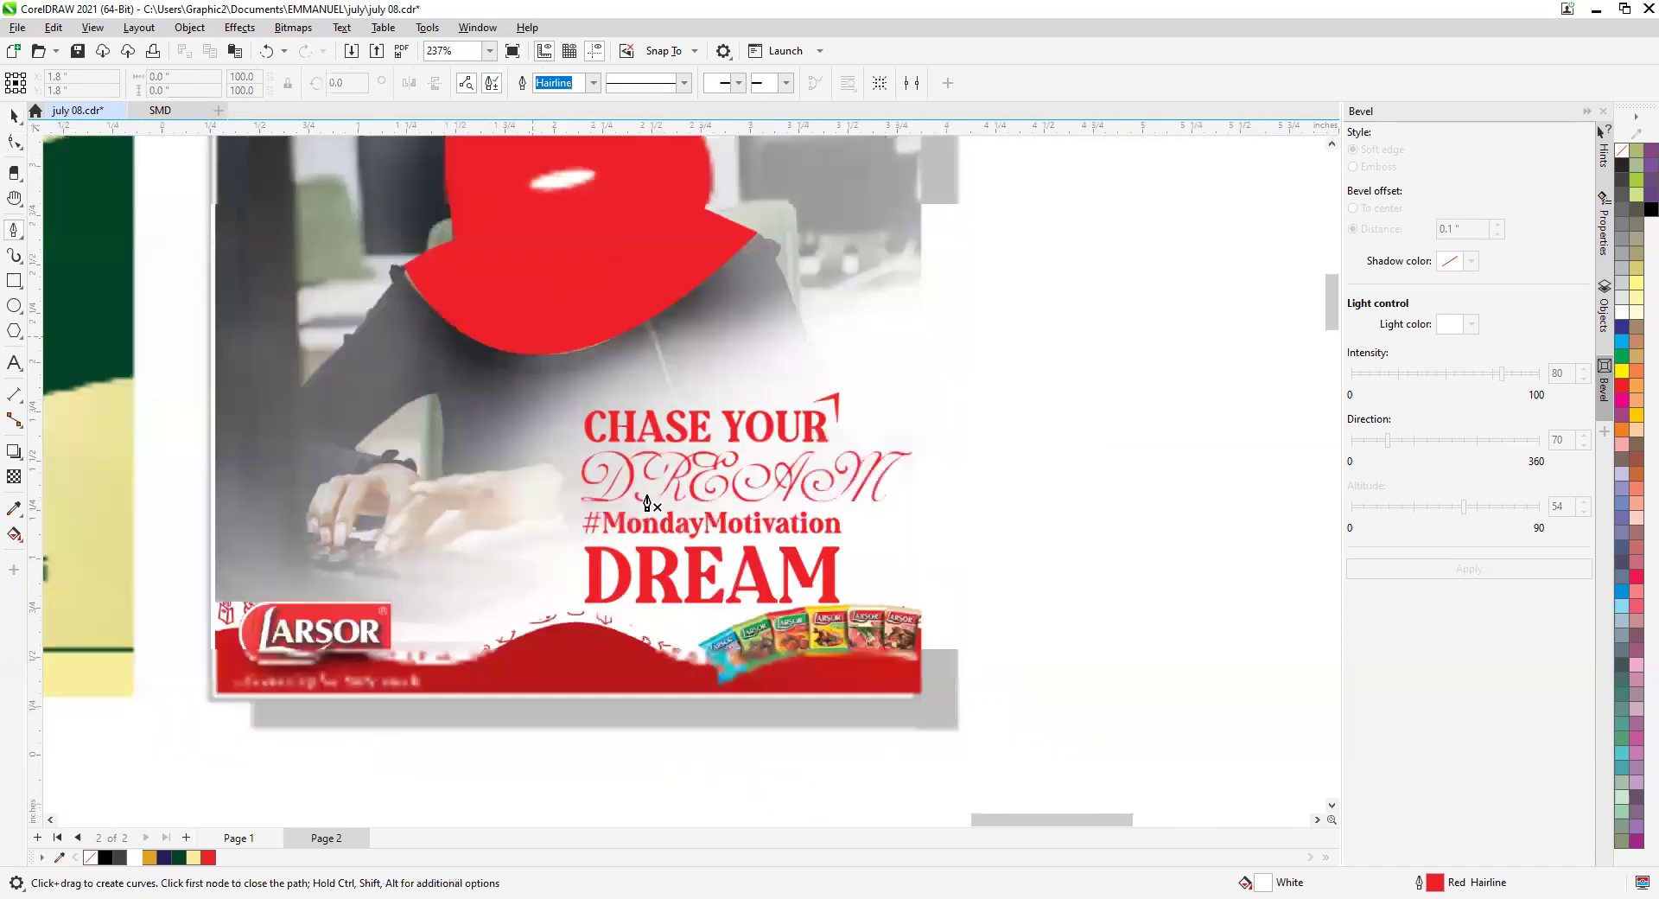
scroll(464, 358, up, 5)
scroll(501, 413, down, 2)
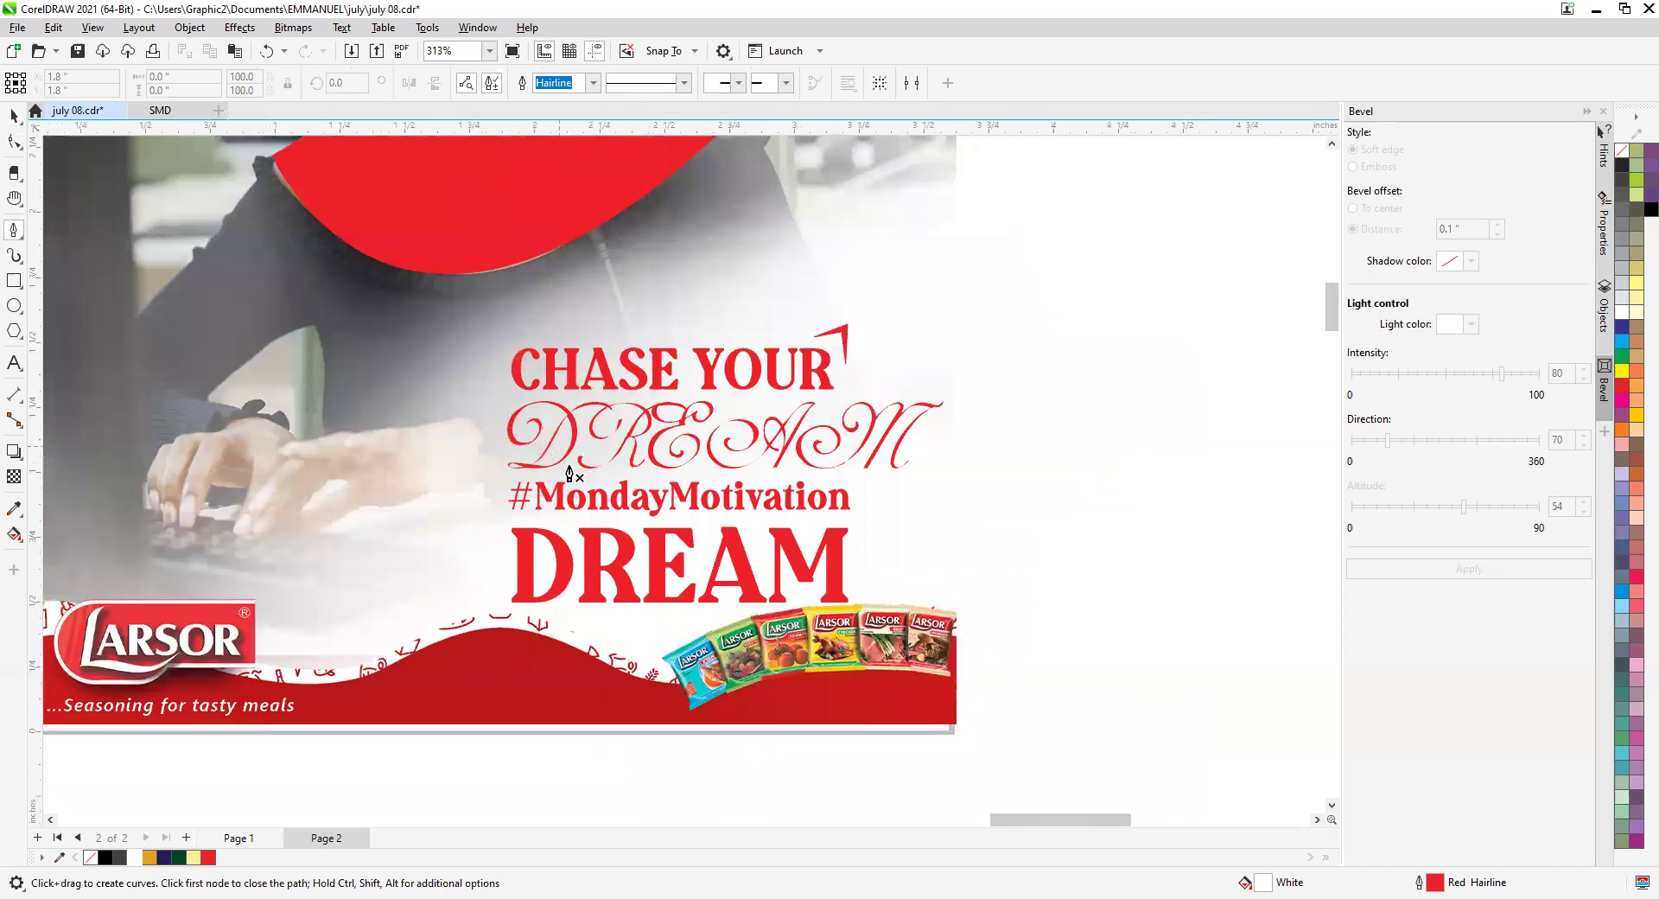
scroll(566, 463, down, 4)
scroll(514, 226, up, 1)
scroll(514, 226, down, 2)
scroll(514, 227, up, 3)
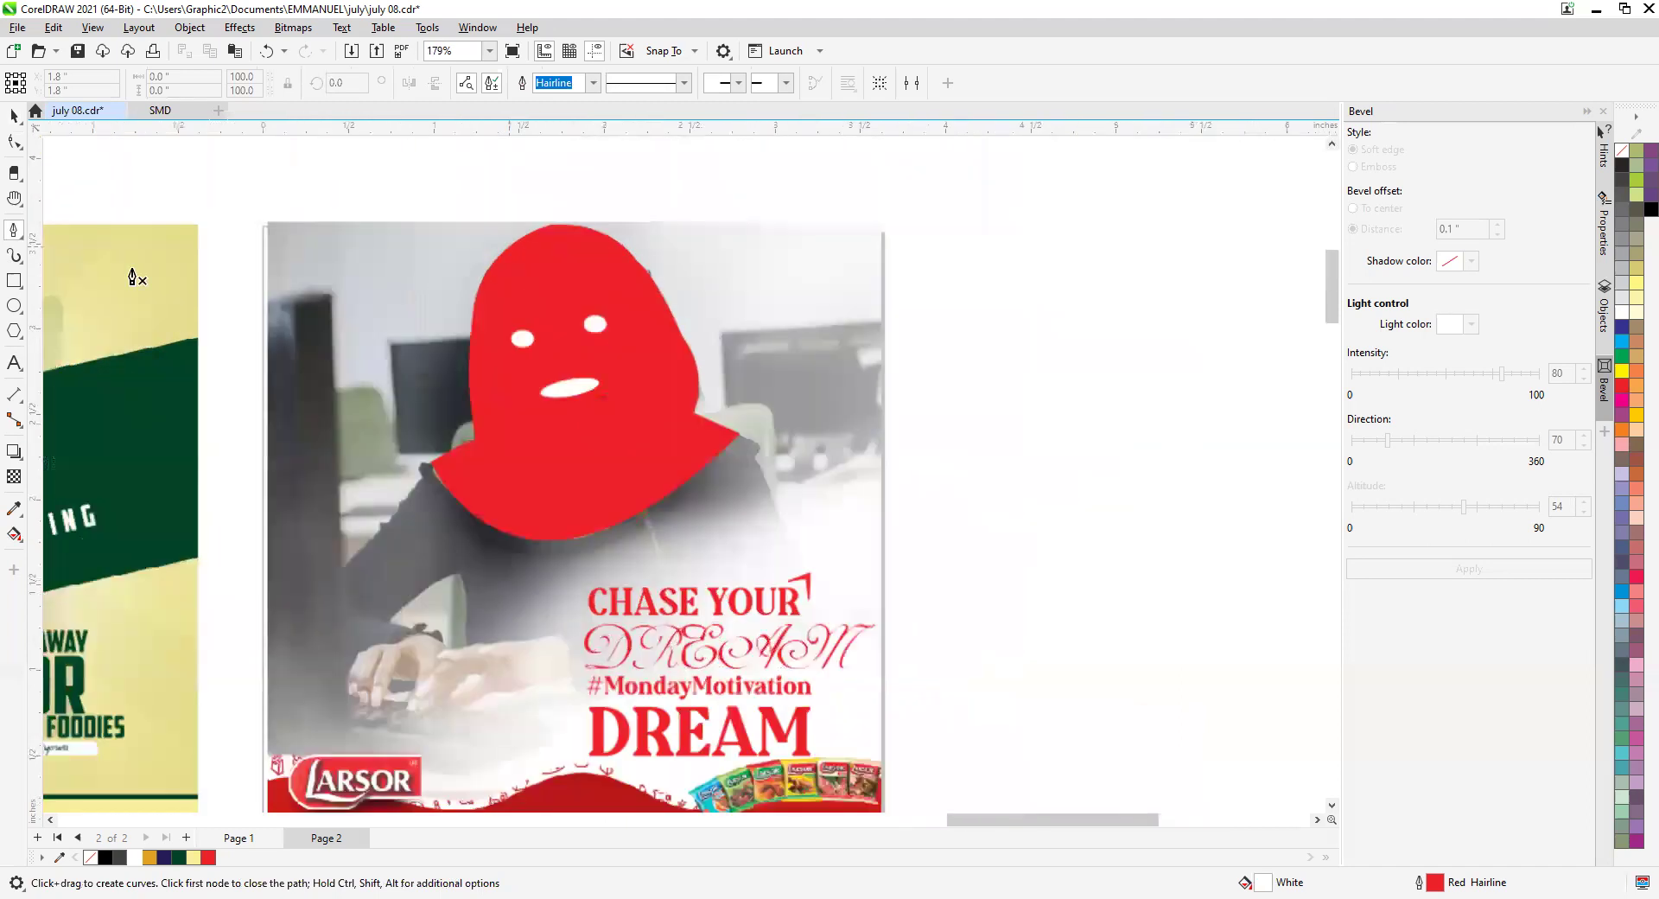
click(13, 117)
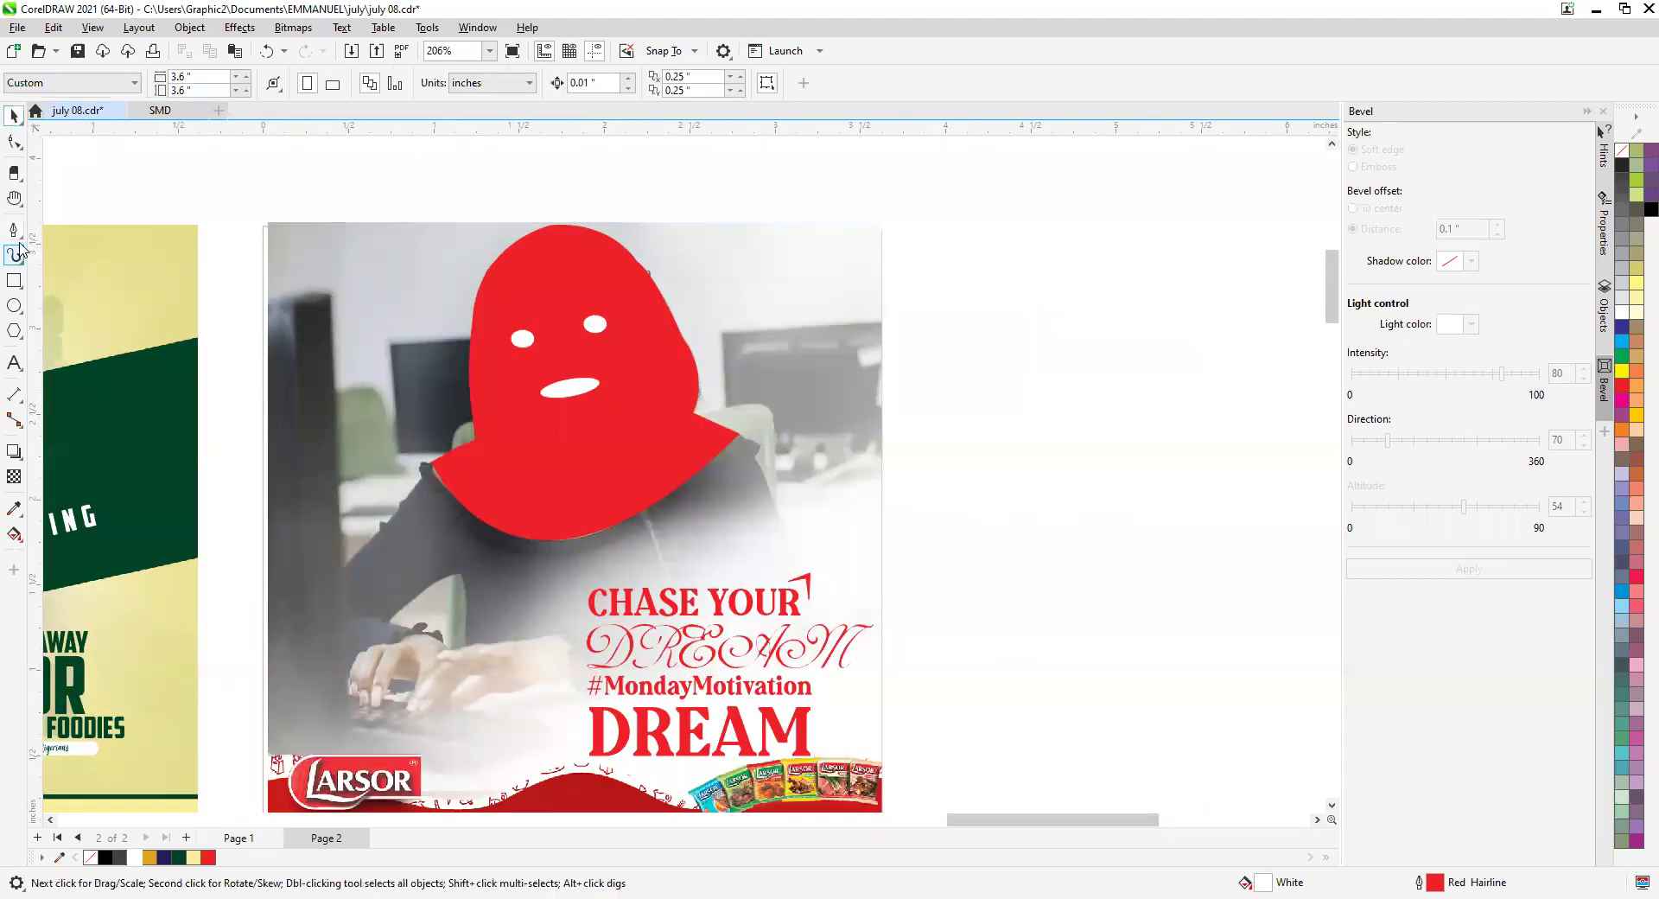
click(19, 238)
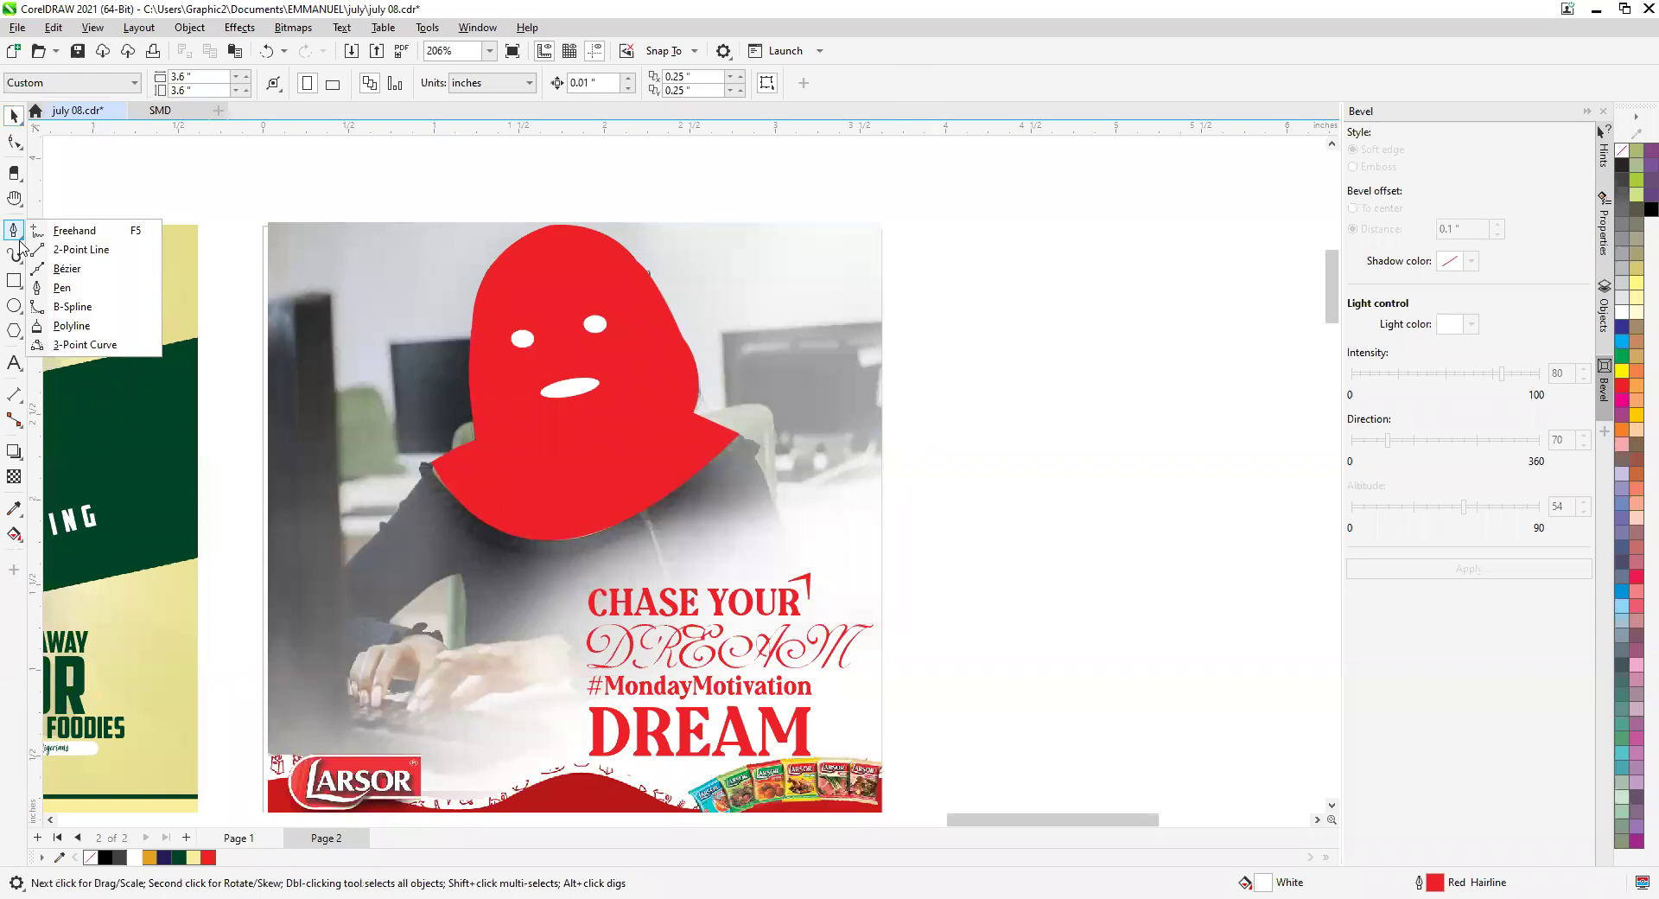
mouse_move(22, 258)
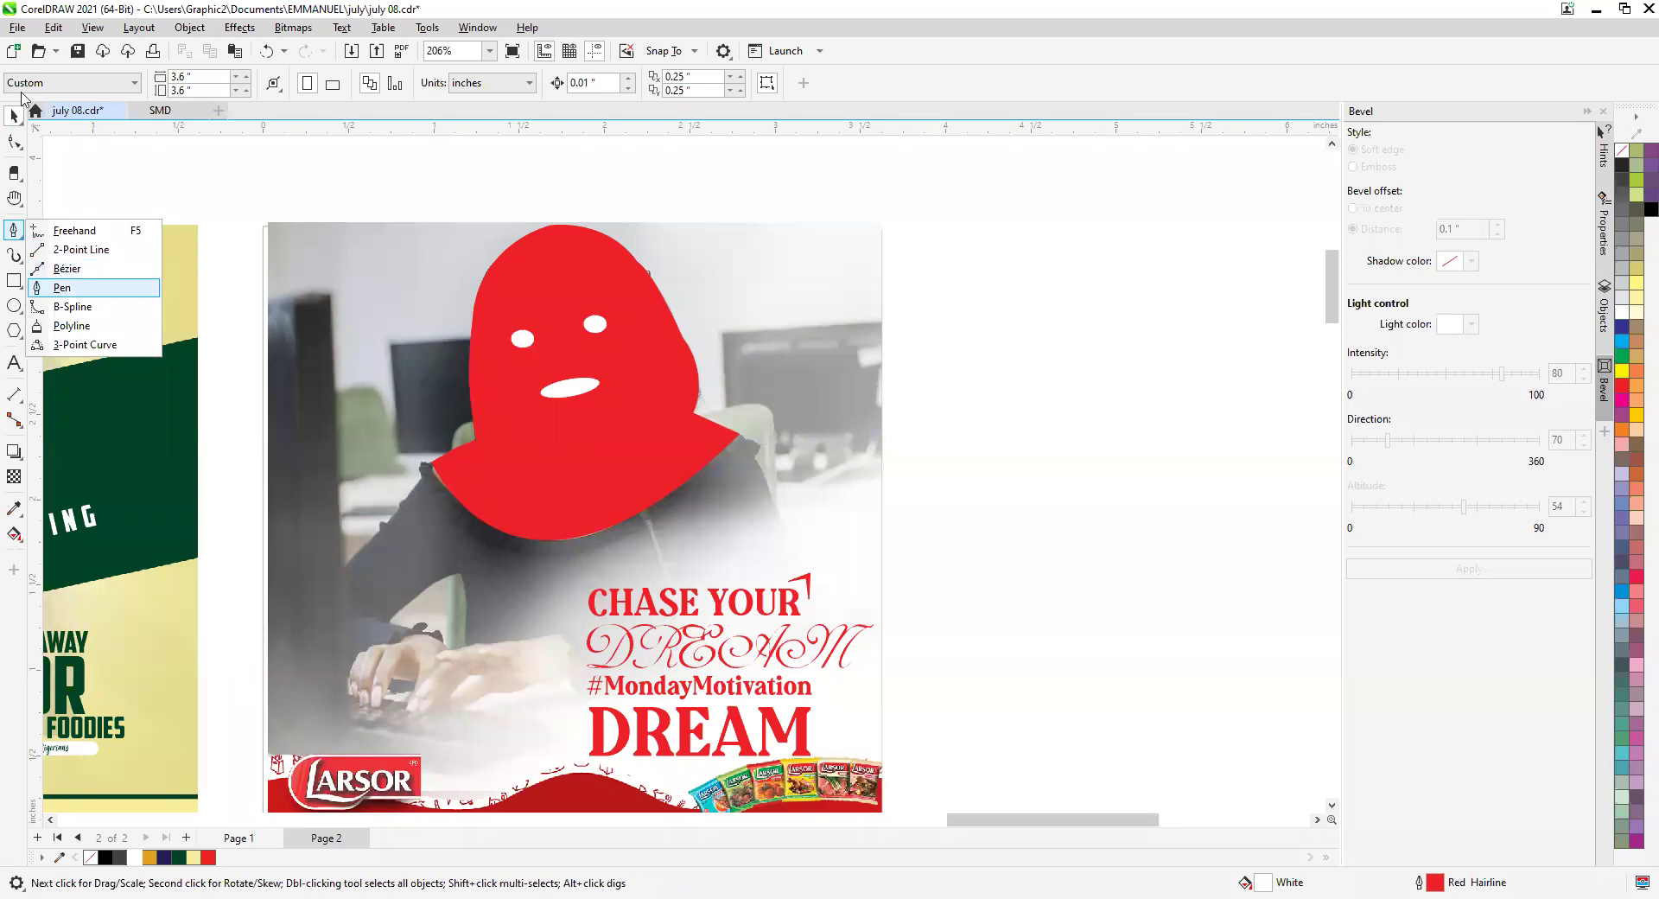
mouse_move(17, 115)
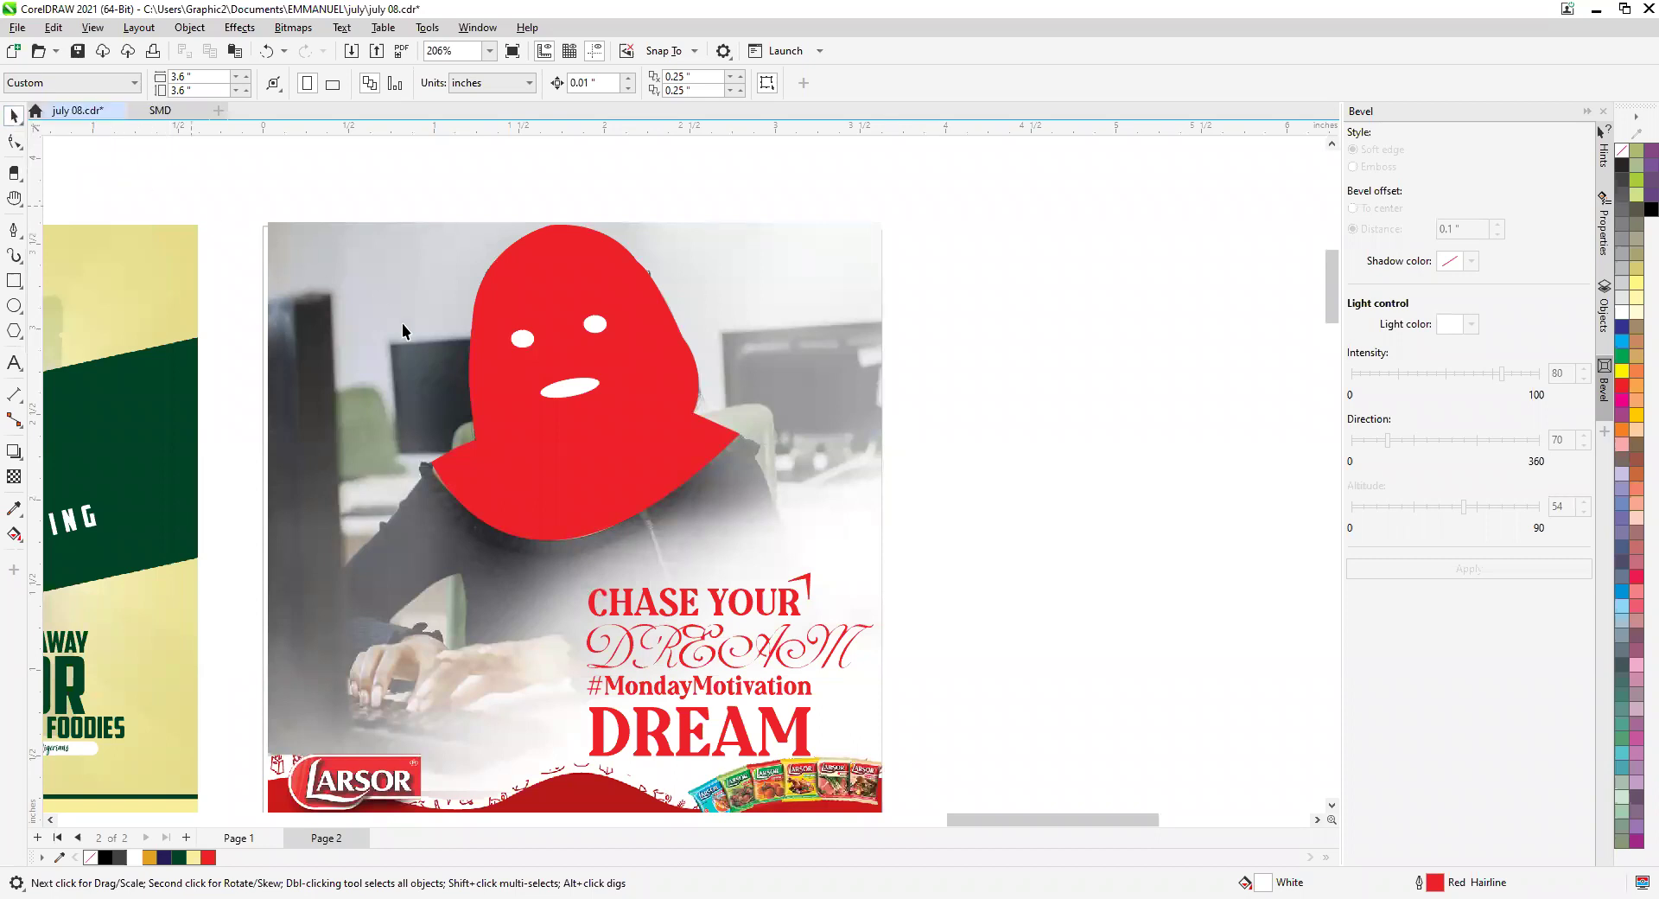
scroll(920, 405, down, 2)
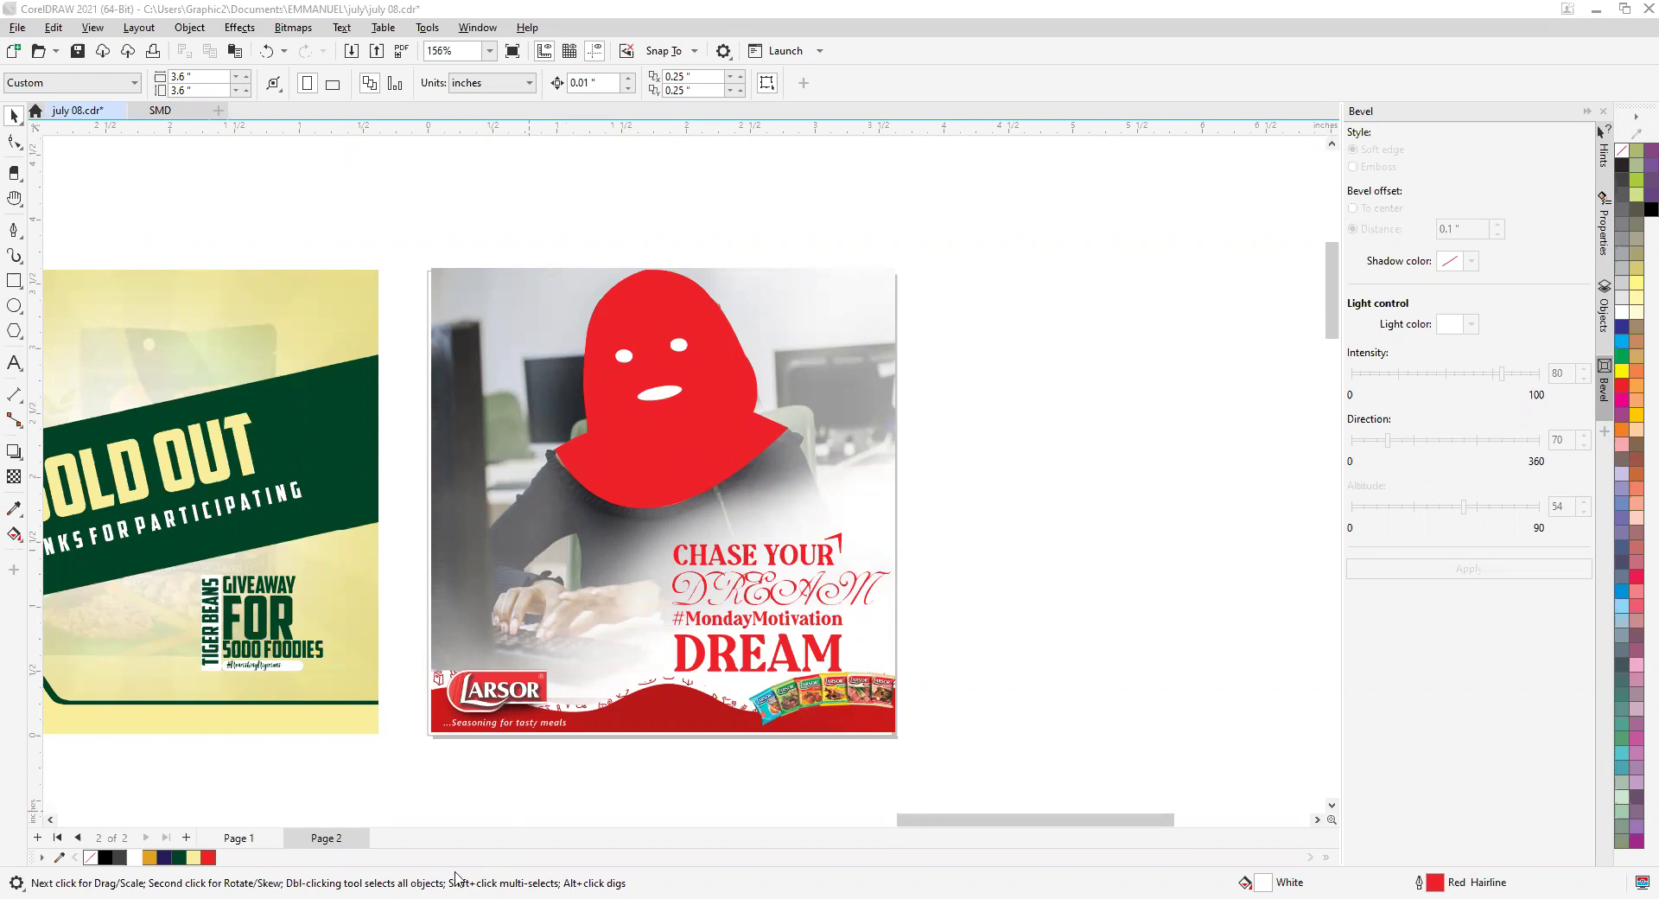
click(1169, 715)
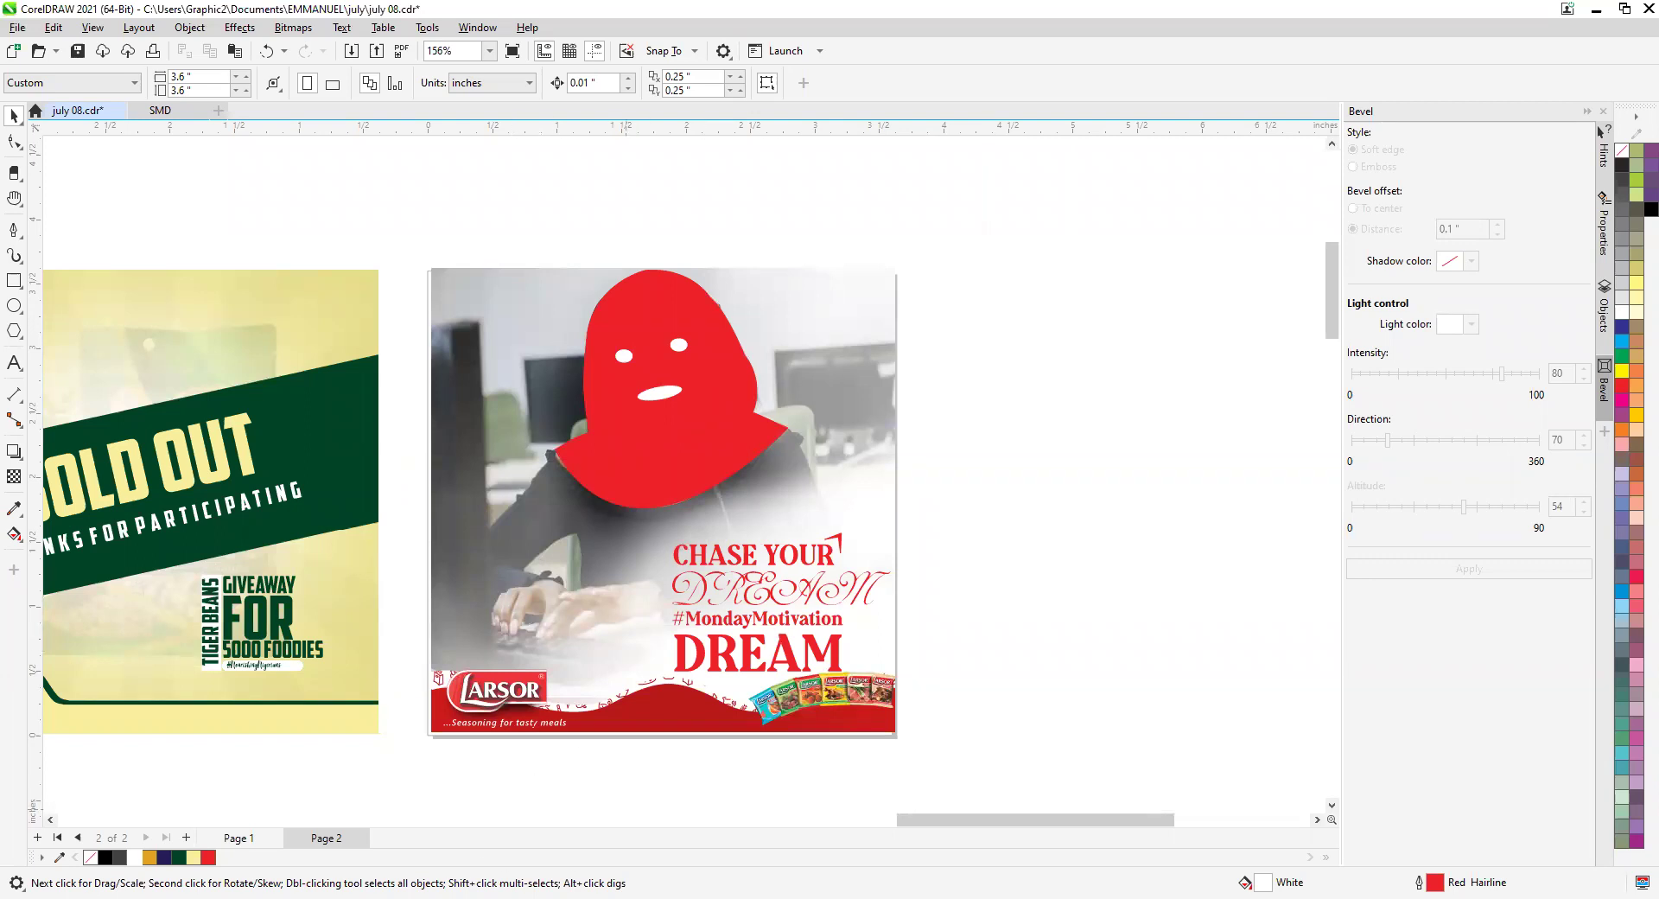
click(322, 859)
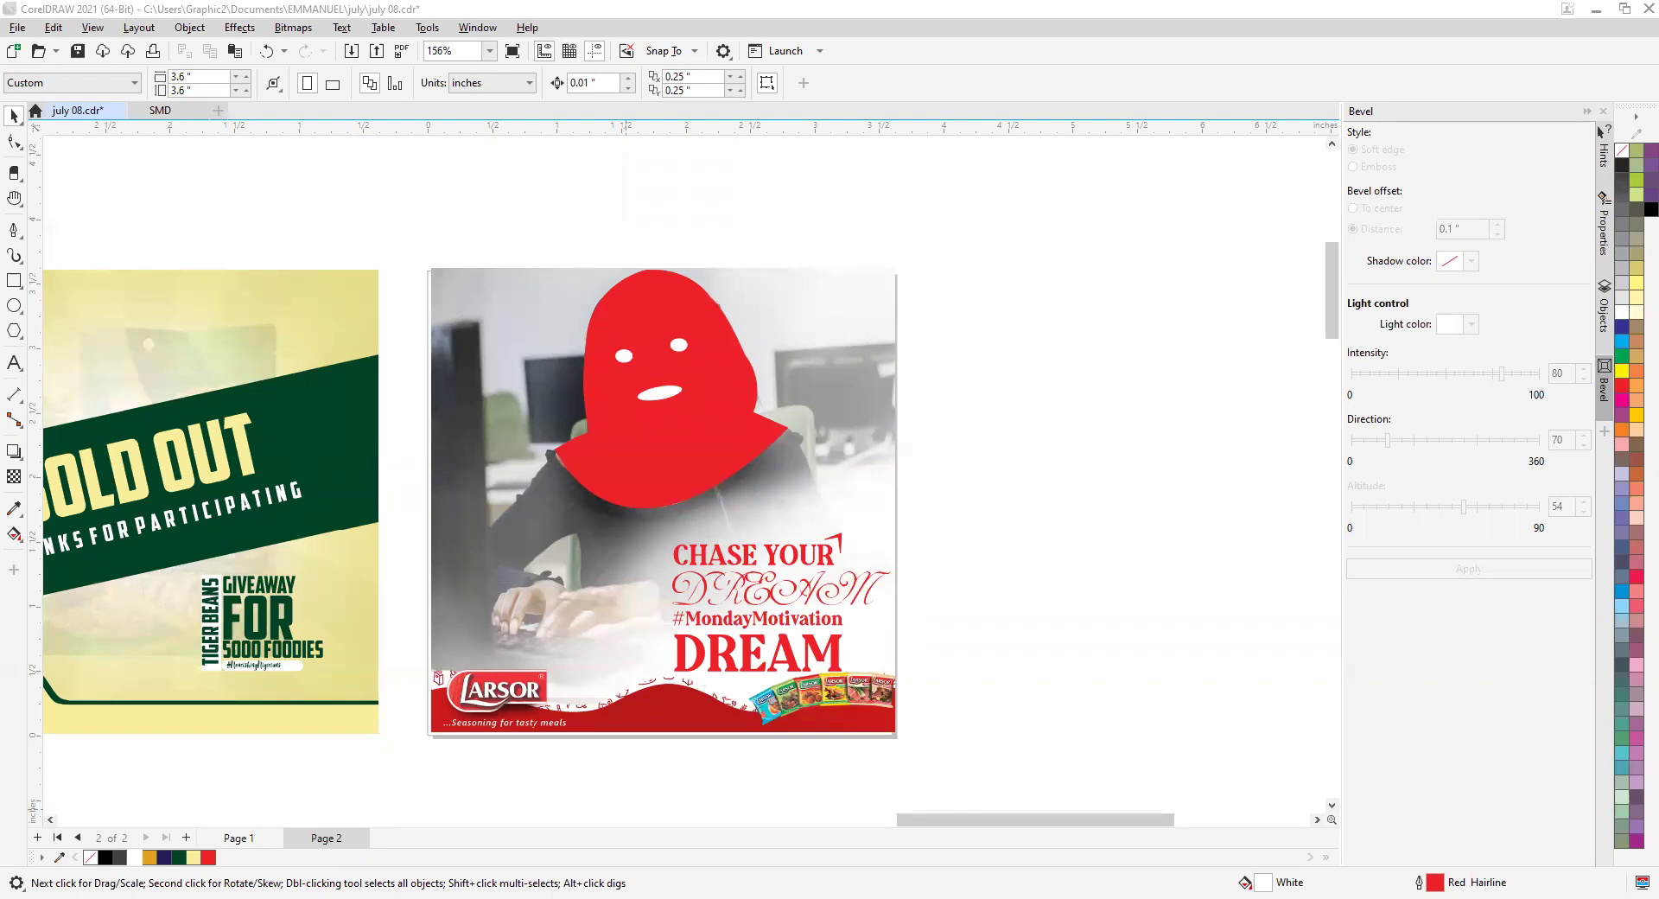
Switch to the Edge browser, open a new tab, and search the web for "getintopc".
key(alt+Tab)
click(1490, 14)
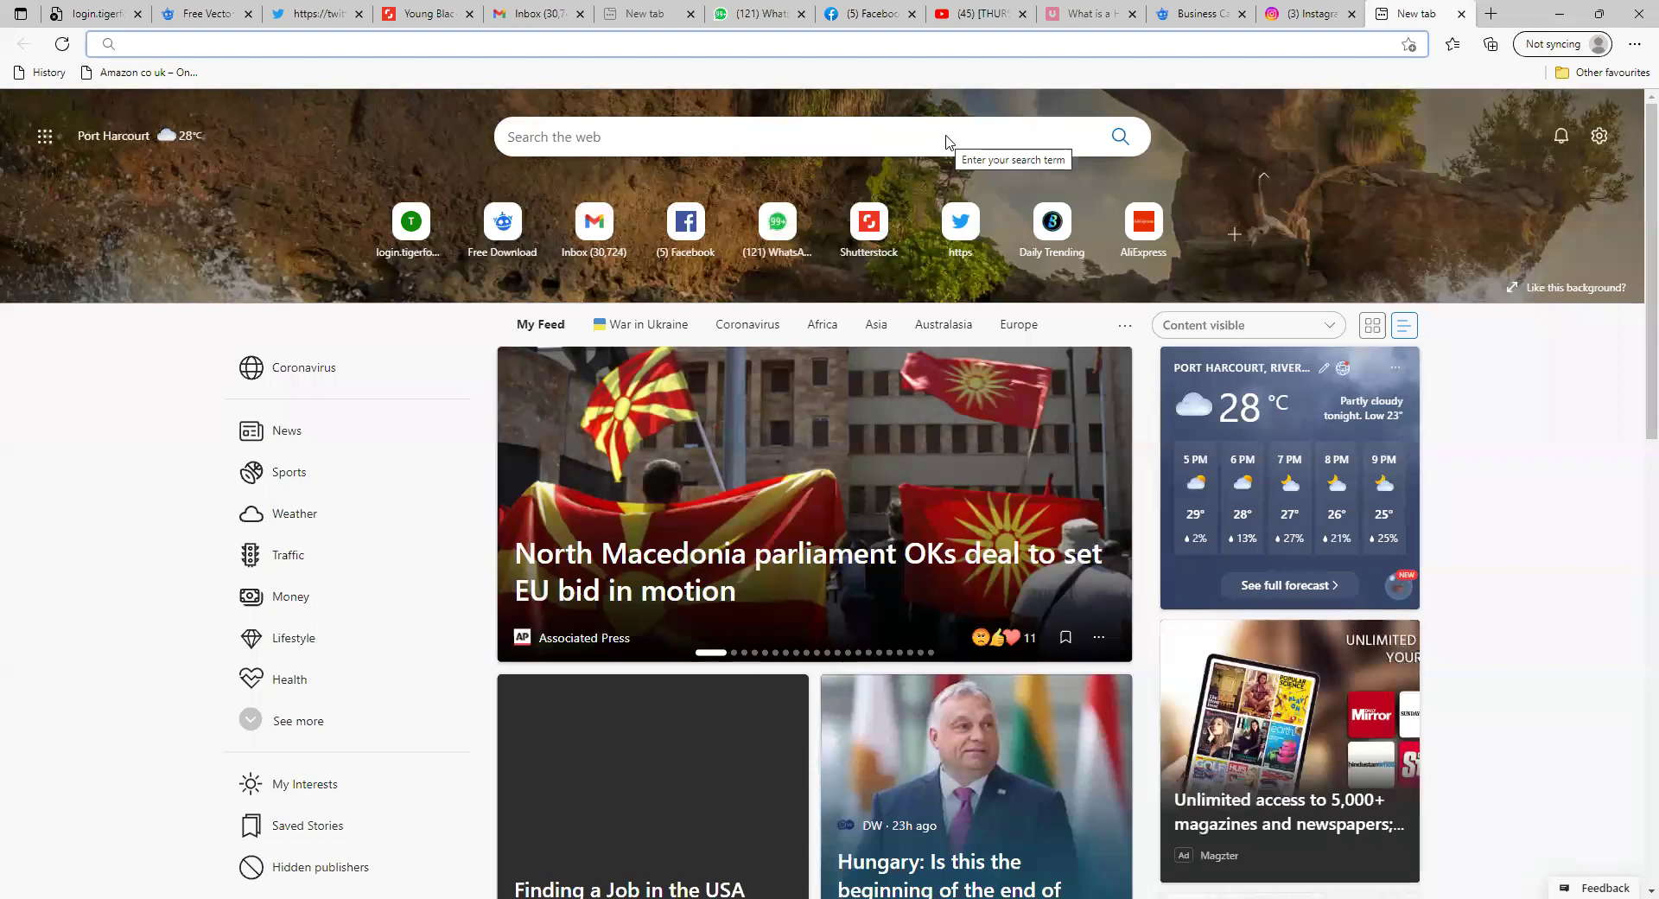
text(getpi)
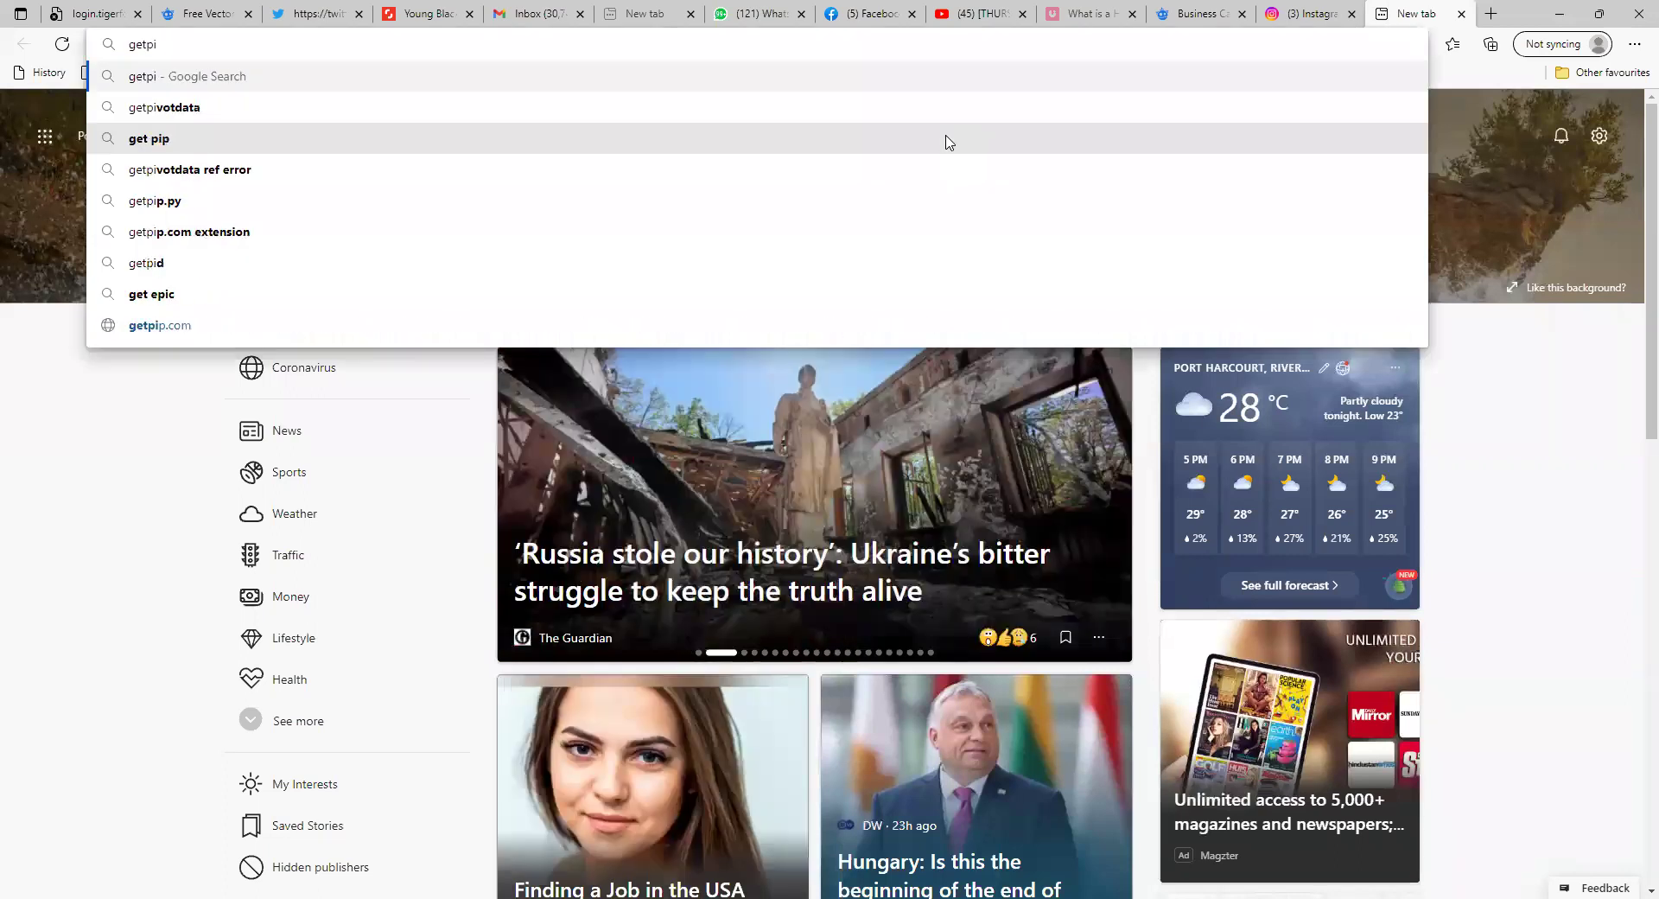
text(n)
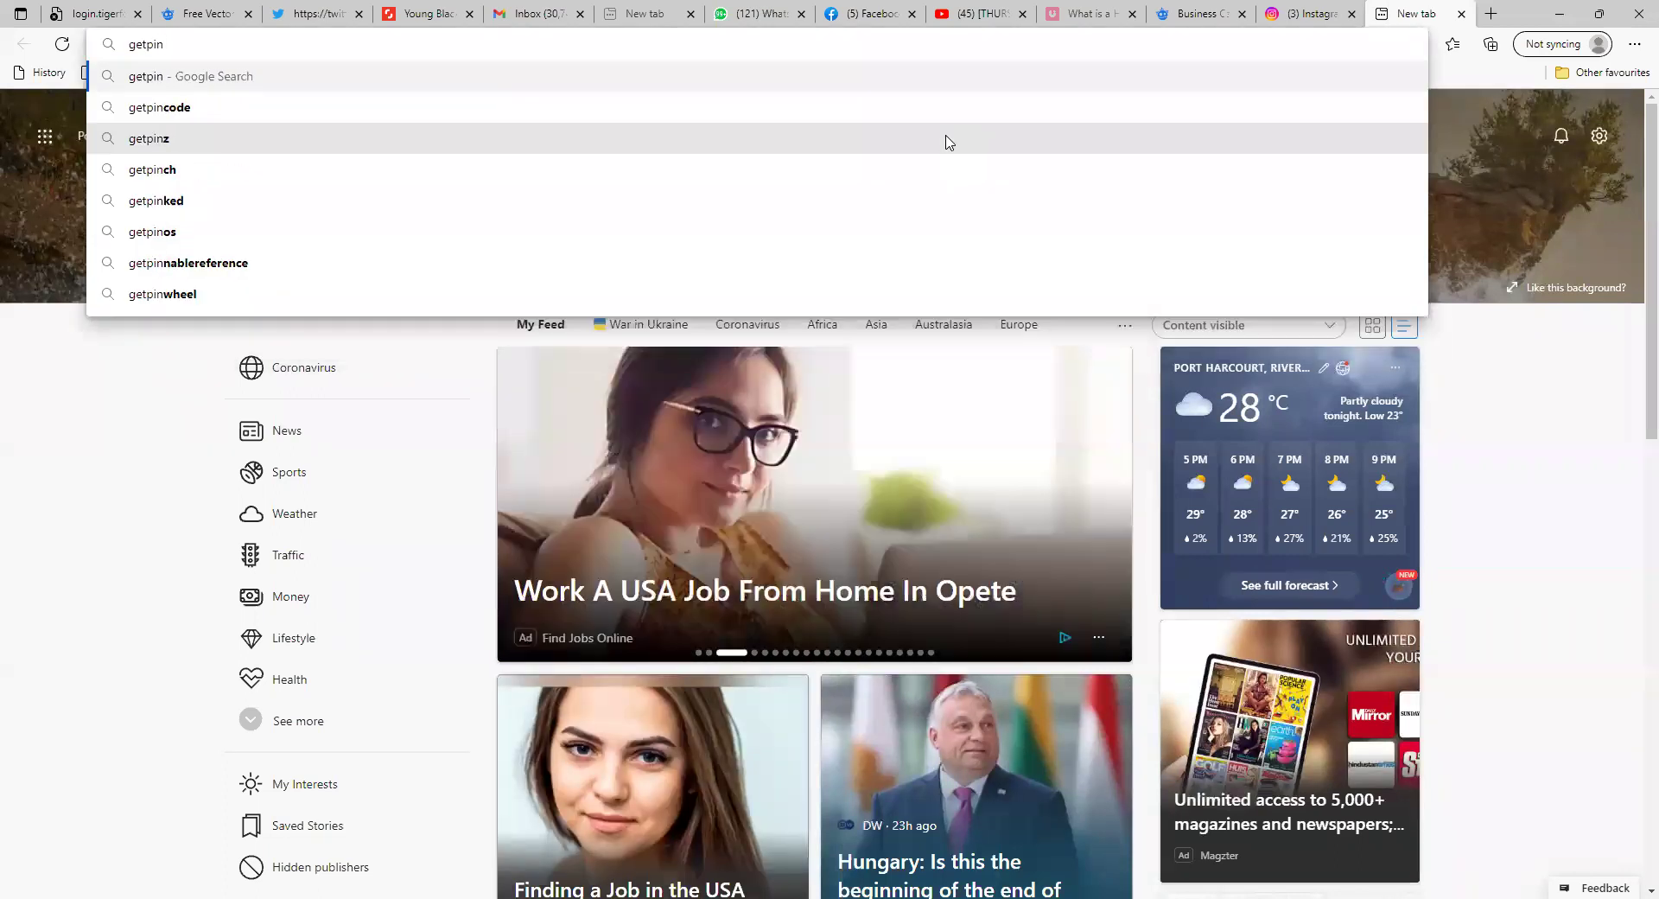
key(BackSpace)
key(BackSpace)
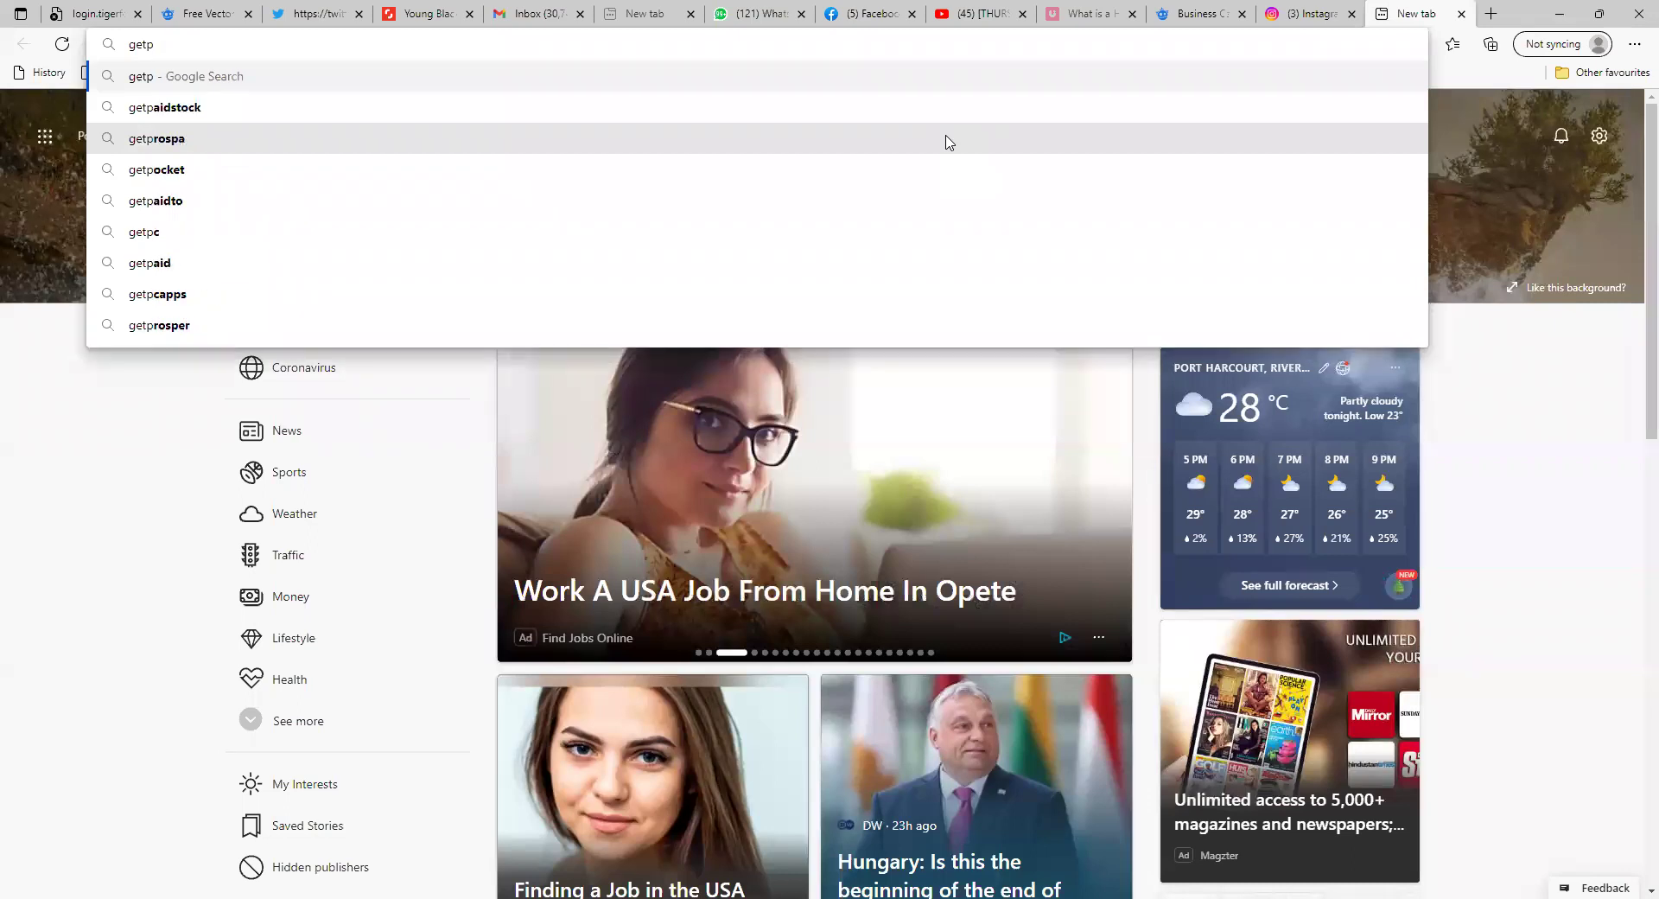
text(c)
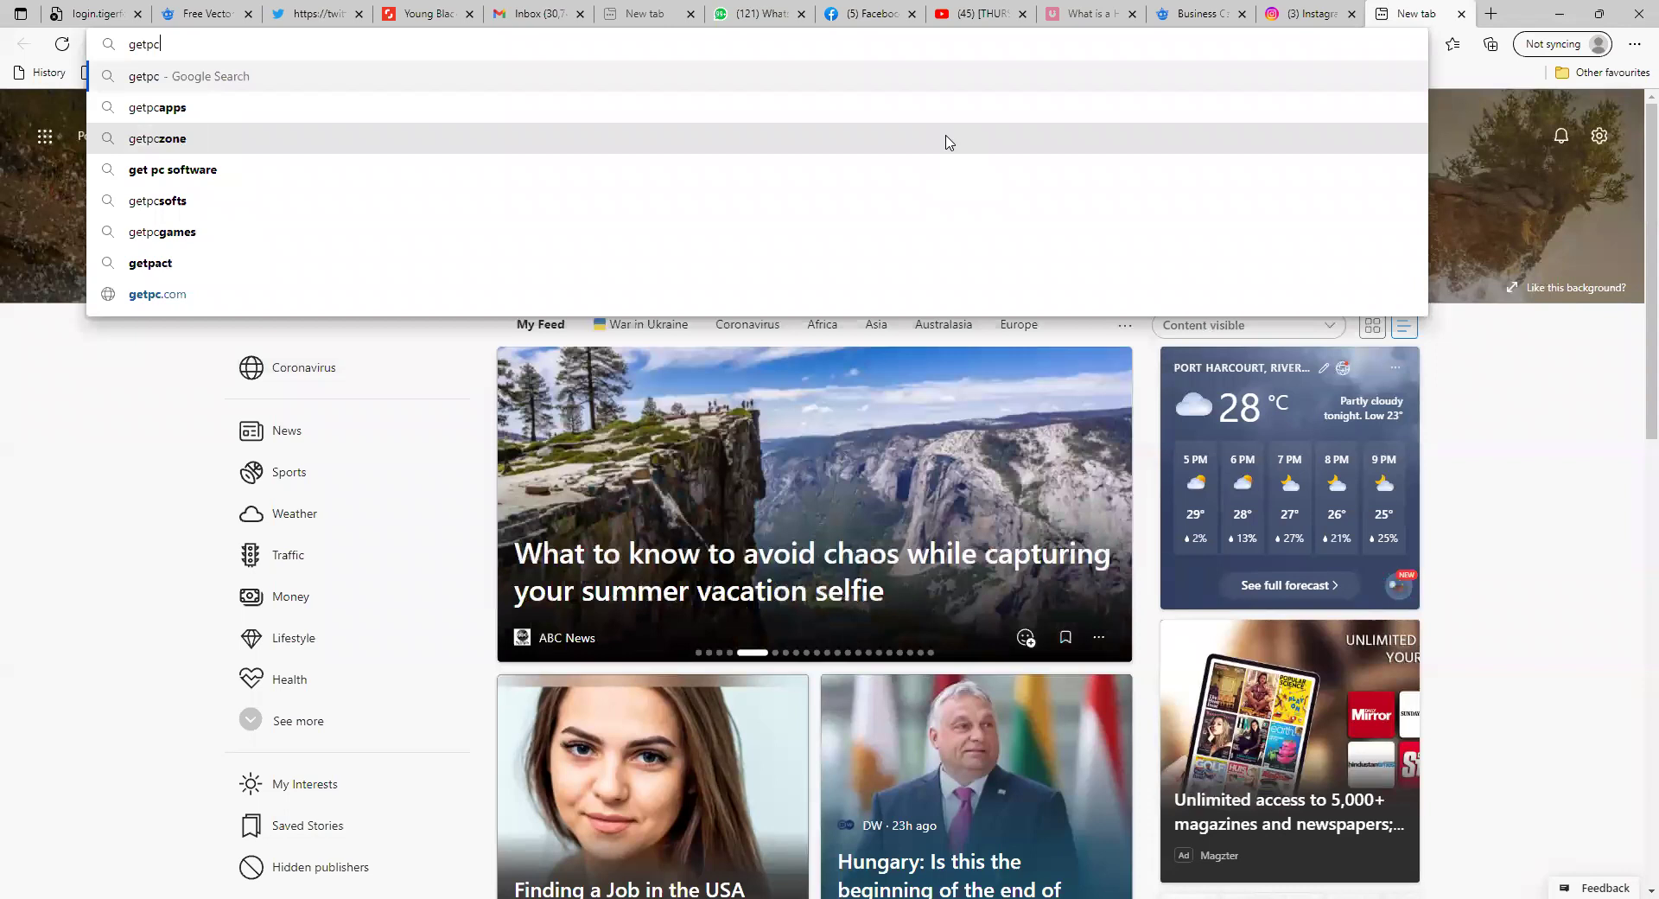
key(BackSpace)
key(BackSpace)
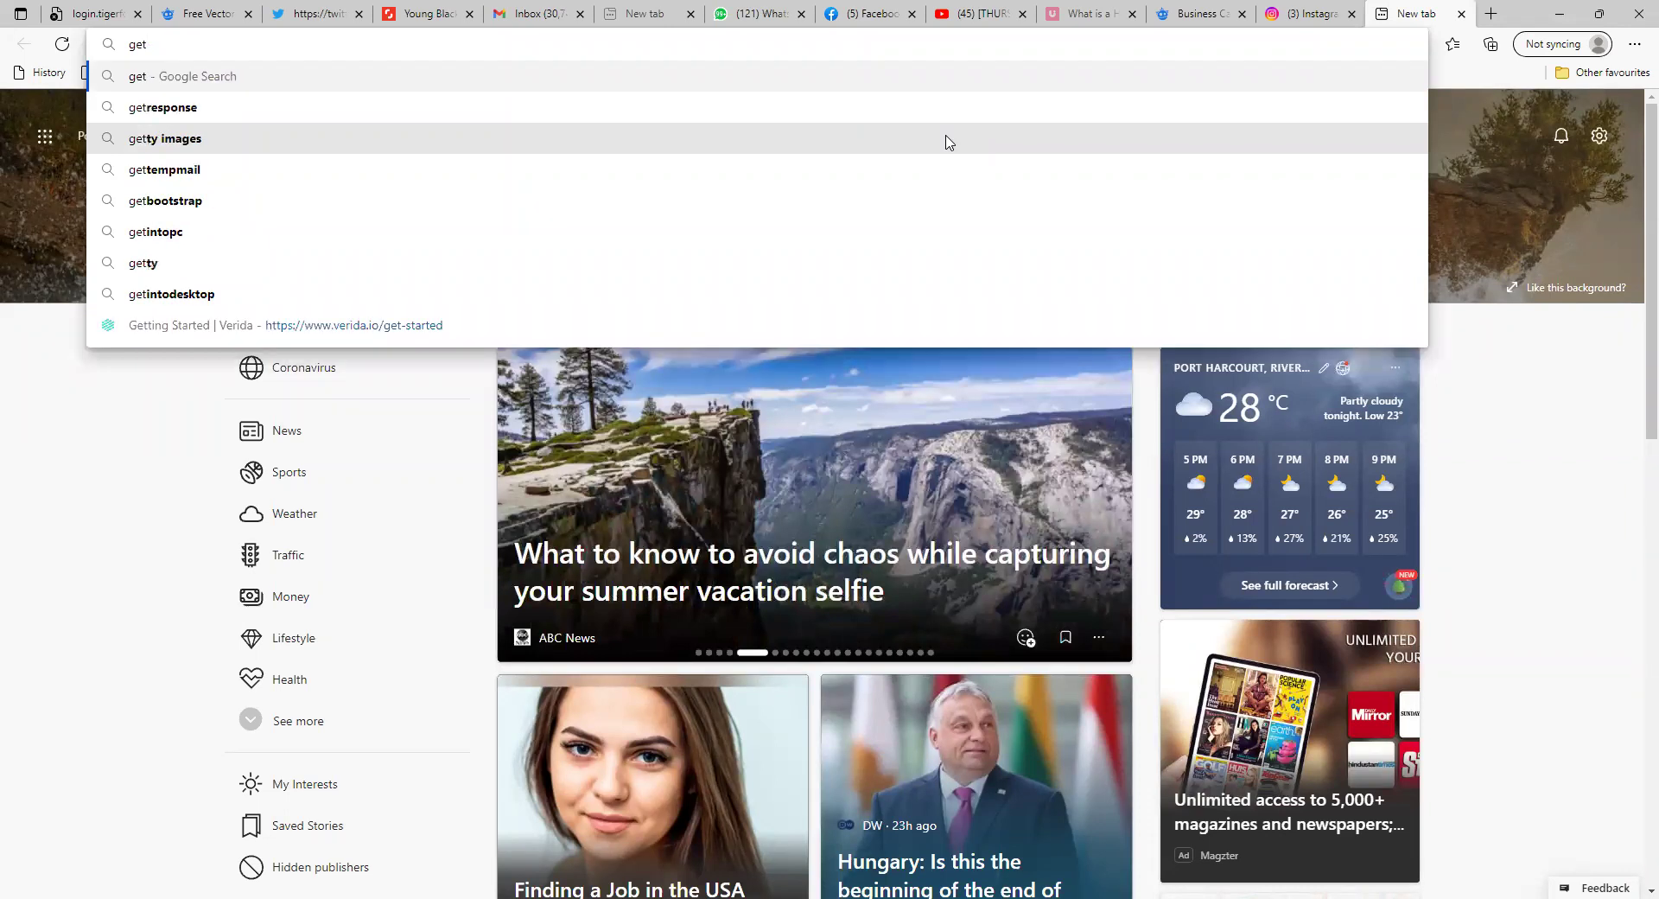
text(intopc)
key(Return)
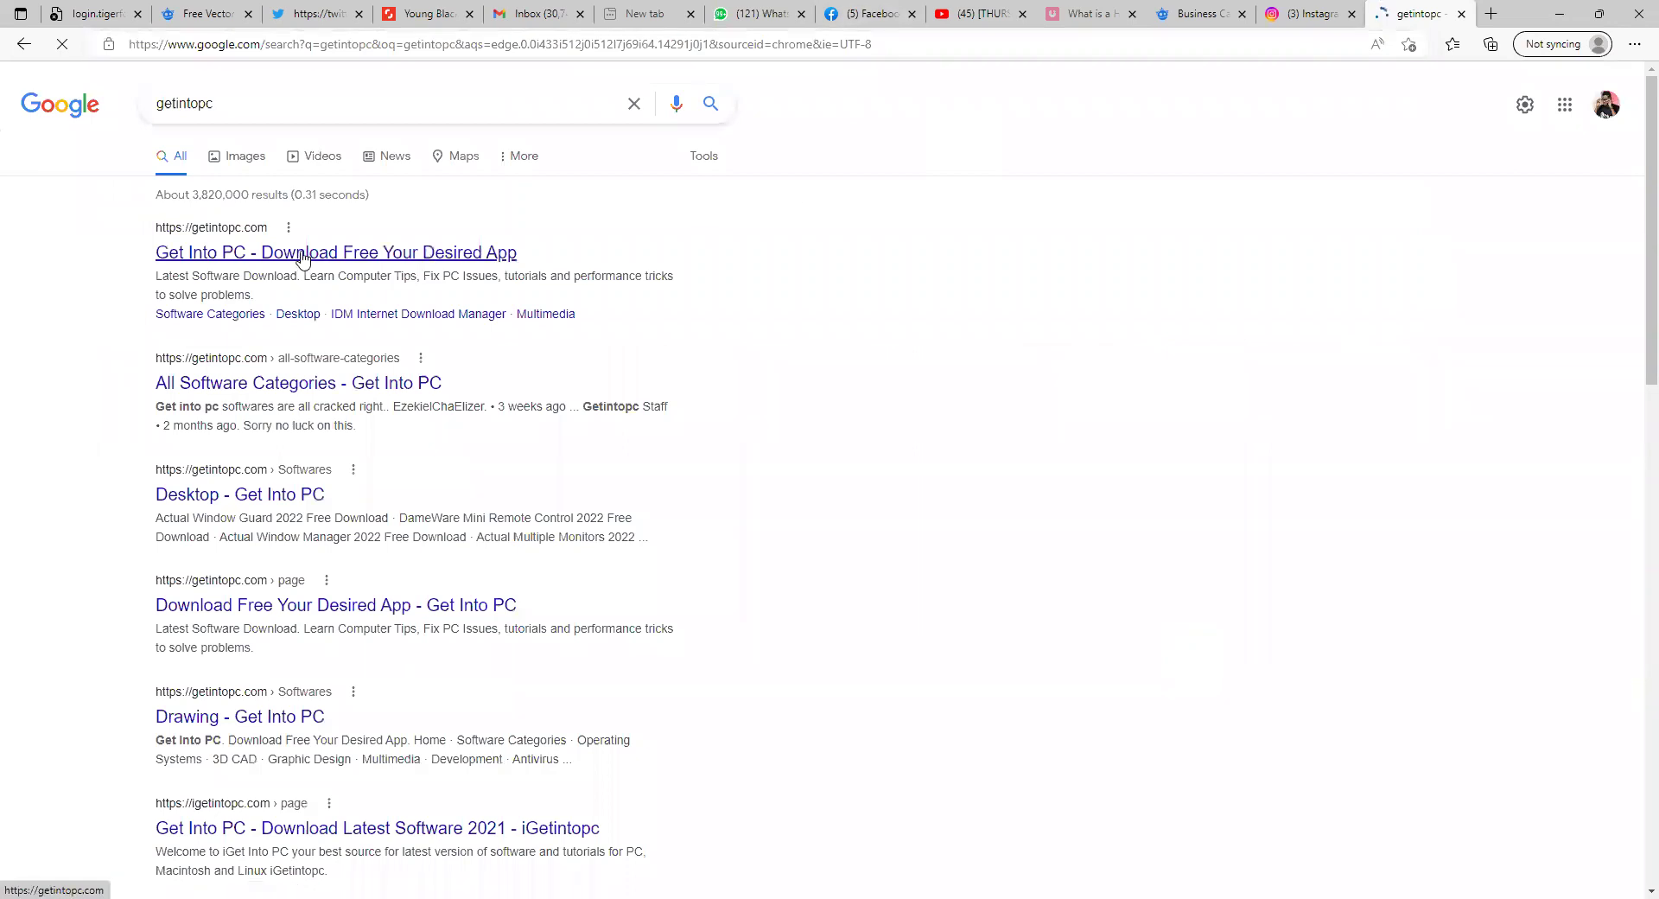
Open the Get Into PC website from the search results and search the site for "corel draw".
click(305, 252)
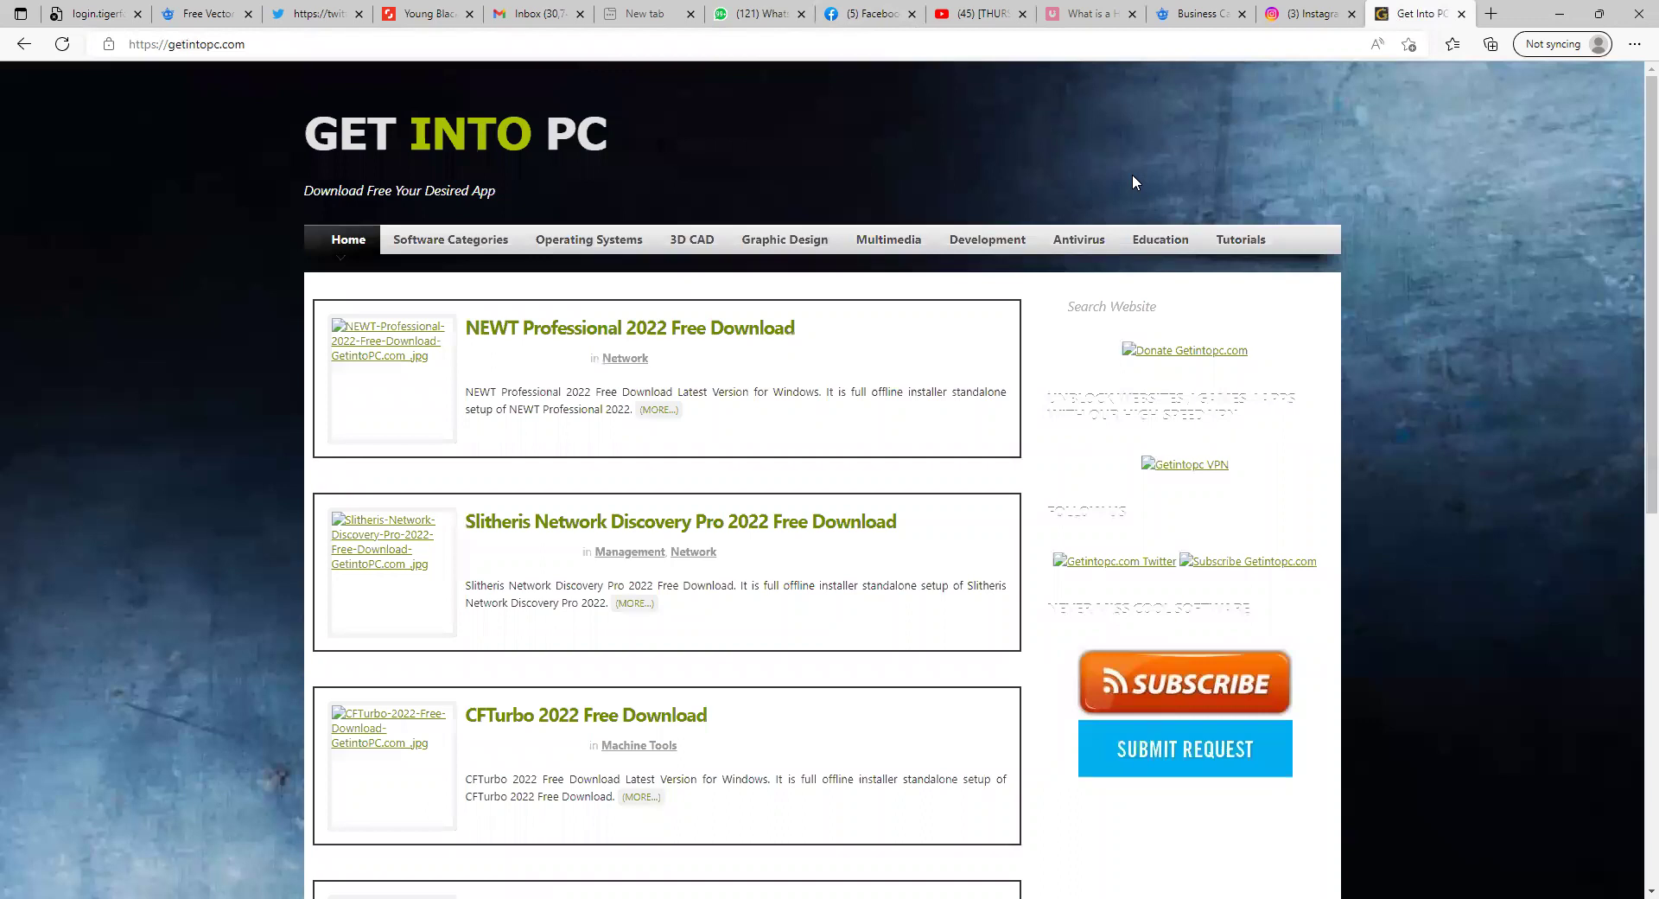
double_click(758, 130)
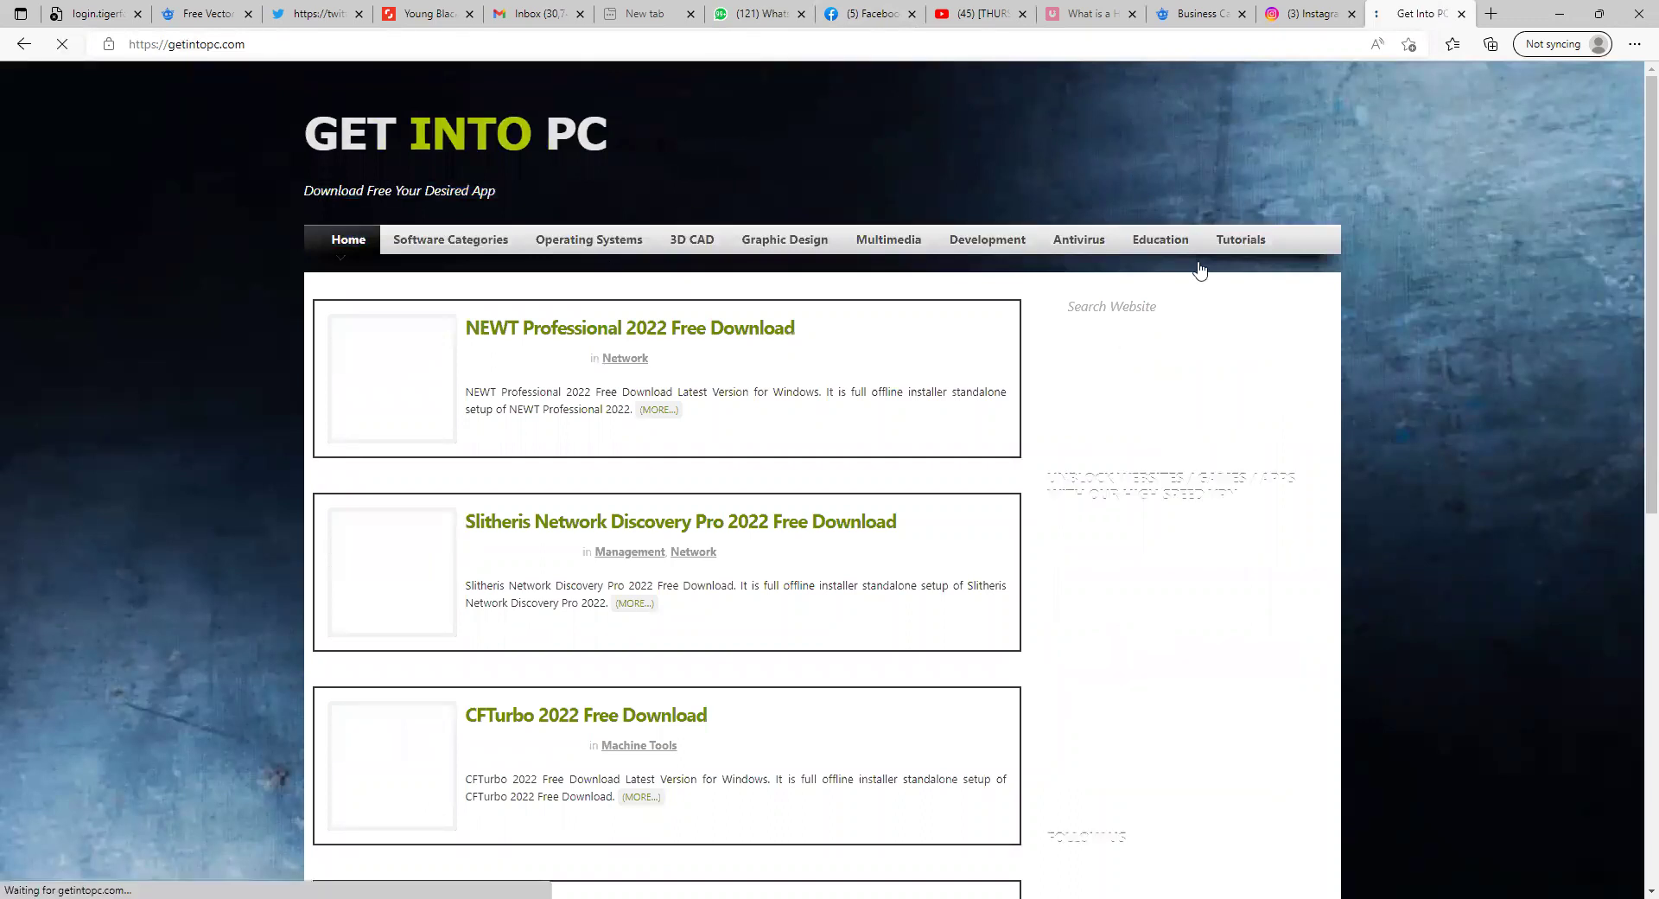
click(1094, 306)
text(corel draw)
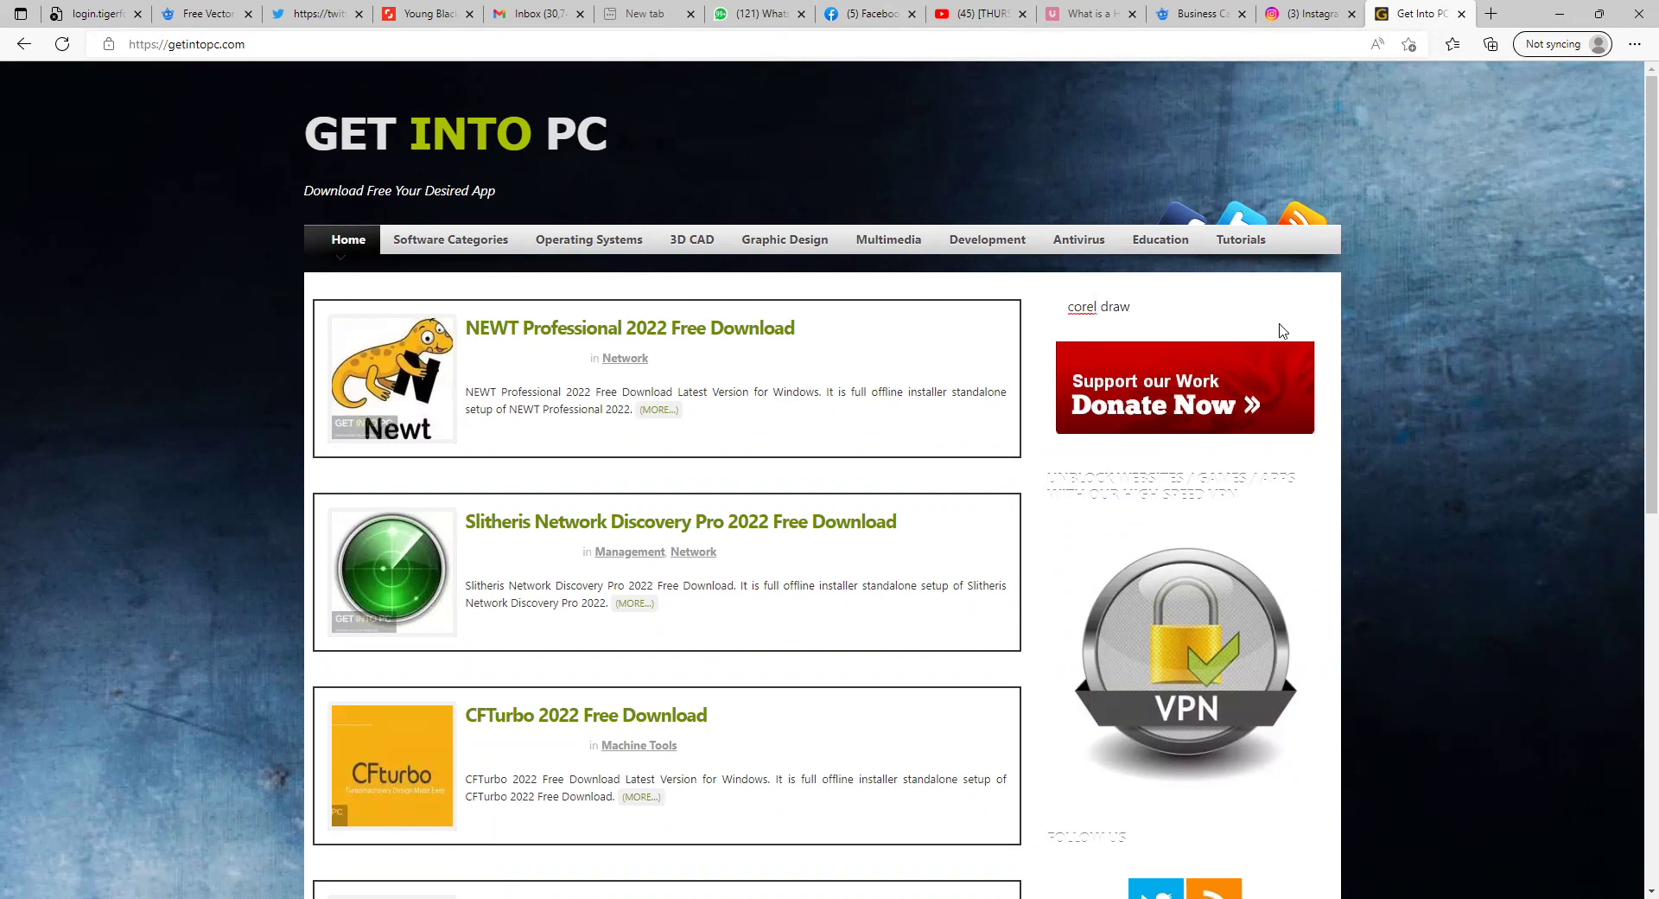
key(Return)
Look through the site's search results and open the CorelDRAW Graphics Suite 2021 Free Download page.
scroll(692, 266, down, 4)
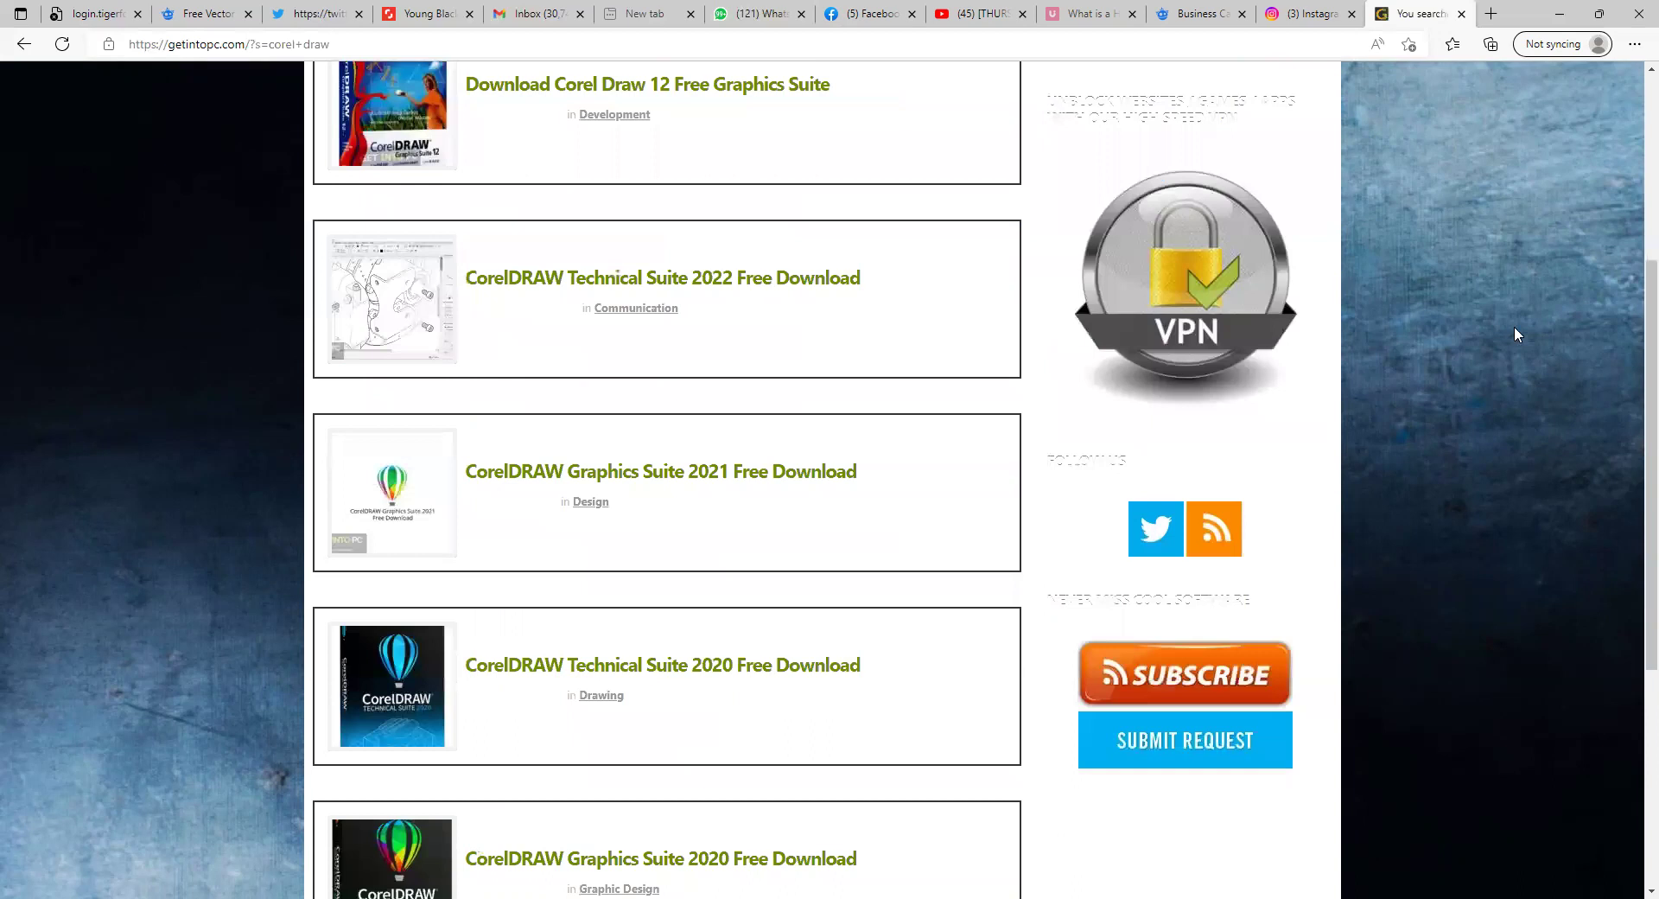
scroll(592, 475, down, 4)
scroll(648, 544, up, 4)
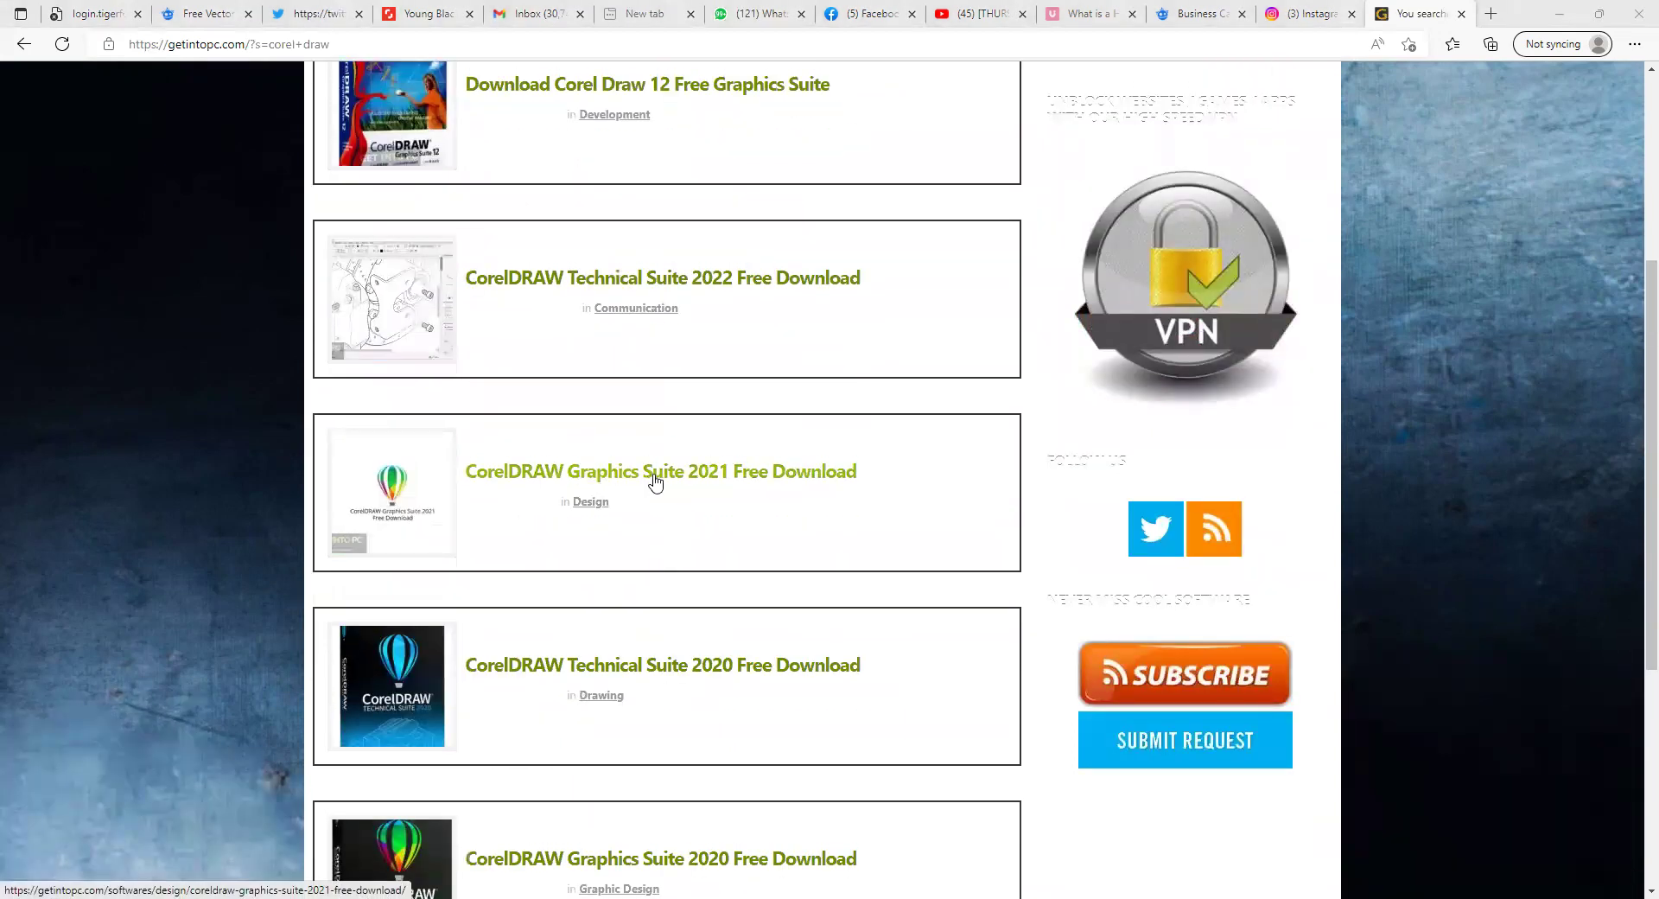
click(655, 482)
Review the setup details and system requirements, and request the 64 Bit x64 v23.0.0.363 download.
scroll(611, 426, down, 7)
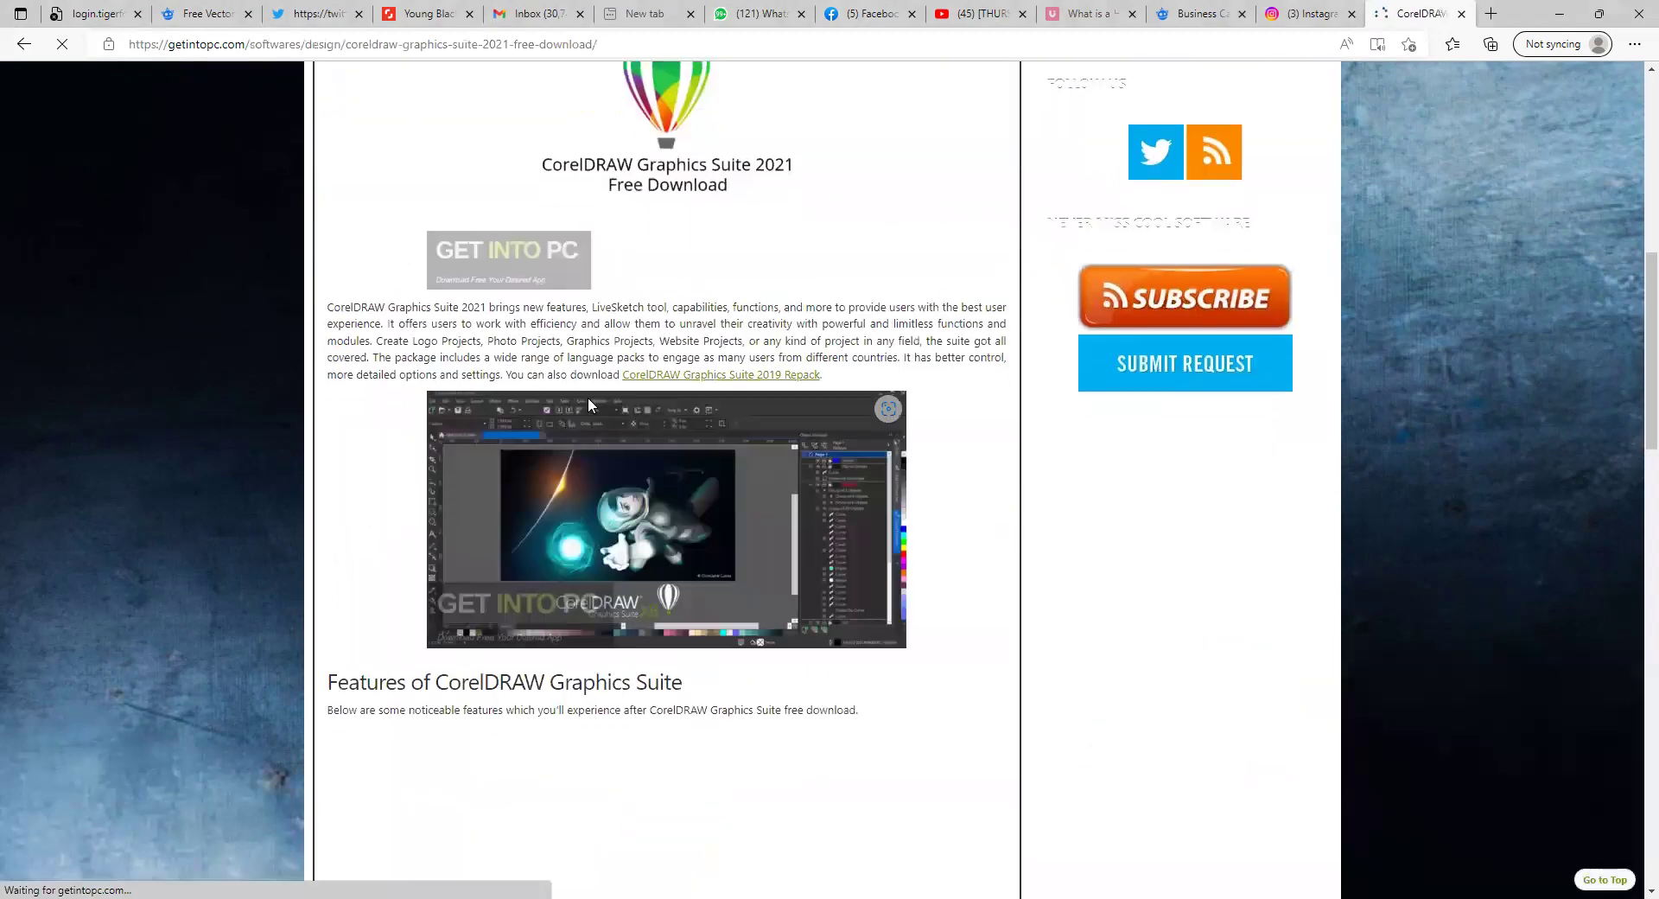
scroll(713, 409, down, 10)
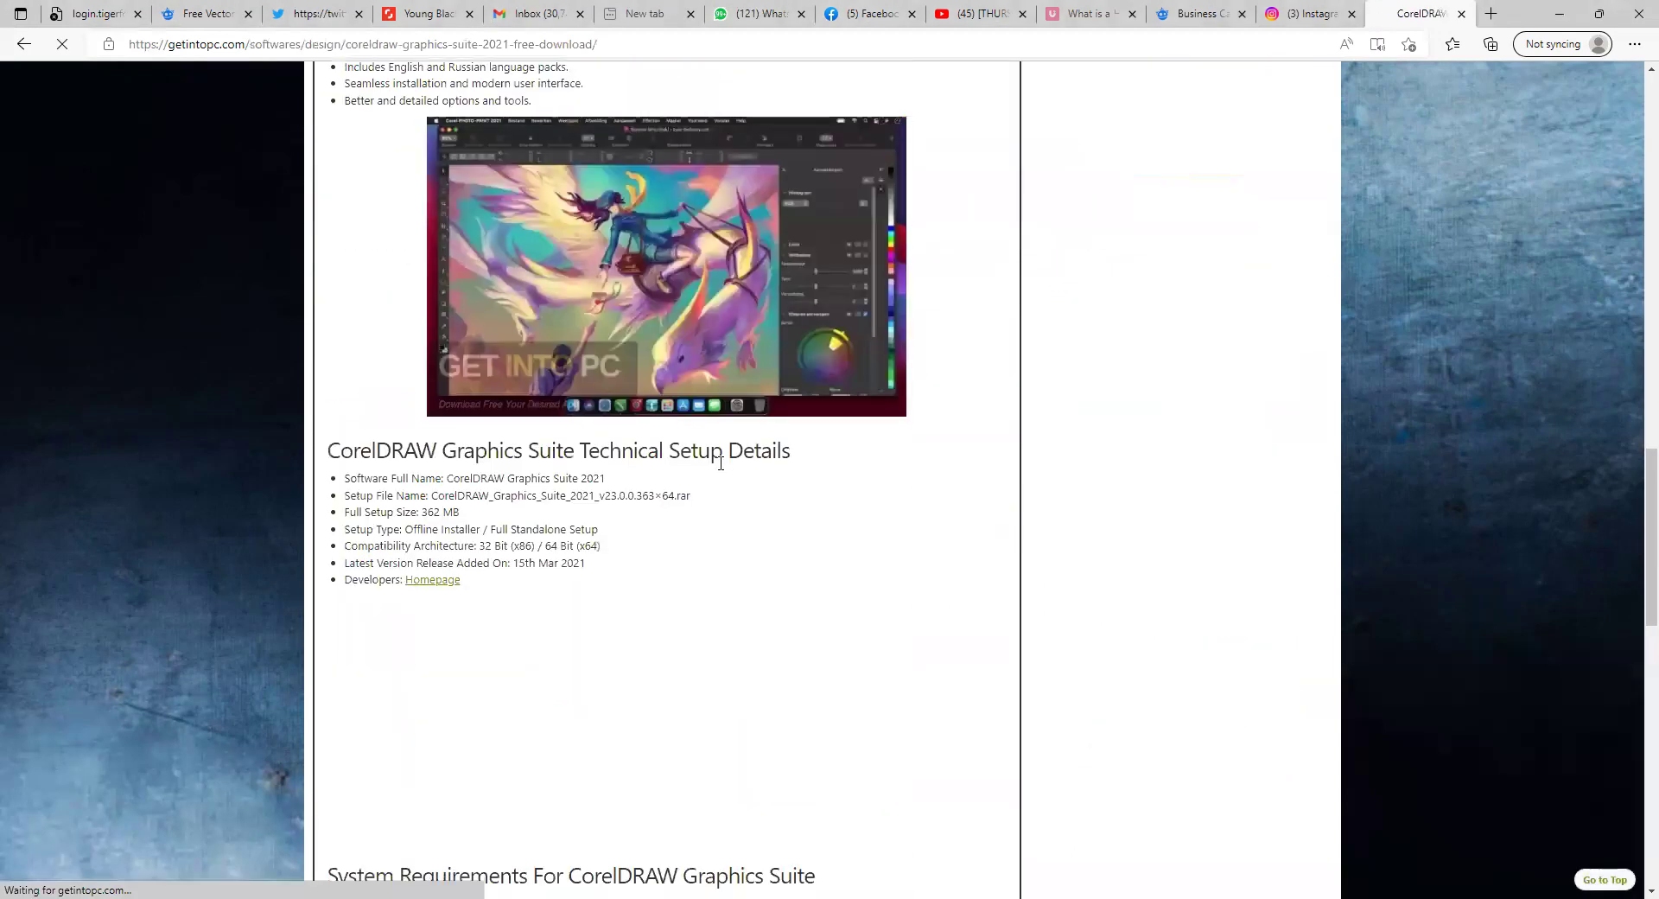
scroll(748, 473, down, 3)
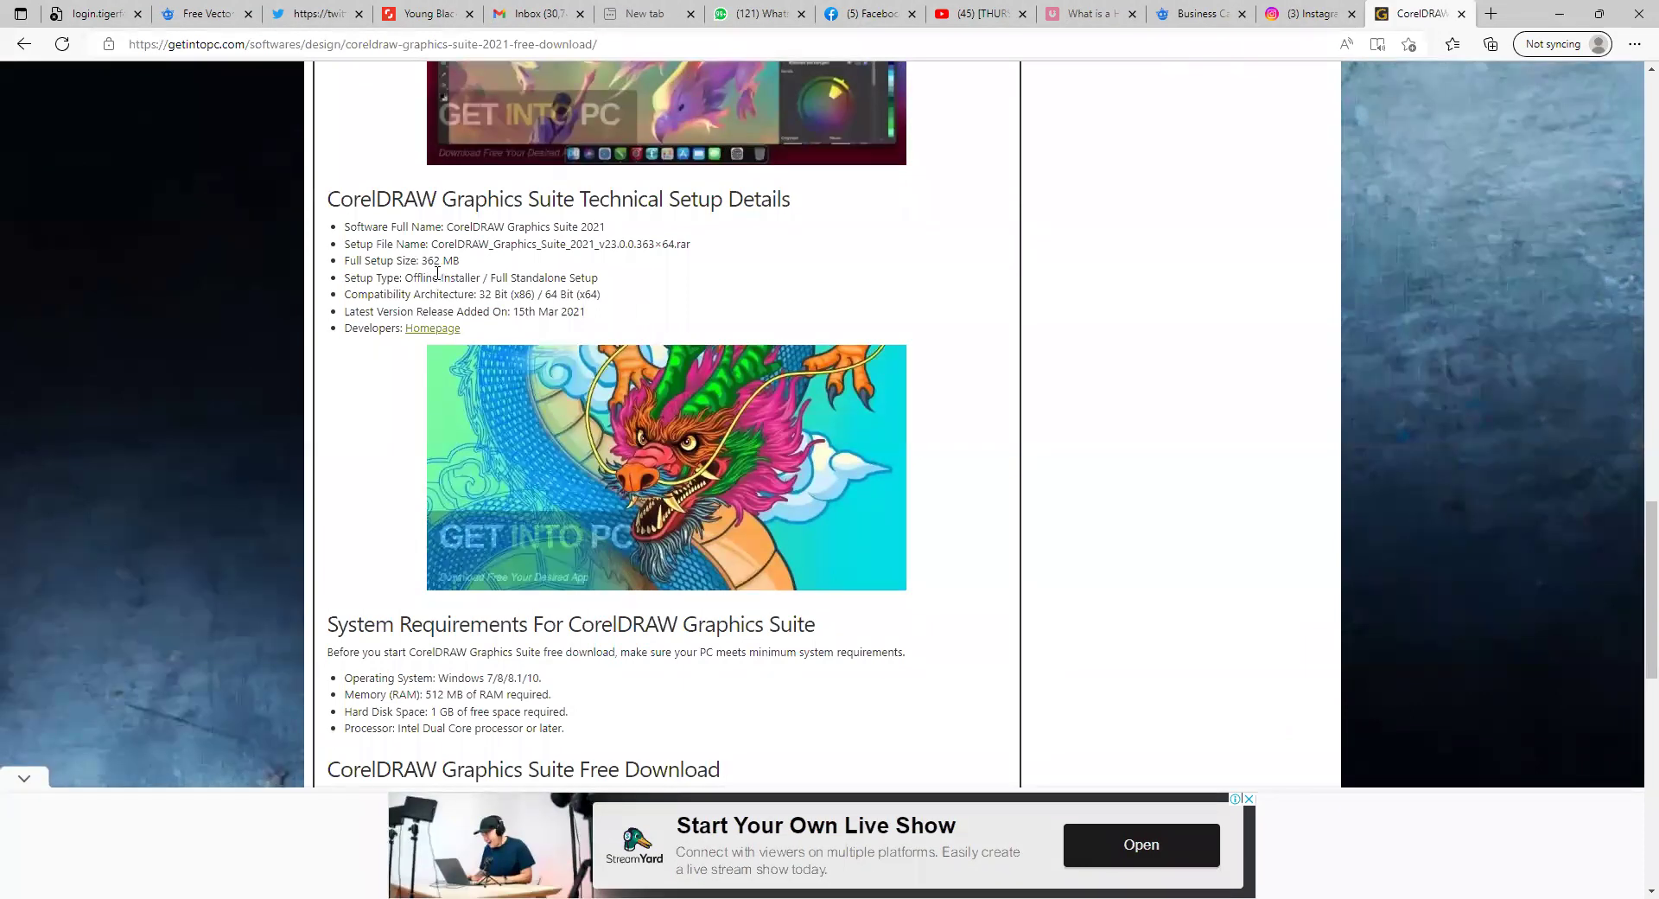
scroll(536, 265, down, 4)
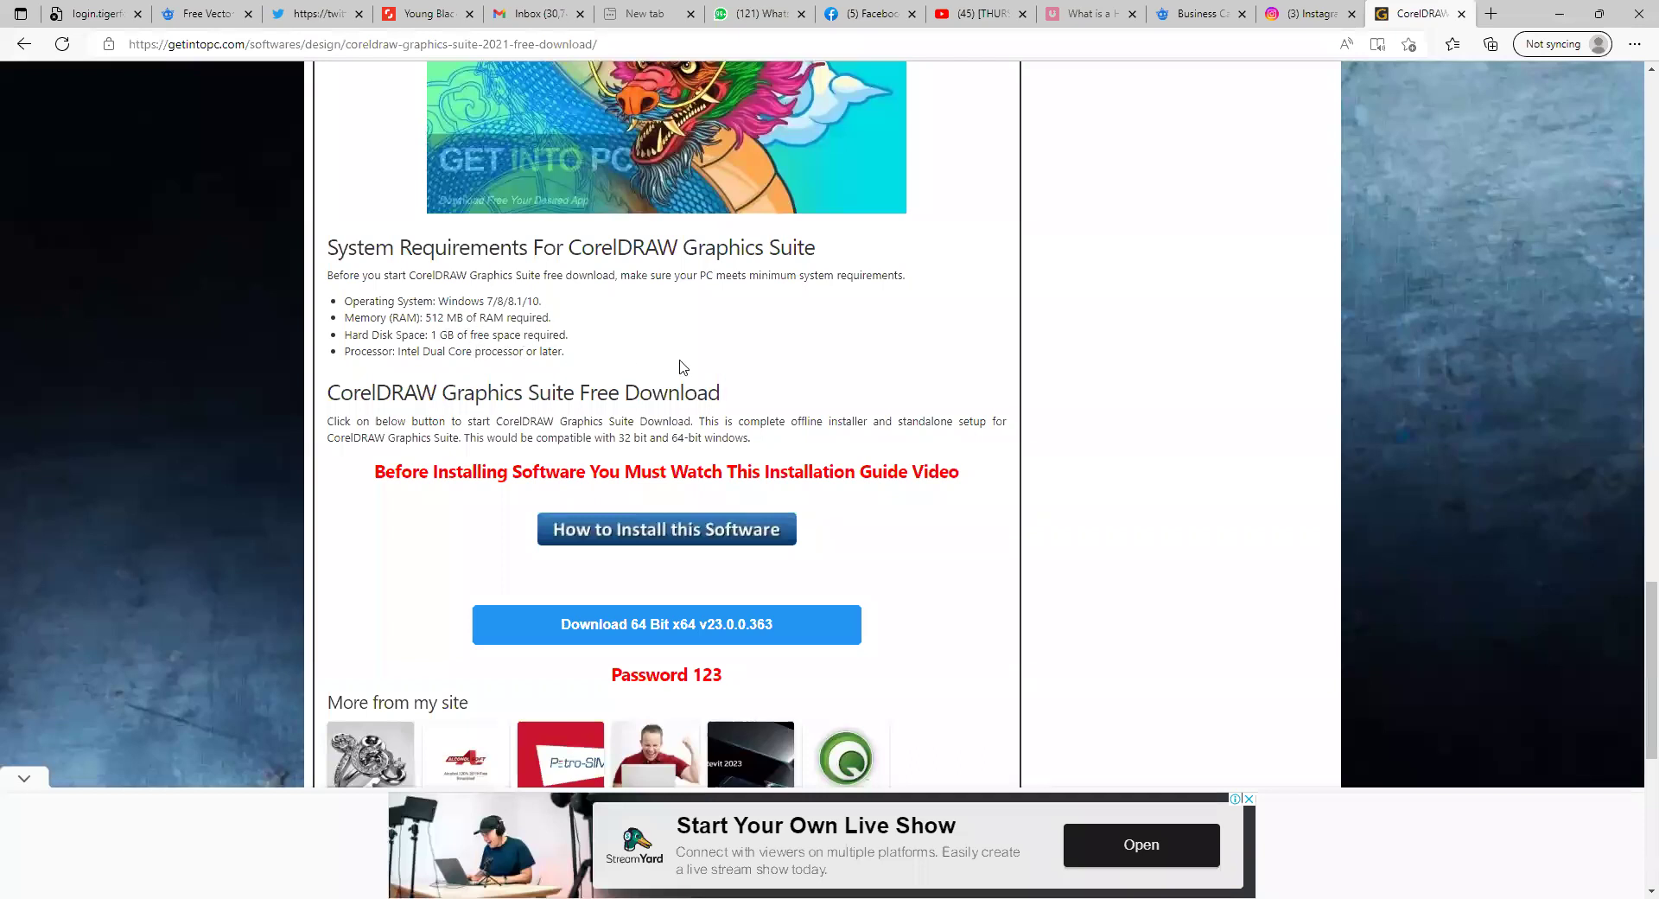
scroll(694, 402, down, 2)
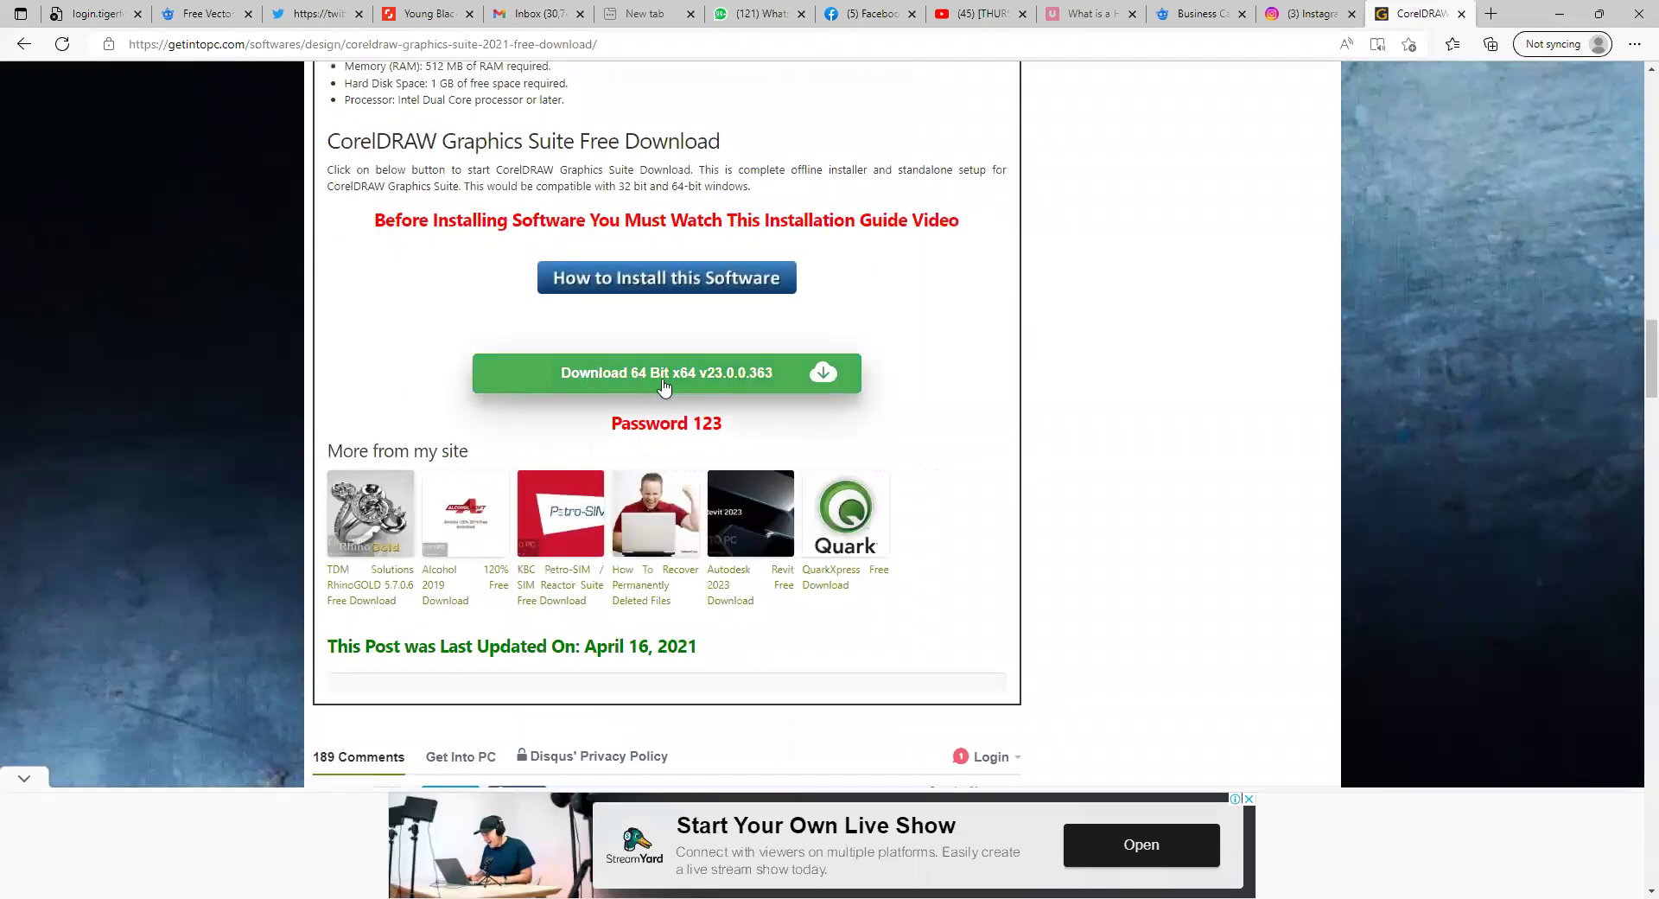
click(661, 376)
click(781, 377)
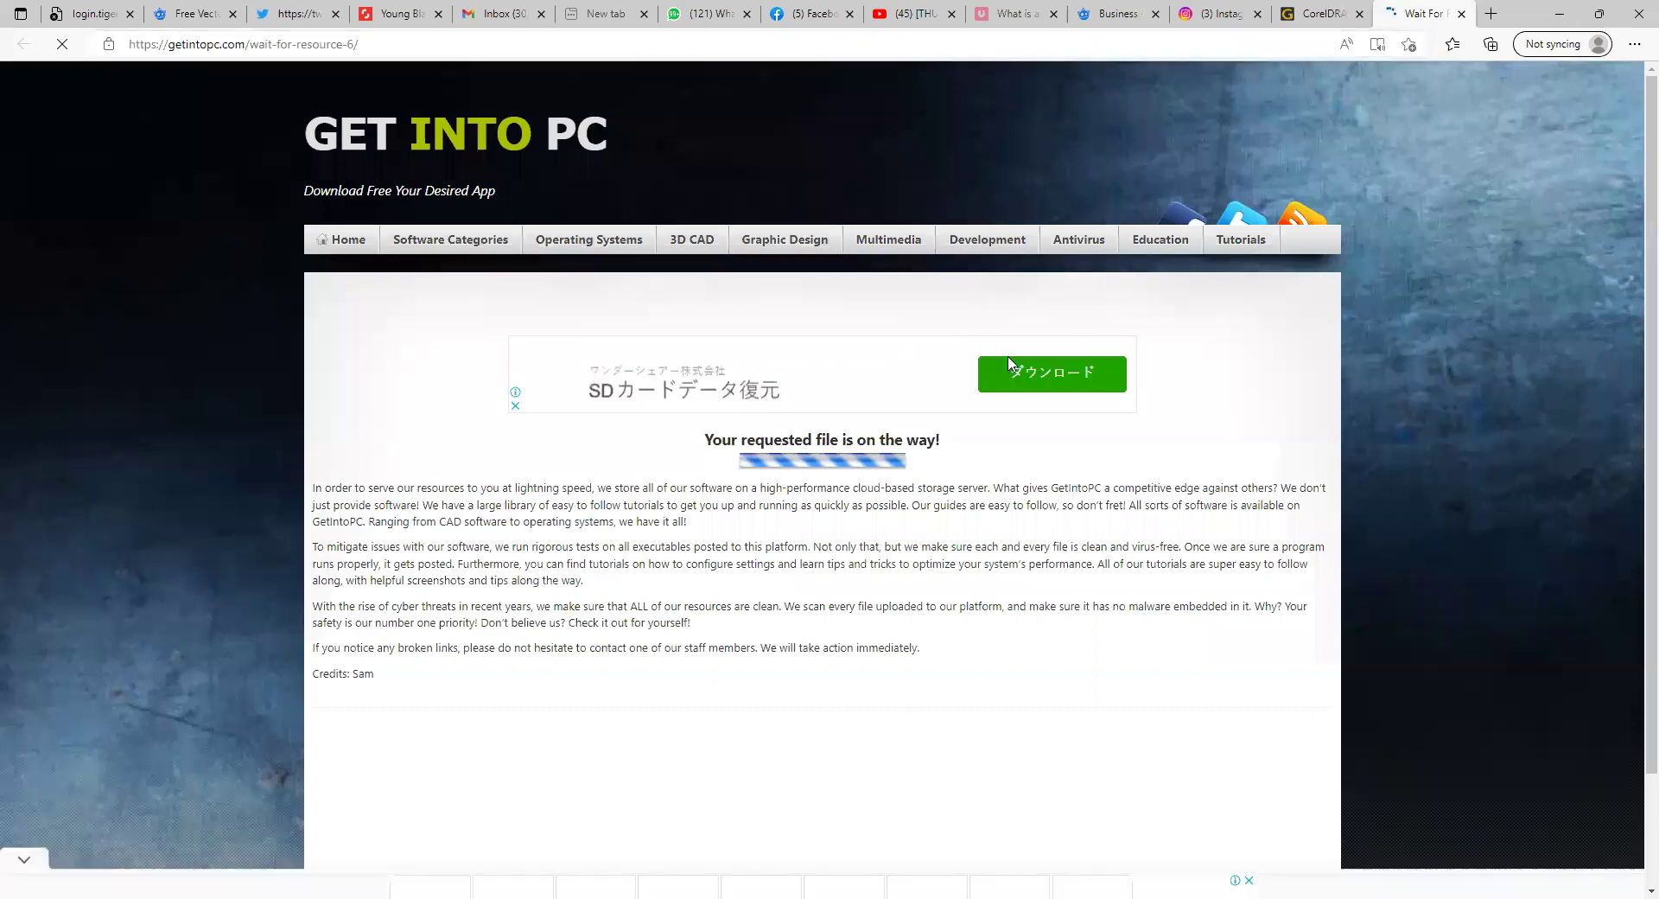
Look over the download waiting page and open the browser's list of downloads.
scroll(1009, 363, down, 2)
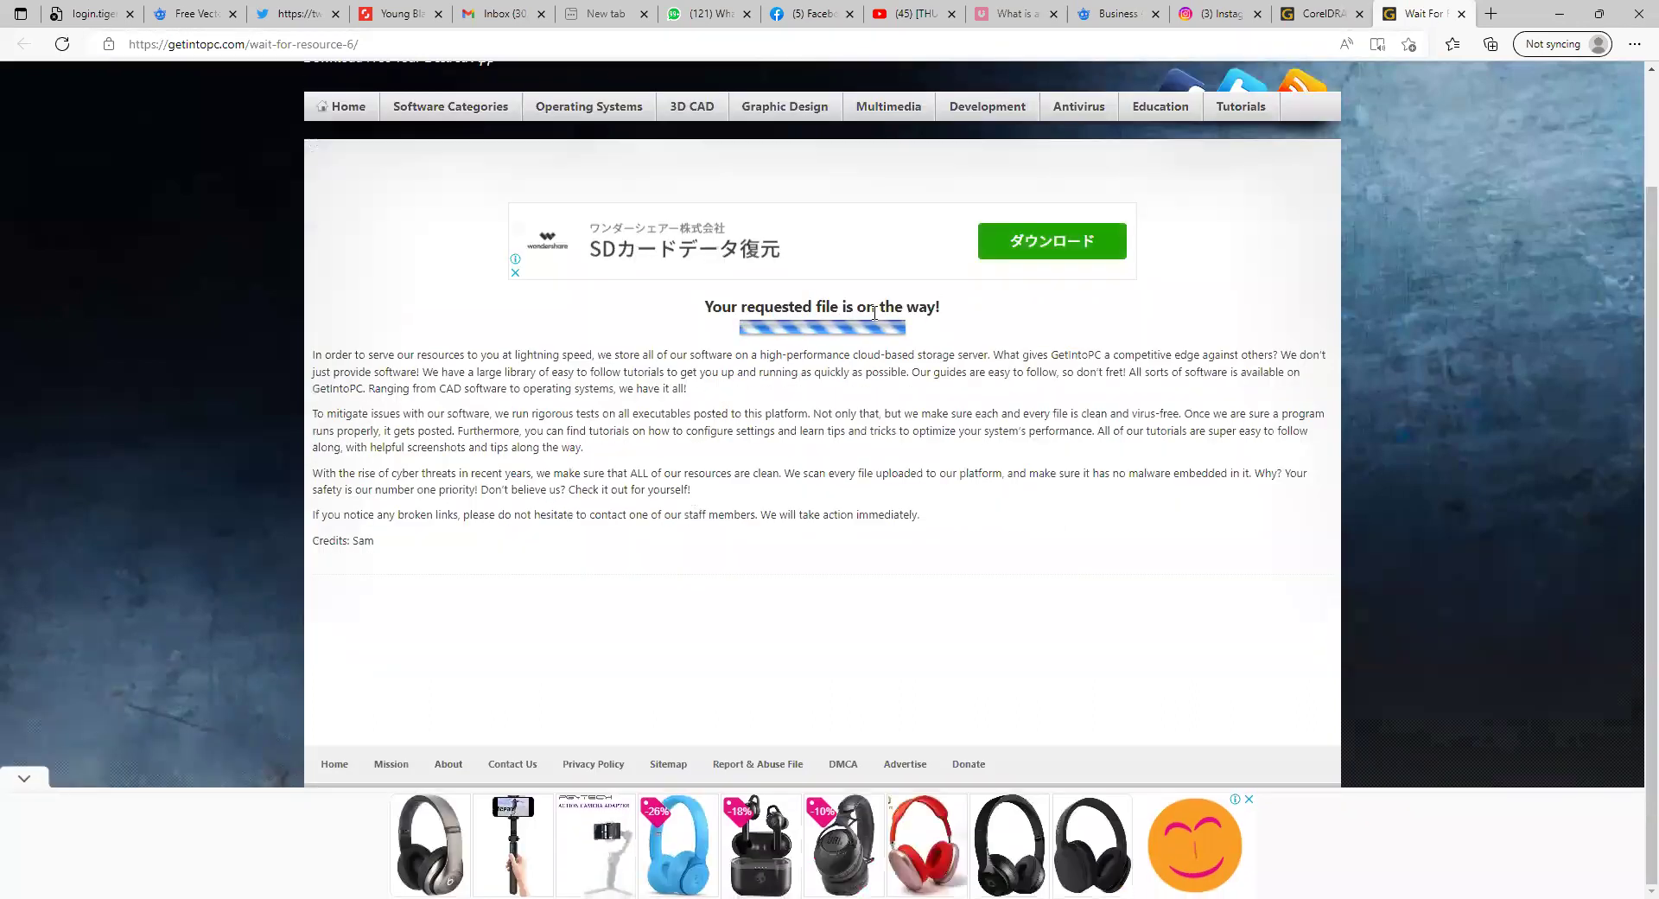
scroll(928, 418, up, 2)
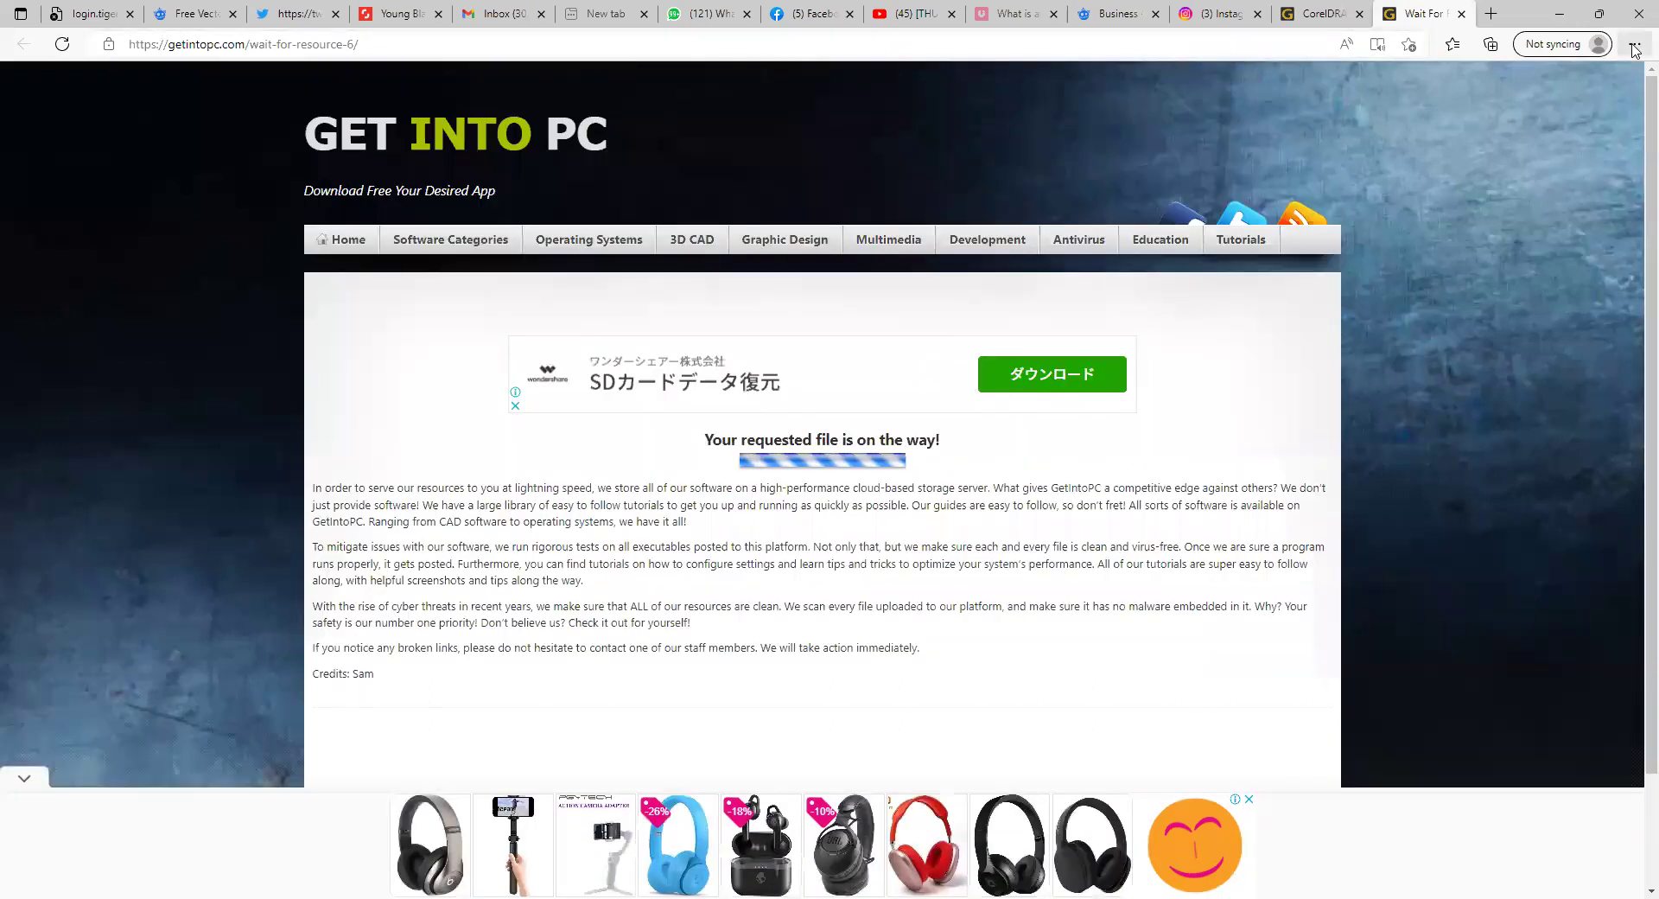
key(alt+f)
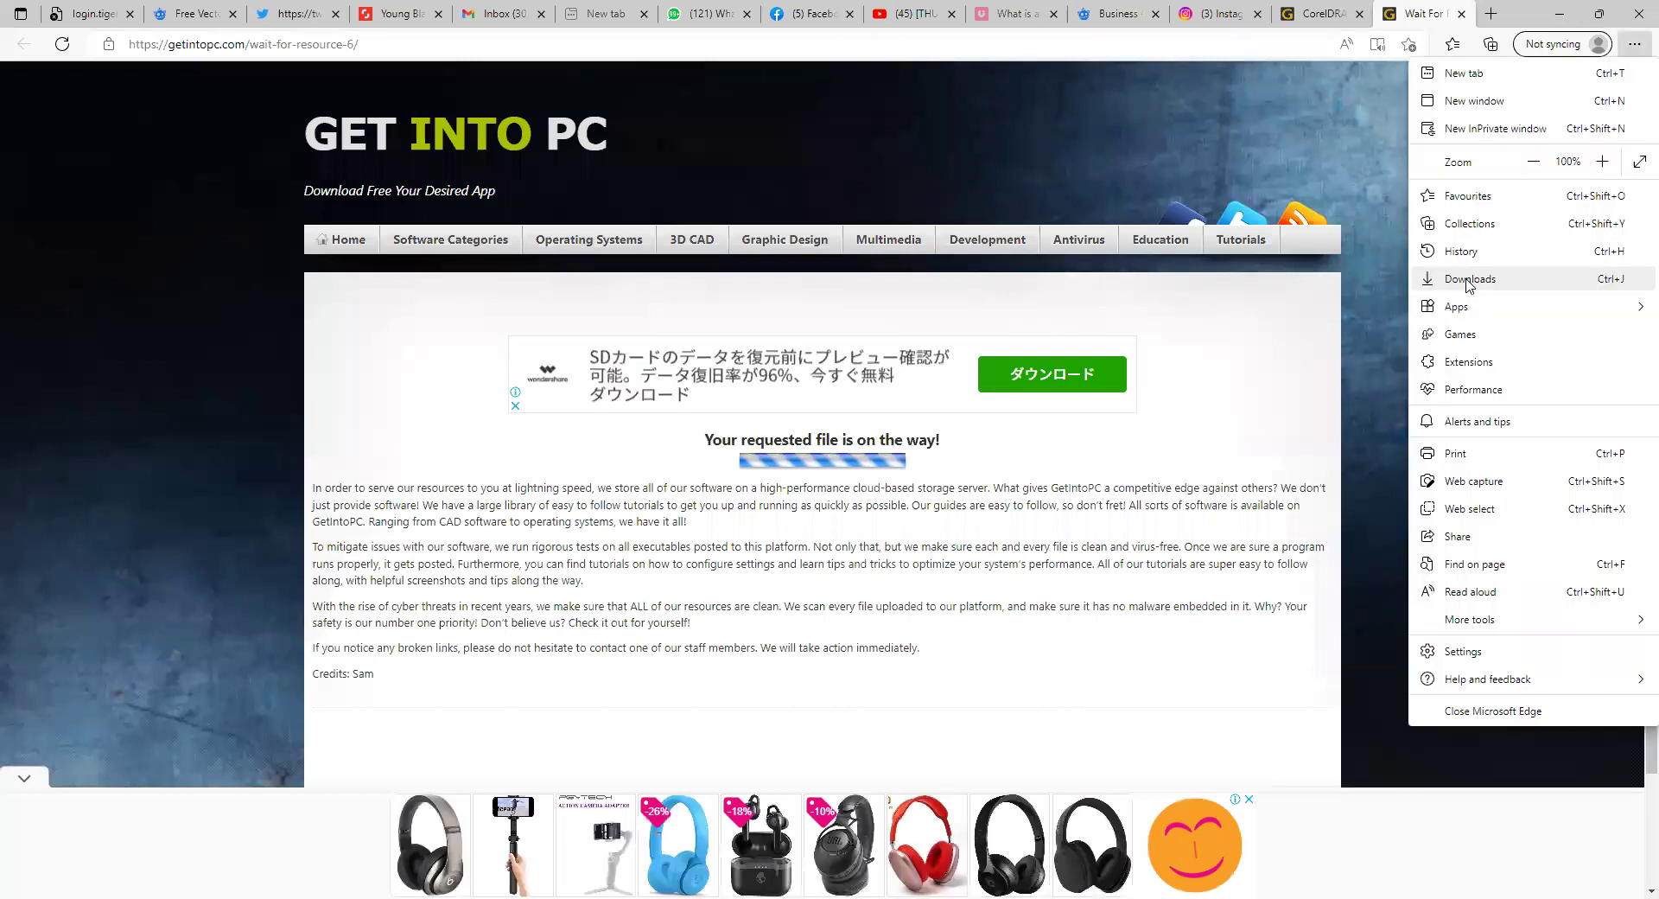
click(1469, 279)
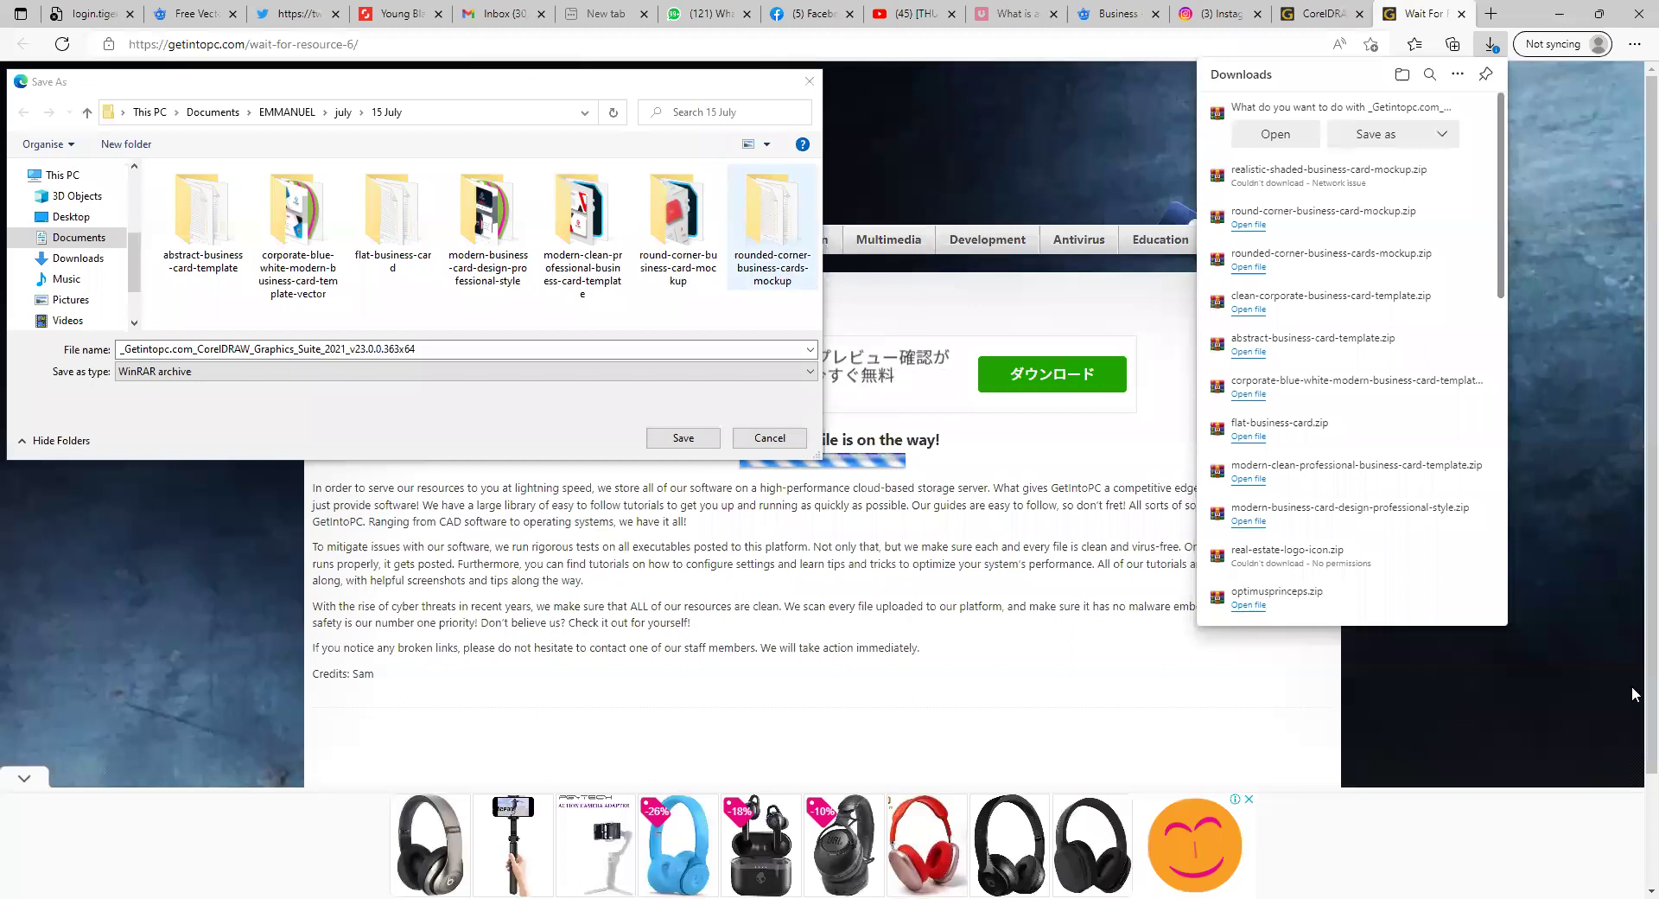
Cancel saving the CorelDRAW Graphics Suite 2021 archive and switch back to CorelDRAW.
key(Escape)
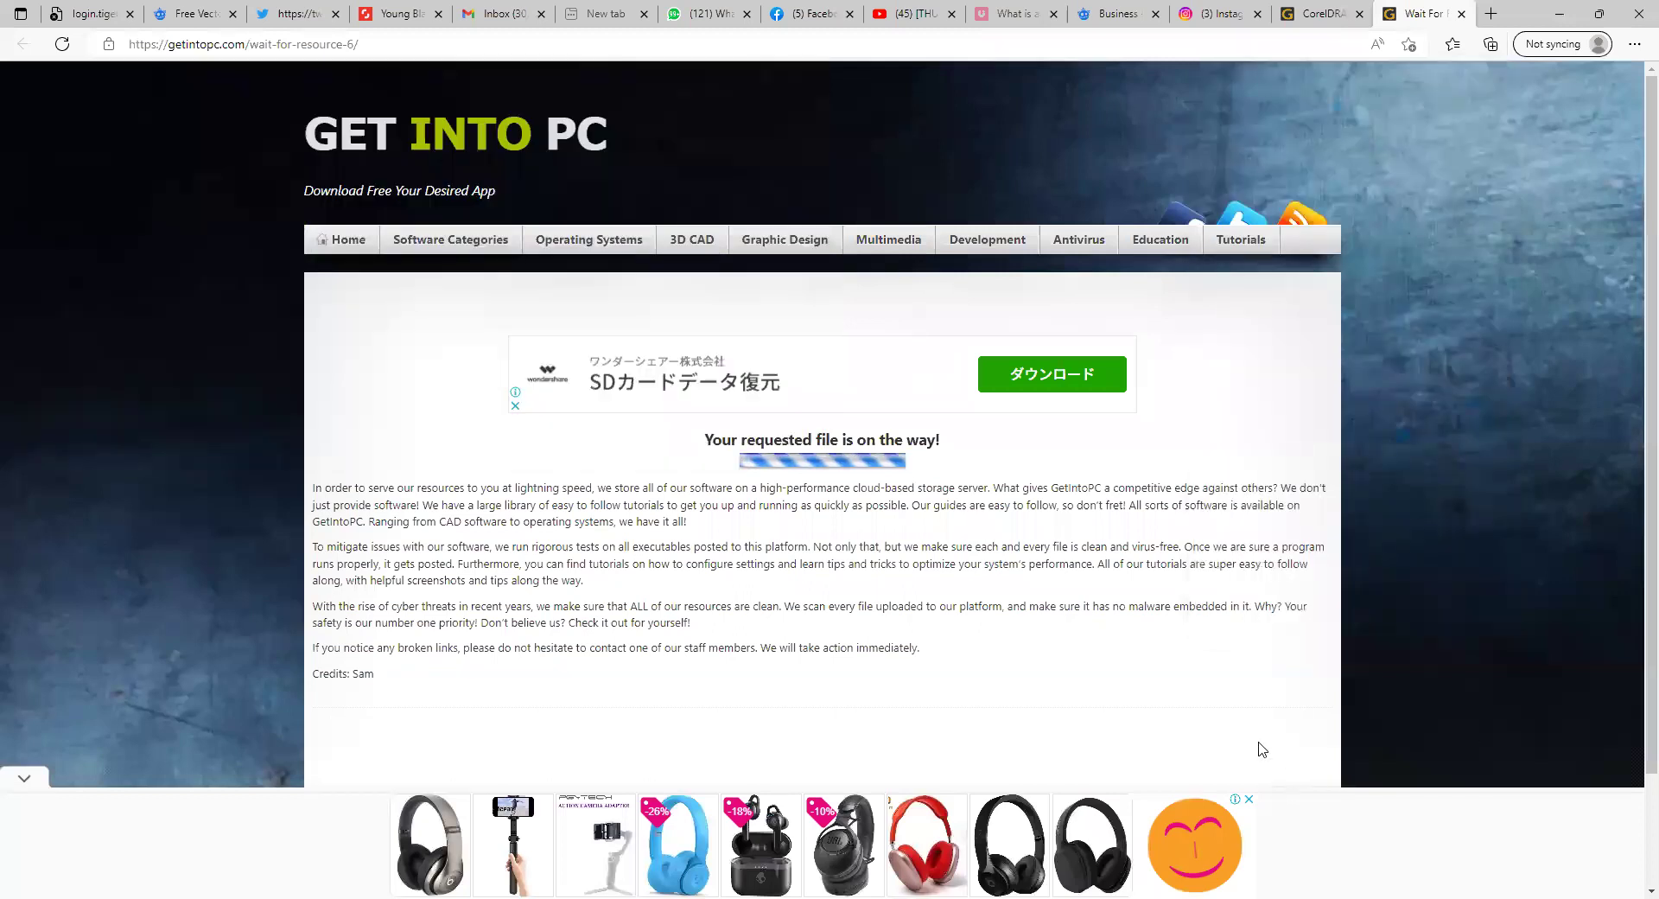
key(alt+Tab)
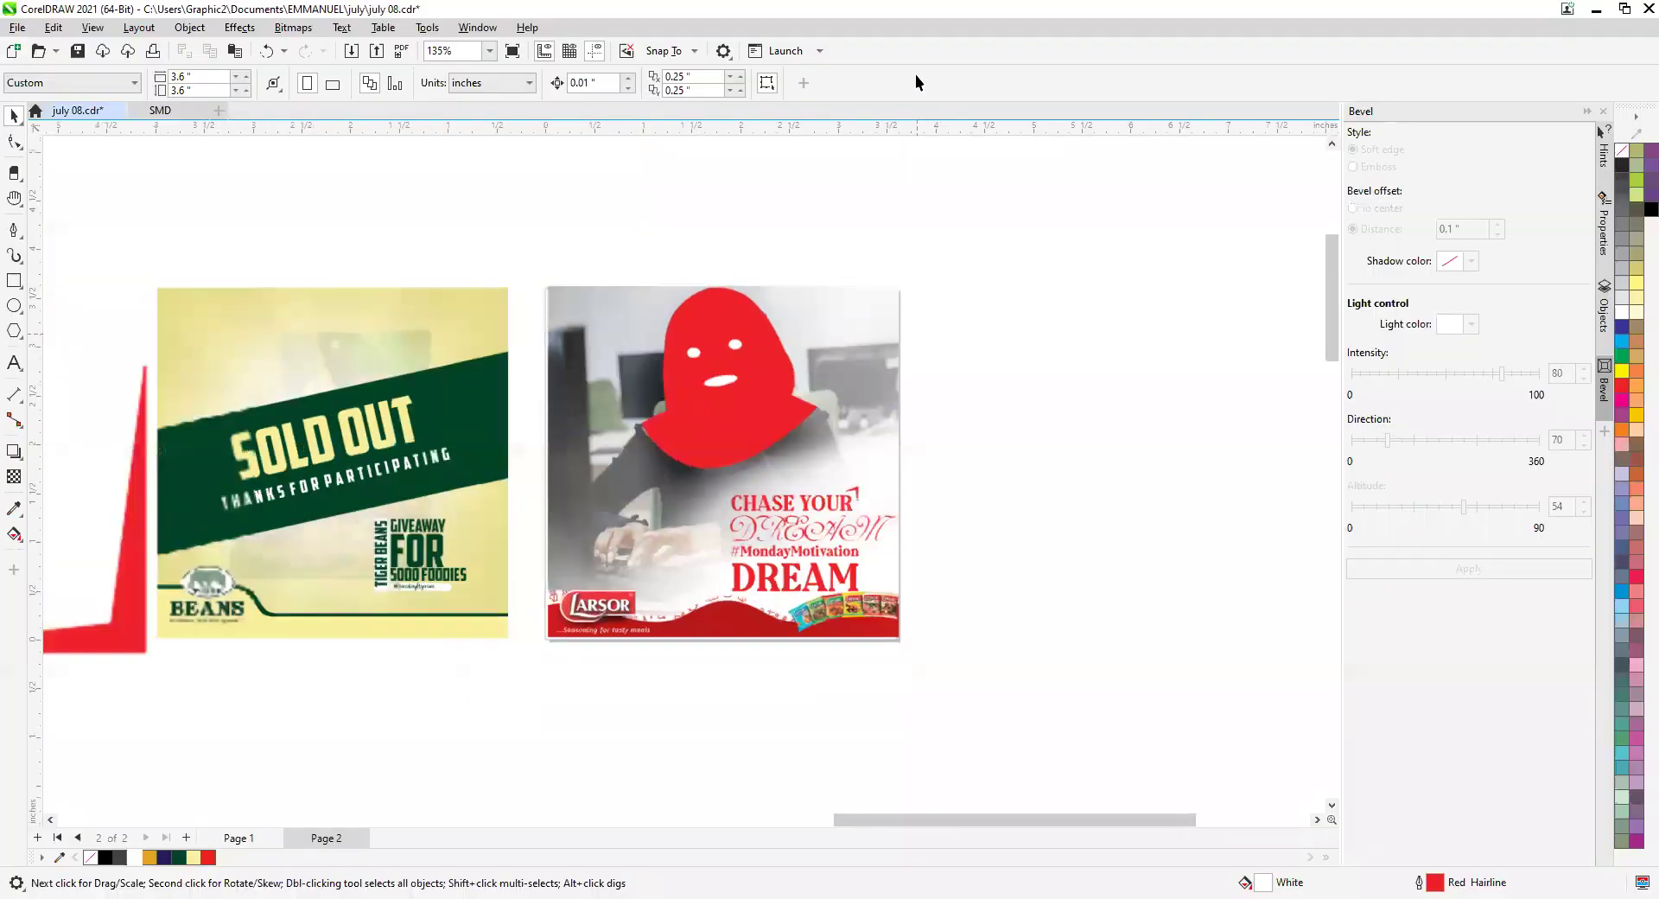